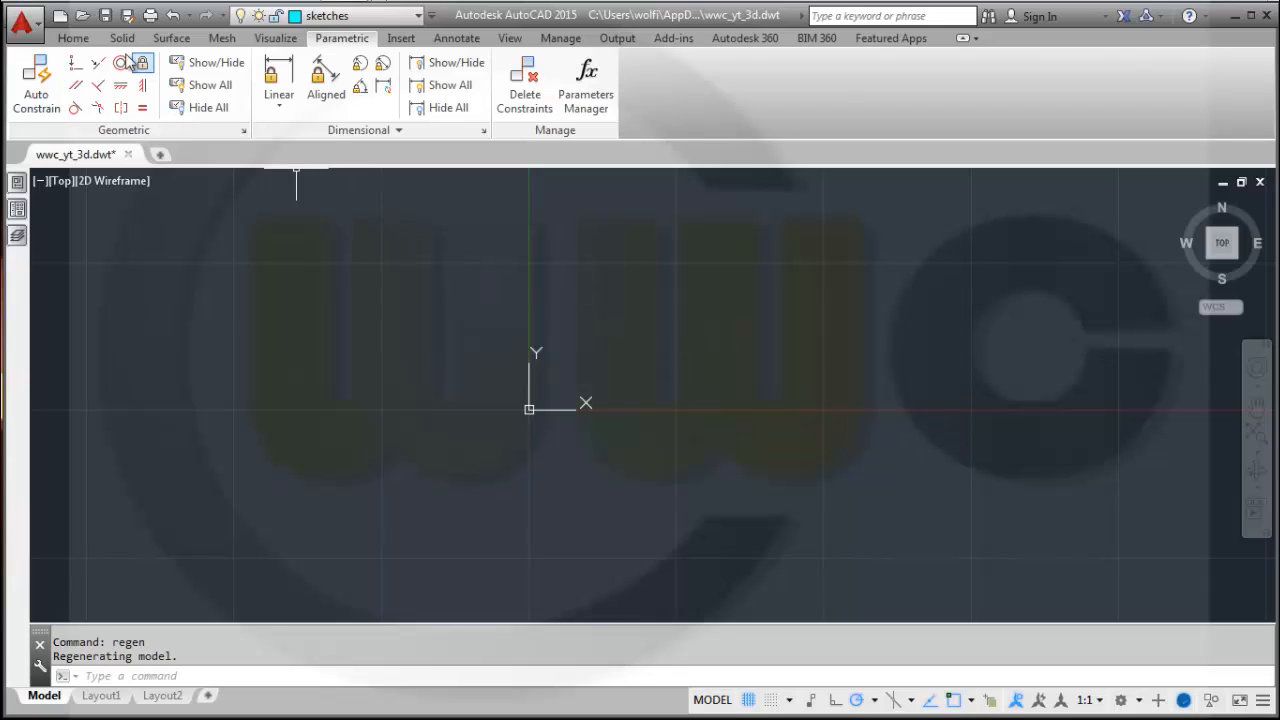
Start the Line command at point 0,0 and draw a horizontal bottom segment to the right.
left_click(78, 38)
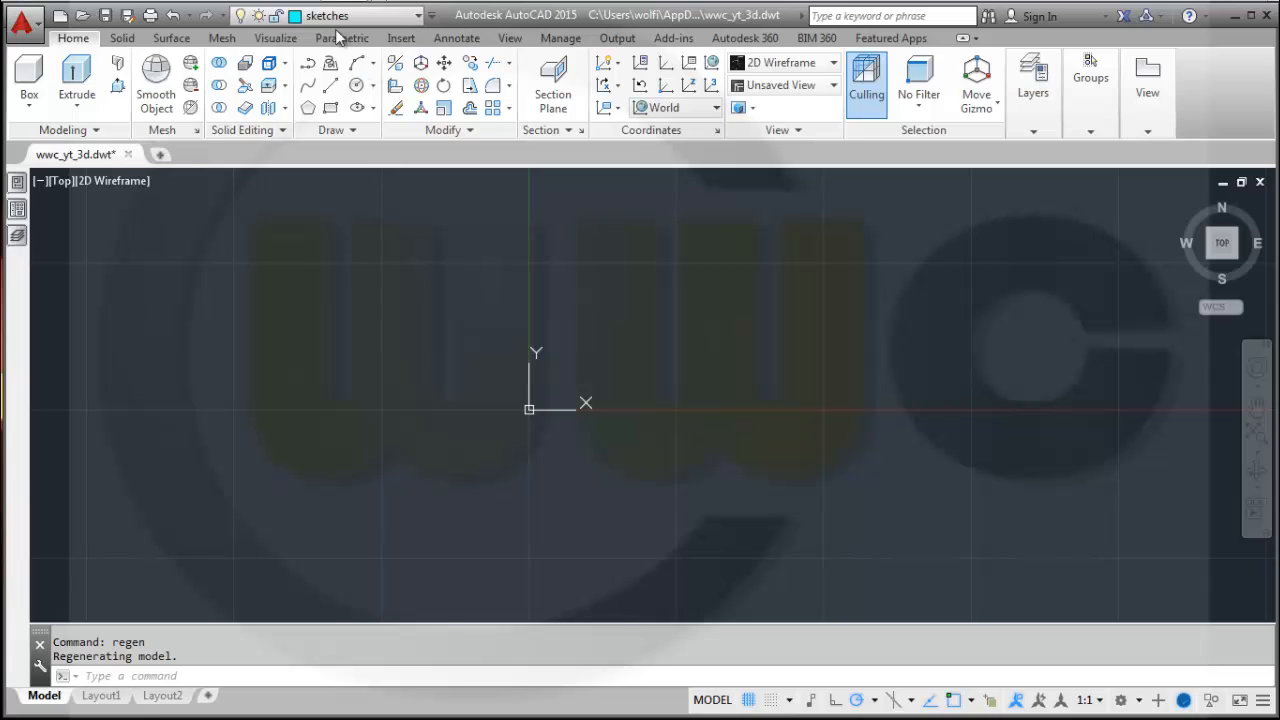
left_click(331, 86)
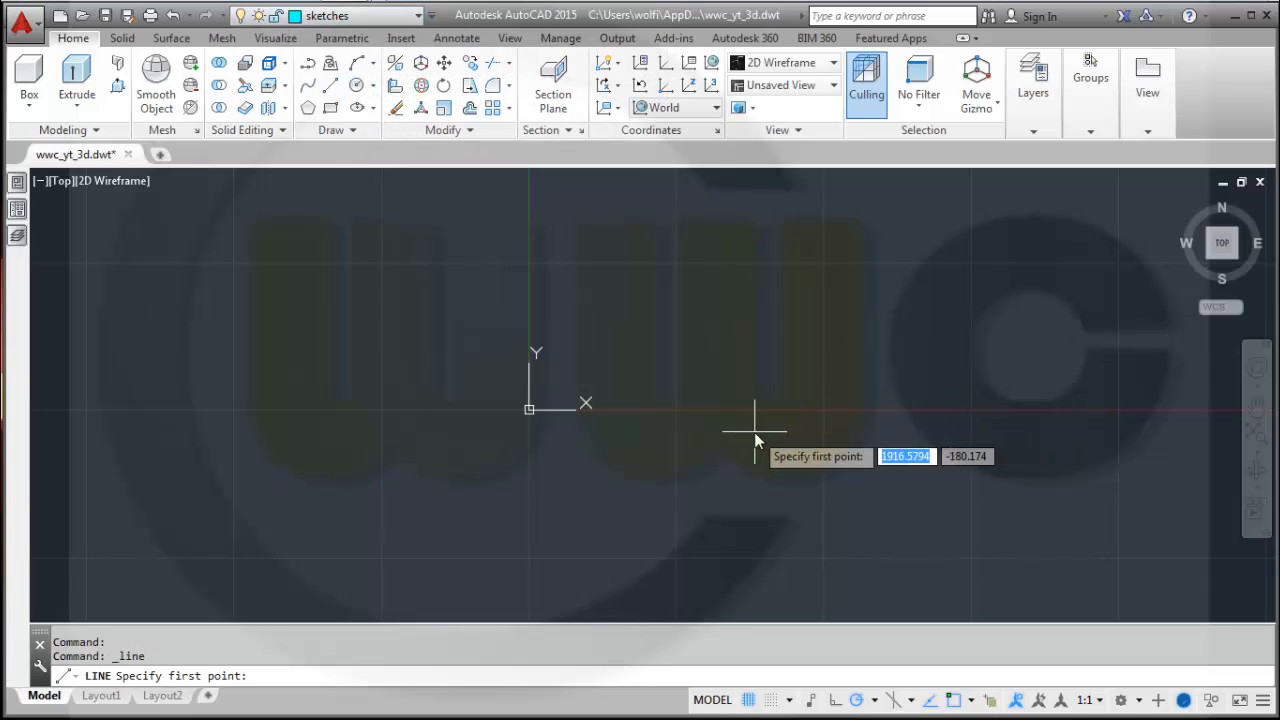
type("0,0")
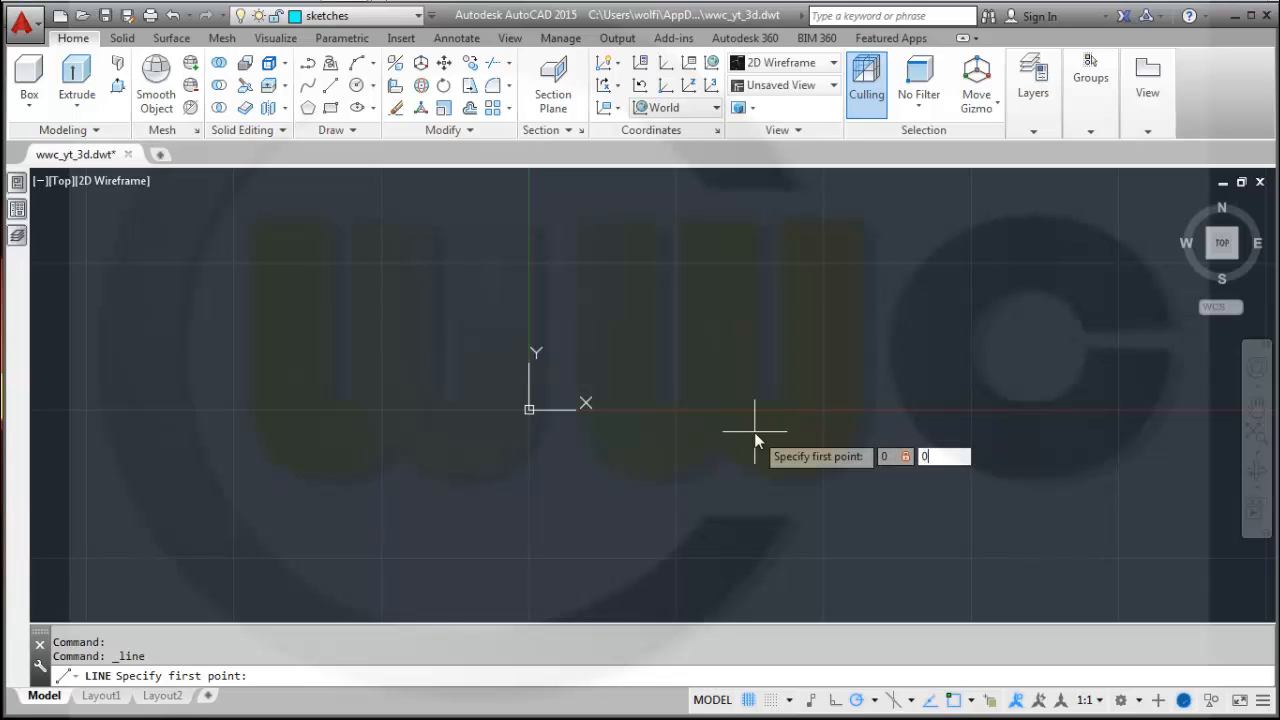
key("Return")
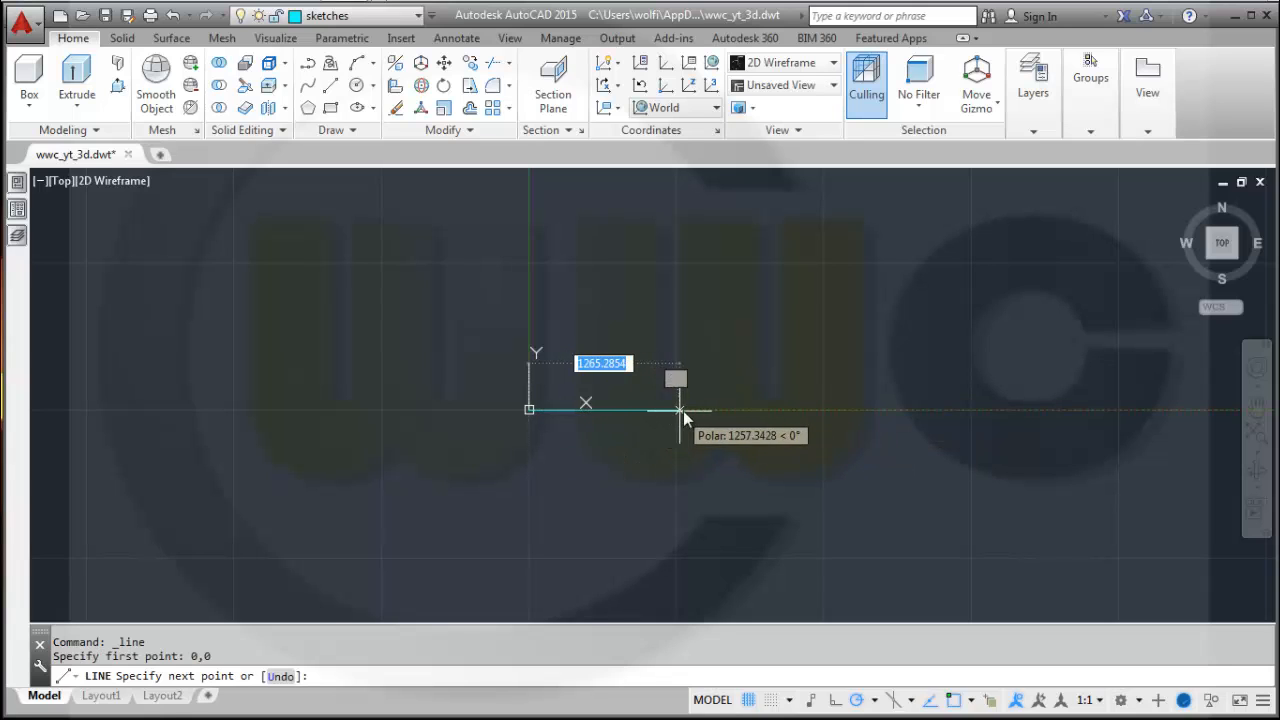
left_click(609, 406)
Continue the line as a stepped profile with vertical and slanted segments up to the top, then close it back to the origin.
scroll(609, 408, "up", 2)
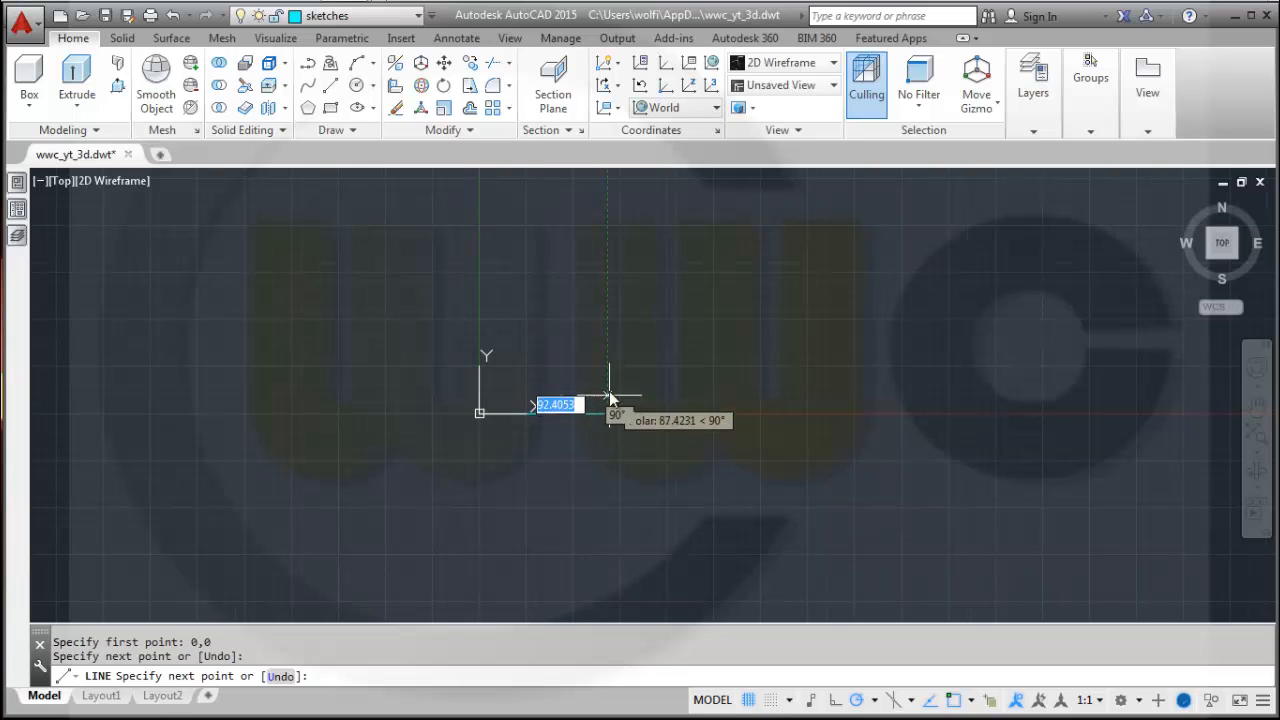
left_click(609, 384)
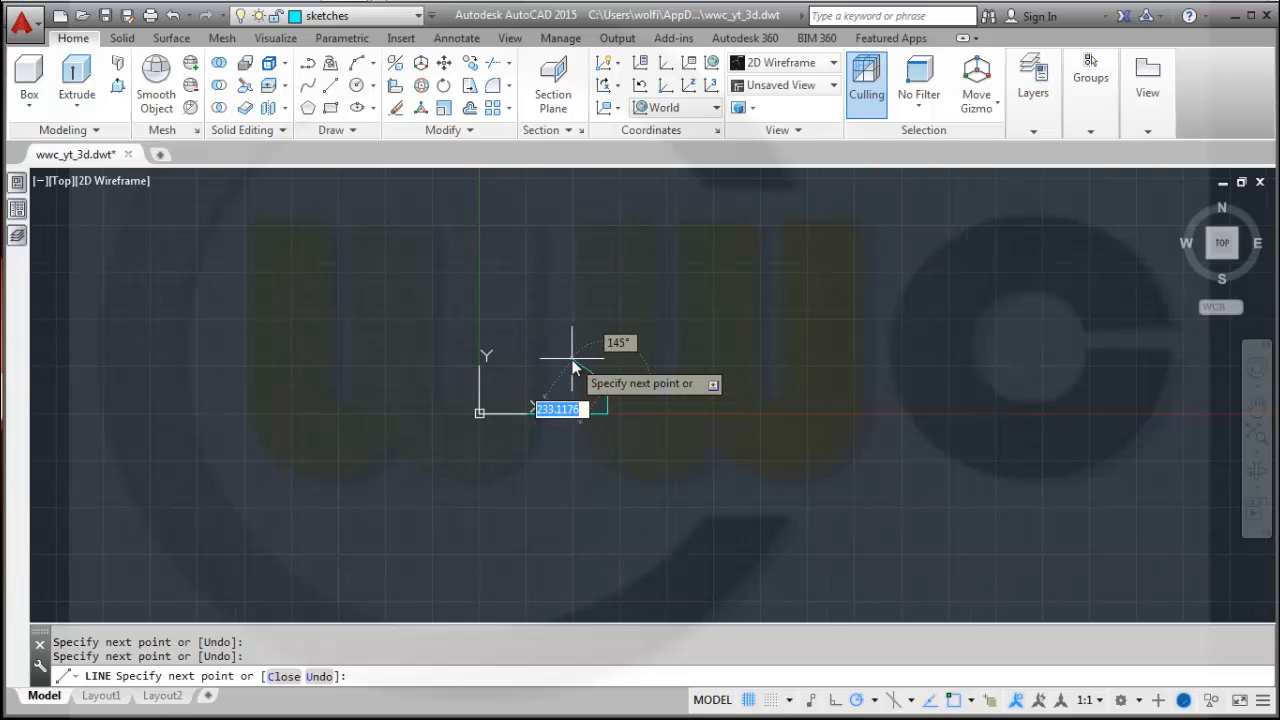
left_click(587, 366)
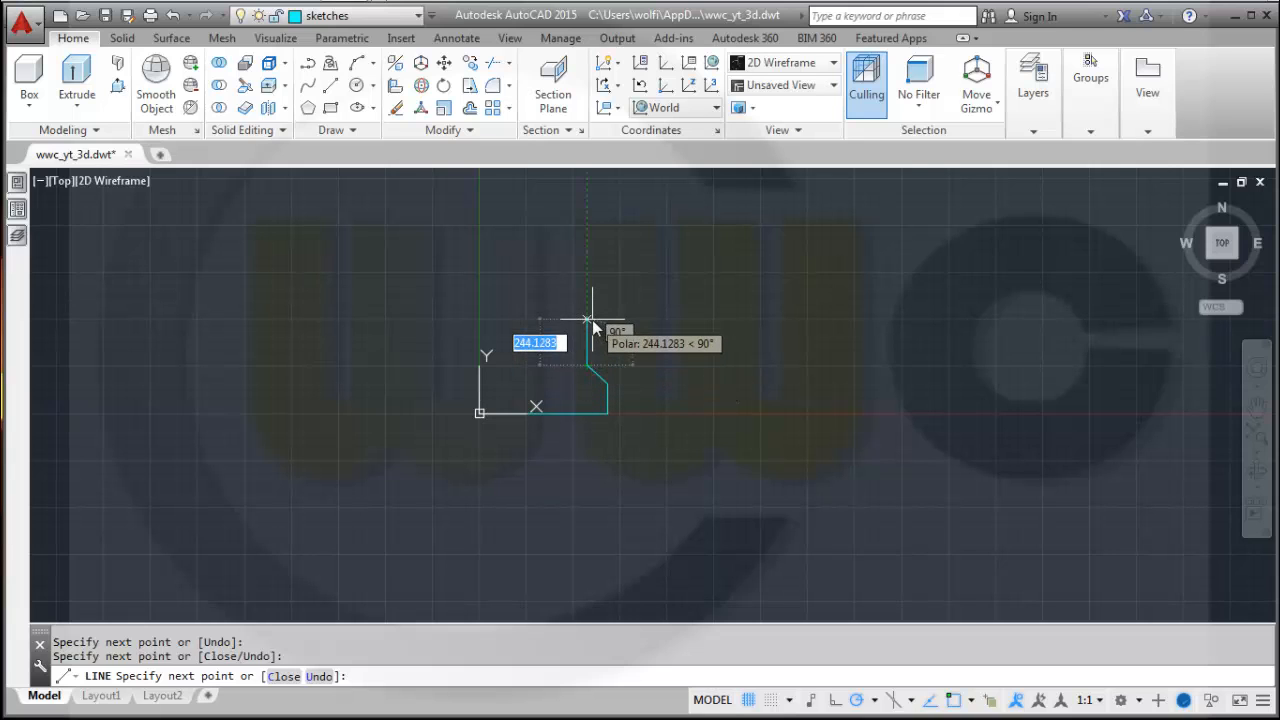
left_click(588, 322)
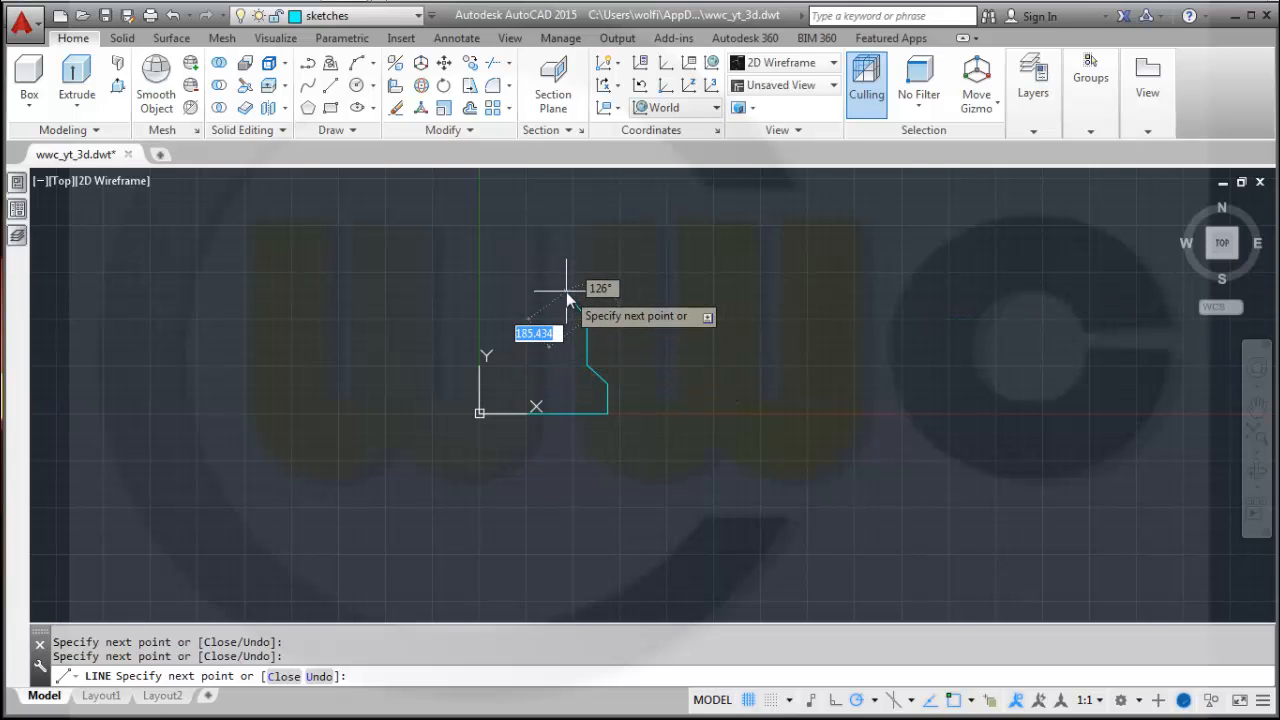
left_click(566, 291)
middle_click_drag(570, 290, 560, 403)
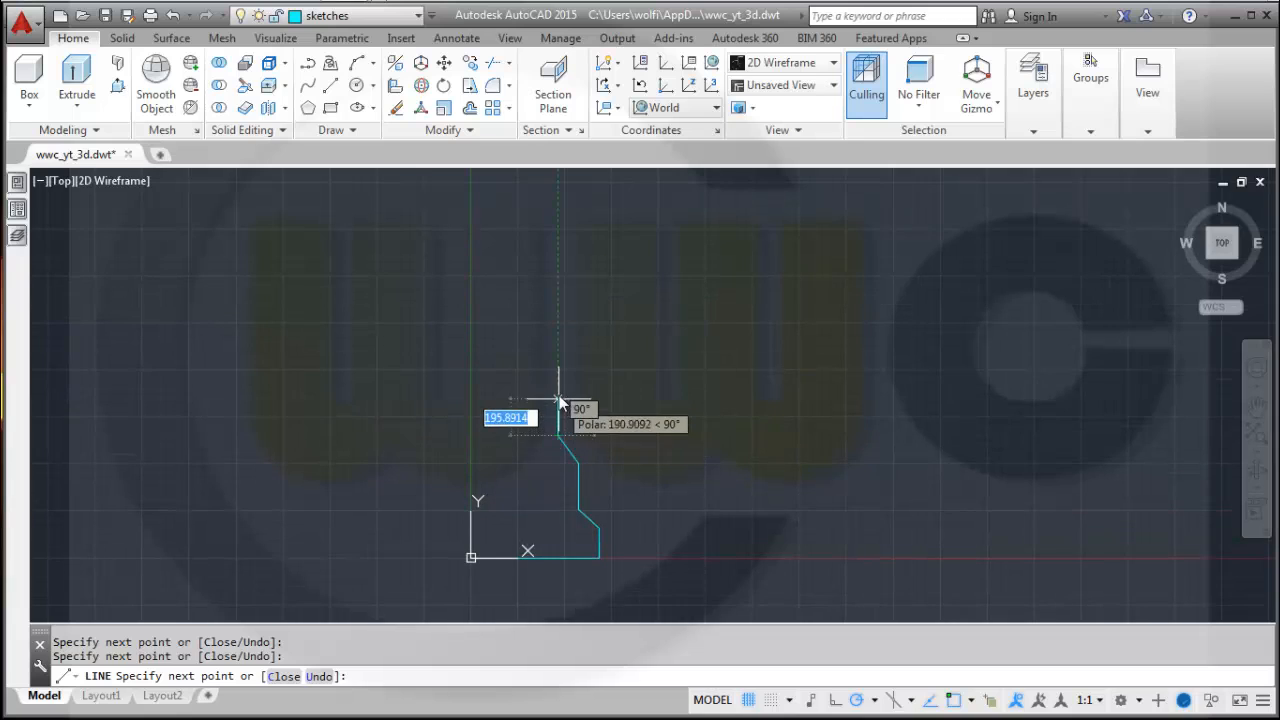
left_click(560, 381)
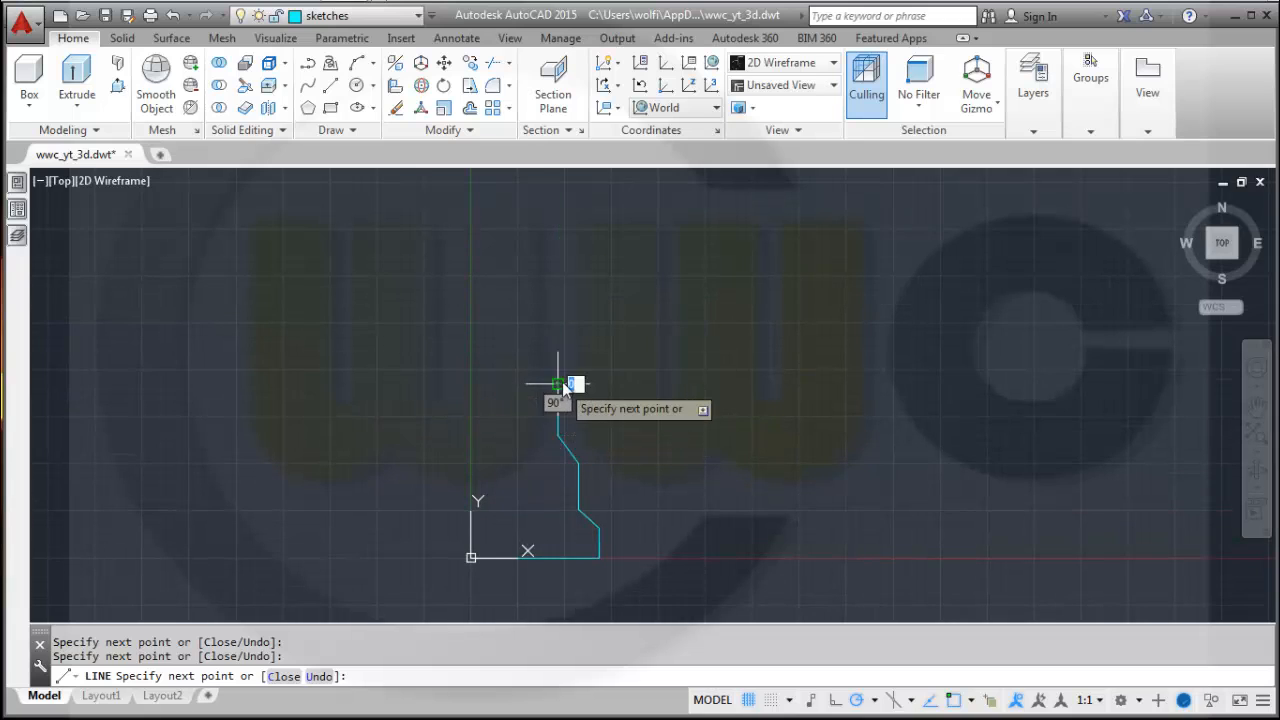
left_click(580, 360)
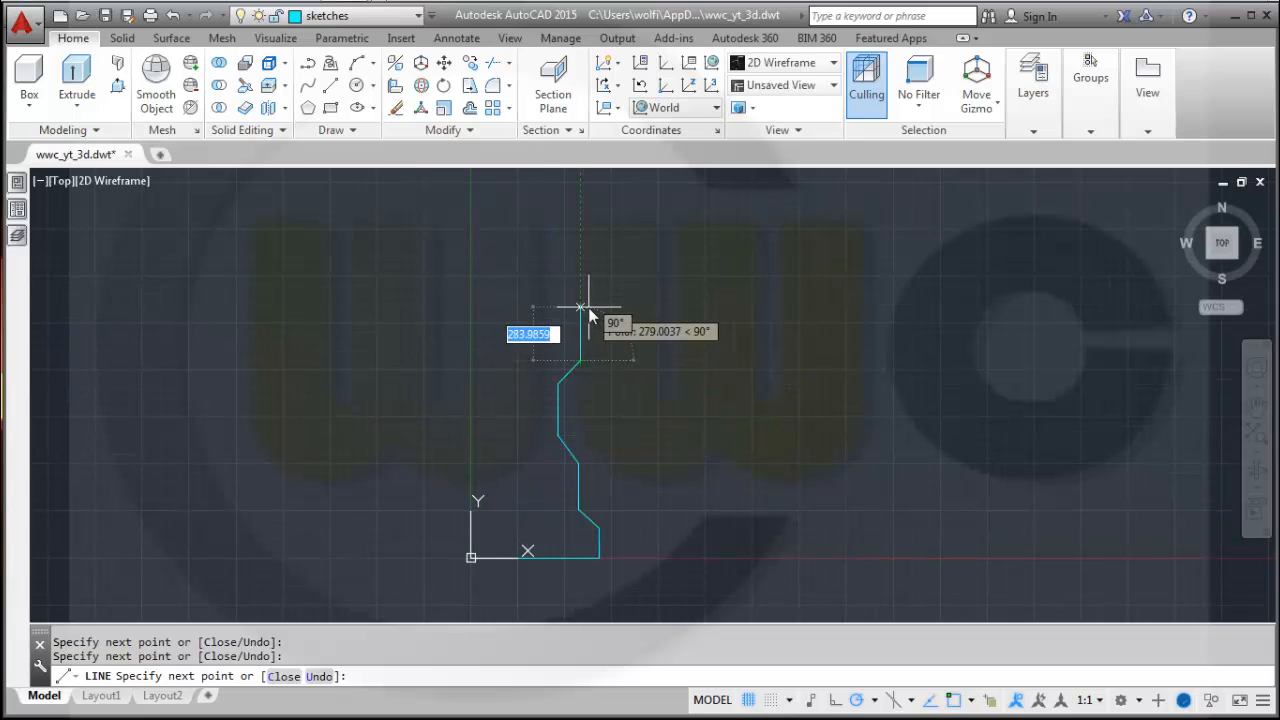
left_click(589, 308)
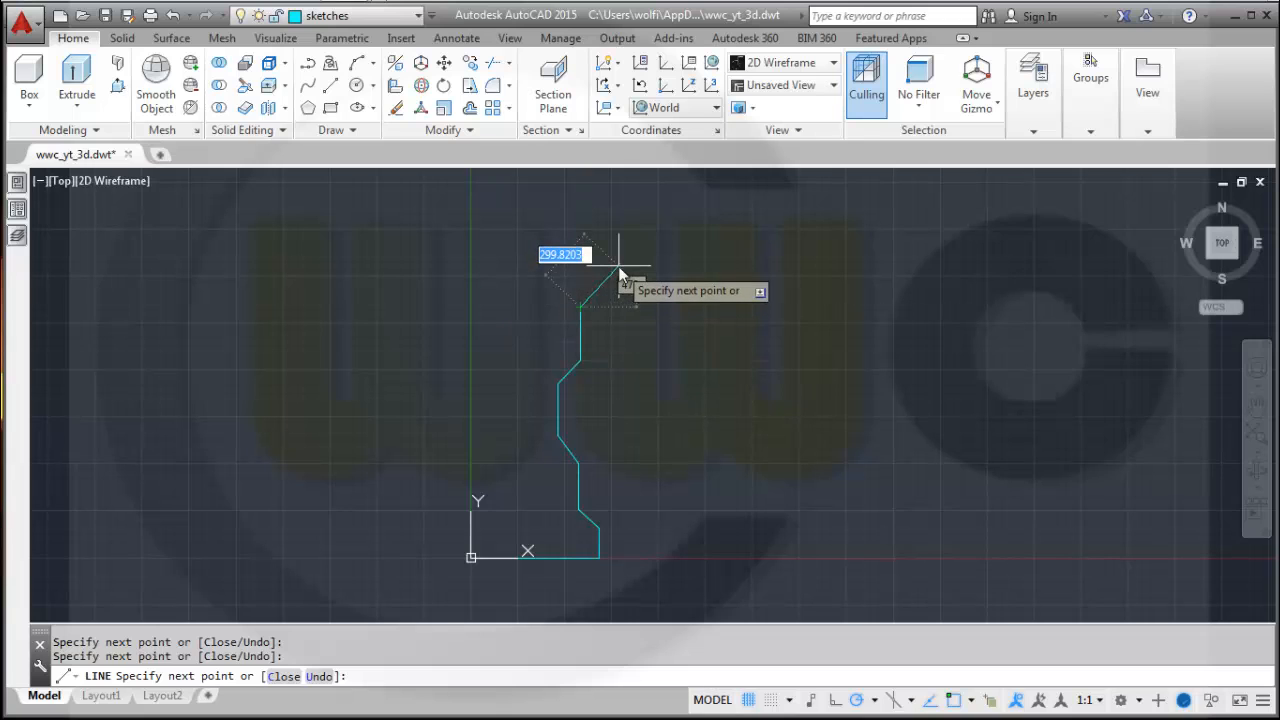
left_click(610, 264)
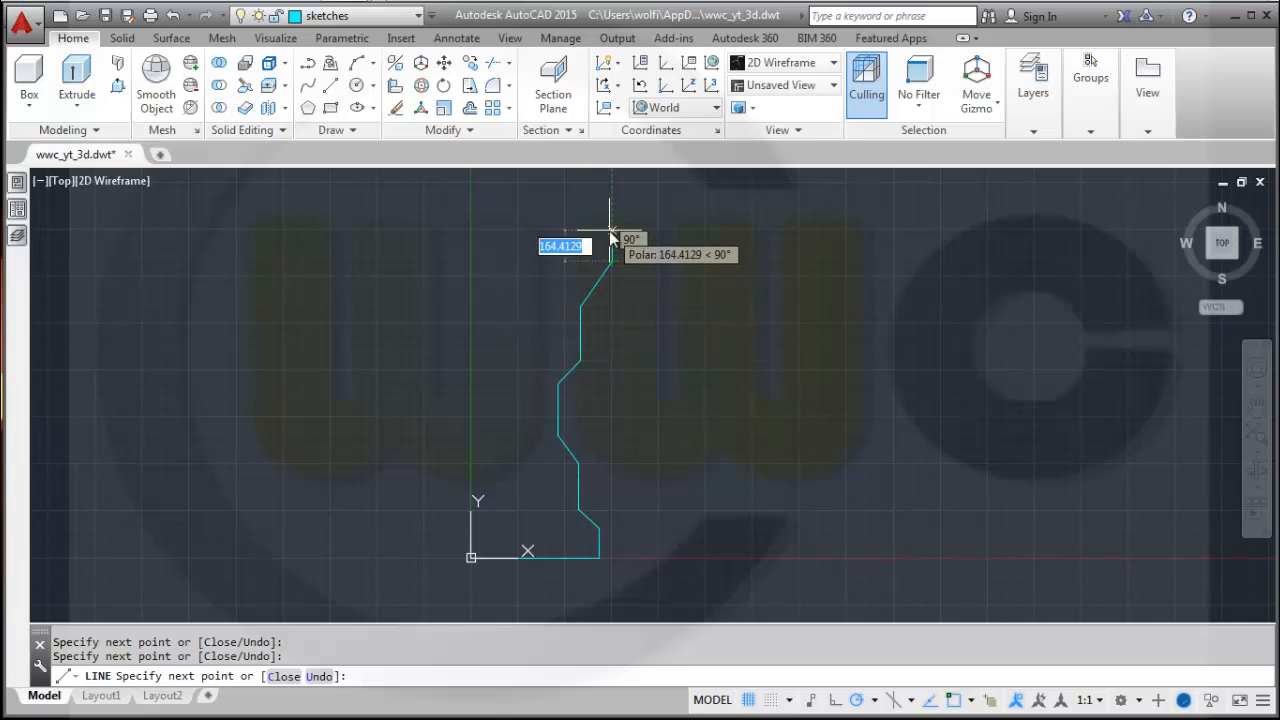
left_click(610, 231)
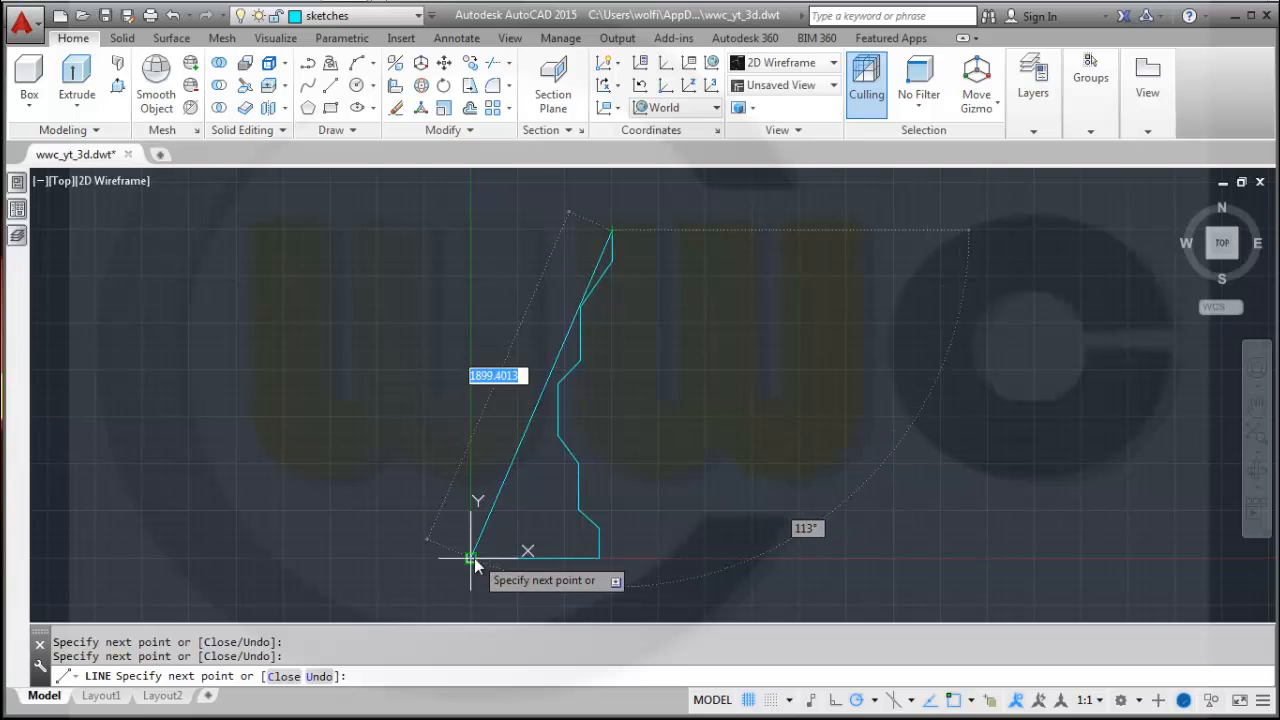
left_click(471, 230)
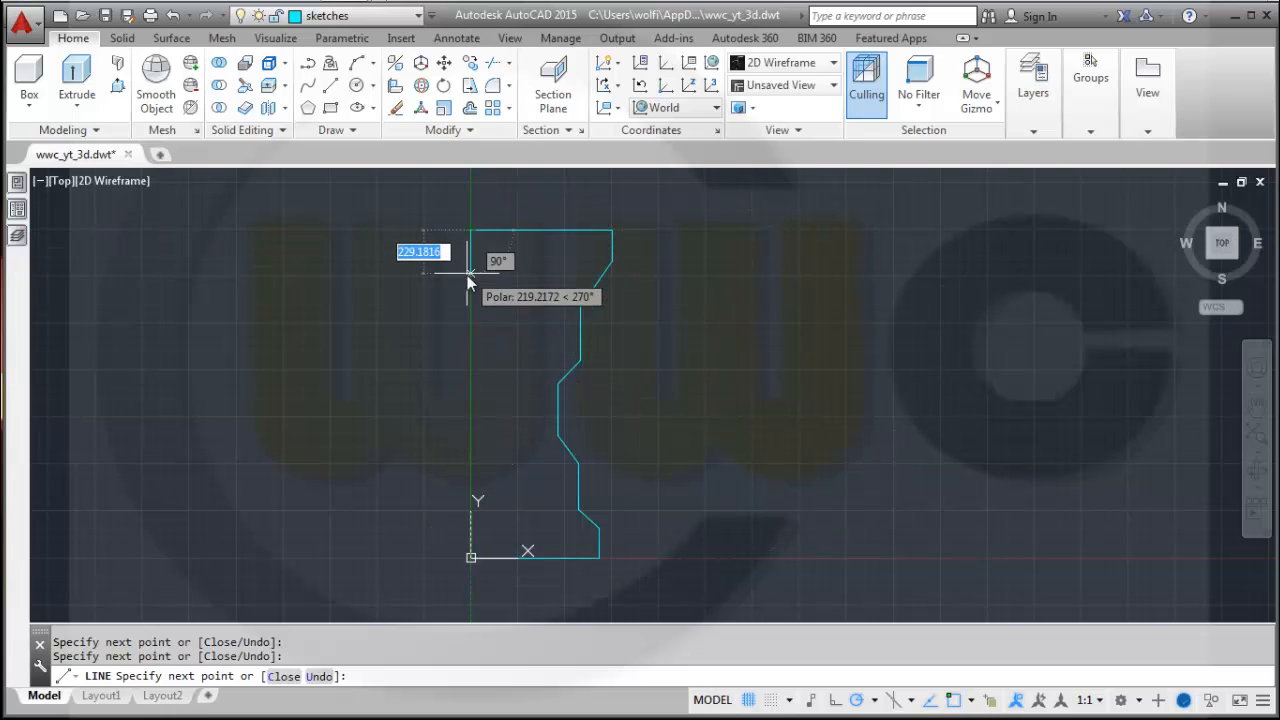
right_click(467, 275)
left_click(532, 357)
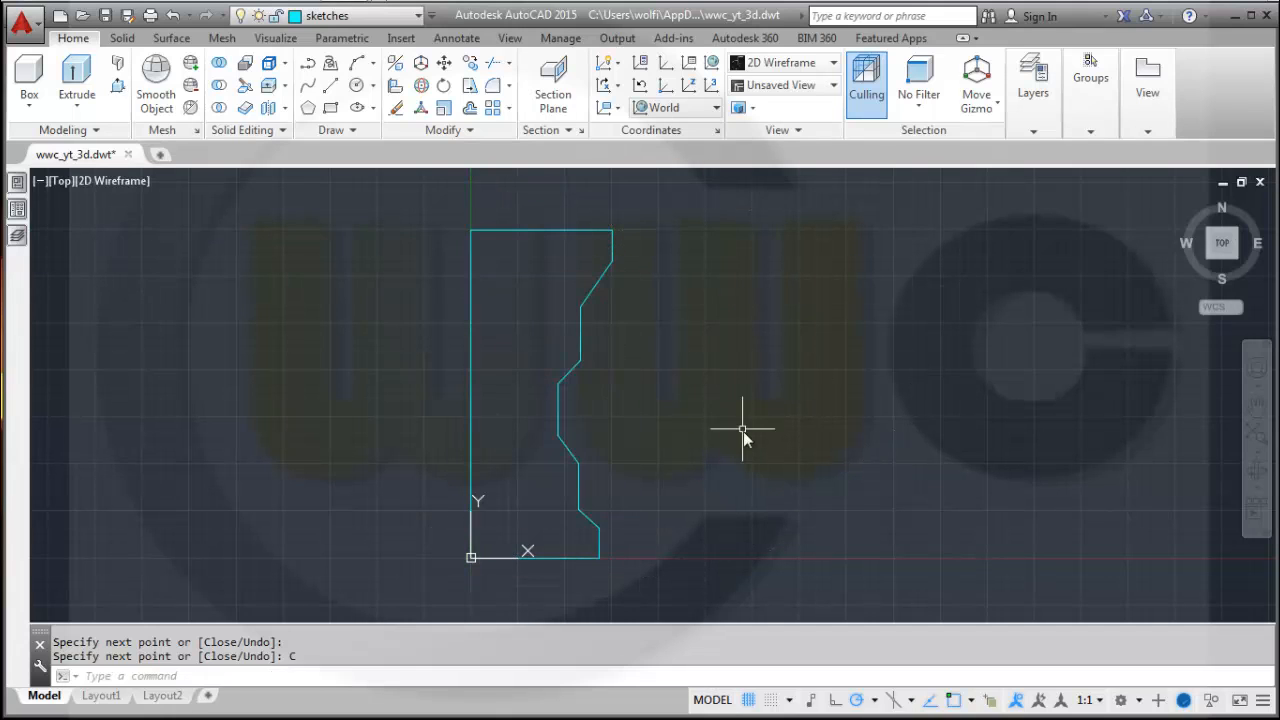
Apply Auto Constrain to the whole closed profile using a window selection.
mouse_move(743, 431)
middle_mouse_down()
mouse_move(849, 471)
mouse_move(870, 449)
middle_mouse_up()
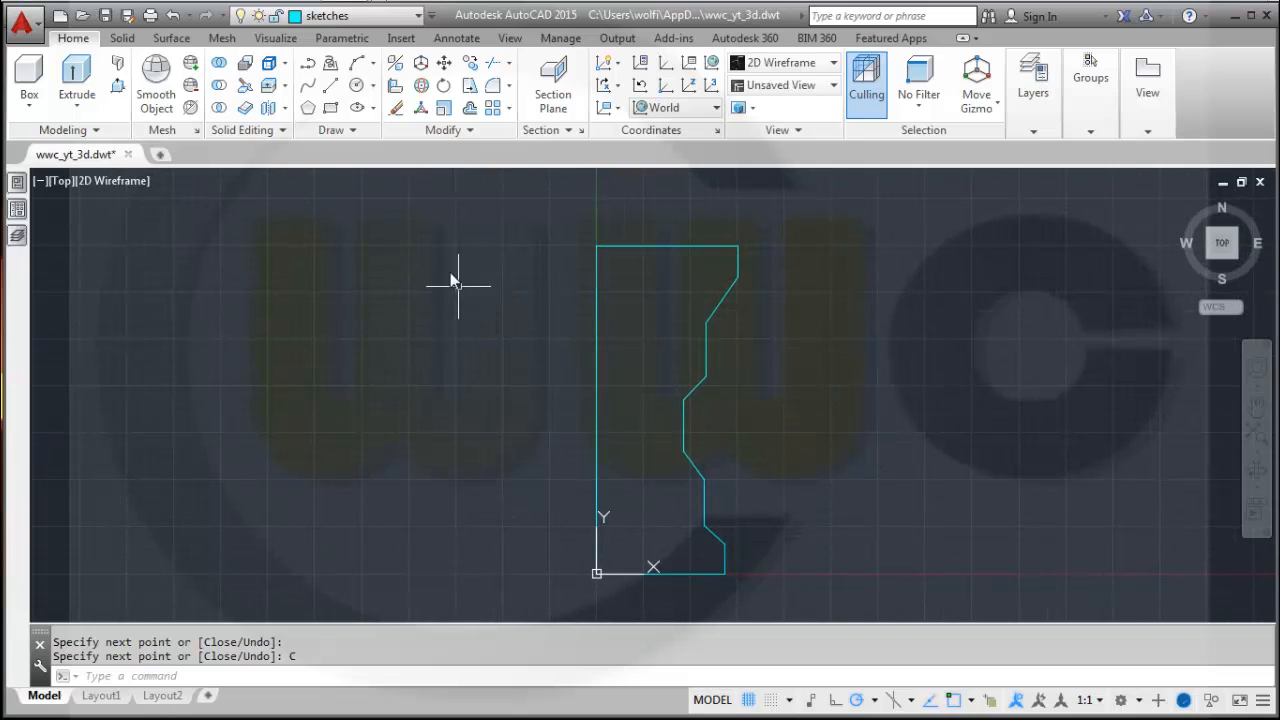
left_click(341, 38)
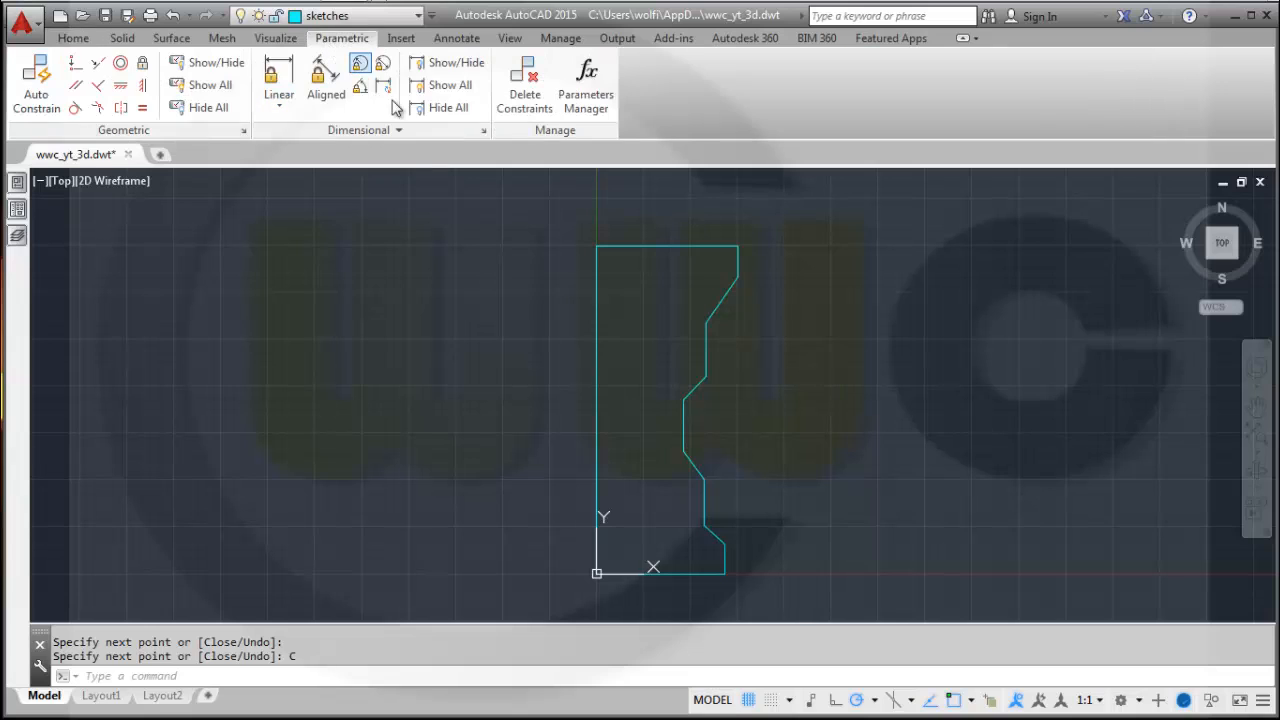
left_click(35, 100)
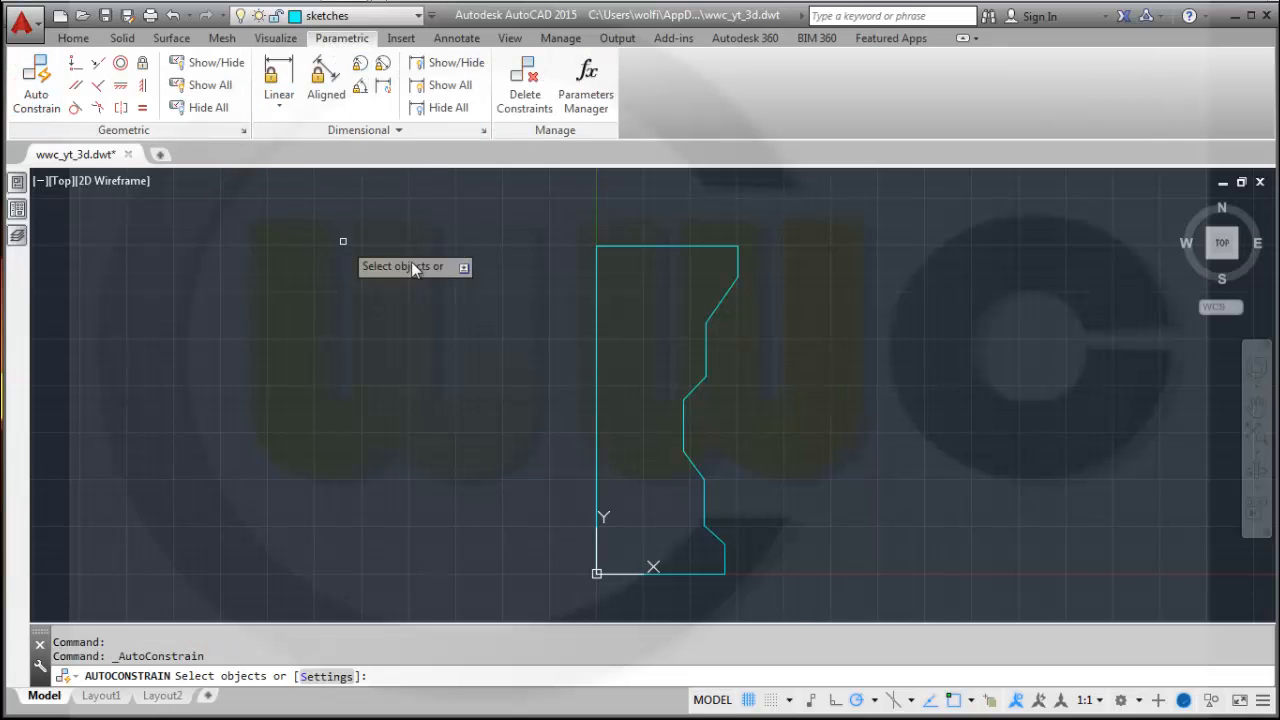
left_click(513, 216)
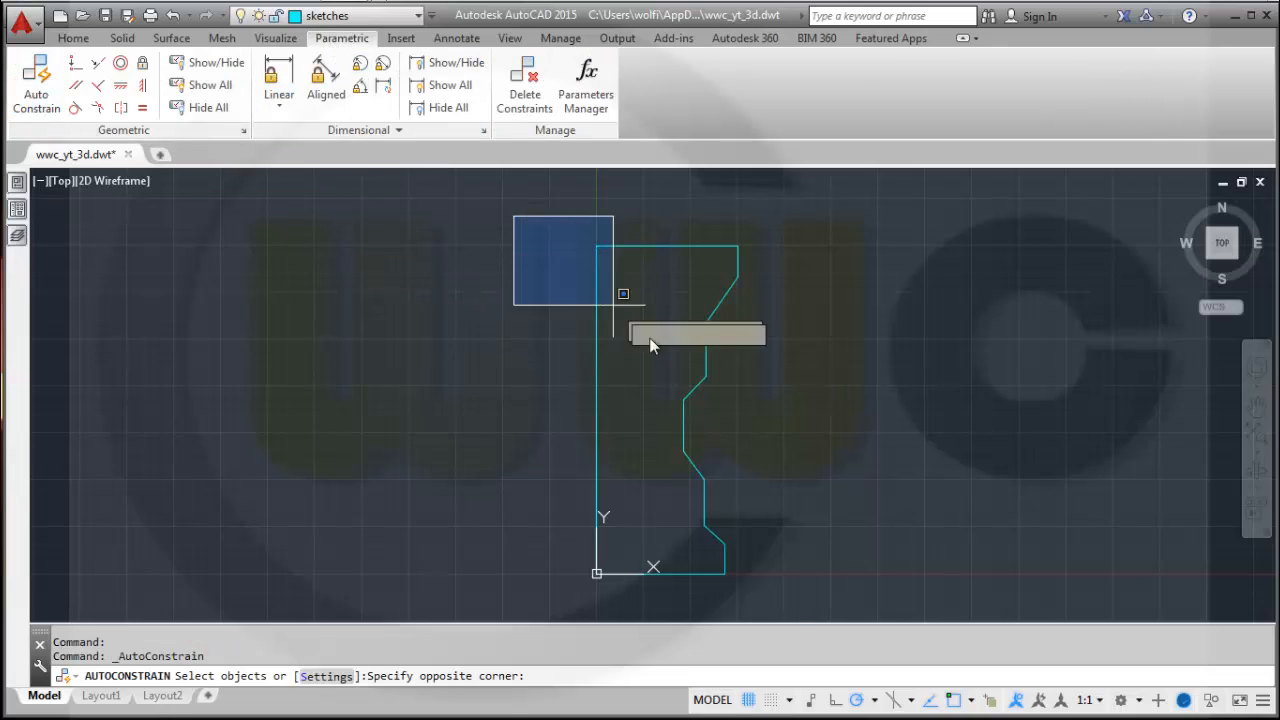
left_click(876, 600)
right_click(848, 512)
left_click(878, 527)
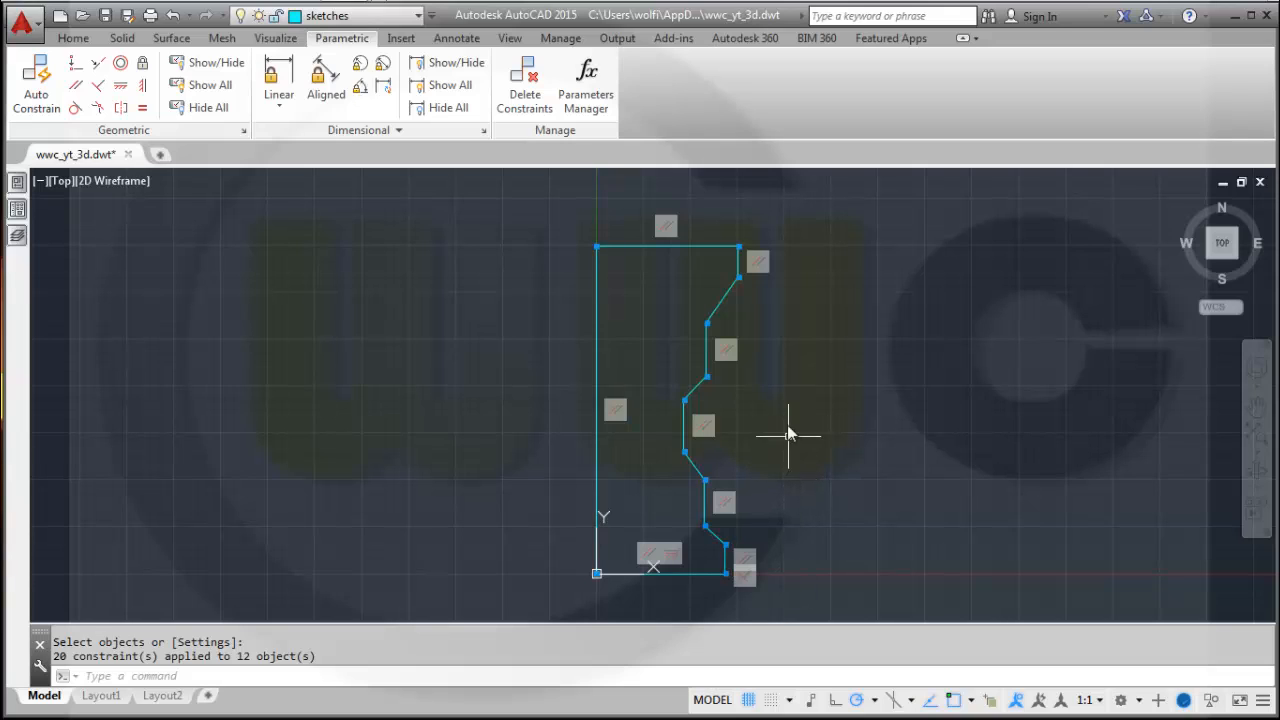
Hide all geometric constraints and add a horizontal linear constraint dimension across the profile's bottom edge.
left_click(200, 107)
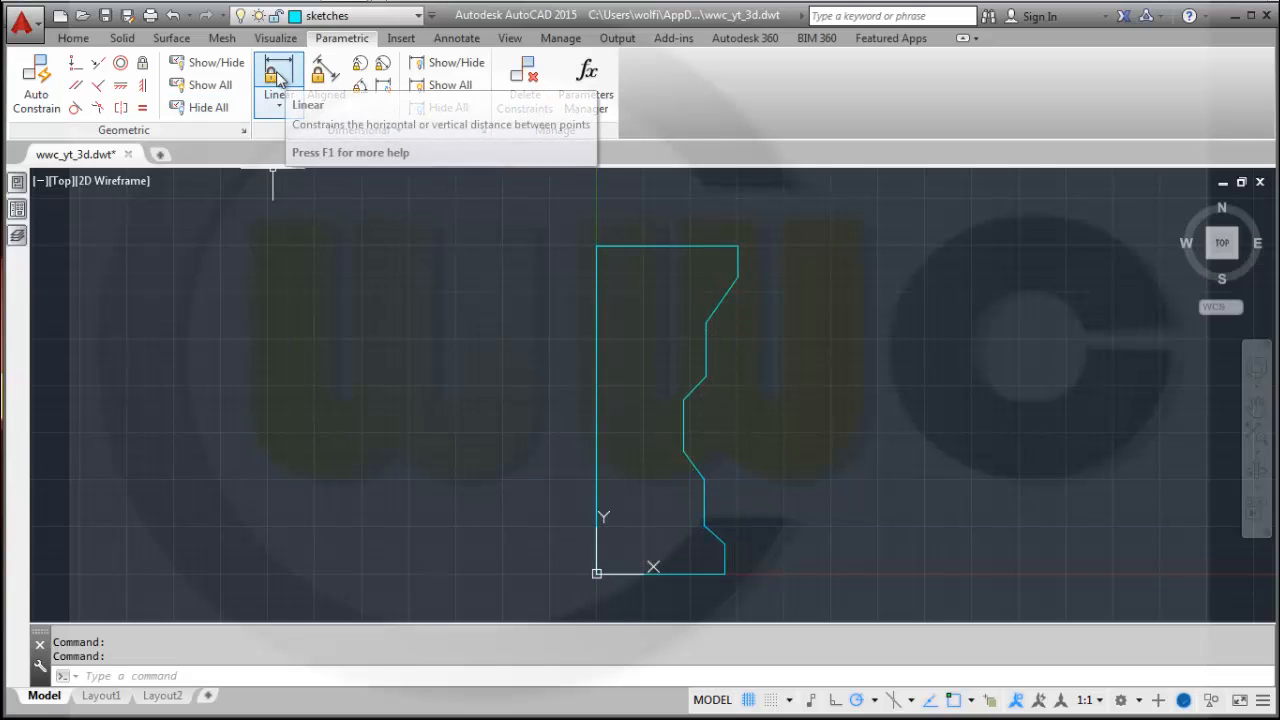
left_click(280, 80)
middle_click_drag(786, 519, 800, 466)
scroll(779, 529, "up", 2)
scroll(778, 530, "down", 2)
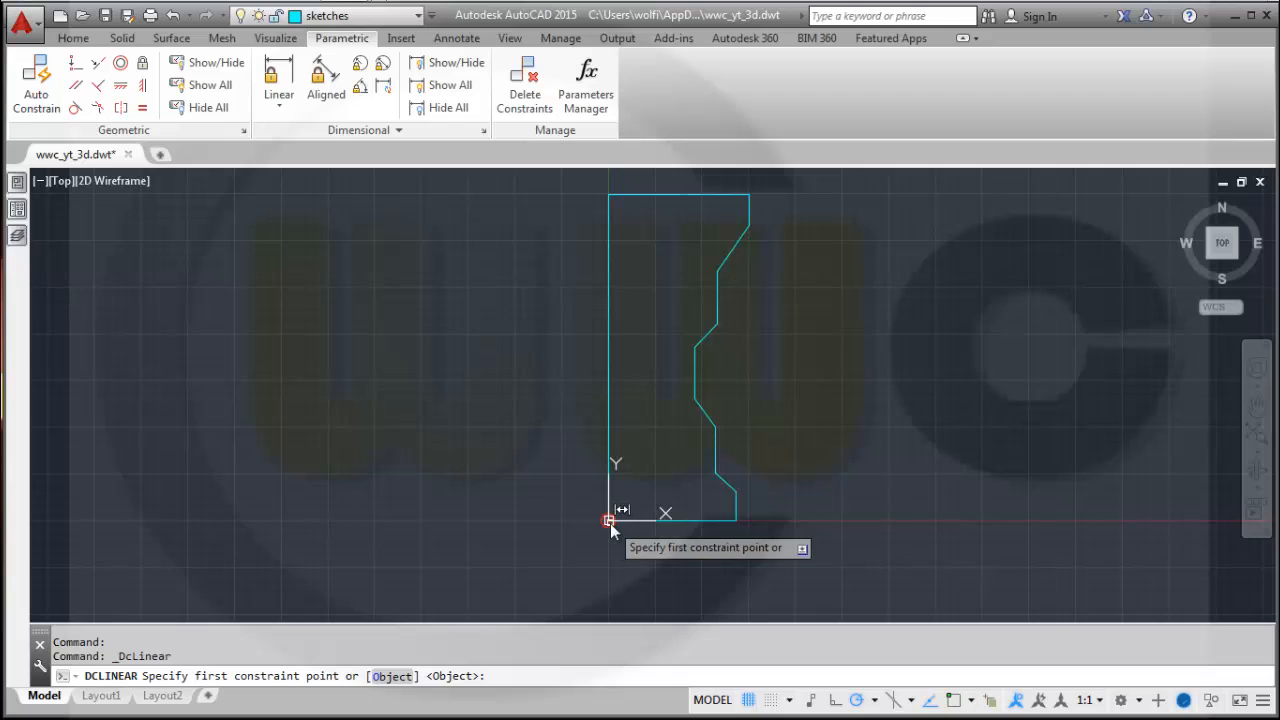
left_click(609, 520)
left_click(736, 520)
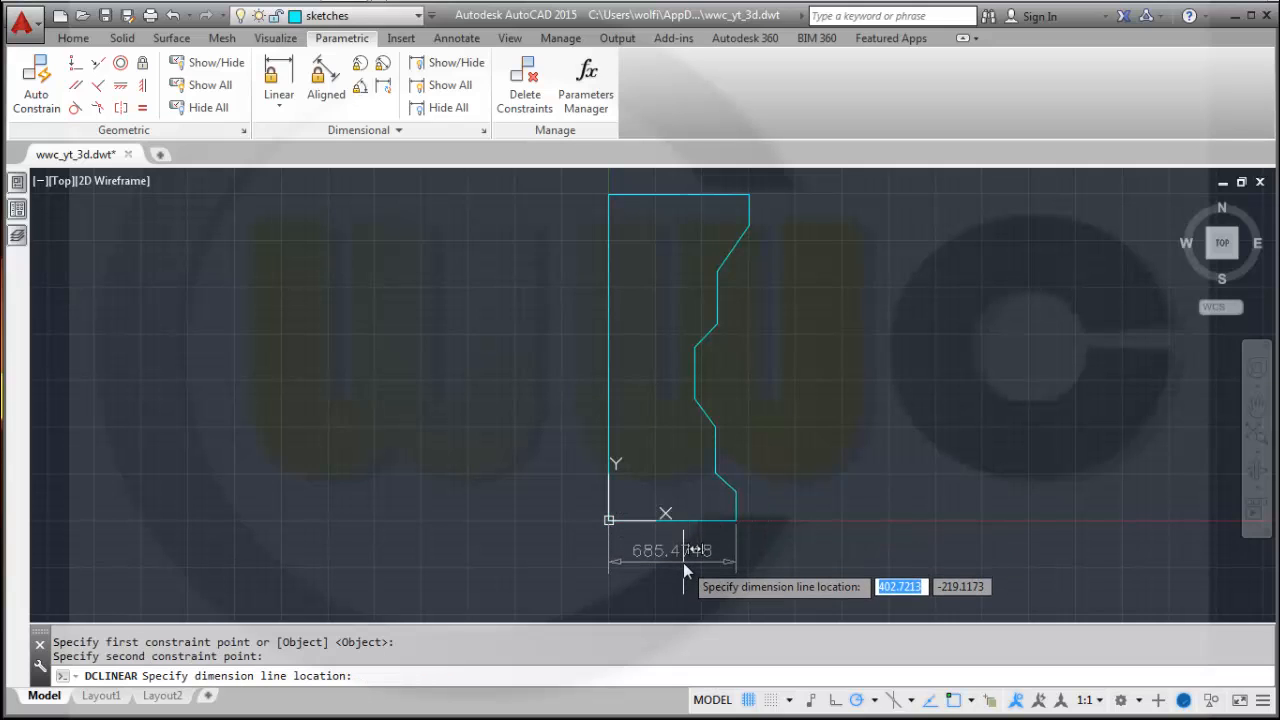
left_click(685, 568)
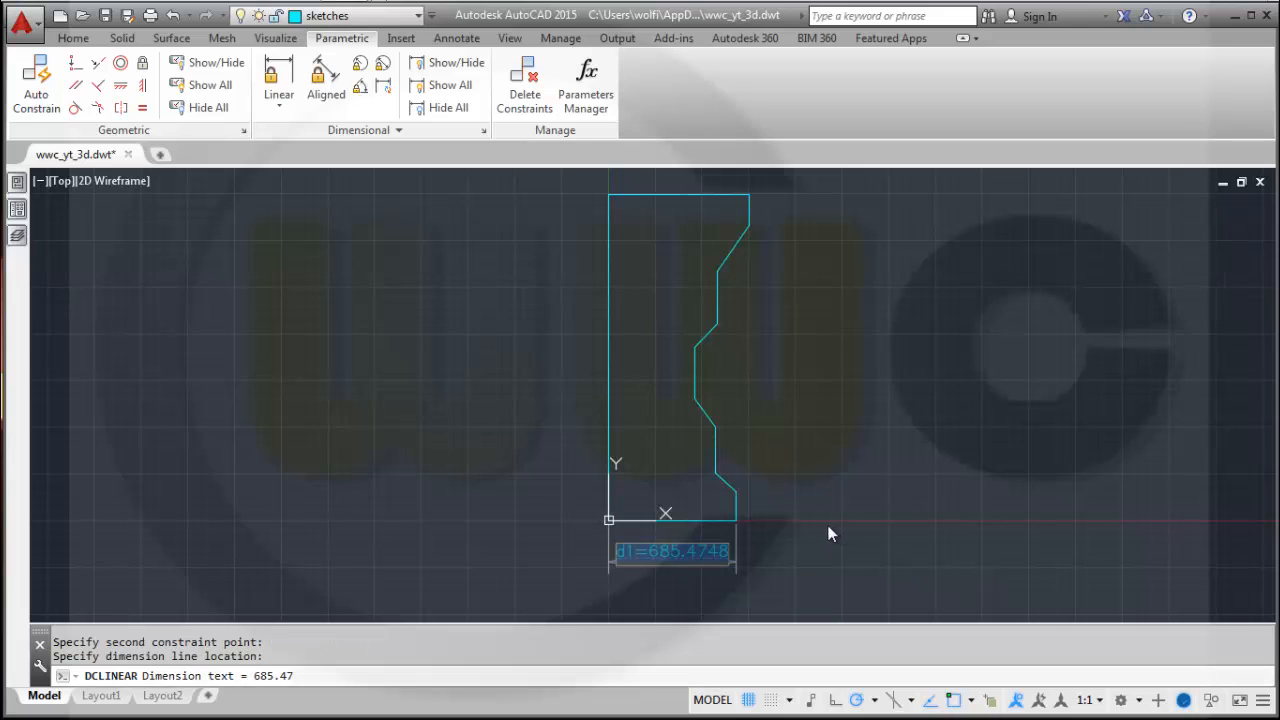
key("Return")
key("Return")
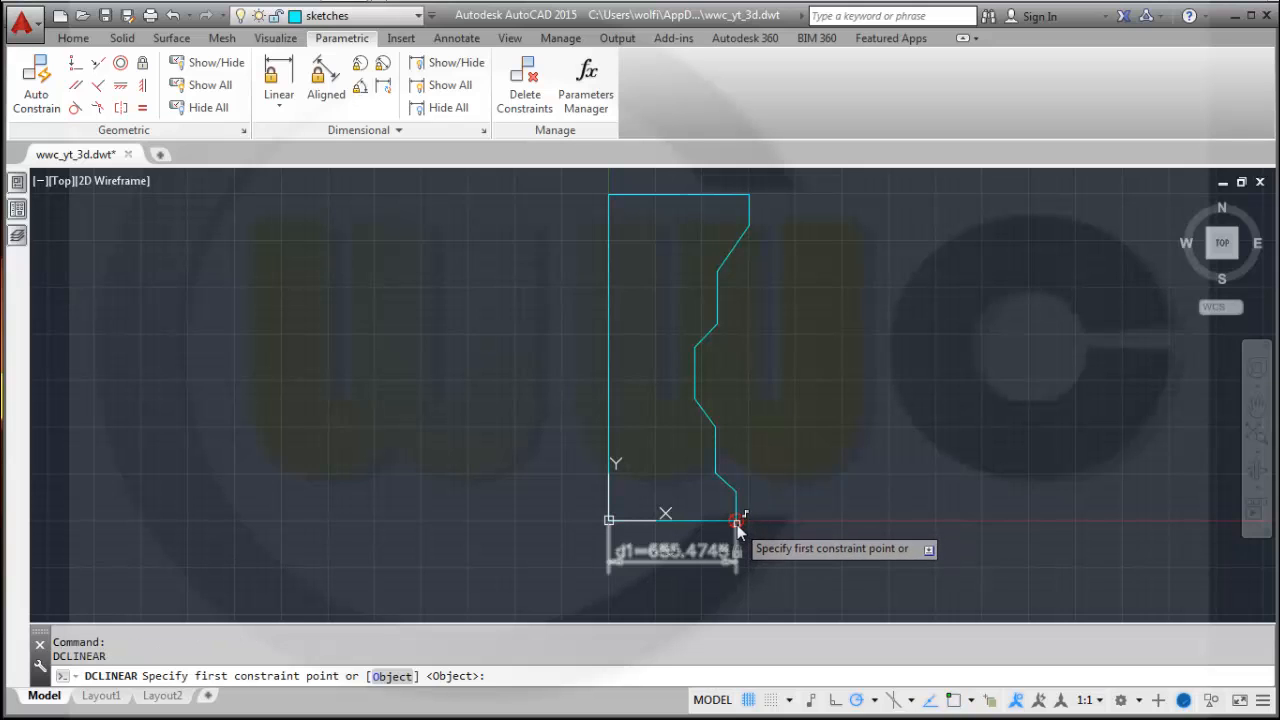
Add a vertical linear constraint dimension on the short right edge at the bottom of the profile.
left_click(736, 522)
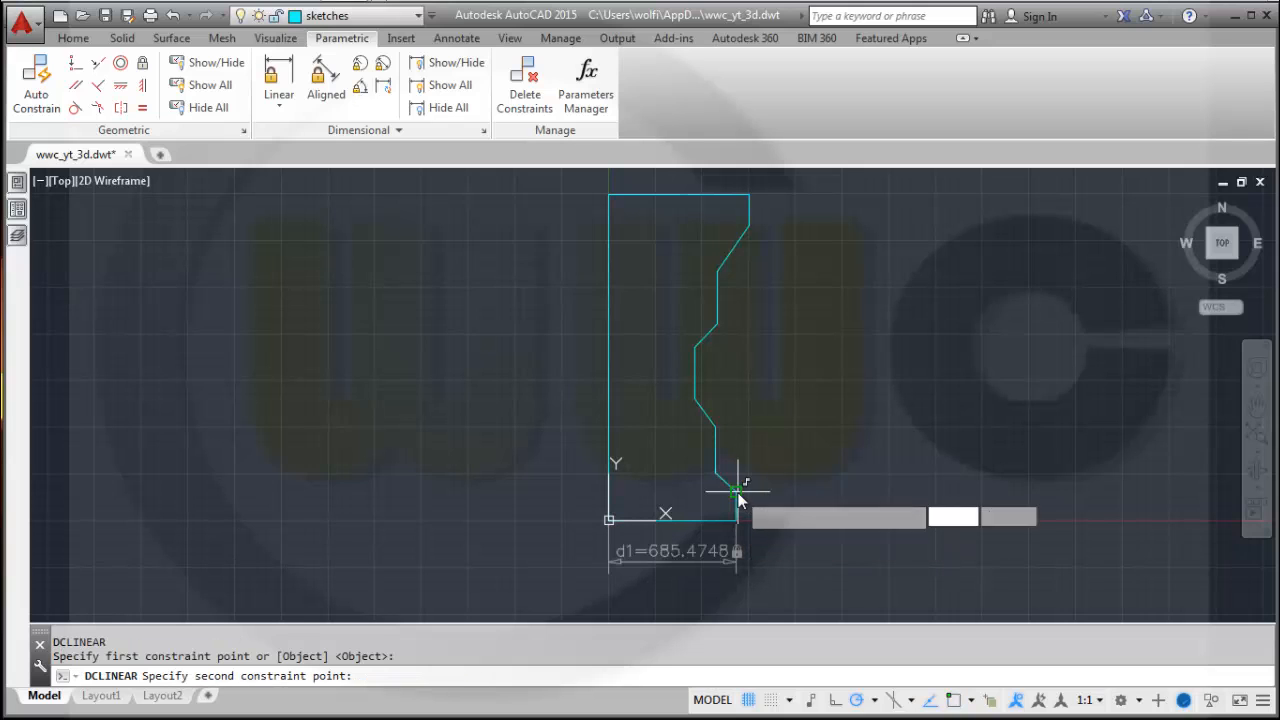
left_click(740, 492)
left_click(858, 518)
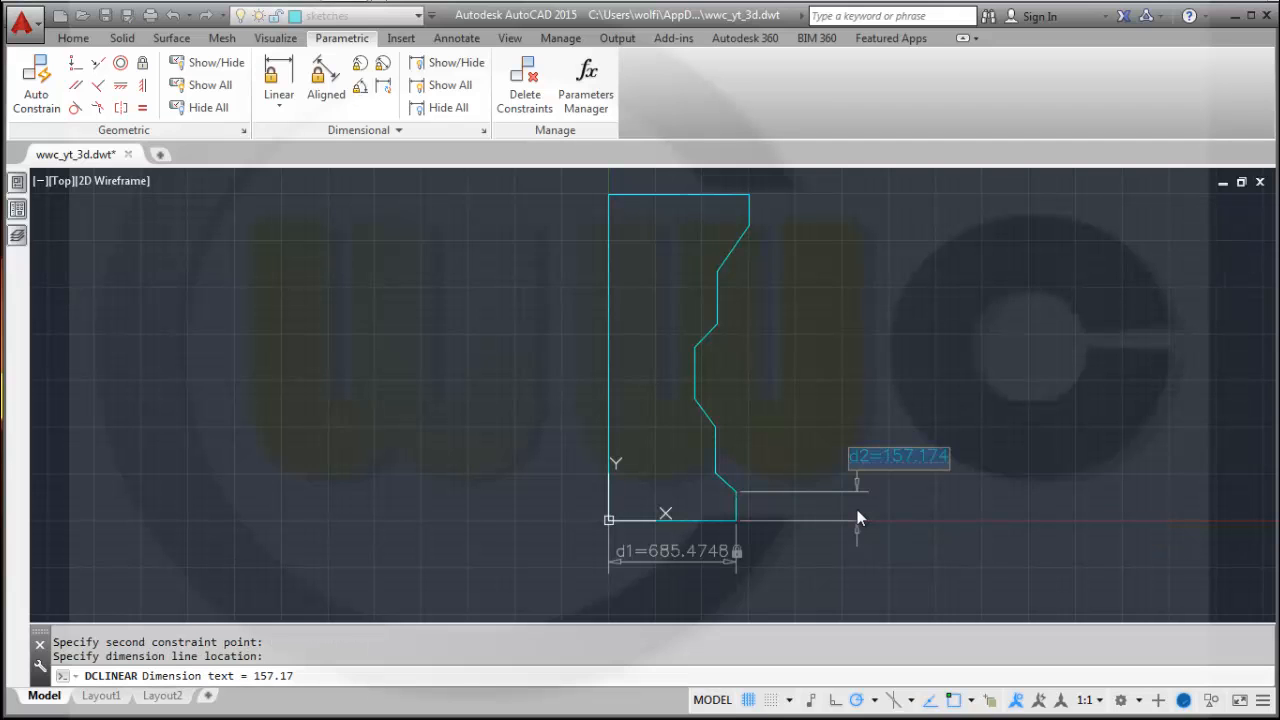
key("Return")
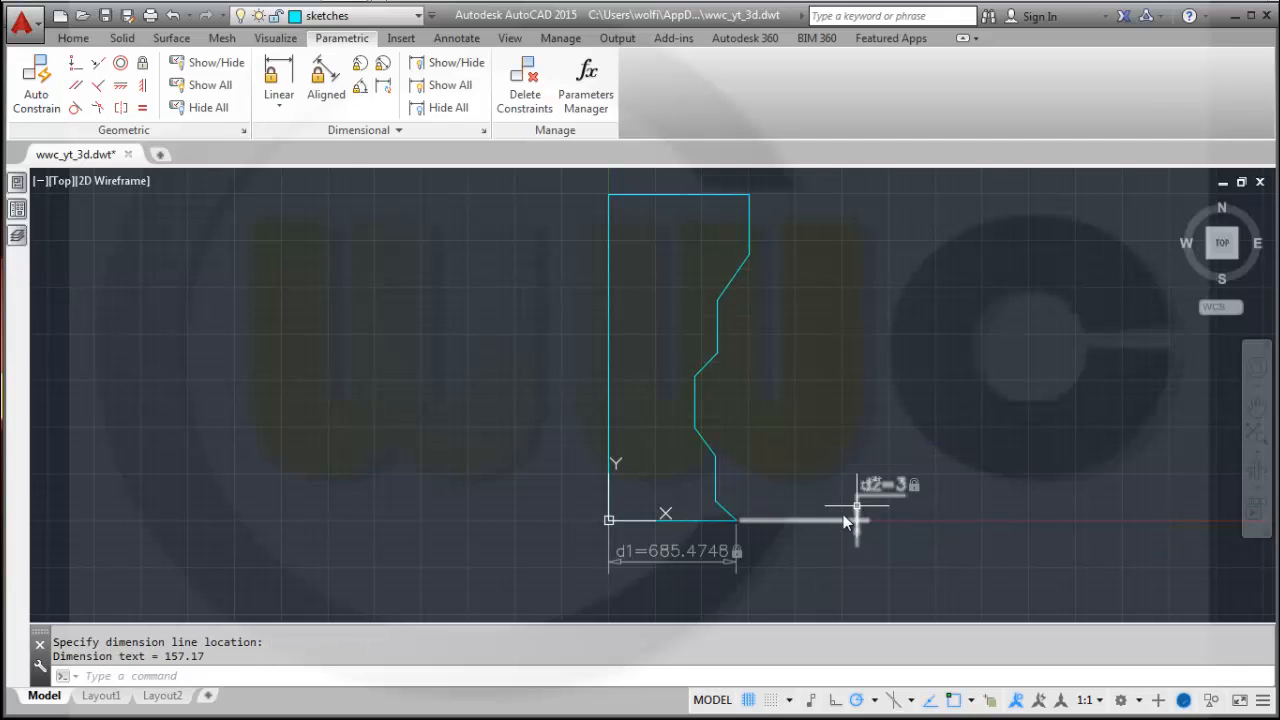
Add a vertical linear constraint across the lower slanted segment and set it to 20.
scroll(771, 541, "up", 4)
scroll(755, 536, "up", 4)
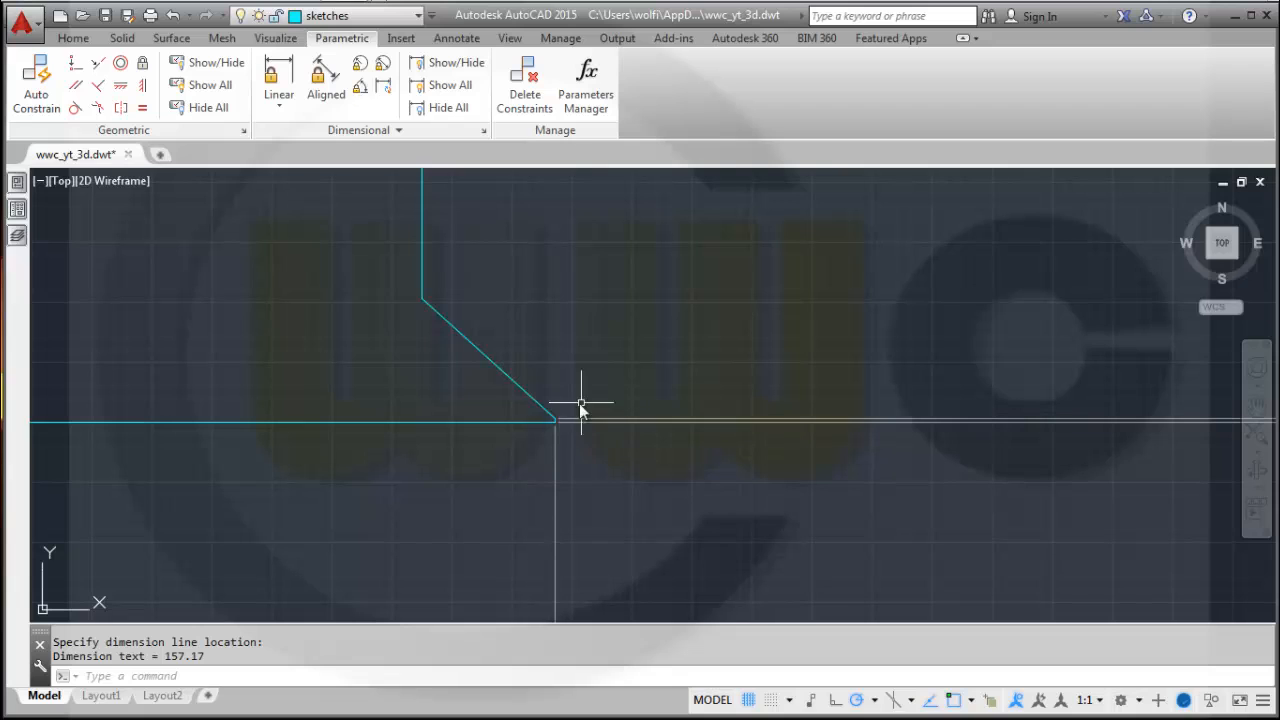
key("Return")
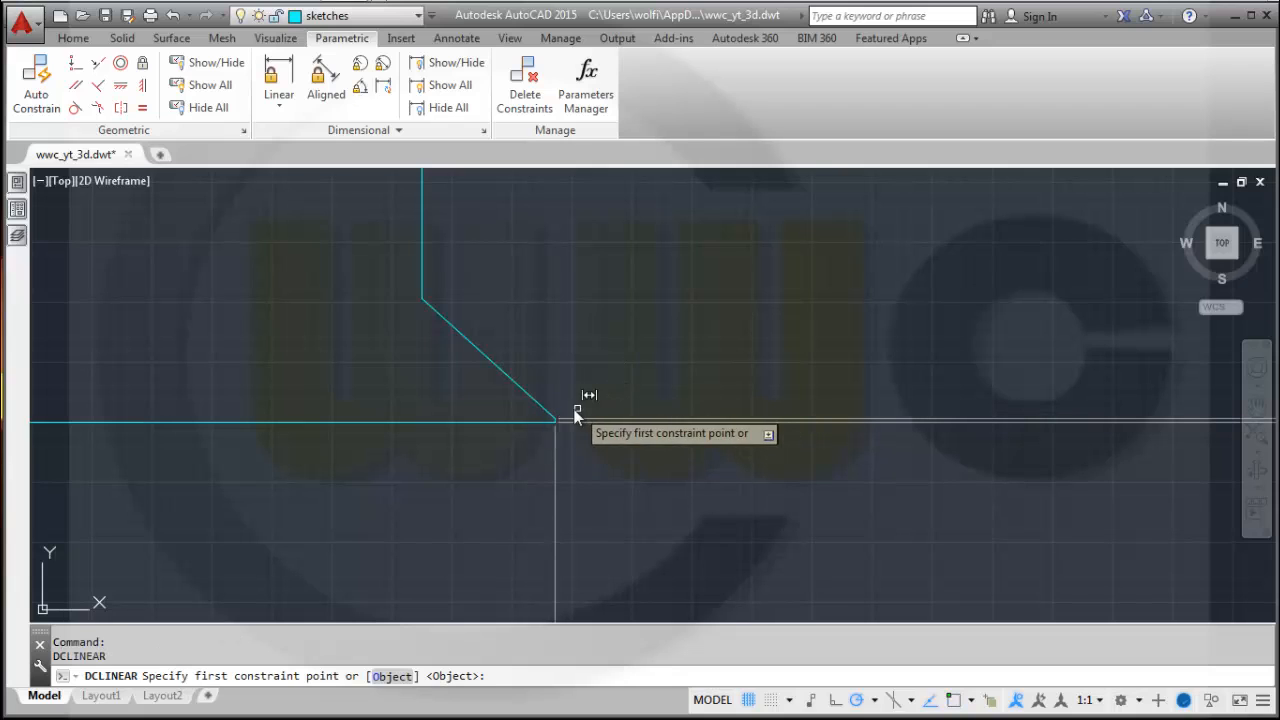
left_click(557, 421)
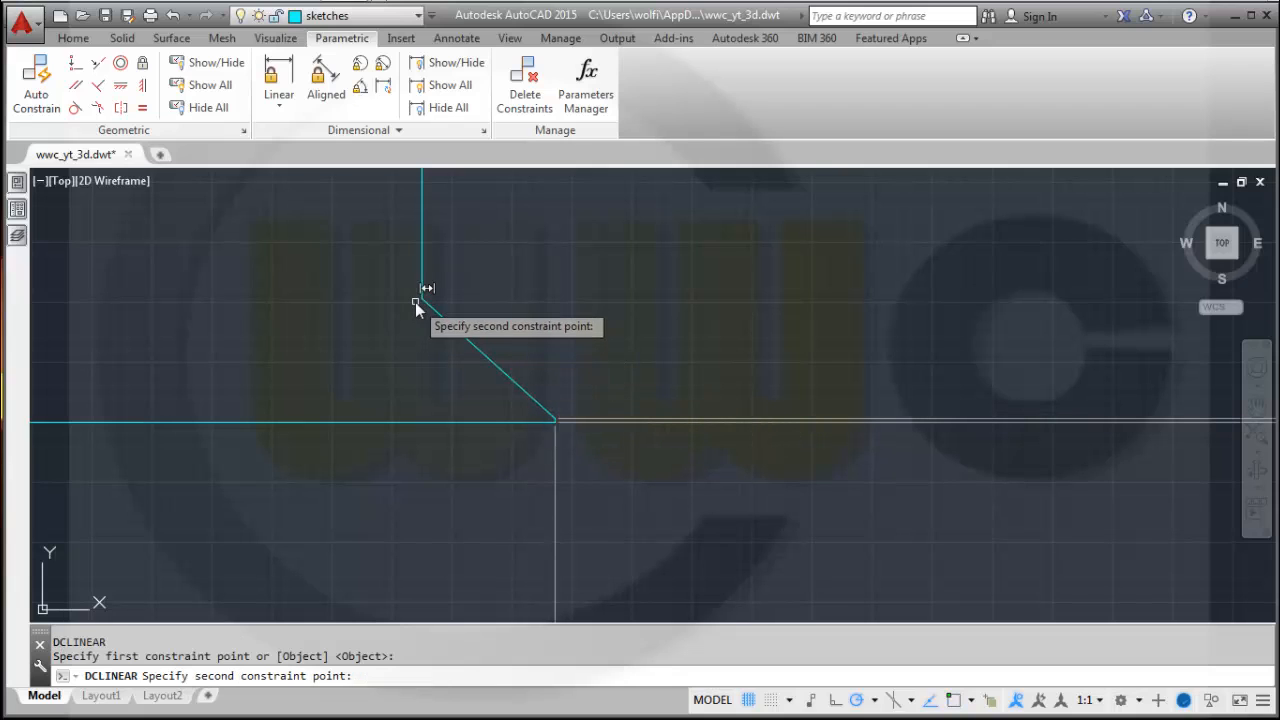
left_click(423, 298)
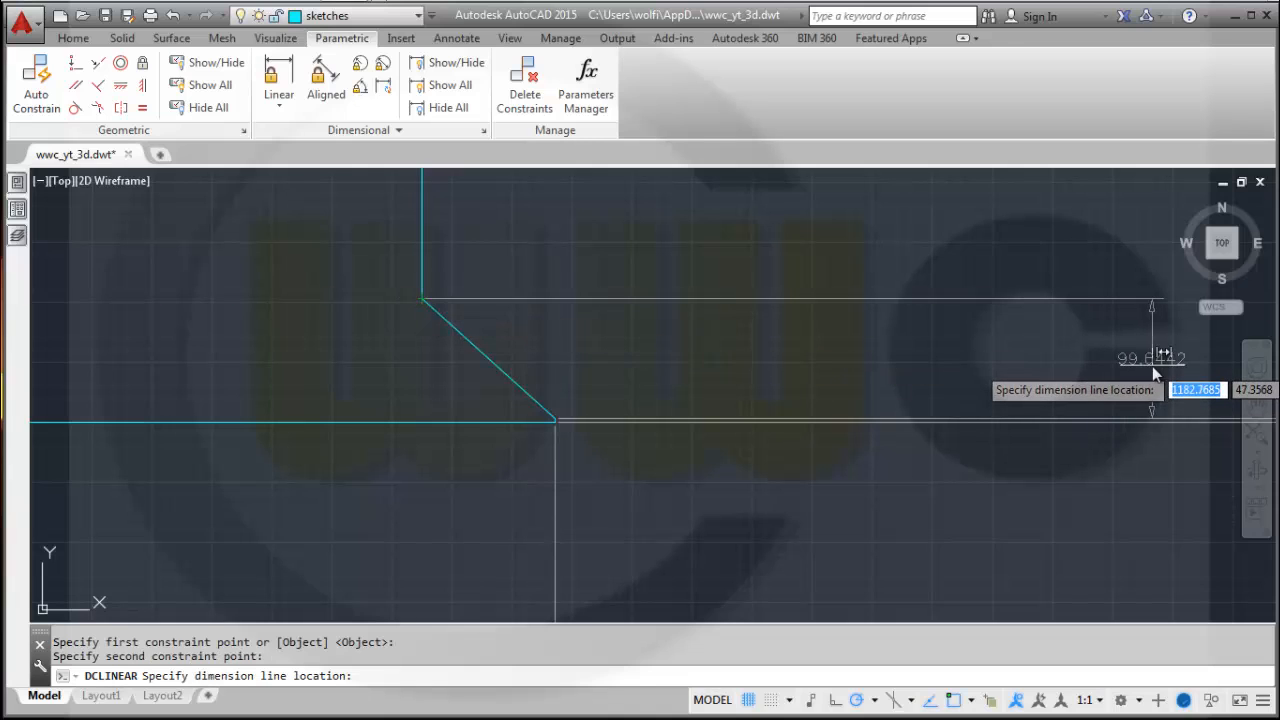
scroll(1152, 366, "down", 4)
left_click(1188, 372)
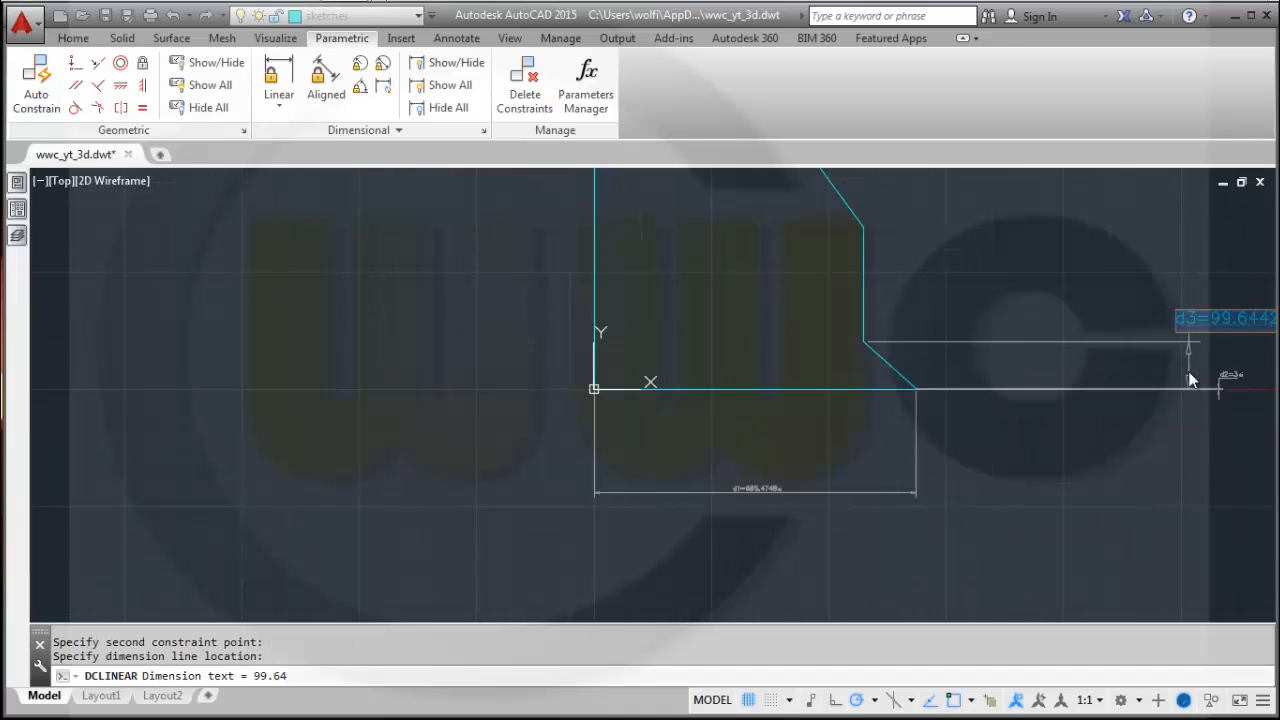
type("20")
key("Return")
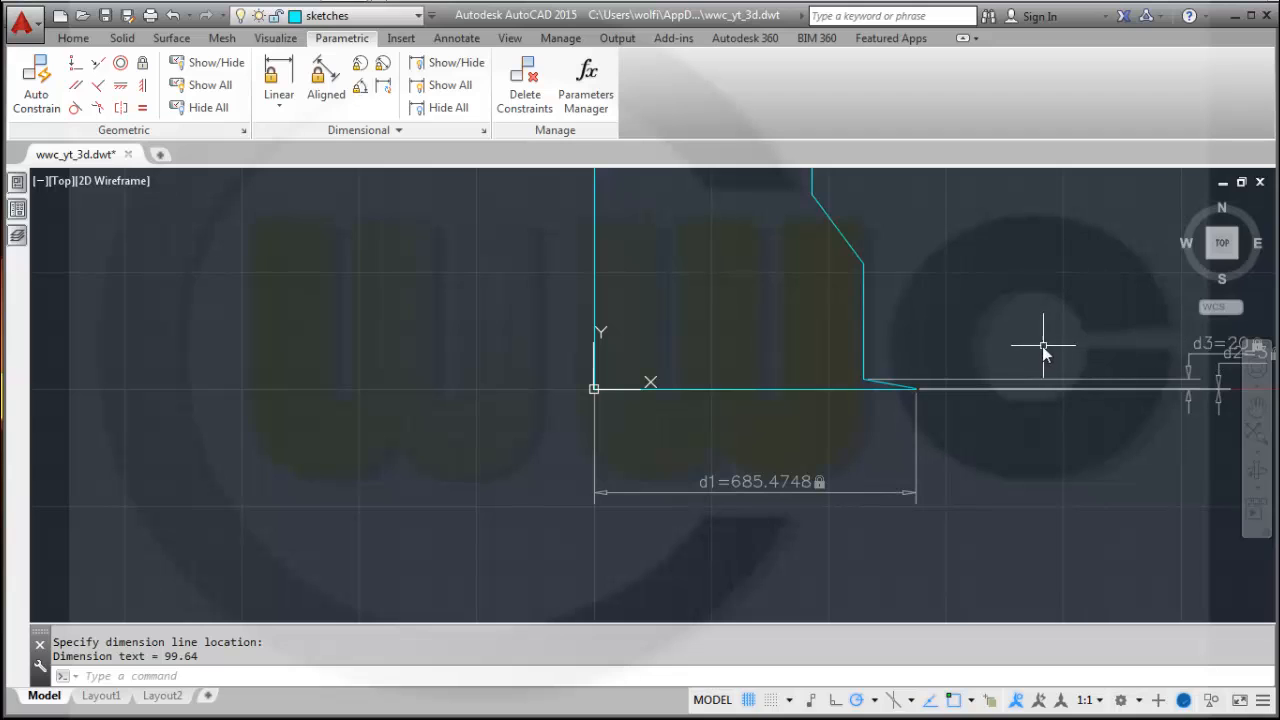
Add a vertical linear constraint on the short vertical edge above the lower slanted segment and set it to 20.
key("Return")
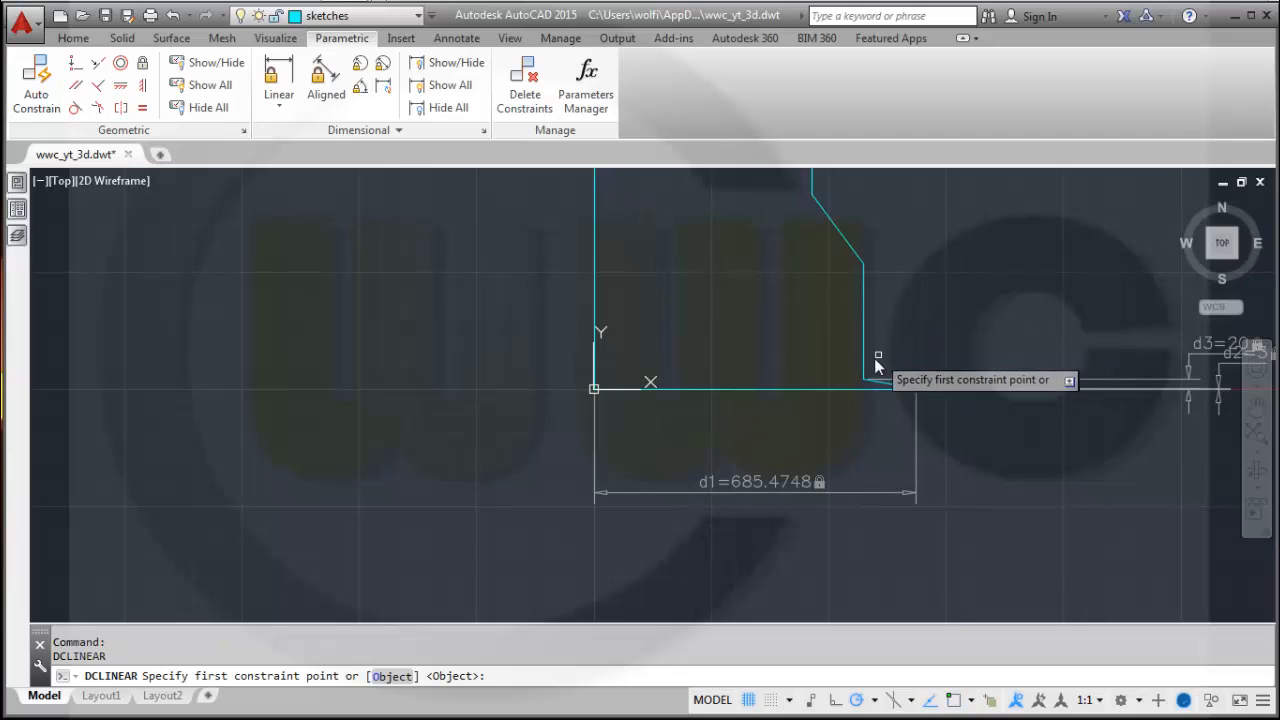
left_click(862, 383)
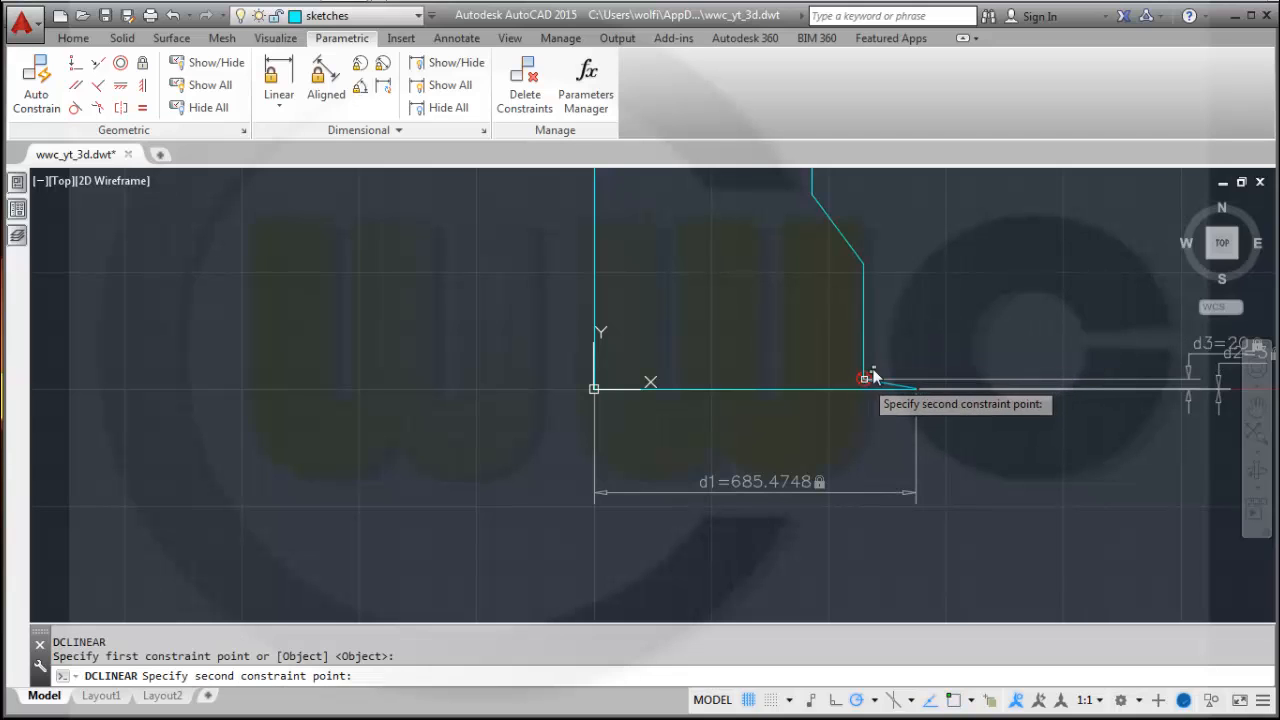
left_click(863, 266)
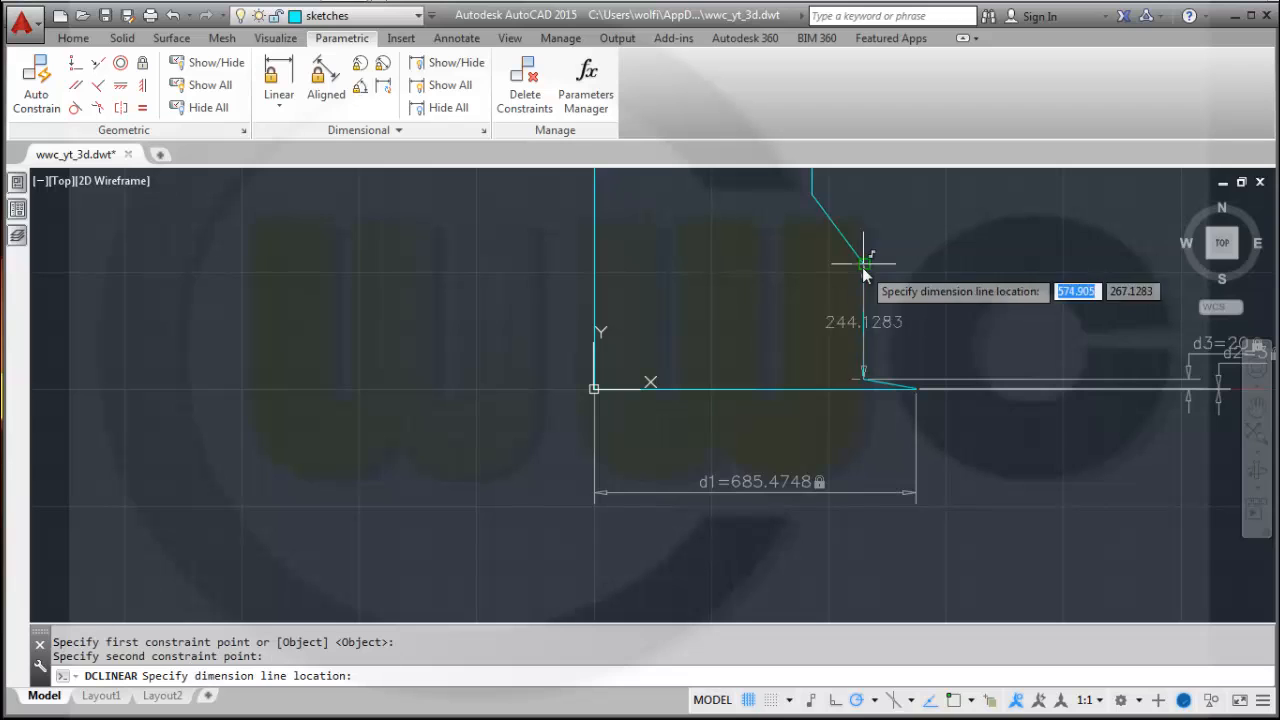
left_click(1183, 332)
type("20")
key("Return")
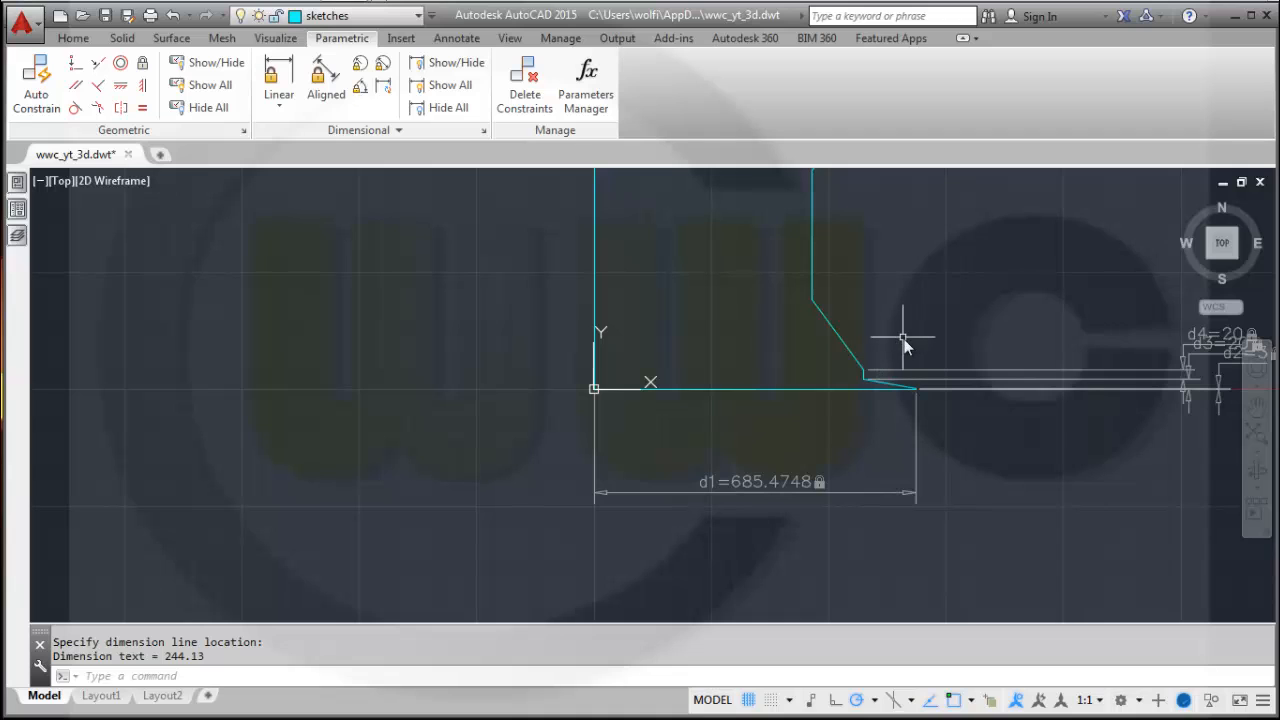
Add a vertical linear constraint across the next slanted segment up the right side and set it to 20.
key("Return")
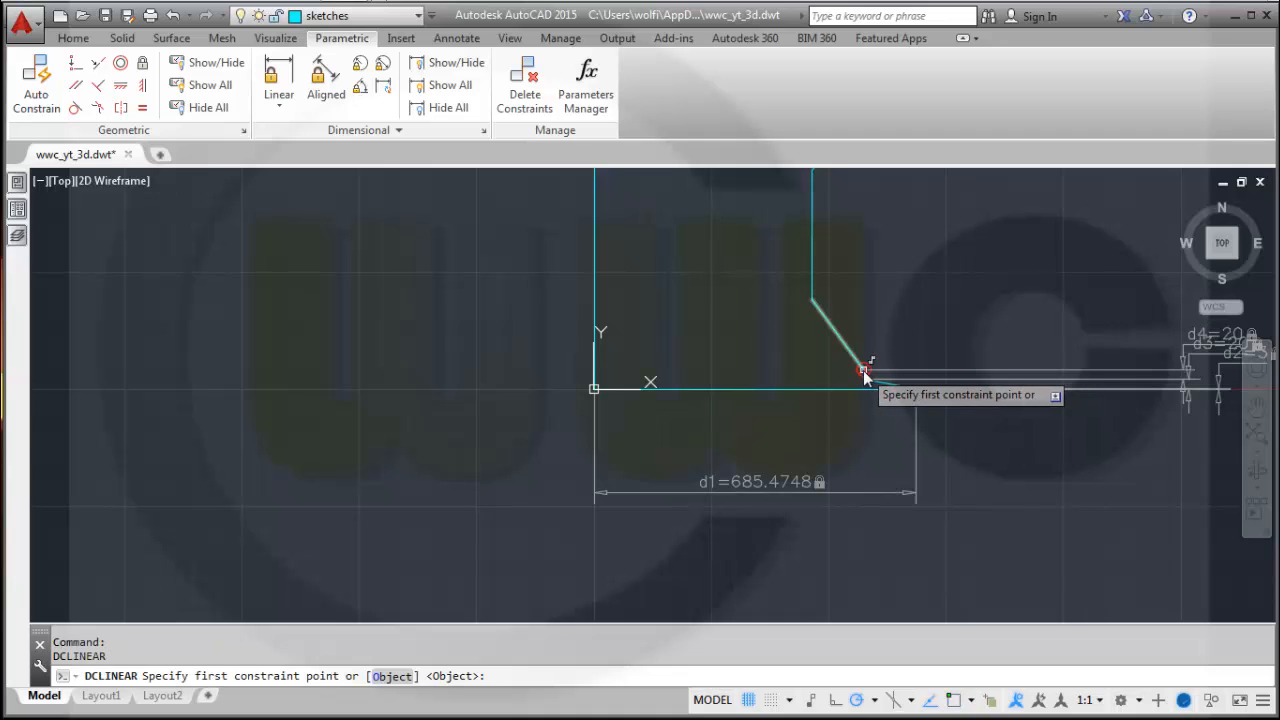
left_click(863, 370)
left_click(817, 303)
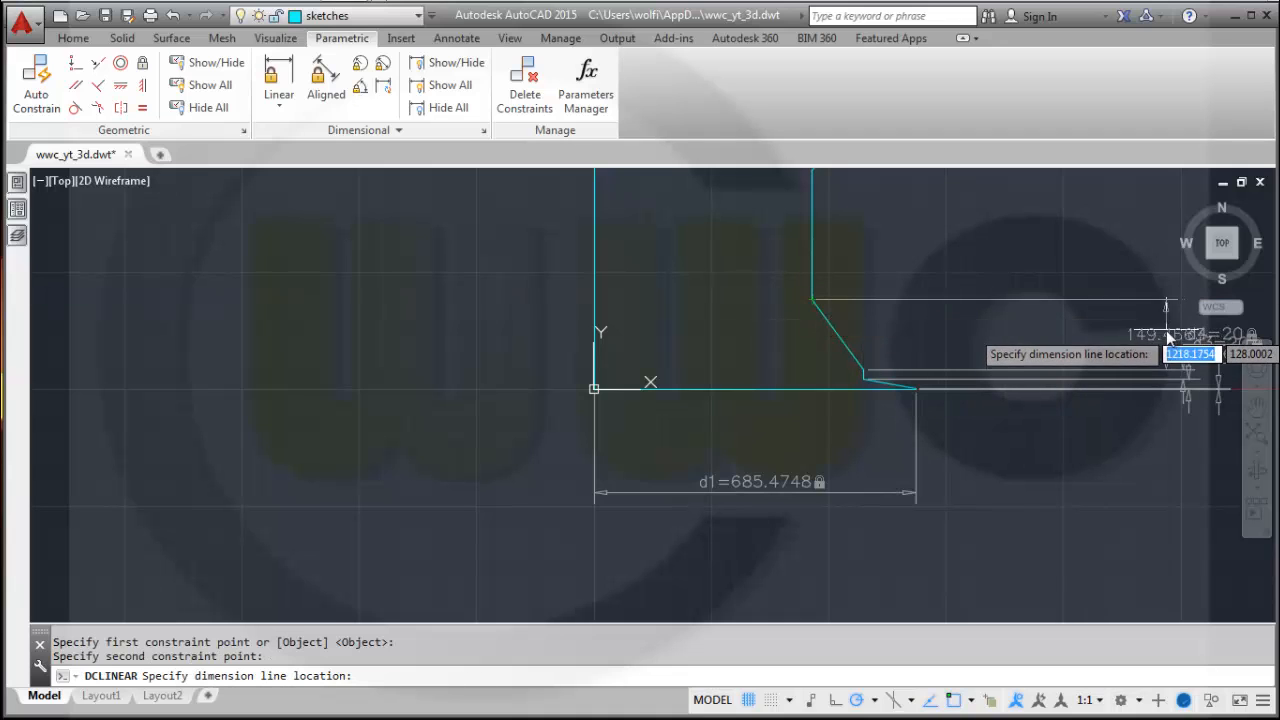
left_click(1166, 333)
type("20")
key("Return")
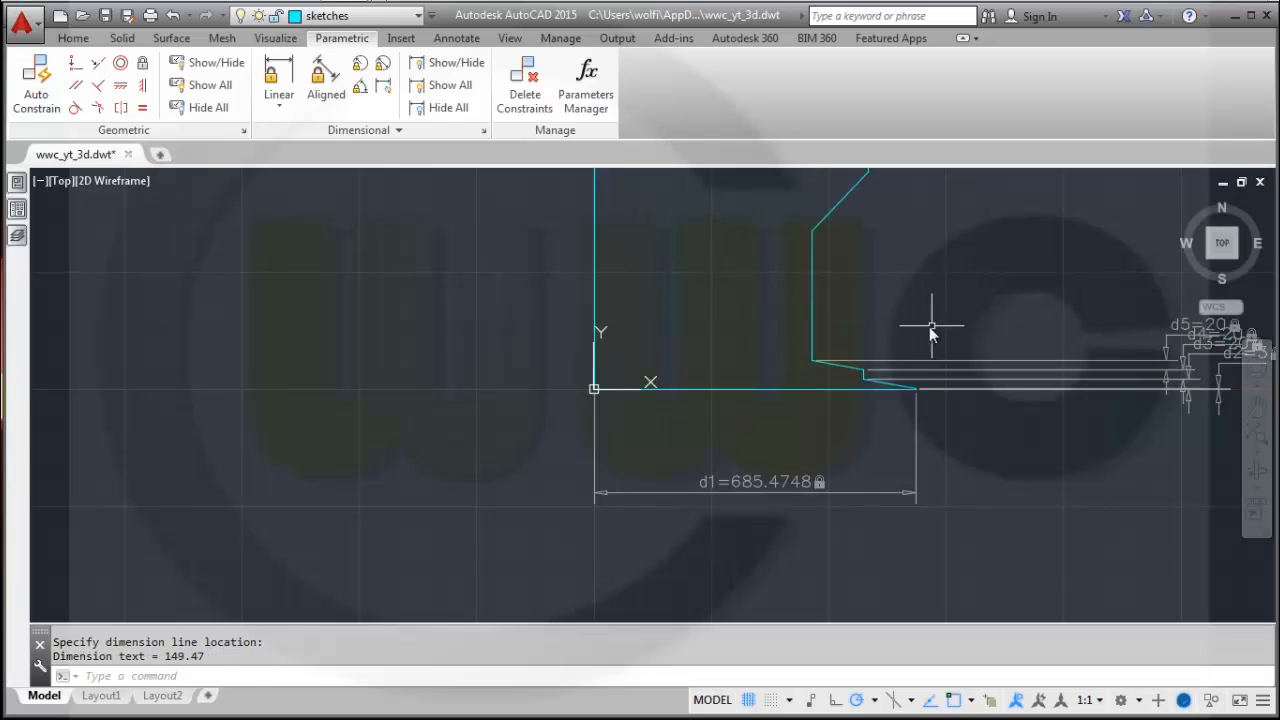
Add a vertical linear constraint on the vertical edge above that slanted segment and set it to 76.
key("Return")
left_click(814, 360)
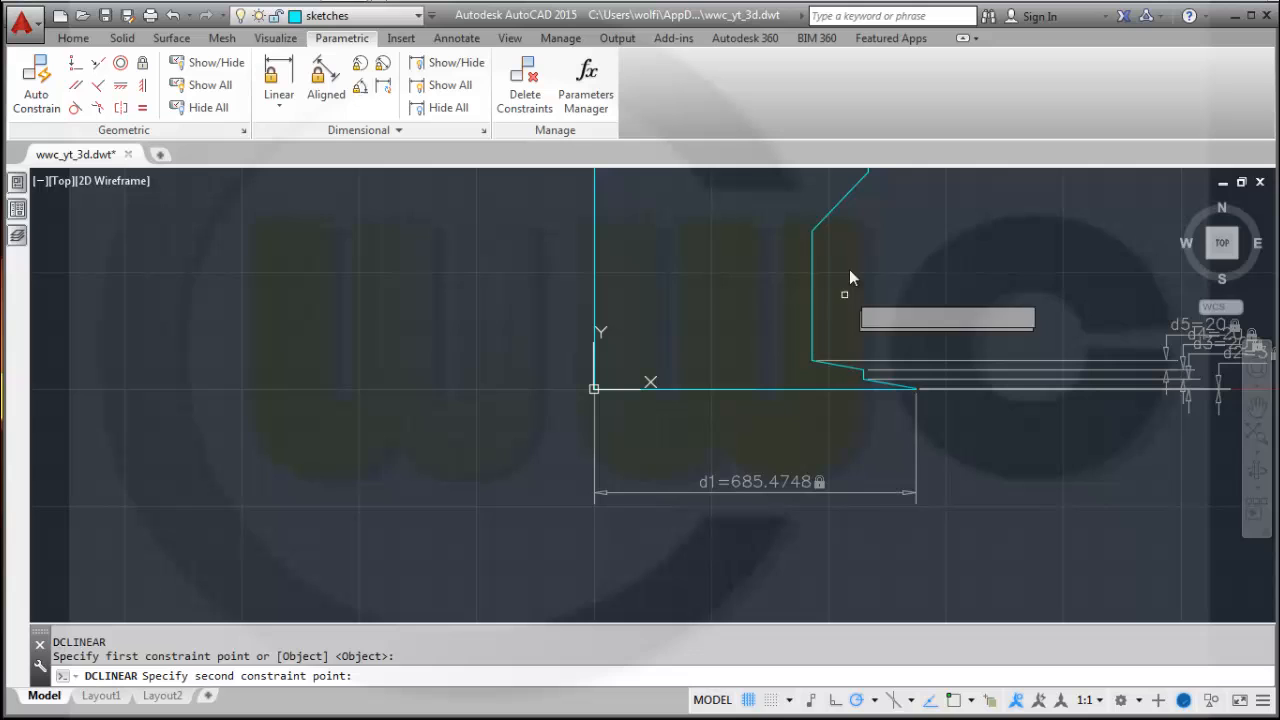
left_click(813, 232)
left_click(1094, 292)
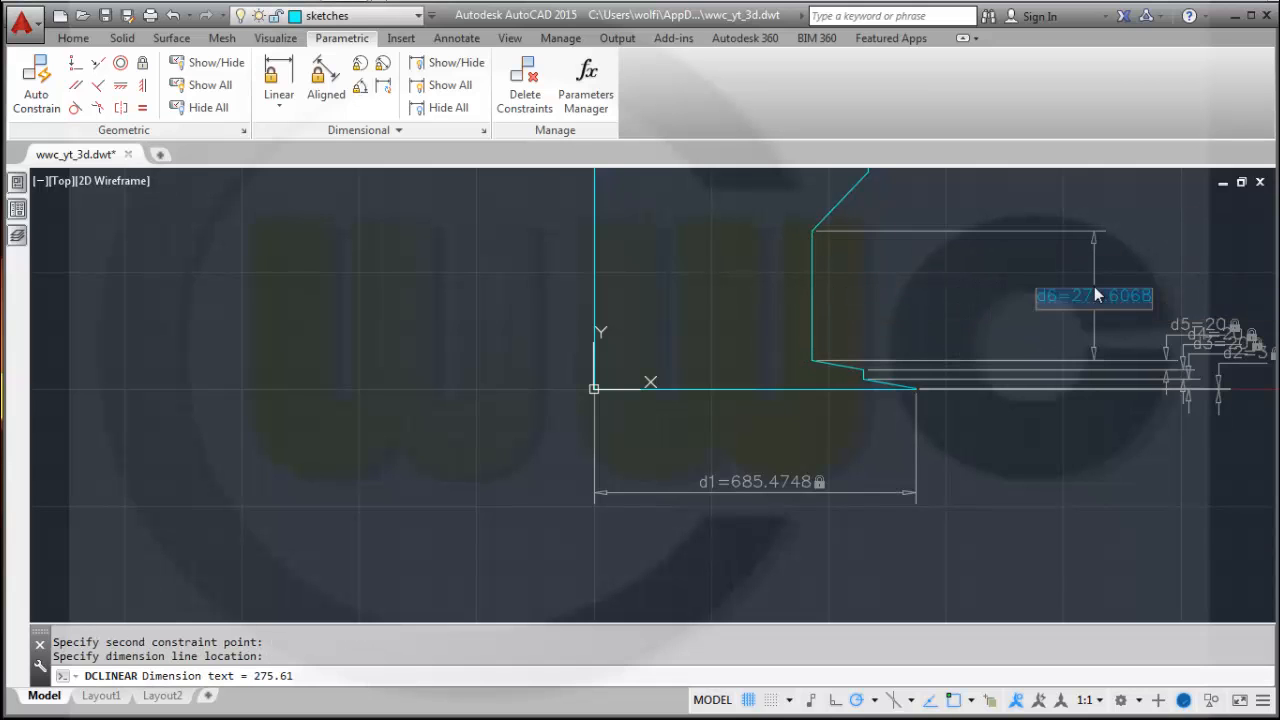
type("76")
key("Return")
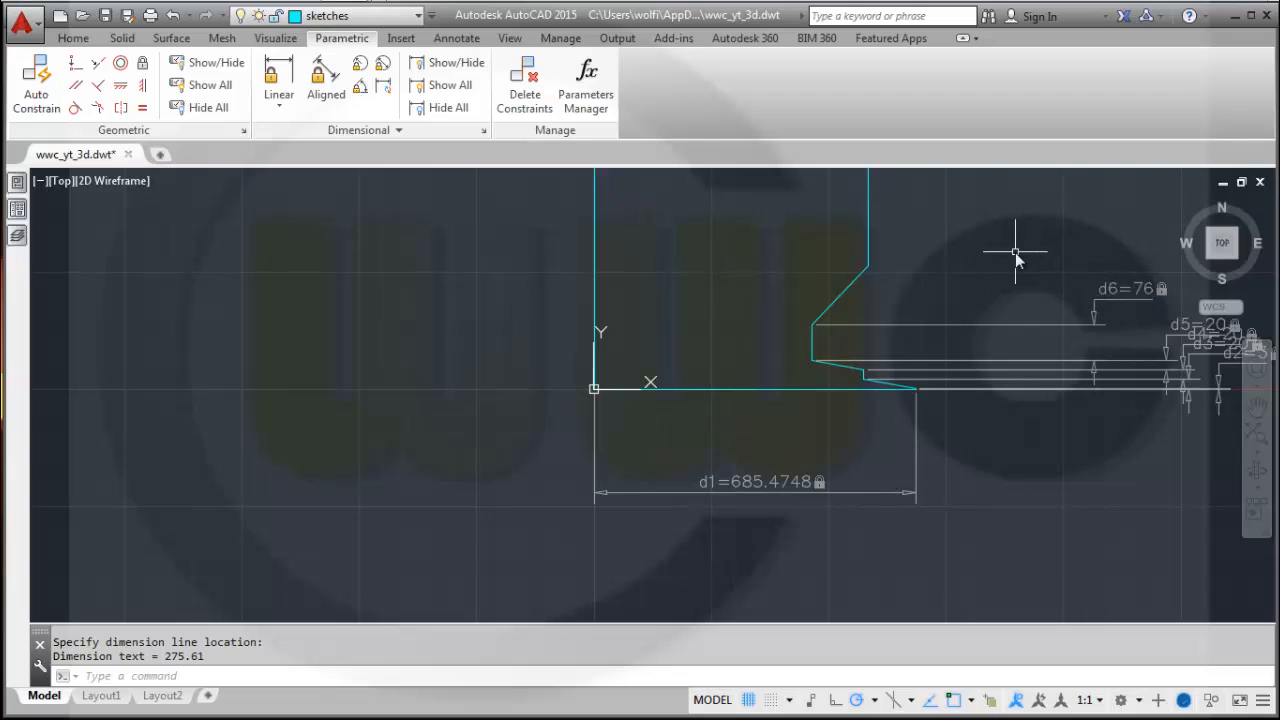
Add a vertical linear constraint across the following slanted segment and set it to 20.
key("Return")
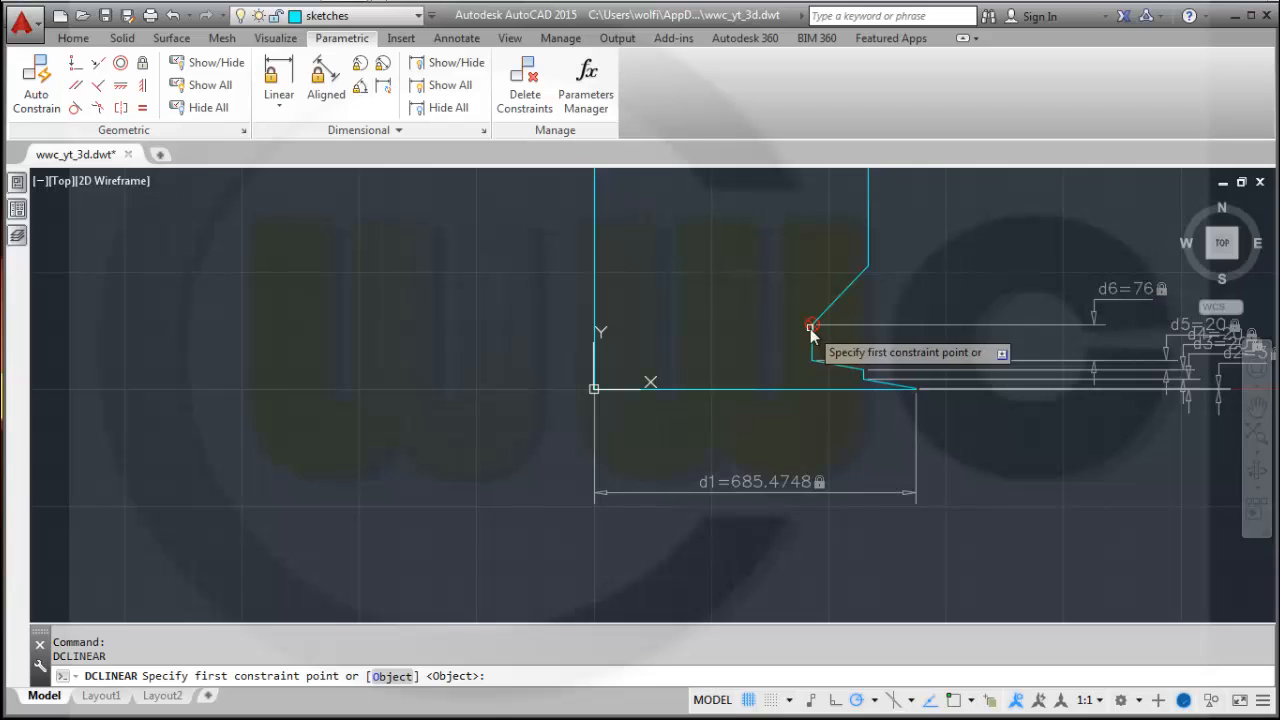
left_click(810, 328)
left_click(869, 267)
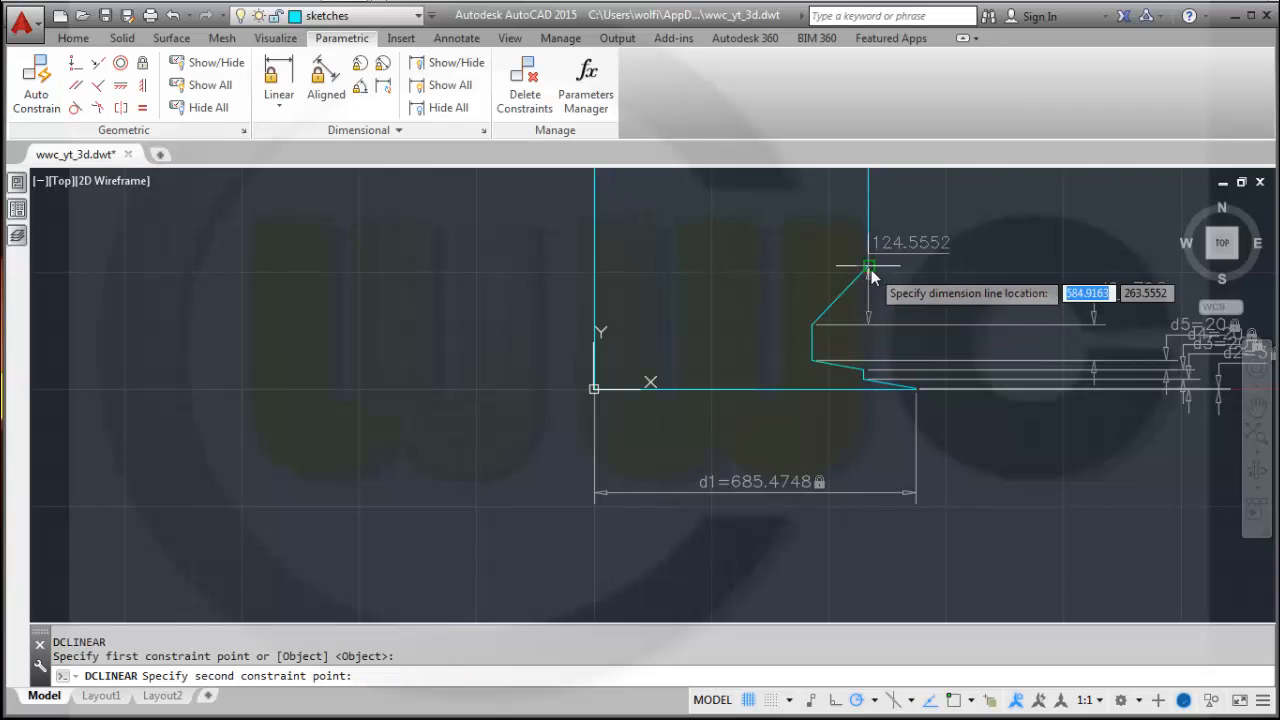
left_click(1082, 279)
type("2")
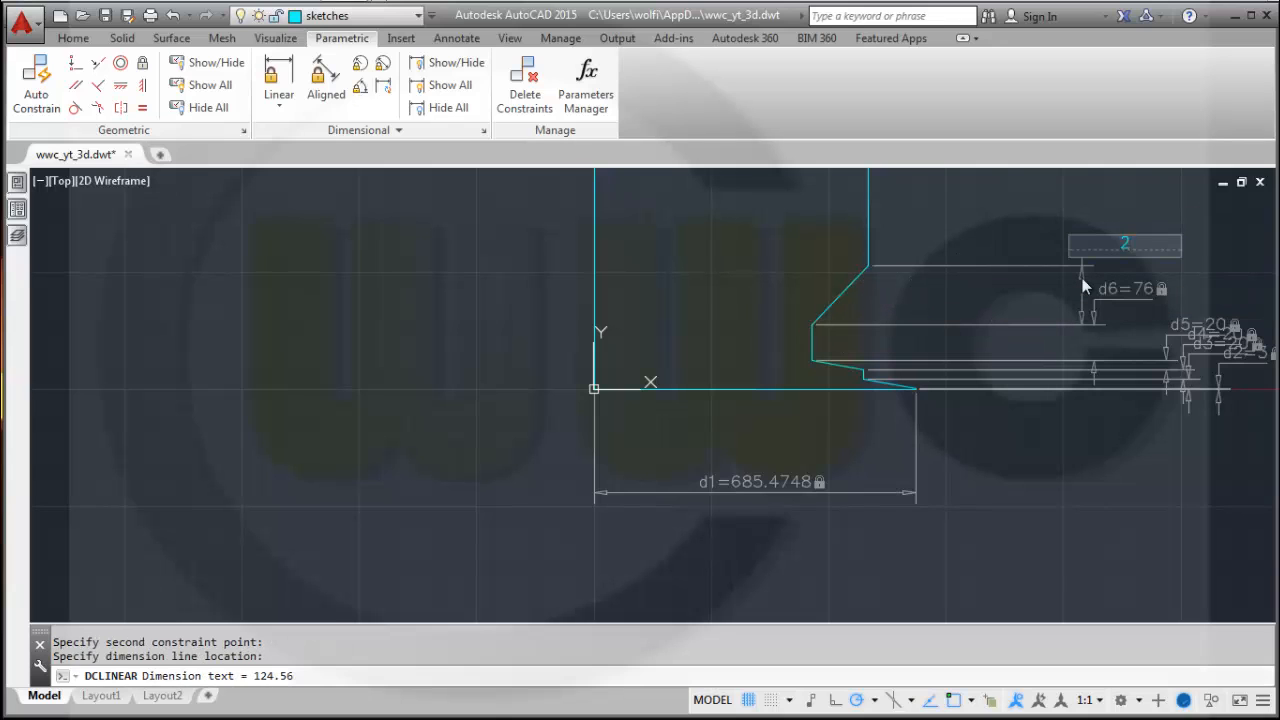
type("0")
key("Return")
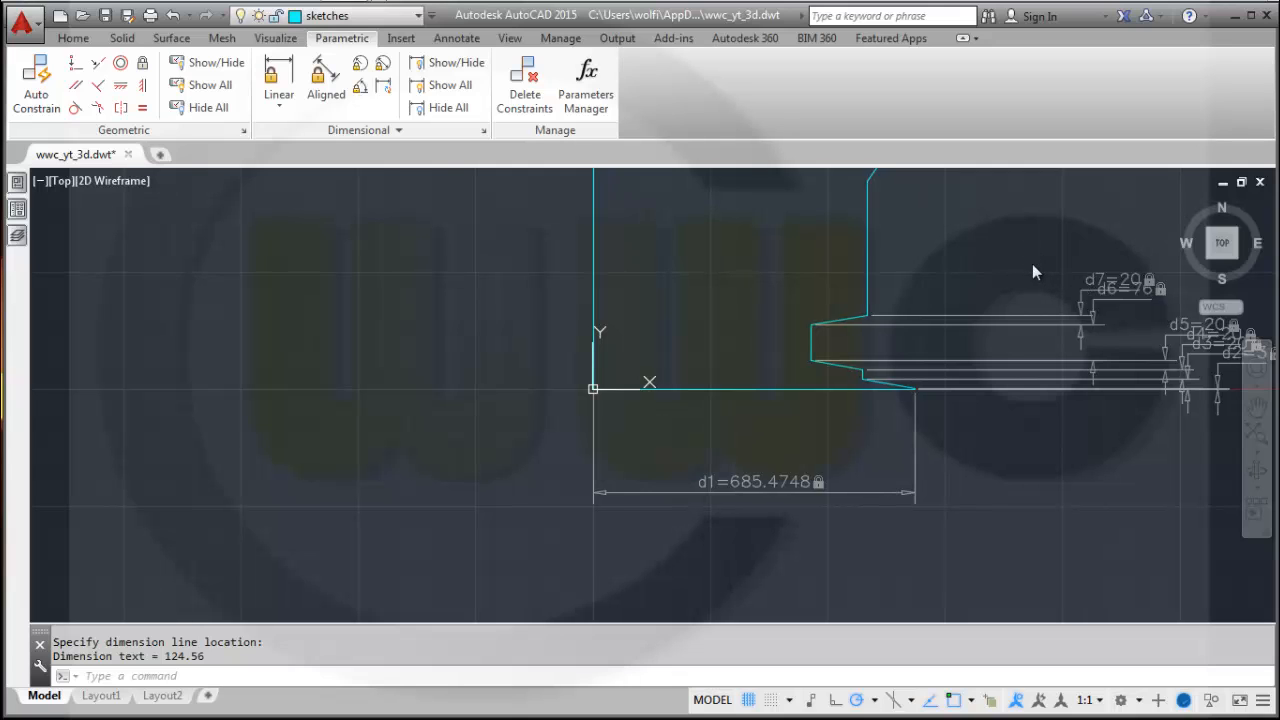
Add a vertical linear constraint on the next vertical edge up the right side and set it to 64.
middle_click_drag(1032, 264, 925, 438)
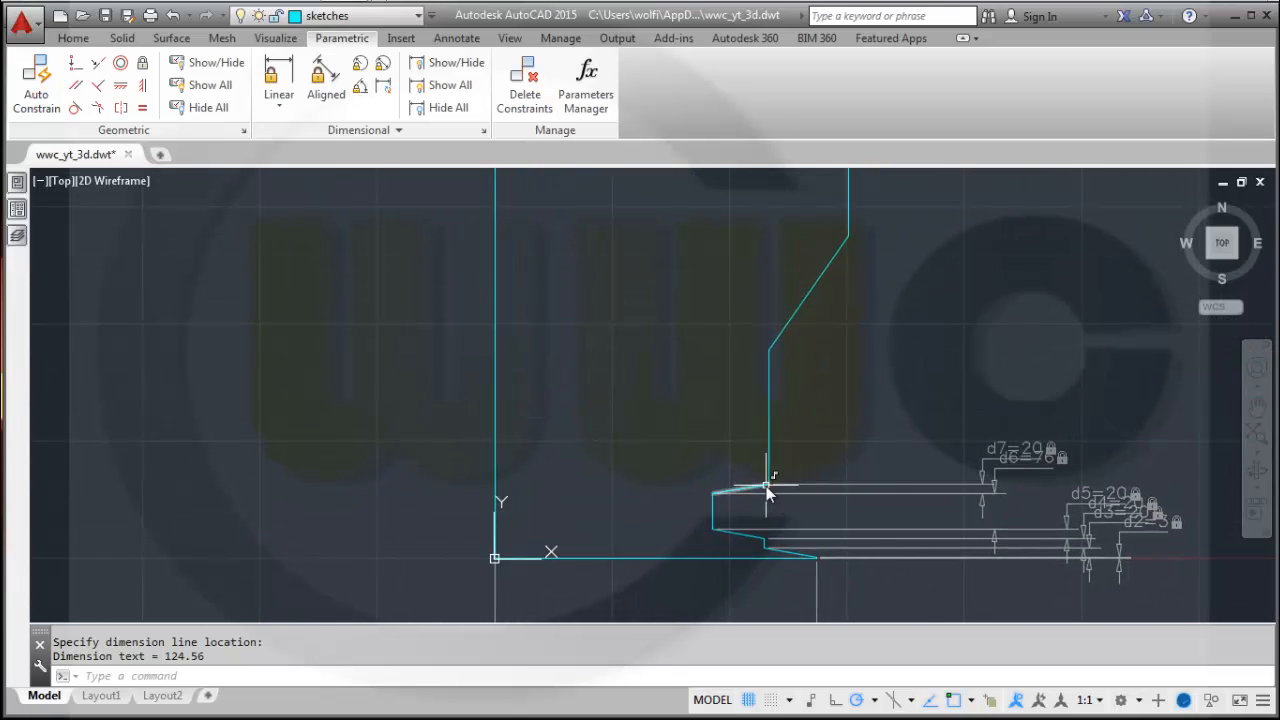
key("Return")
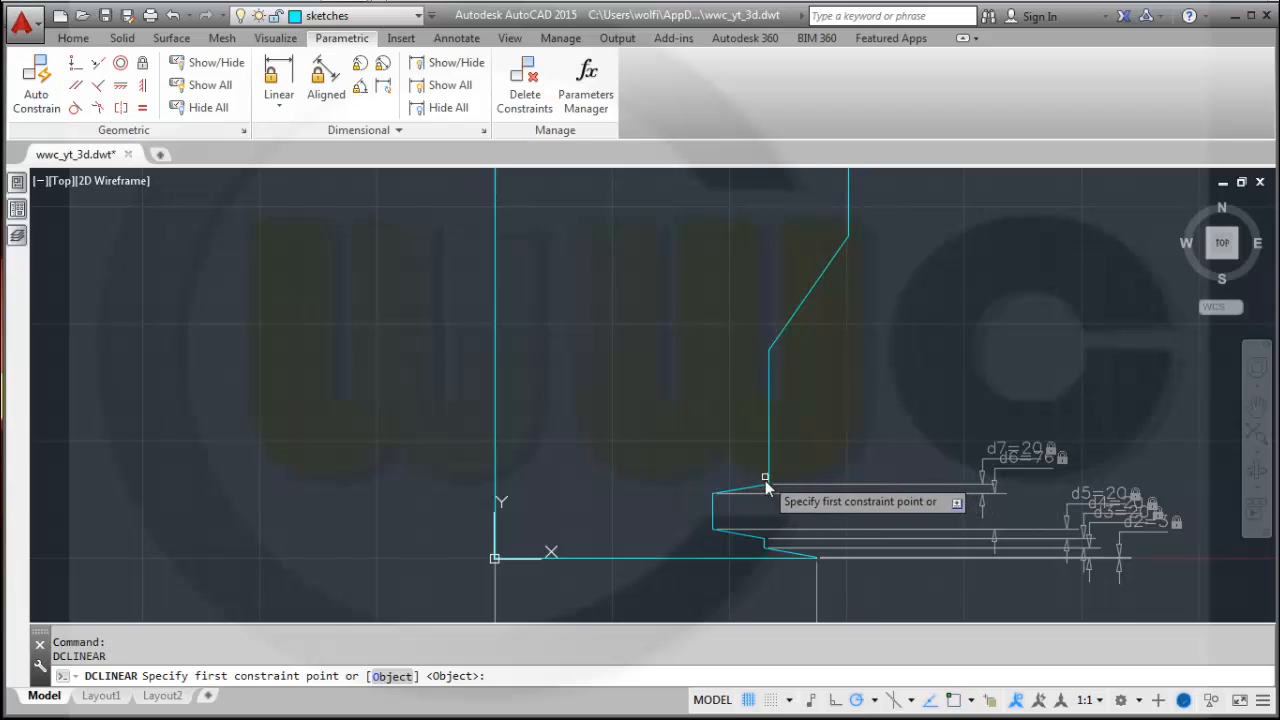
left_click(768, 485)
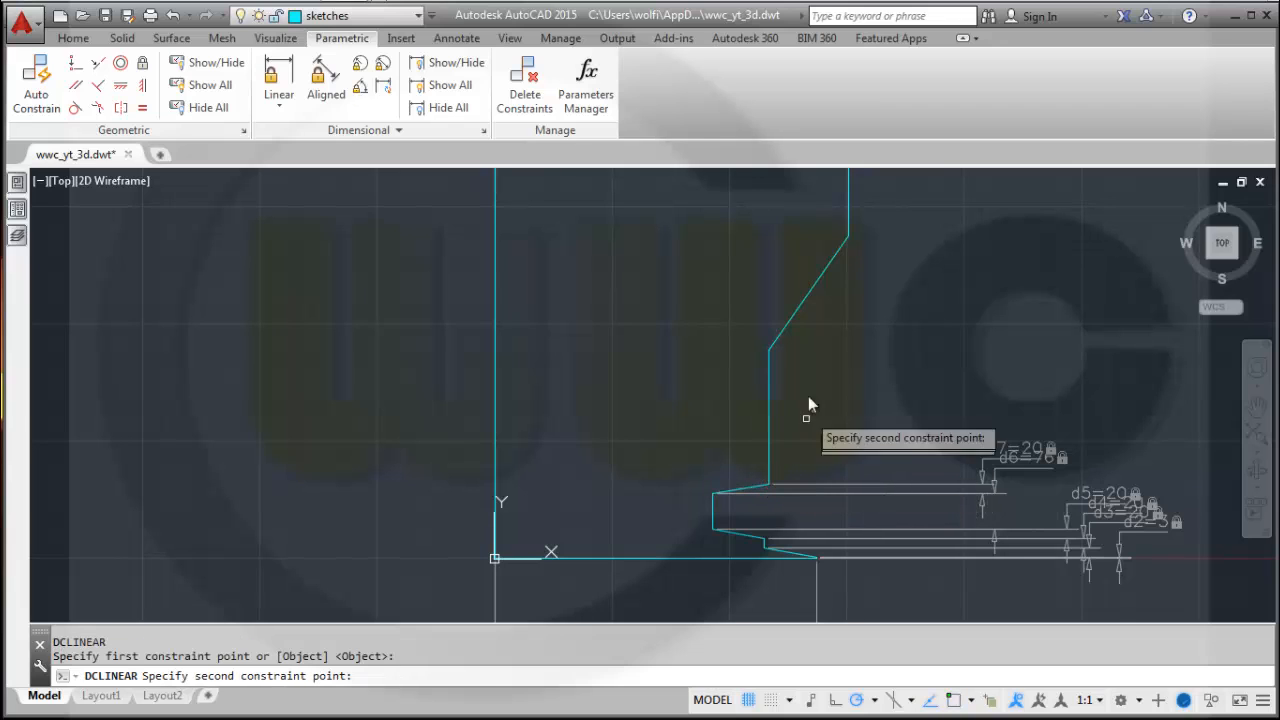
left_click(769, 350)
left_click(1066, 397)
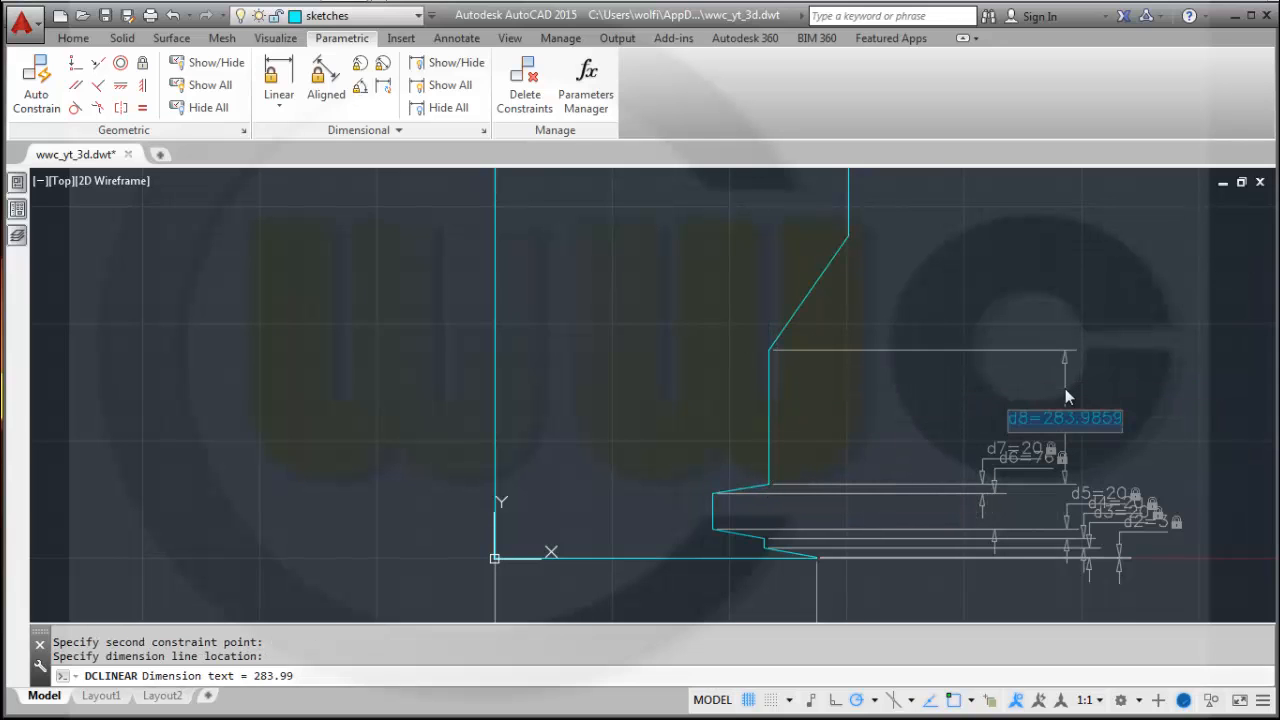
type("64")
key("Return")
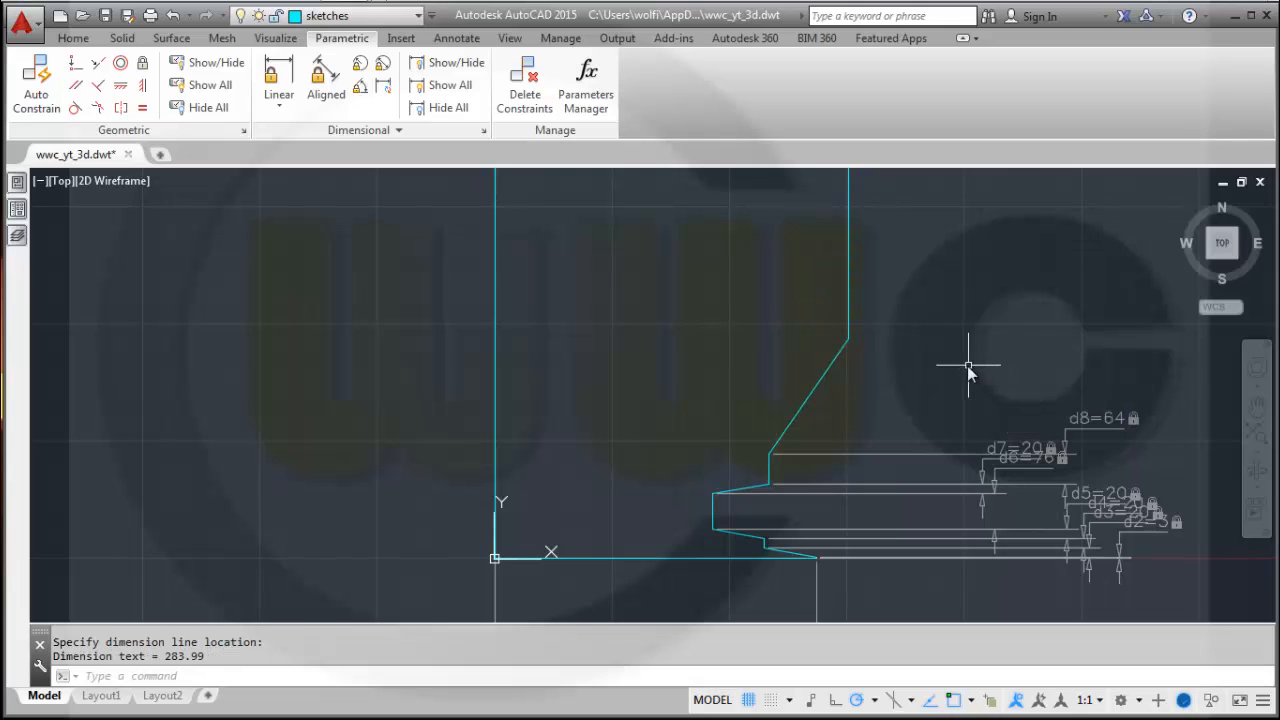
Add a vertical linear constraint across the upper slanted segment and set it to 20.
key("Return")
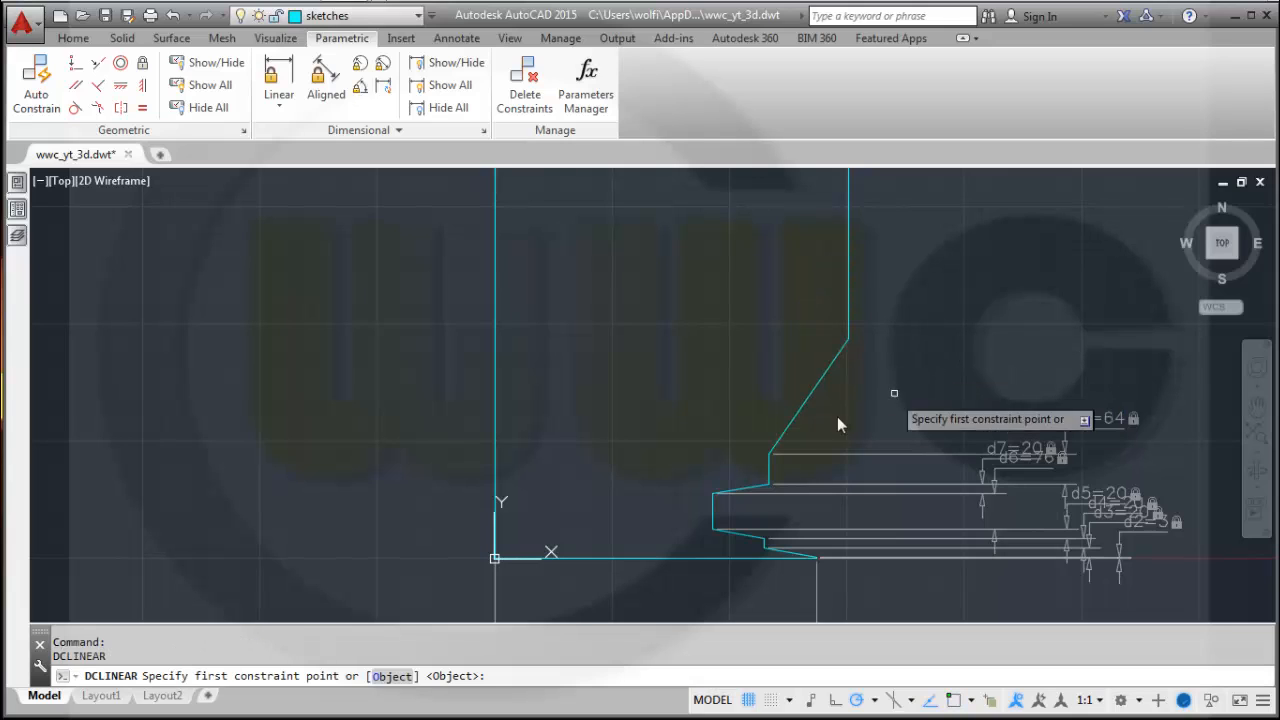
left_click(769, 455)
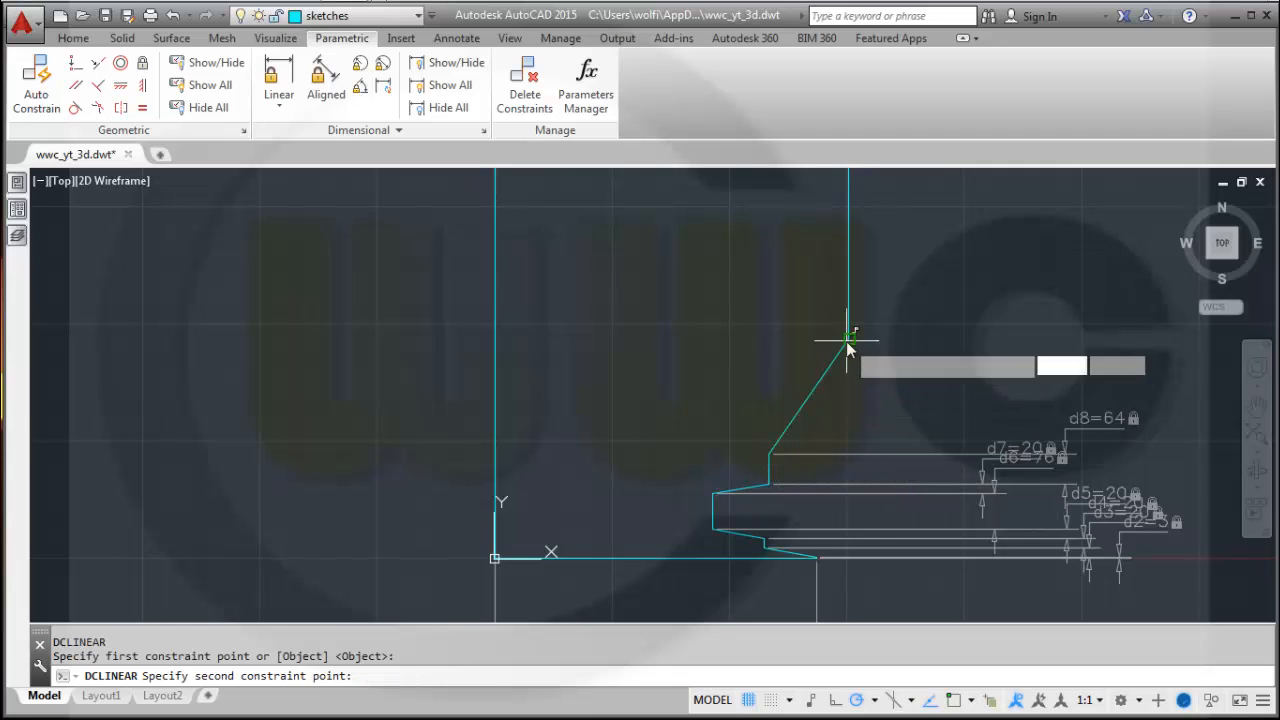
left_click(848, 340)
left_click(1081, 365)
type("2")
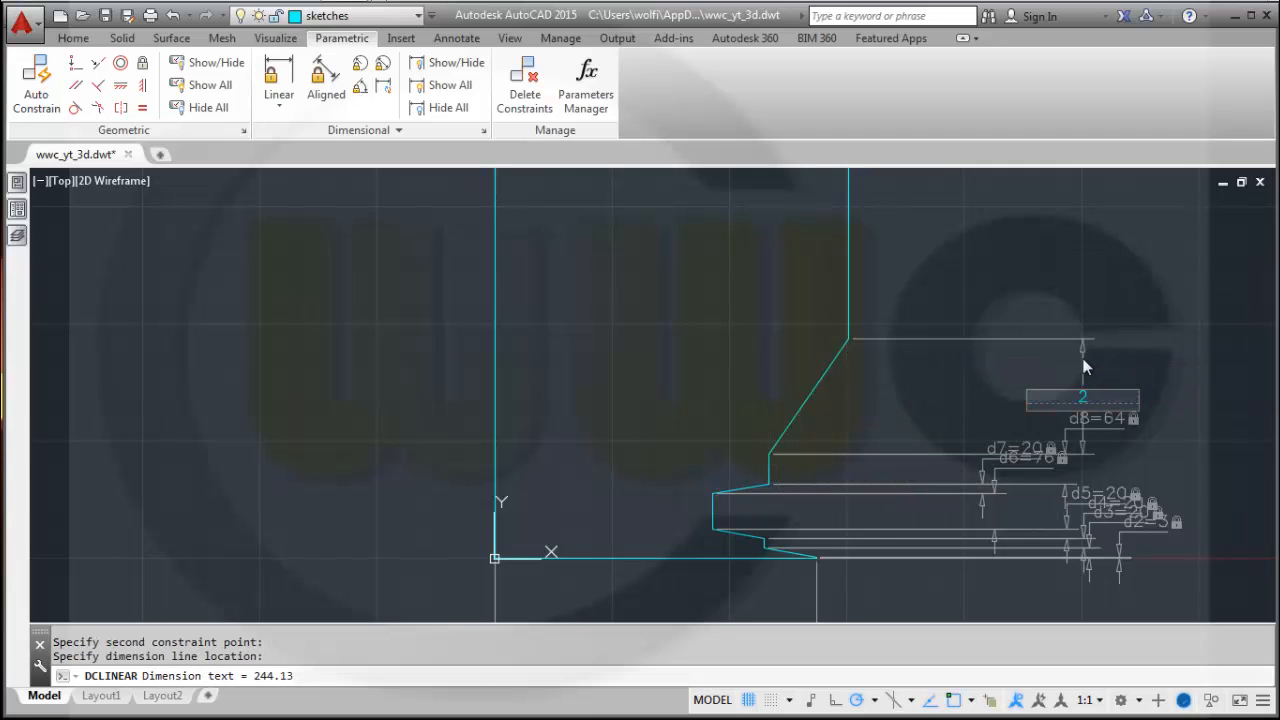
type("0")
key("Return")
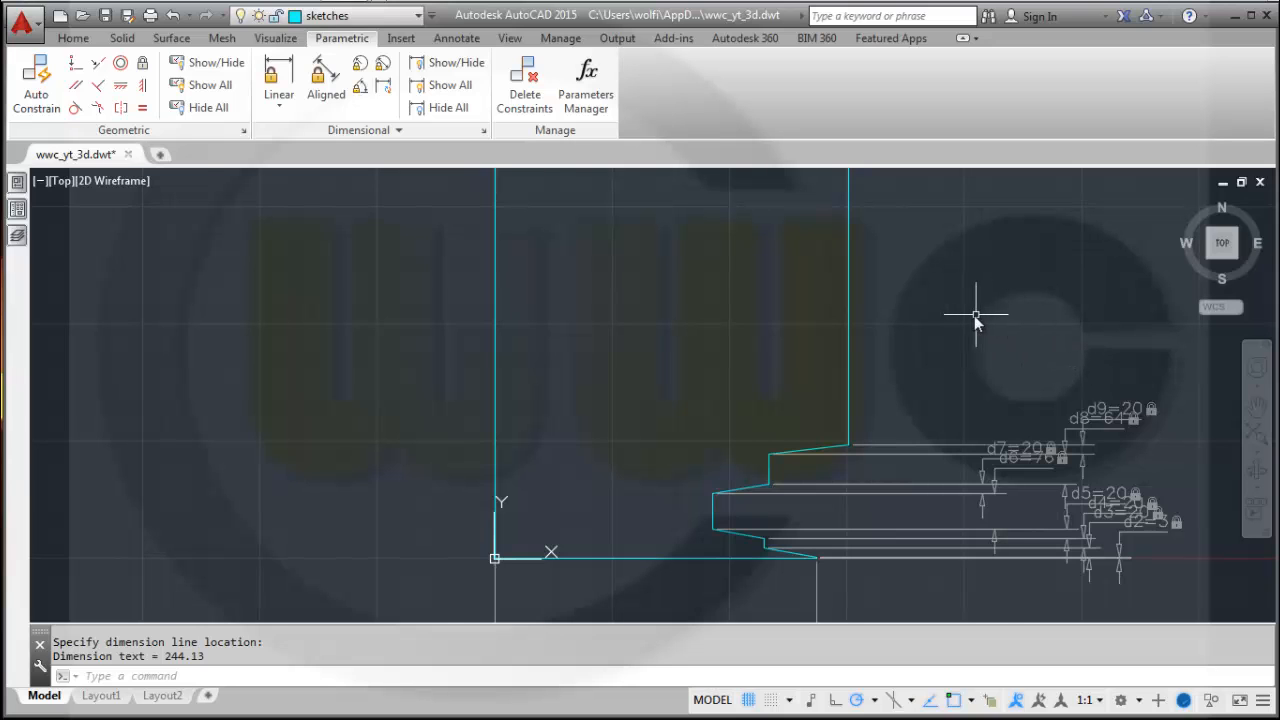
Add a vertical linear constraint along the long right edge from the top corner down, keeping its current length.
scroll(974, 315, "up", 2)
scroll(968, 313, "down", 4)
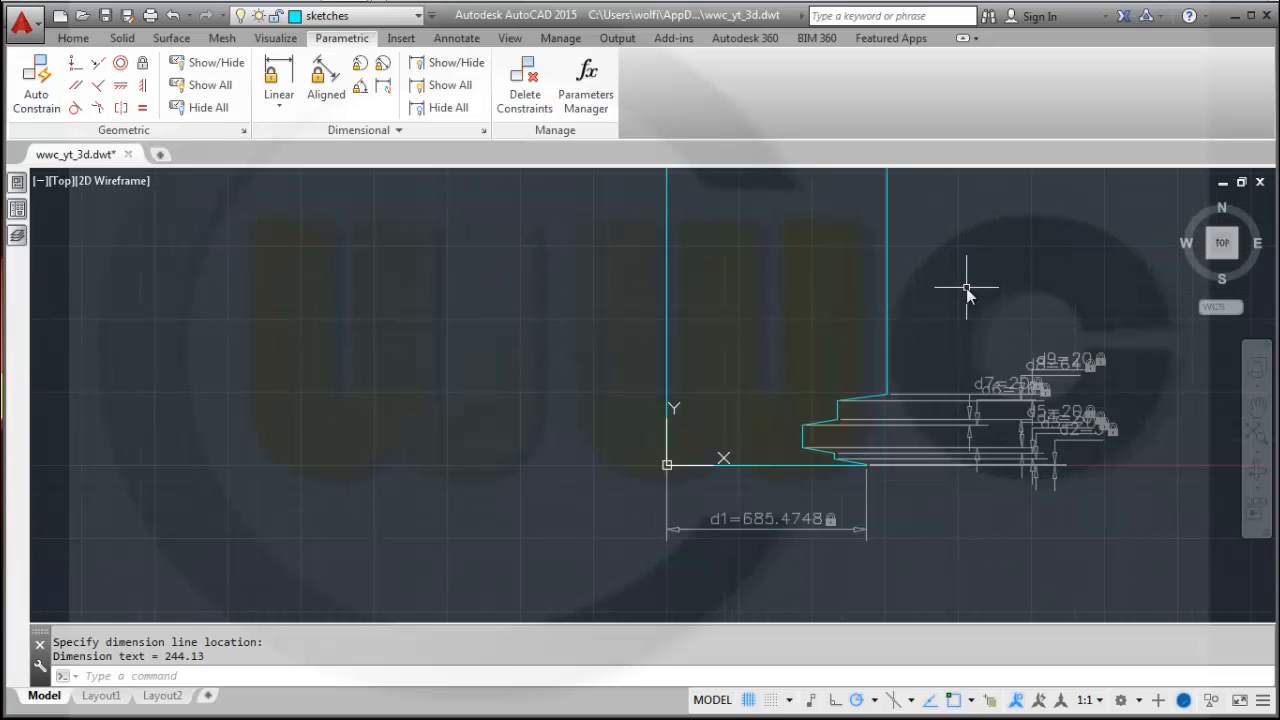
middle_click_drag(967, 288, 884, 483)
scroll(910, 331, "down", 2)
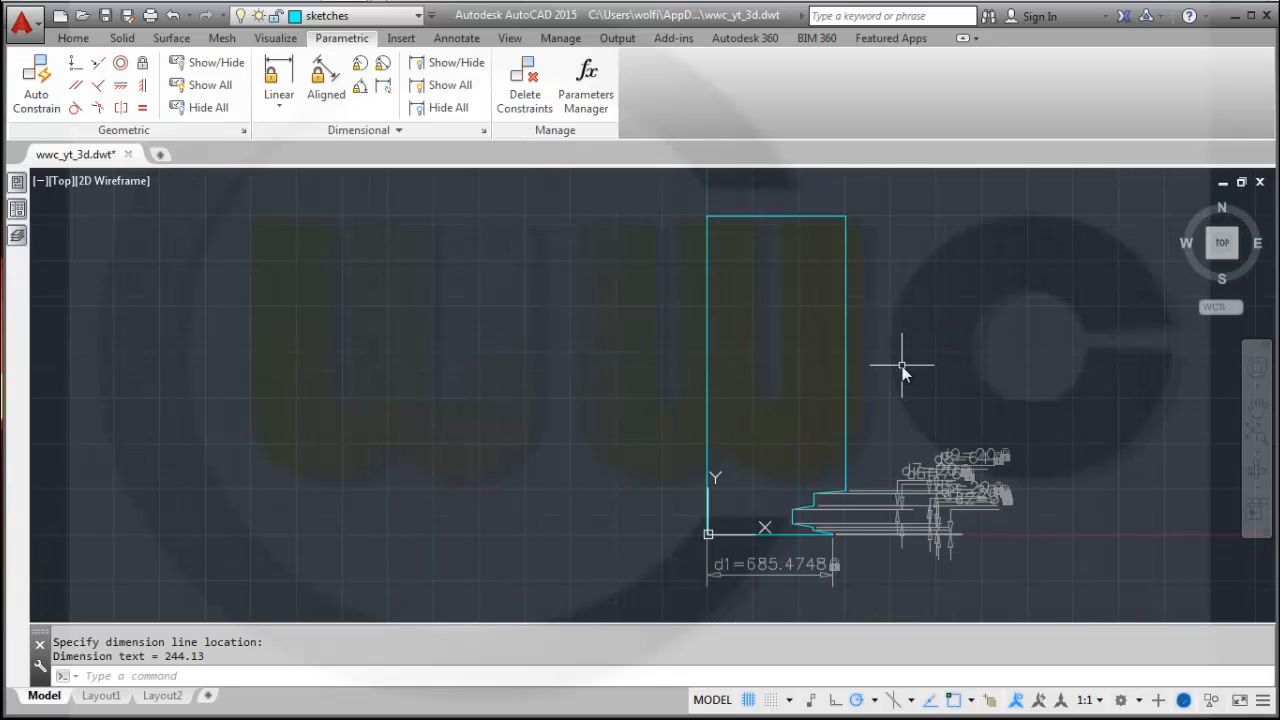
key("Return")
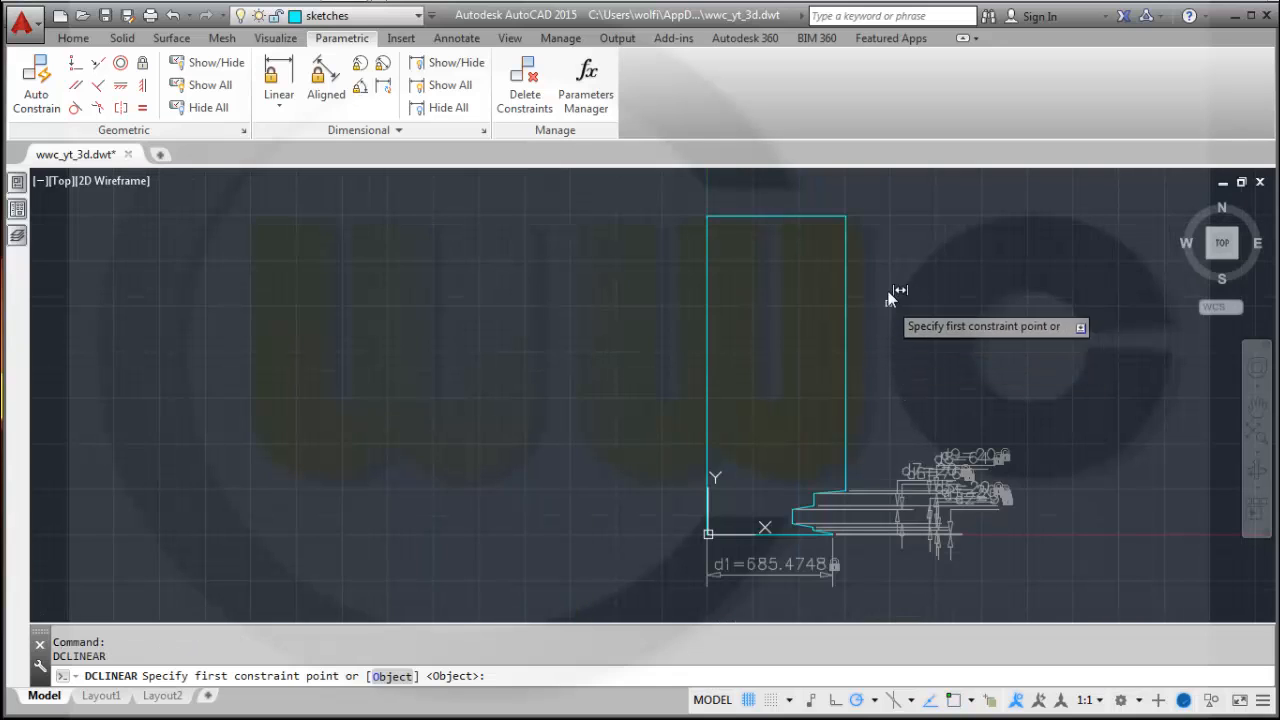
left_click(847, 216)
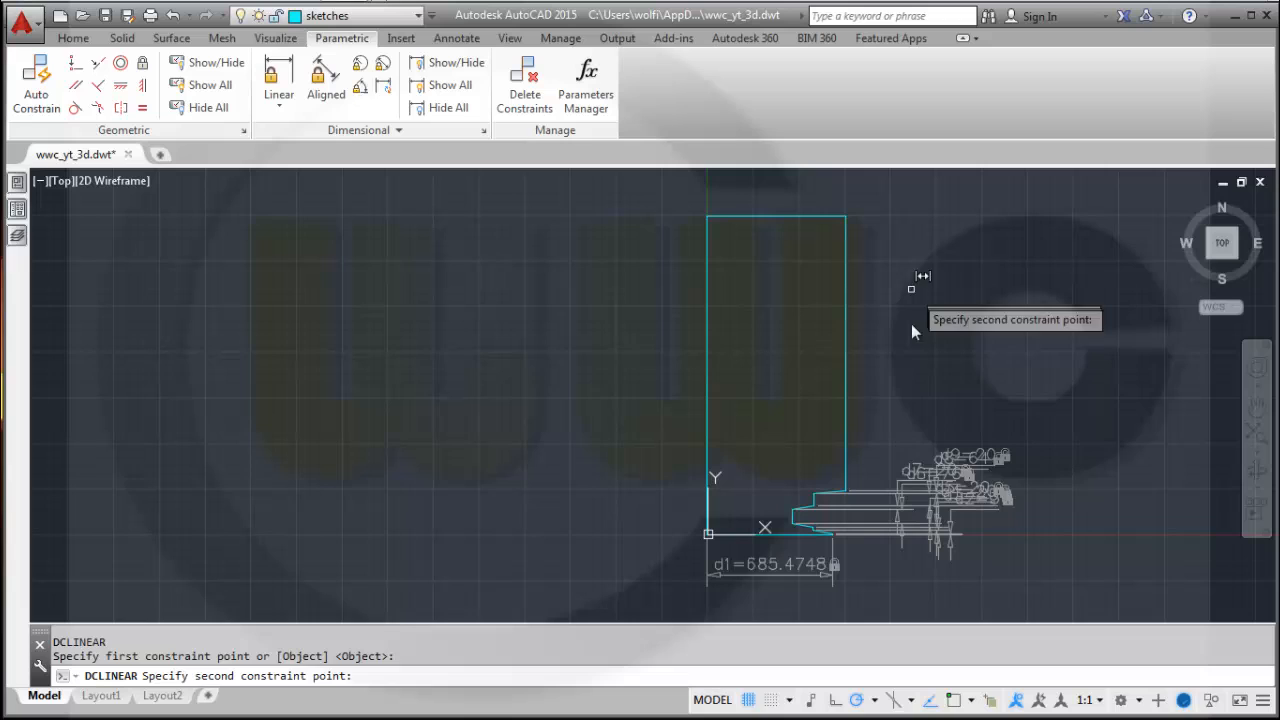
left_click(845, 491)
left_click(1025, 418)
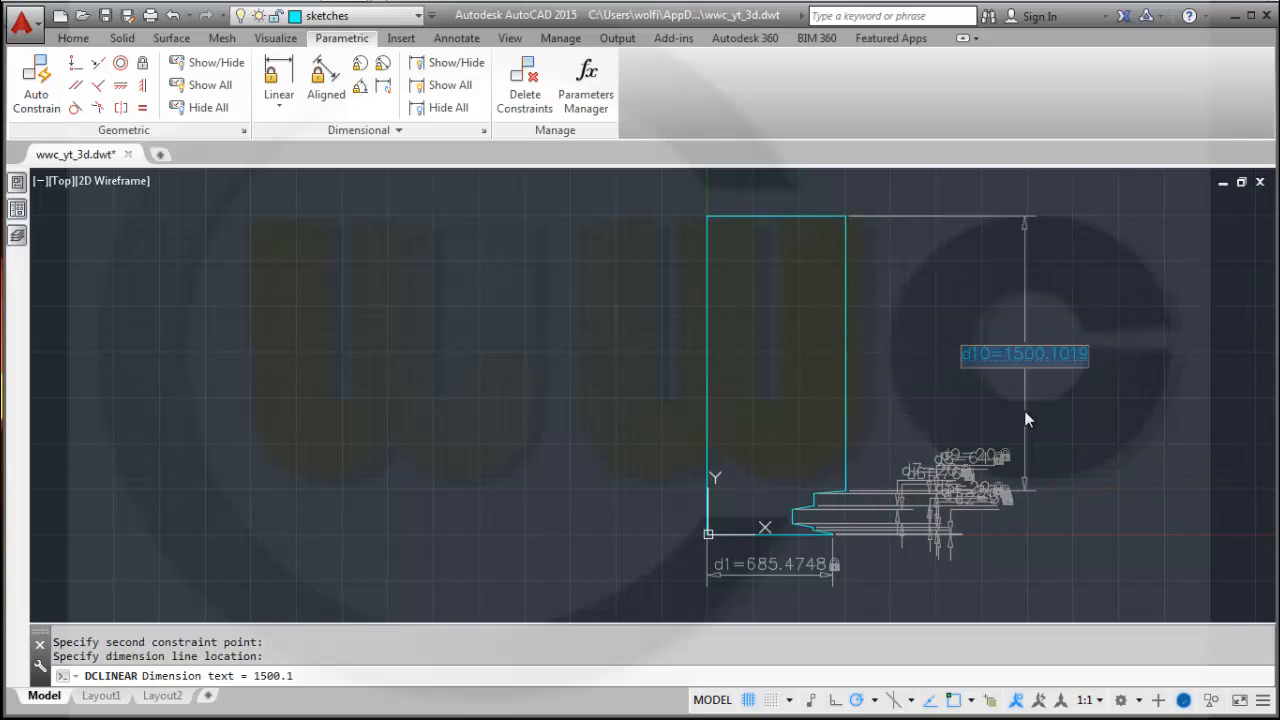
key("Return")
Add a horizontal linear constraint from the profile's top-left corner to the inner recess corner and set it to 220.
mouse_move(894, 332)
middle_mouse_down()
mouse_move(879, 390)
mouse_move(755, 462)
middle_mouse_up()
scroll(740, 455, "up", 4)
scroll(826, 423, "up", 3)
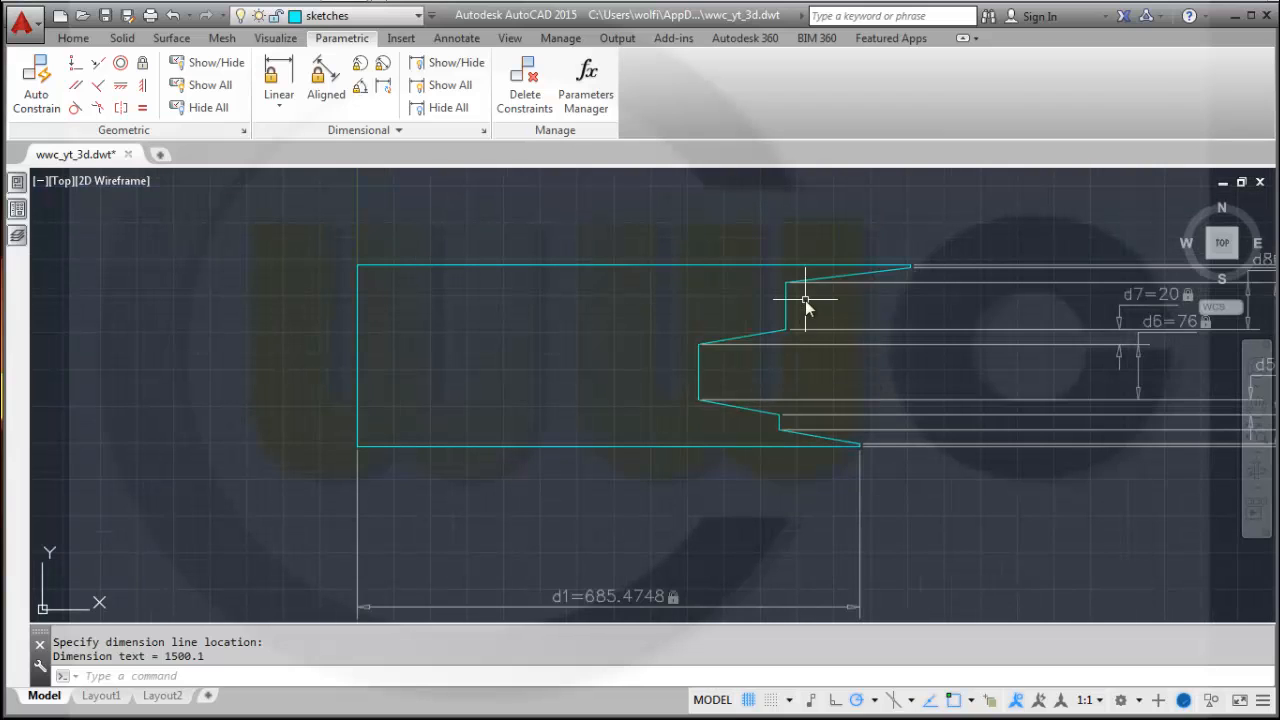
key("Return")
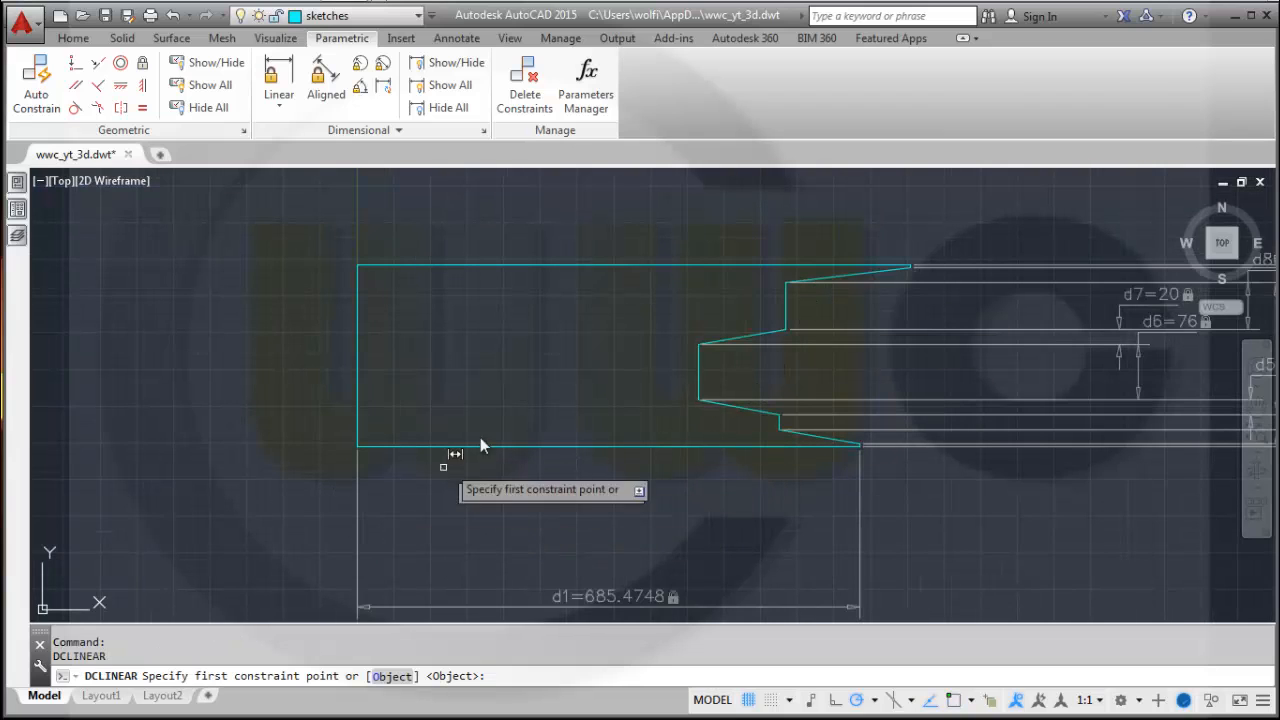
left_click(357, 266)
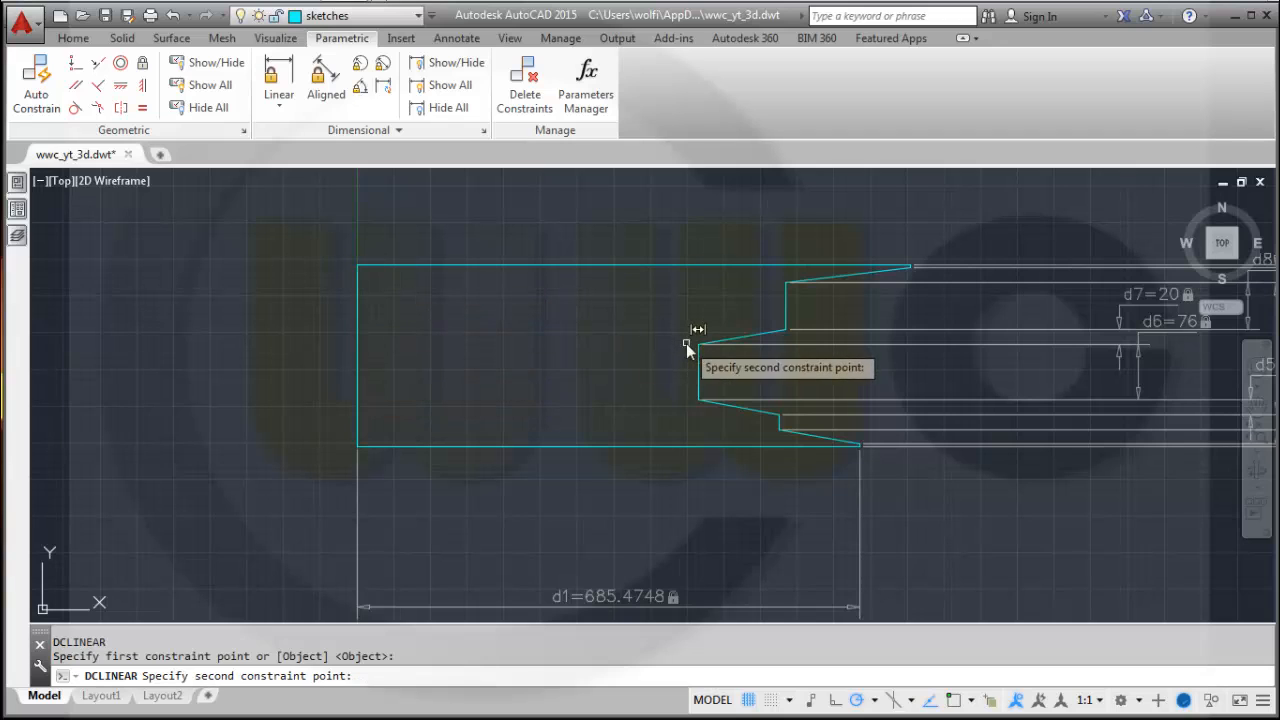
left_click(699, 345)
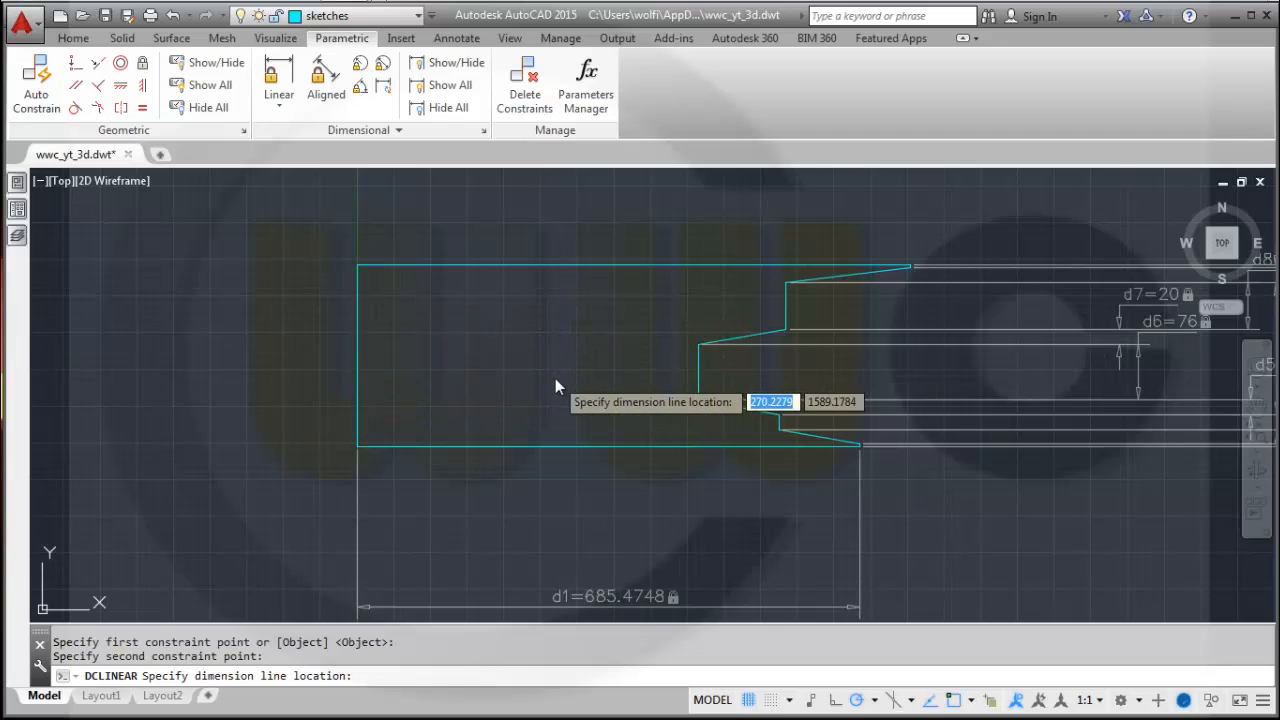
left_click(555, 378)
type("220")
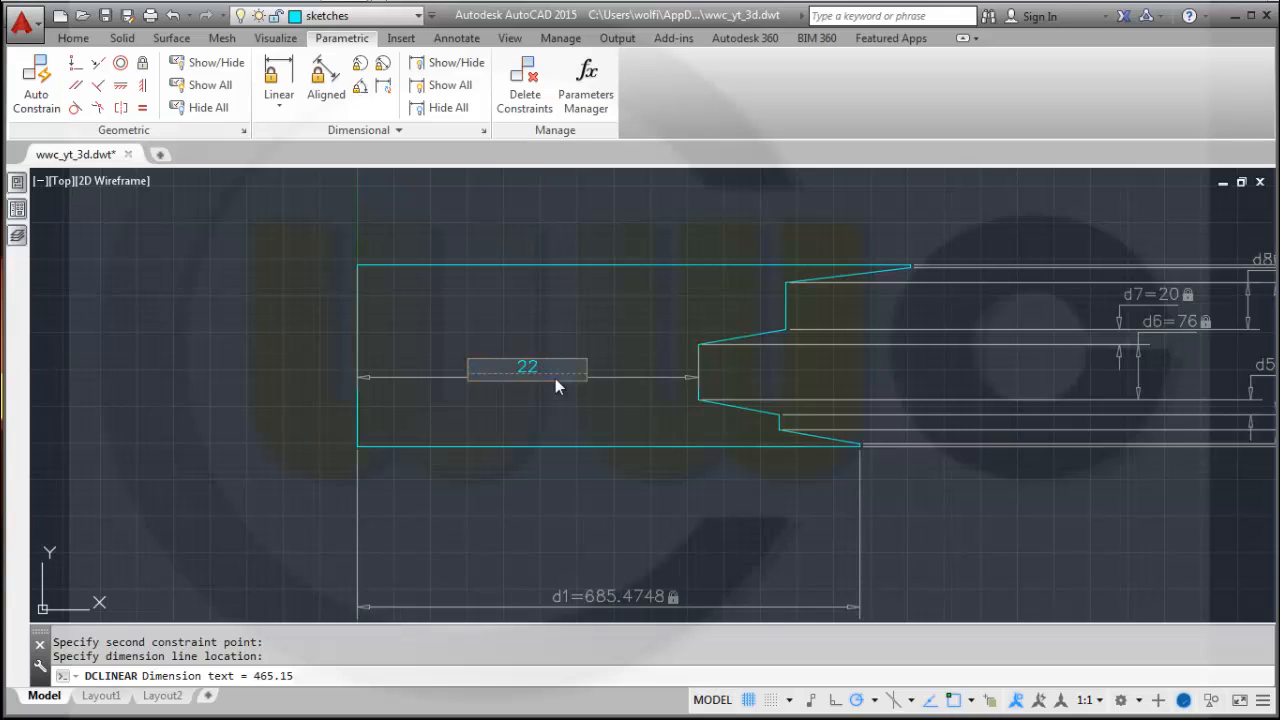
key("Return")
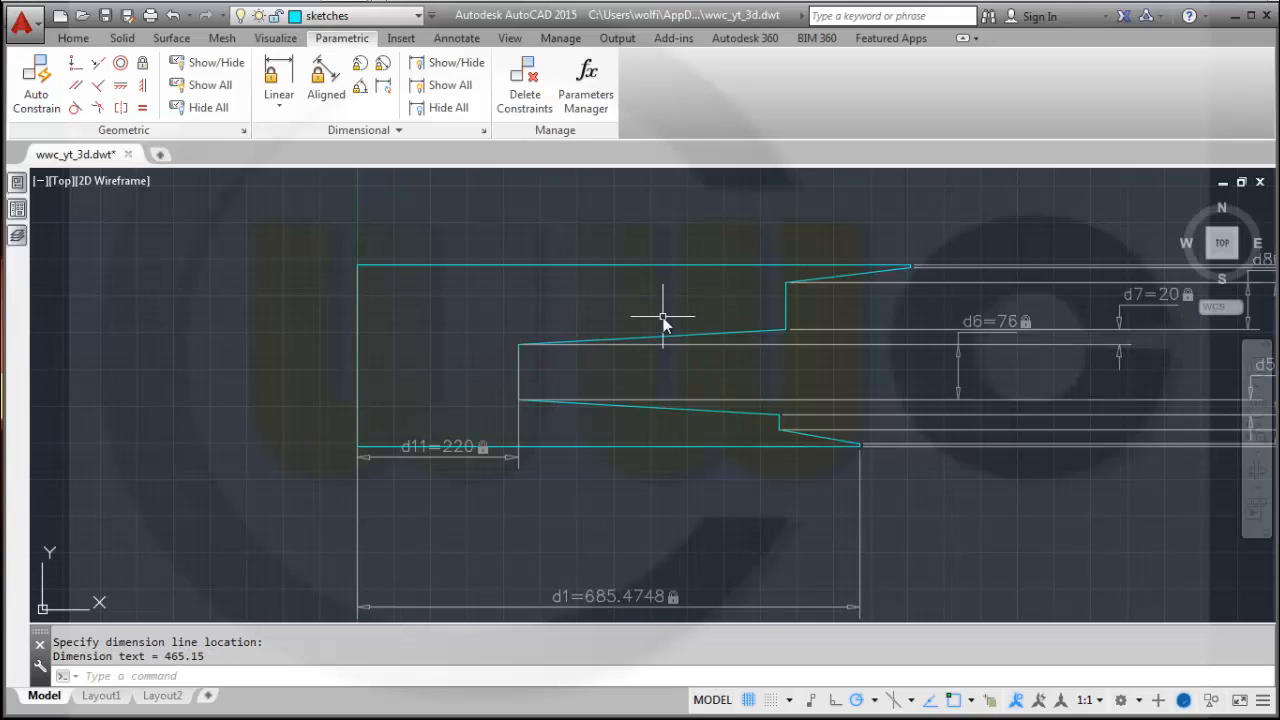
Add a horizontal linear constraint from the profile's top-left corner to the upper inner step corner and set it to 232.
key("Return")
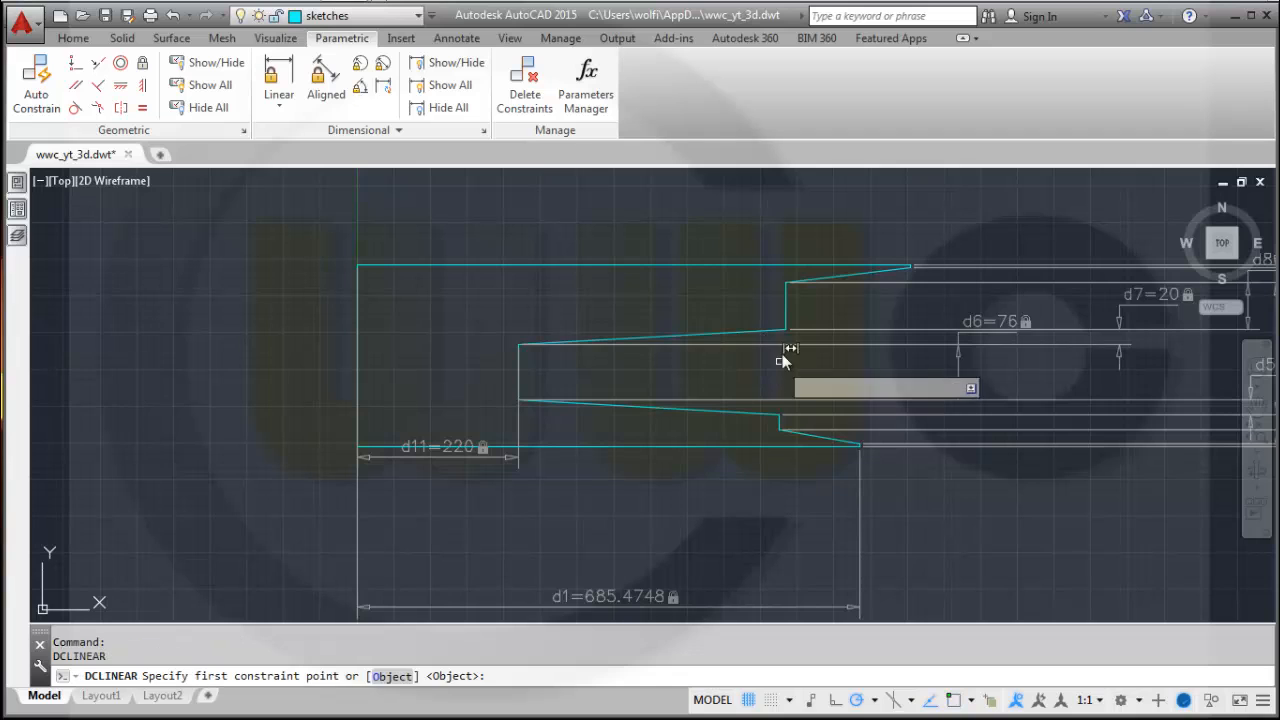
left_click(786, 329)
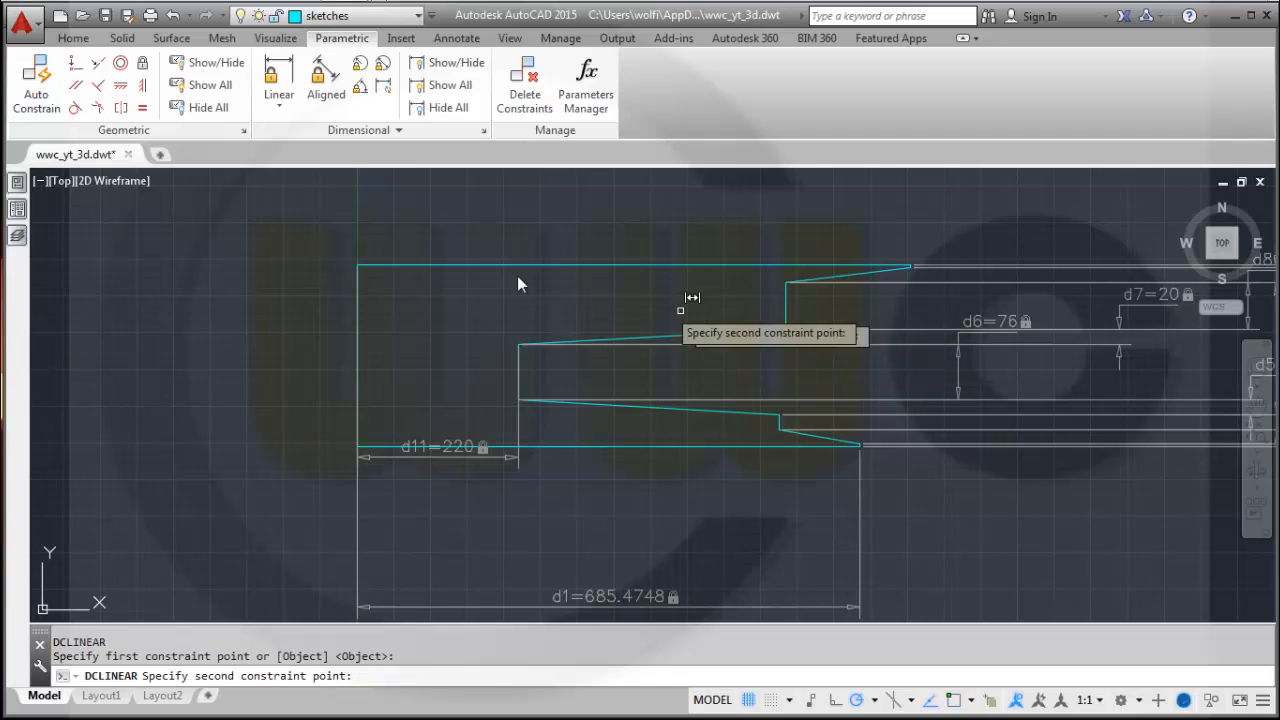
left_click(357, 265)
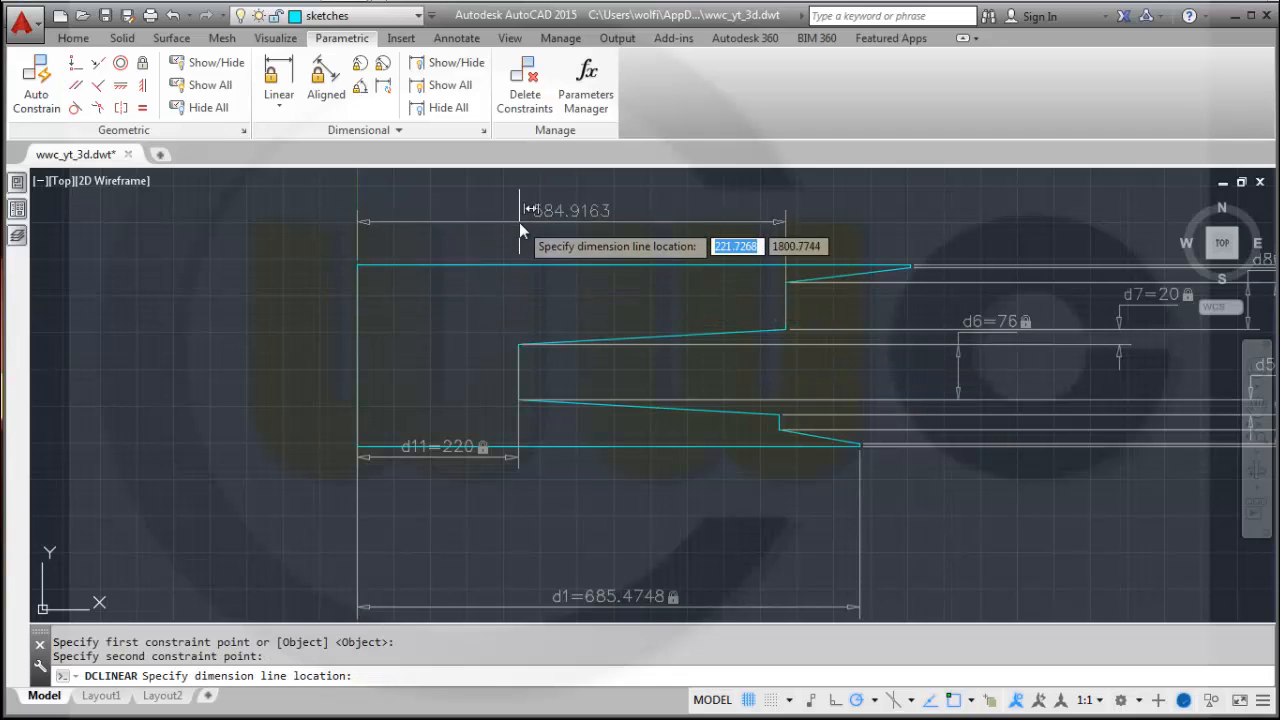
left_click(510, 307)
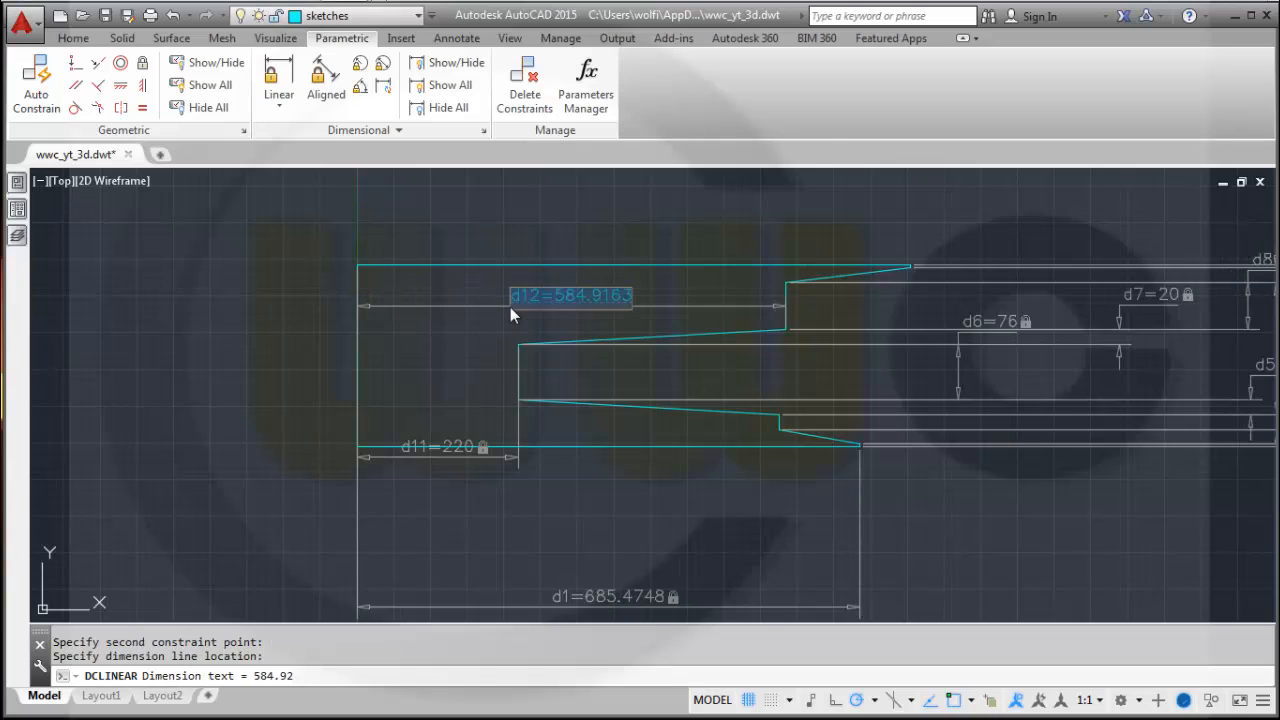
type("232")
key("Return")
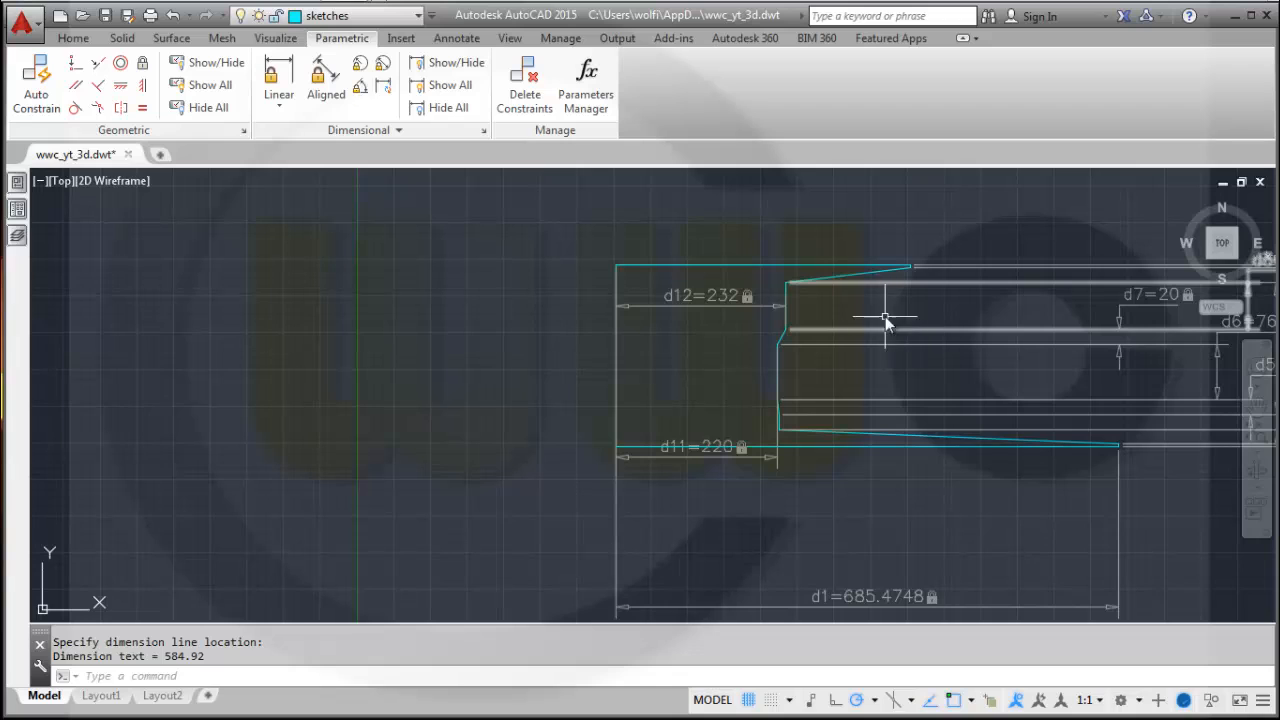
Add a horizontal linear constraint along the full top edge of the profile and set it to 245.
scroll(907, 254, "up", 2)
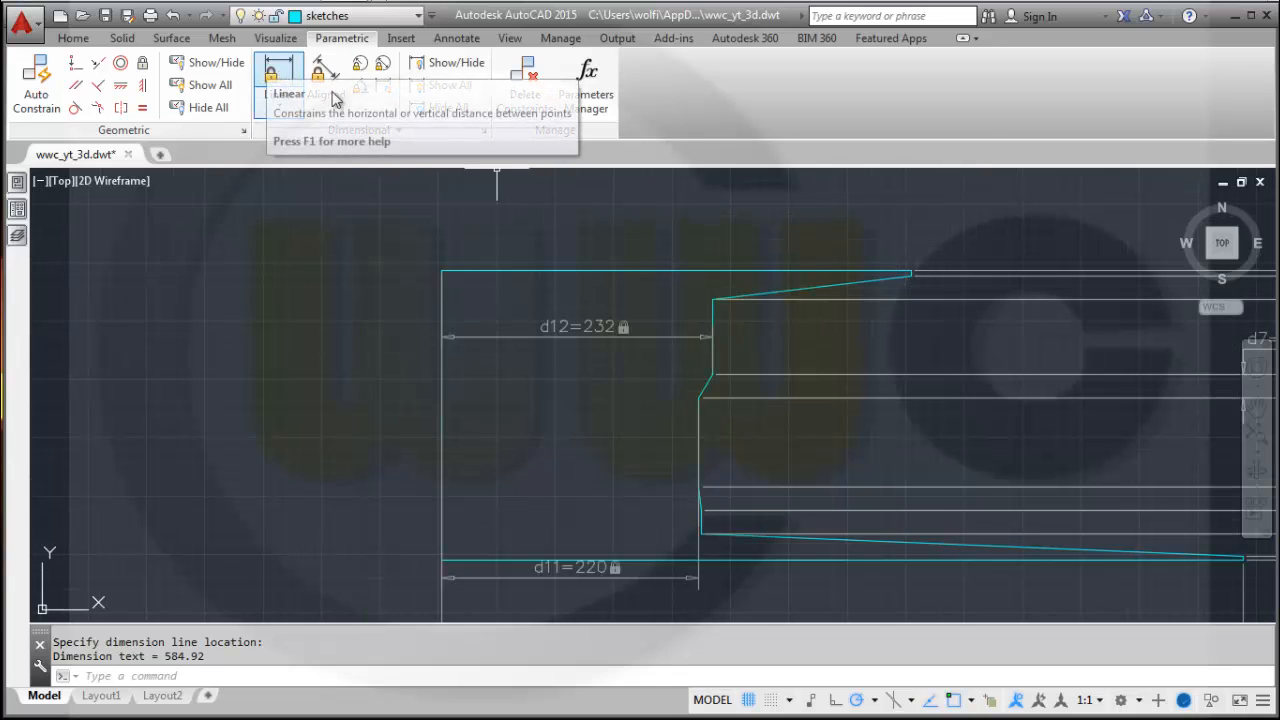
left_click(279, 72)
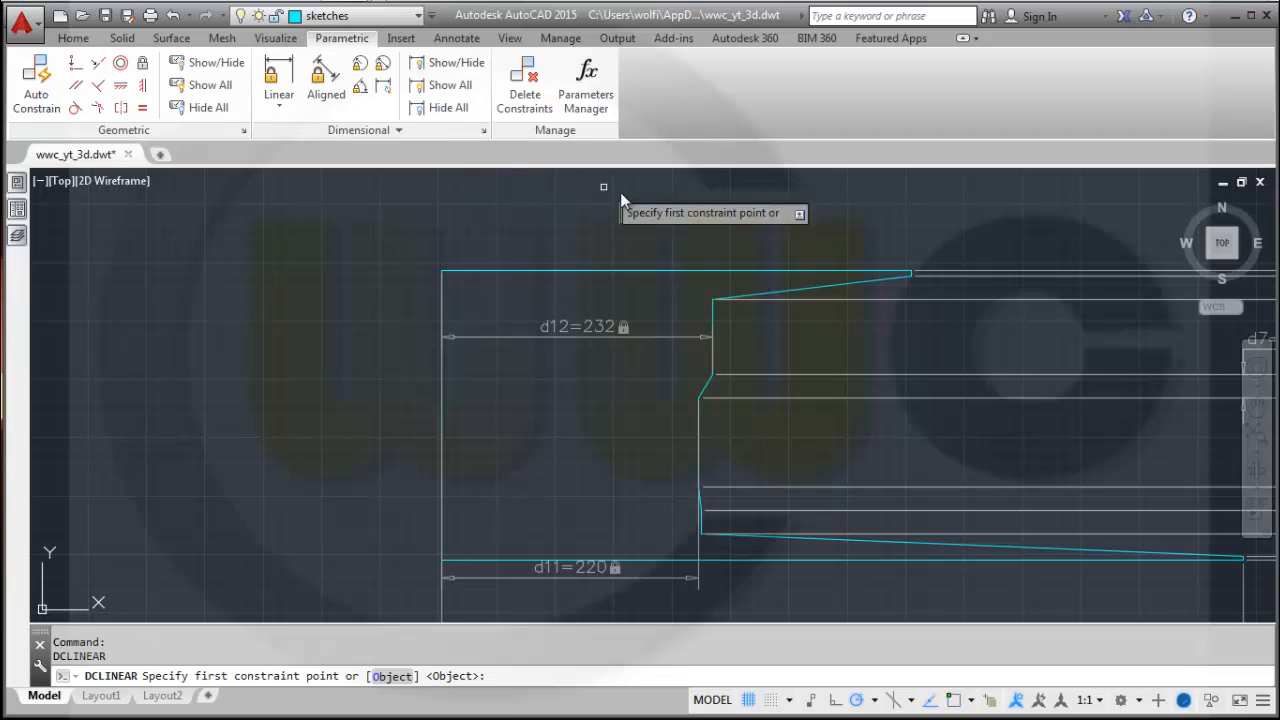
left_click(442, 271)
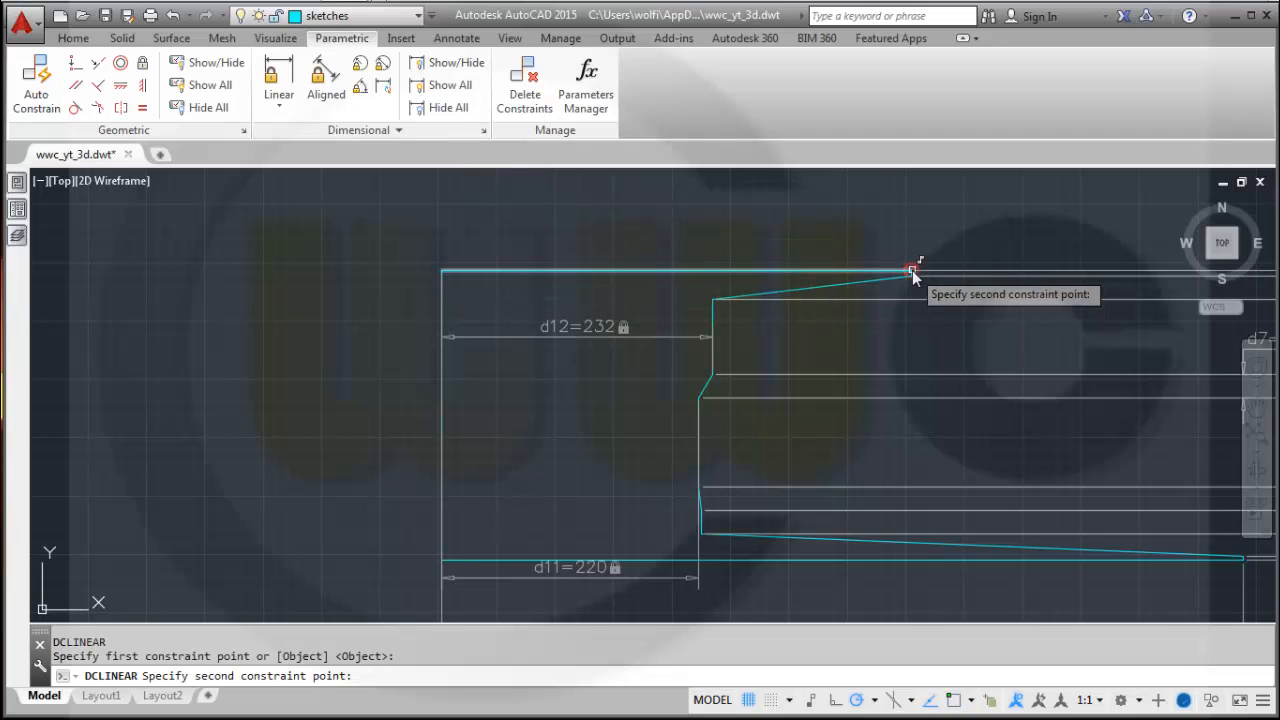
left_click(912, 270)
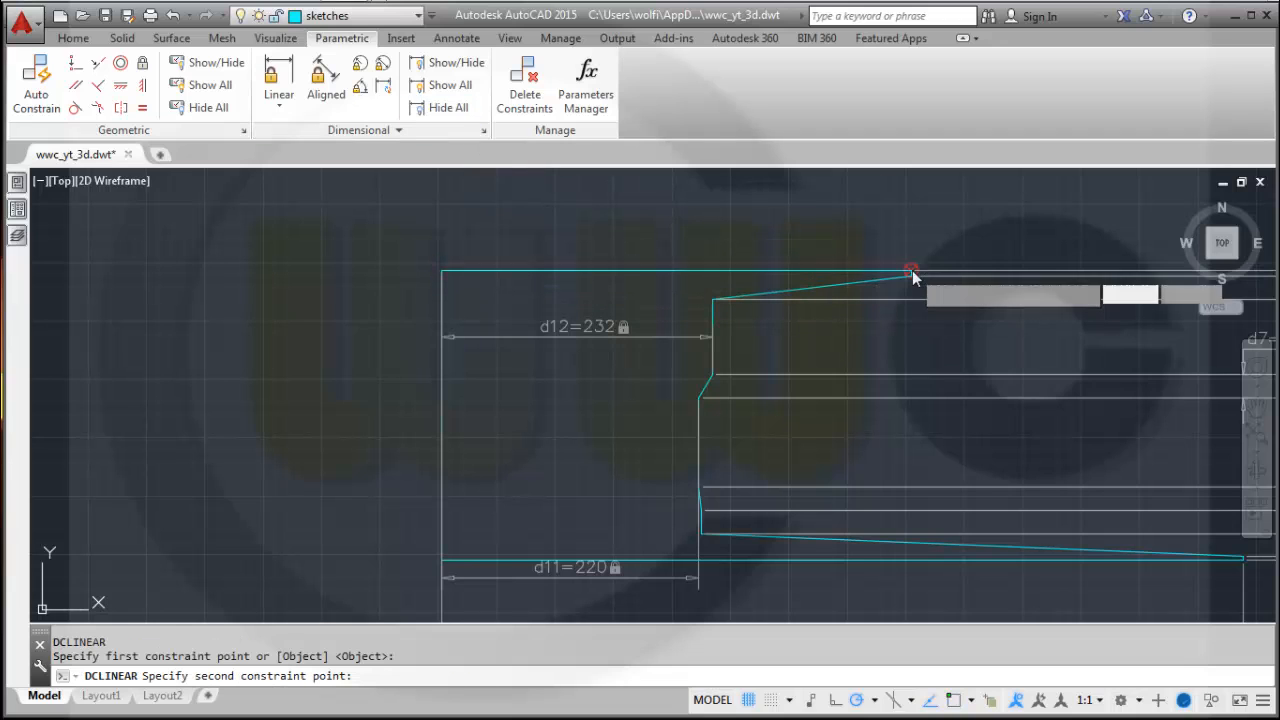
left_click(681, 242)
type("245")
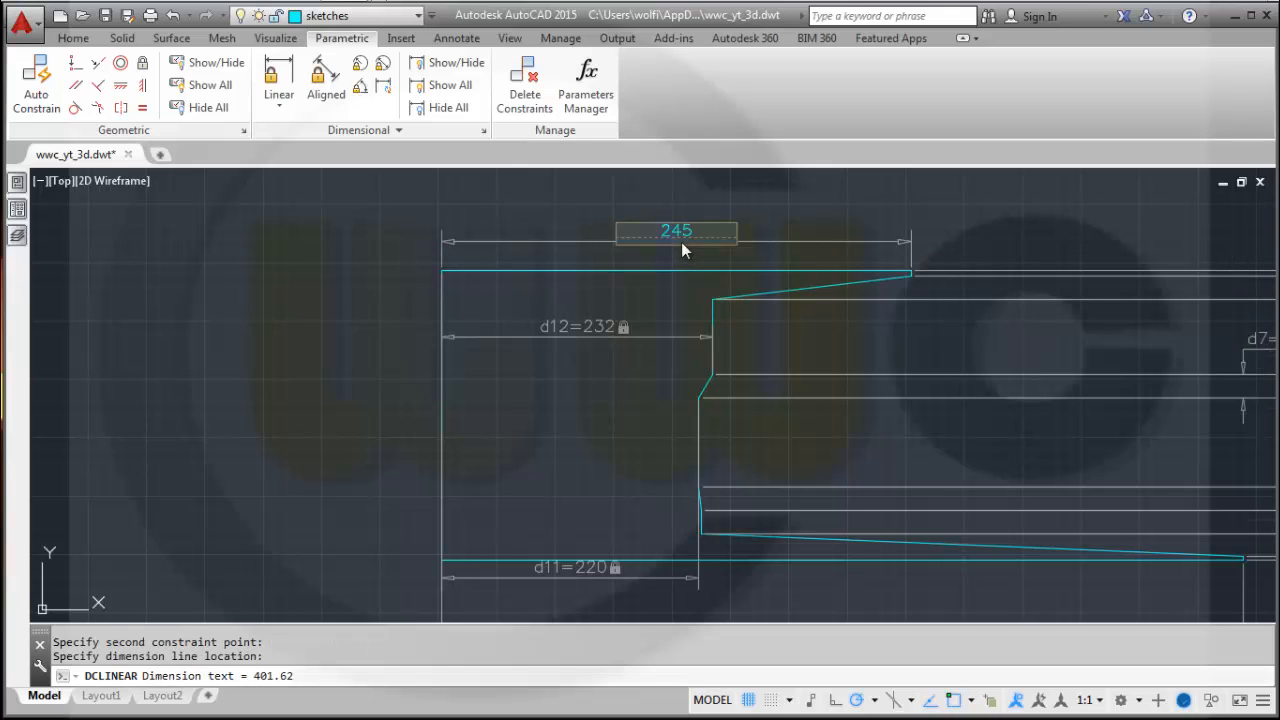
key("Return")
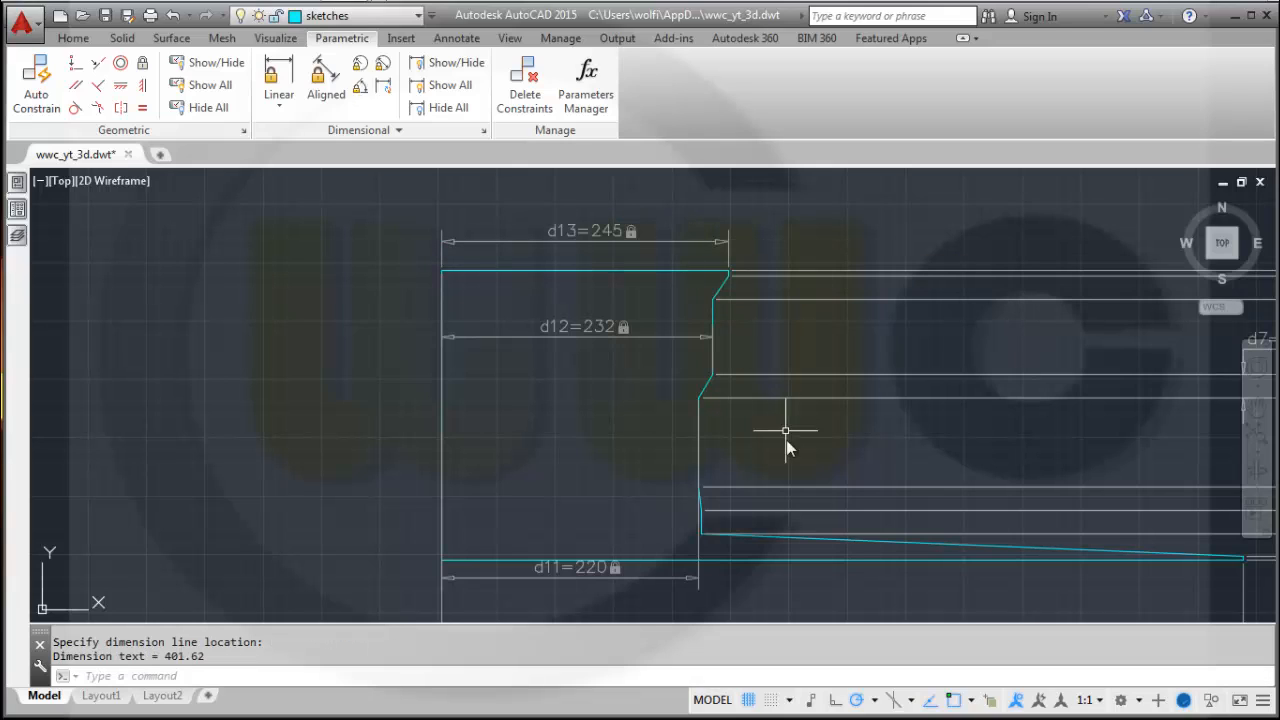
Add a horizontal linear constraint from the bottom-left corner to the lower inner step corner and set it to 232.
mouse_move(749, 537)
middle_mouse_down()
mouse_move(660, 383)
mouse_move(669, 391)
middle_mouse_up()
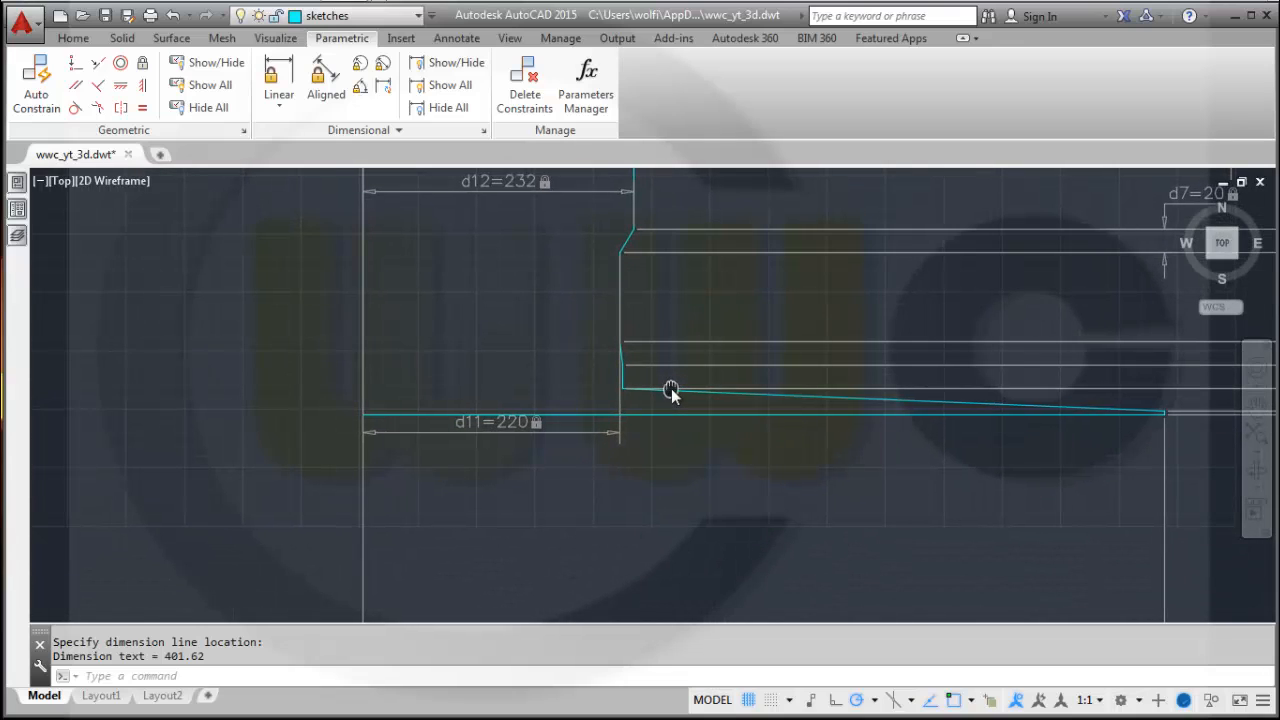
scroll(648, 408, "up", 2)
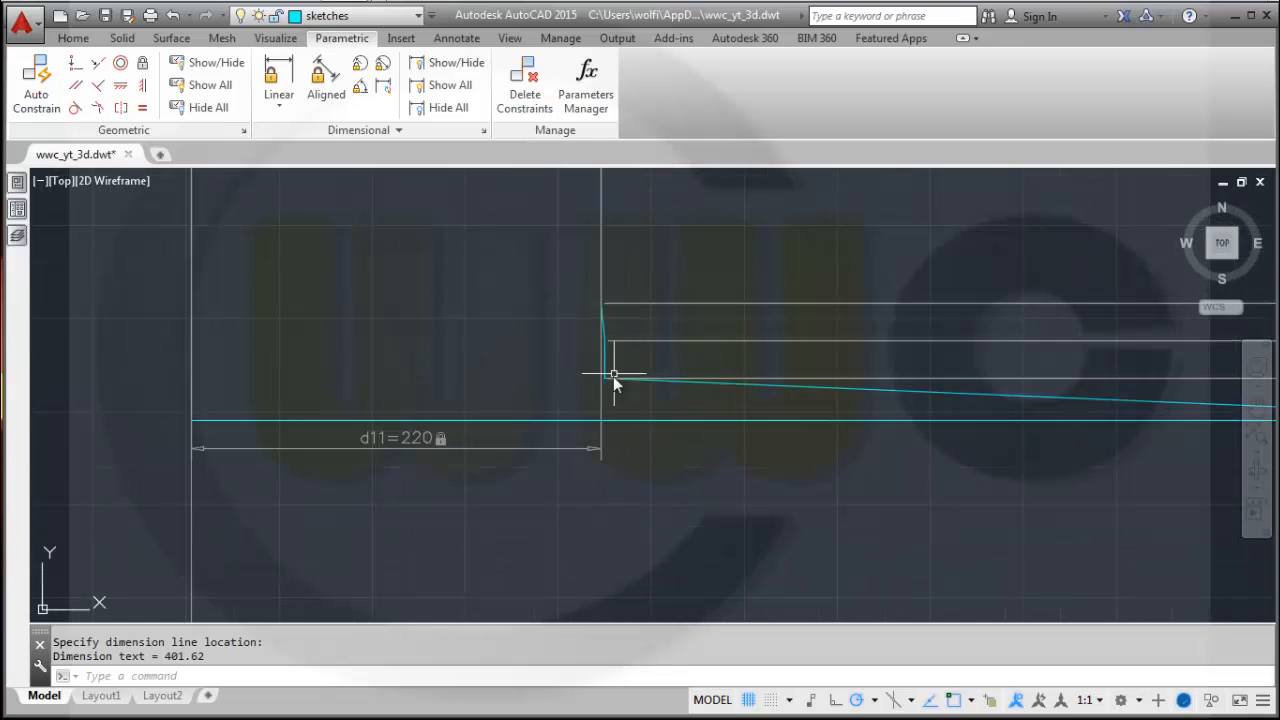
key("Return")
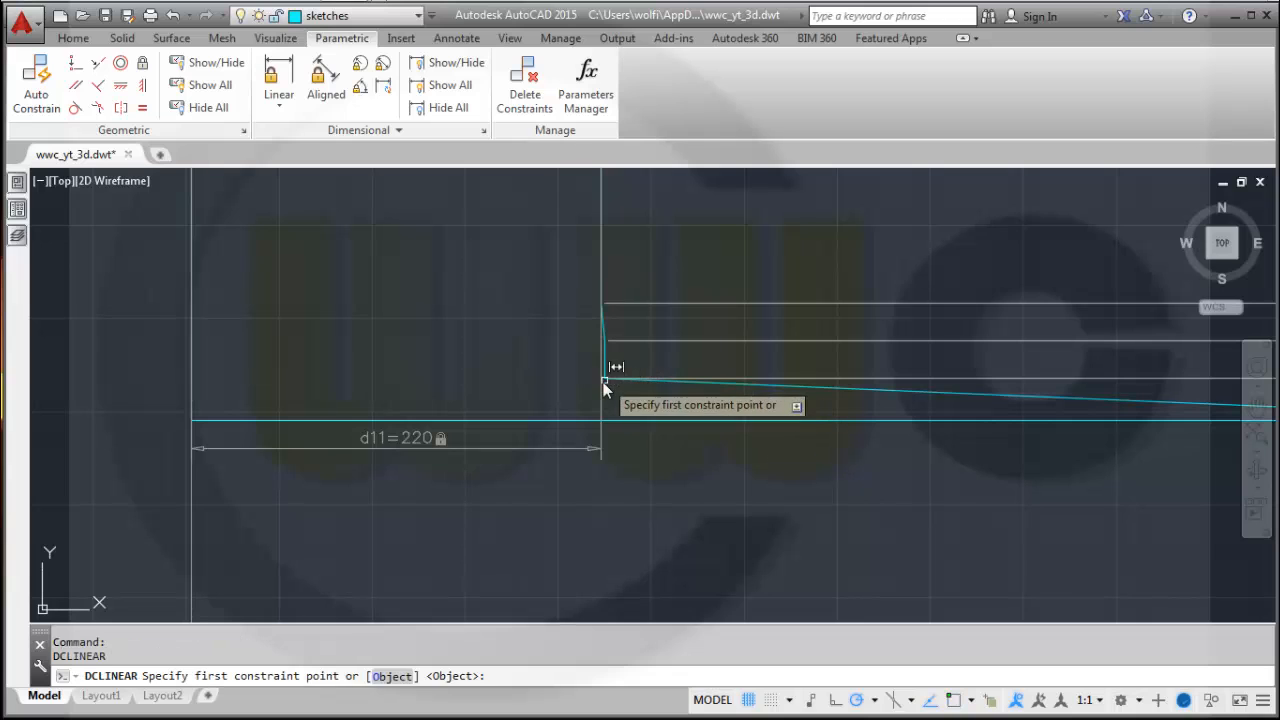
left_click(604, 380)
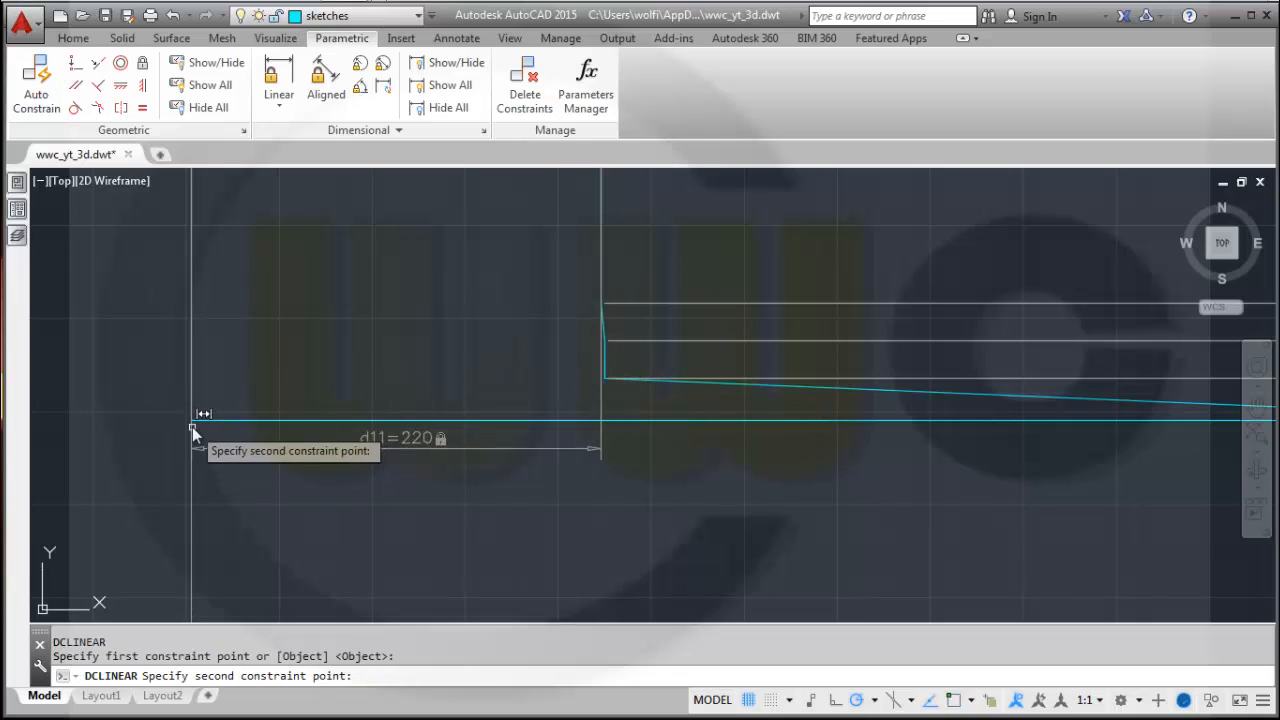
left_click(192, 427)
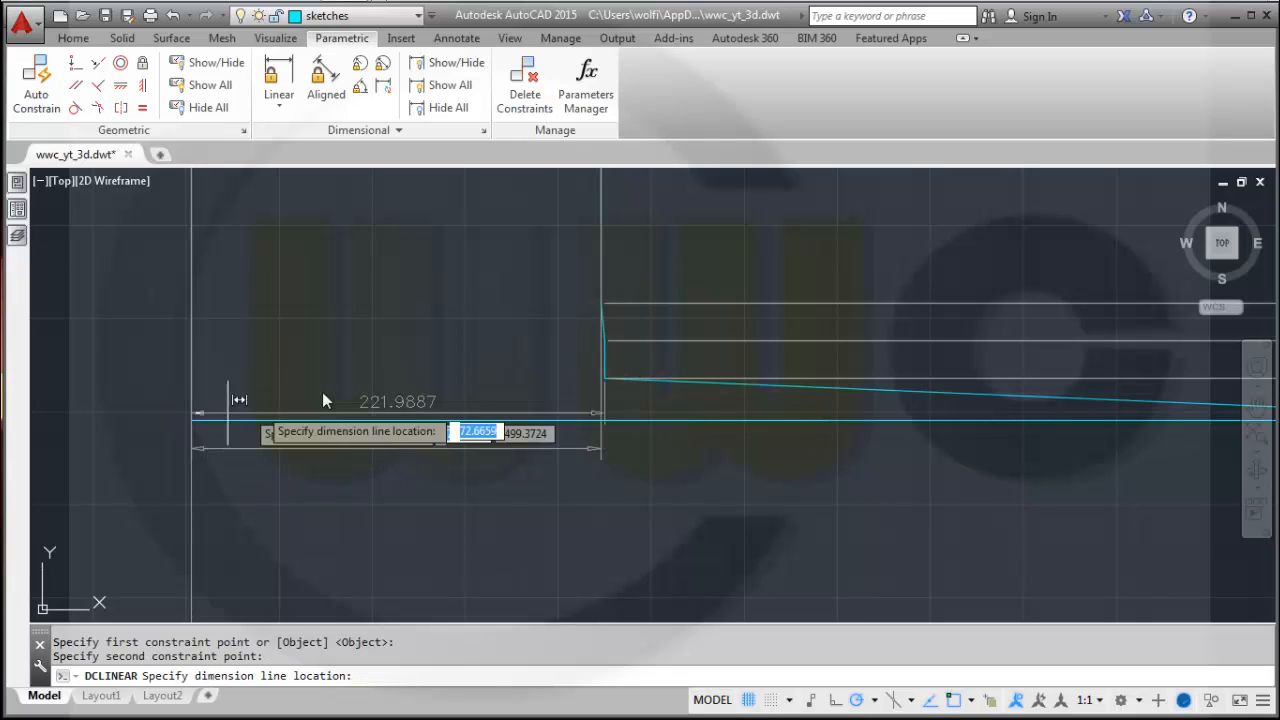
left_click(419, 360)
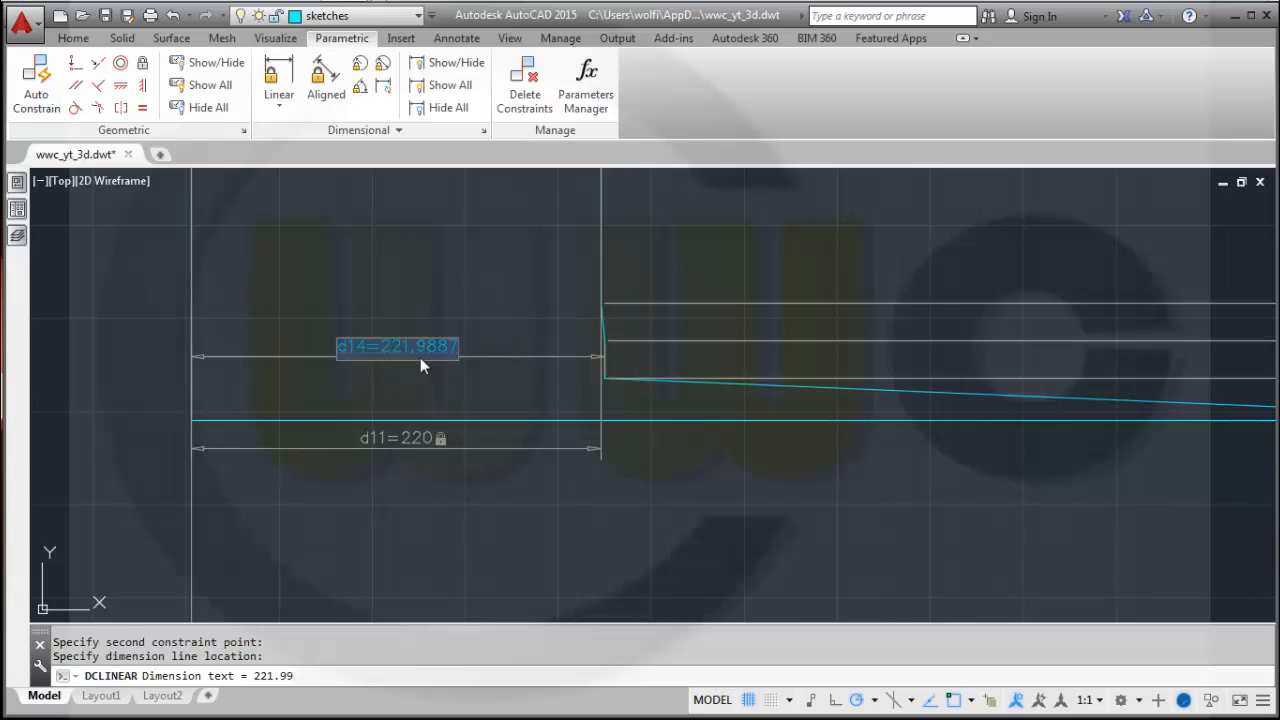
type("232")
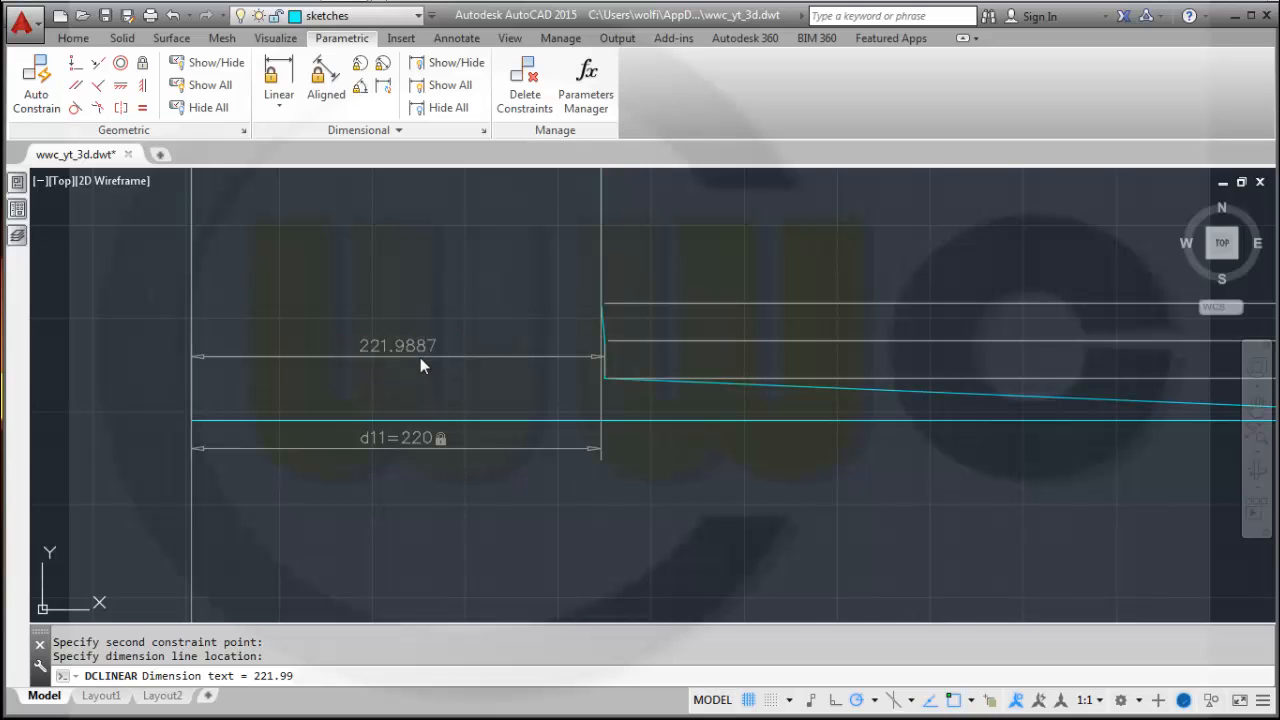
key("Return")
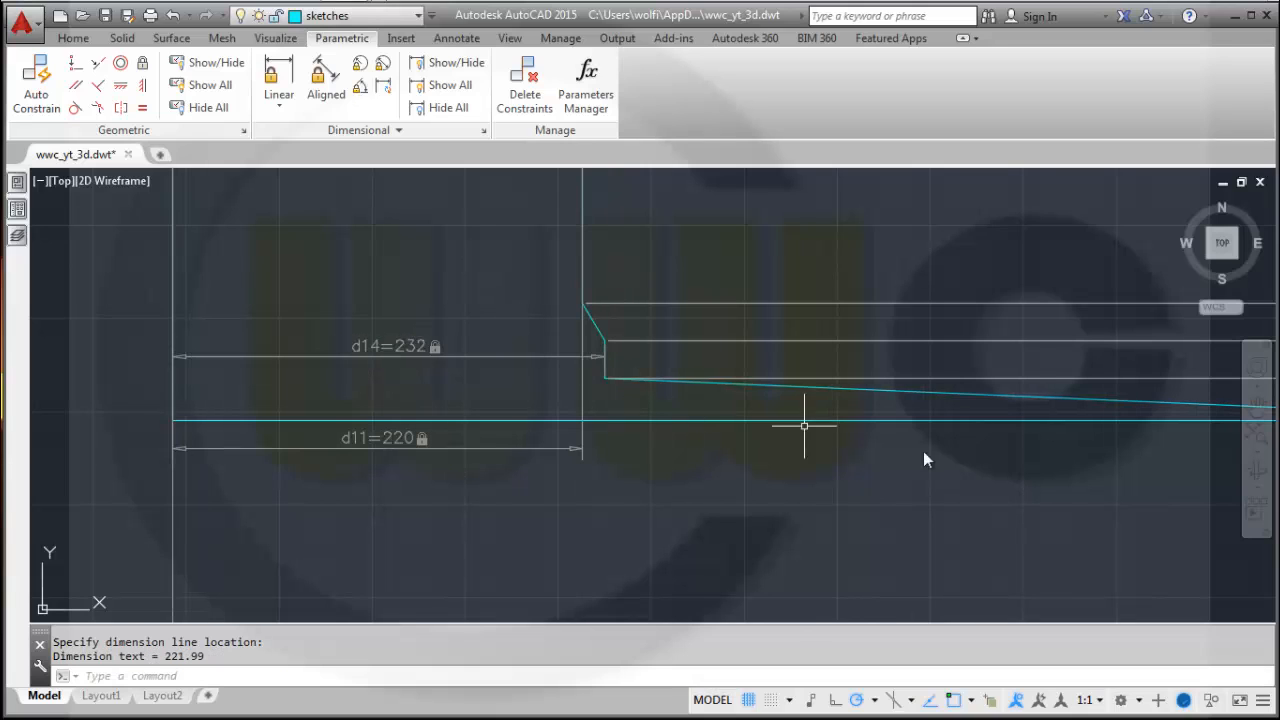
Try to add a horizontal linear constraint along the bottom edge set to 245, cancelling the over-constraint choice.
middle_click_drag(957, 480, 830, 451)
scroll(830, 442, "down", 2)
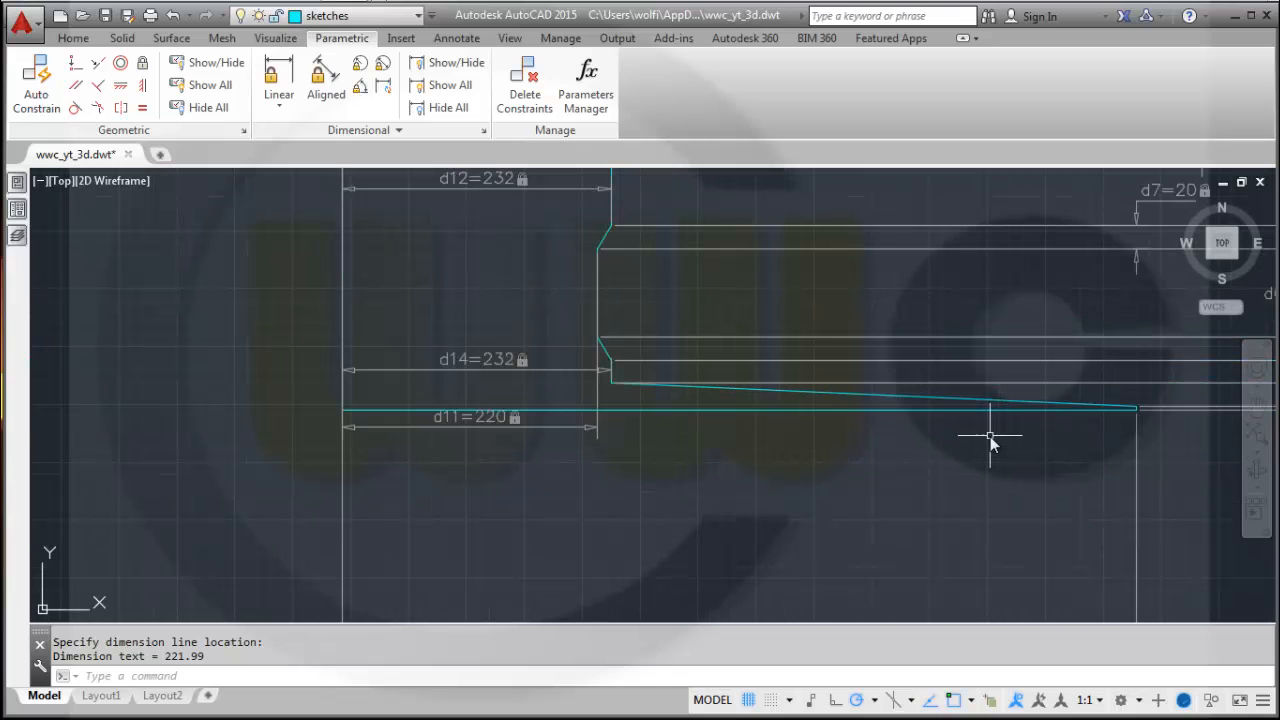
key("Return")
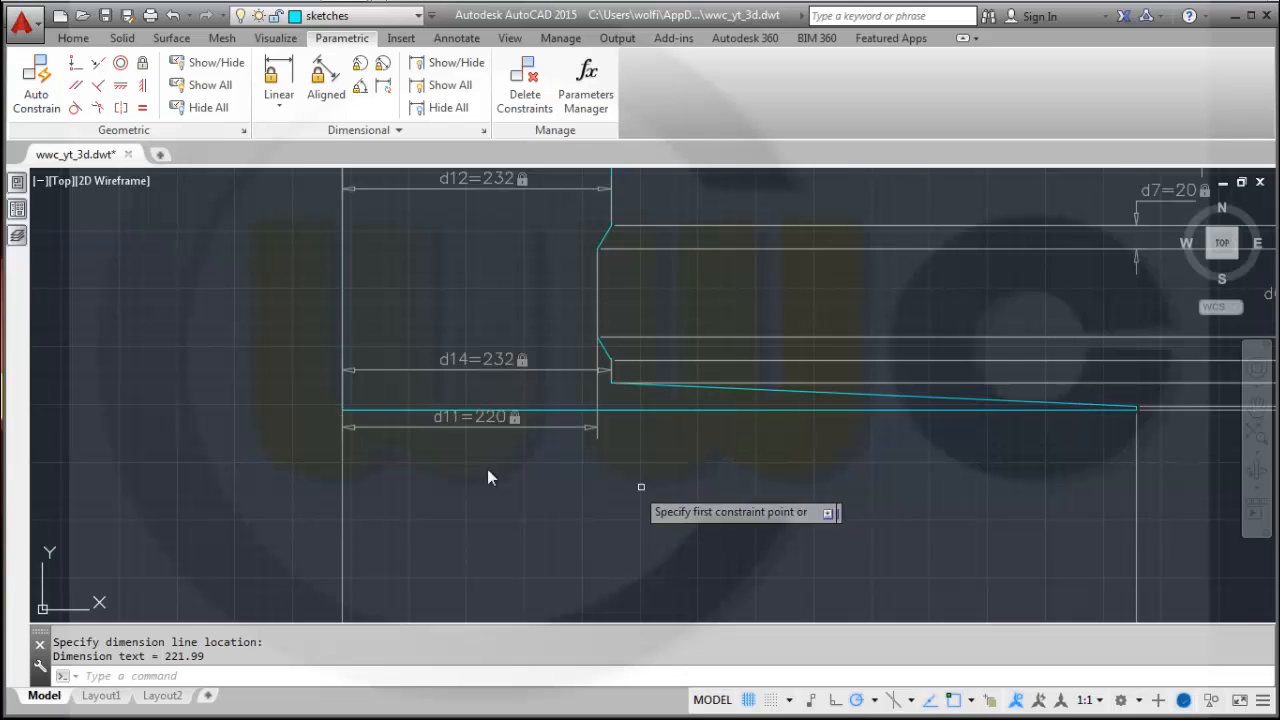
left_click(341, 412)
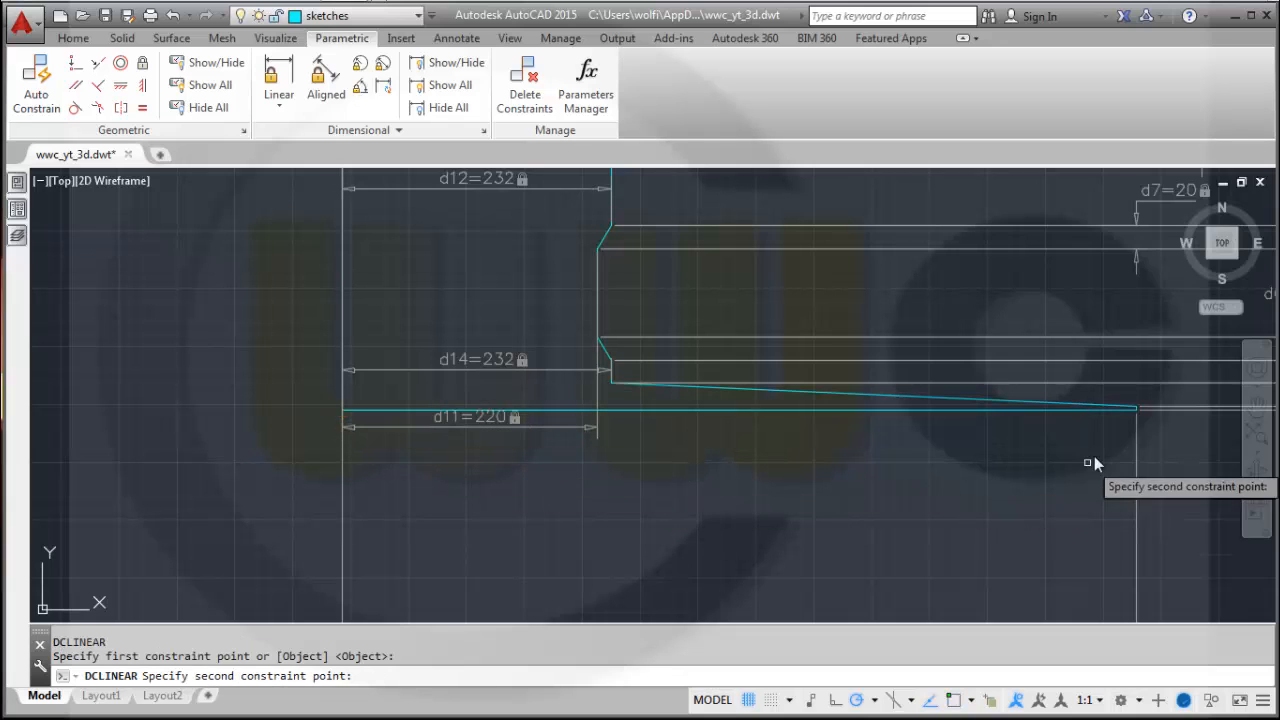
left_click(1136, 410)
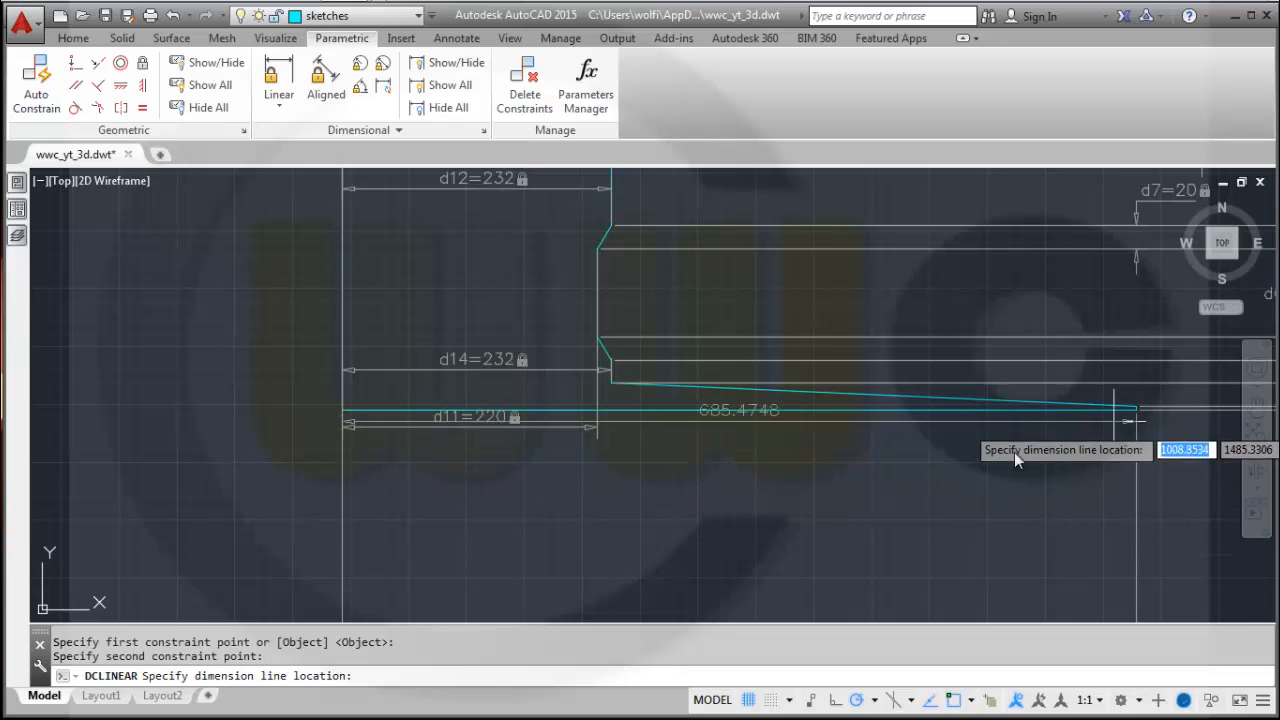
left_click(786, 473)
type("240")
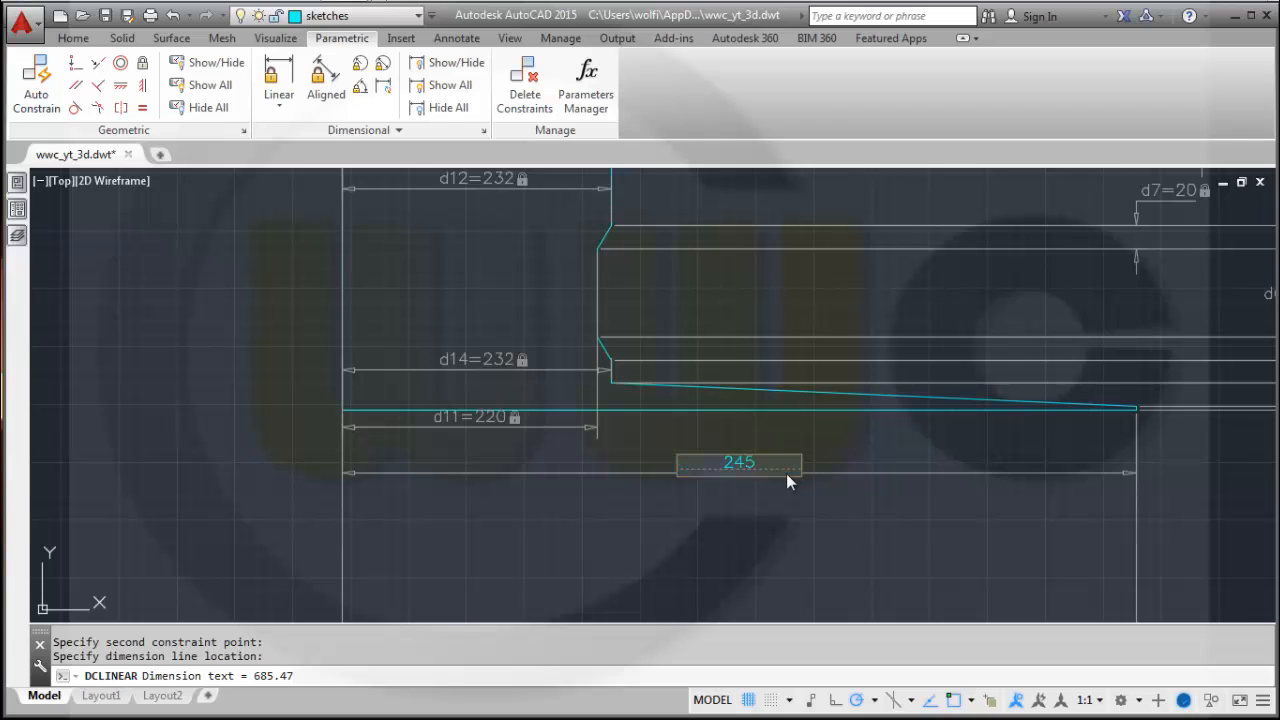
key("Return")
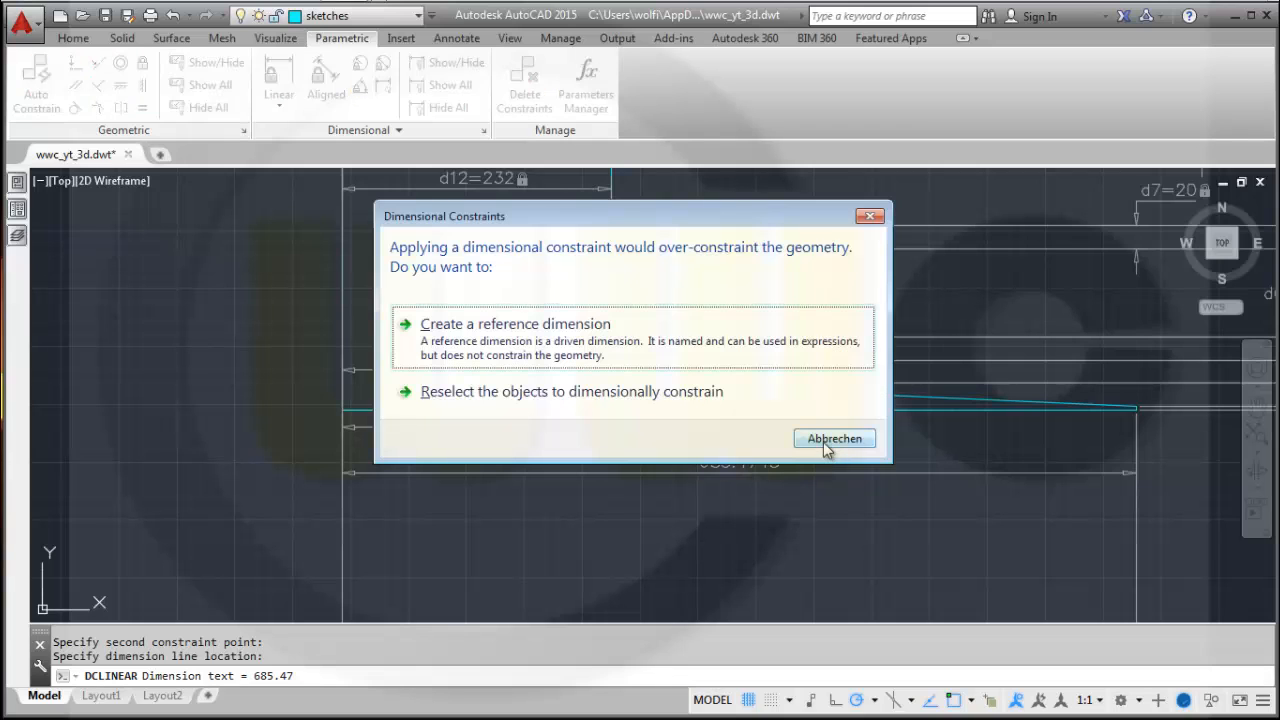
left_click(820, 440)
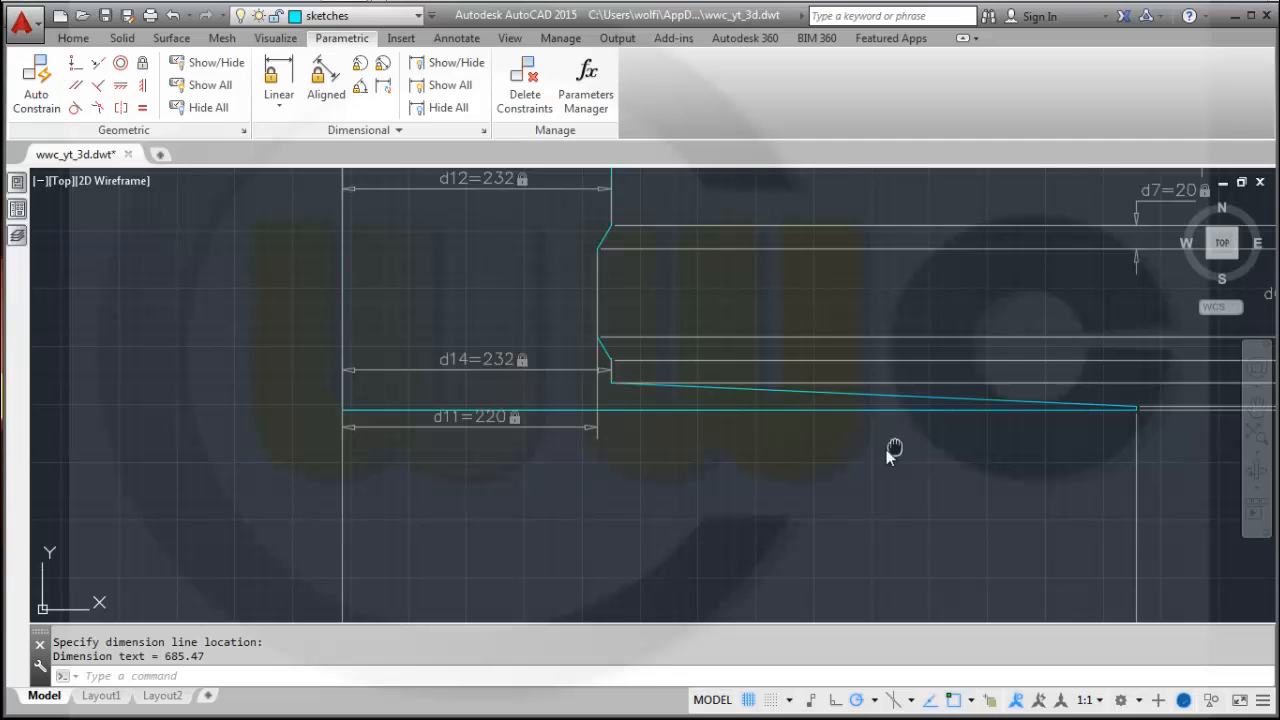
Set the existing overall width constraint along the bottom of the profile to 245.
middle_click_drag(886, 449, 831, 457)
scroll(868, 460, "up", 2)
scroll(868, 460, "down", 2)
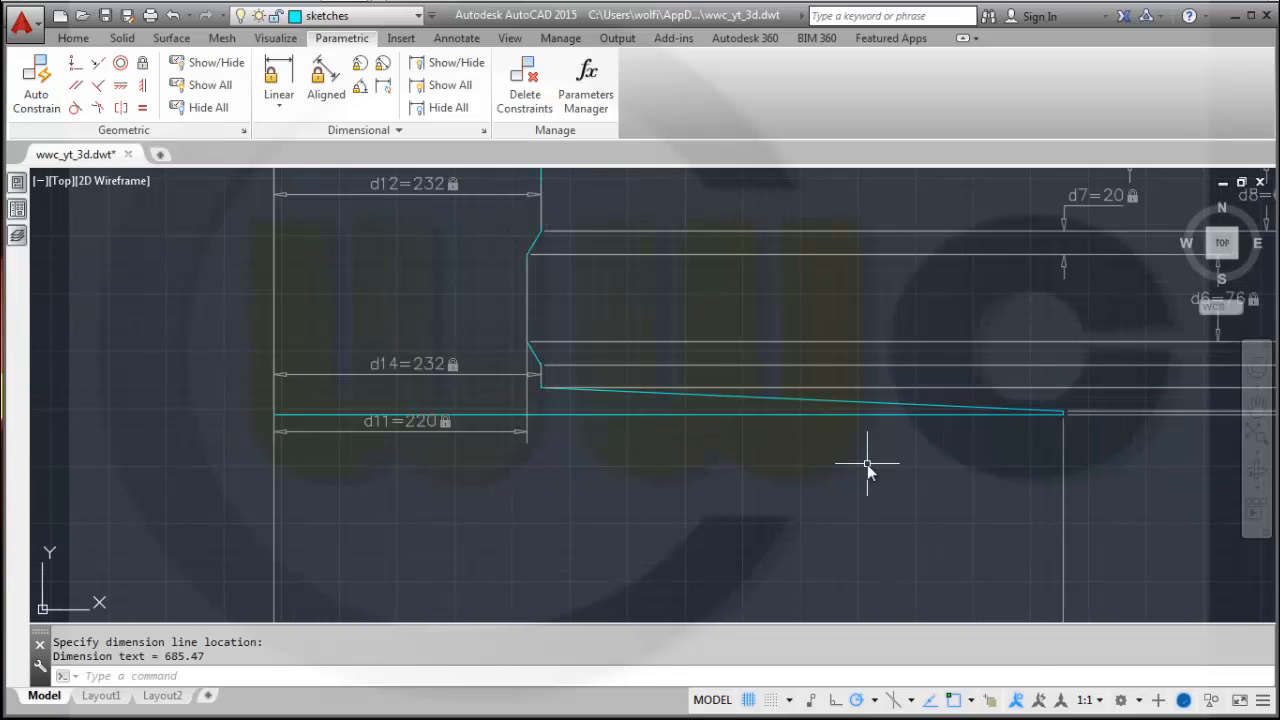
scroll(867, 466, "down", 2)
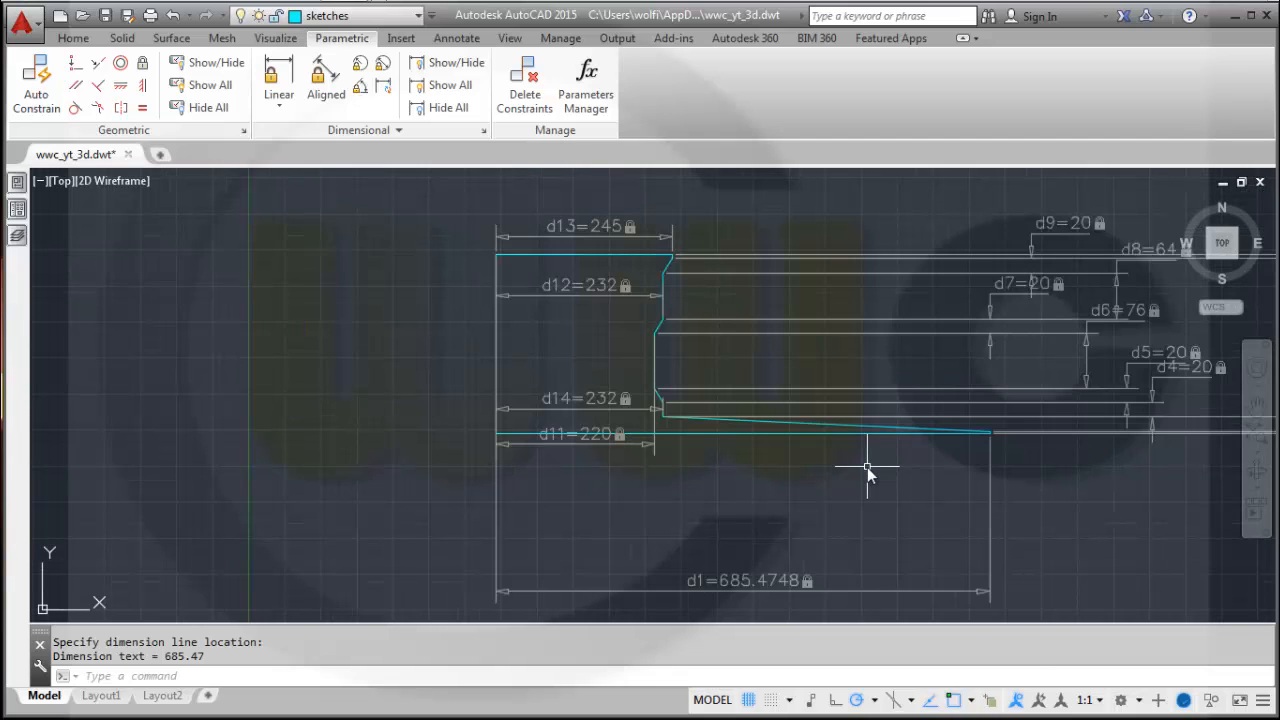
left_click(729, 579)
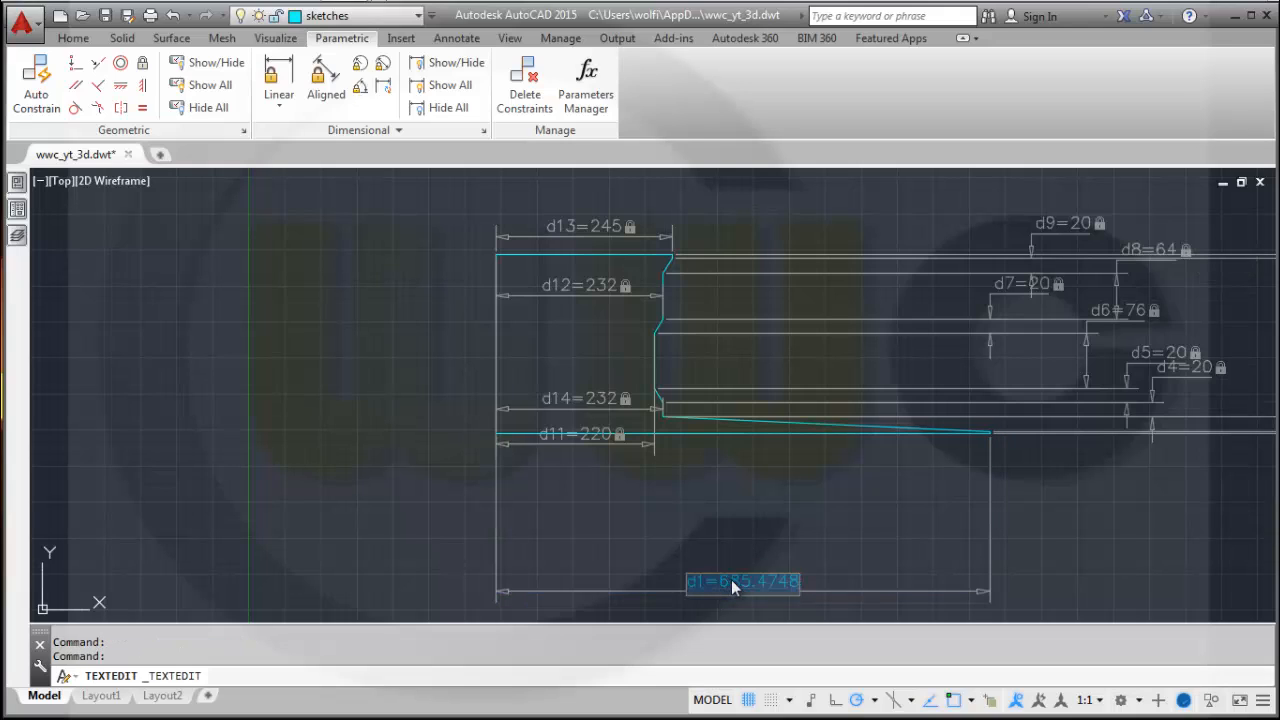
left_click(731, 580)
left_click_drag(723, 581, 896, 598)
type("245")
key("Return")
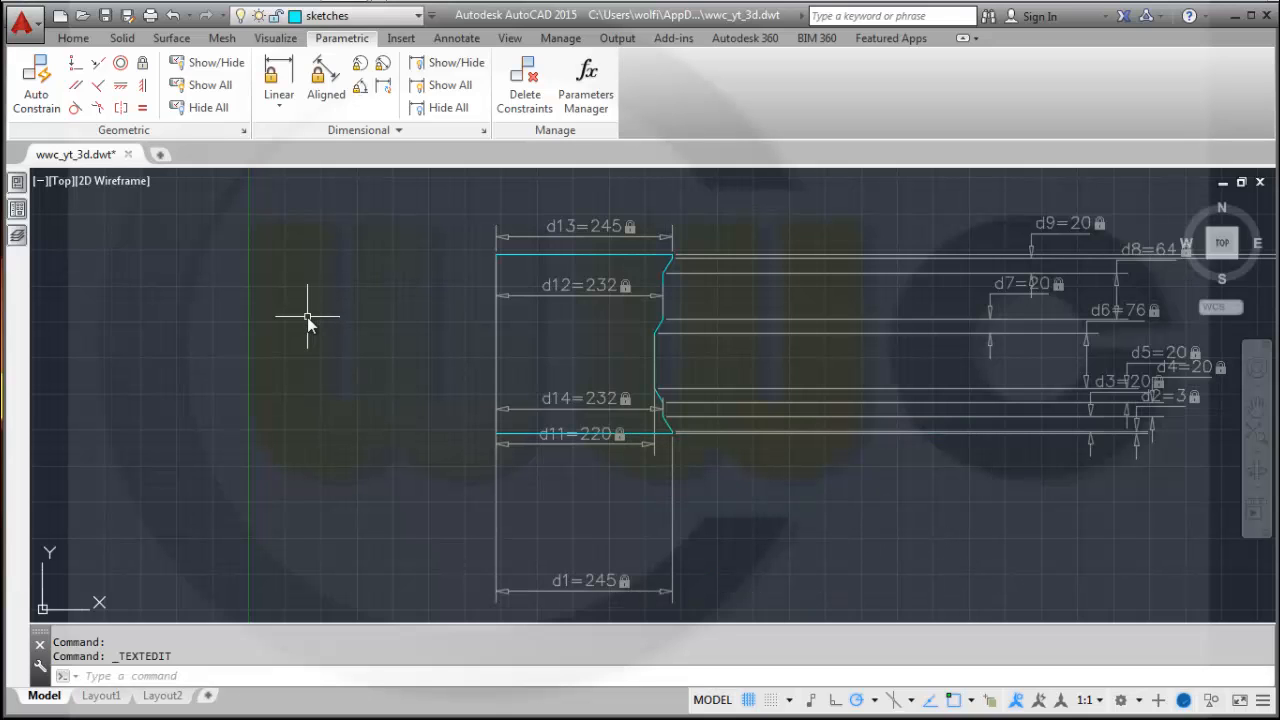
Review the whole constrained profile and its dimensional constraints.
middle_click_drag(306, 317, 463, 153)
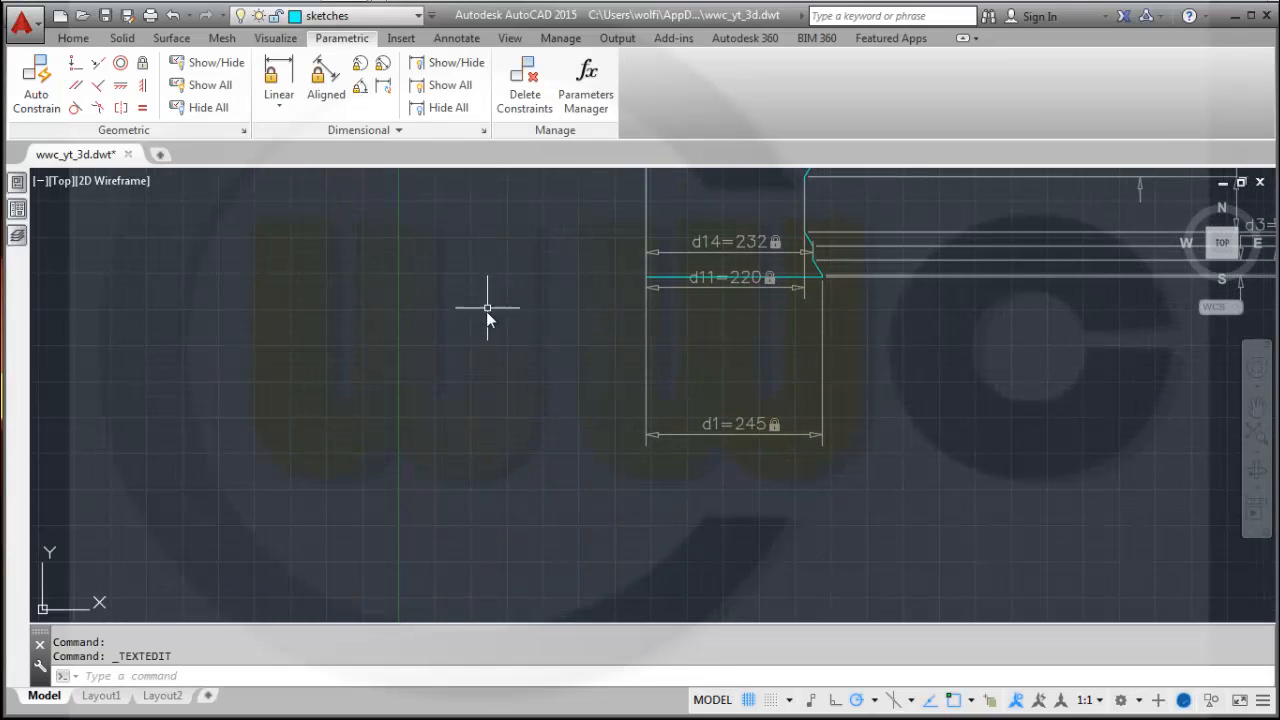
middle_click_drag(487, 311, 445, 391)
middle_click_drag(487, 435, 451, 249)
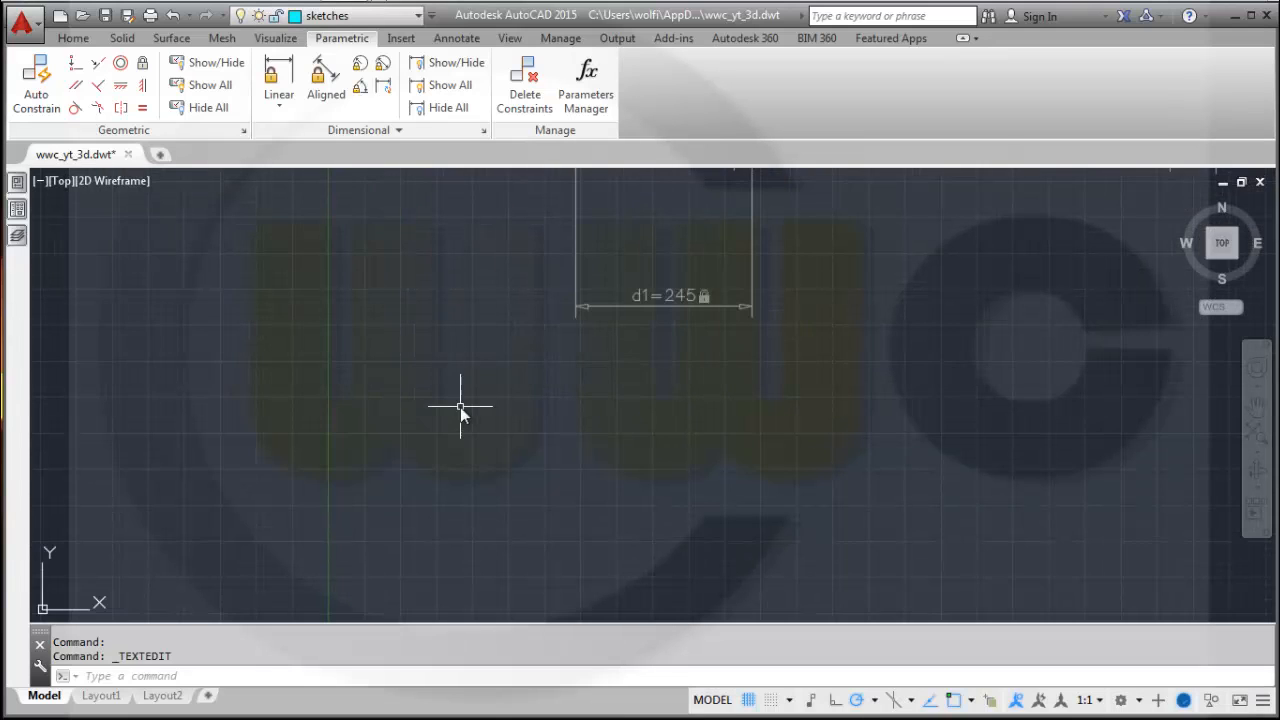
scroll(460, 407, "up", 2)
scroll(470, 414, "down", 3)
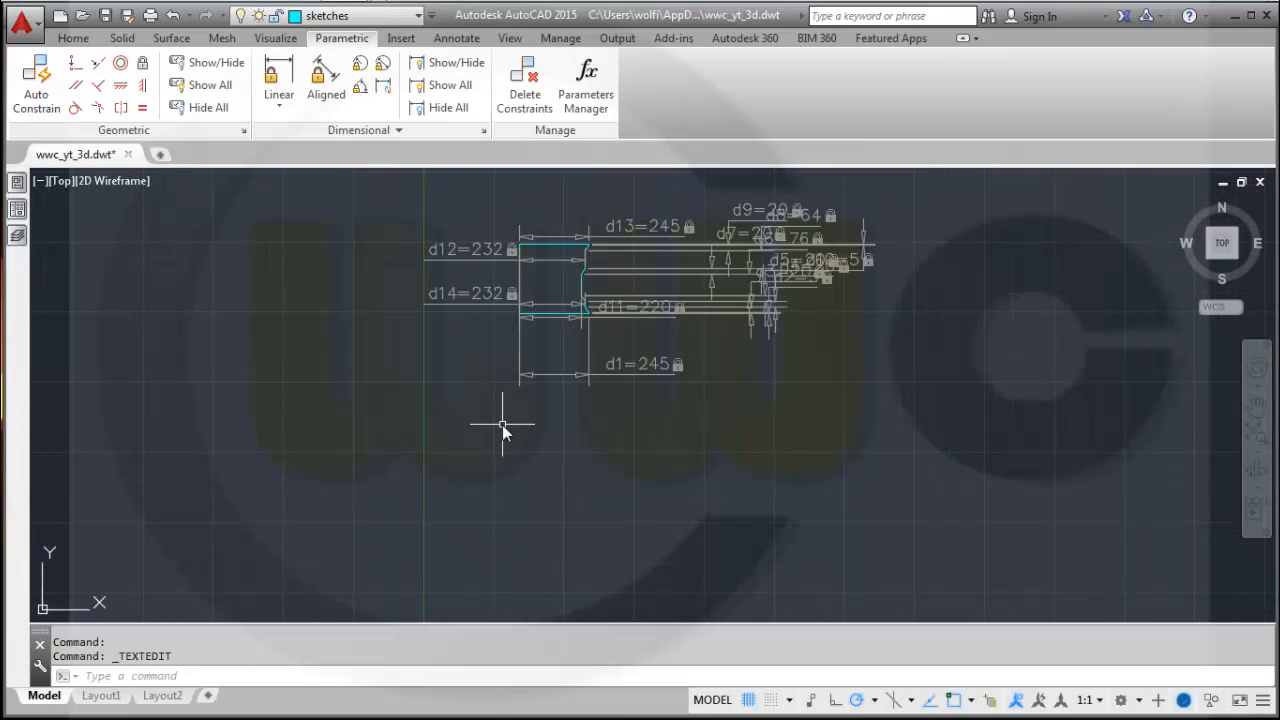
scroll(502, 425, "up", 2)
middle_click_drag(509, 357, 444, 592)
scroll(572, 405, "down", 2)
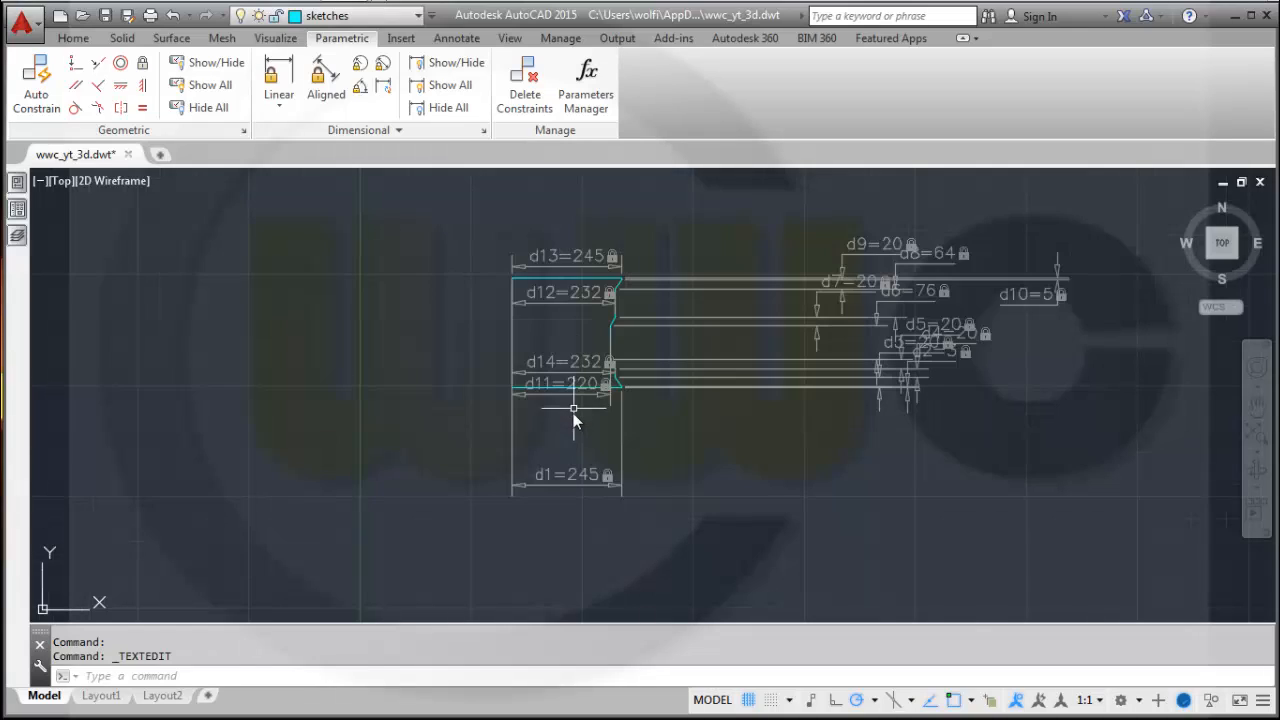
left_click(73, 38)
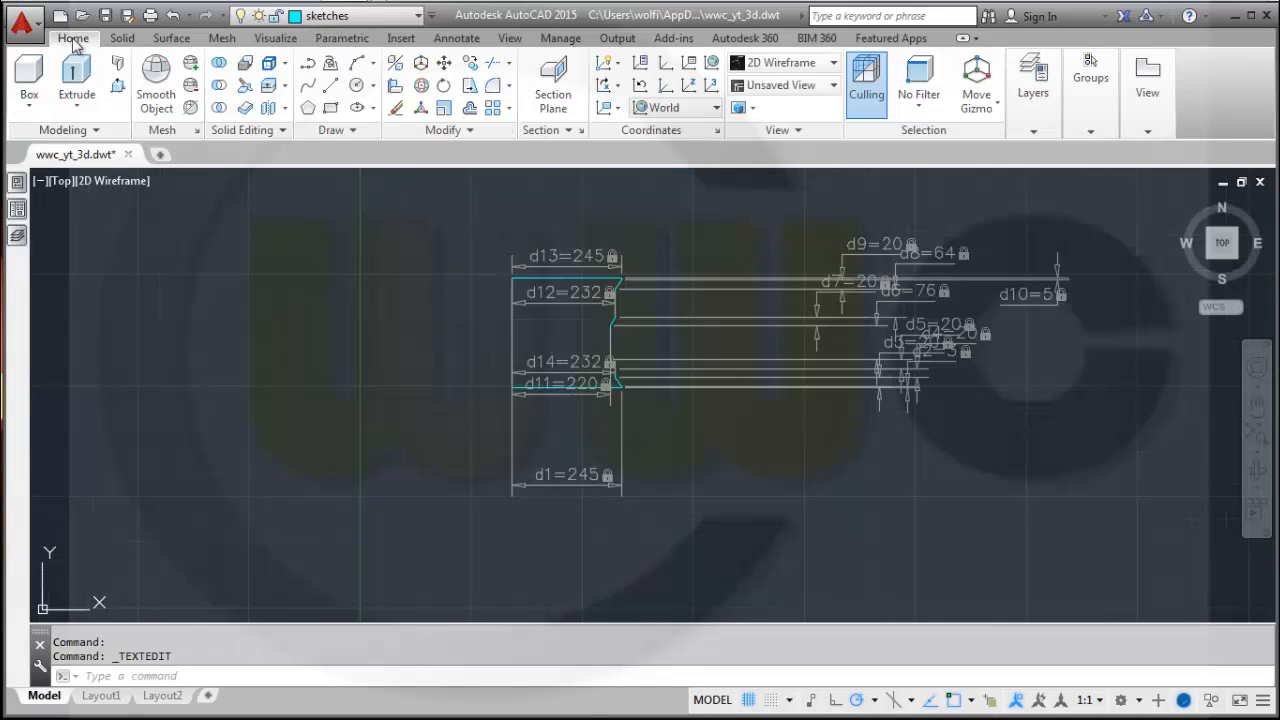
Move the entire constrained profile so its bottom-left corner lands on the absolute origin #0,0.
left_click(444, 62)
mouse_move(452, 232)
left_mouse_down()
mouse_move(450, 250)
mouse_move(657, 443)
mouse_move(960, 447)
mouse_move(1150, 290)
mouse_move(1104, 201)
left_mouse_up()
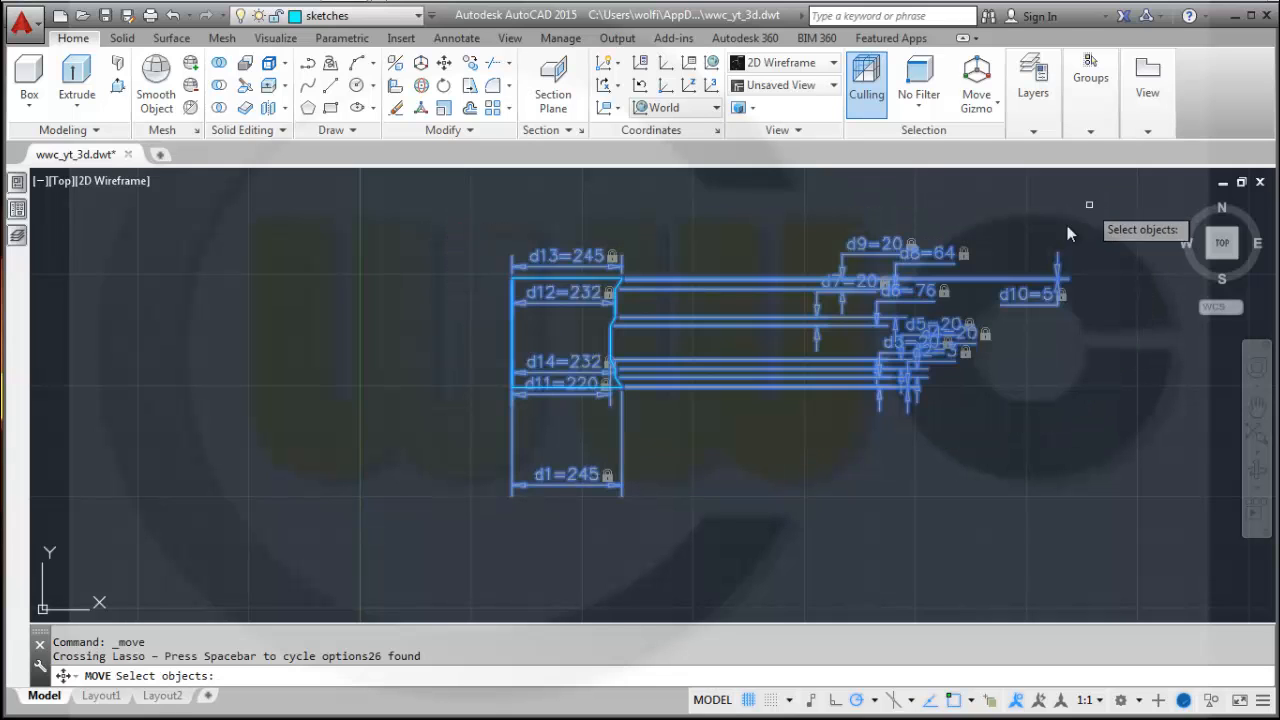
left_click(439, 218)
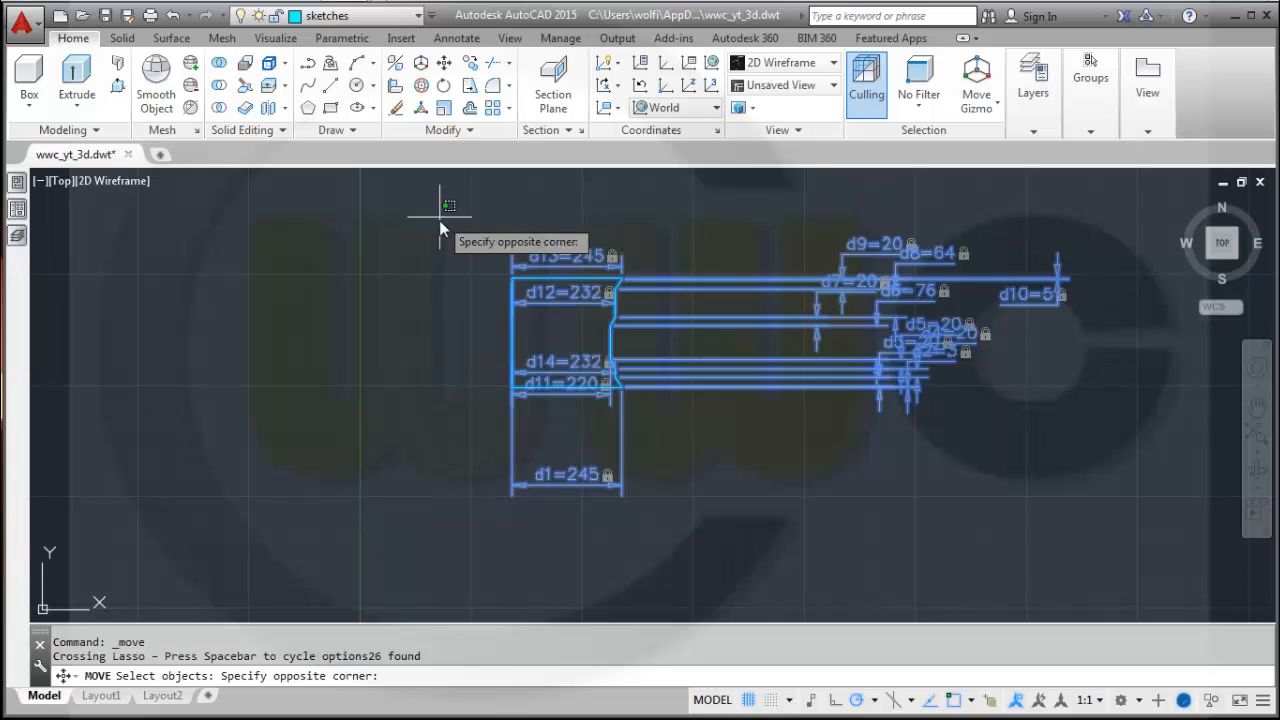
left_click(1090, 552)
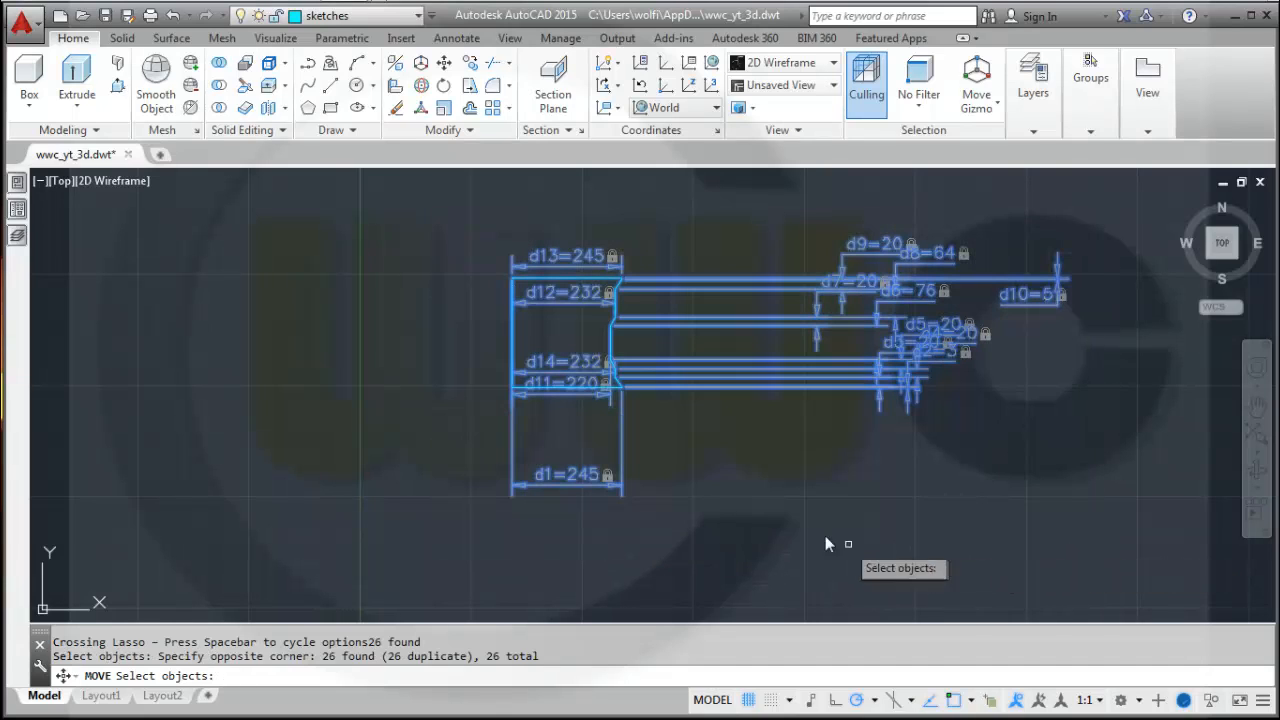
key("Return")
right_click(773, 516)
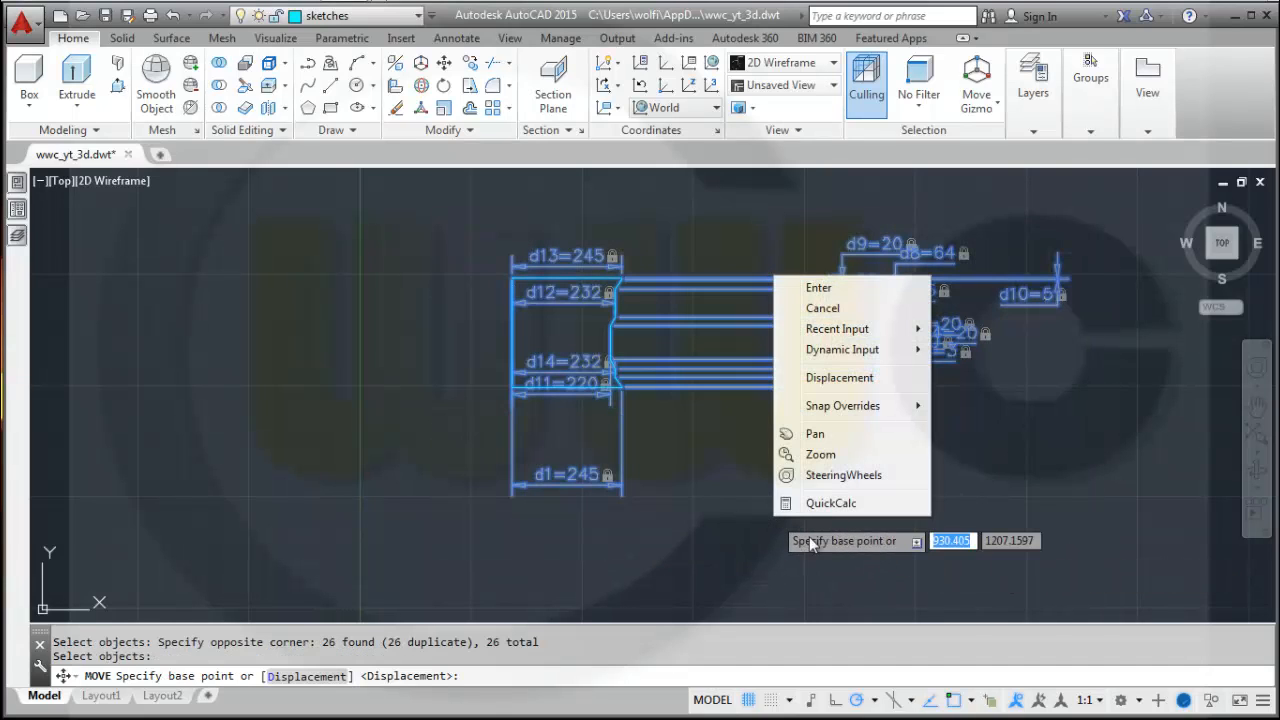
key("Escape")
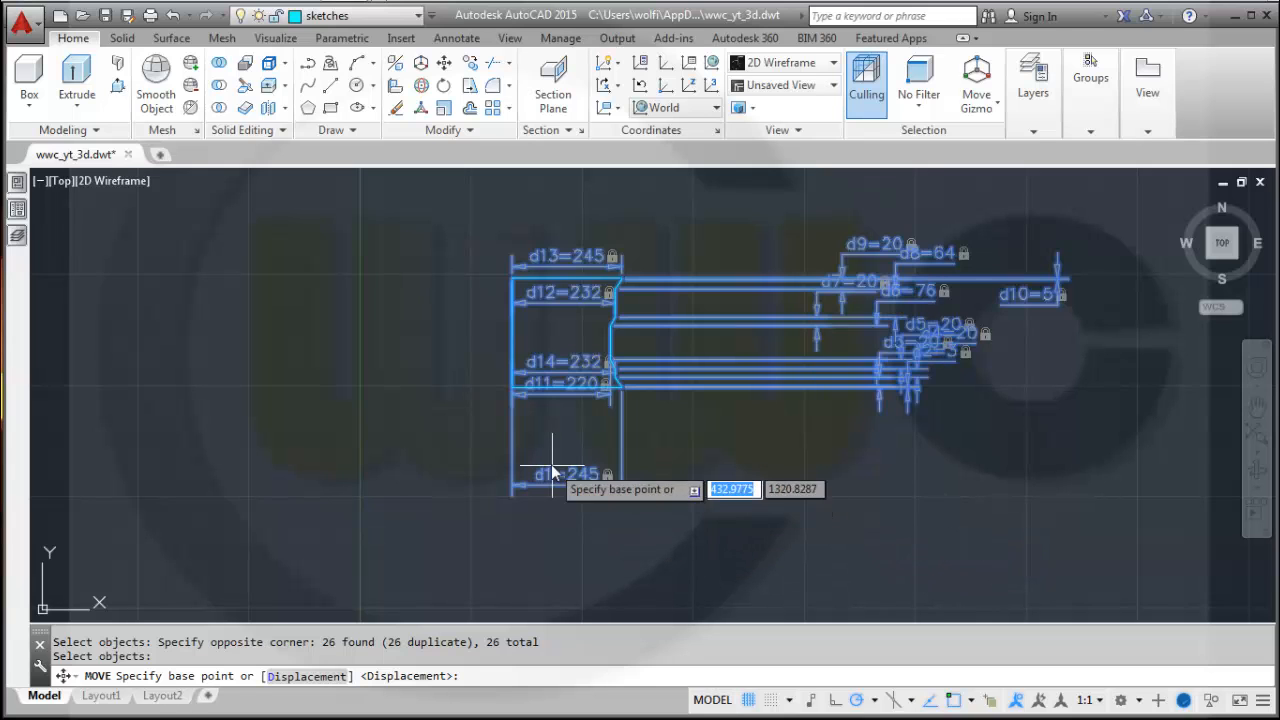
left_click(510, 387)
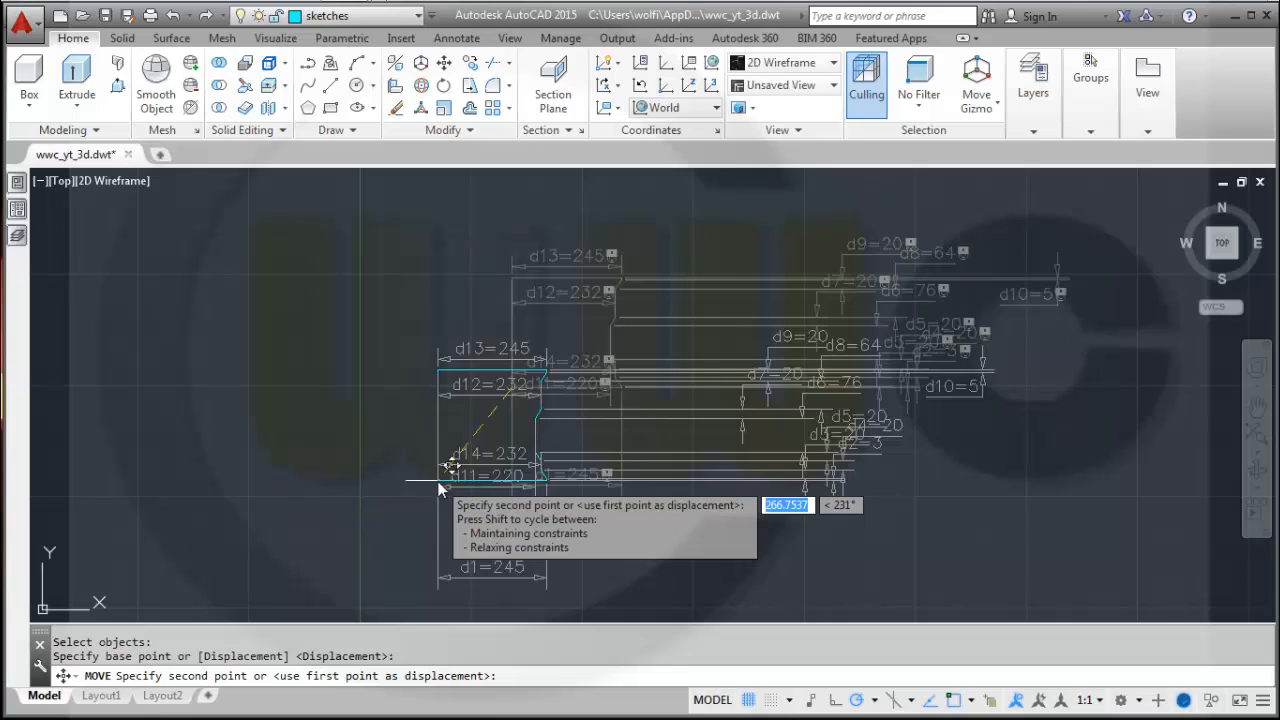
type("#")
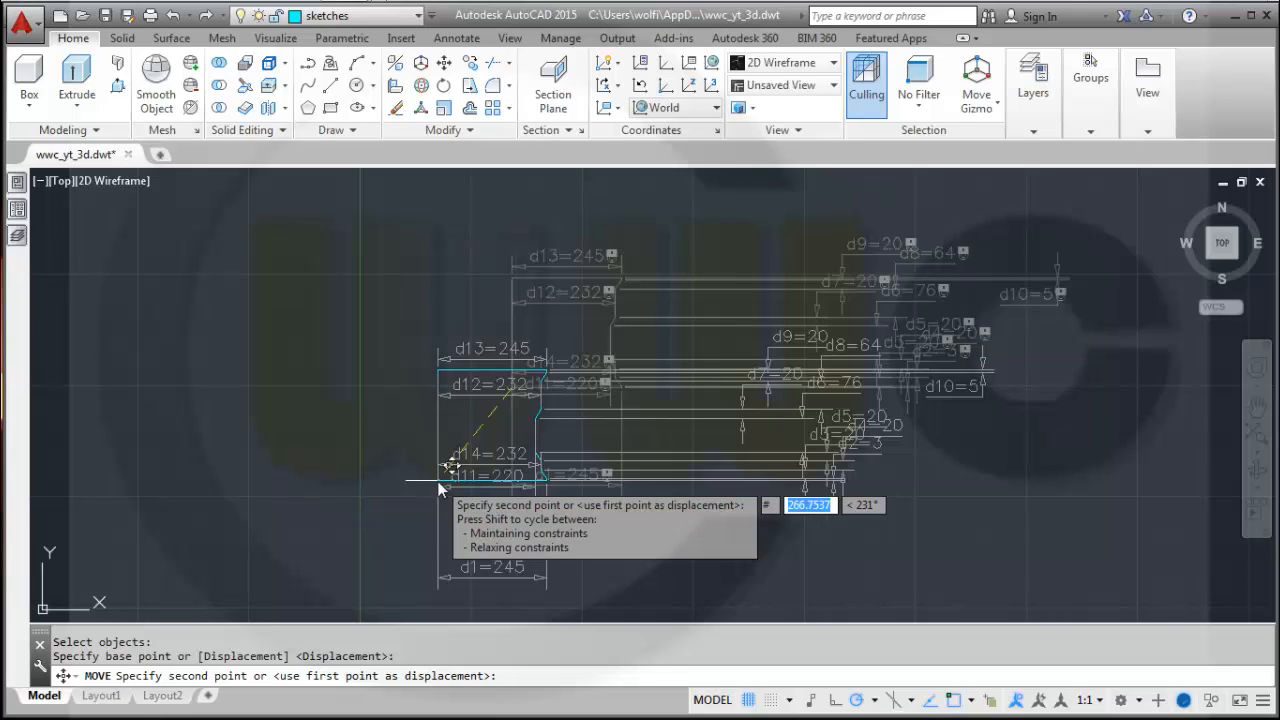
type("0,")
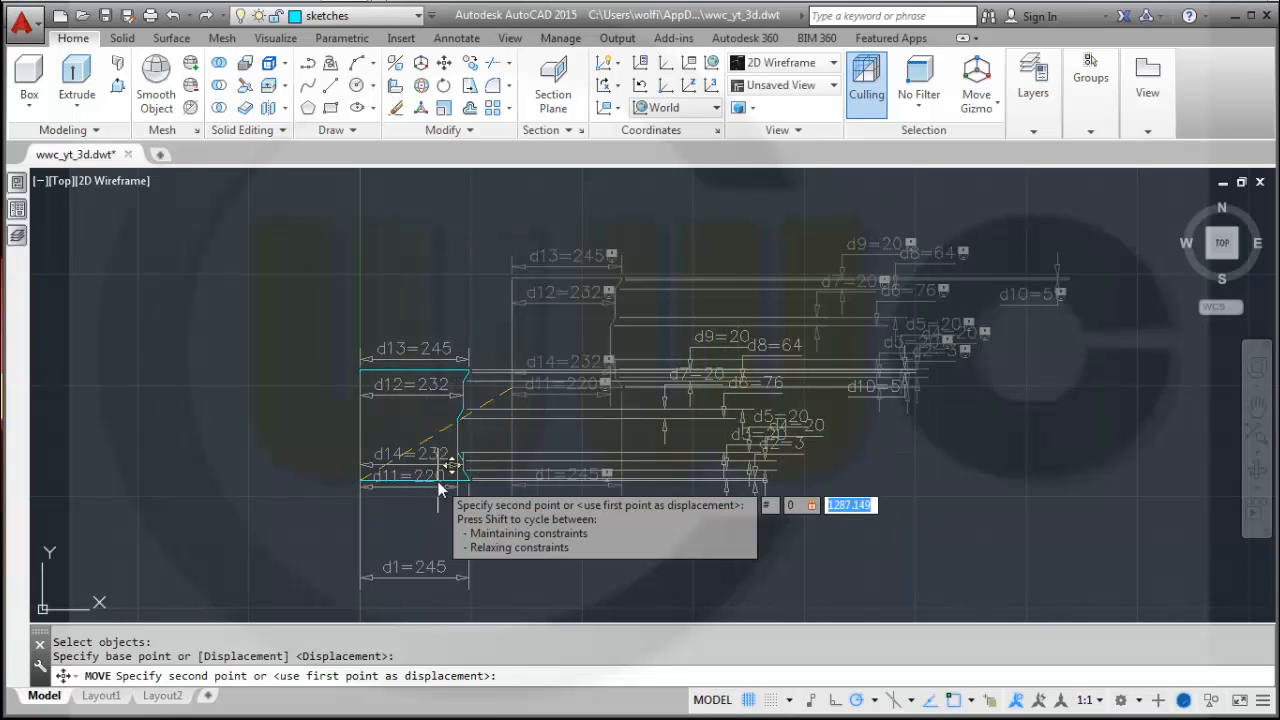
type("0")
key("Return")
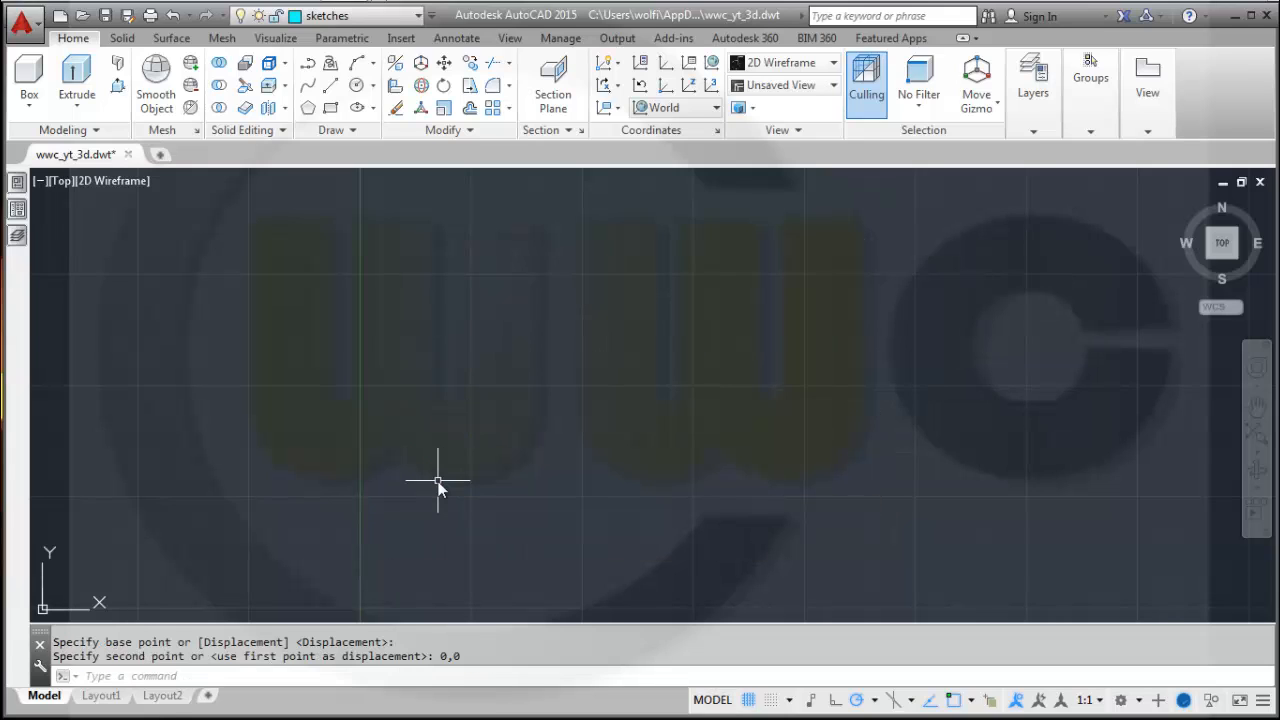
Hide all dimensional constraints on the profile.
middle_click(425, 471)
middle_click(425, 471)
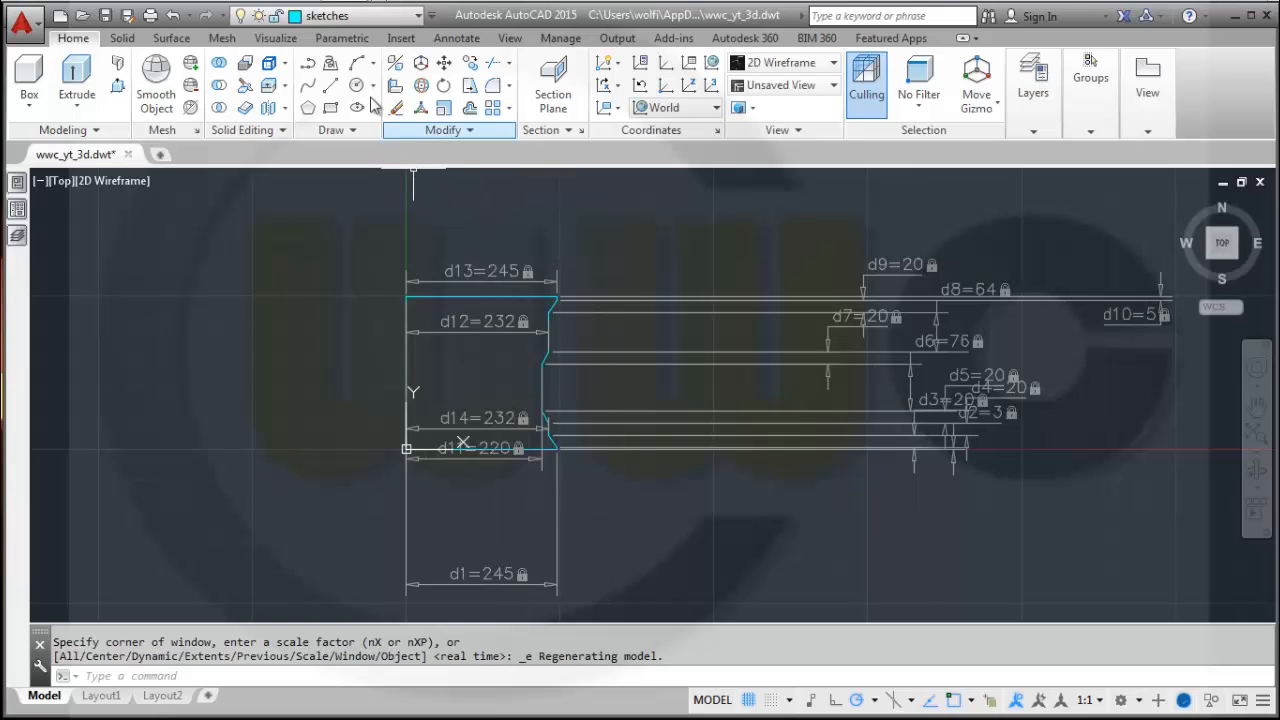
left_click(341, 38)
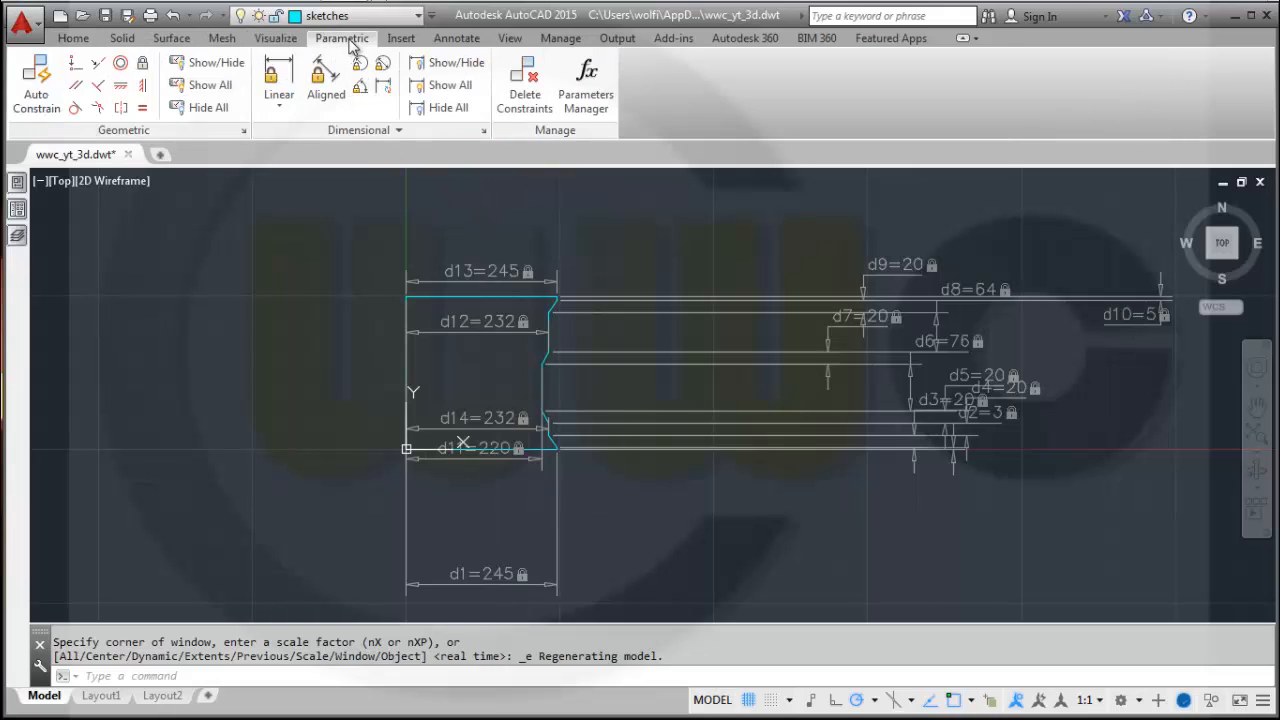
left_click(446, 107)
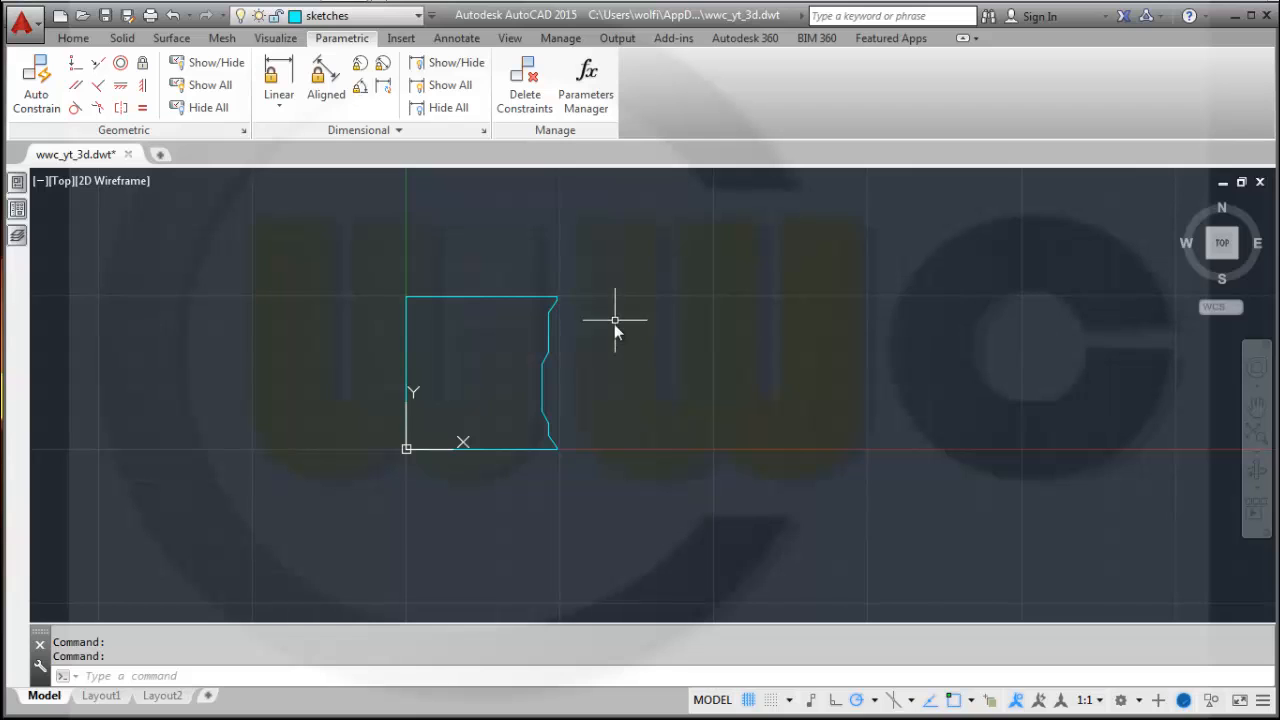
middle_click_drag(614, 325, 604, 357)
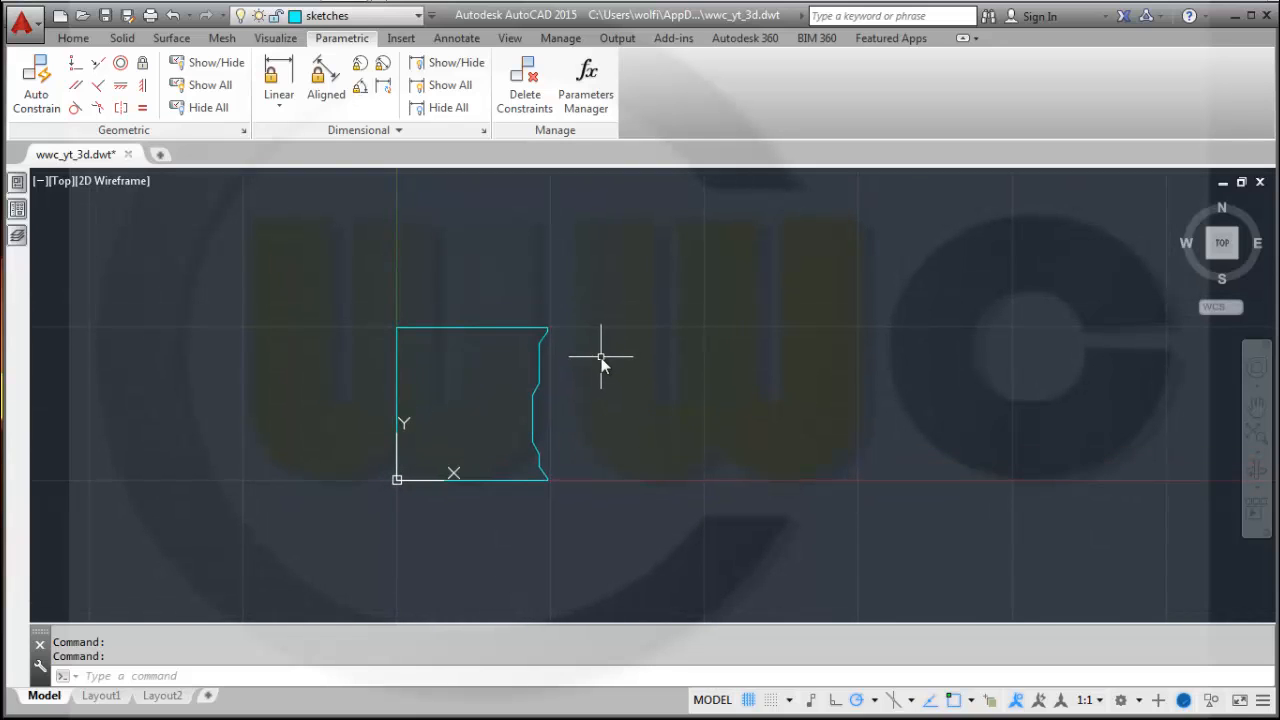
Copy the profile from base point 0,0 a distance of 1500 along the X axis.
left_click(86, 42)
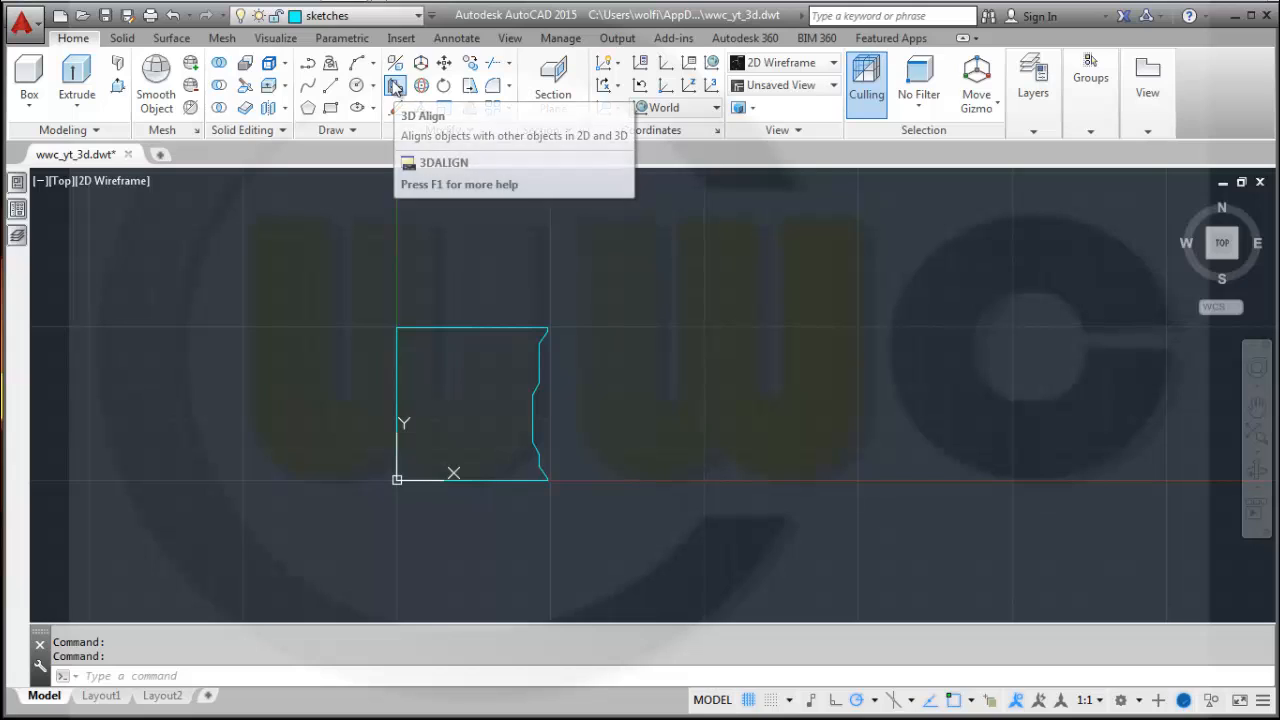
left_click(471, 62)
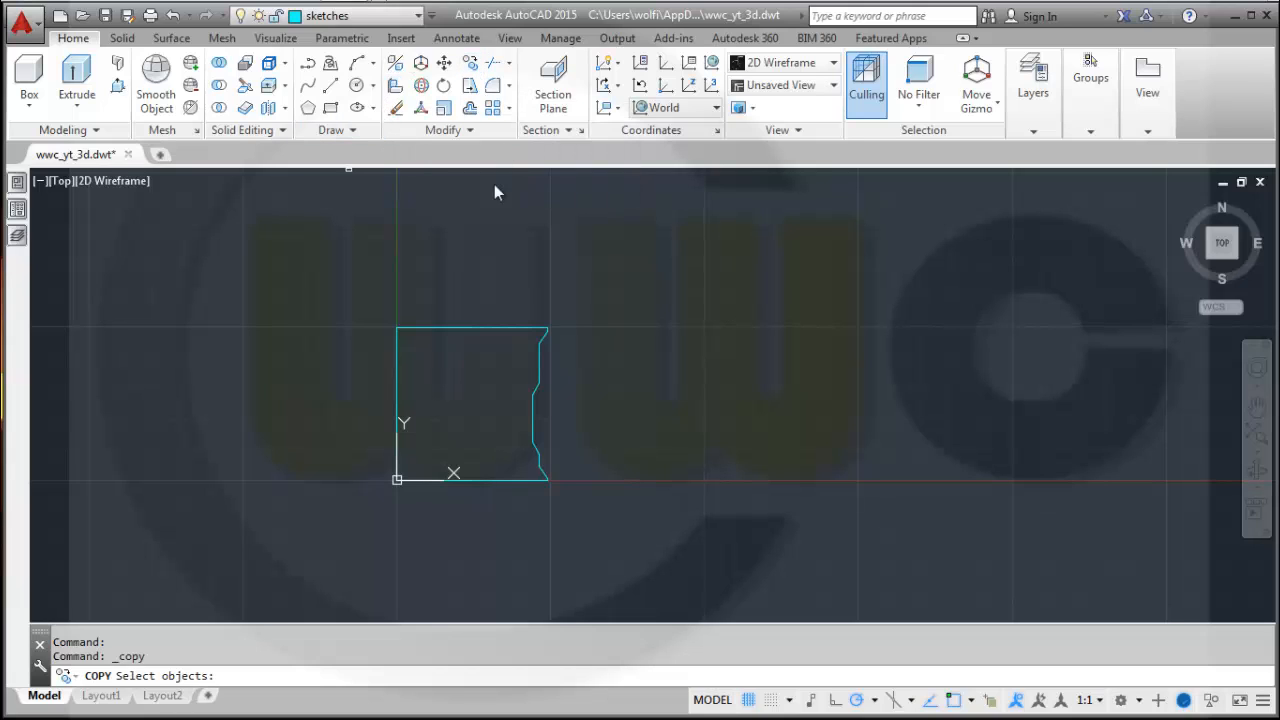
left_click(331, 273)
left_click(628, 514)
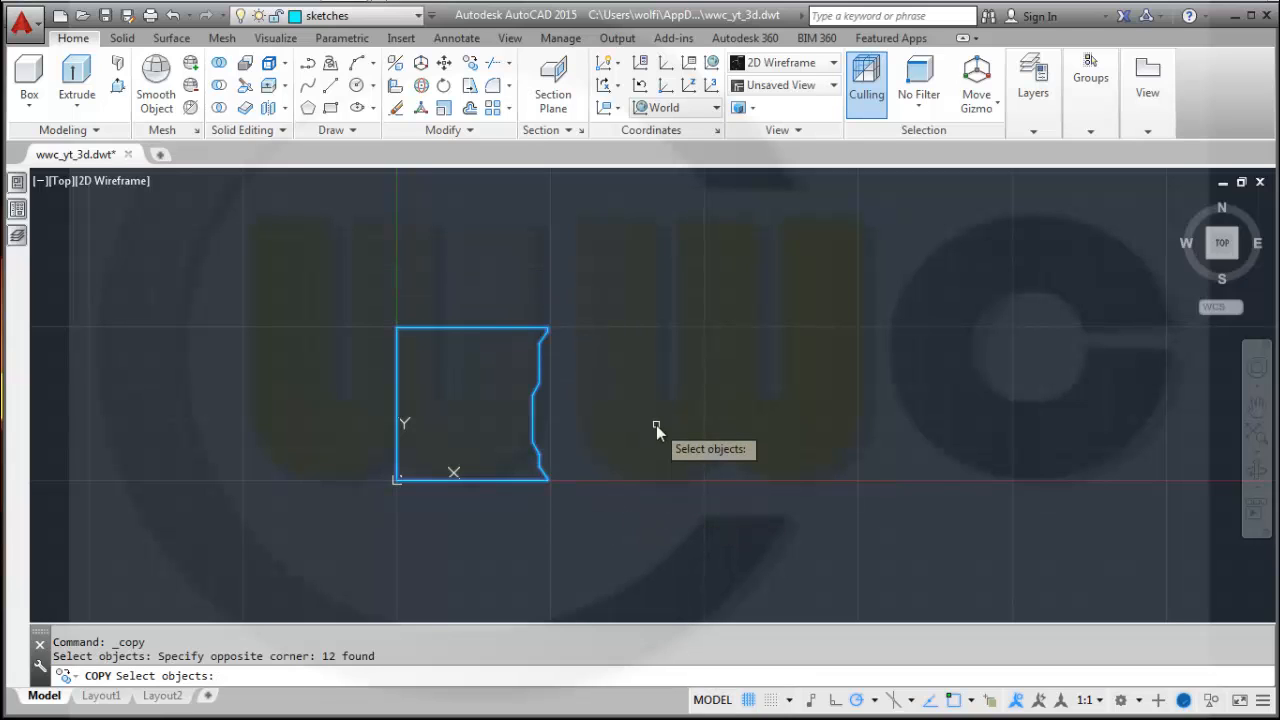
key("Return")
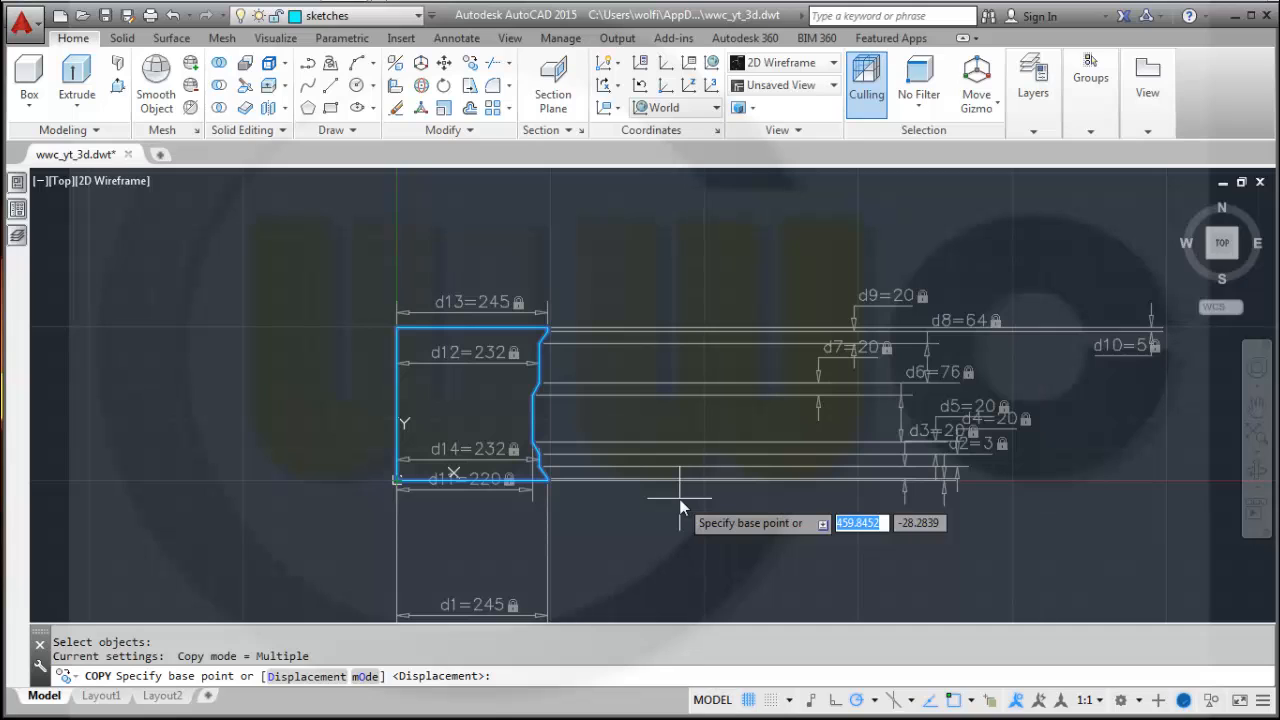
type("0,0")
key("Return")
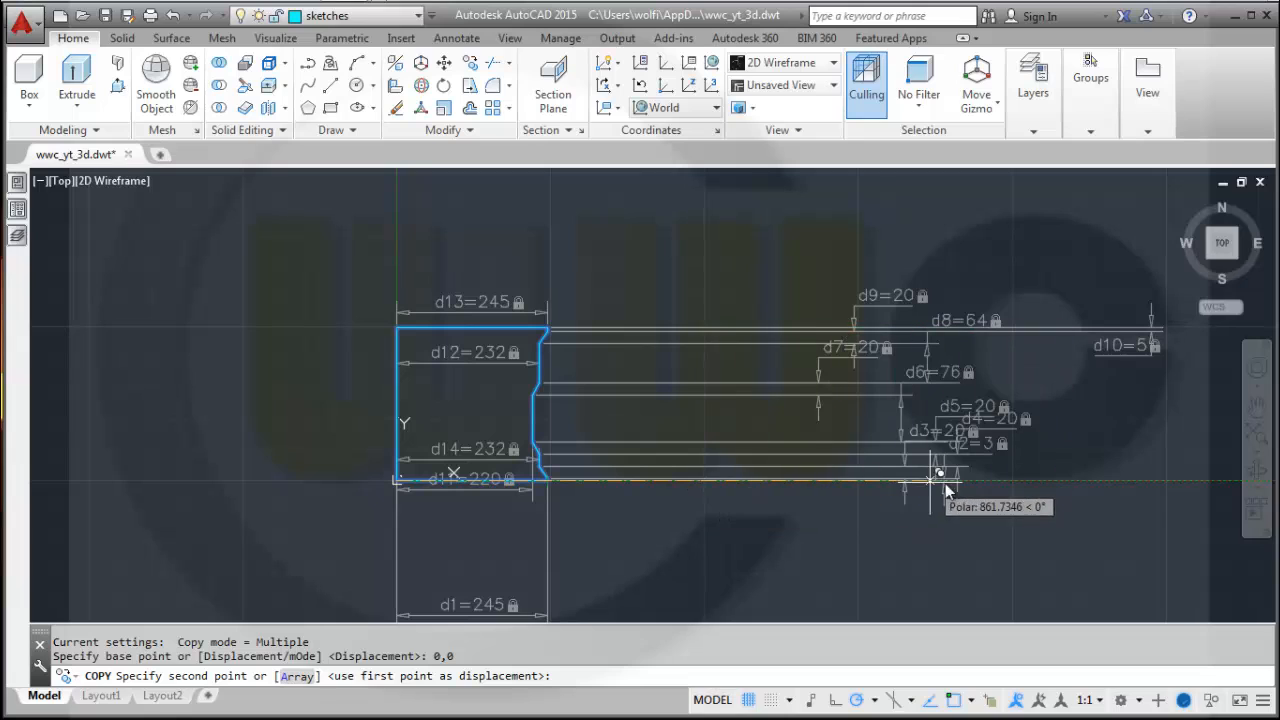
type("1500")
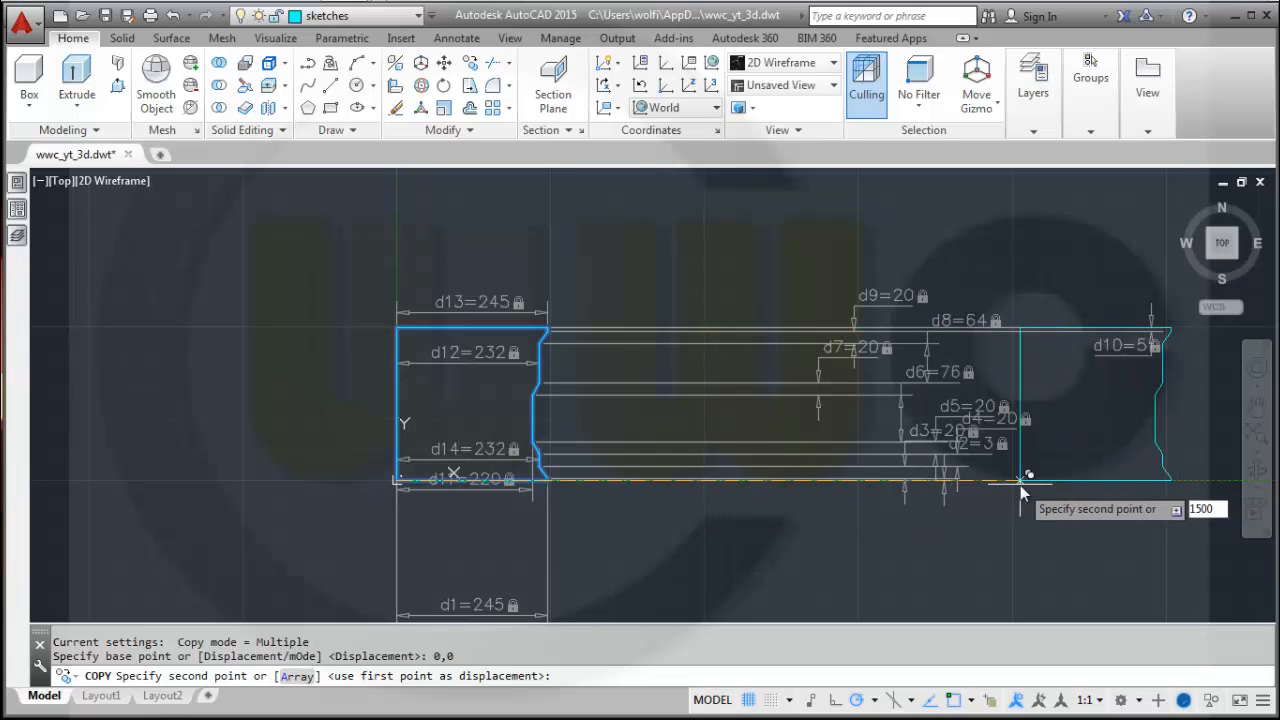
key("Return")
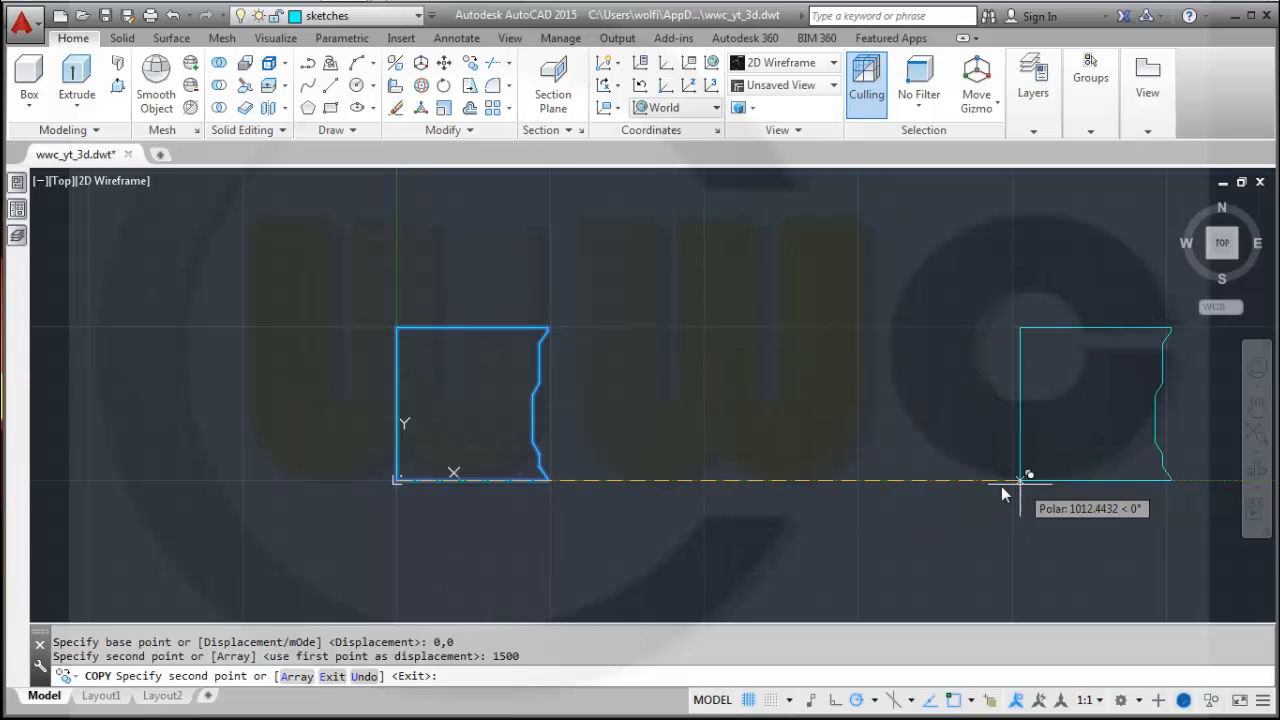
key("Escape")
Hide all geometric and dimensional constraints shown on the copied profile.
scroll(998, 488, "up", 2)
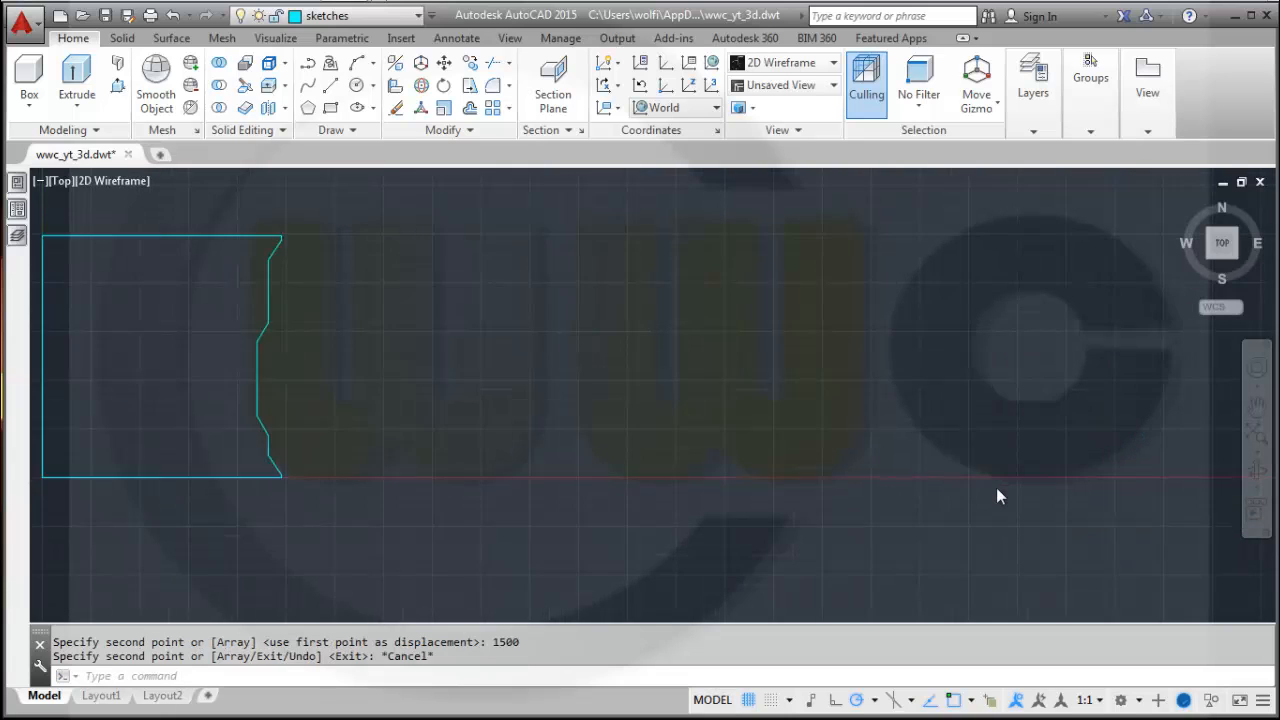
scroll(998, 488, "down", 8)
scroll(1000, 483, "up", 2)
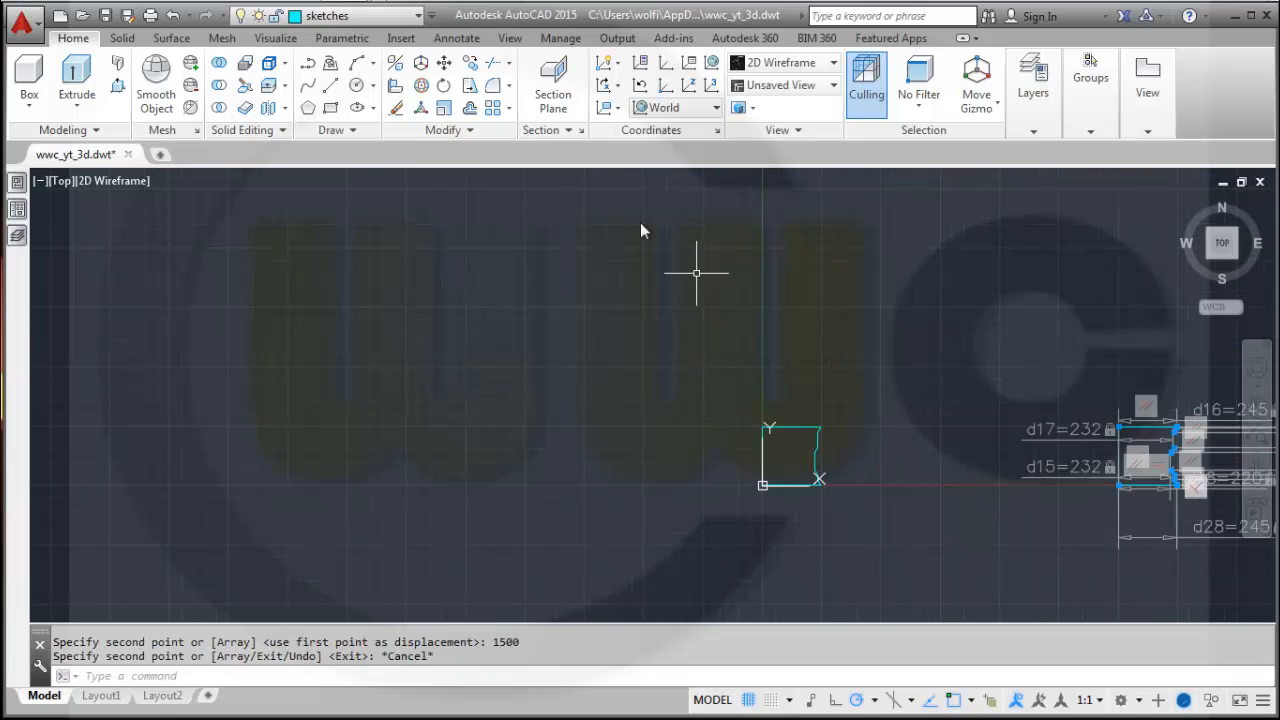
left_click(342, 38)
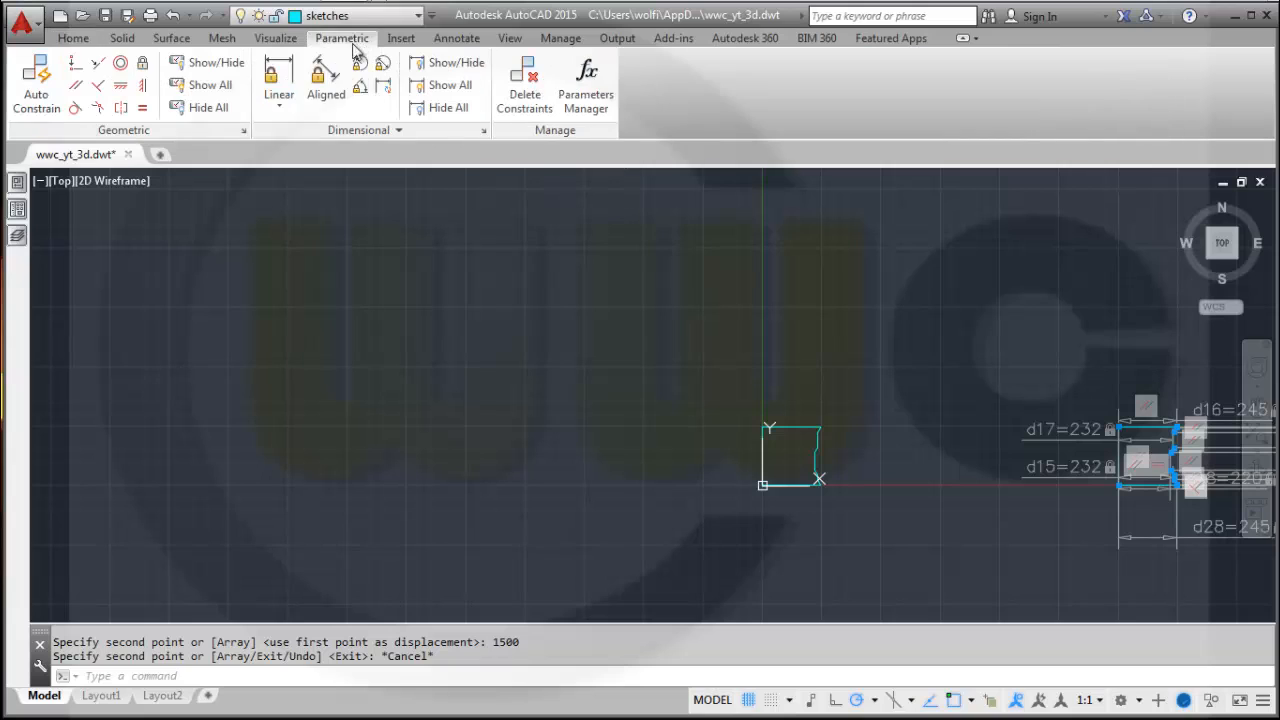
left_click(210, 108)
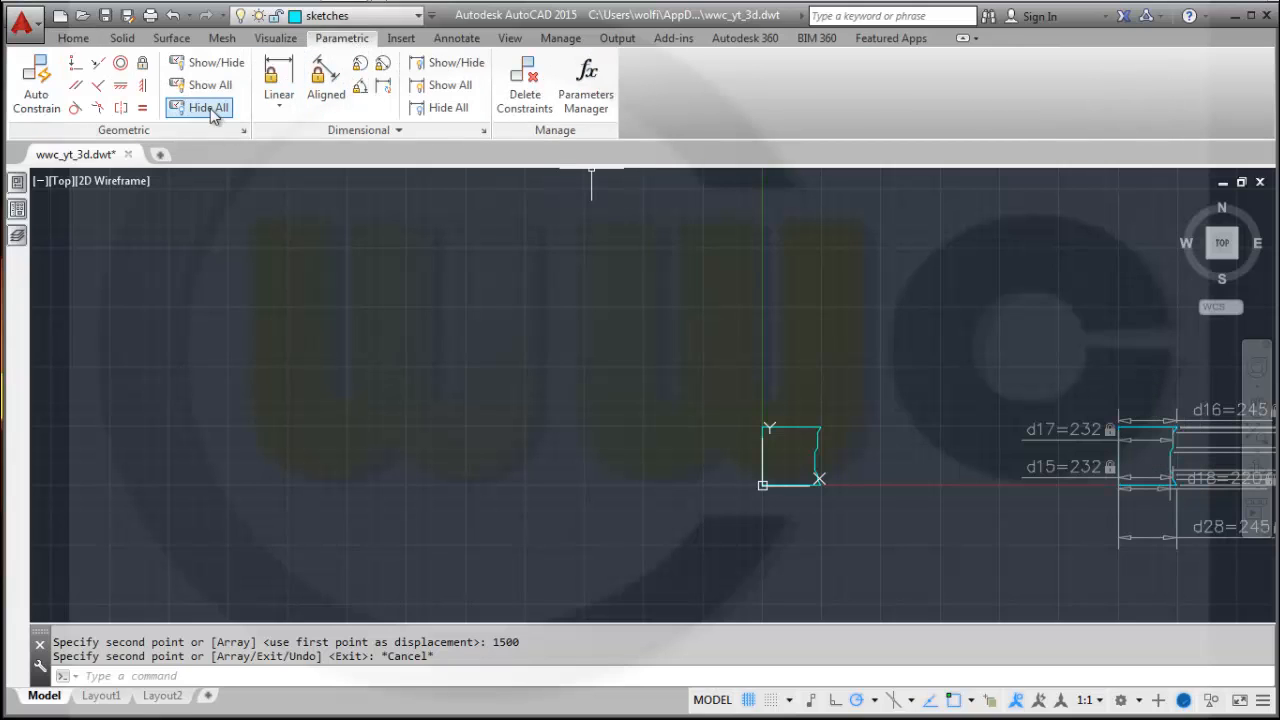
left_click(446, 108)
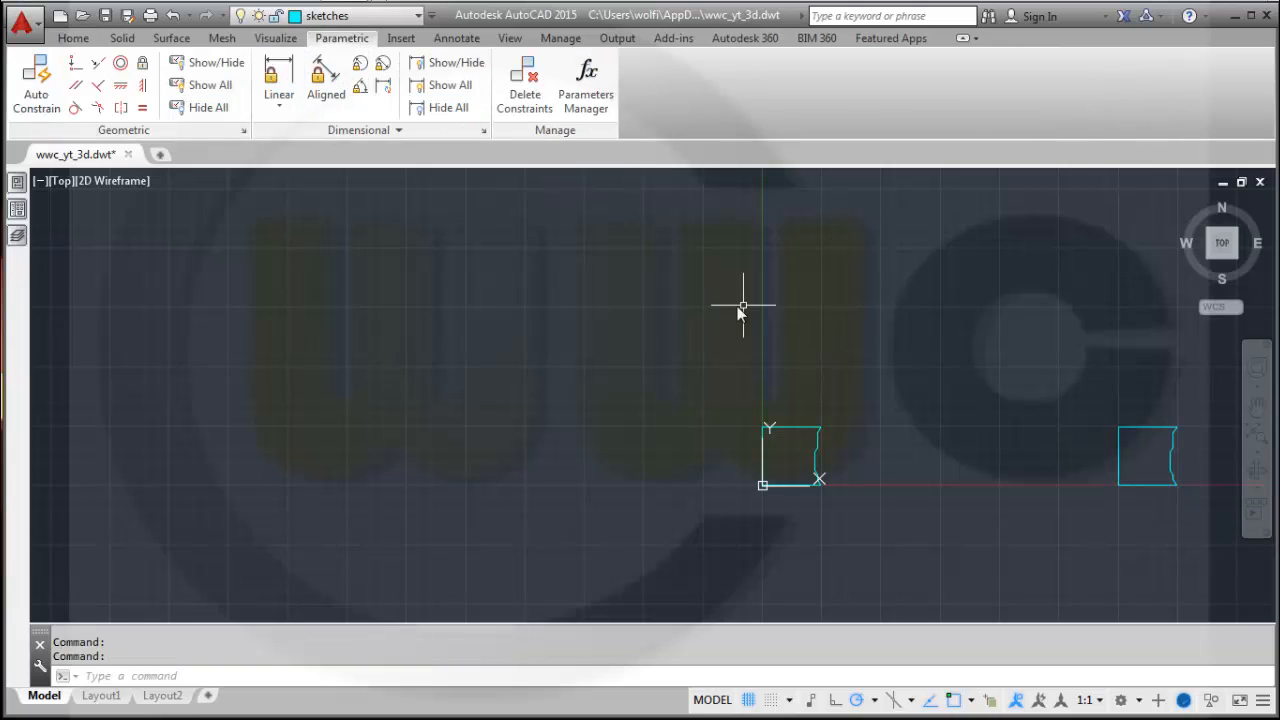
Make surfaces the current layer.
key("Escape")
scroll(828, 350, "up", 2)
scroll(832, 354, "down", 2)
middle_click_drag(844, 395, 742, 356)
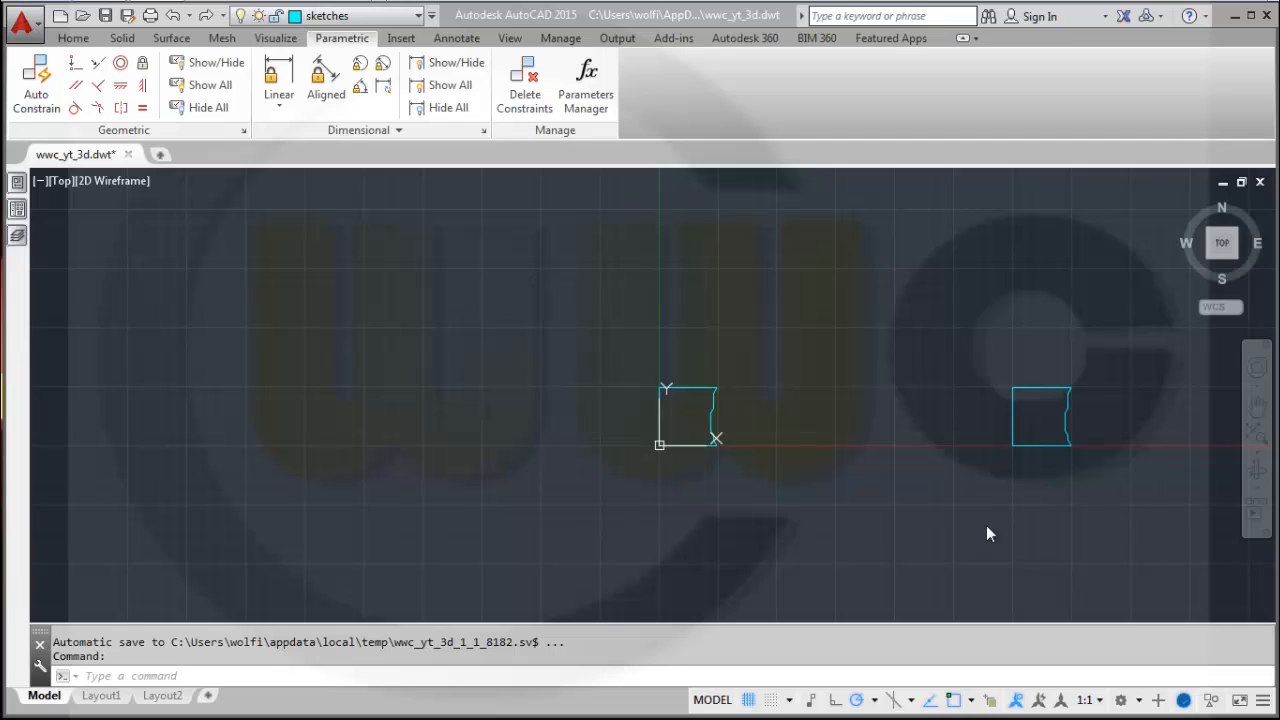
left_click(171, 39)
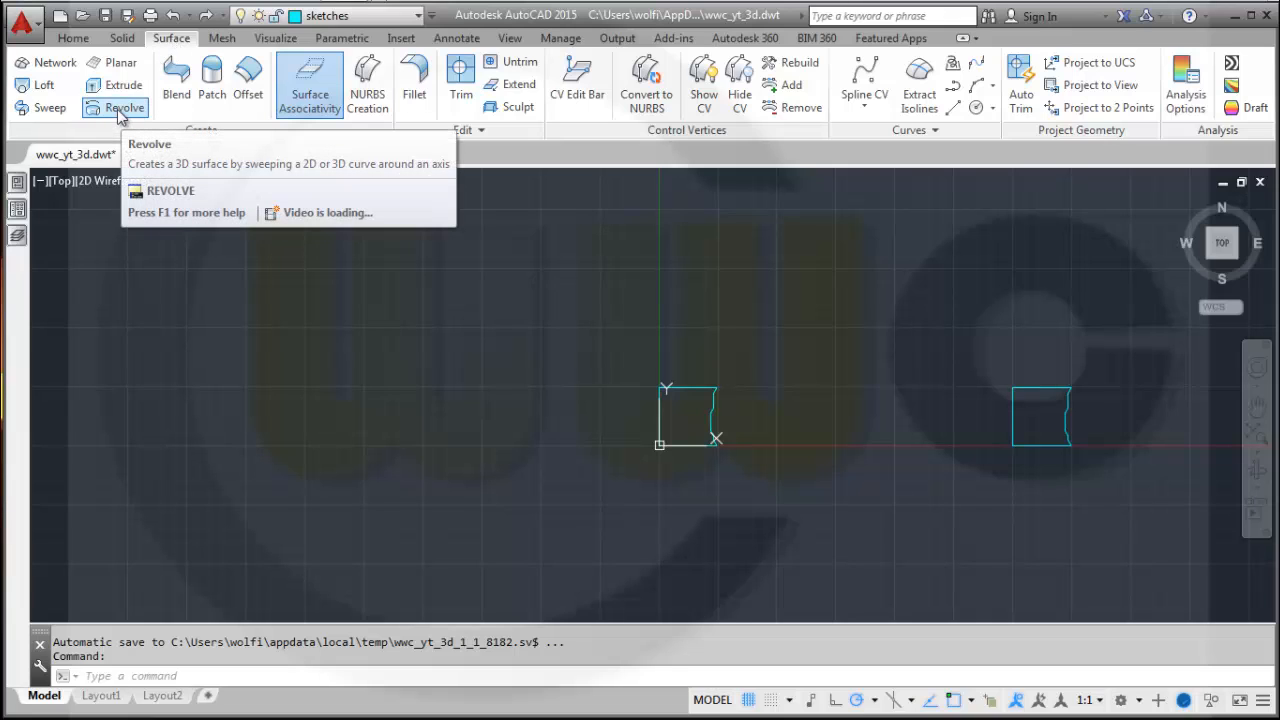
left_click(419, 17)
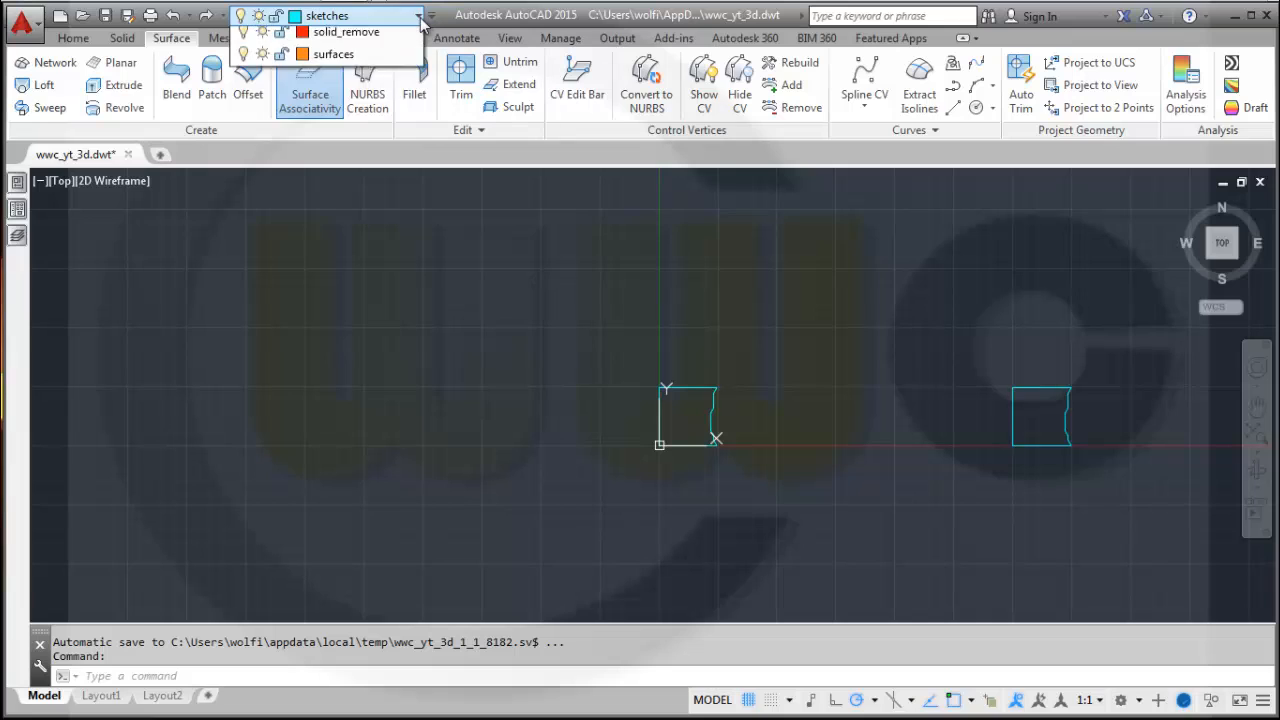
left_click(329, 126)
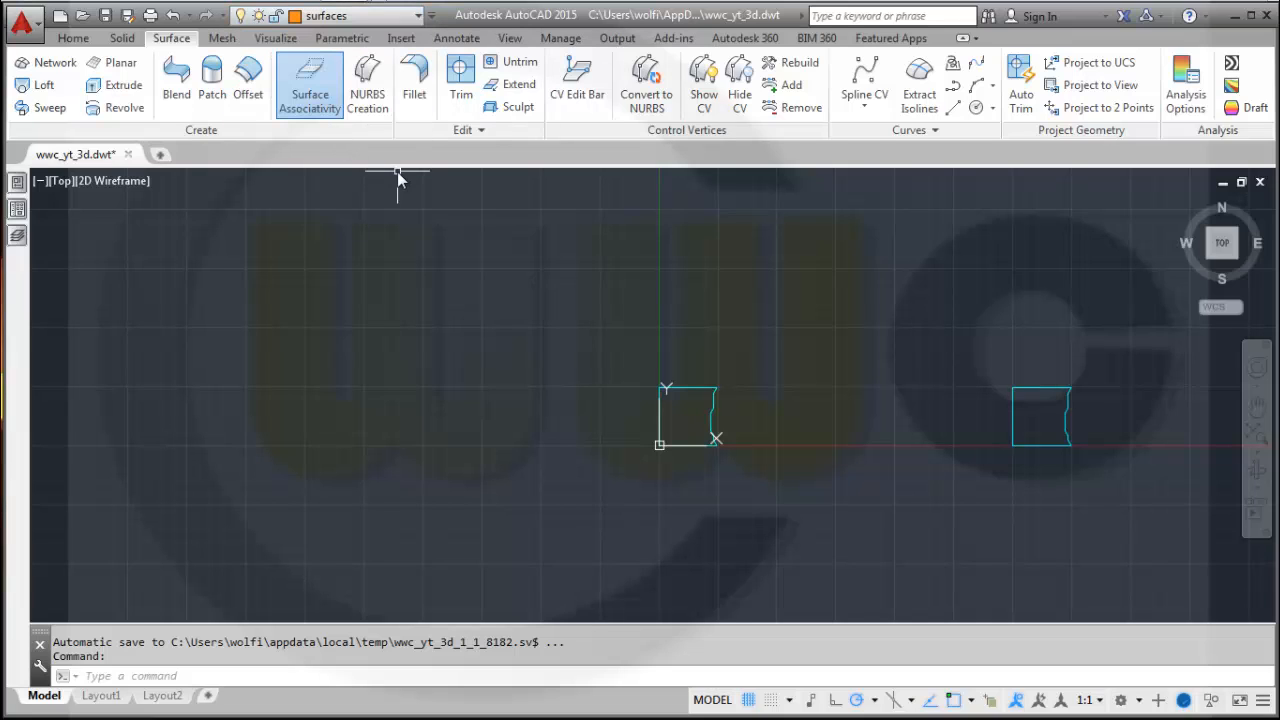
Revolve the first profile 360° as a surface about its left edge, from the origin to its top-left corner.
left_click(124, 108)
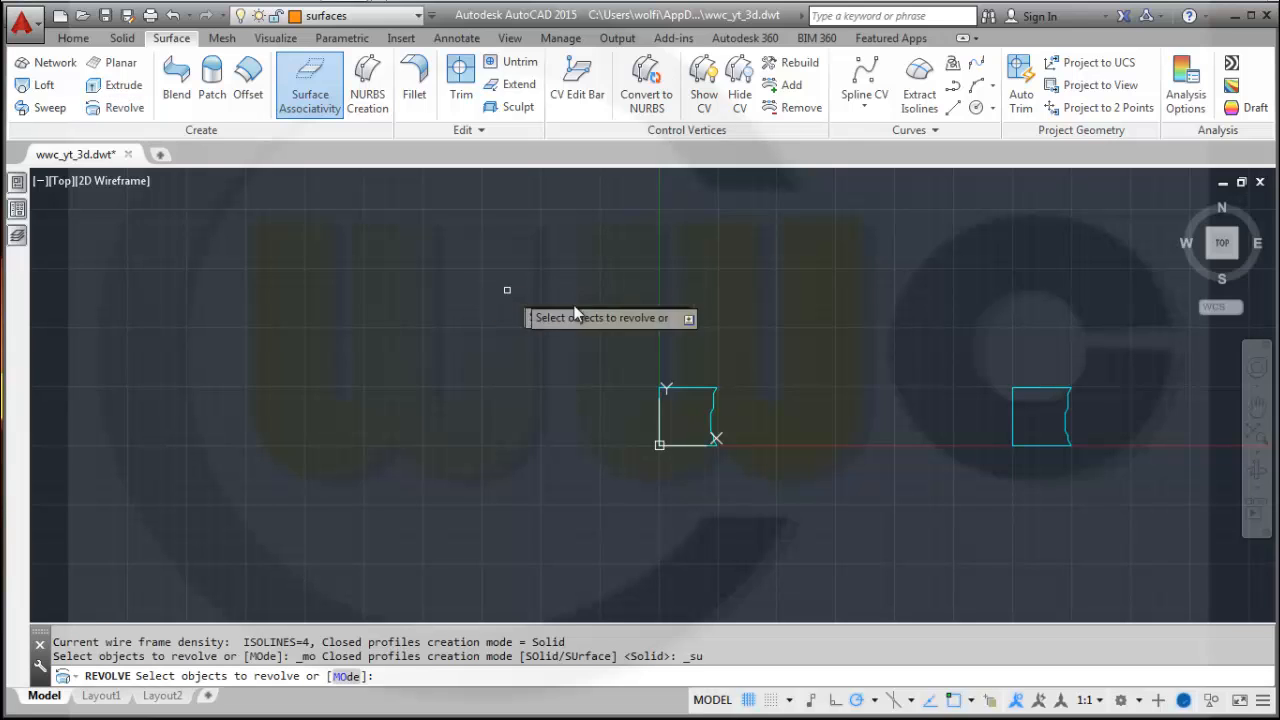
scroll(733, 418, "up", 4)
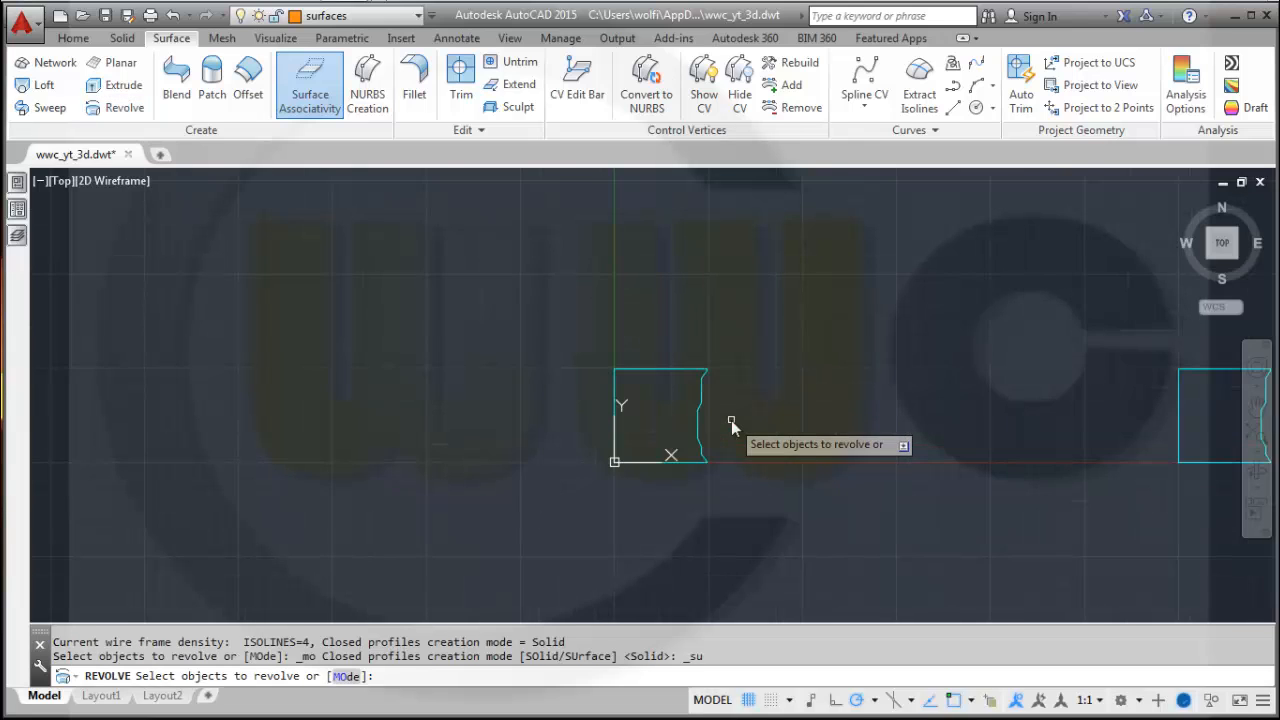
left_click(655, 310)
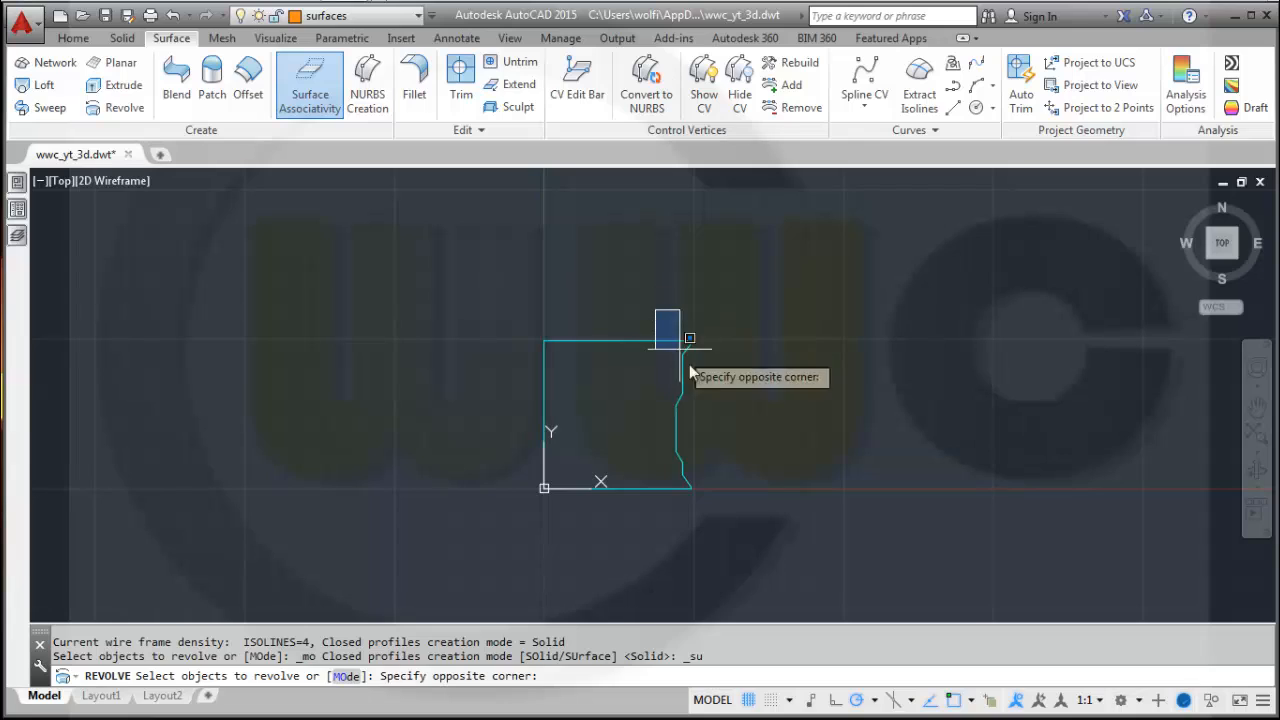
left_click(738, 530)
right_click(762, 478)
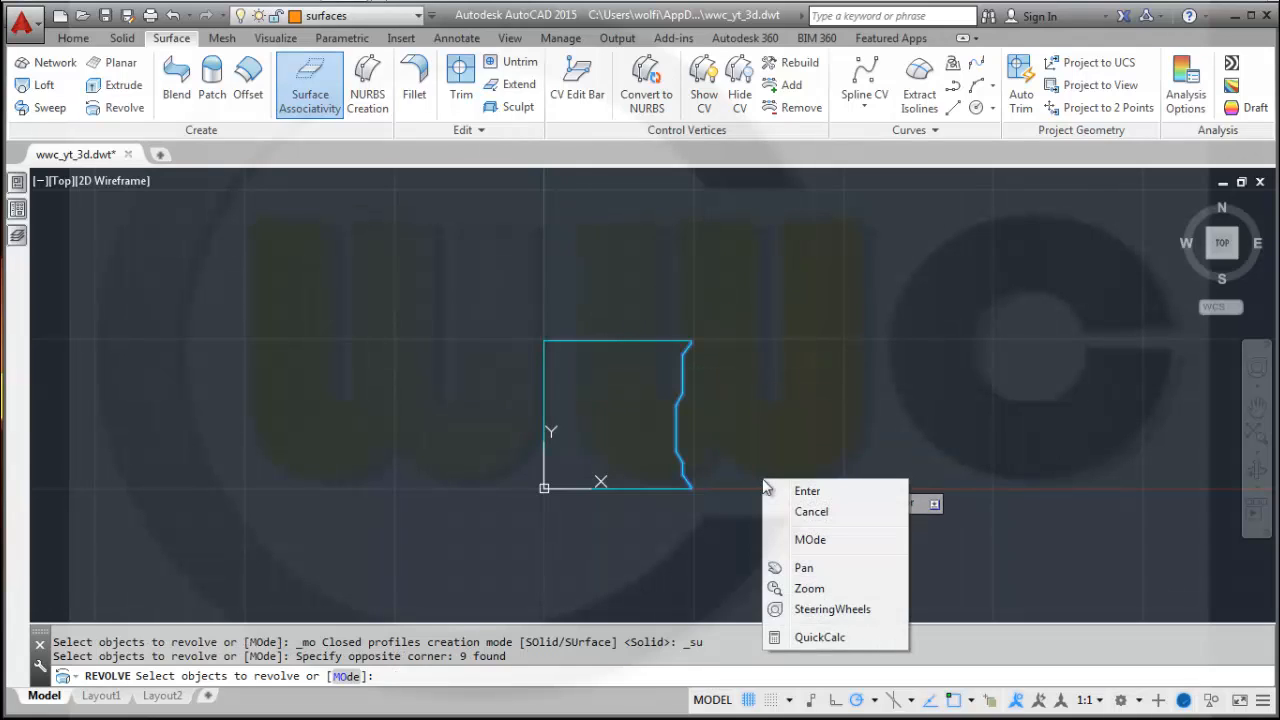
left_click(800, 491)
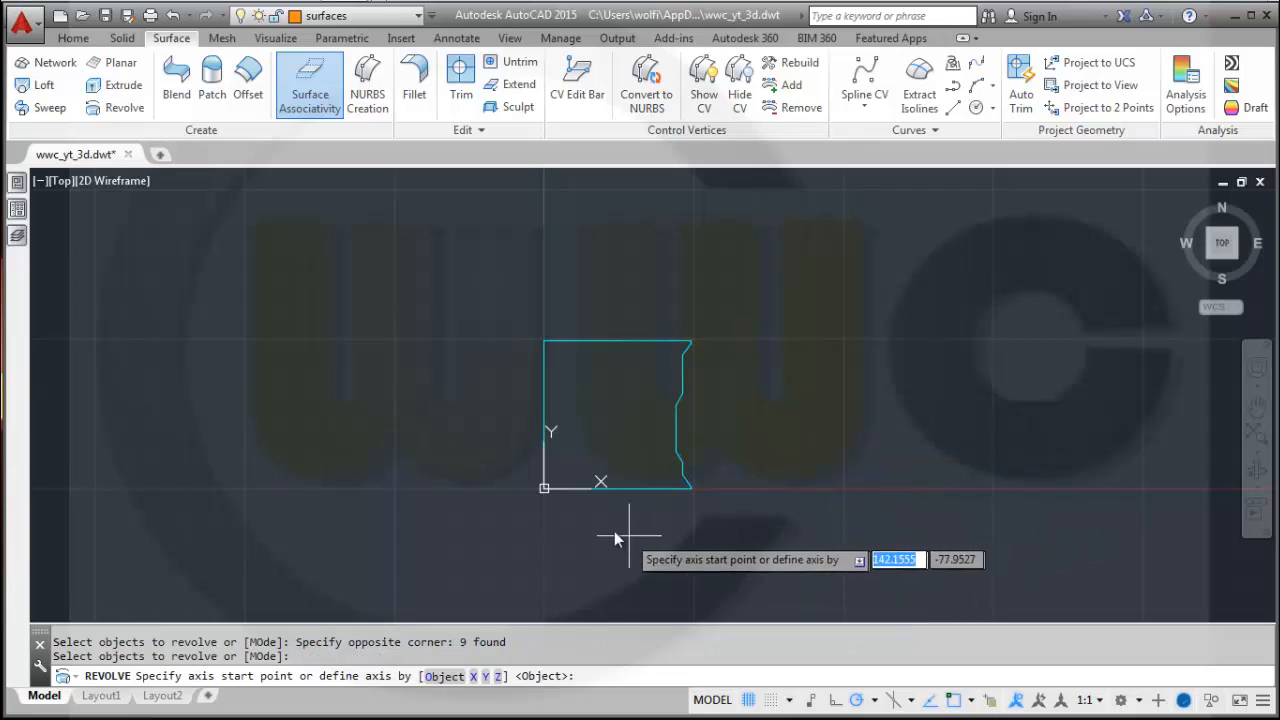
left_click(544, 488)
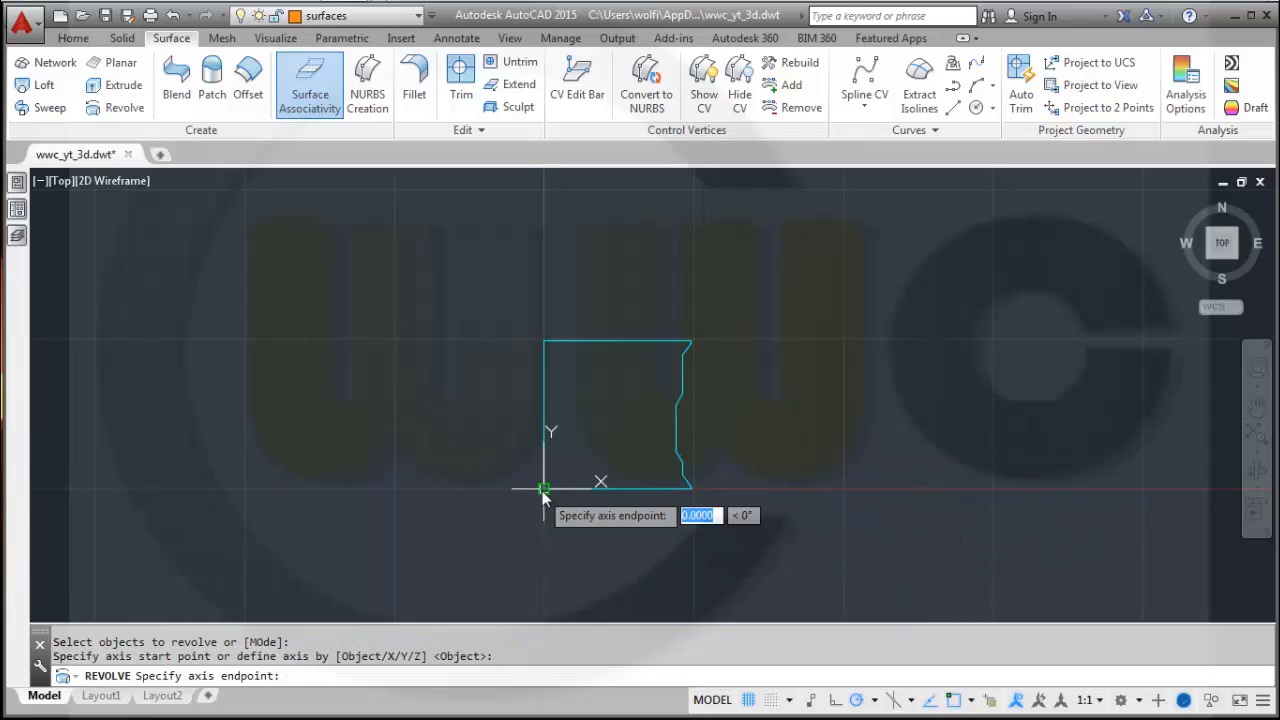
left_click(548, 345)
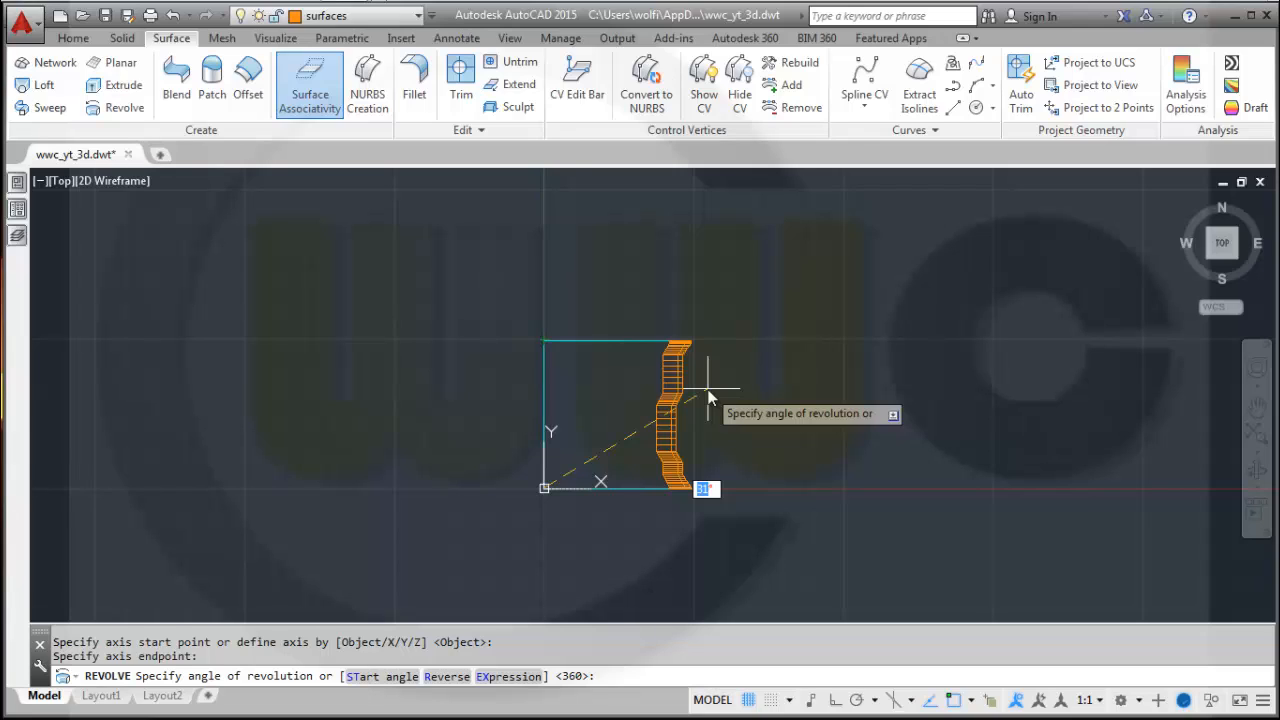
key("Return")
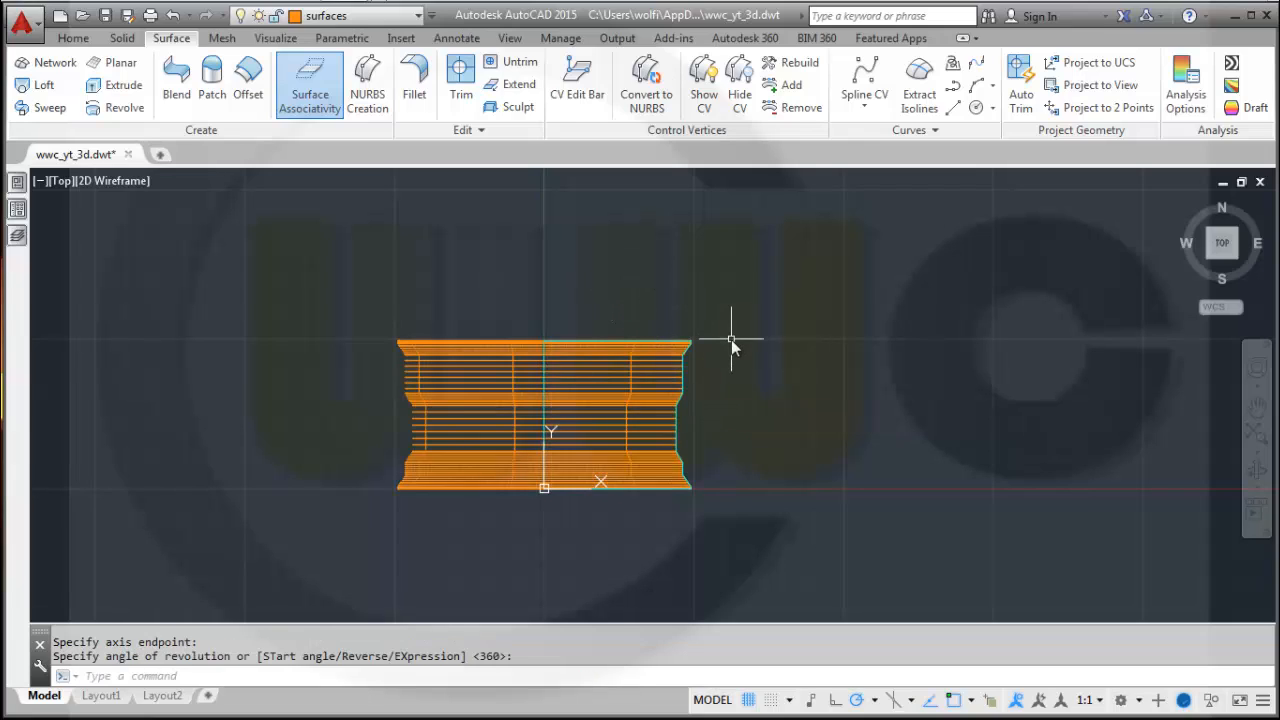
Switch the visual style of the orbited 3D view to Realistic.
middle_click_drag(565, 298, 270, 260, "shift")
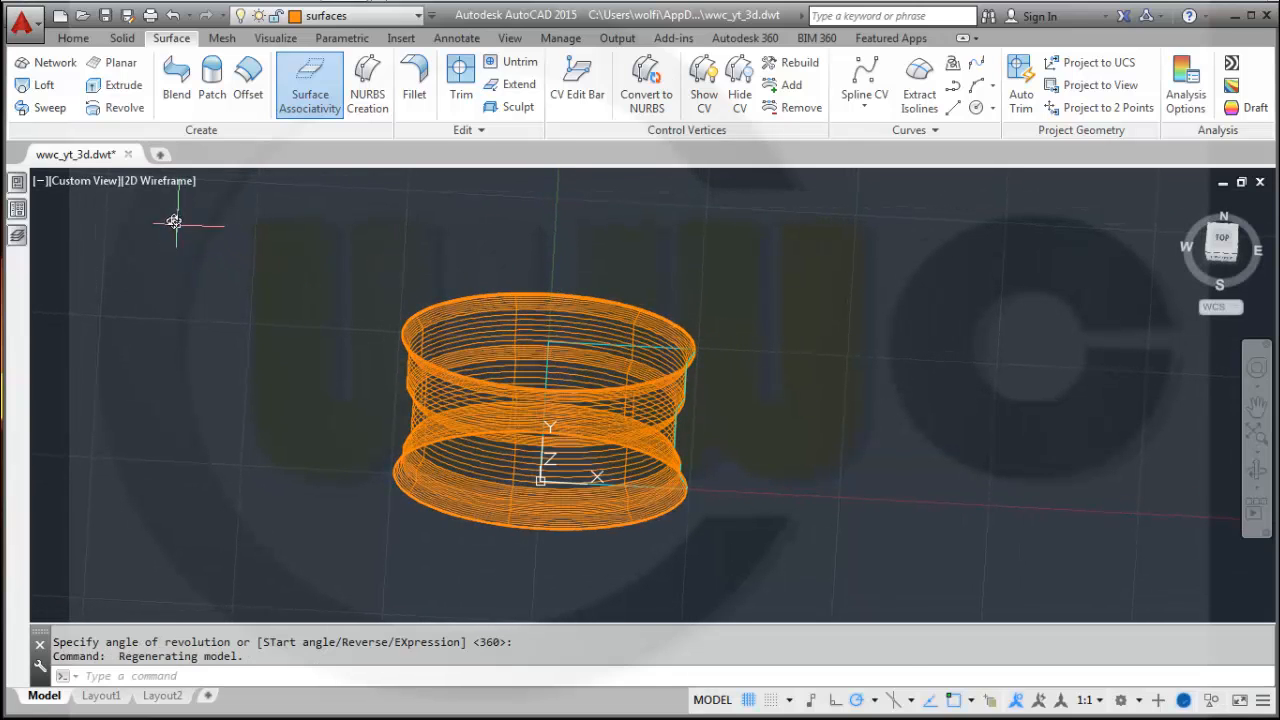
left_click(163, 183)
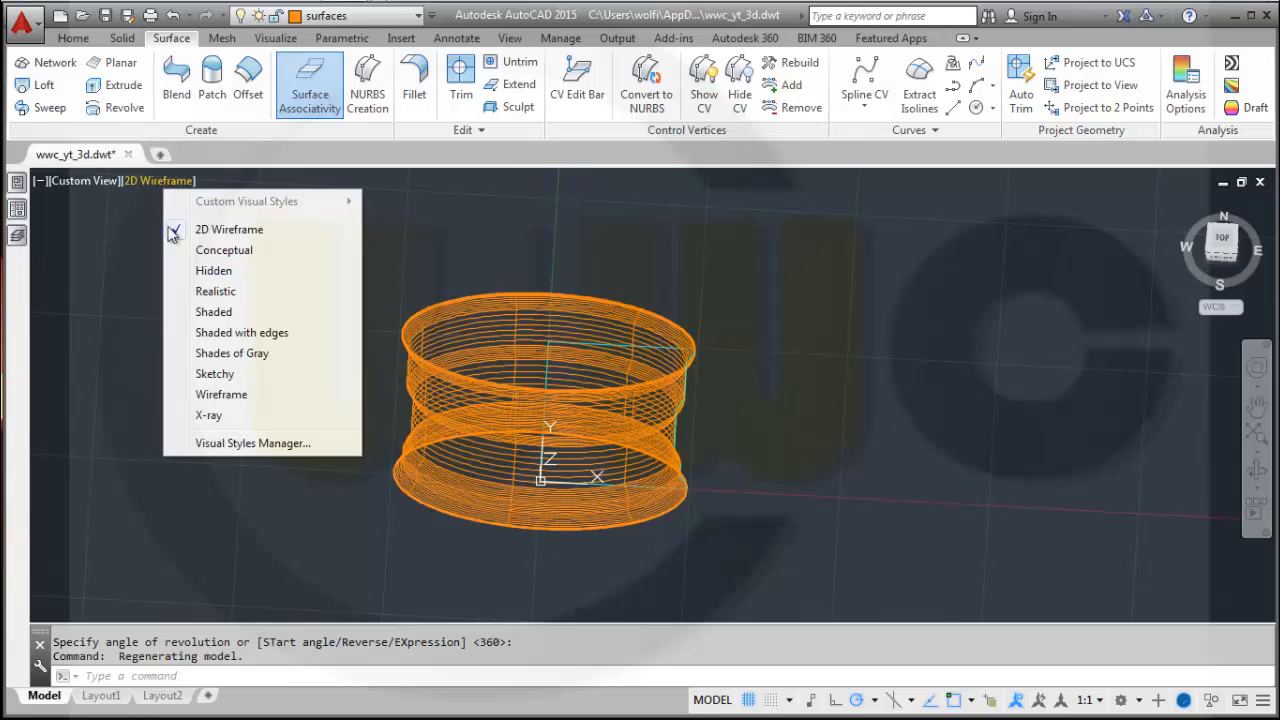
left_click(215, 291)
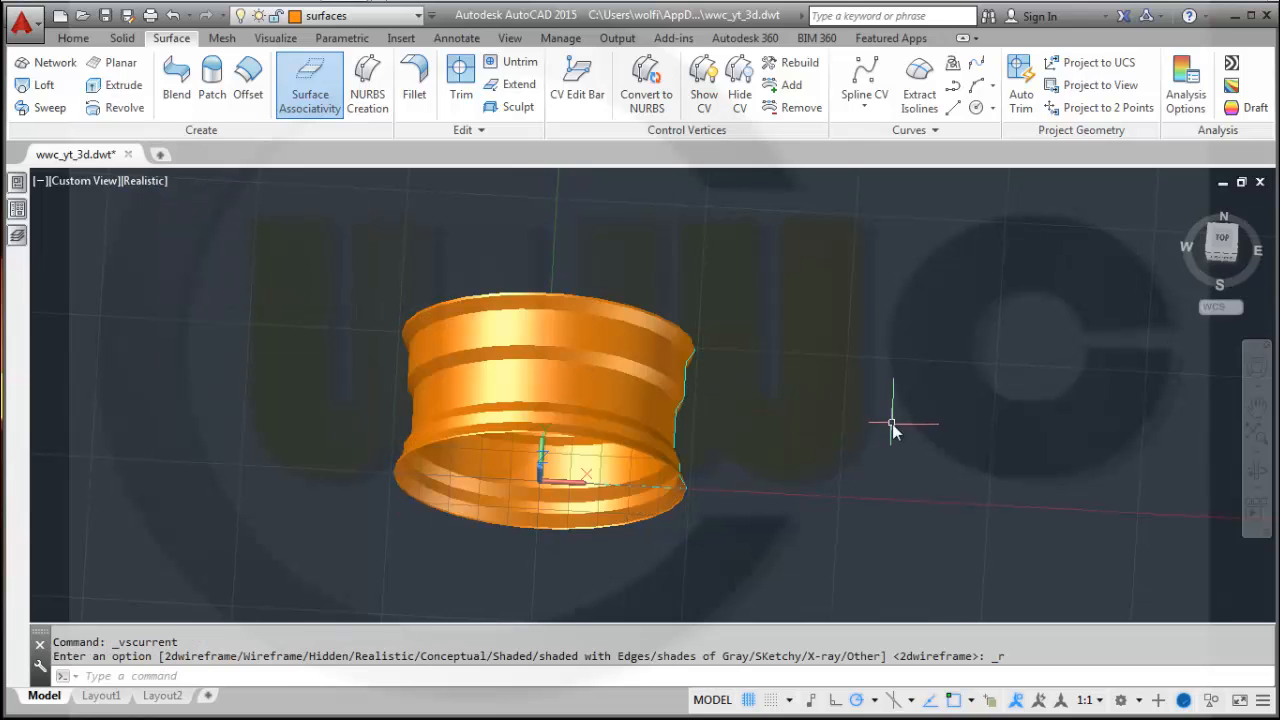
Make solid the current layer.
middle_click_drag(730, 373, 771, 409, "shift")
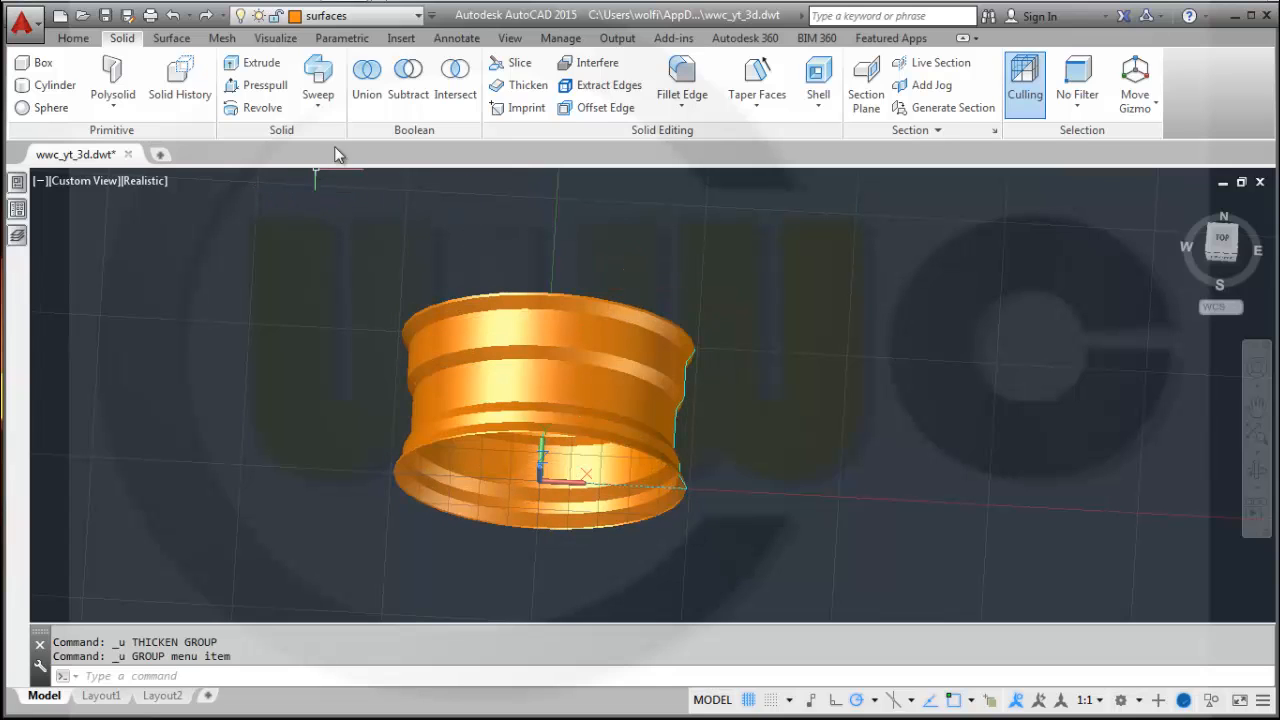
left_click(326, 16)
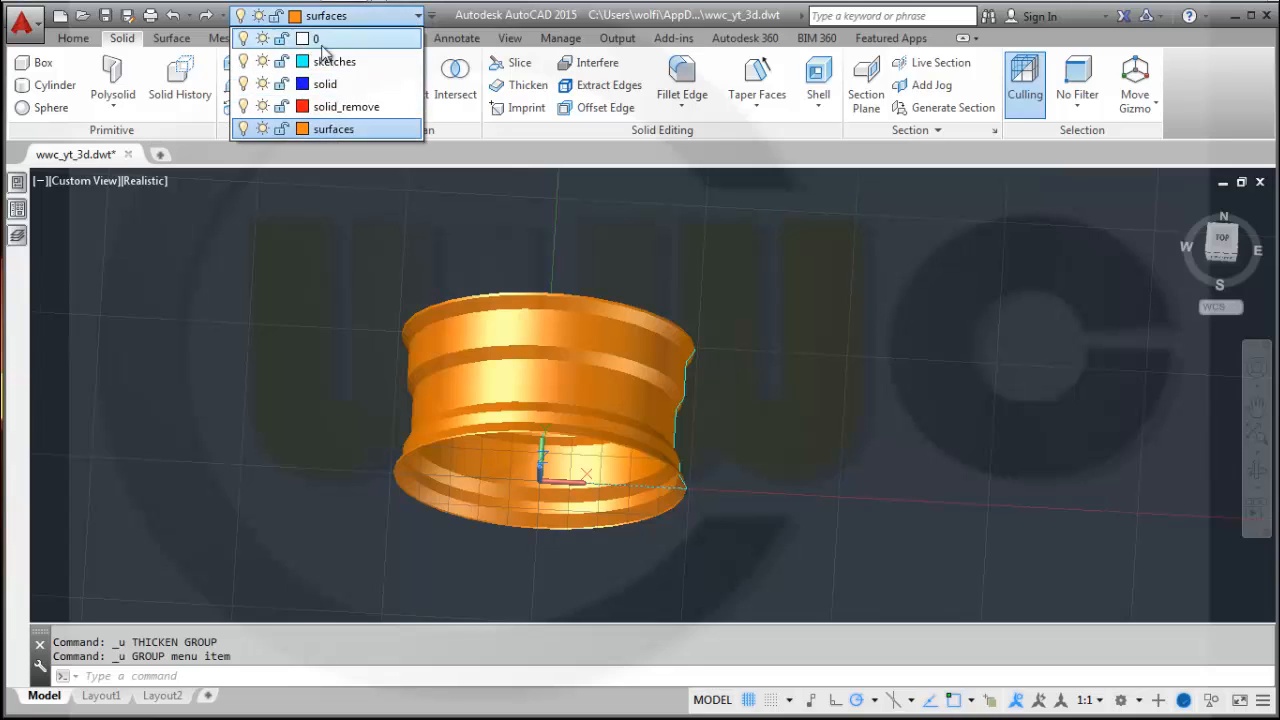
left_click(325, 84)
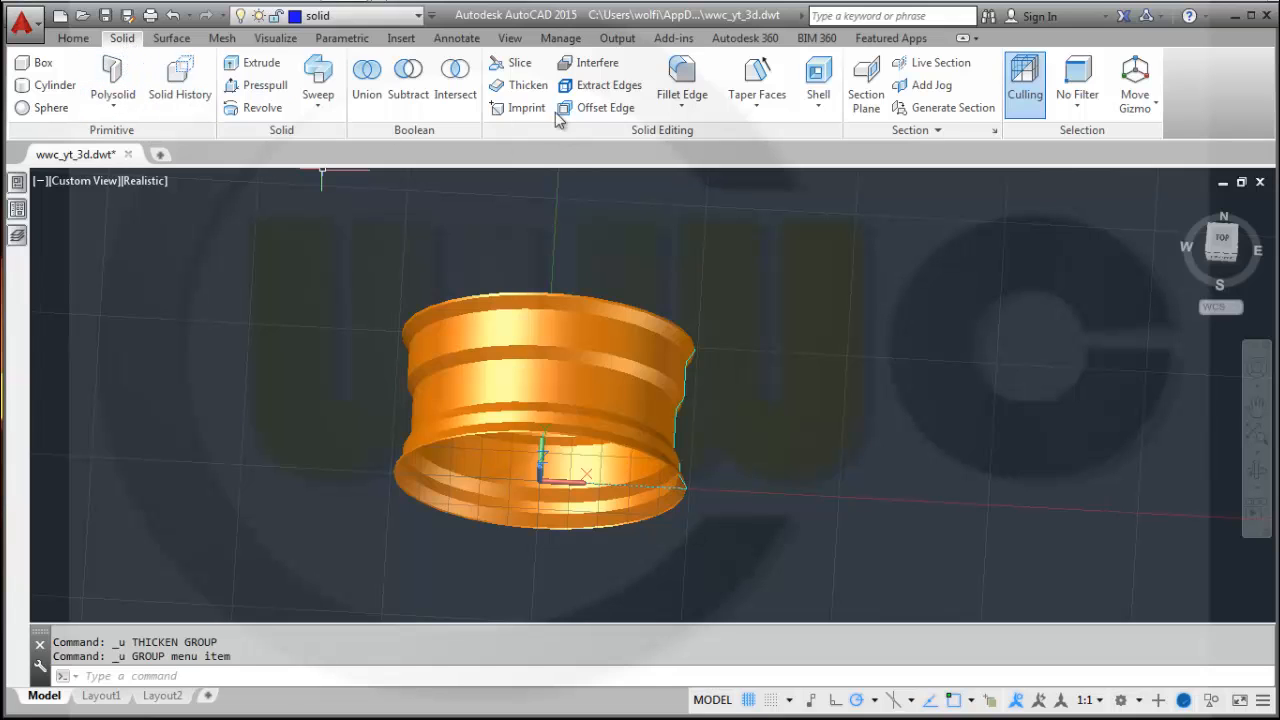
Thicken the revolved surface with a thickness of 5.
left_click(528, 85)
left_click(282, 218)
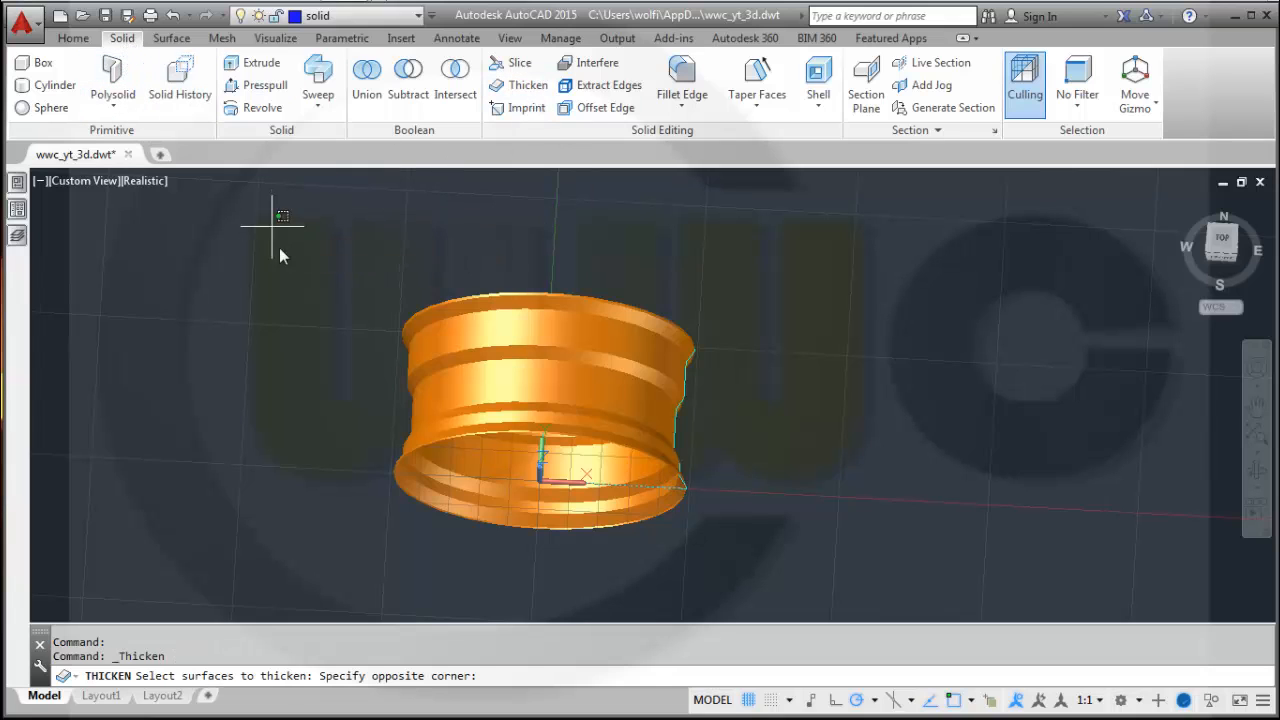
left_click(854, 567)
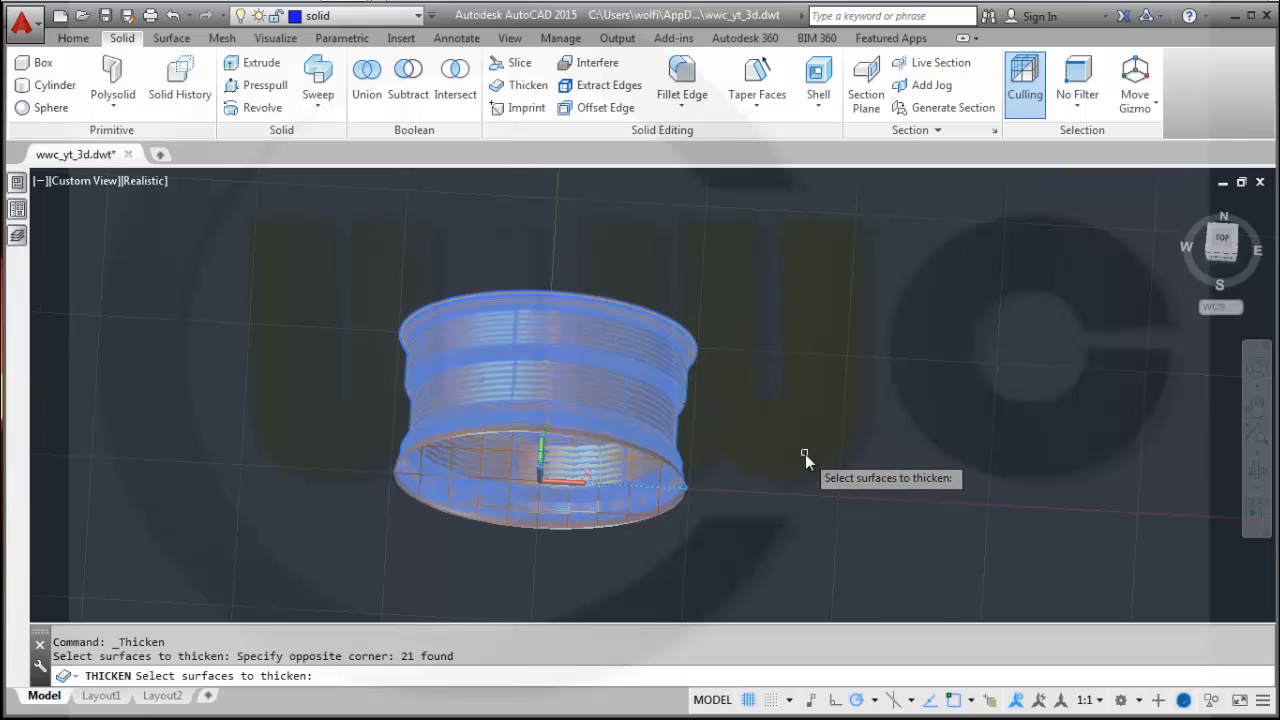
key("Return")
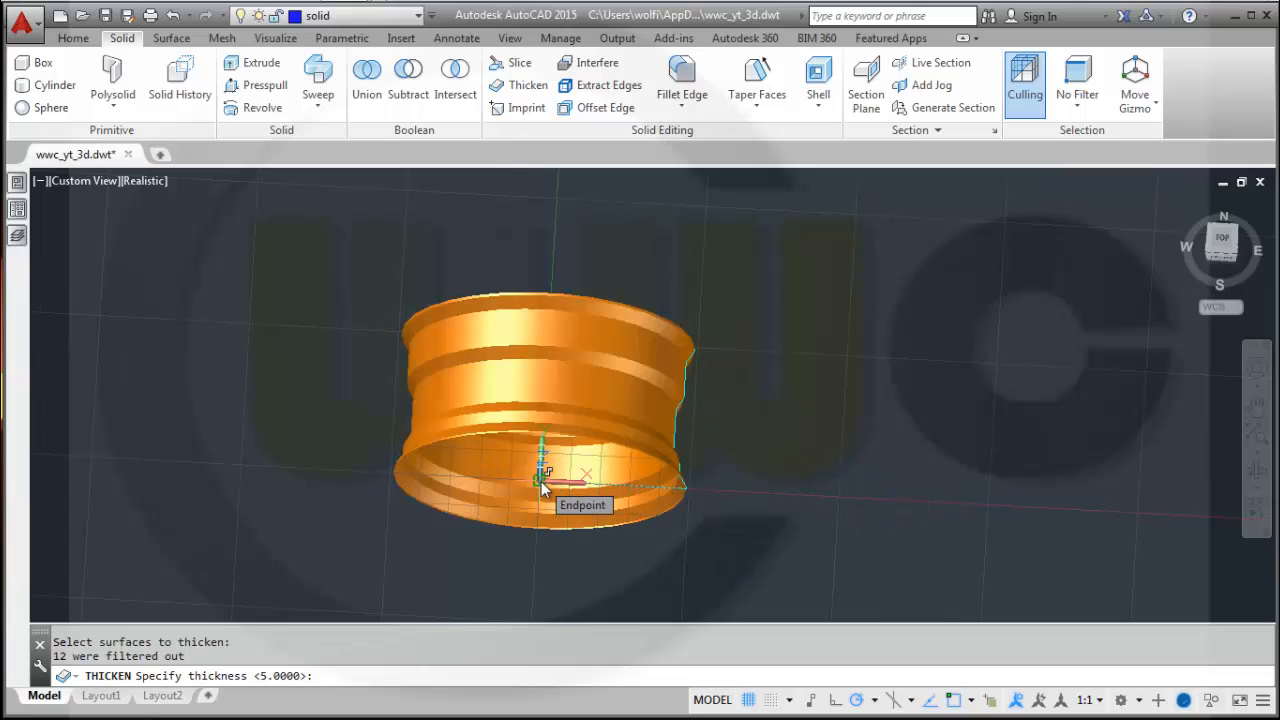
type("5")
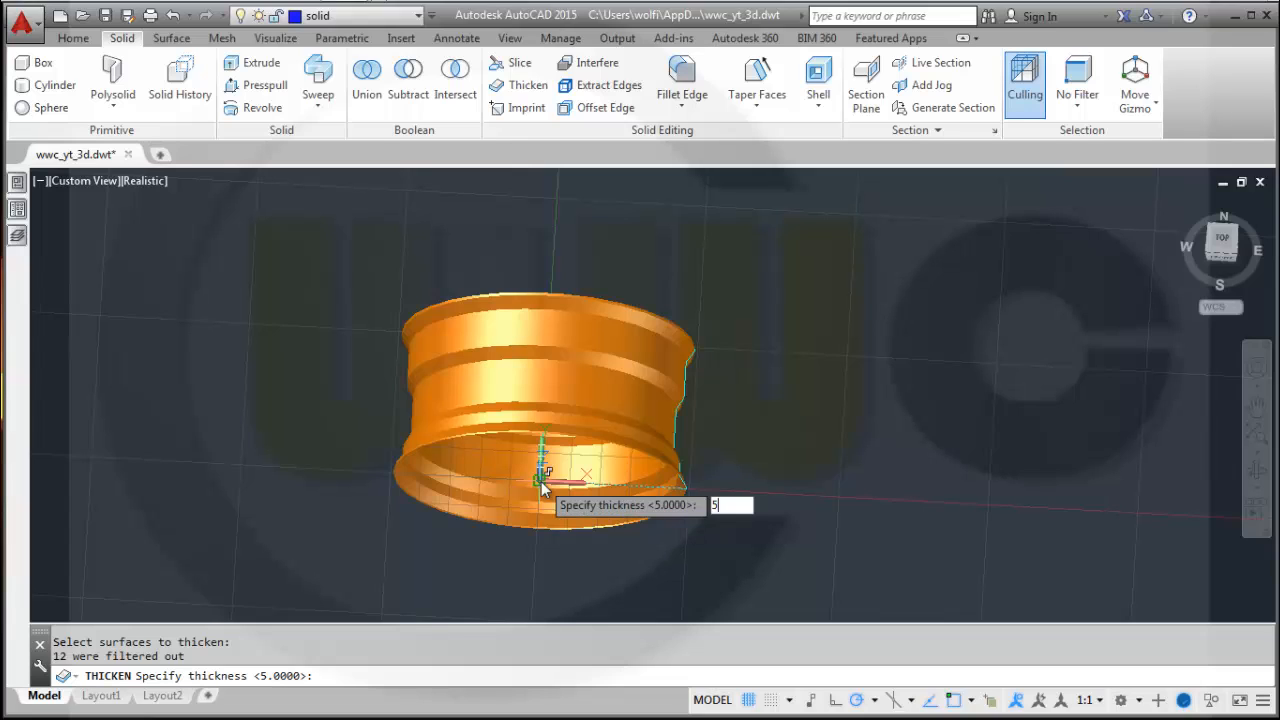
key("Return")
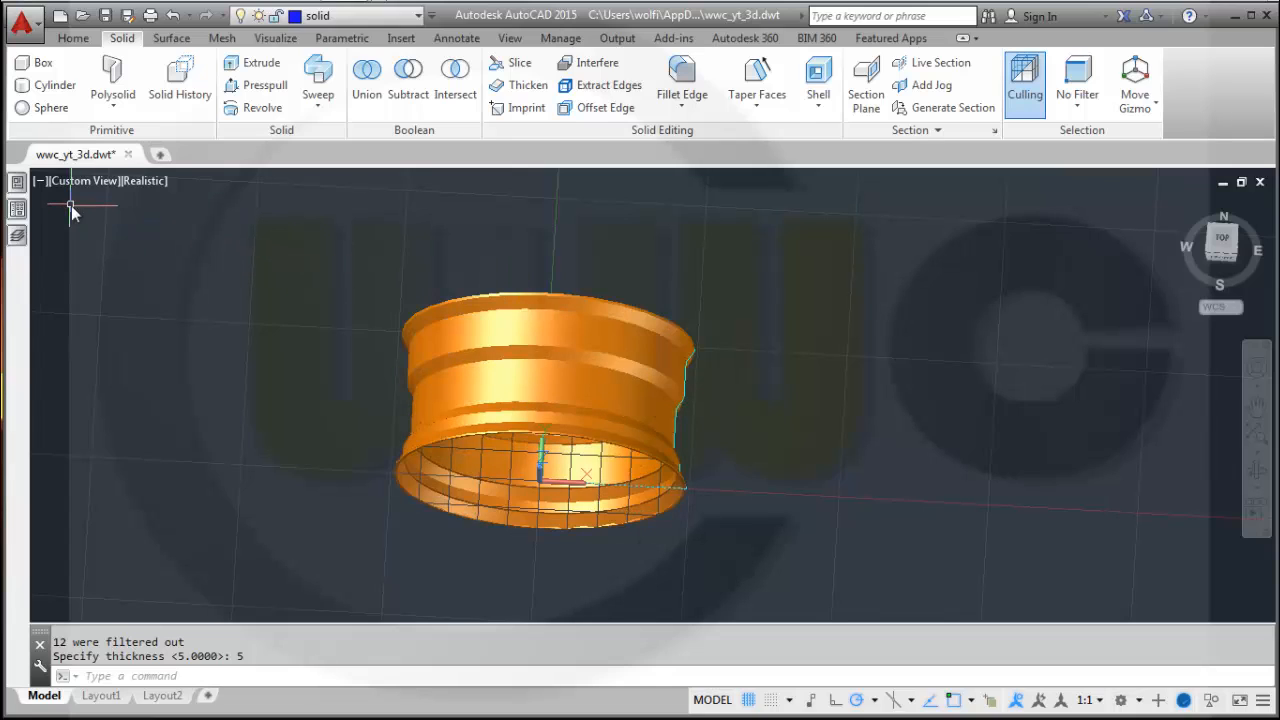
Select the thickened object and inspect its properties.
left_click(490, 329)
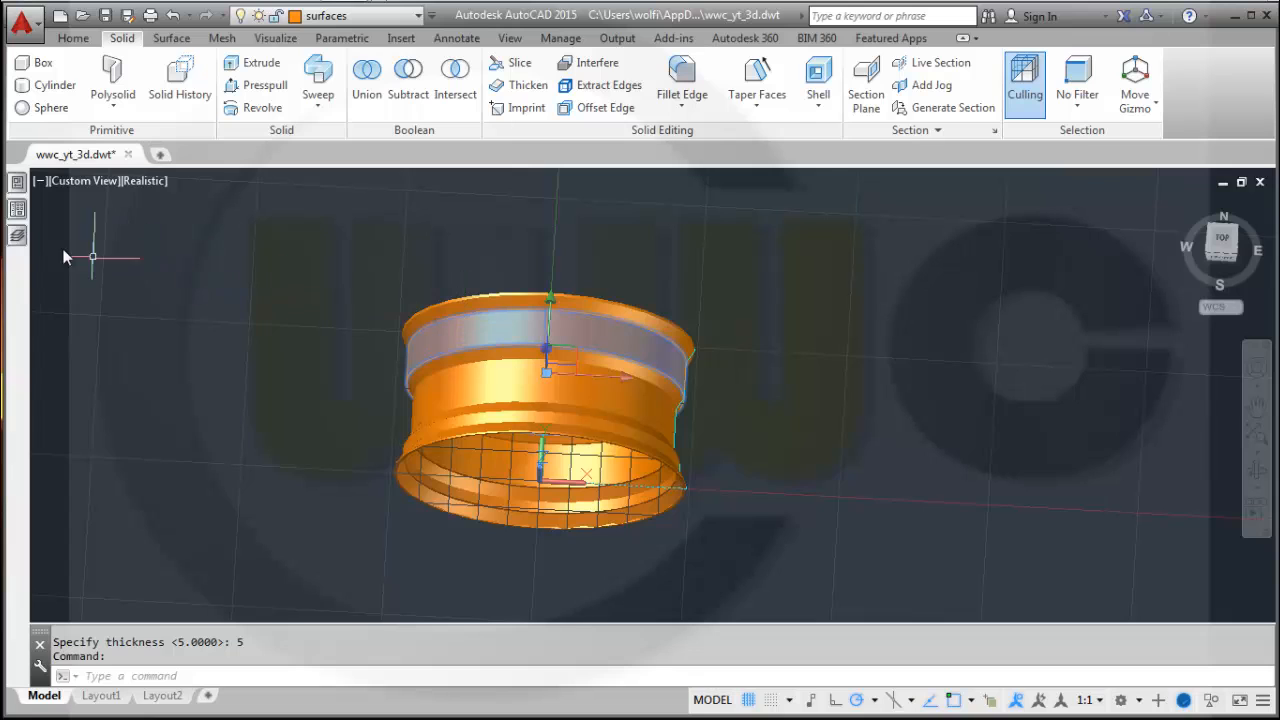
mouse_move(30, 245)
mouse_move(20, 190)
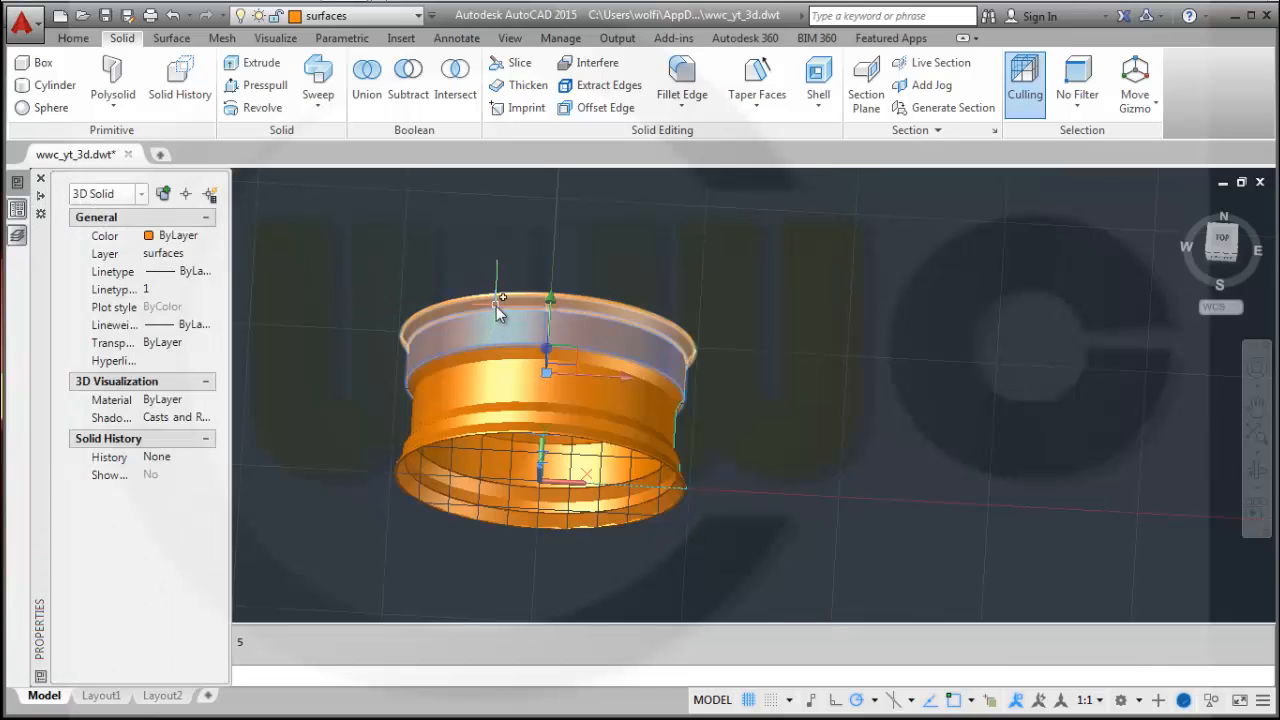
key("Escape")
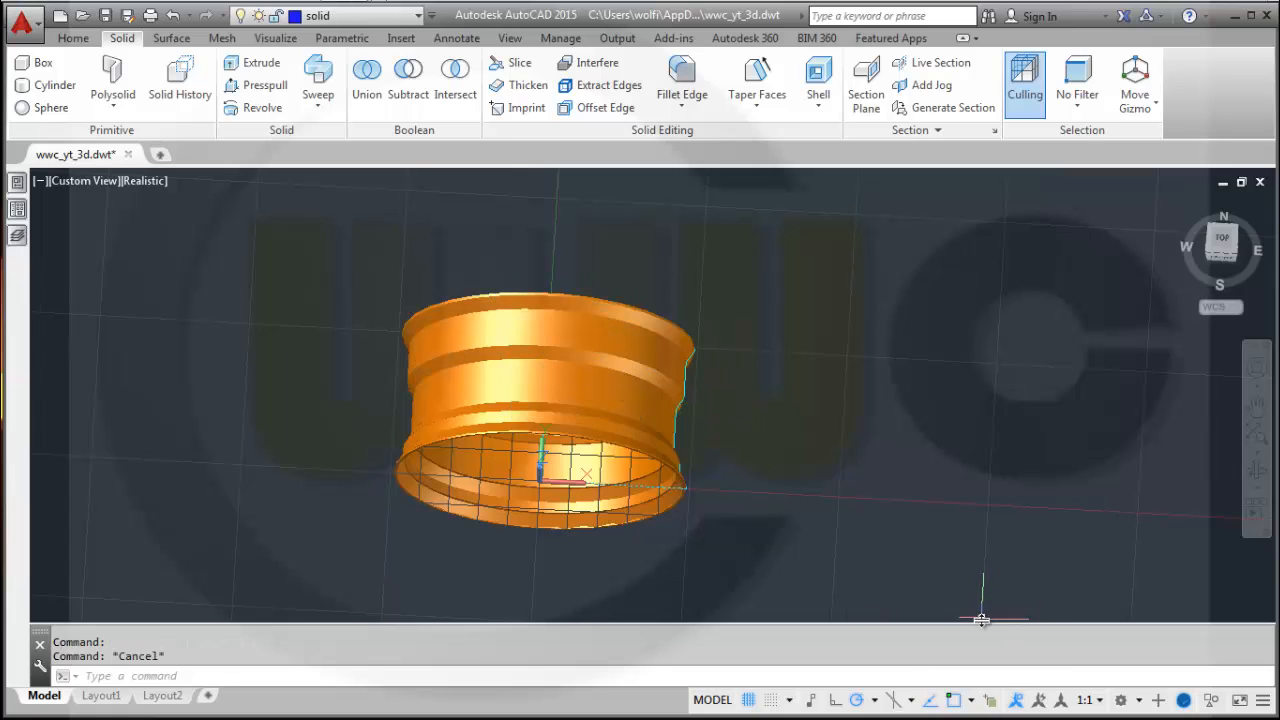
Turn on selection cycling and pick among the overlapping objects at the rim.
left_click(991, 701)
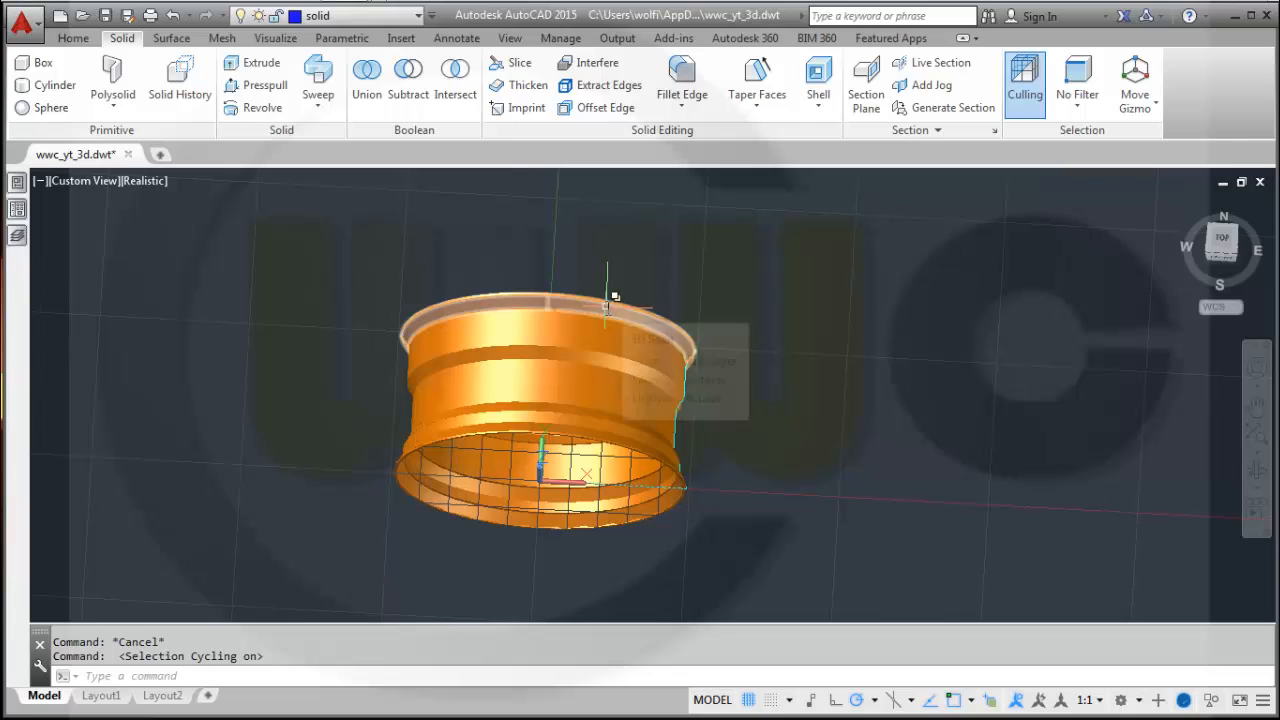
left_click(607, 305)
left_click(660, 374)
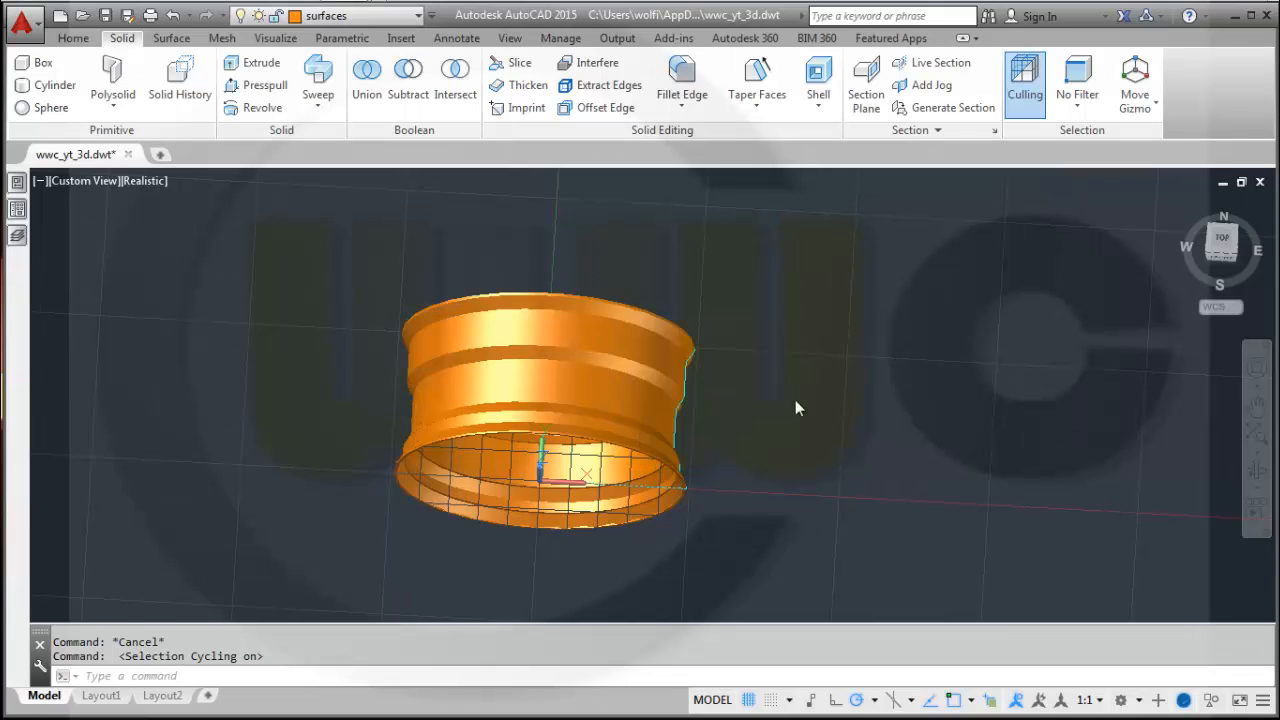
key("Escape")
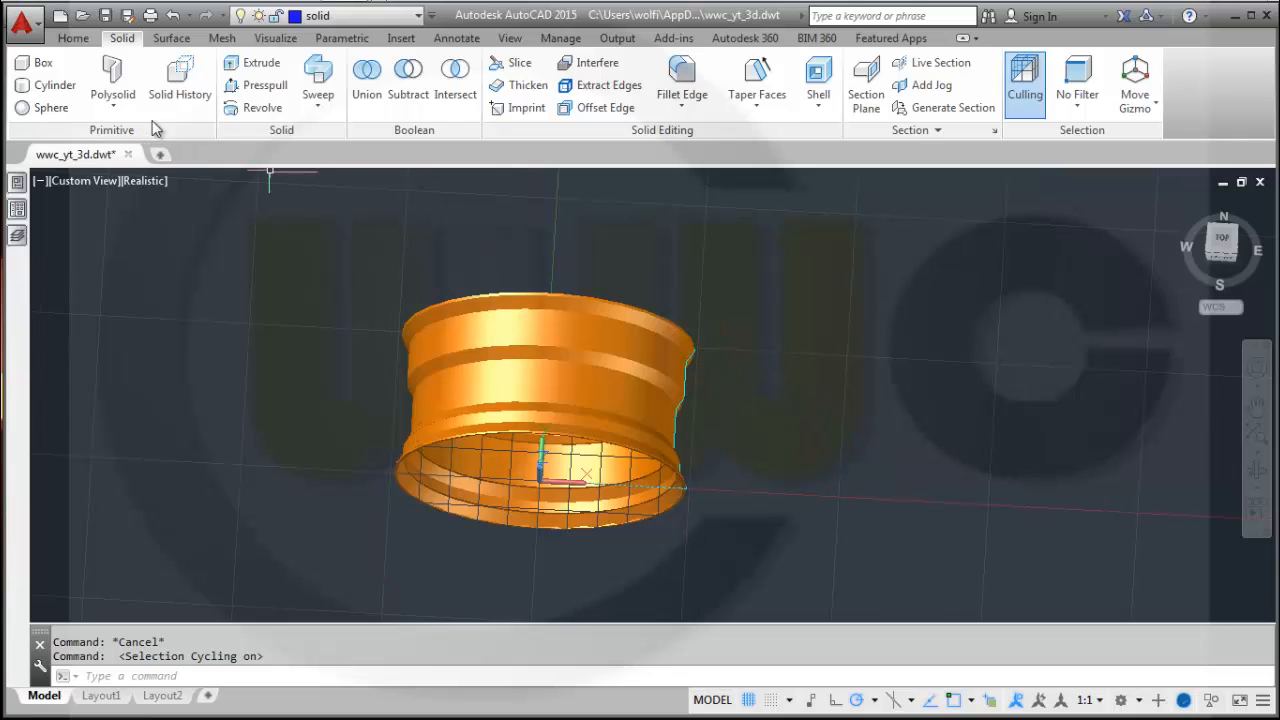
Try to move all objects in a selection window onto the solid layer.
left_click(294, 241)
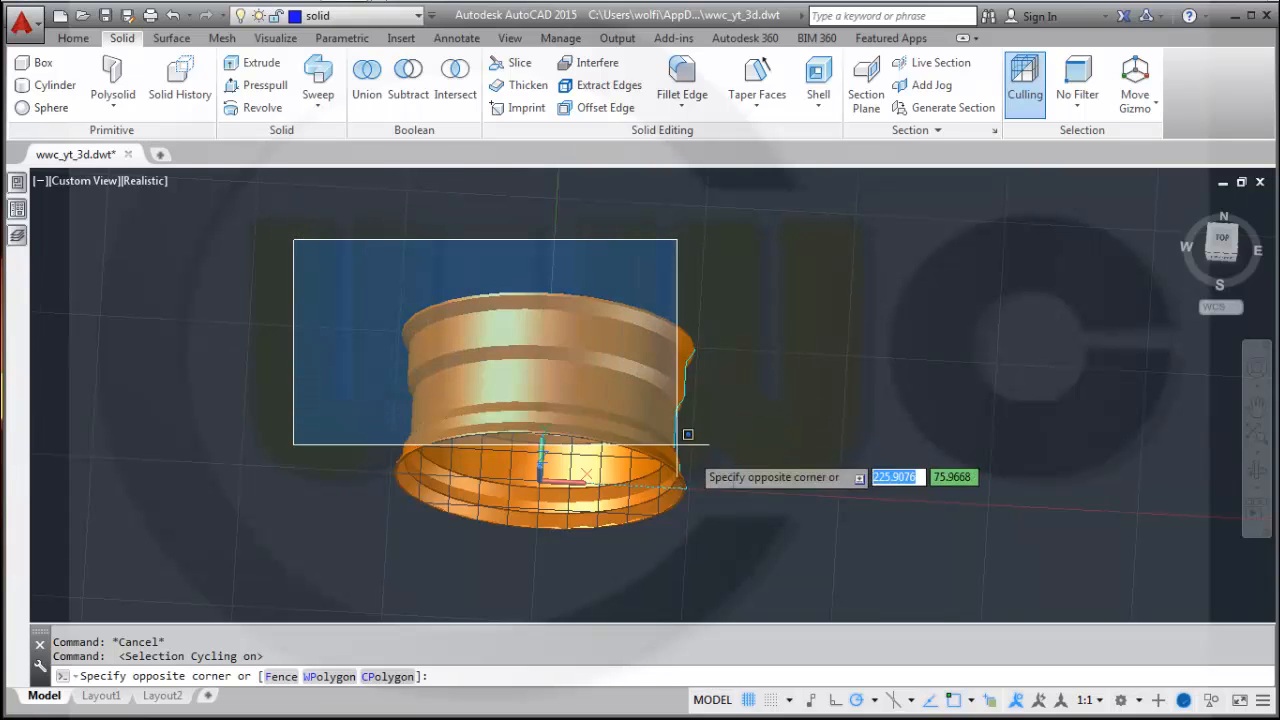
left_click(771, 512)
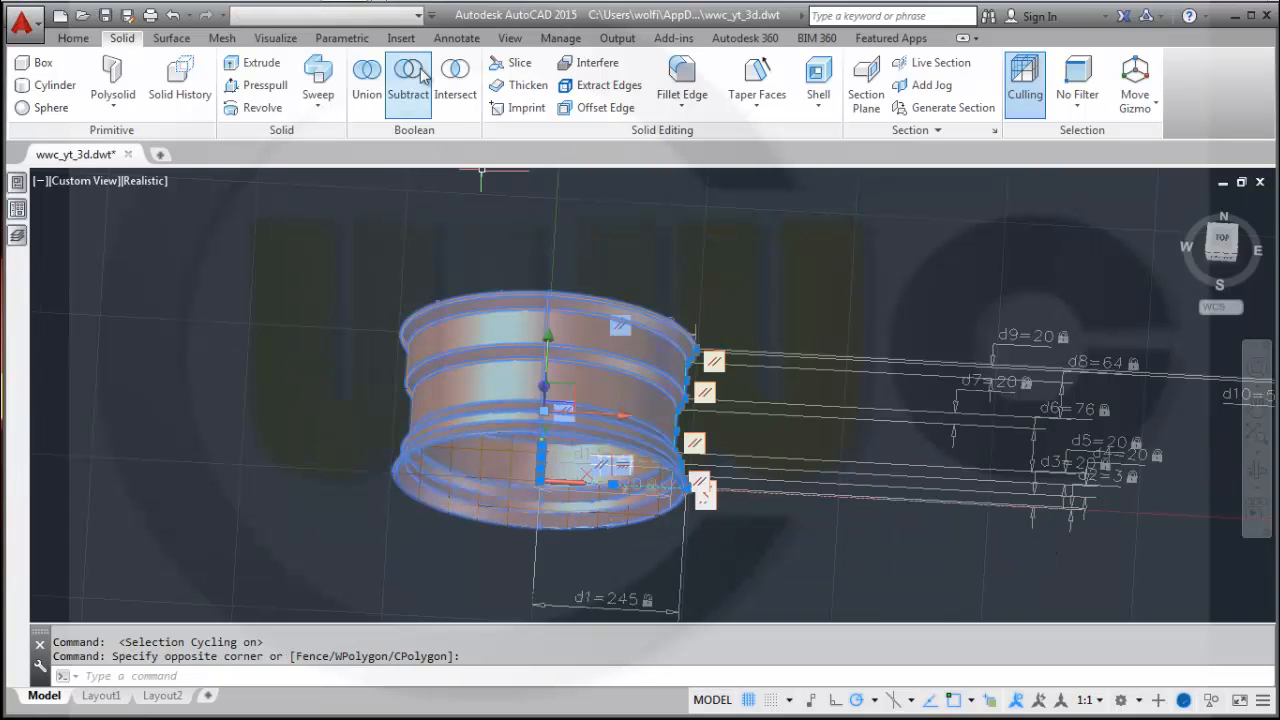
left_click(417, 15)
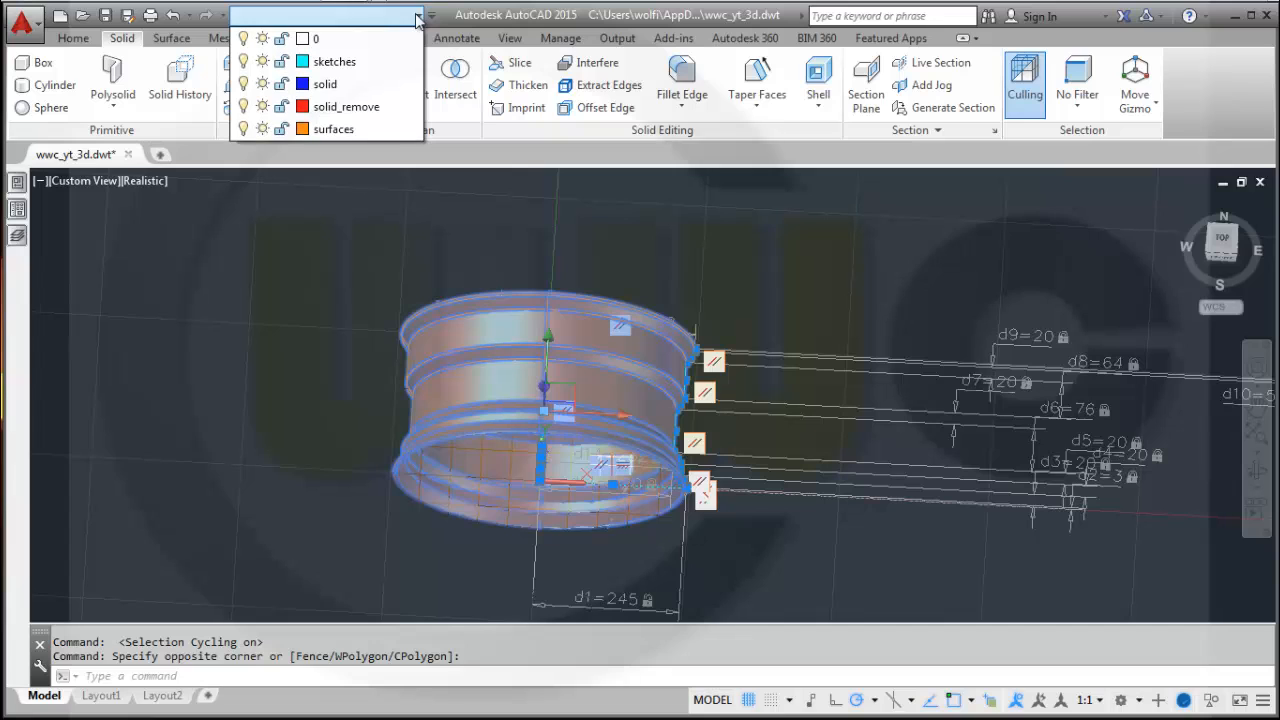
left_click(325, 83)
key("Escape")
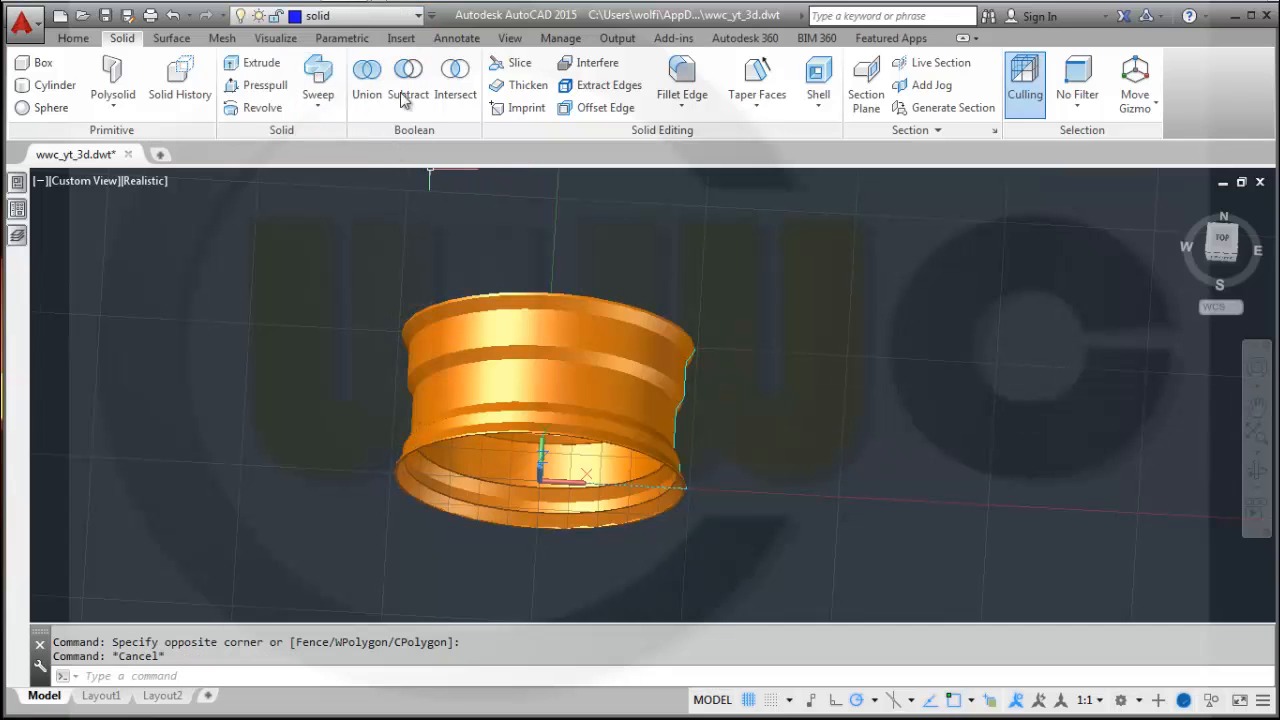
Turn off the sketches layer.
left_click(358, 16)
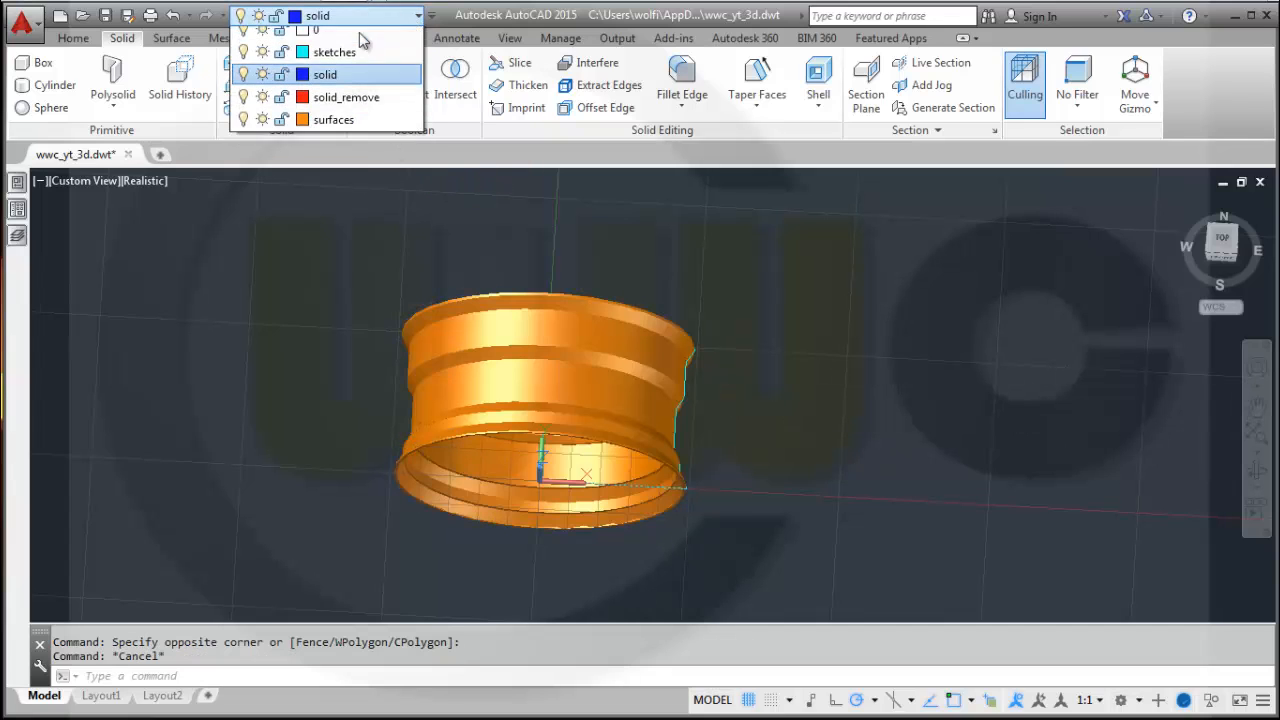
left_click(244, 61)
left_click(447, 193)
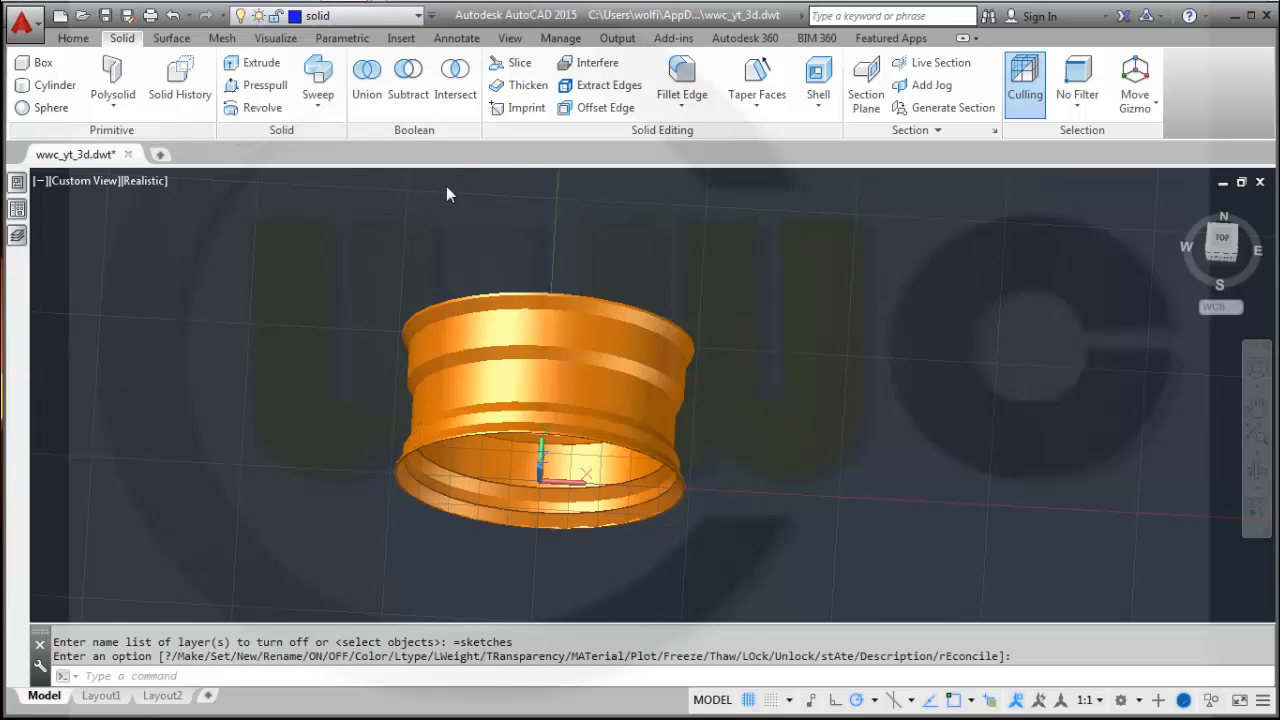
Move the revolved part selected with a window onto the solid layer.
left_click(311, 232)
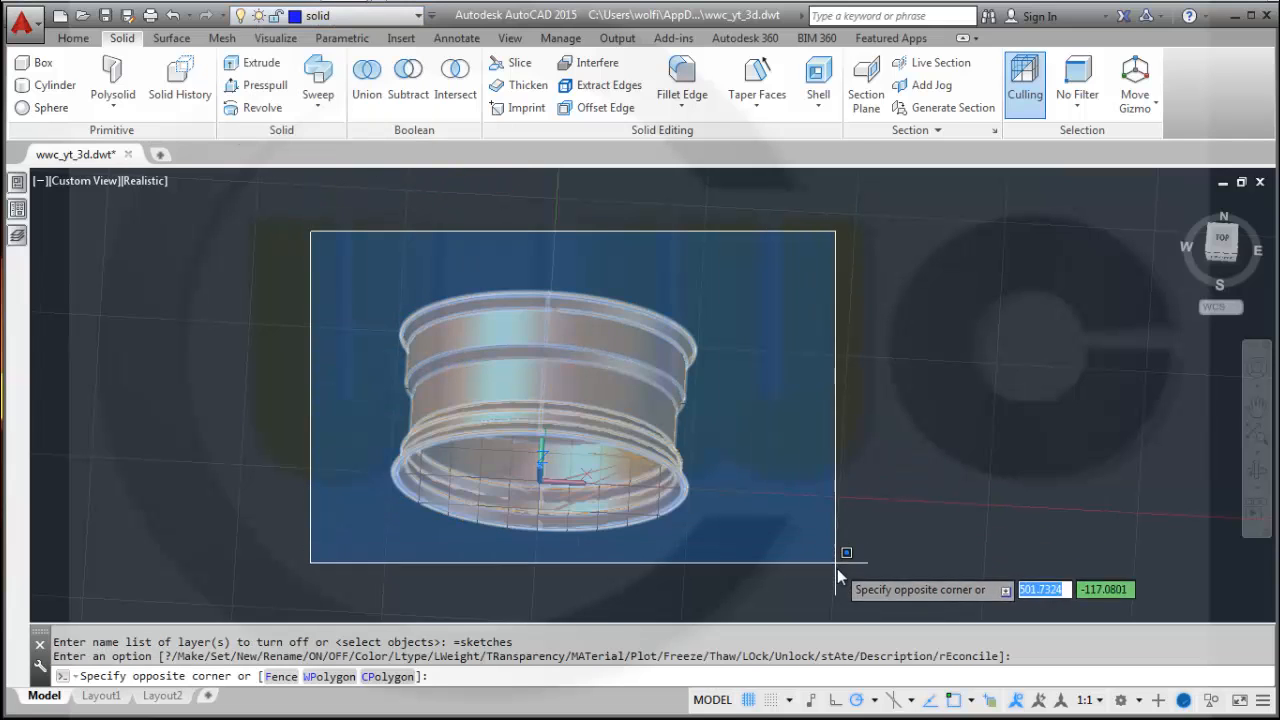
left_click(838, 556)
left_click(370, 15)
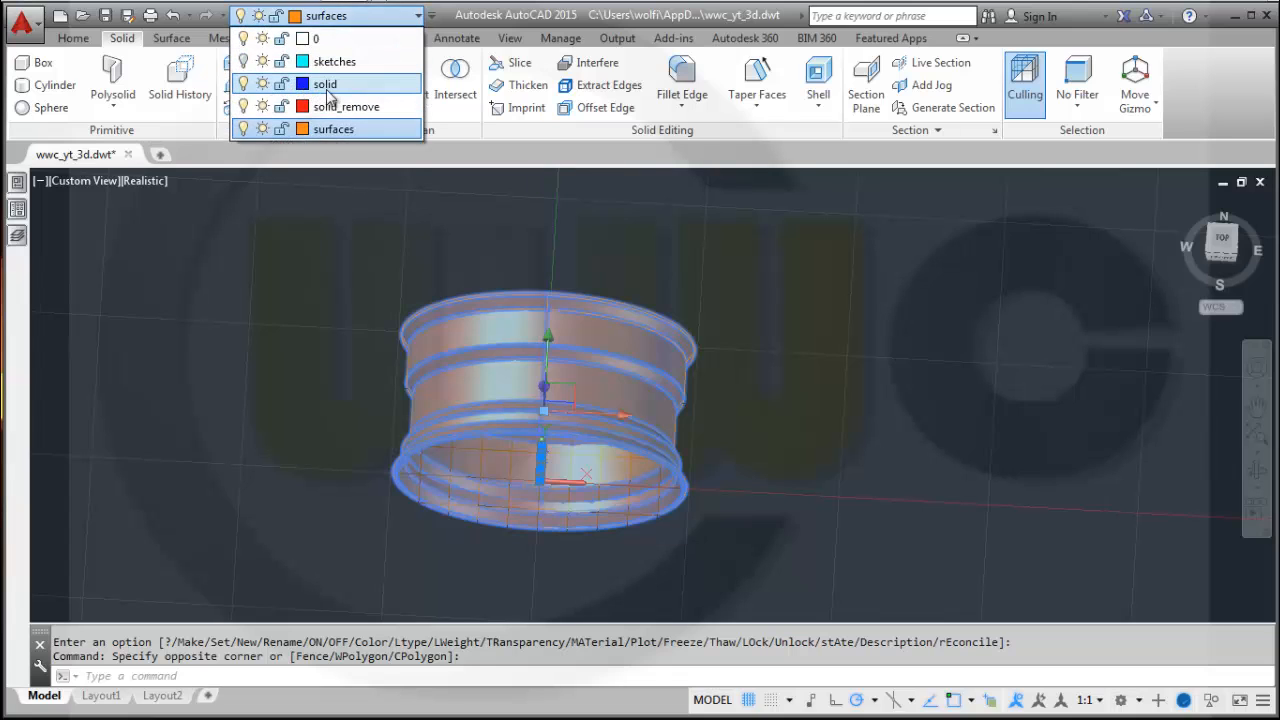
left_click(328, 88)
key("Escape")
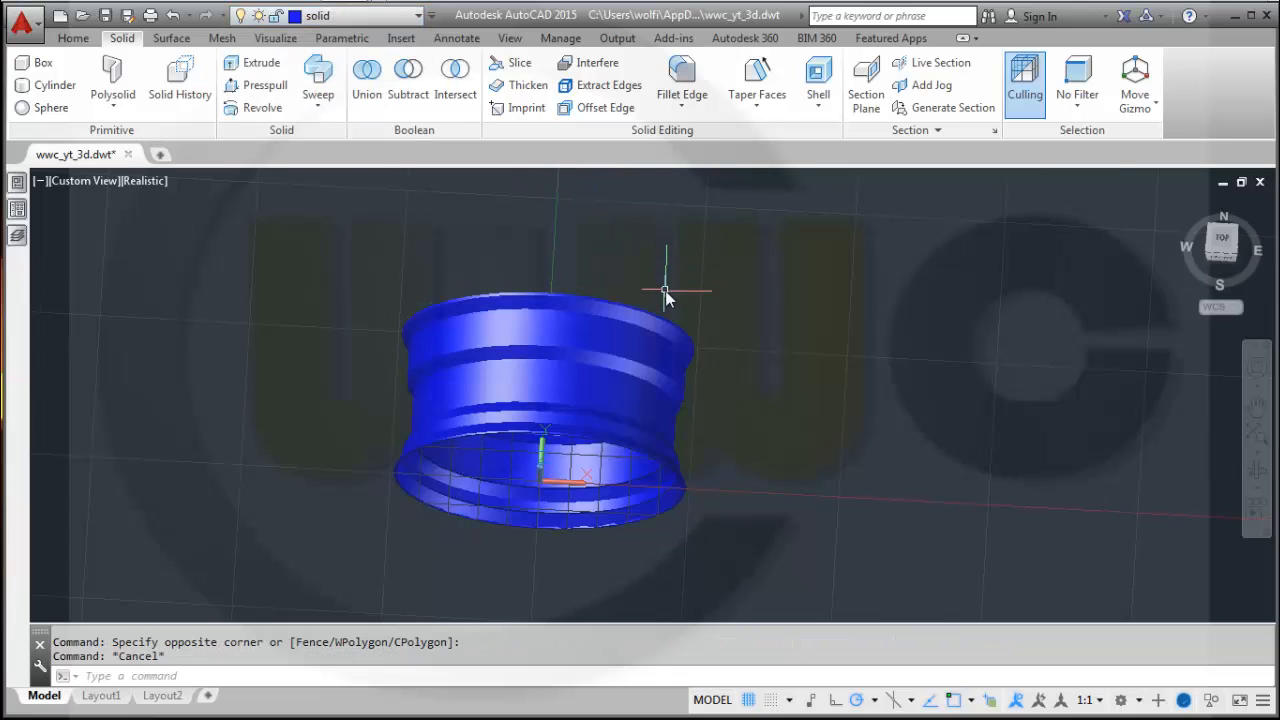
Turn the sketches layer back on.
left_click(420, 17)
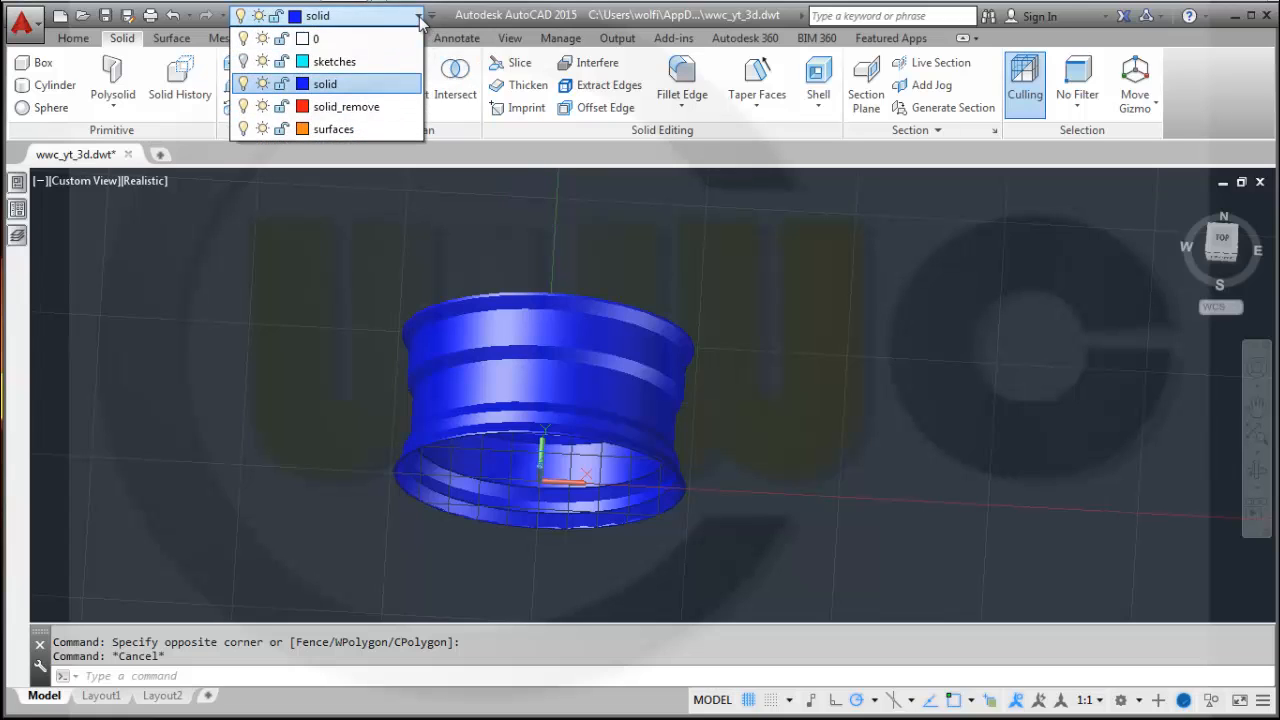
left_click(668, 280)
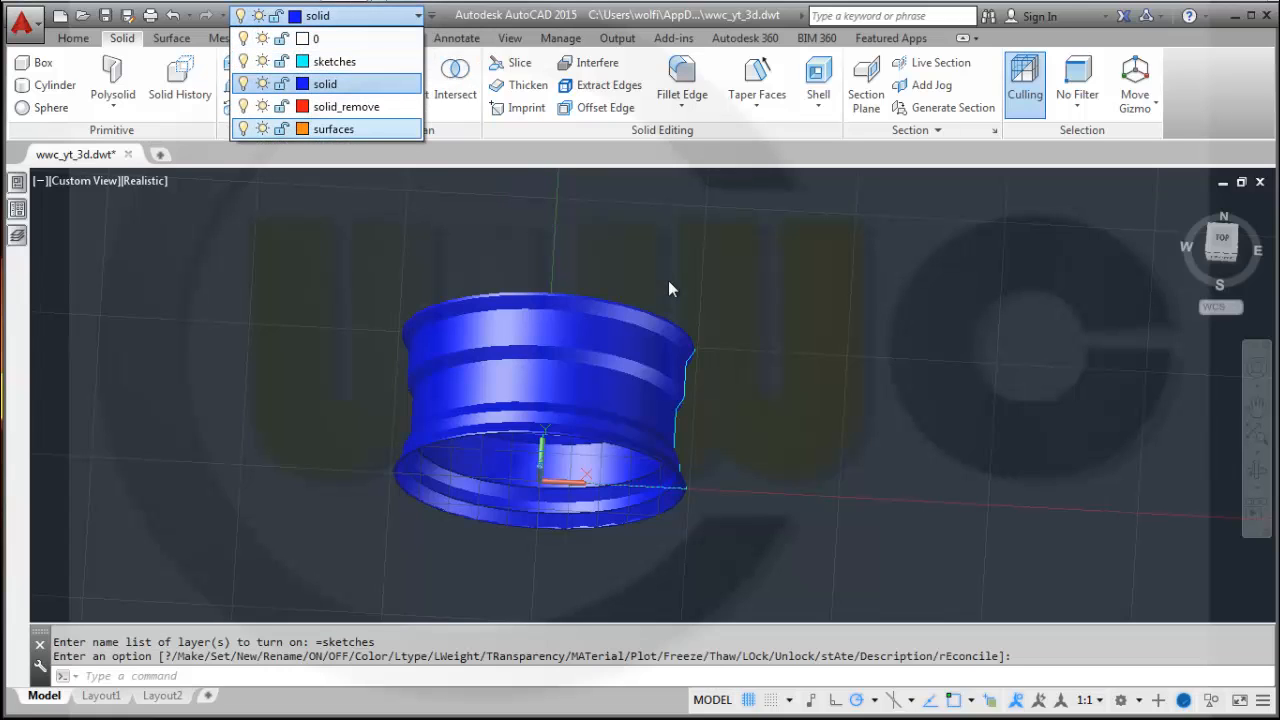
left_click(909, 355)
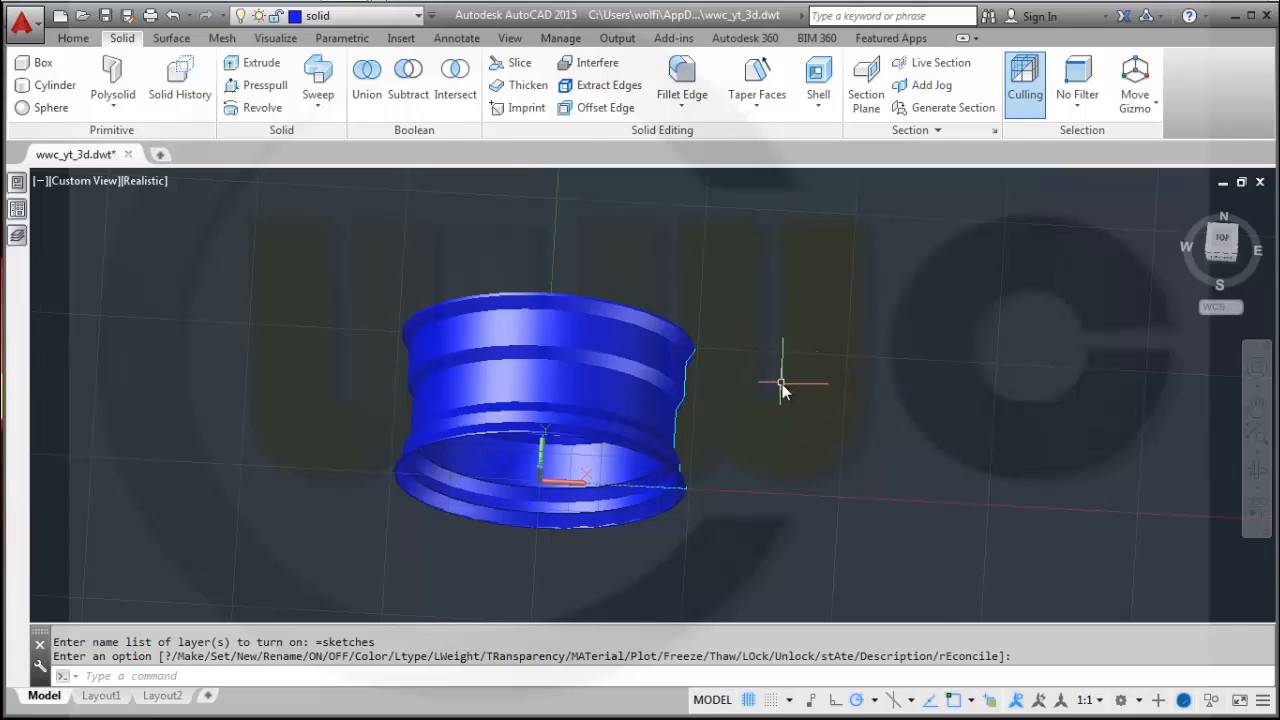
key("ctrl+z")
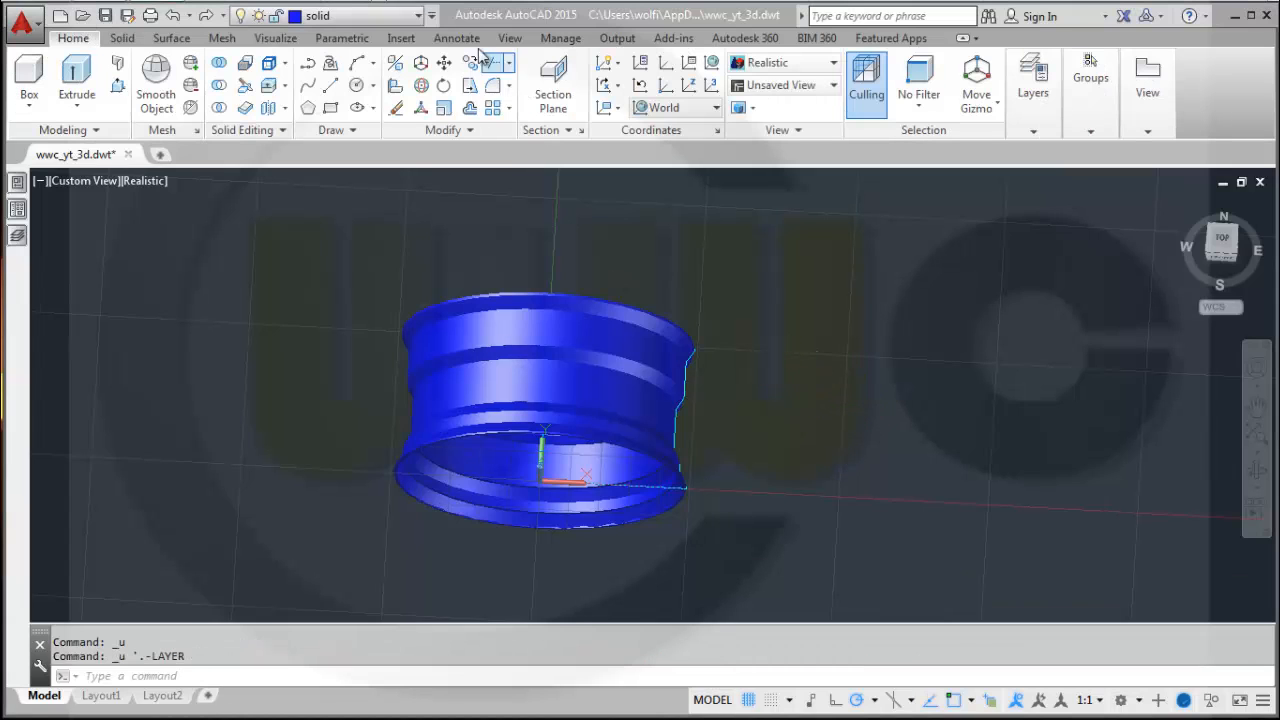
Make sketches the current layer and turn off the solid layer.
left_click(417, 20)
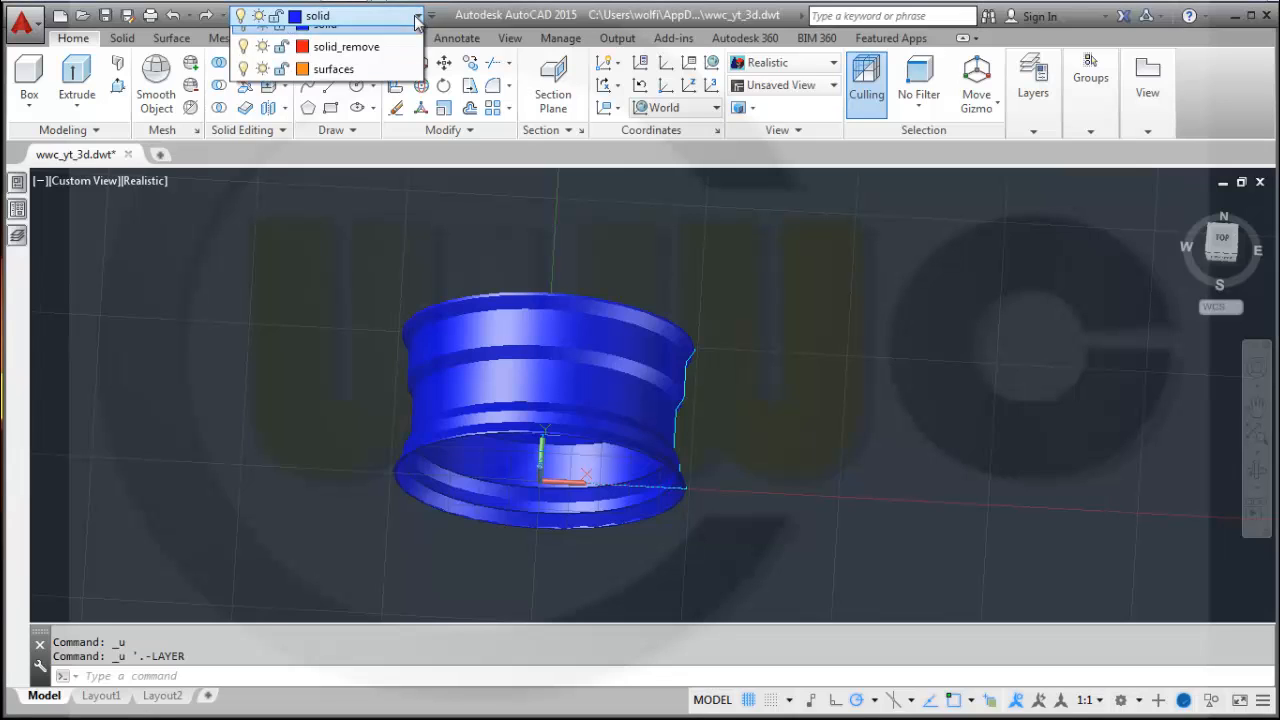
left_click(300, 59)
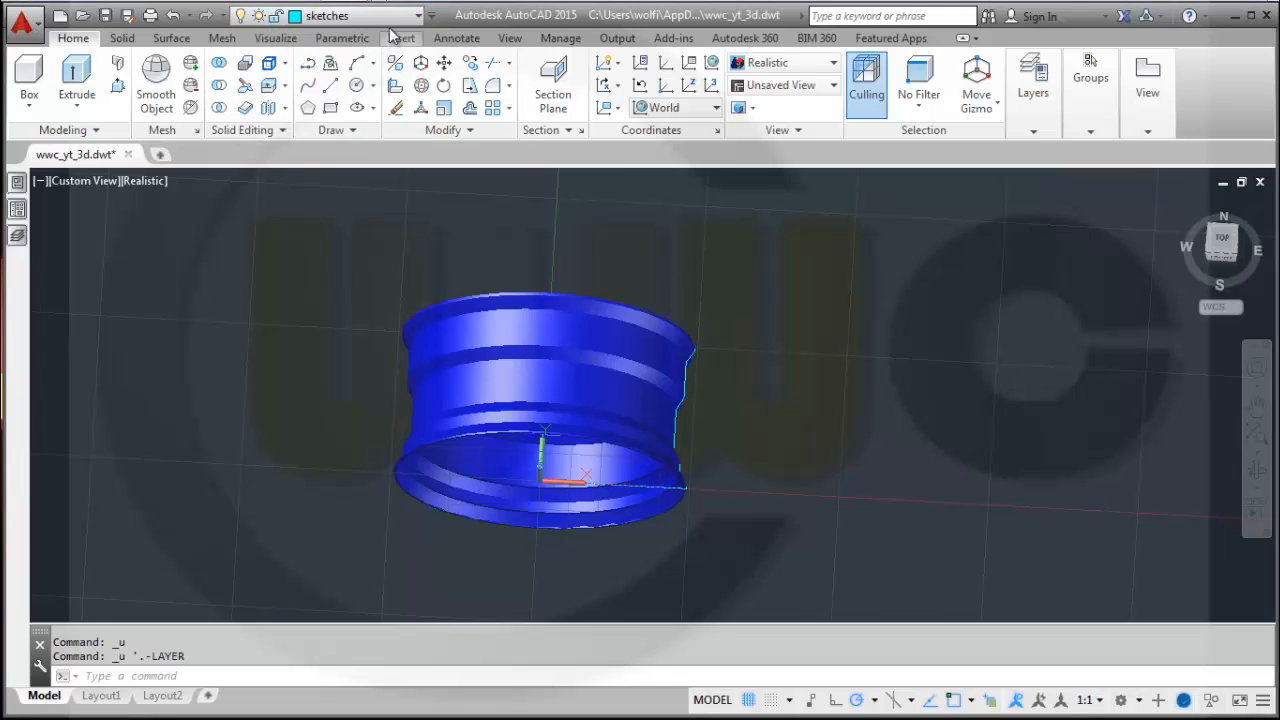
left_click(290, 16)
left_click(244, 85)
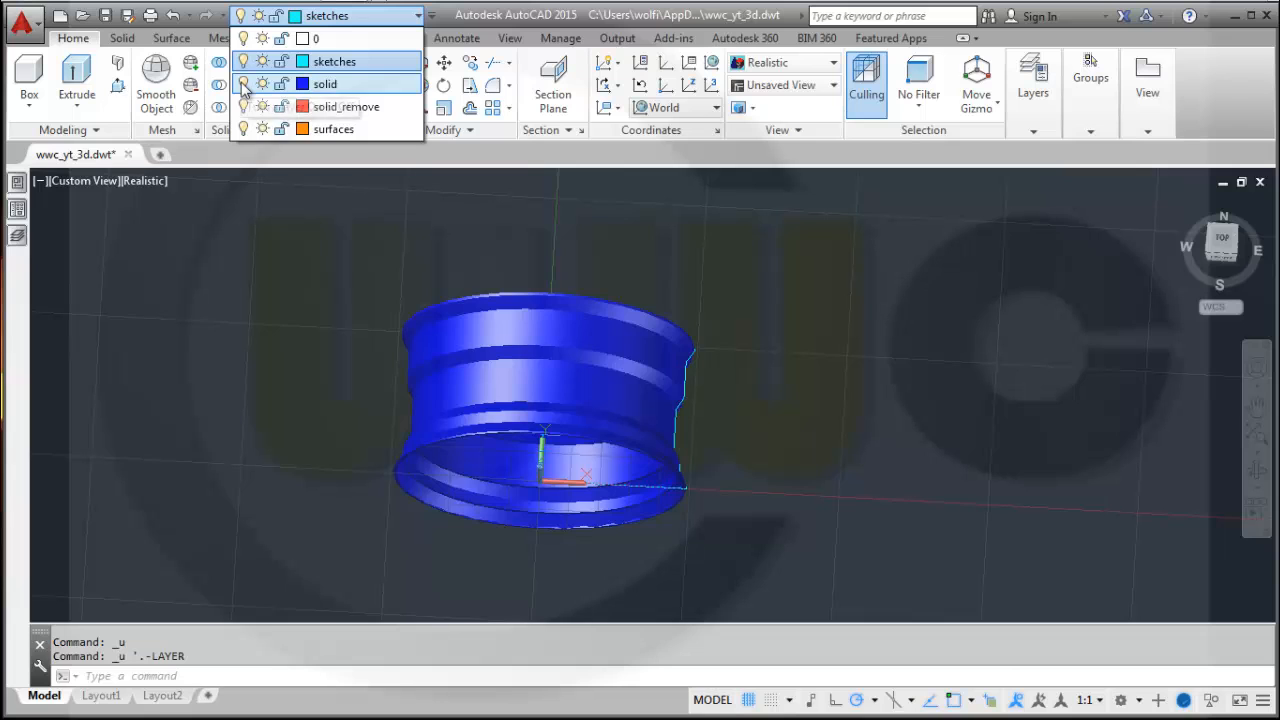
In top view, draw a CV-method spline arching over the profile's top edge from its upper-left corner to its upper-right corner.
left_click(1232, 248)
left_click(1222, 240)
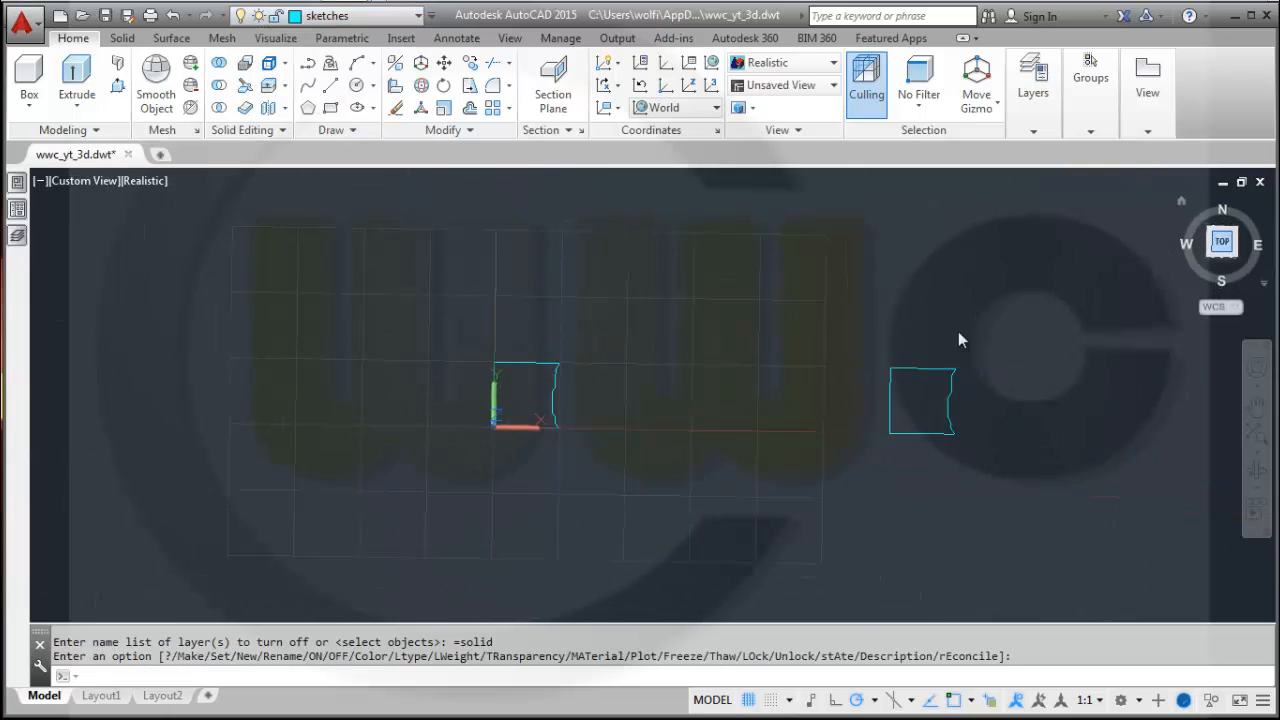
scroll(442, 418, "up", 5)
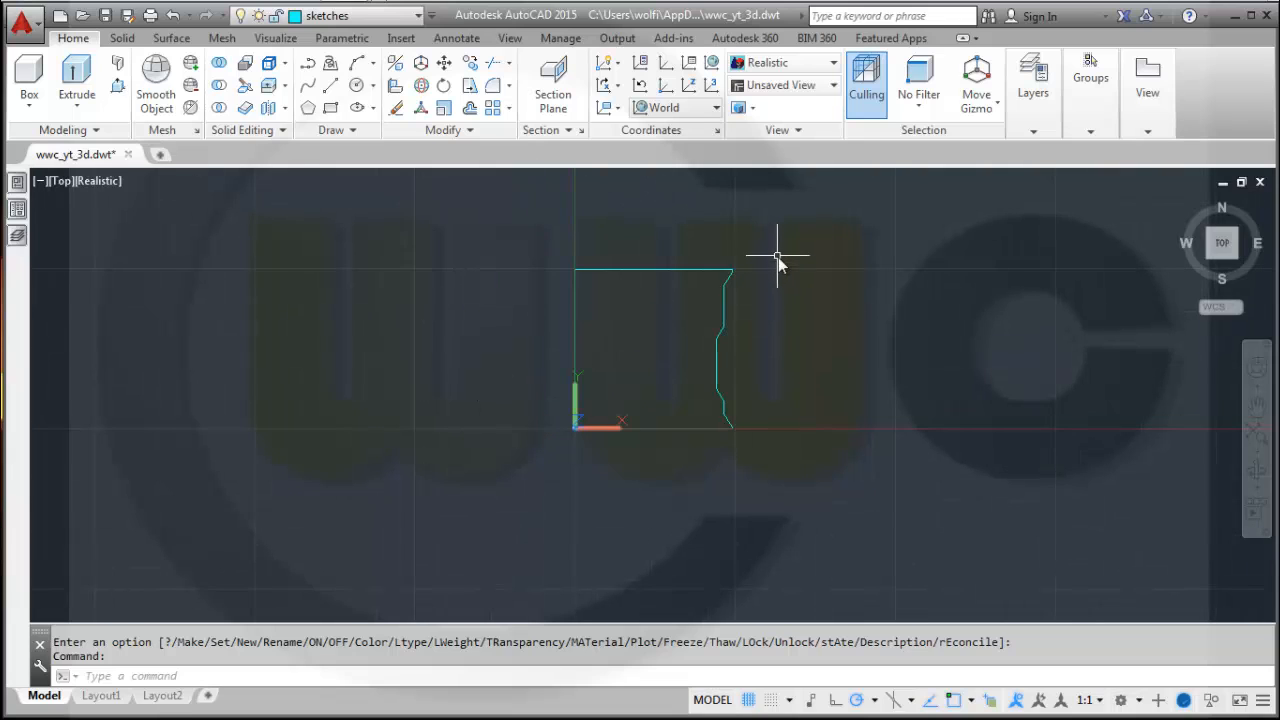
scroll(776, 257, "up", 2)
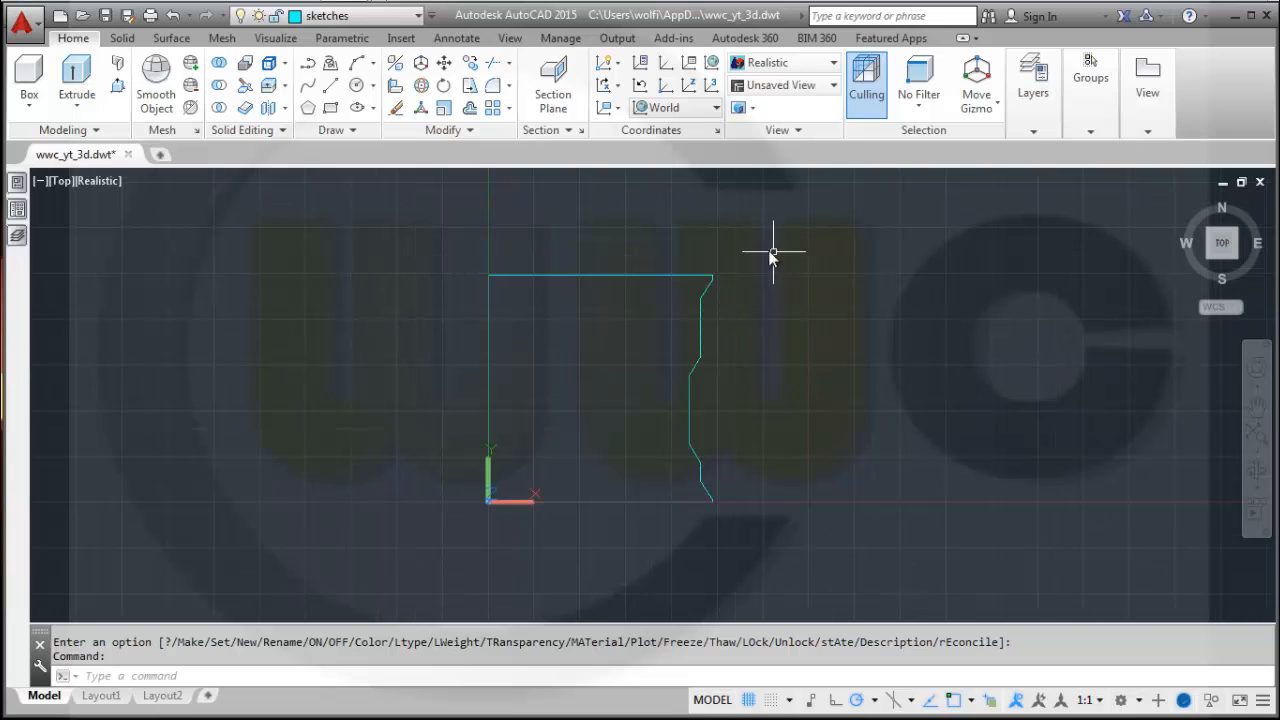
left_click(312, 89)
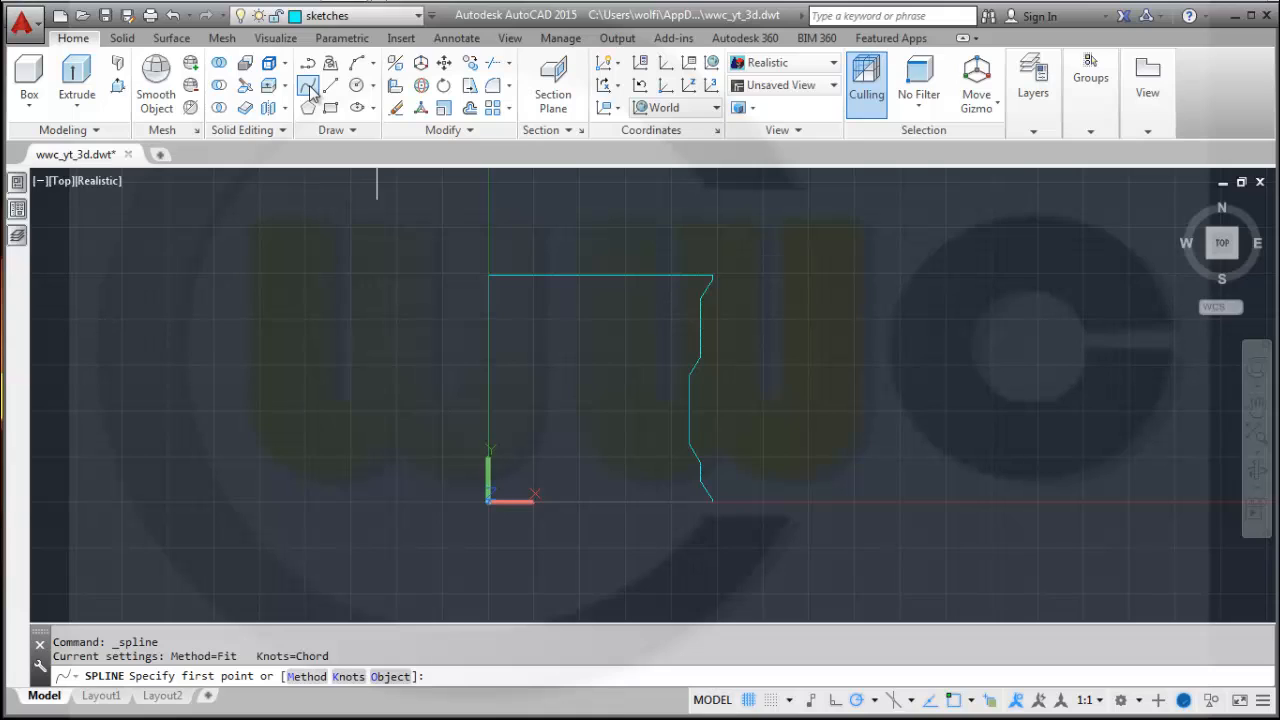
right_click(354, 292)
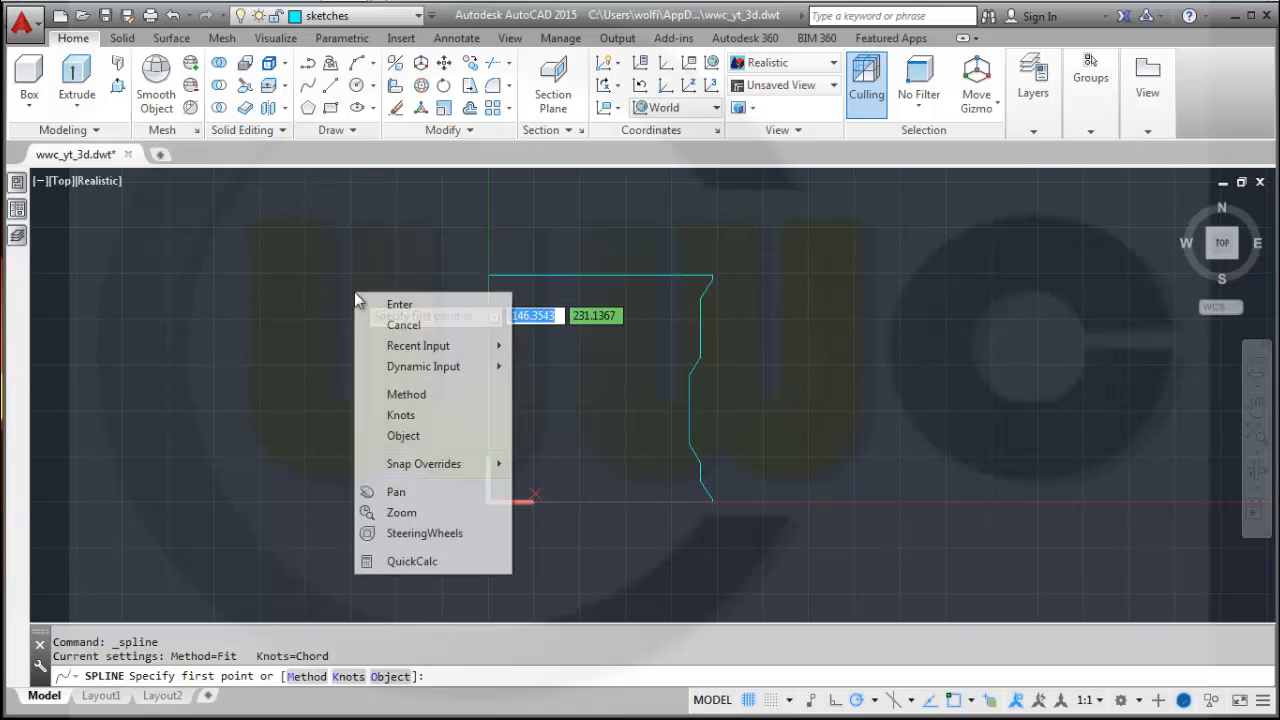
left_click(420, 393)
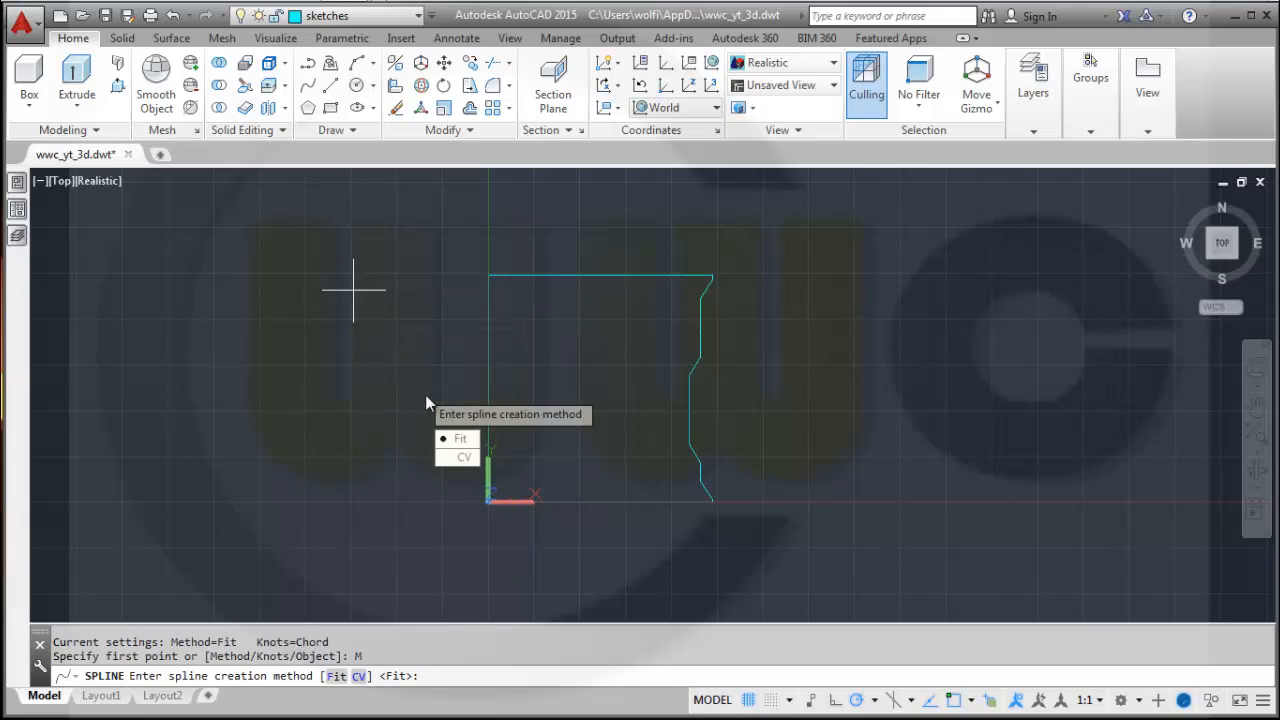
left_click(464, 458)
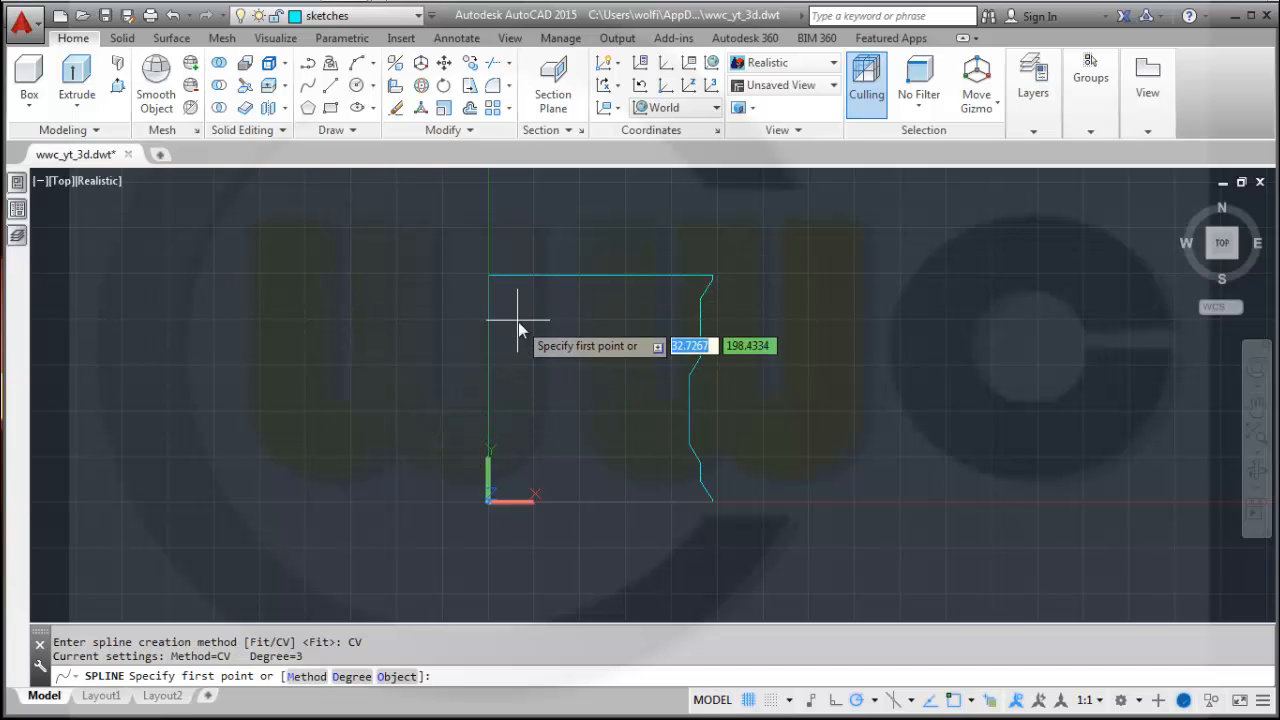
middle_click_drag(514, 318, 520, 449)
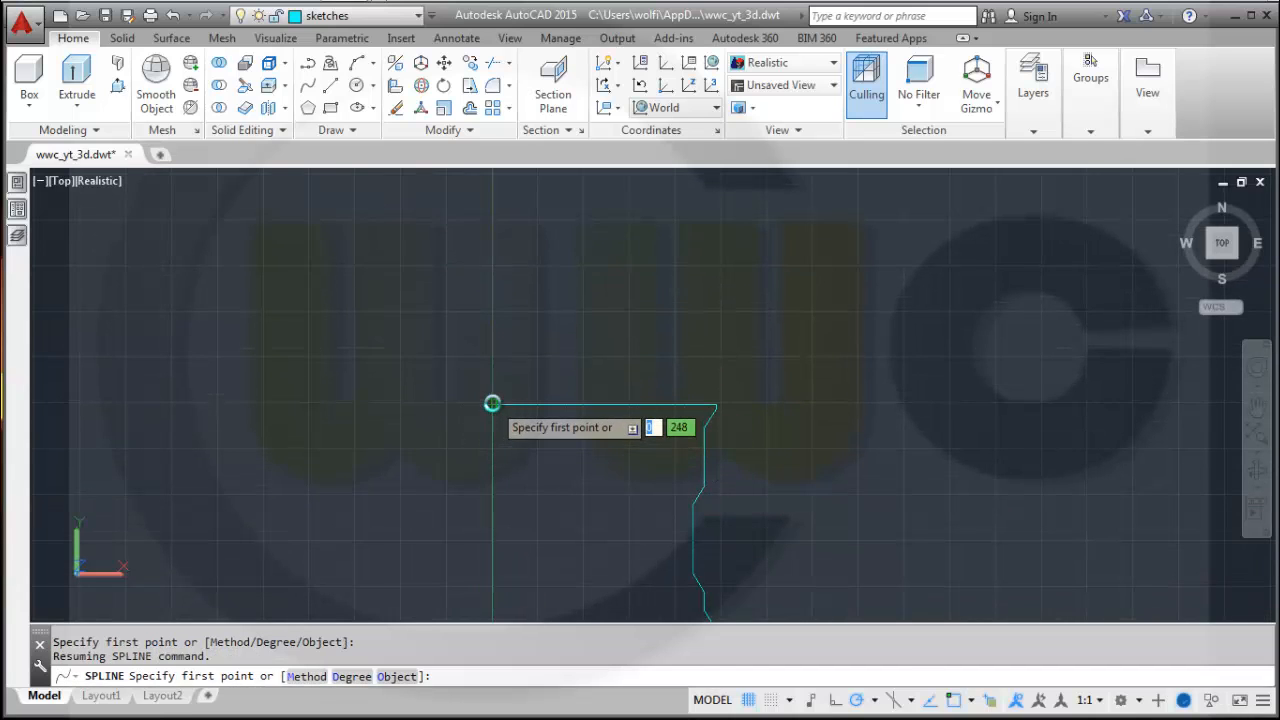
left_click(492, 404)
left_click(560, 379)
left_click(620, 364)
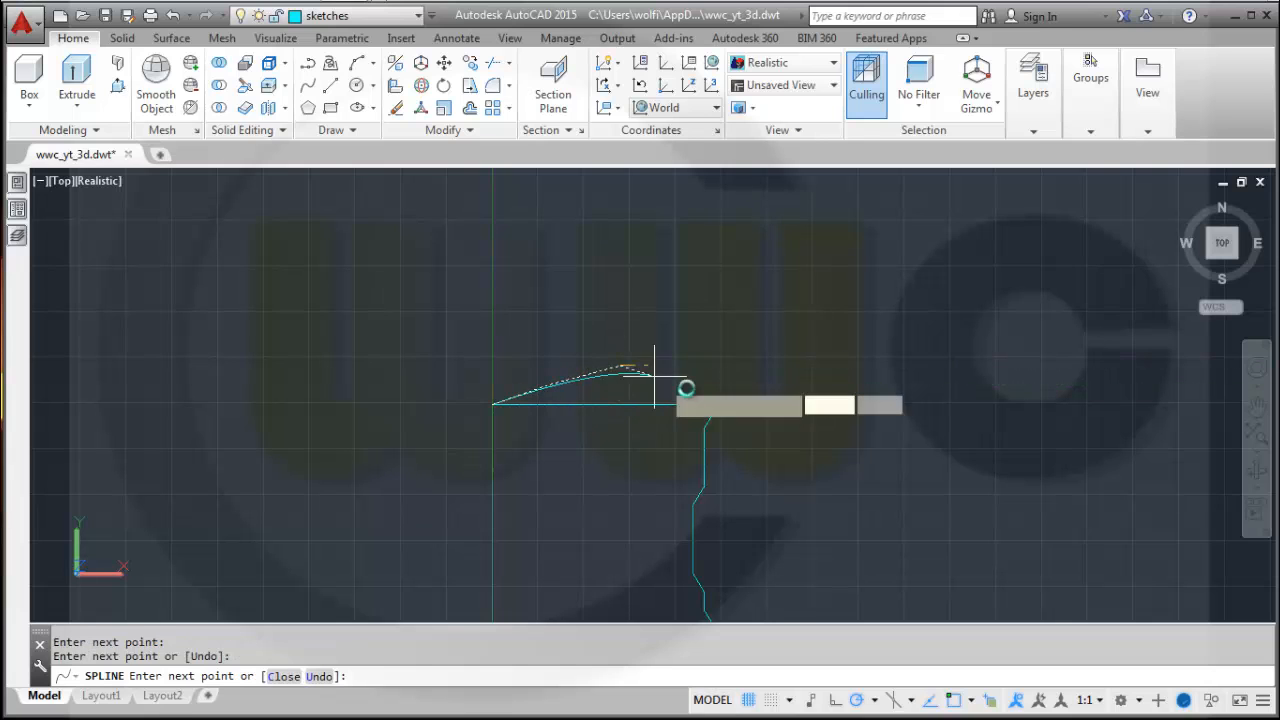
left_click(683, 388)
scroll(686, 400, "up", 5)
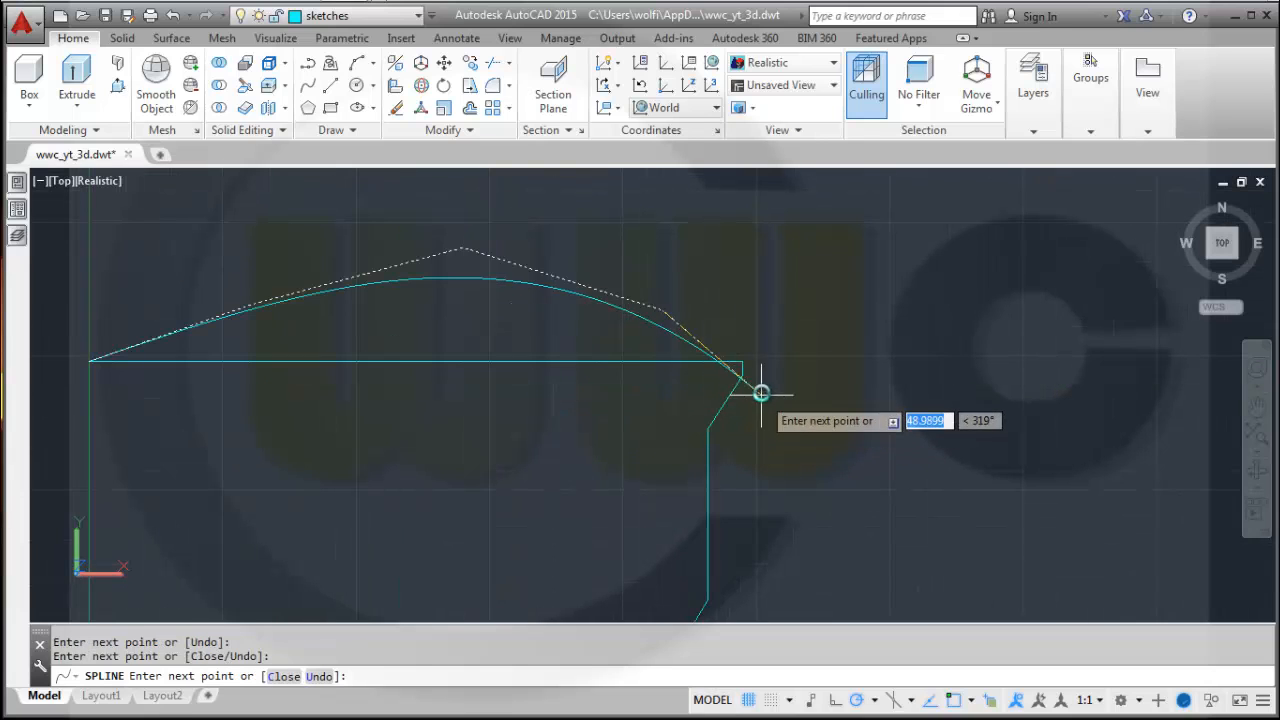
left_click(744, 374)
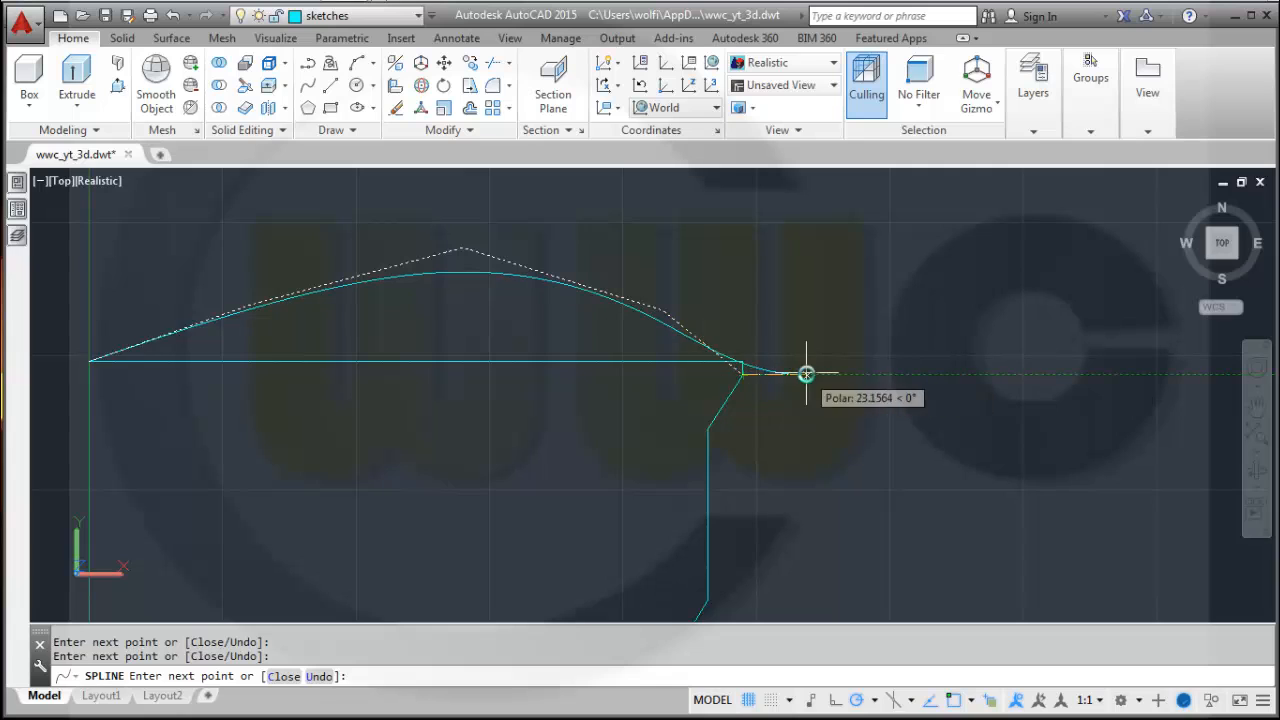
right_click(806, 374)
left_click(831, 385)
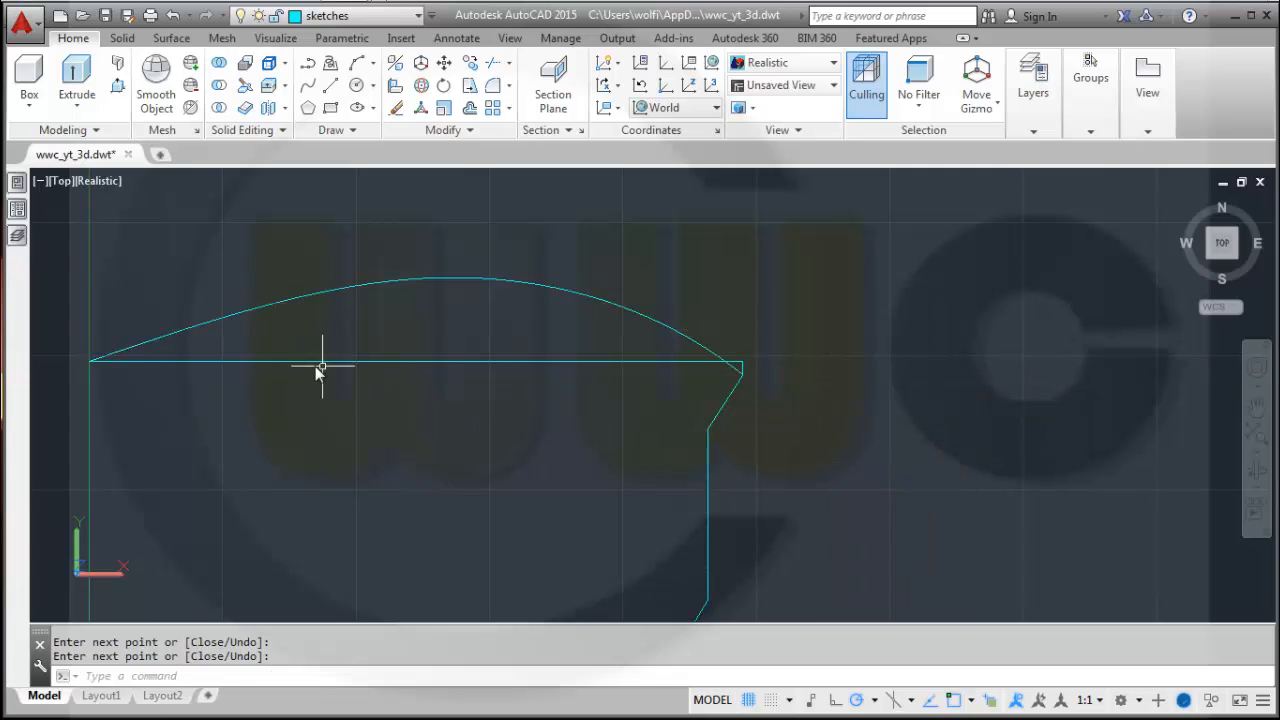
Move the spline's second control point down onto the top line to flatten the curve's start.
left_click(263, 310)
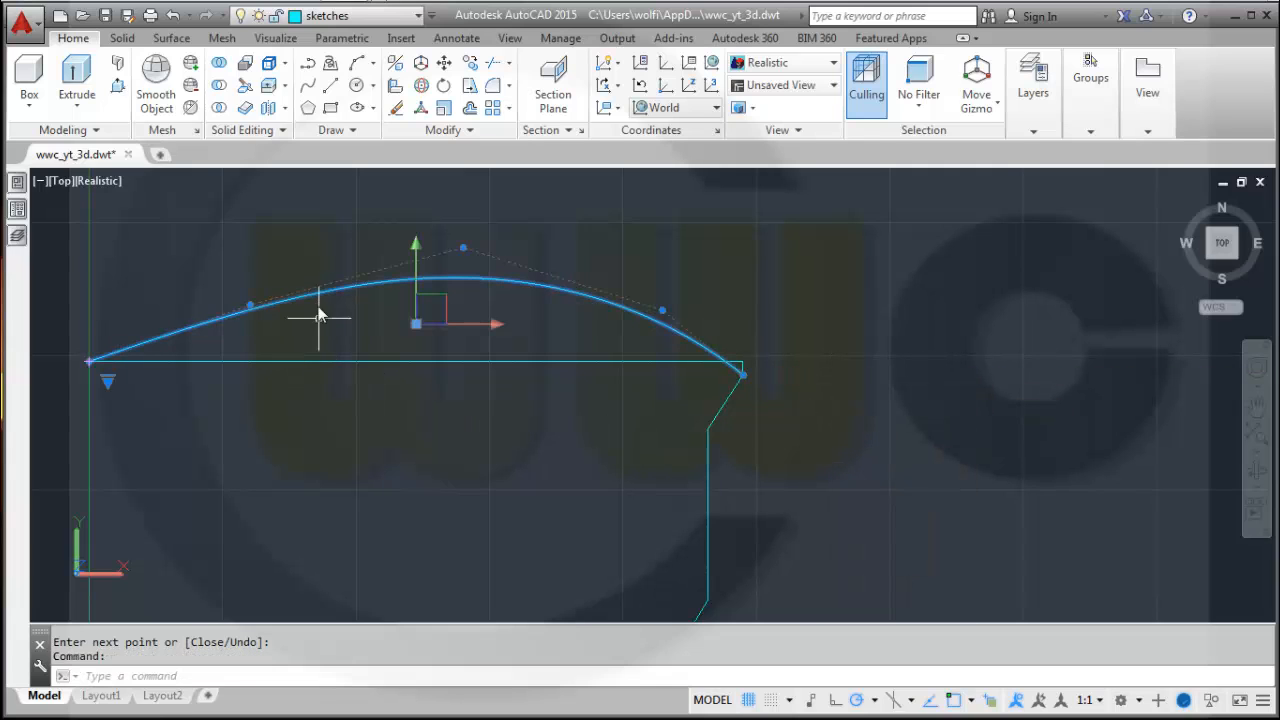
left_click(249, 305)
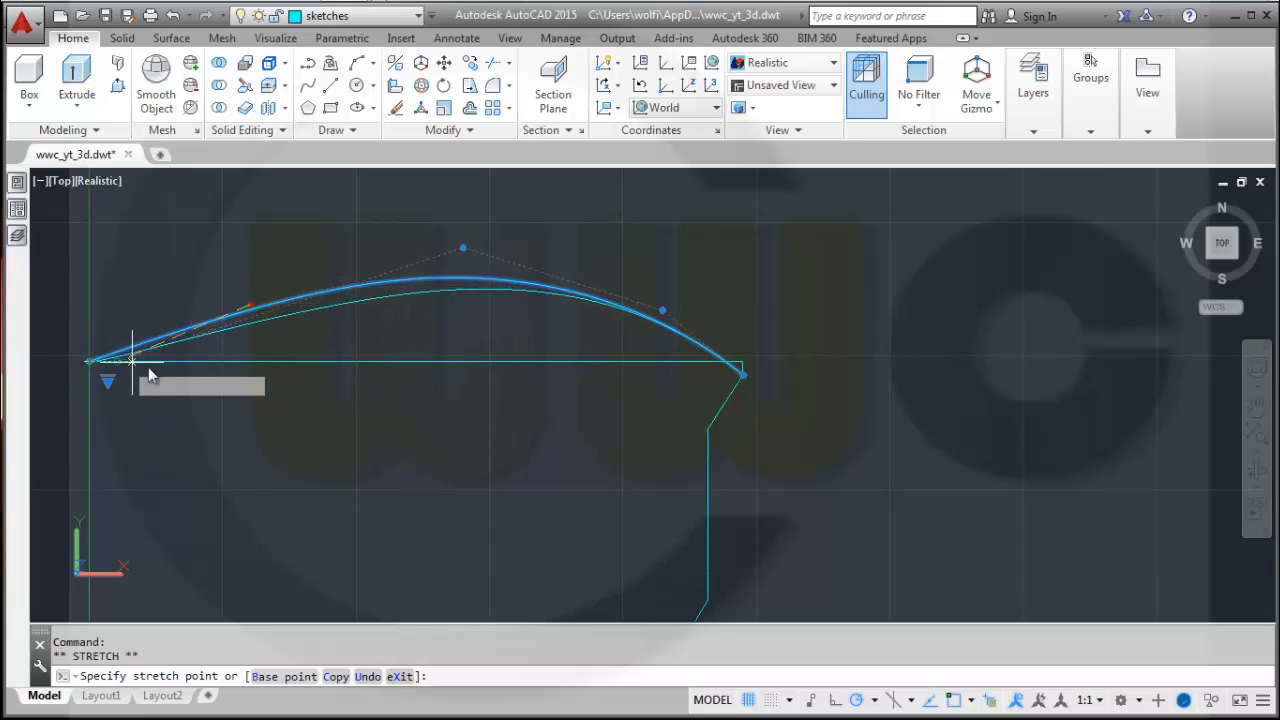
left_click(210, 363)
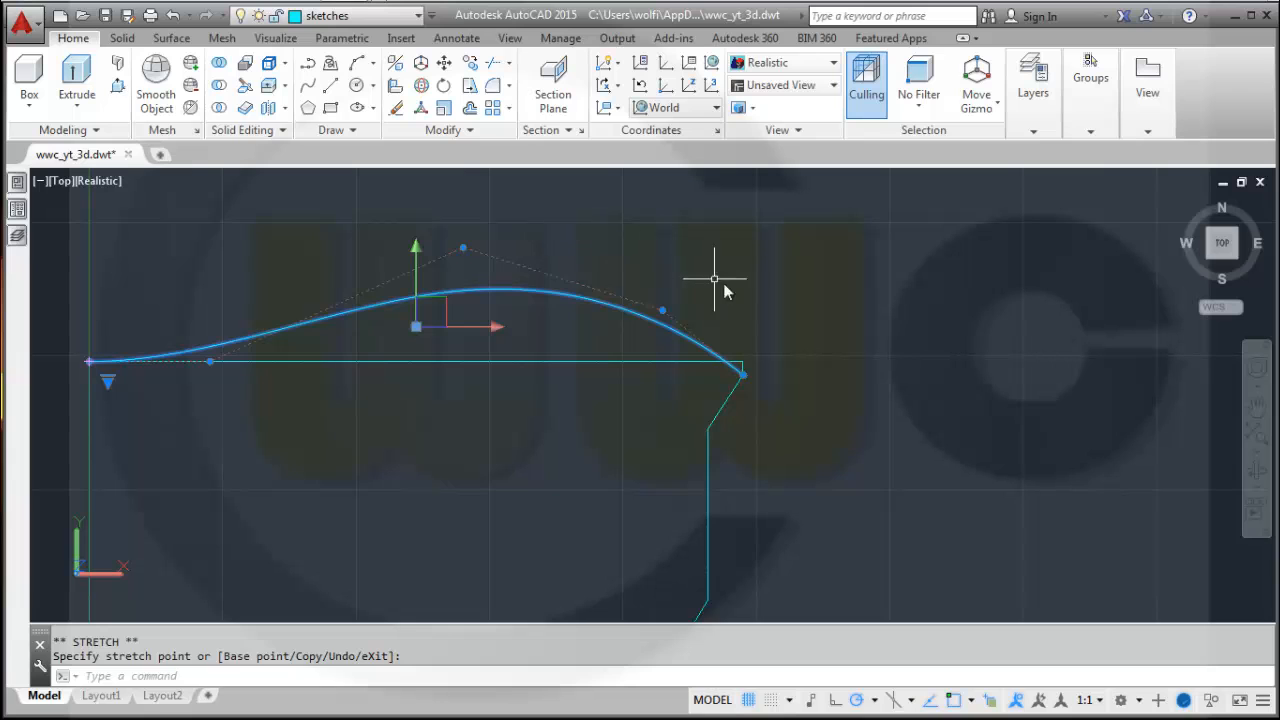
mouse_move(584, 465)
middle_mouse_down()
mouse_move(701, 411)
mouse_move(758, 407)
middle_mouse_up()
scroll(758, 407, "up", 2)
scroll(758, 407, "down", 4)
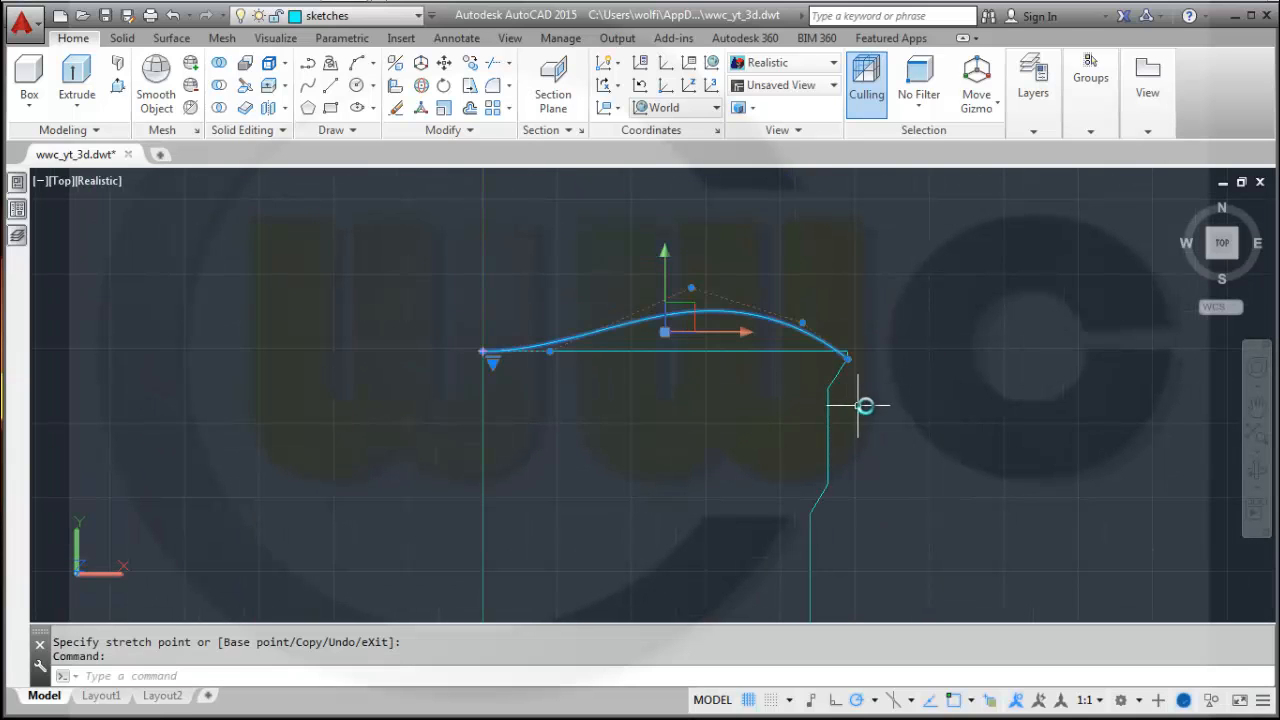
key("Escape")
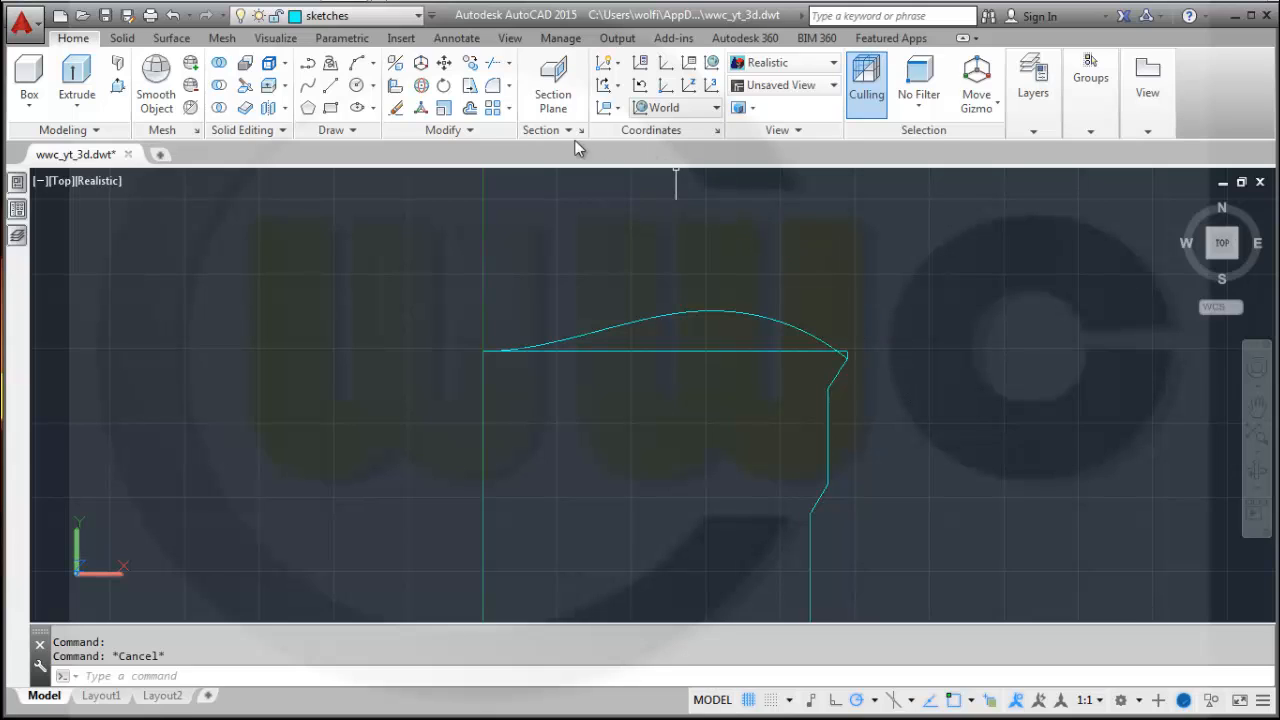
Trim the old straight top line beneath the spline and erase the short leftover segment at the right corner.
left_click(491, 70)
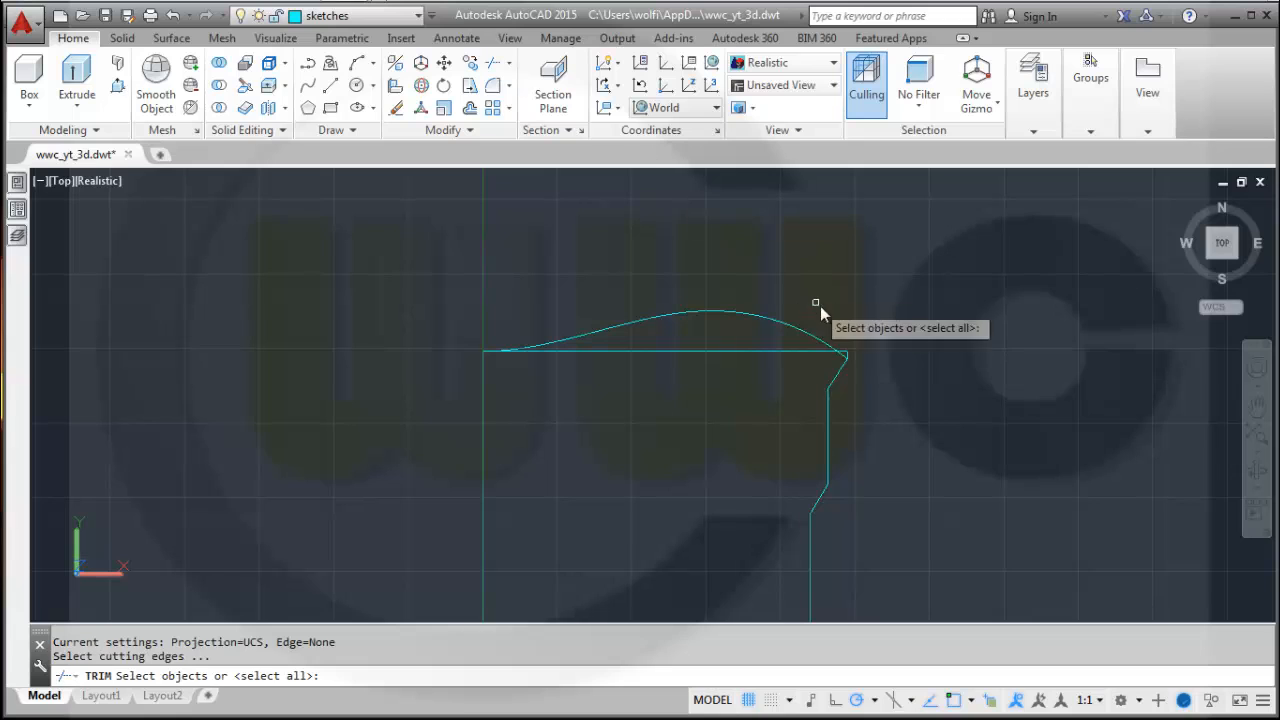
left_click(895, 402)
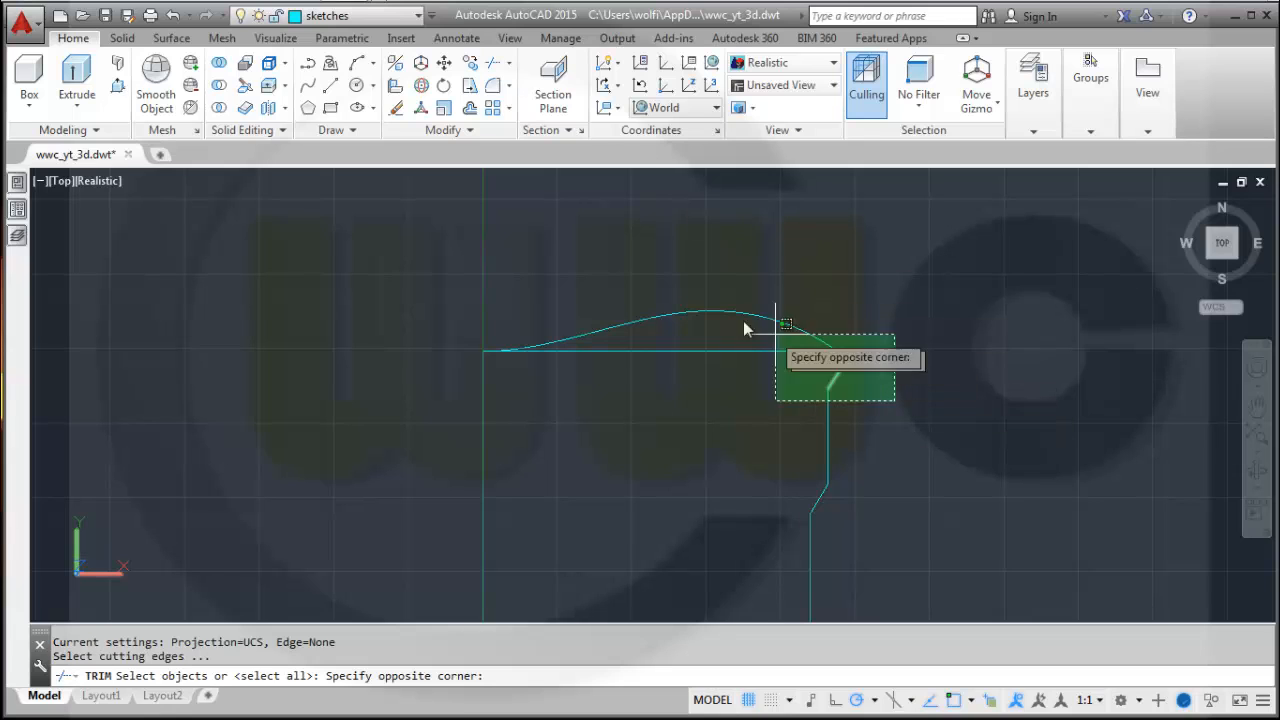
left_click(682, 297)
key("Return")
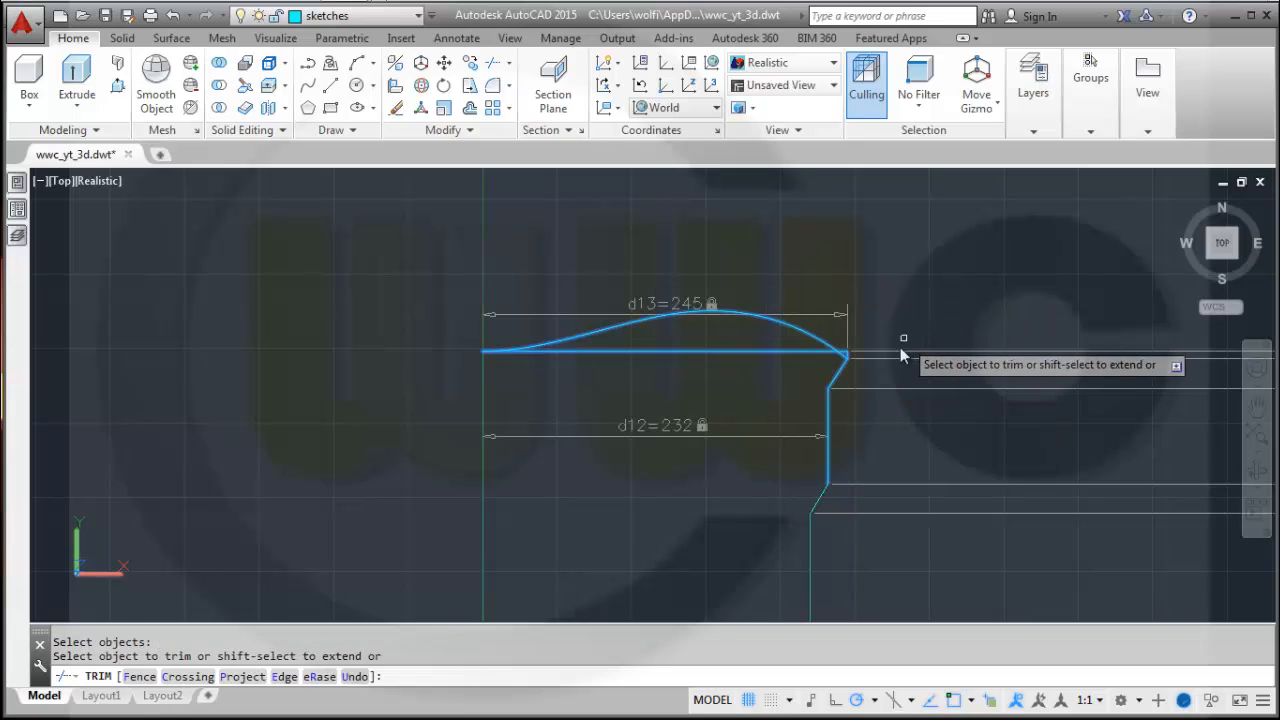
scroll(798, 388, "up", 3)
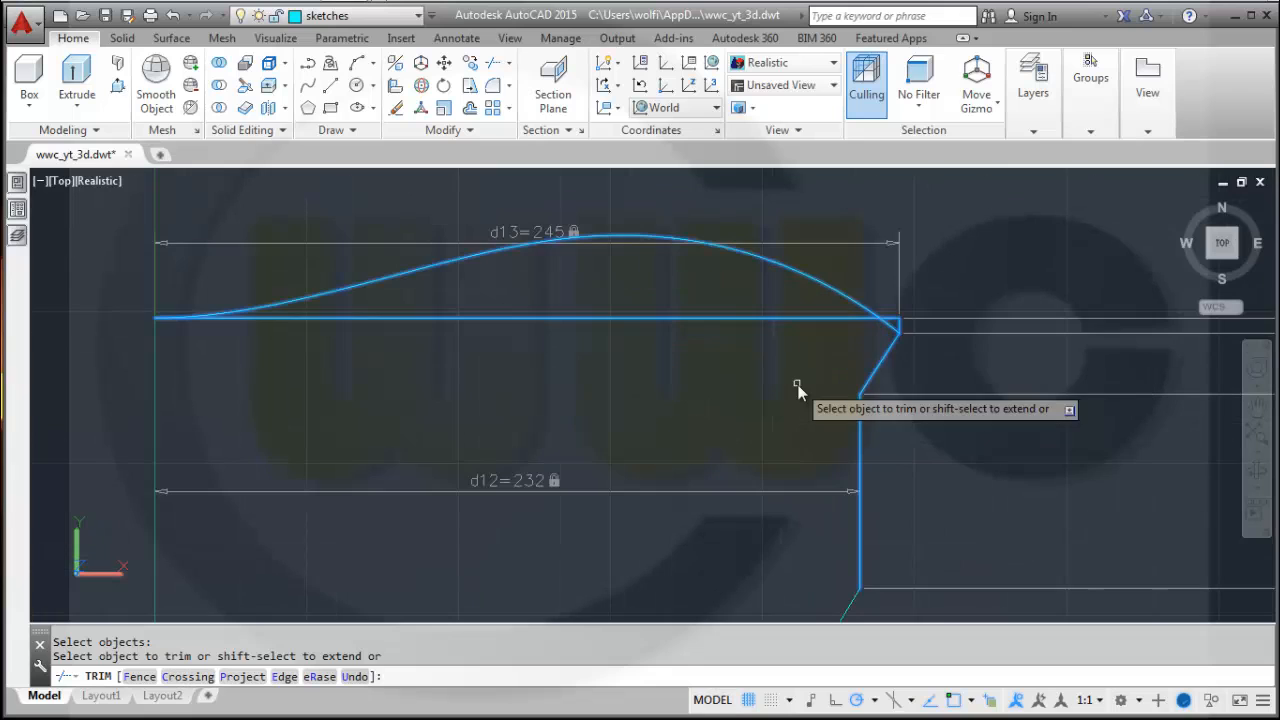
left_click(786, 320)
right_click(1025, 270)
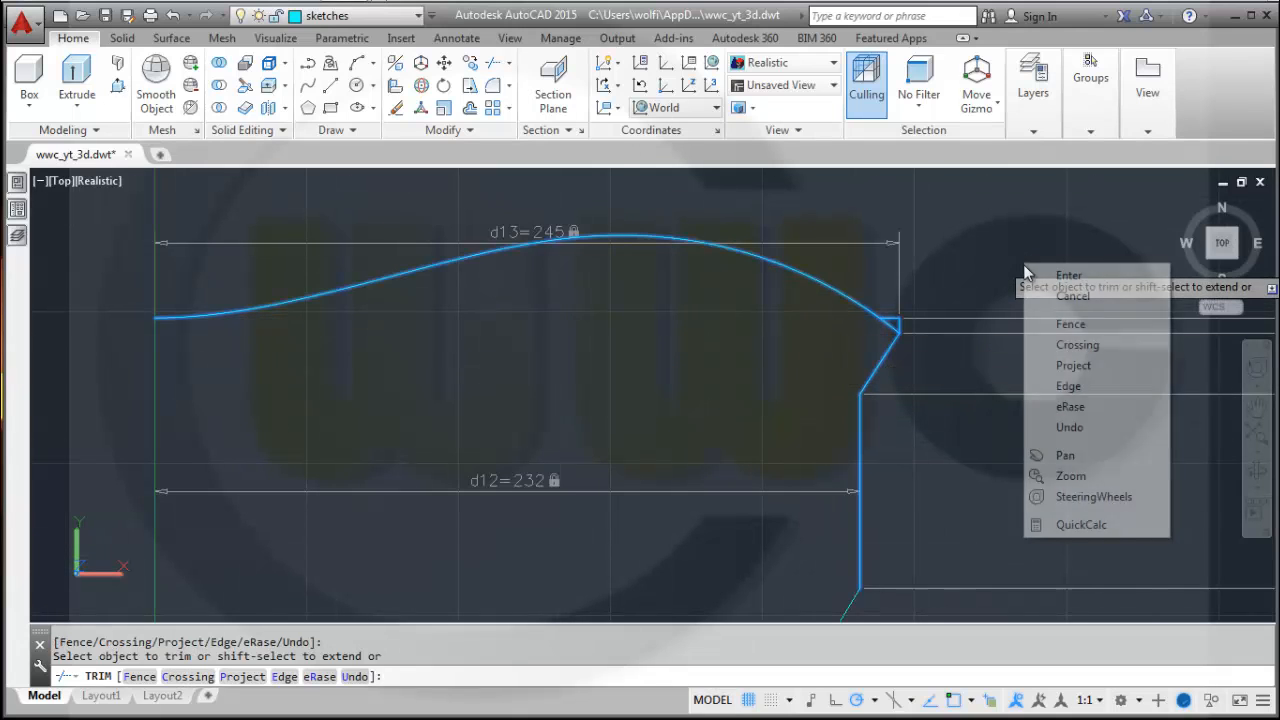
left_click(1068, 406)
left_click(896, 327)
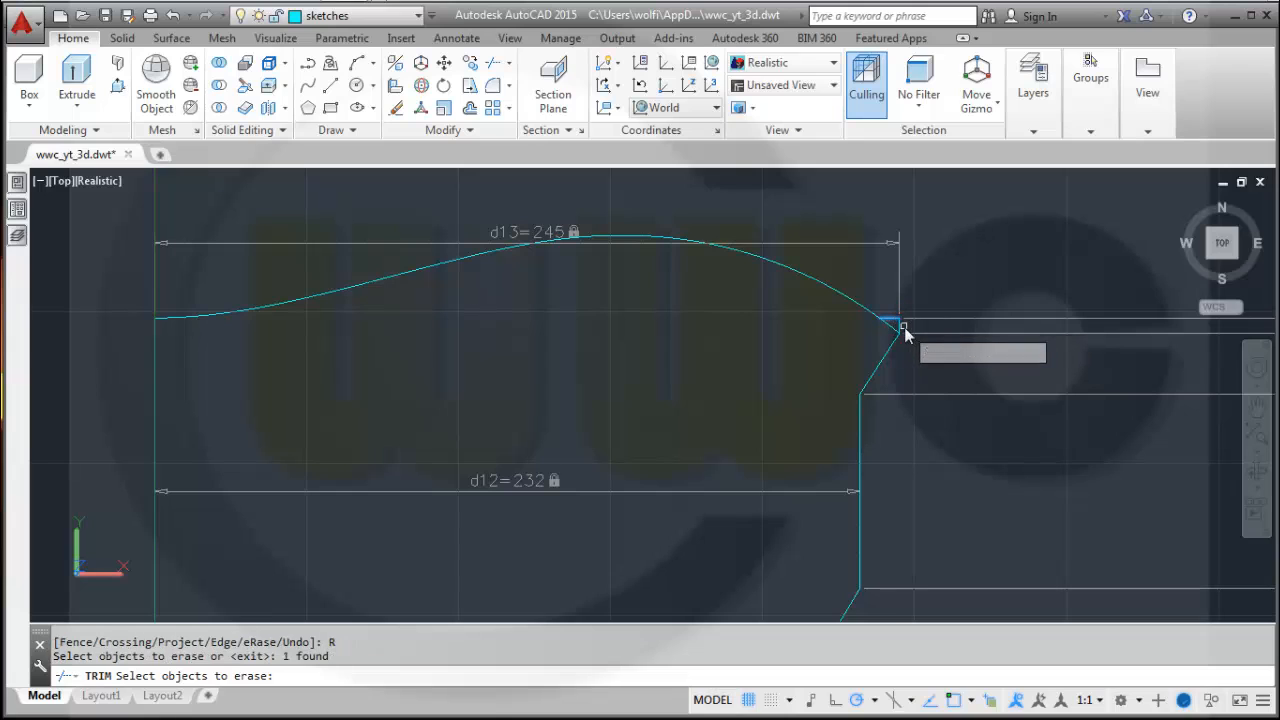
left_click(898, 332)
key("Return")
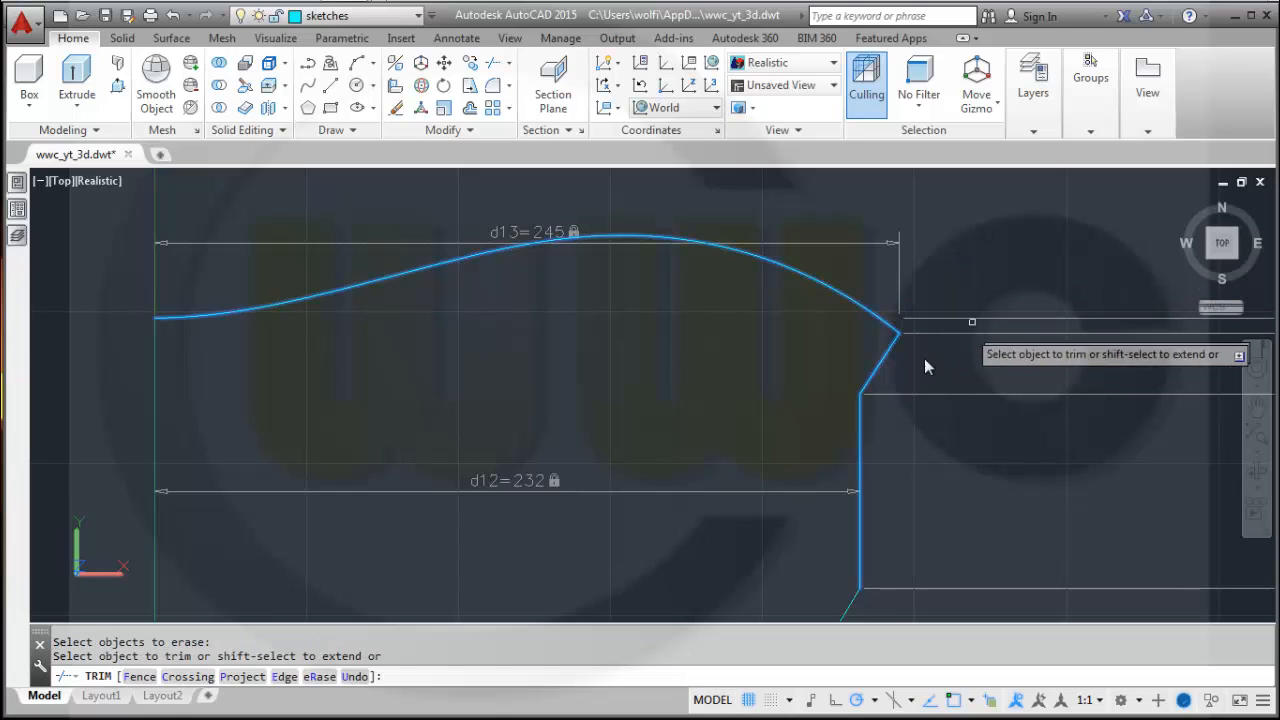
right_click(707, 425)
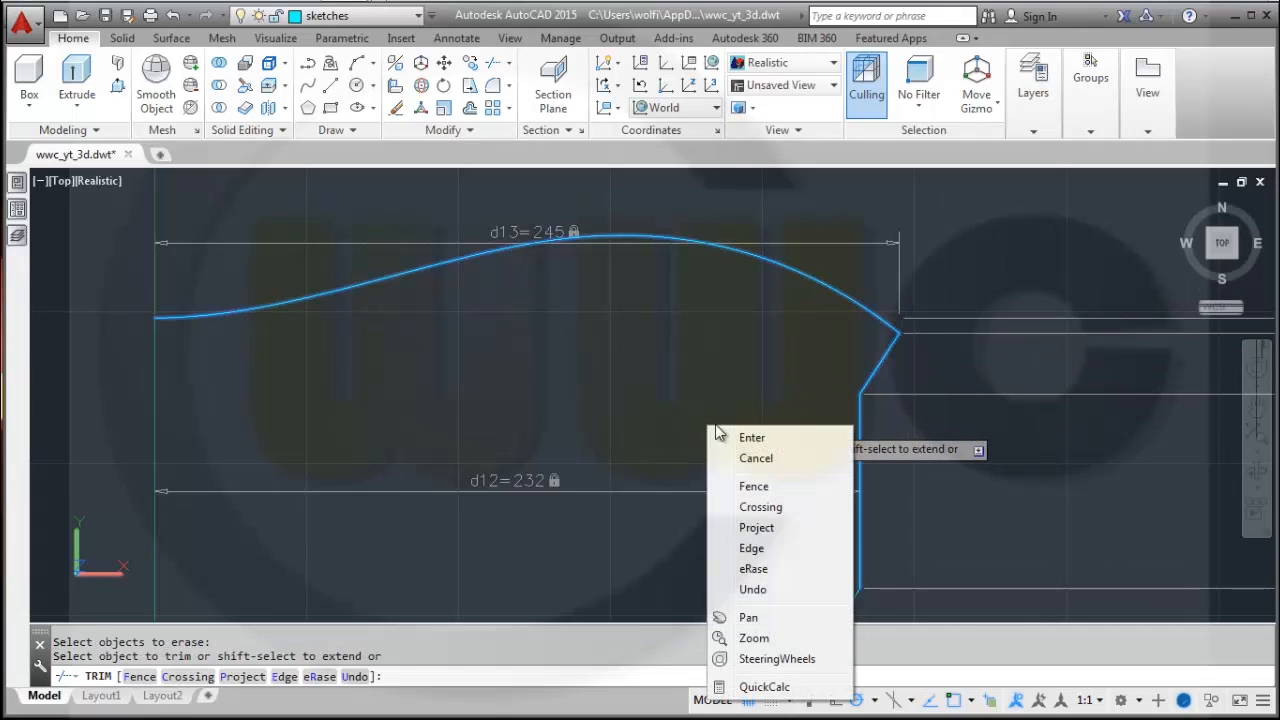
left_click(755, 435)
Hide all geometric and dimensional constraints in the sketch.
scroll(727, 456, "down", 5)
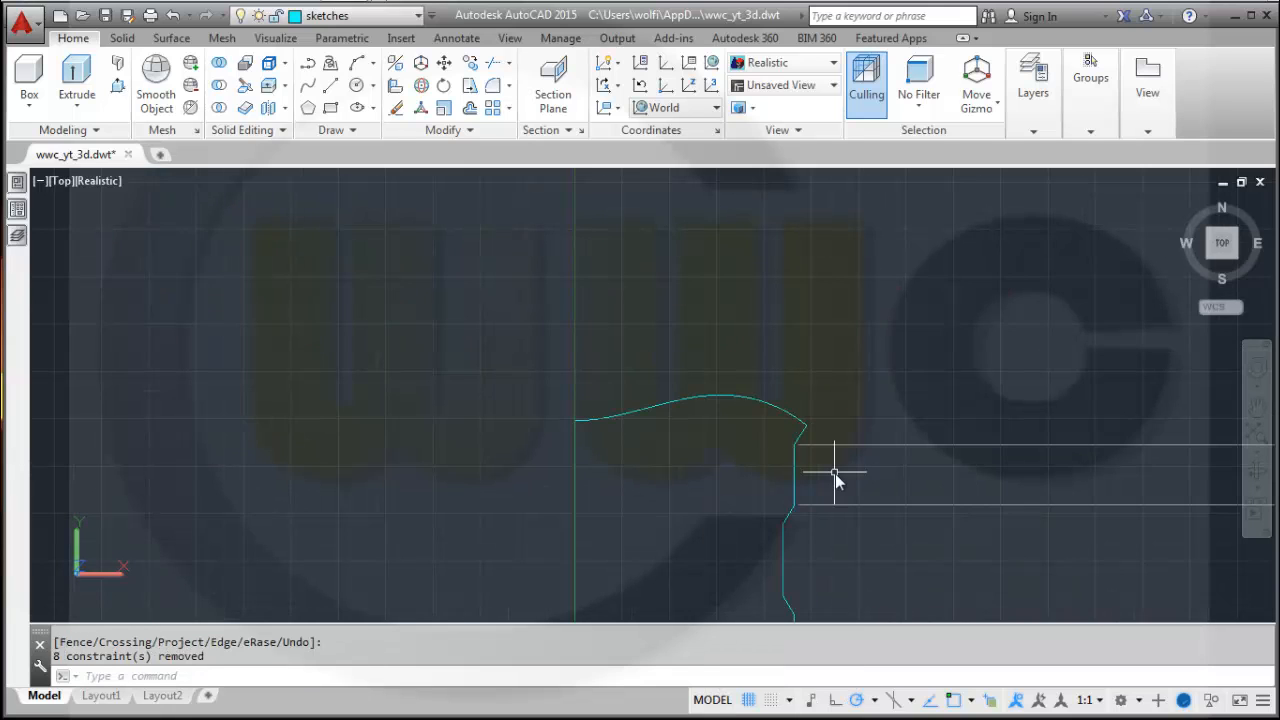
middle_click_drag(832, 471, 716, 365)
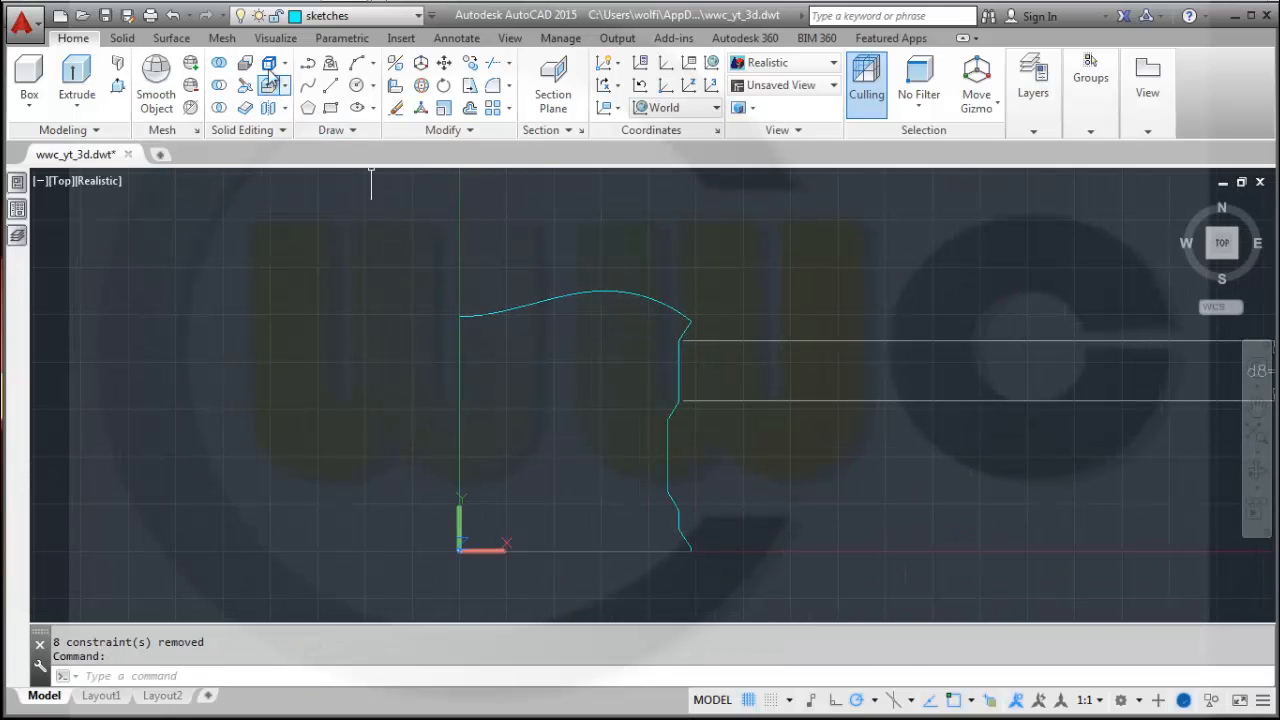
left_click(355, 40)
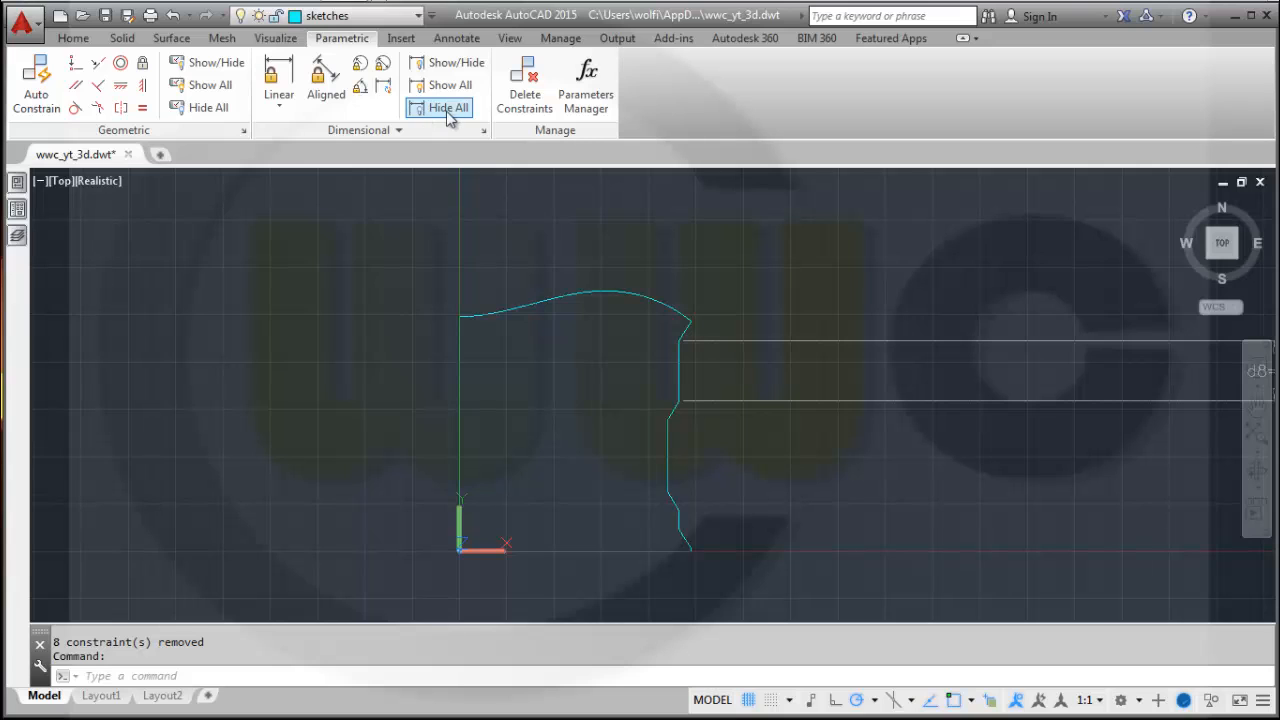
left_click(449, 108)
mouse_move(493, 353)
middle_mouse_down()
mouse_move(620, 366)
mouse_move(686, 398)
middle_mouse_up()
left_click(75, 39)
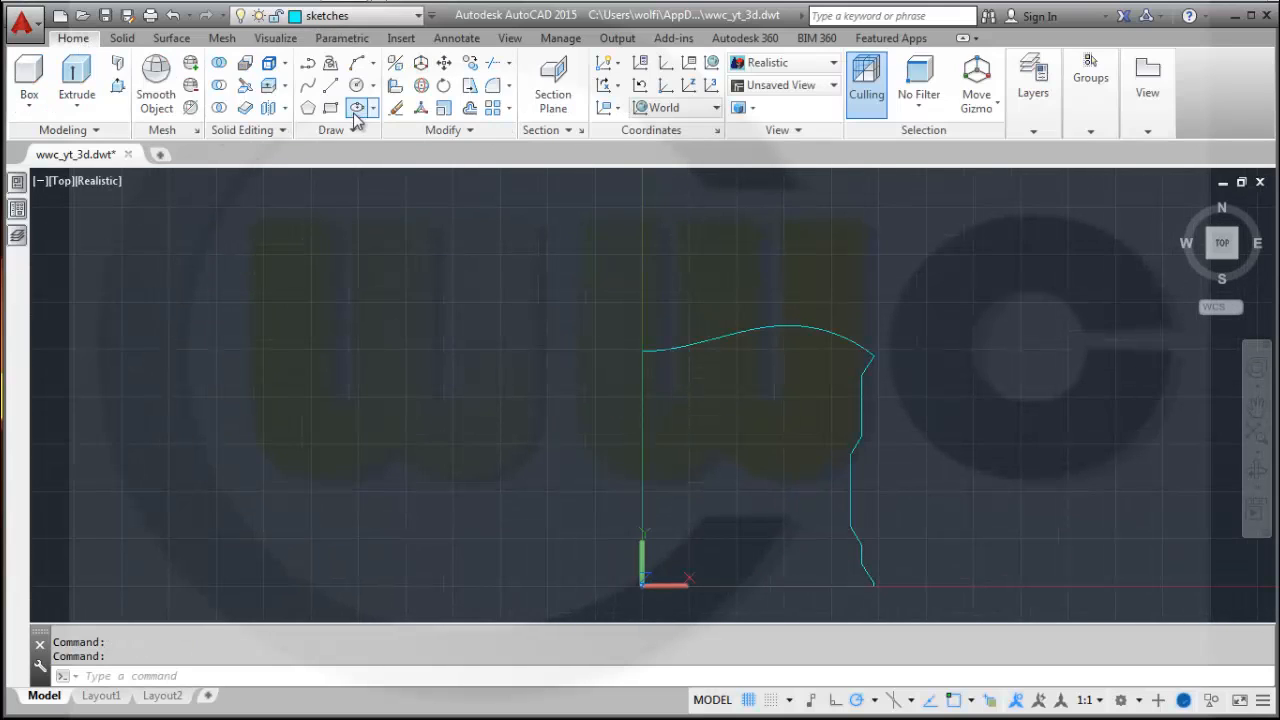
Draw a 50-unit horizontal line from the profile's left edge inward toward the right edge.
left_click(330, 85)
scroll(770, 413, "up", 4)
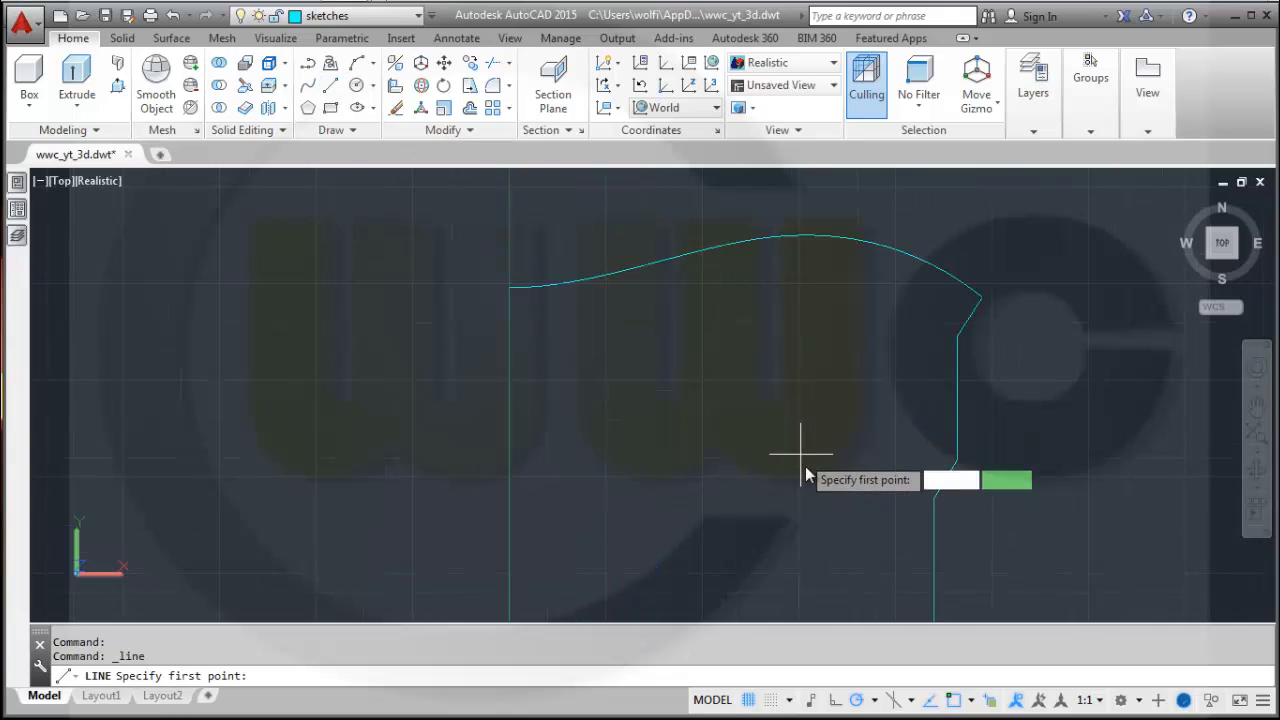
left_click(511, 503)
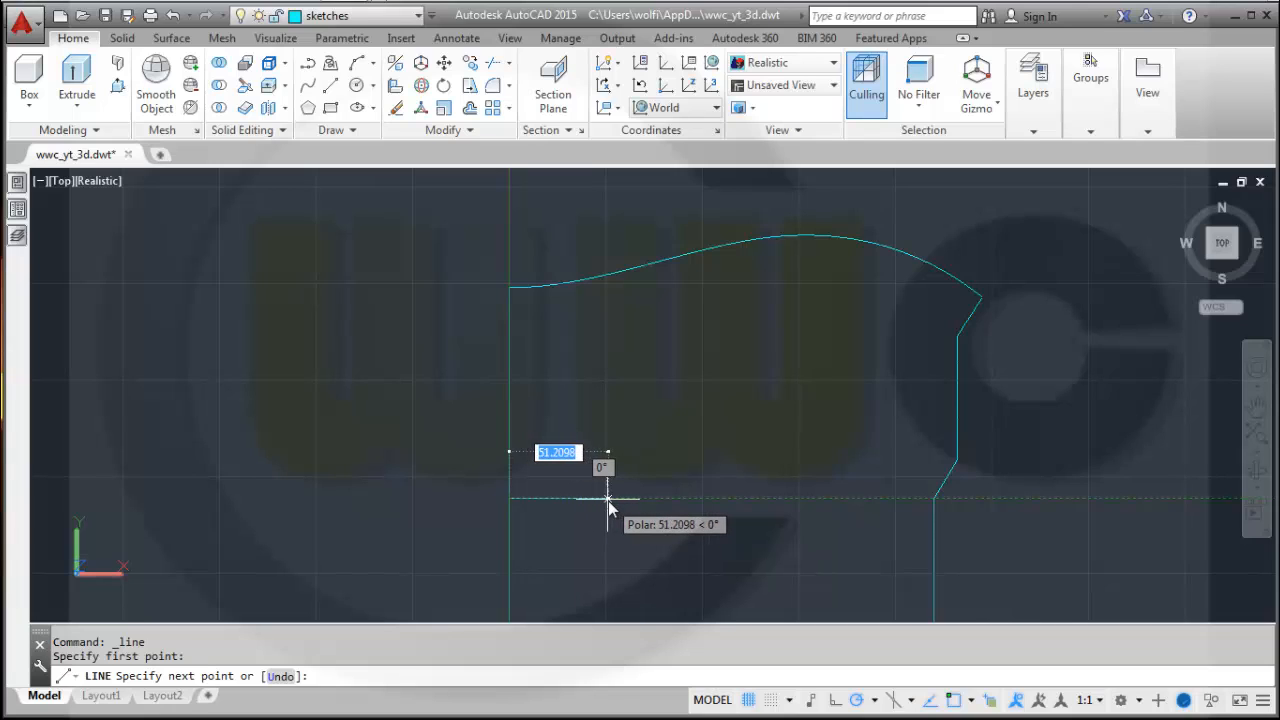
type("50")
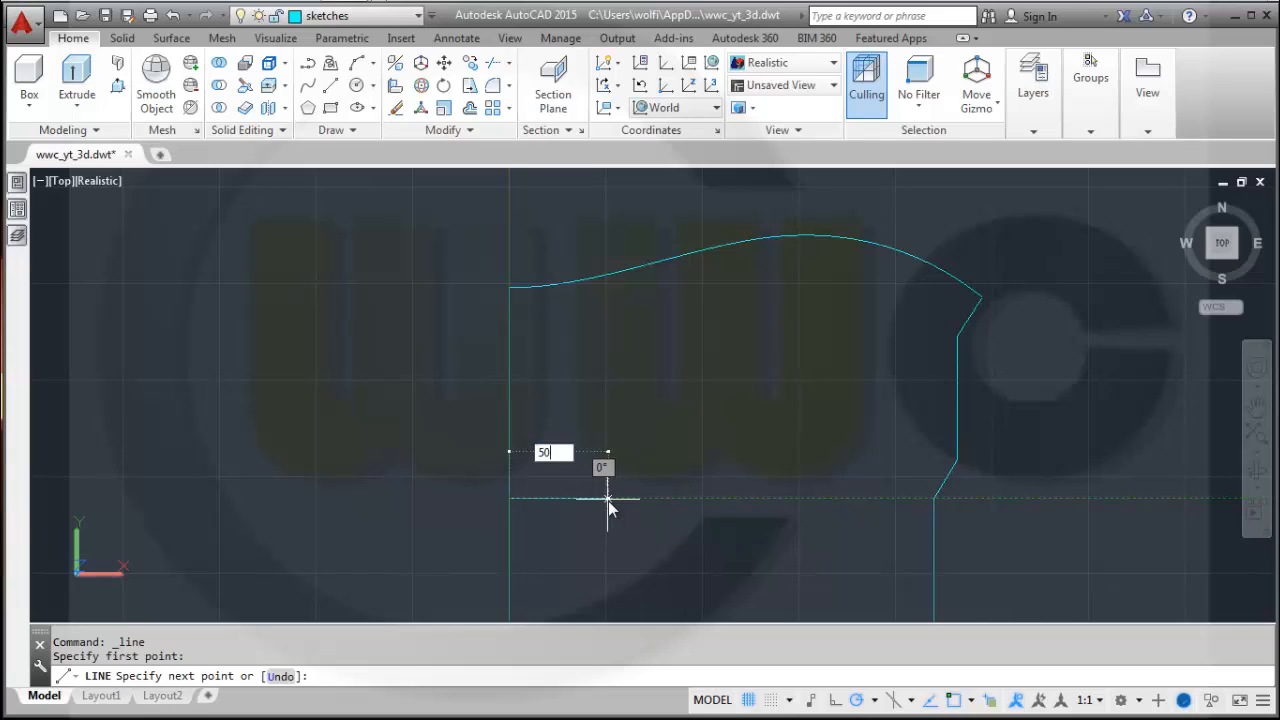
key("Return")
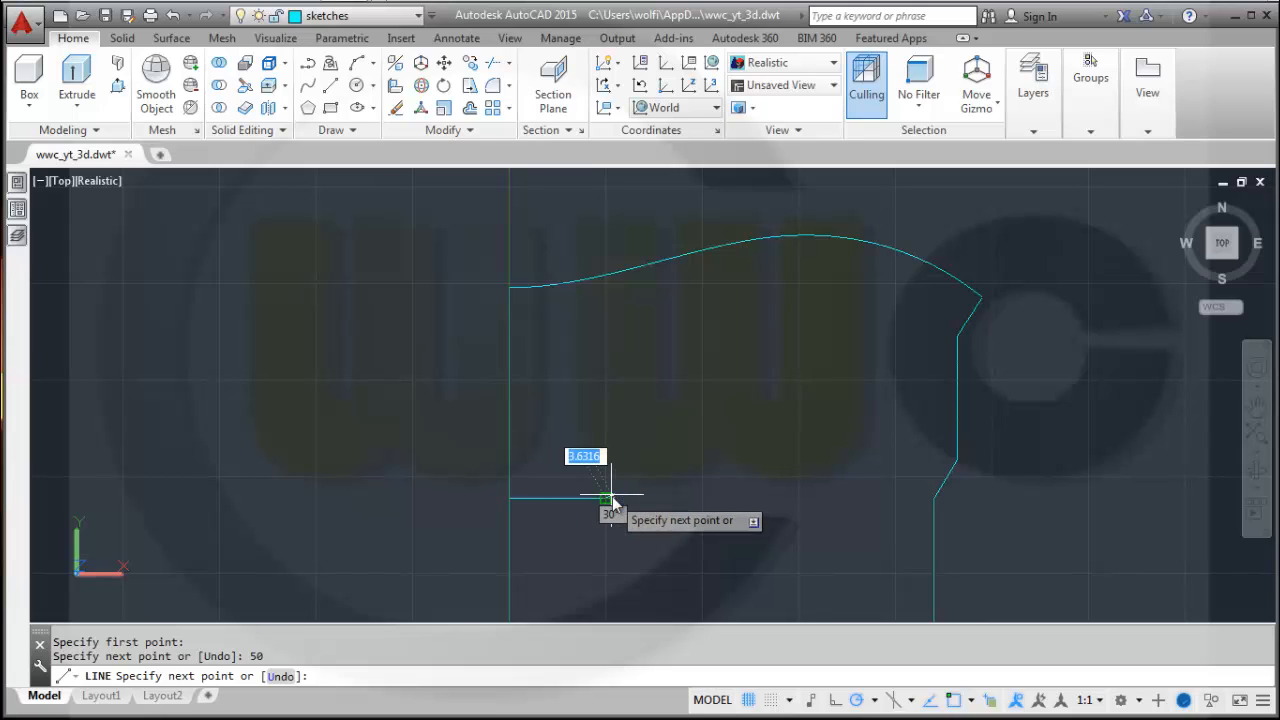
key("Escape")
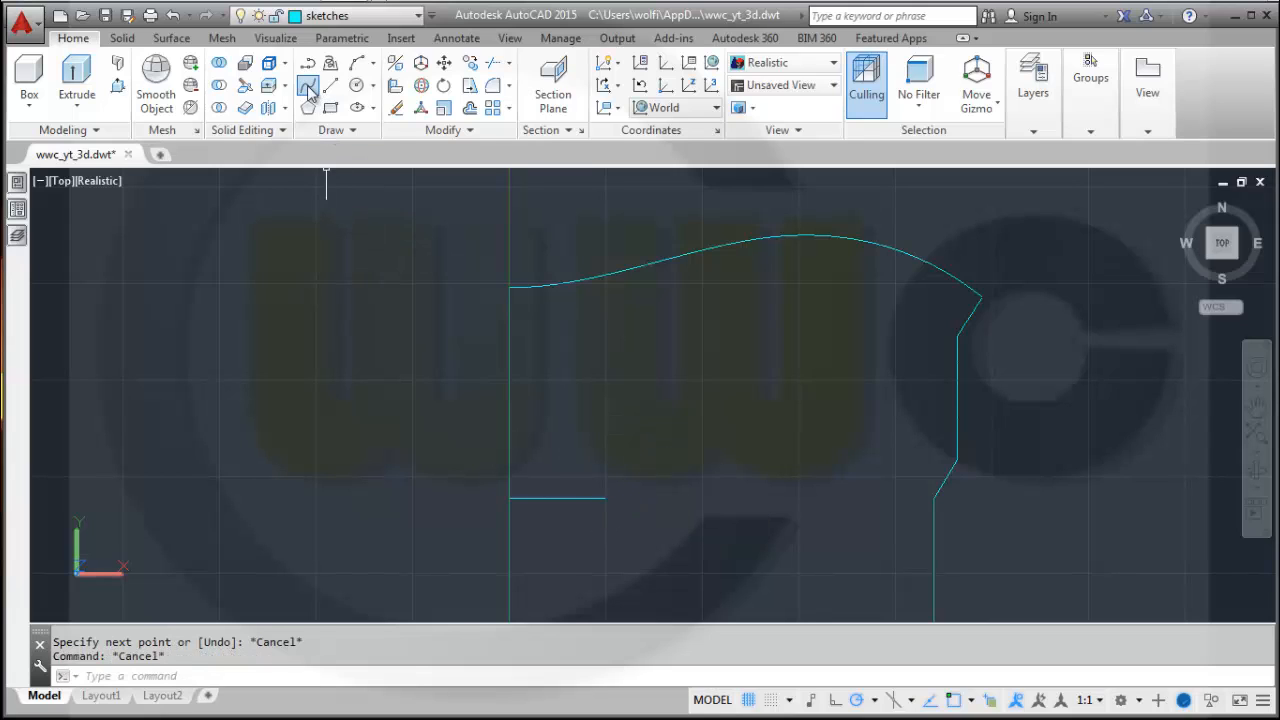
Draw a CV-method spline arching from the new line's end up and across to the profile's right edge.
left_click(308, 87)
right_click(374, 323)
left_click(440, 426)
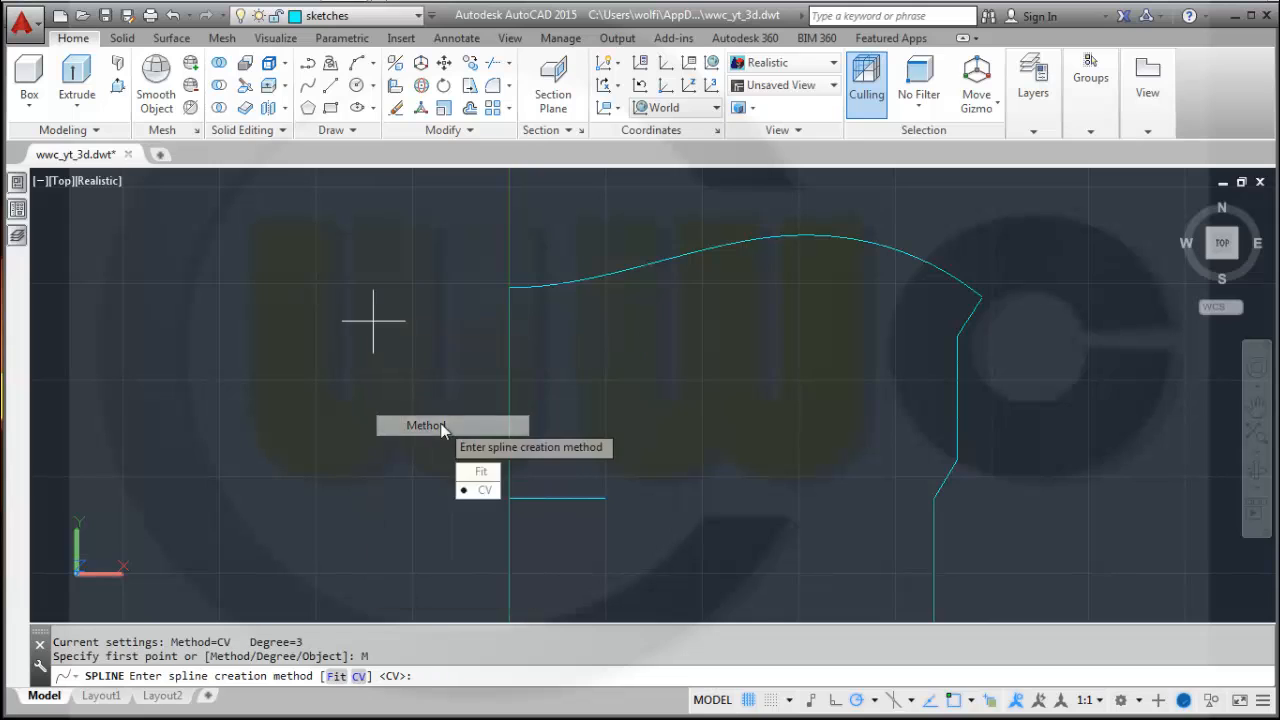
left_click(480, 491)
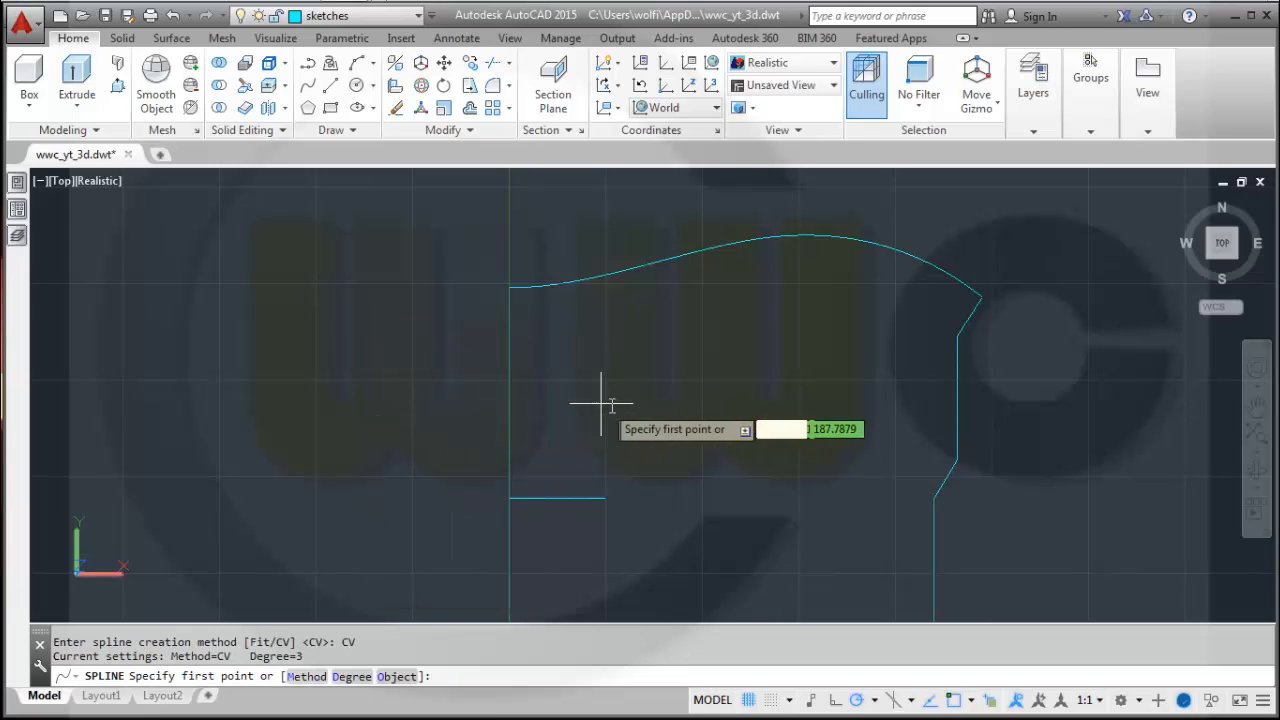
left_click(605, 497)
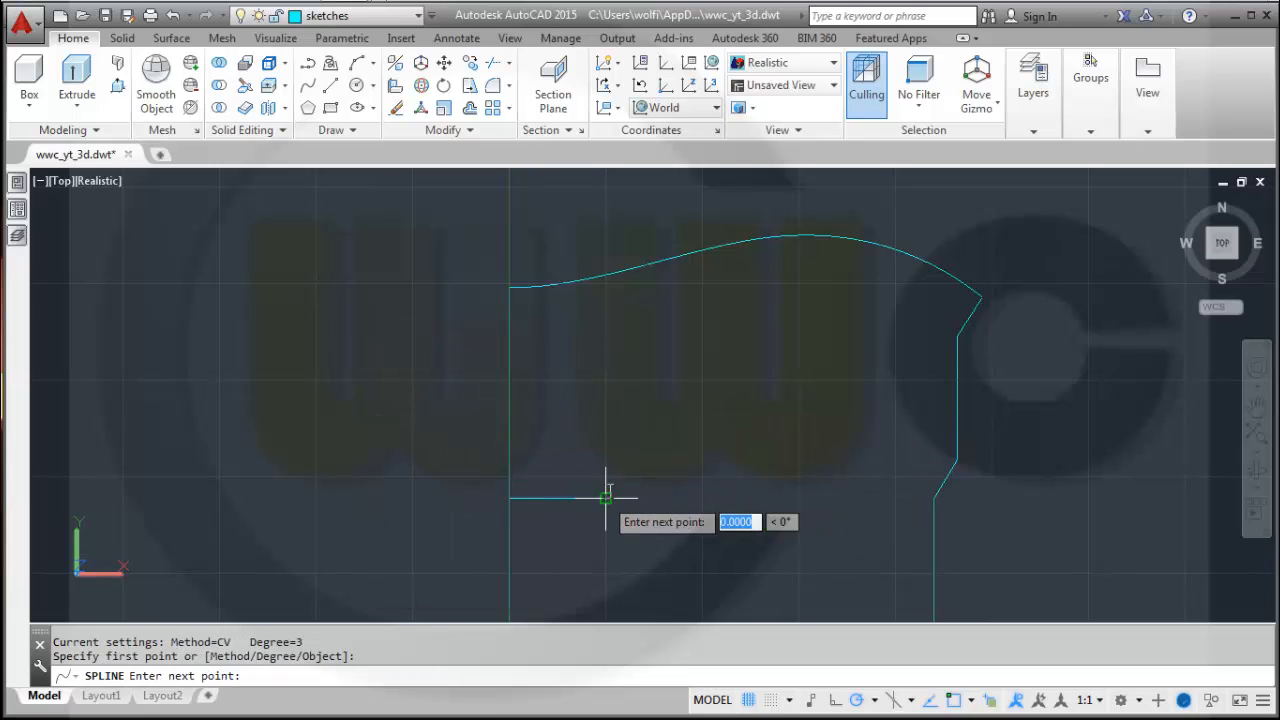
left_click(634, 422)
left_click(752, 388)
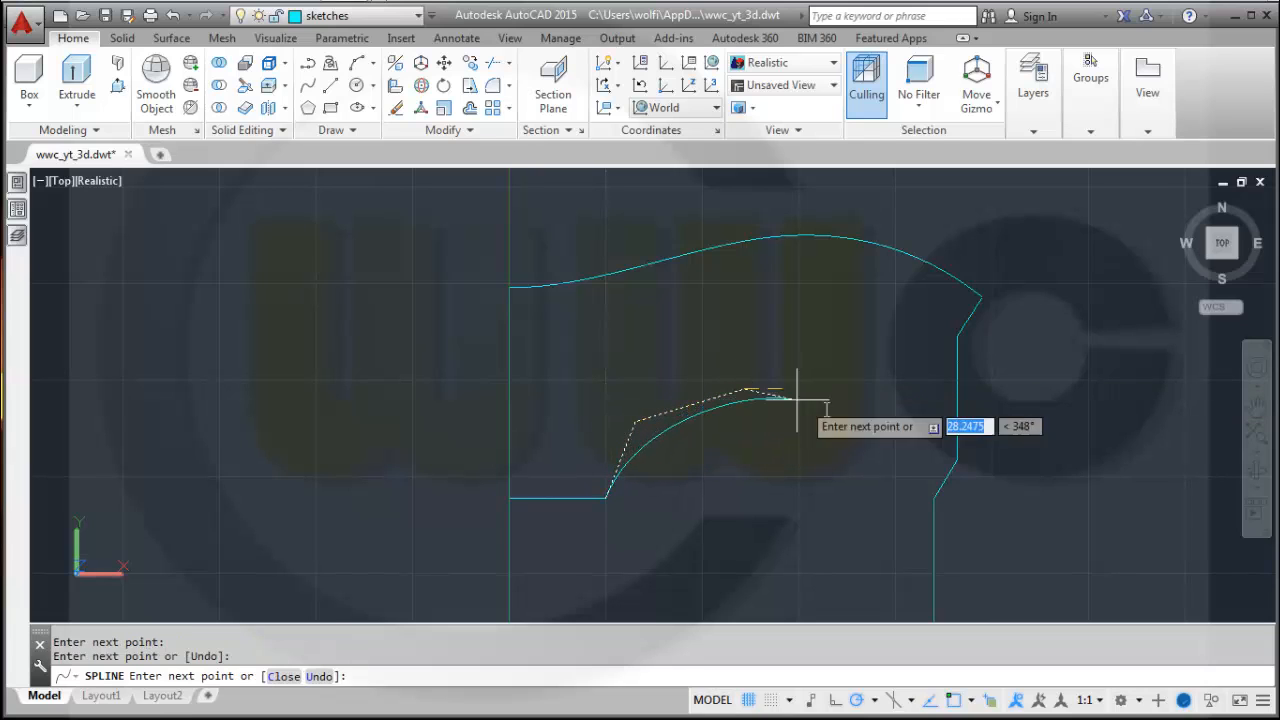
left_click(841, 410)
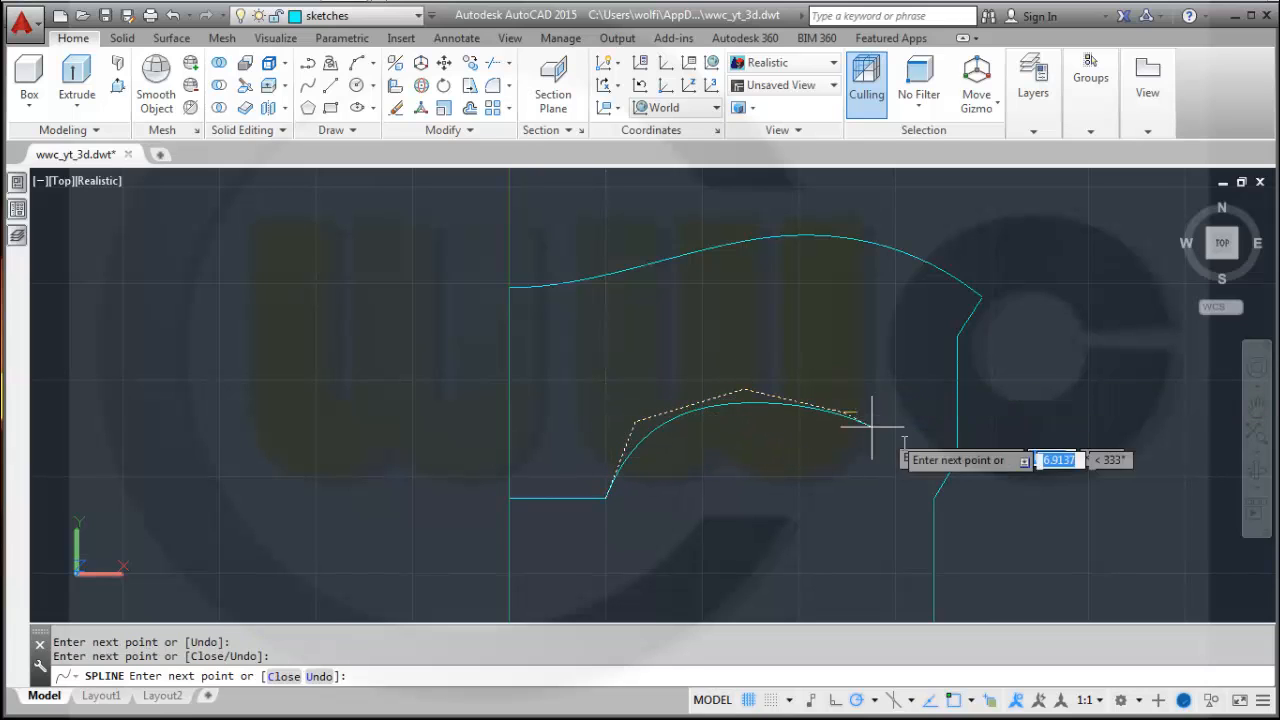
left_click(934, 497)
right_click(1015, 497)
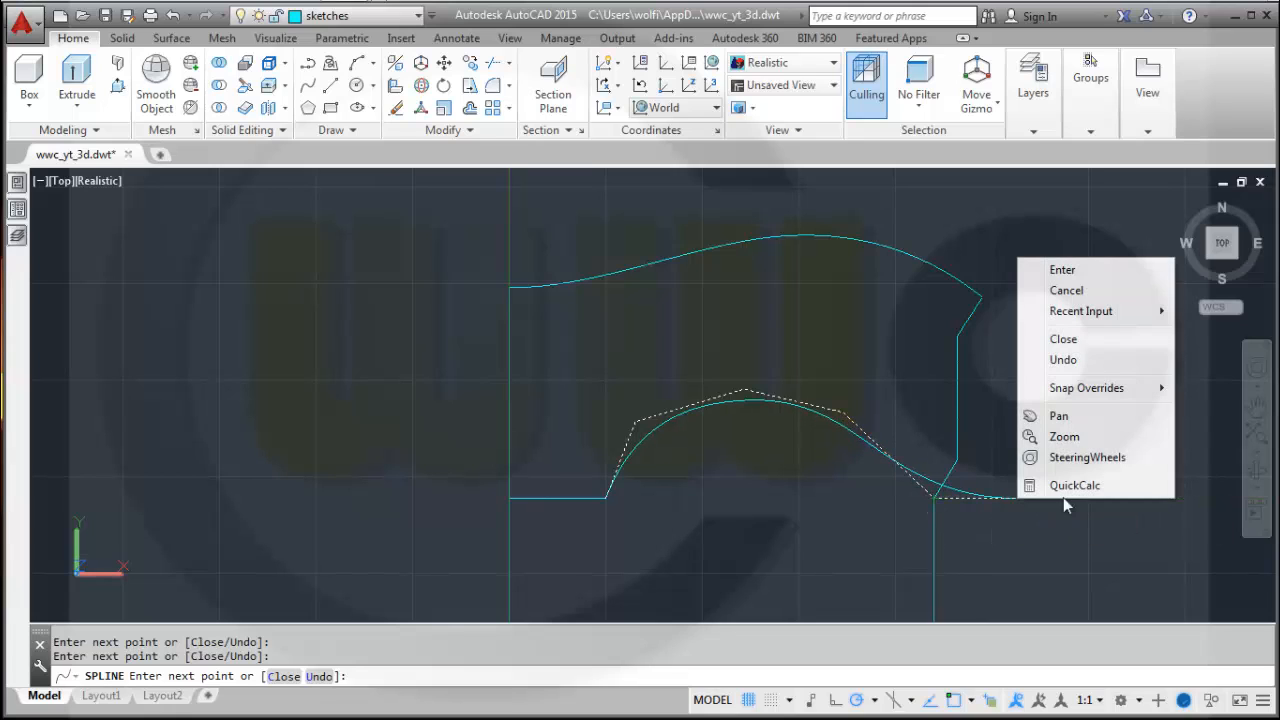
left_click(1064, 271)
Move the spline's second control point directly above its start and shift the fourth control point outward.
left_click(605, 497)
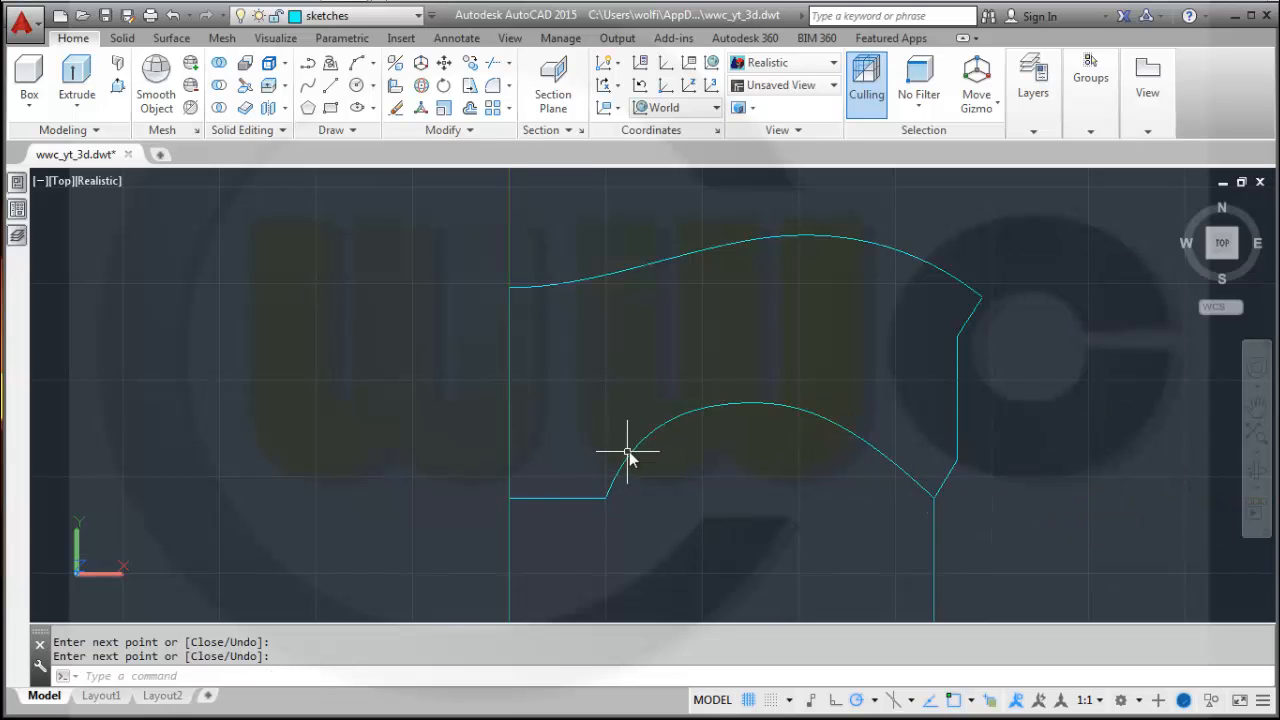
key("Return")
left_click(636, 443)
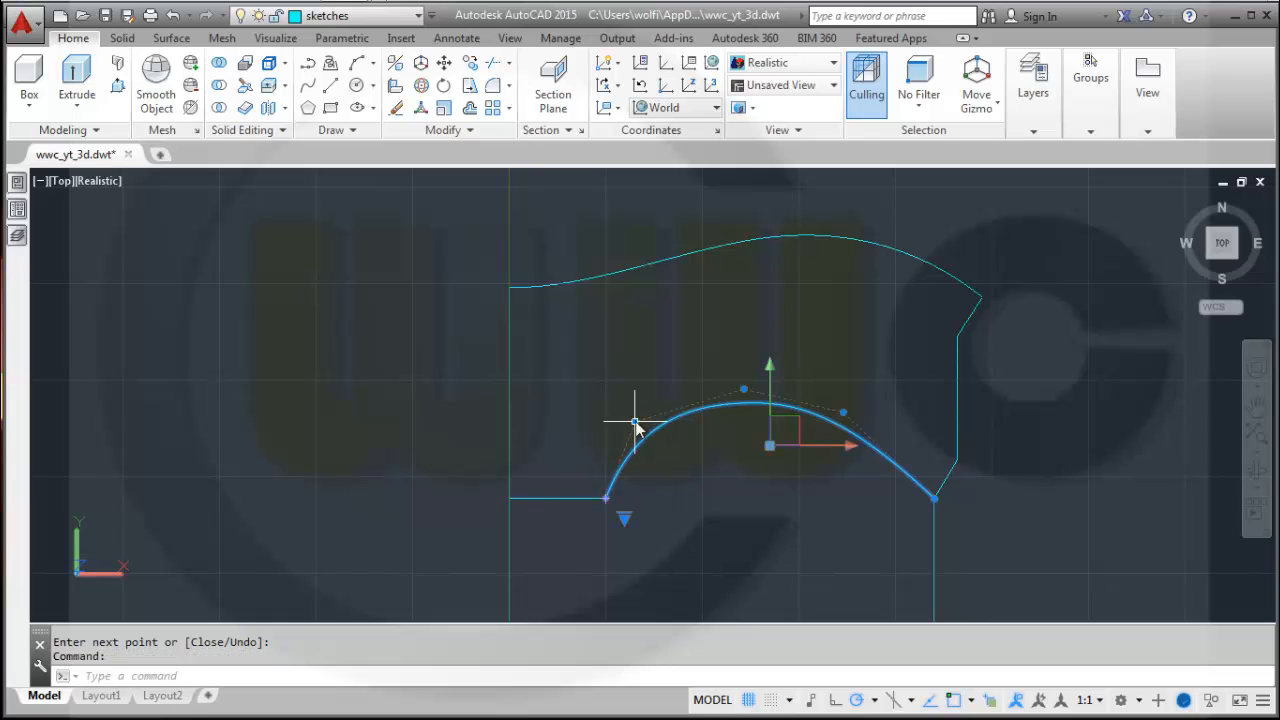
left_click(635, 423)
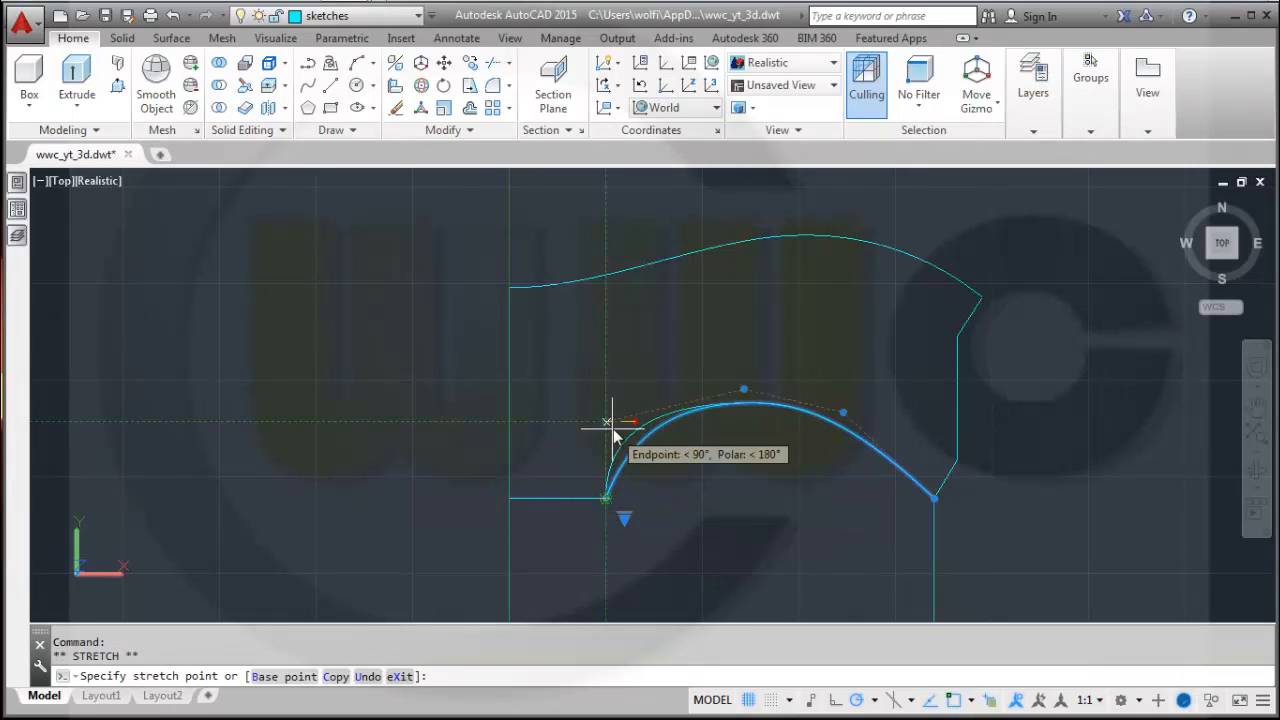
left_click(607, 422)
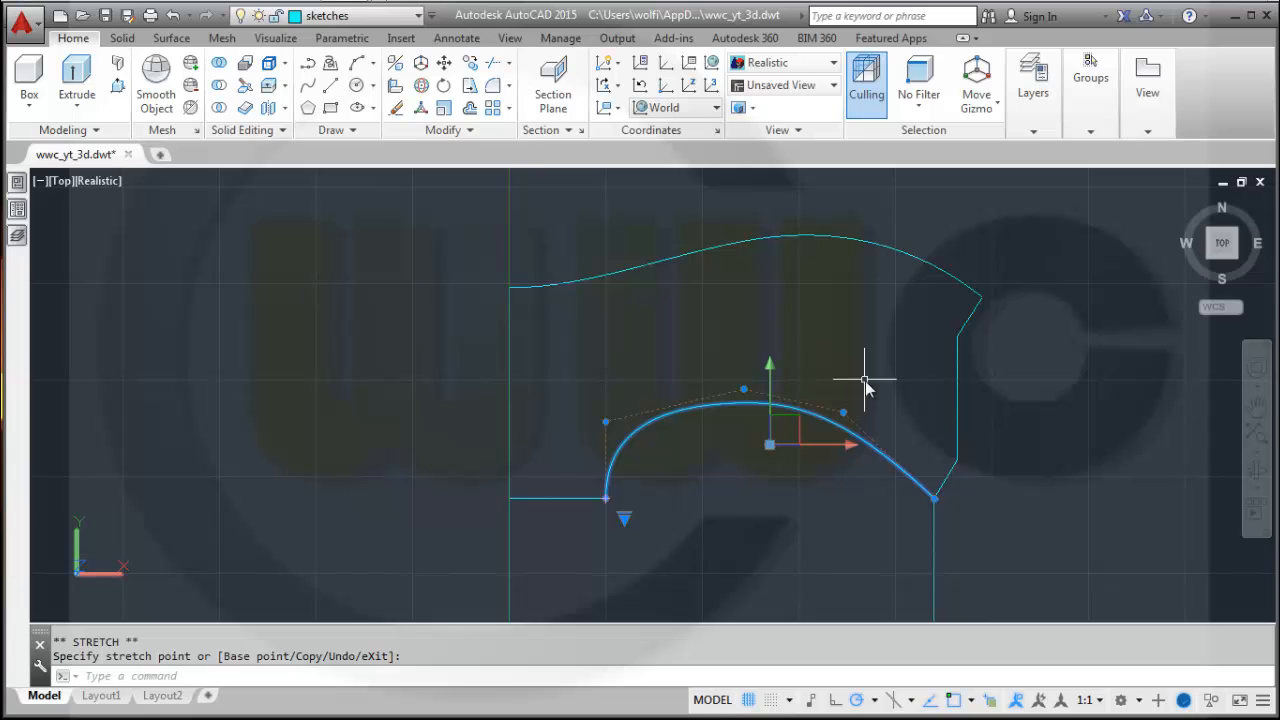
left_click(845, 418)
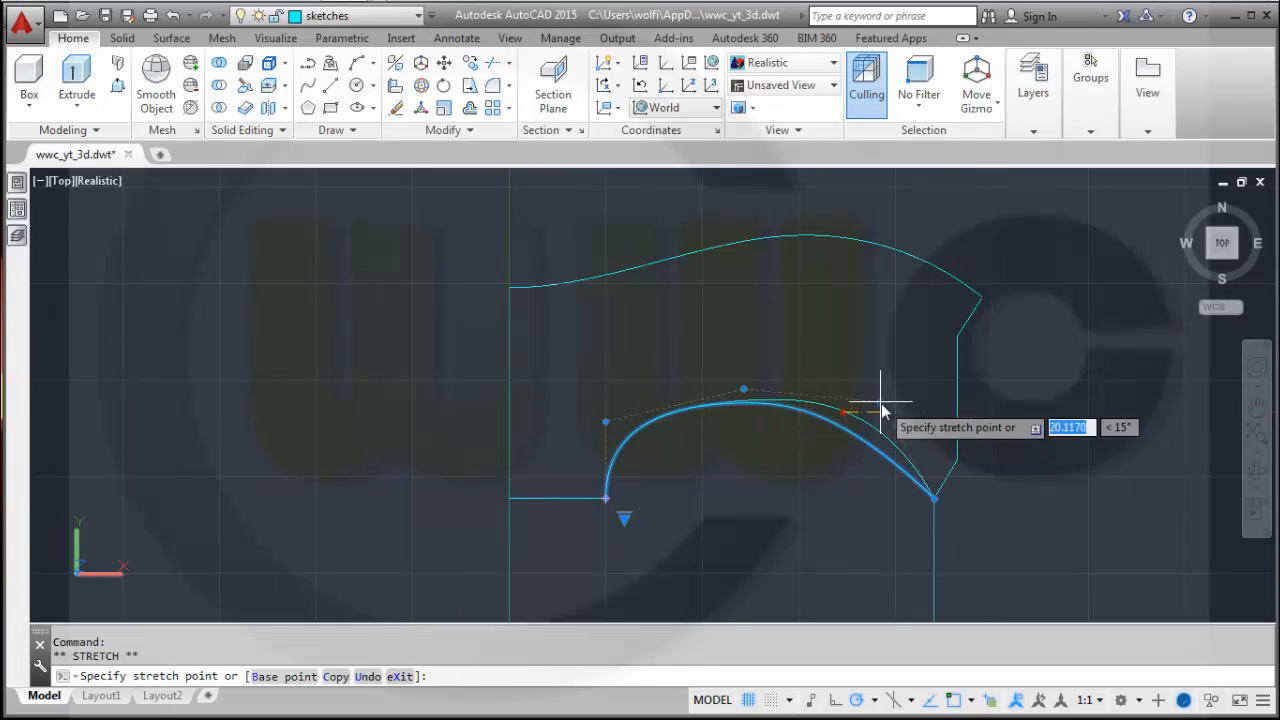
left_click(886, 403)
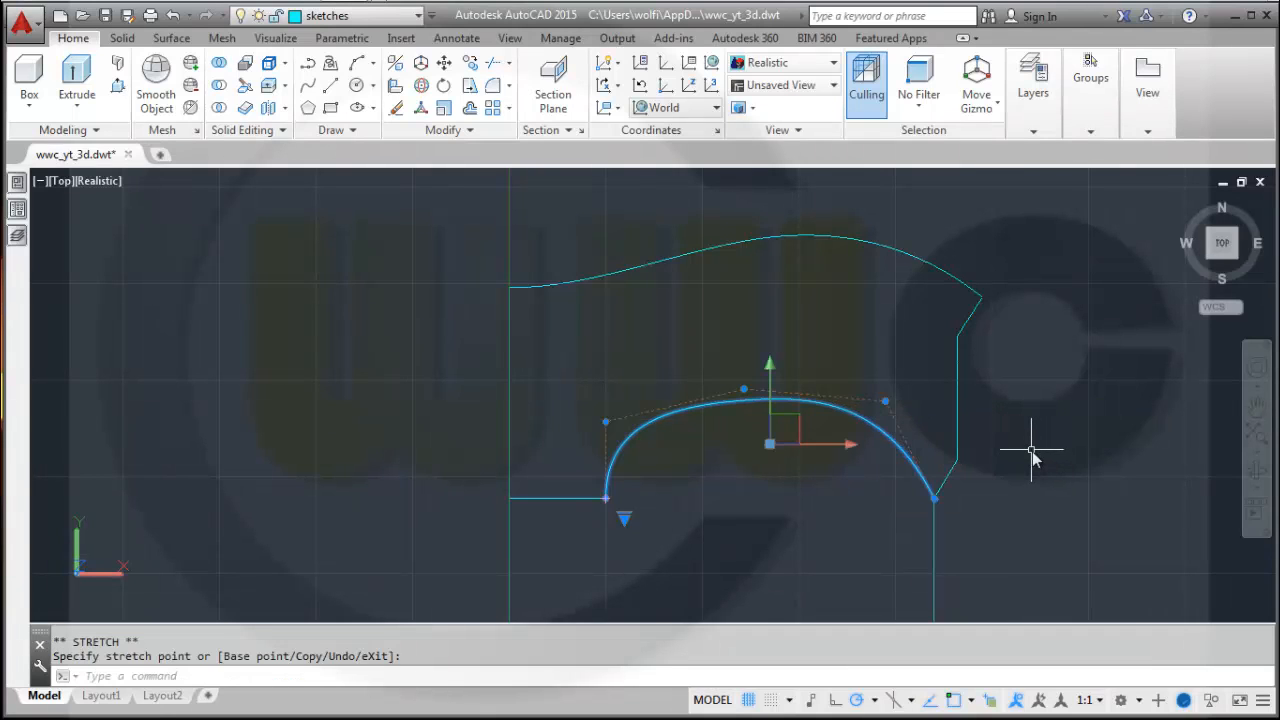
key("Escape")
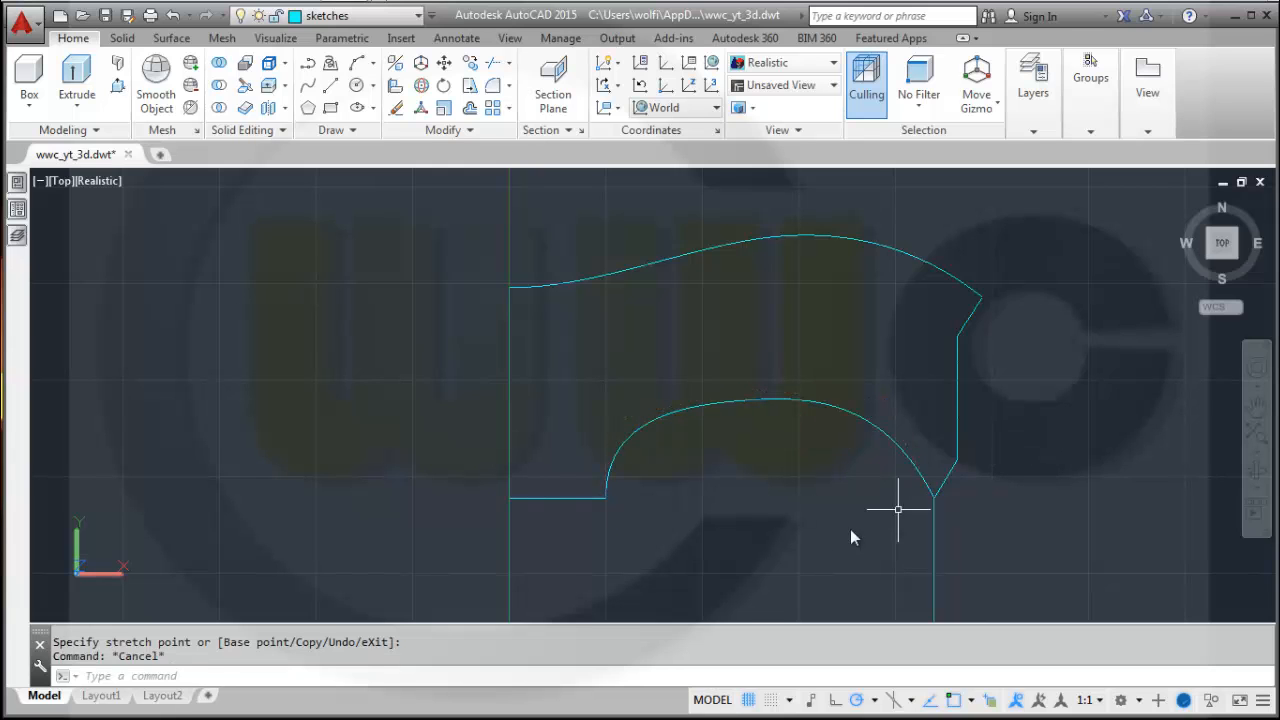
Erase the profile's lower-right lines below the new spline with a crossing selection.
scroll(791, 530, "up", 2)
scroll(791, 530, "down", 4)
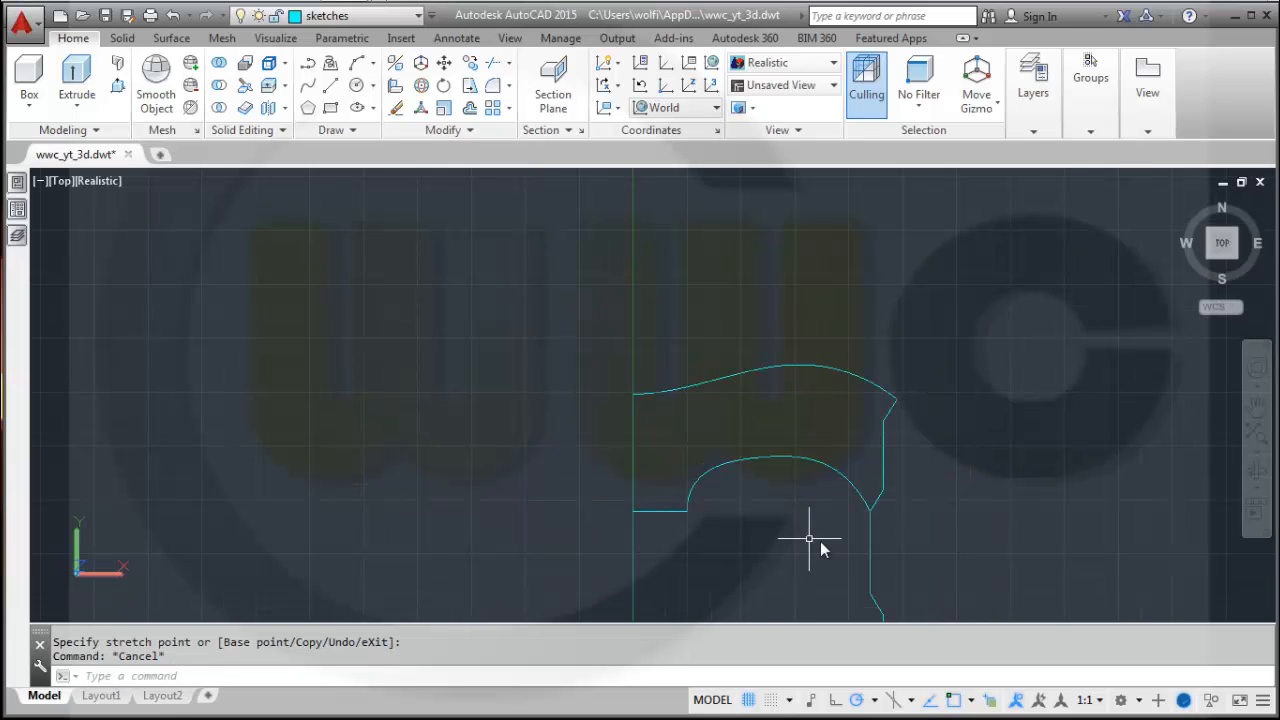
middle_click_drag(915, 538, 943, 409)
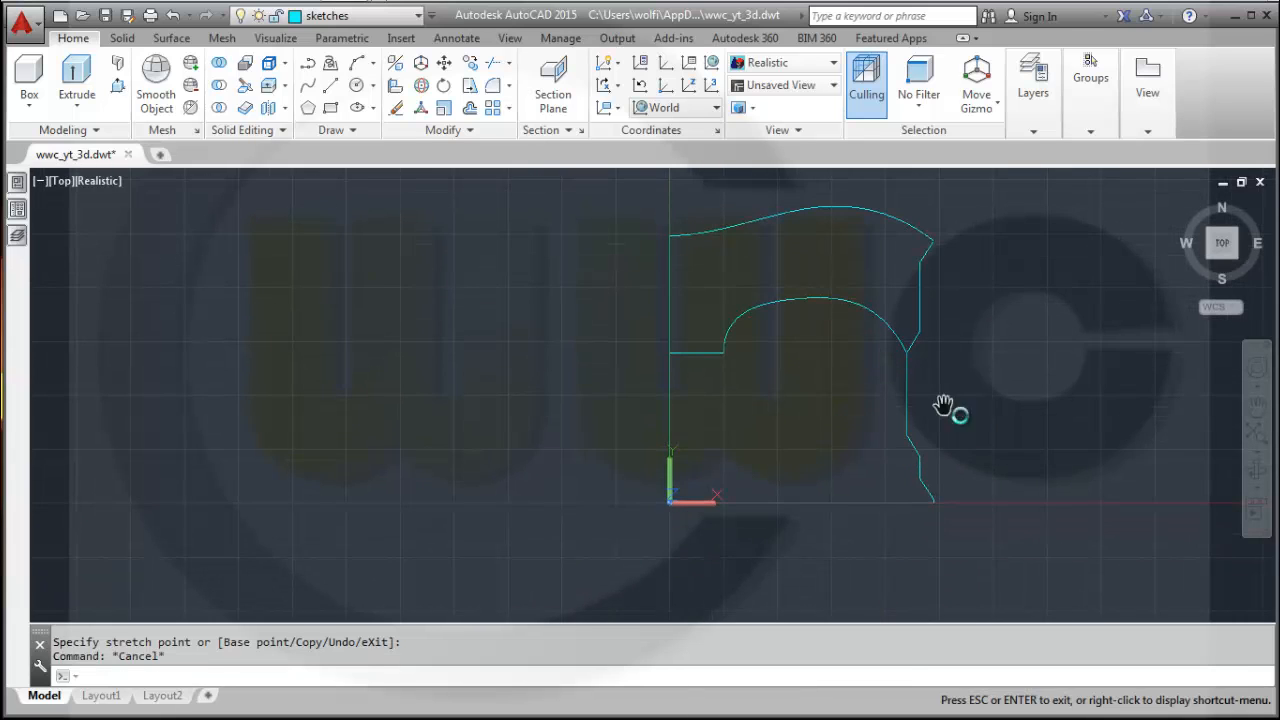
left_click(1008, 550)
left_click(823, 408)
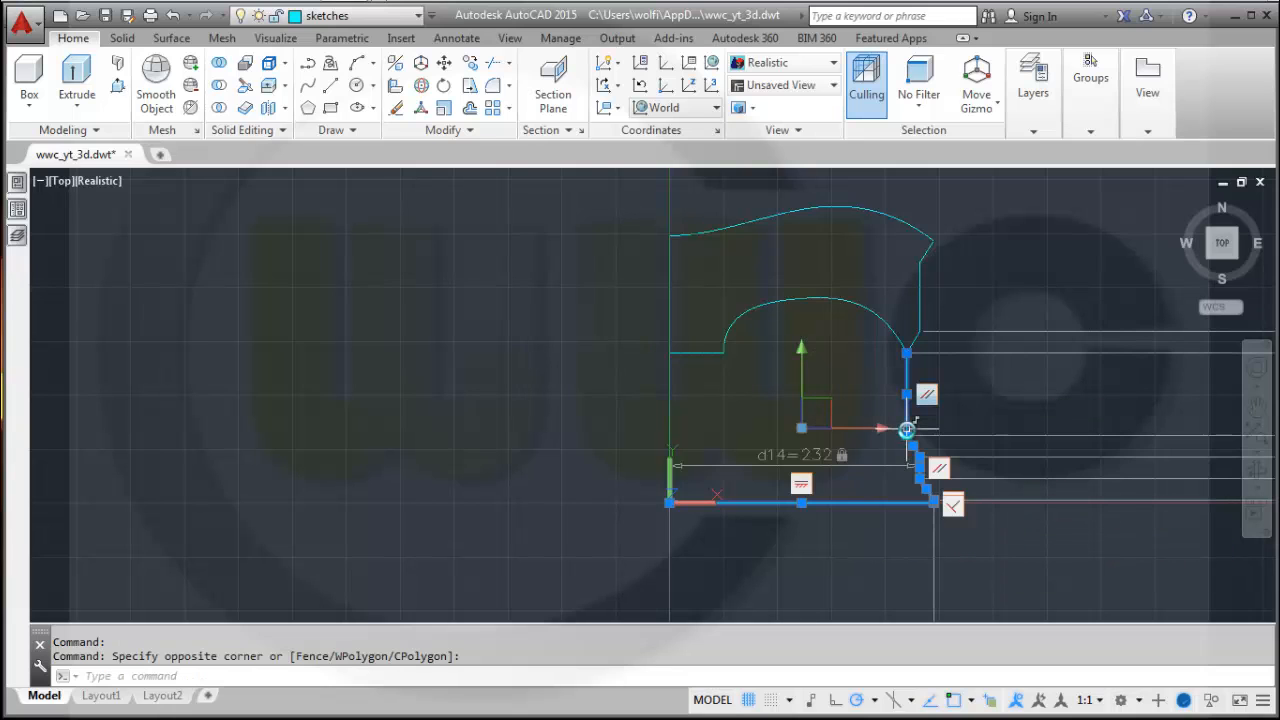
key("Delete")
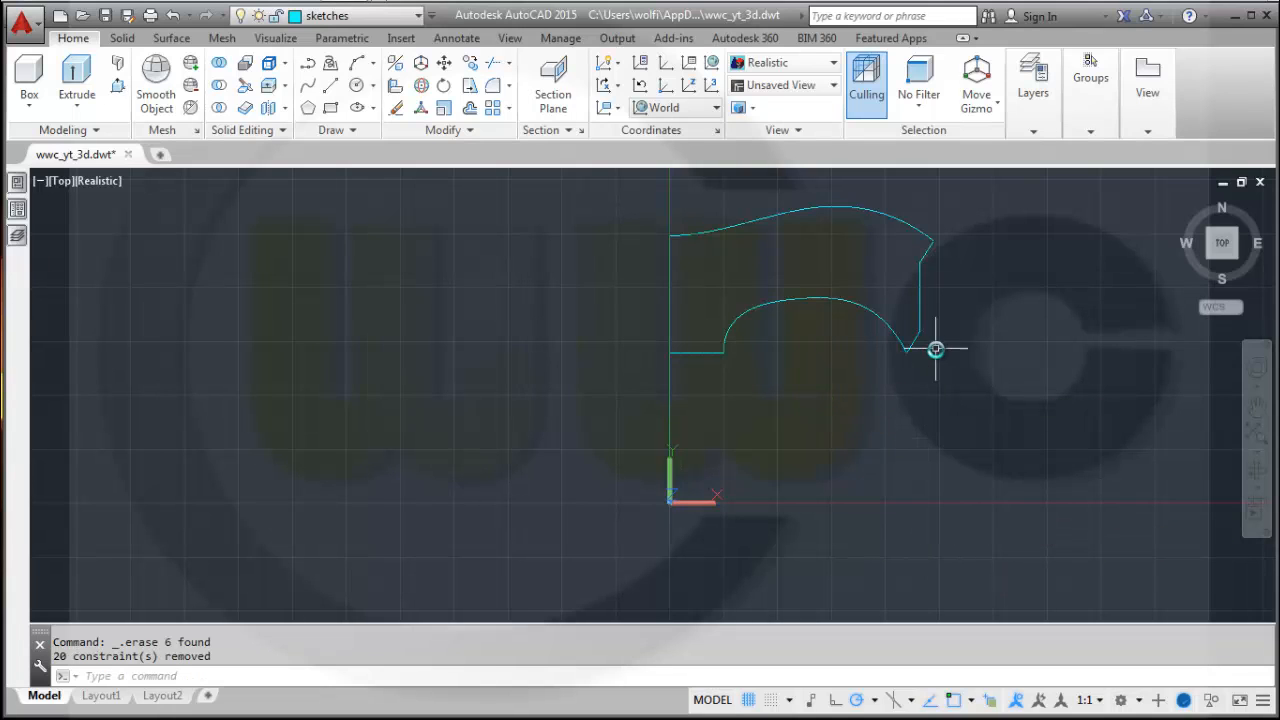
Make surfaces the current layer.
middle_click_drag(851, 374, 821, 488)
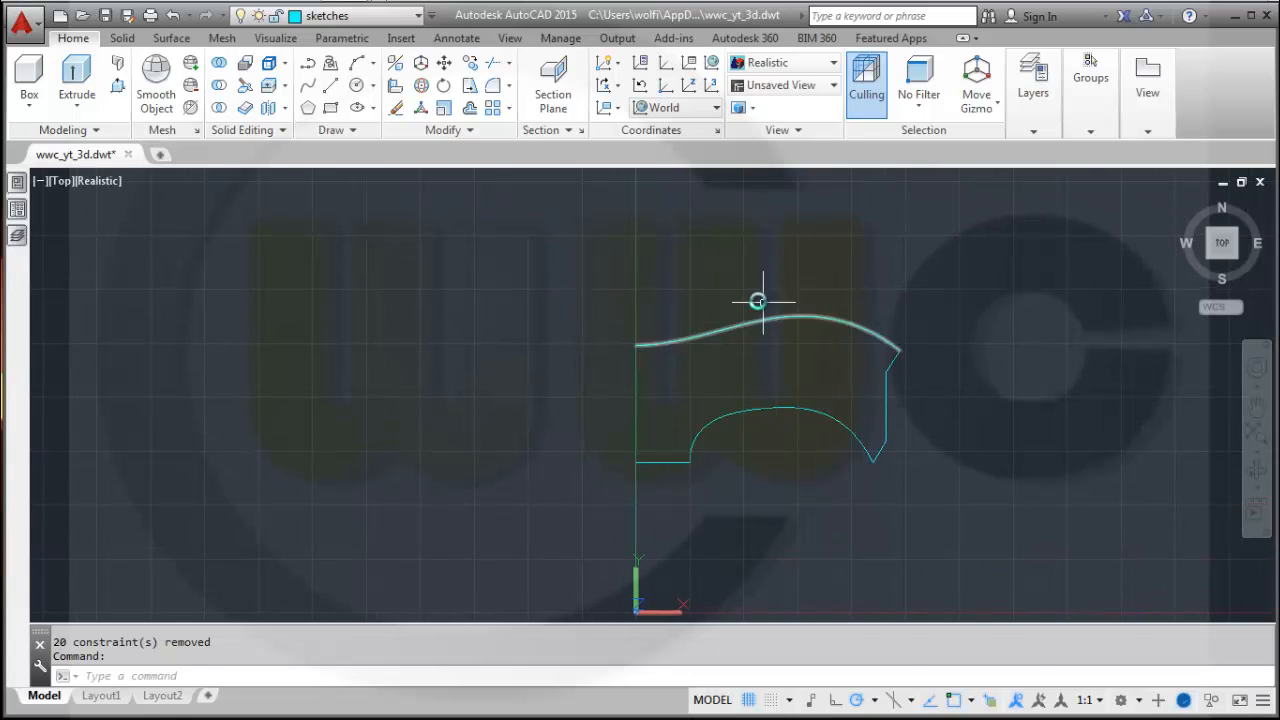
left_click(419, 16)
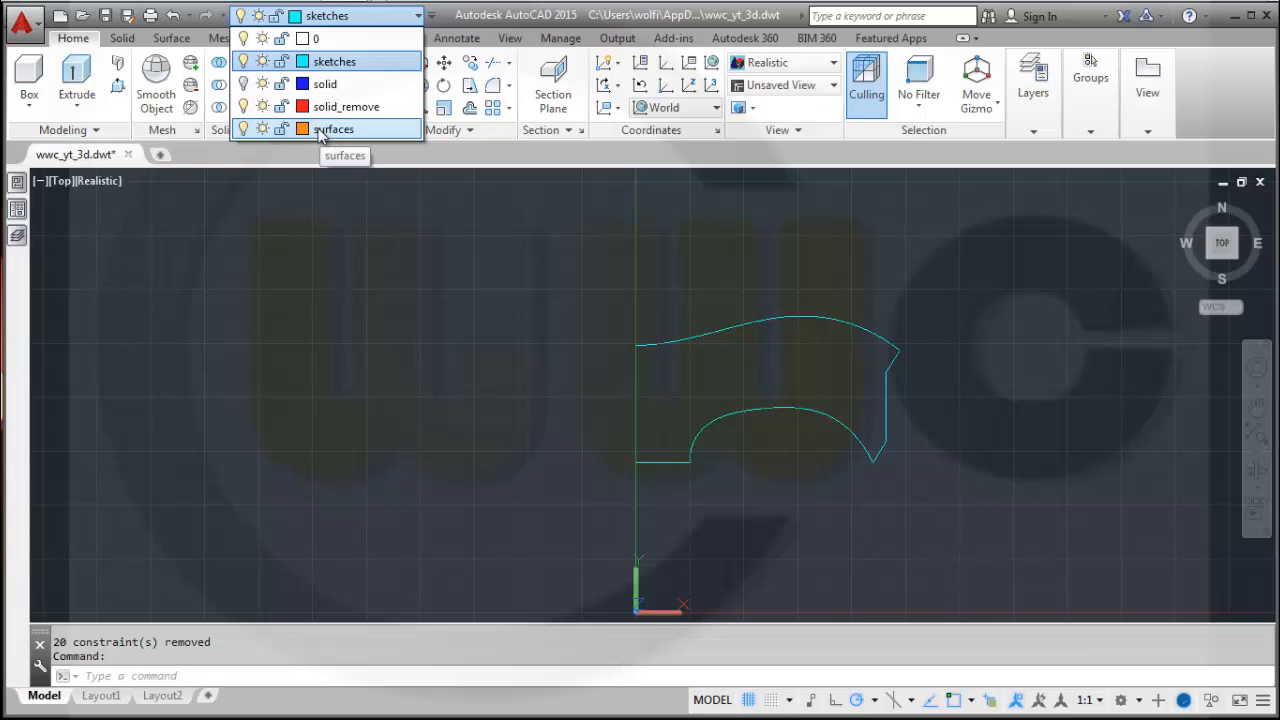
left_click(321, 130)
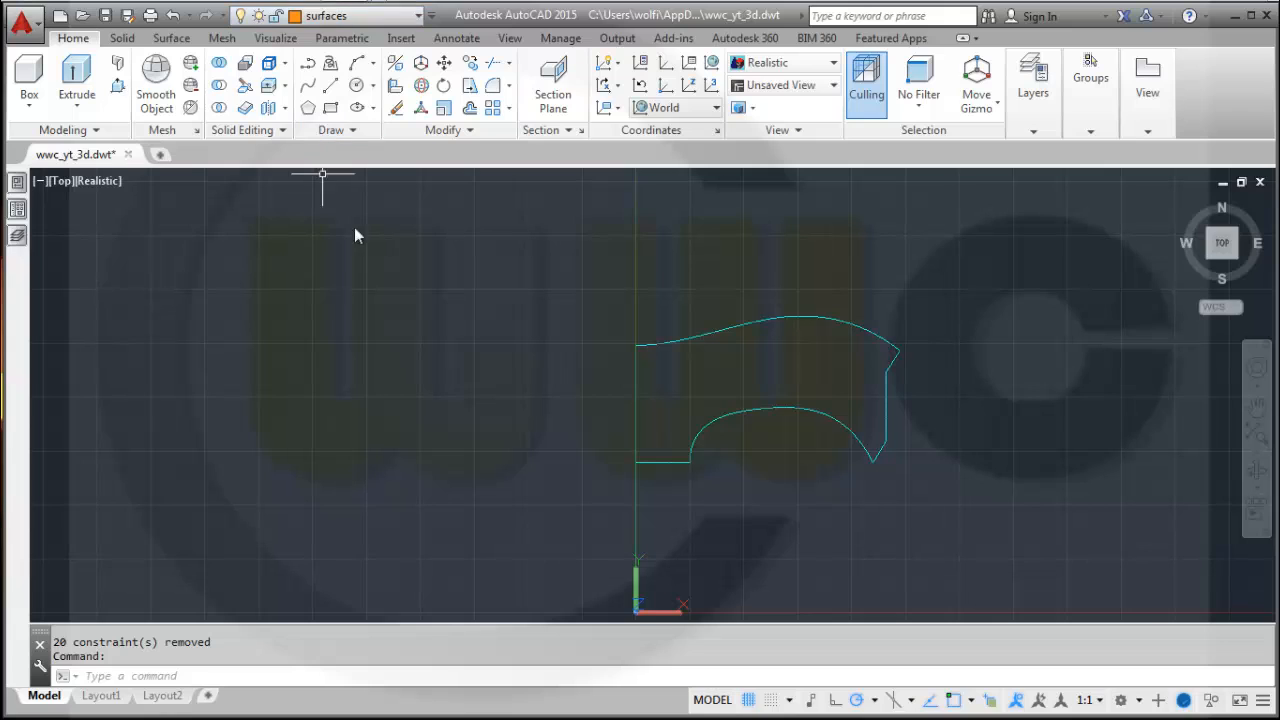
Revolve the profile as a surface a full 360° about the vertical axis line at its left edge.
left_click(172, 38)
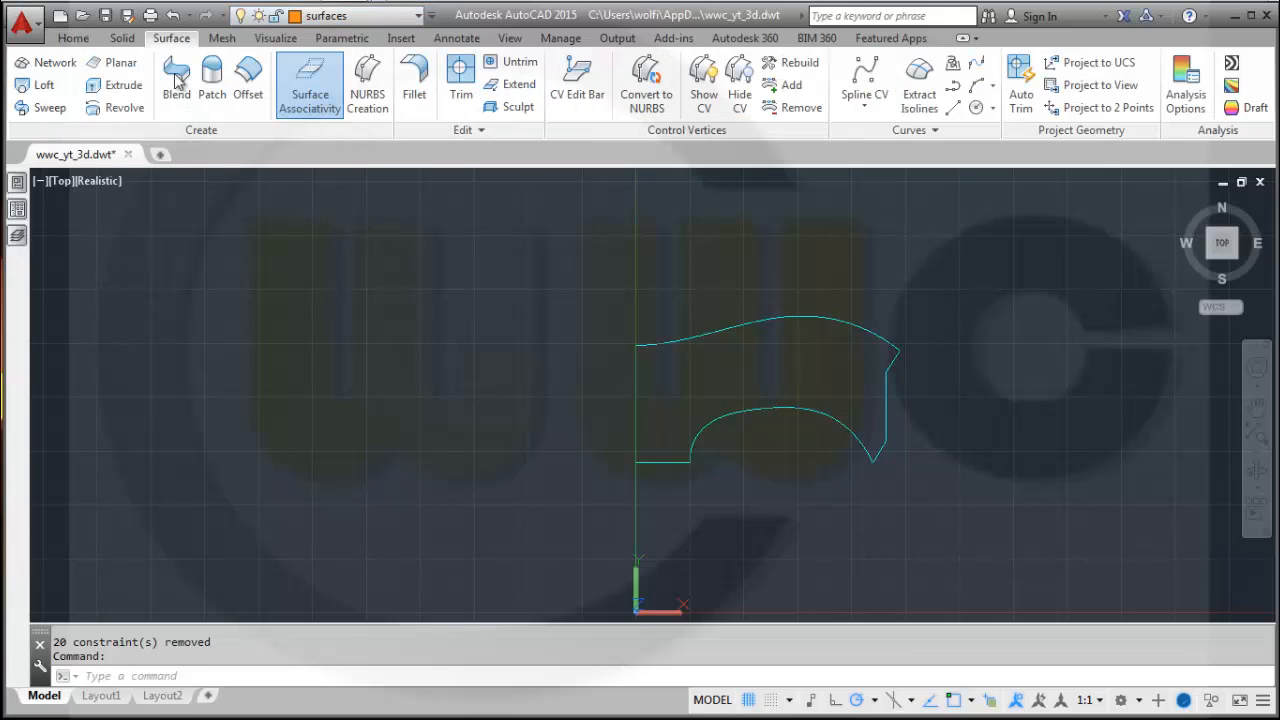
left_click(115, 107)
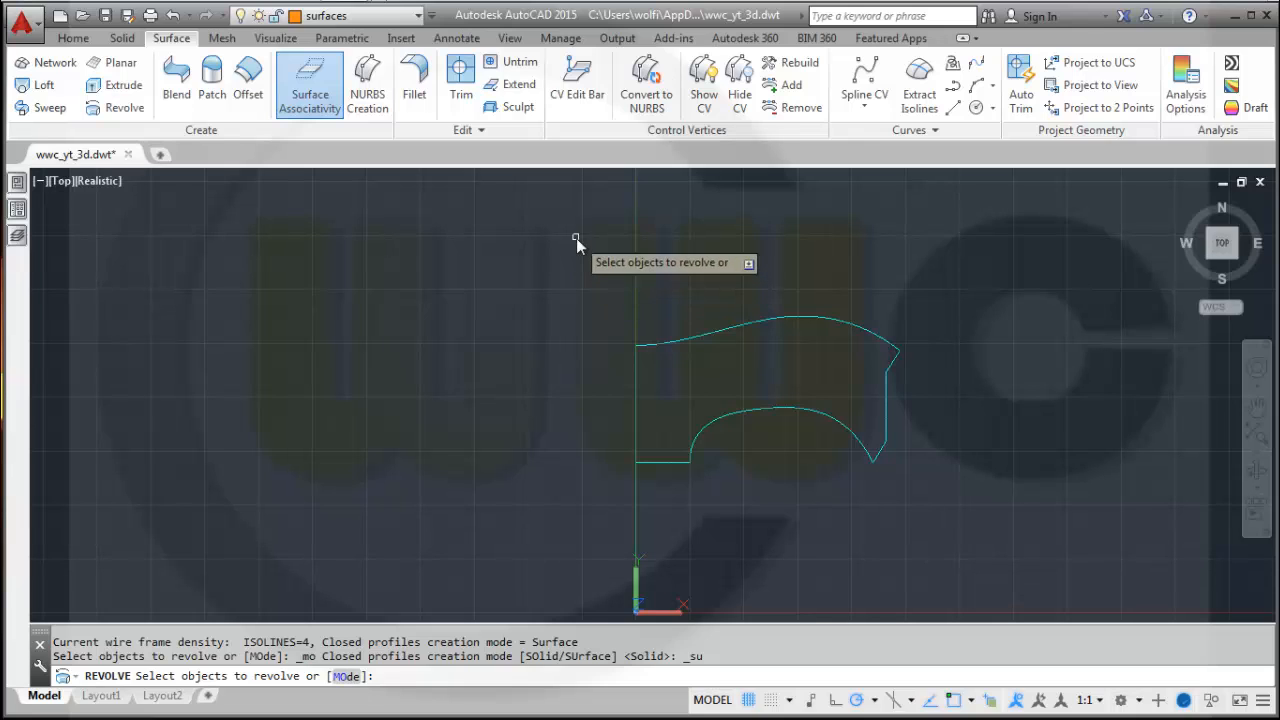
left_click(576, 237)
left_click(964, 508)
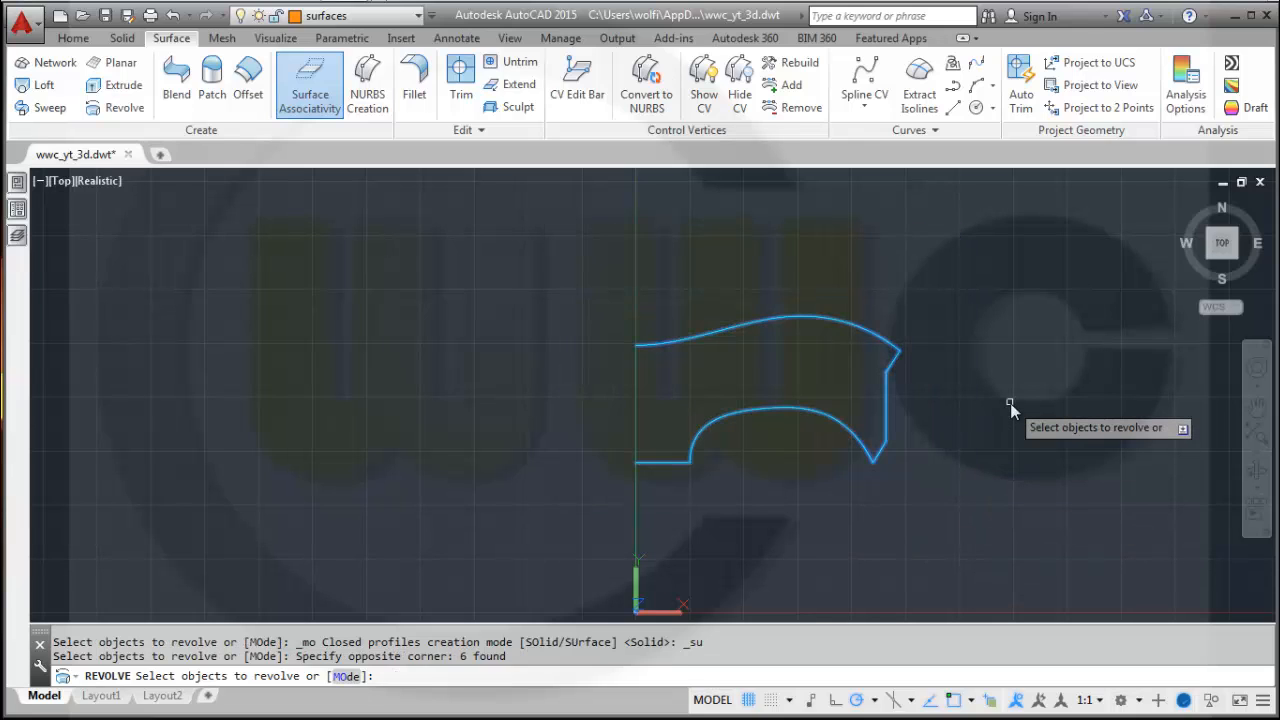
right_click(1010, 403)
left_click(1030, 410)
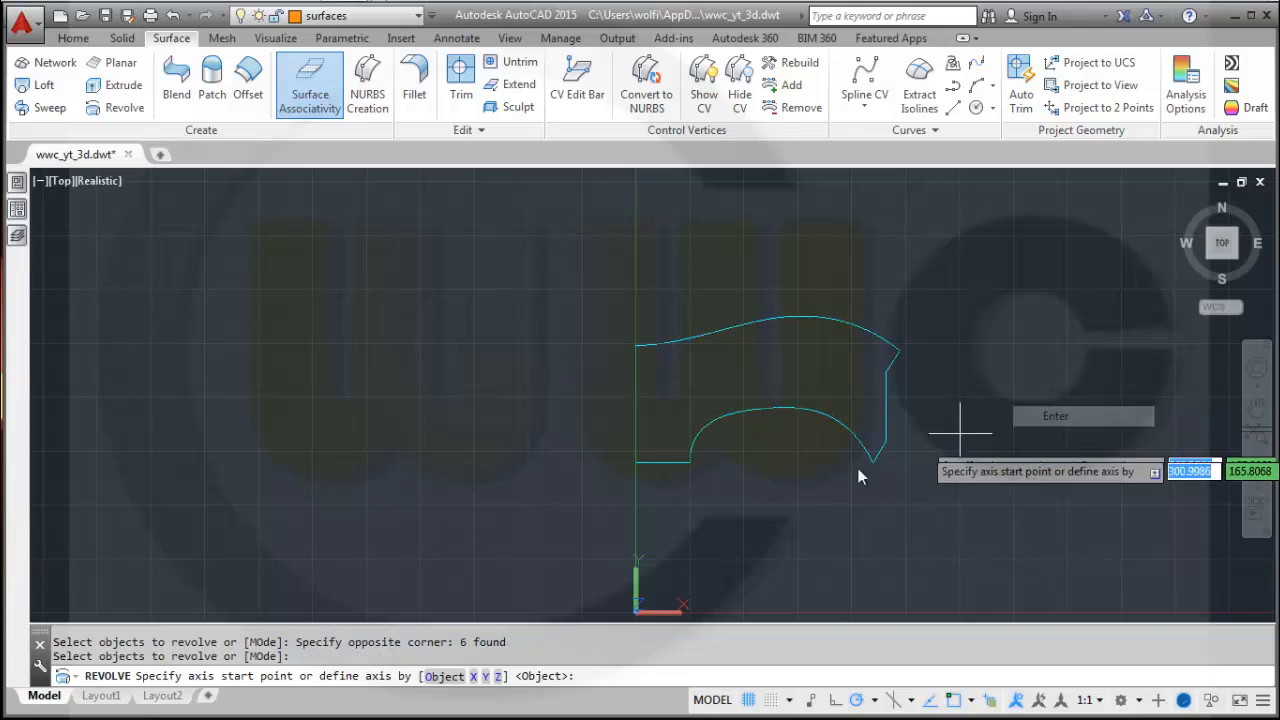
left_click(637, 461)
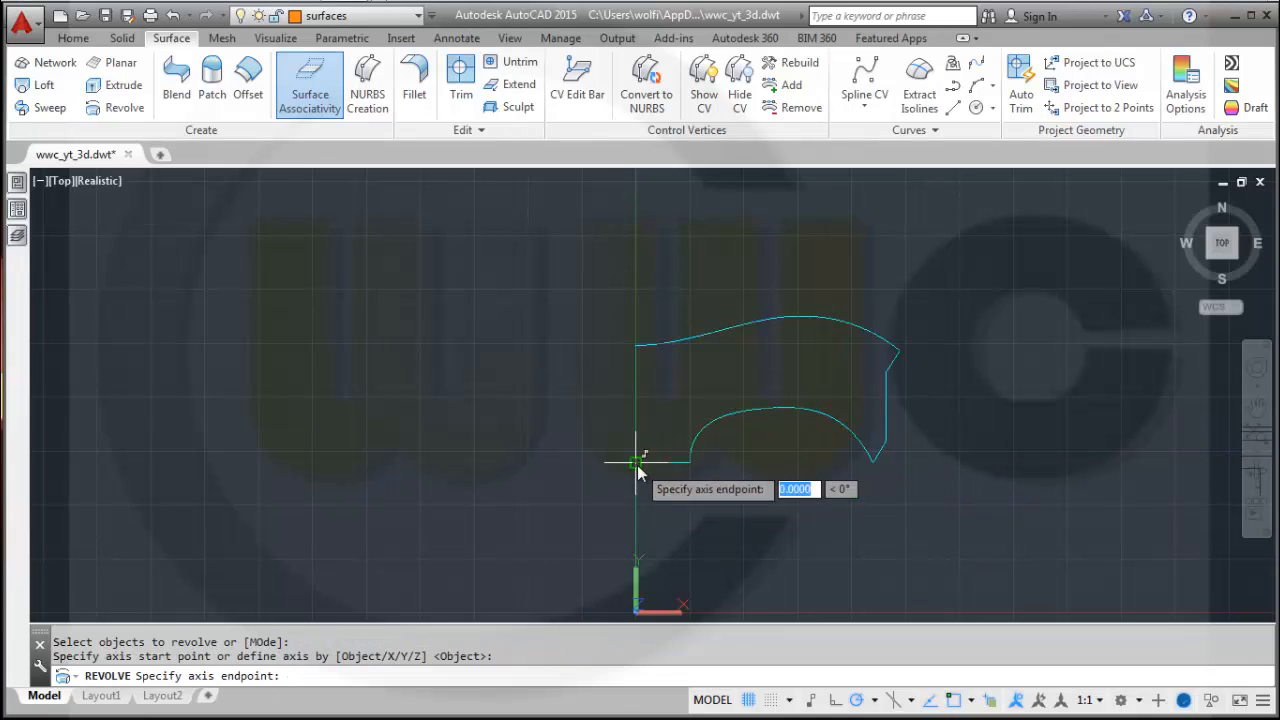
left_click(637, 349)
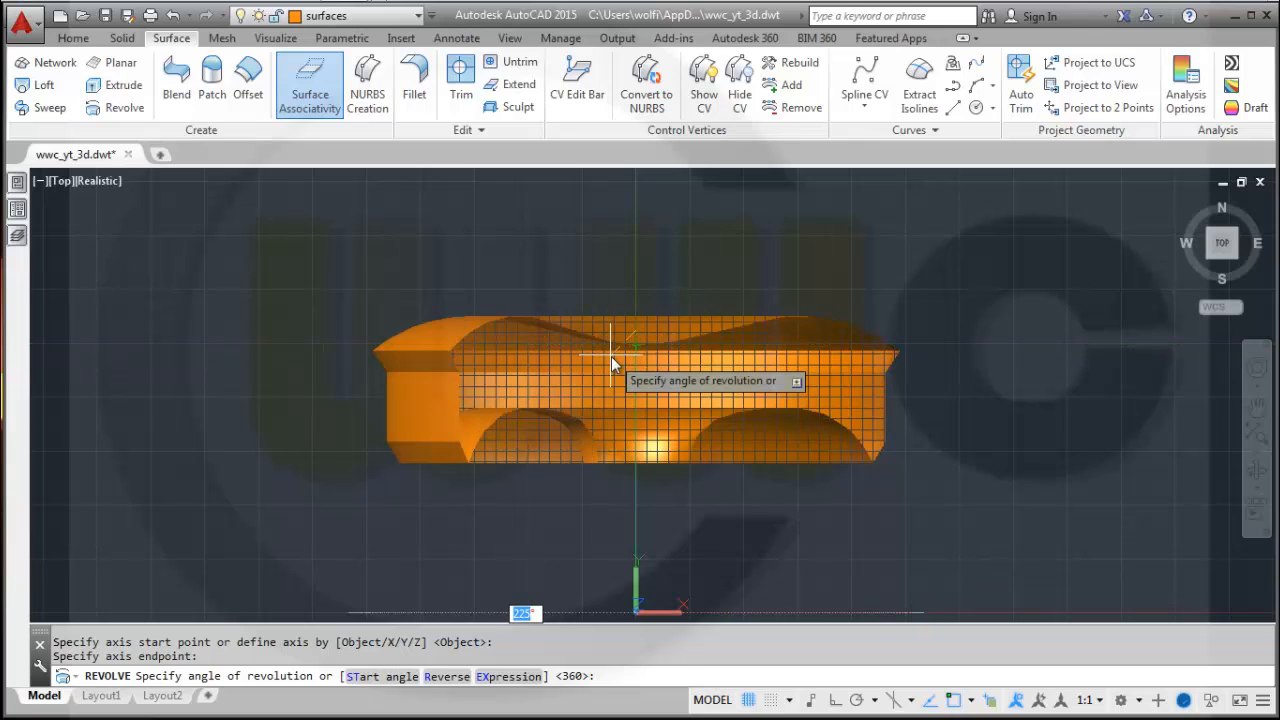
key("Return")
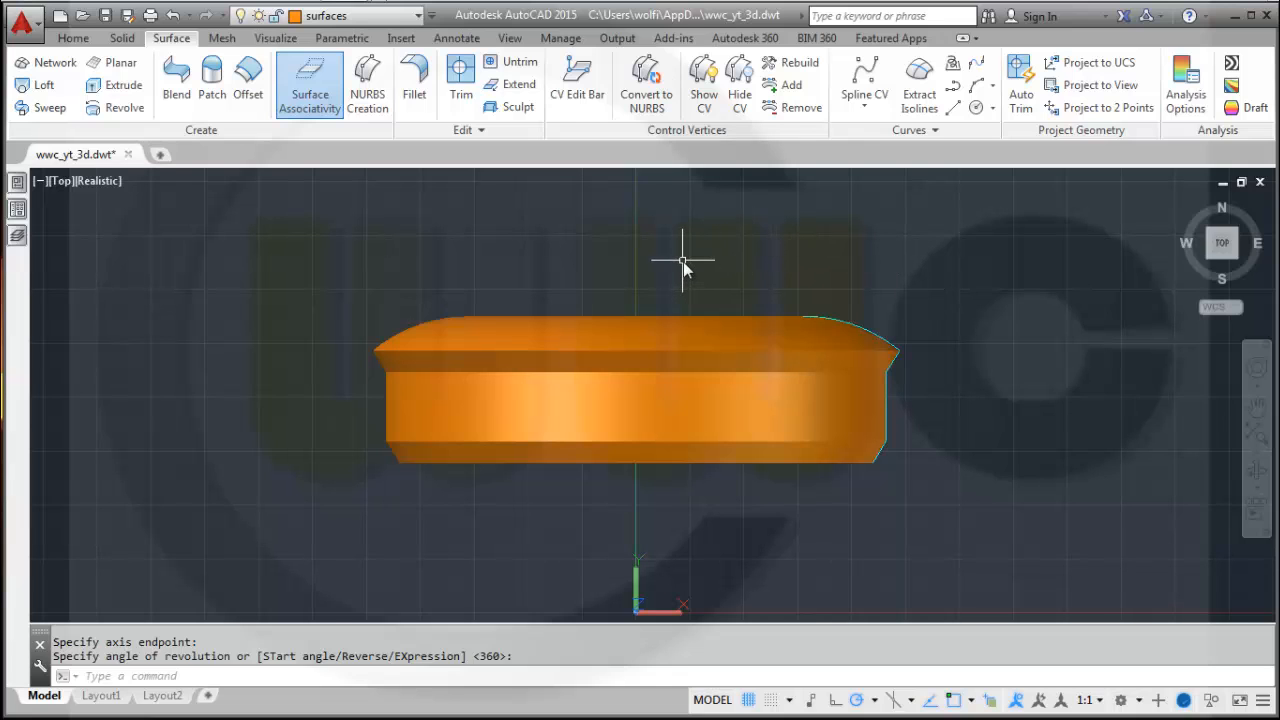
Undo the last three actions.
mouse_move(736, 246)
middle_mouse_down("shift")
mouse_move(720, 268)
mouse_move(728, 229)
mouse_move(720, 249)
mouse_move(731, 252)
middle_mouse_up("shift")
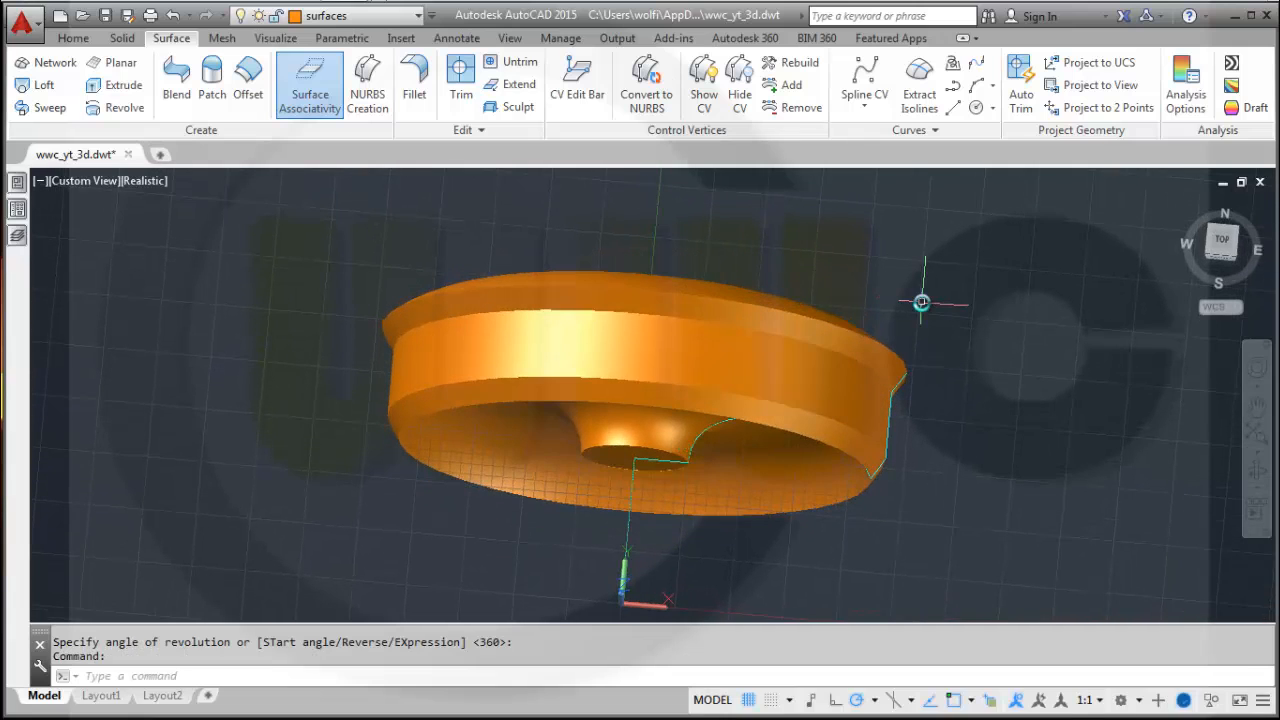
key("ctrl+z")
key("ctrl+z")
key("ctrl+z")
key("ctrl+z")
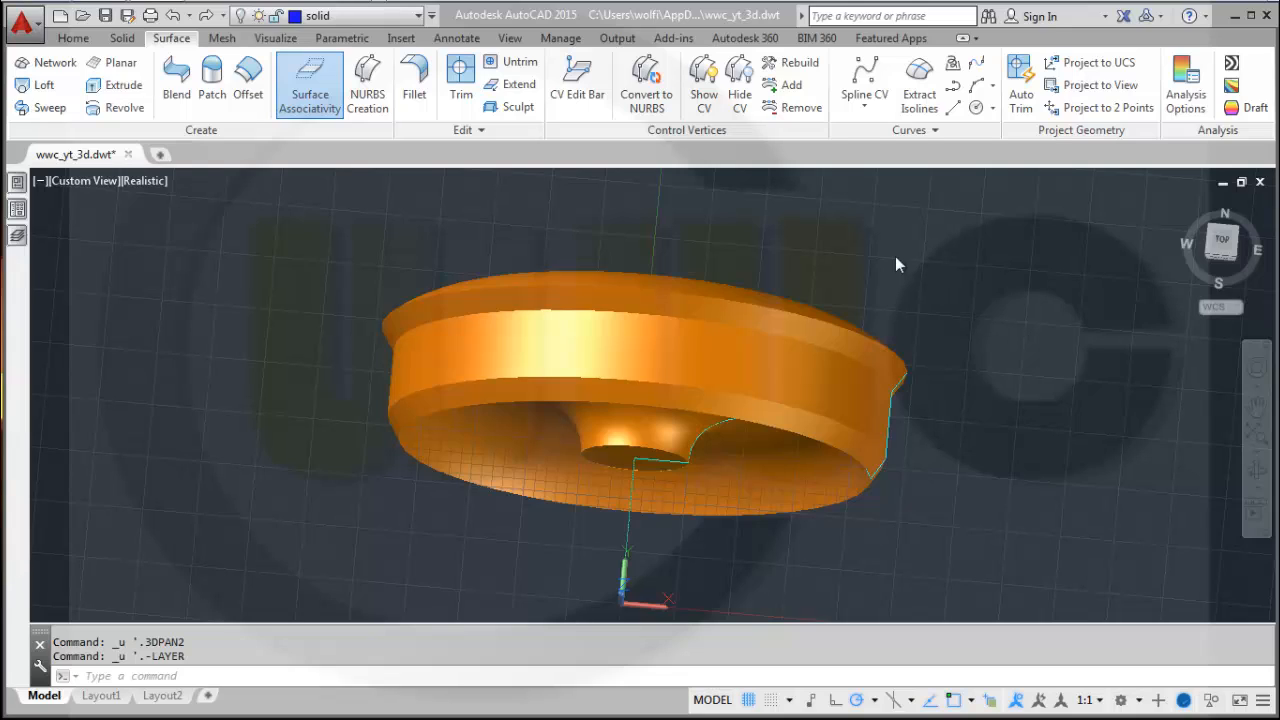
Make solid_remove the current layer and sculpt the revolved surfaces into a solid.
left_click(419, 18)
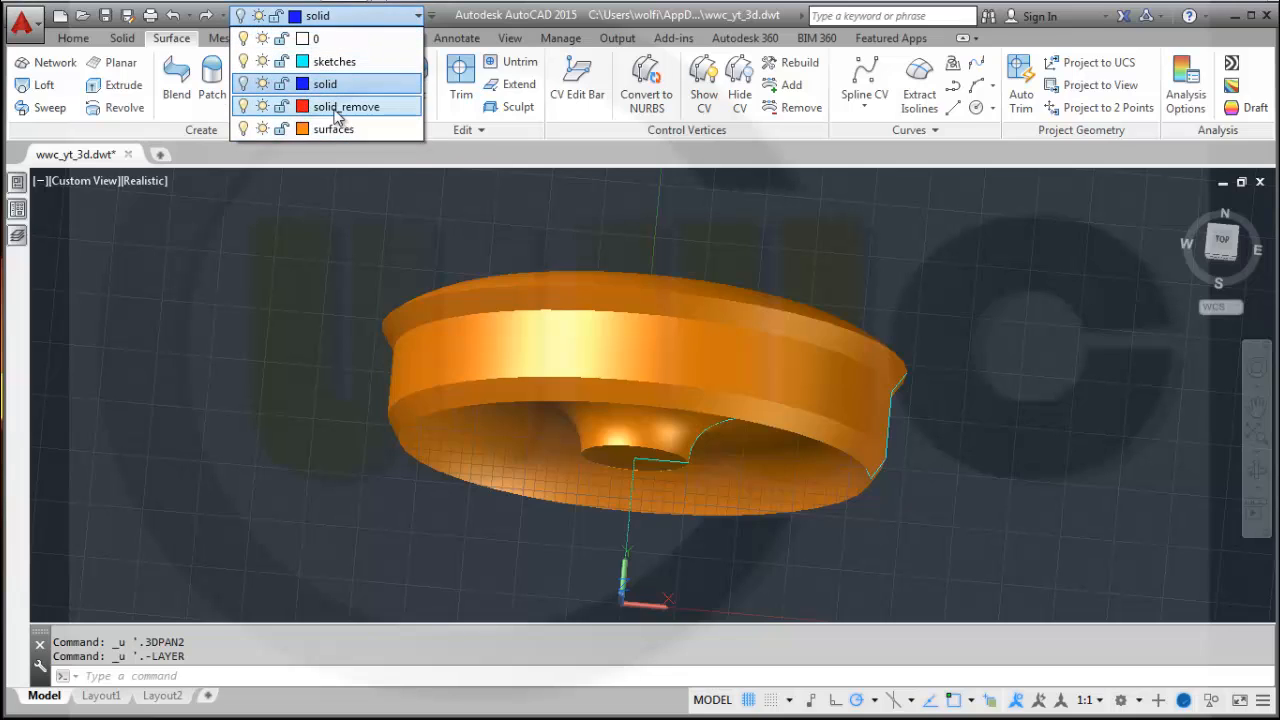
left_click(333, 117)
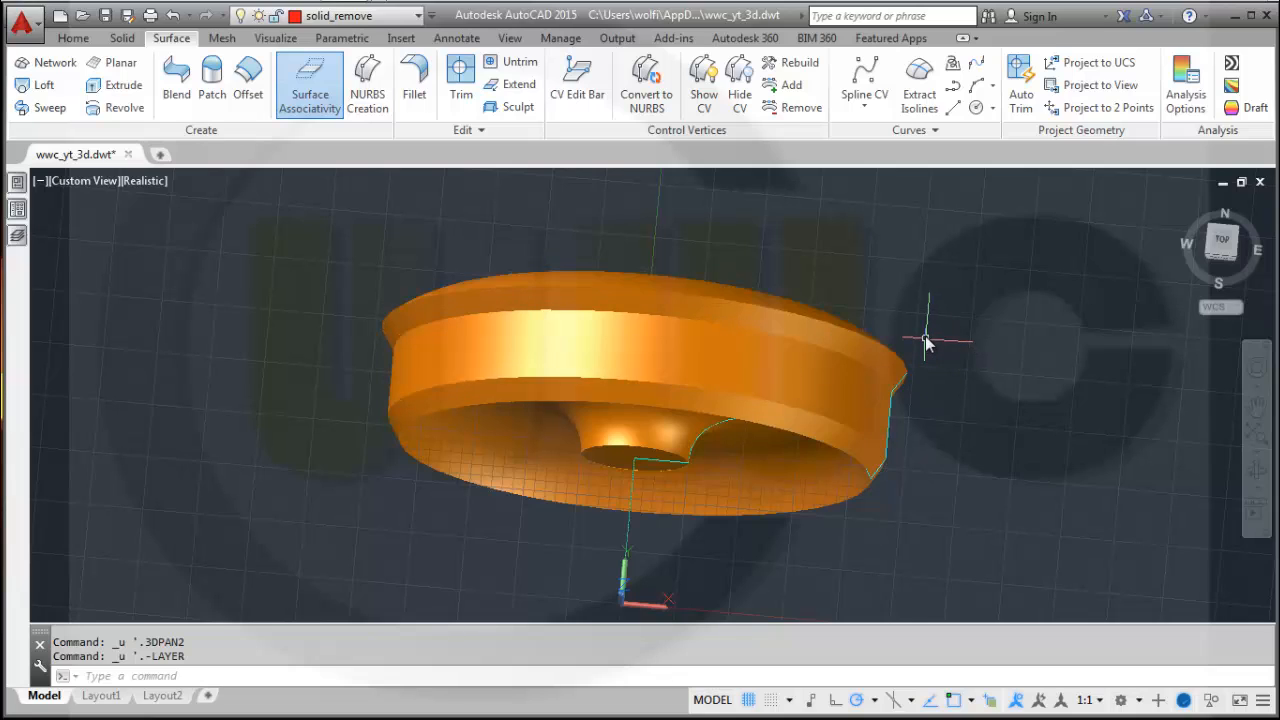
left_click(514, 110)
left_click(551, 558)
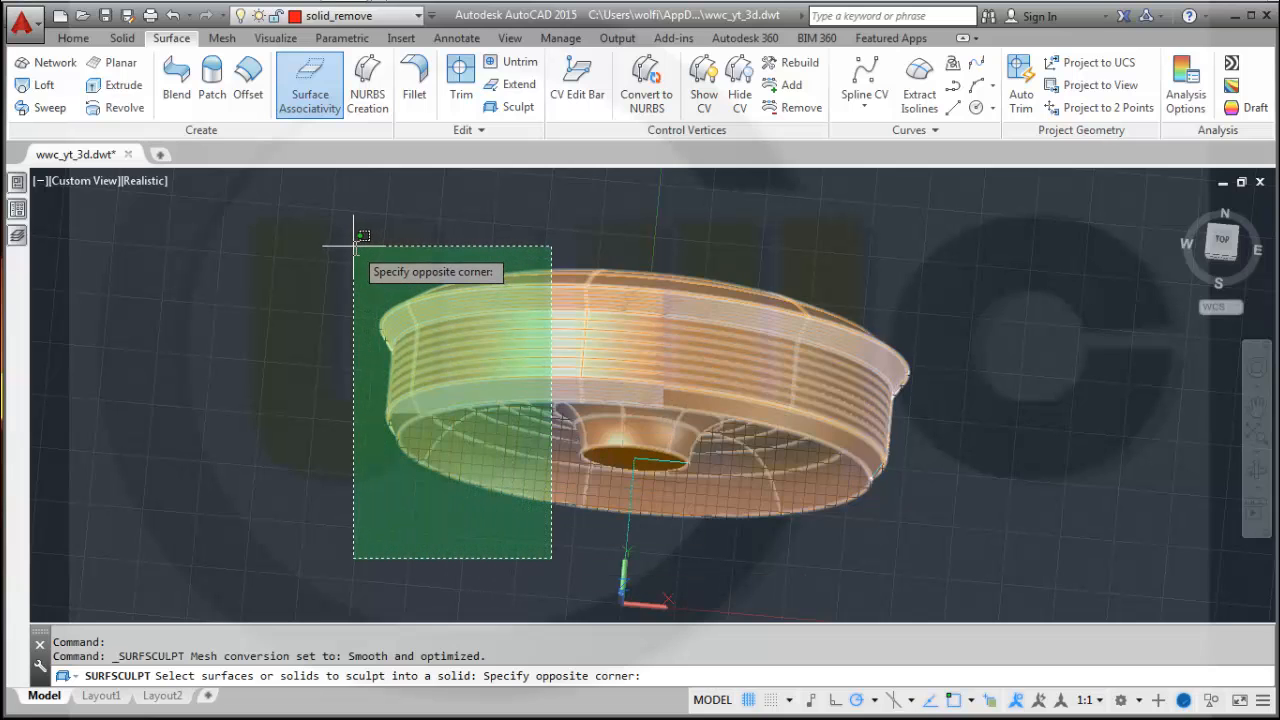
left_click(354, 246)
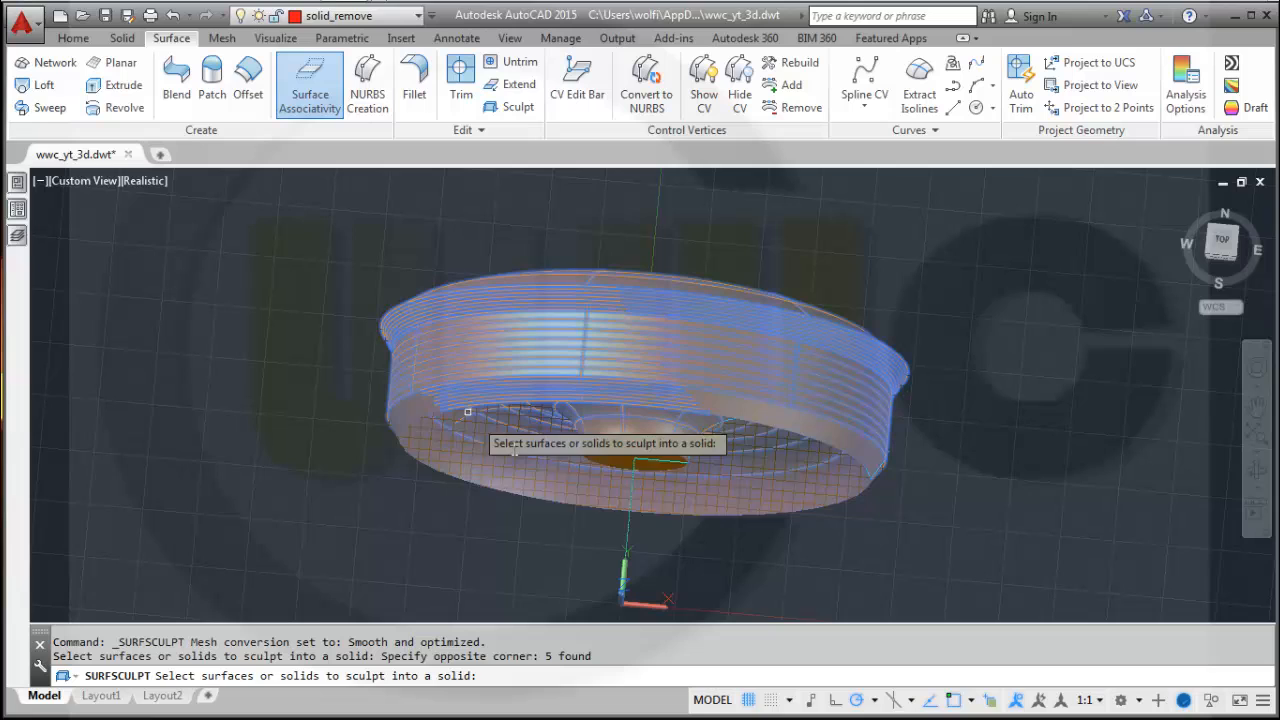
left_click(621, 454)
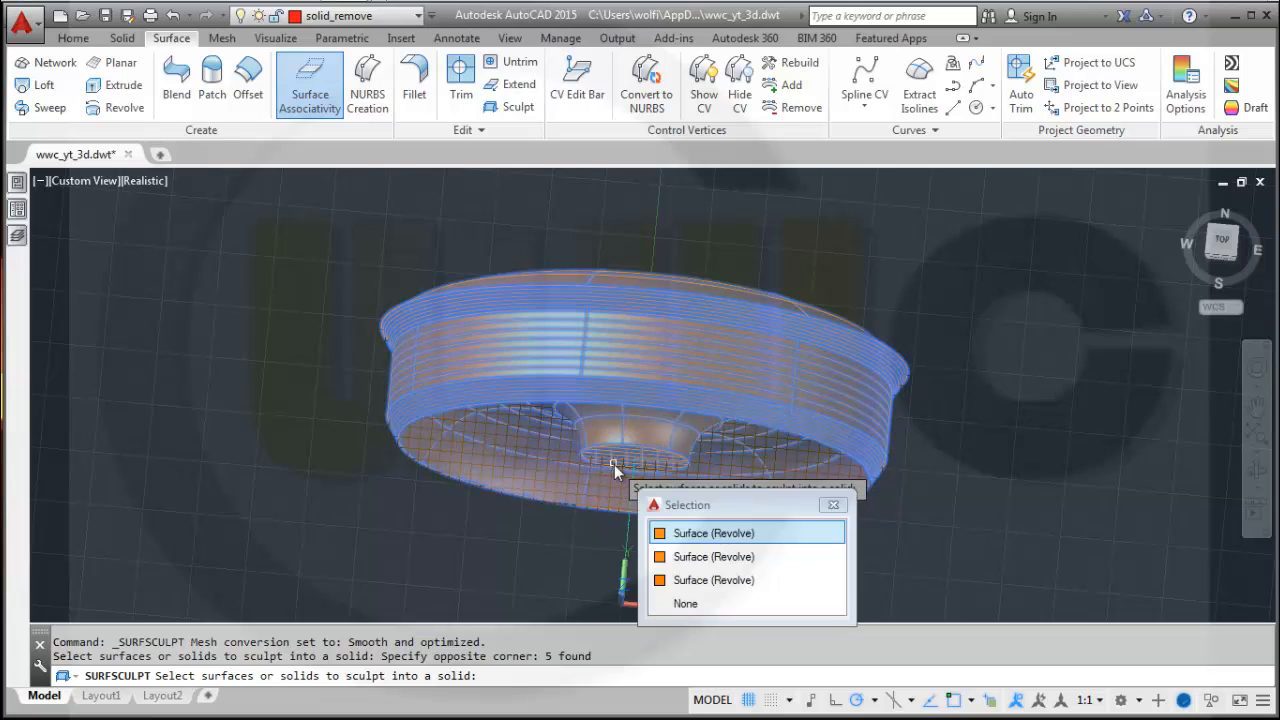
left_click(690, 541)
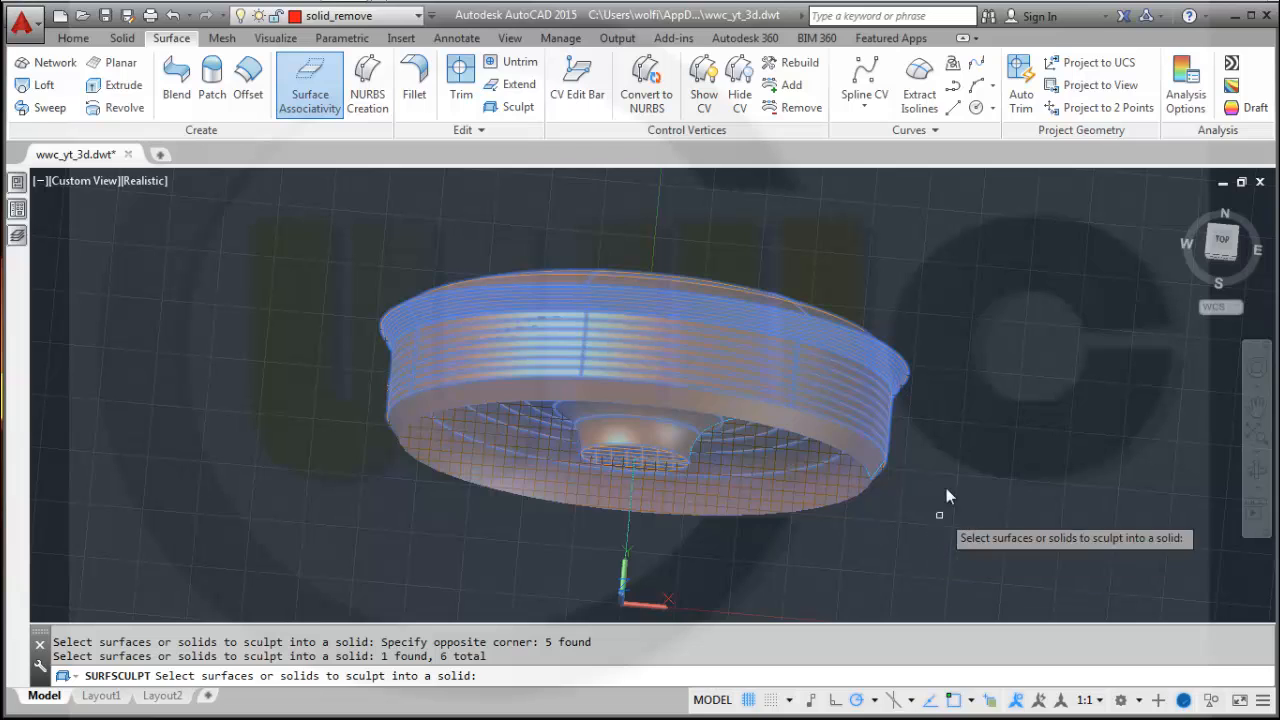
key("Return")
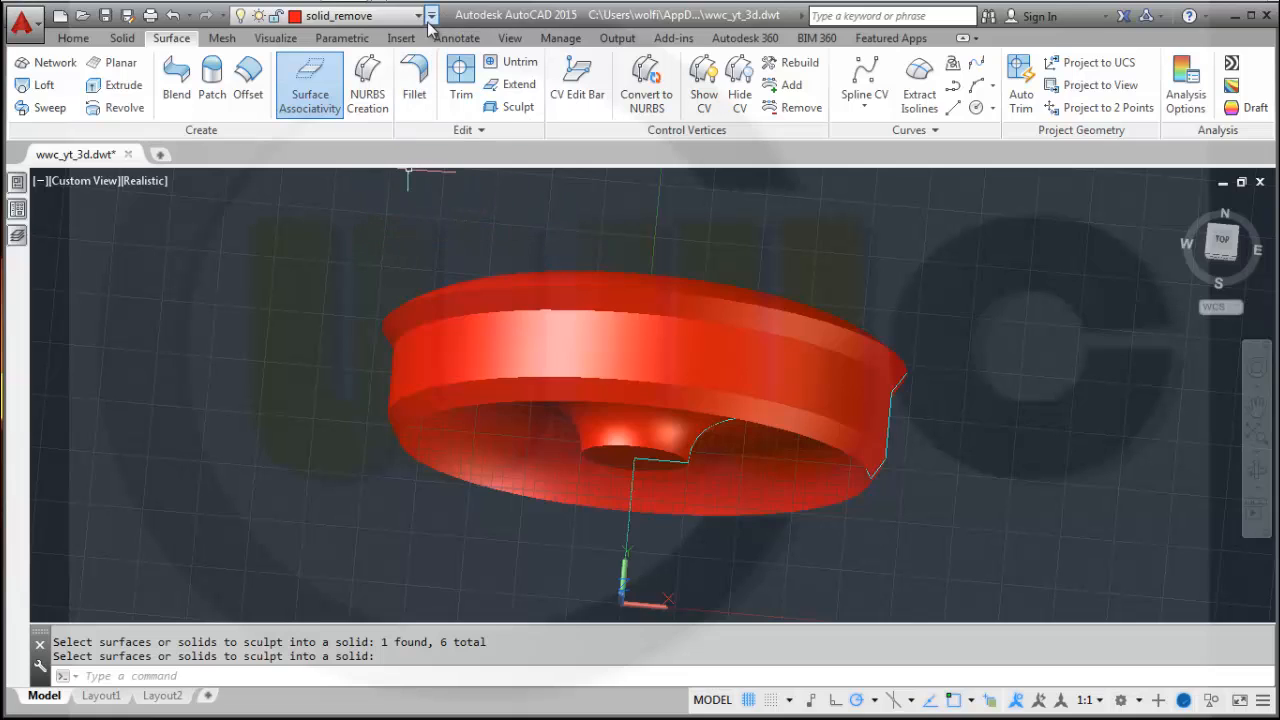
Select the sculpted solid and move it onto the solid layer.
left_click_drag(312, 227, 333, 265)
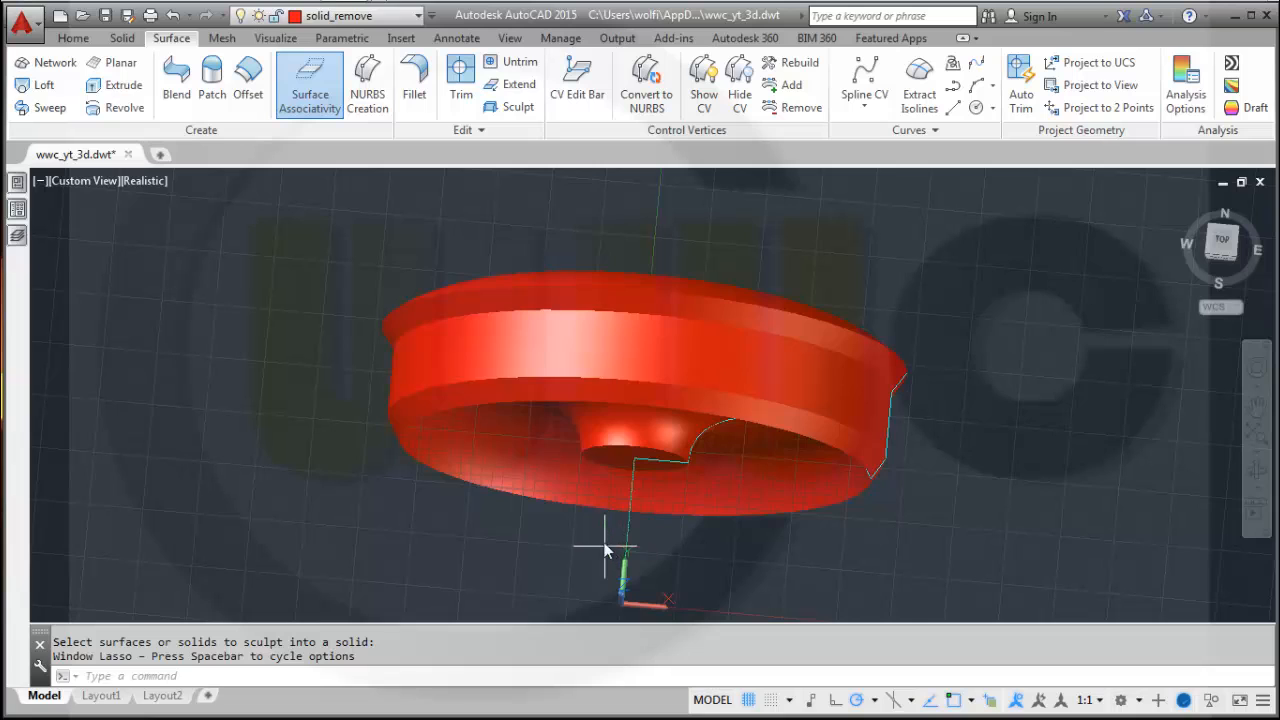
left_click(604, 549)
left_click(319, 223)
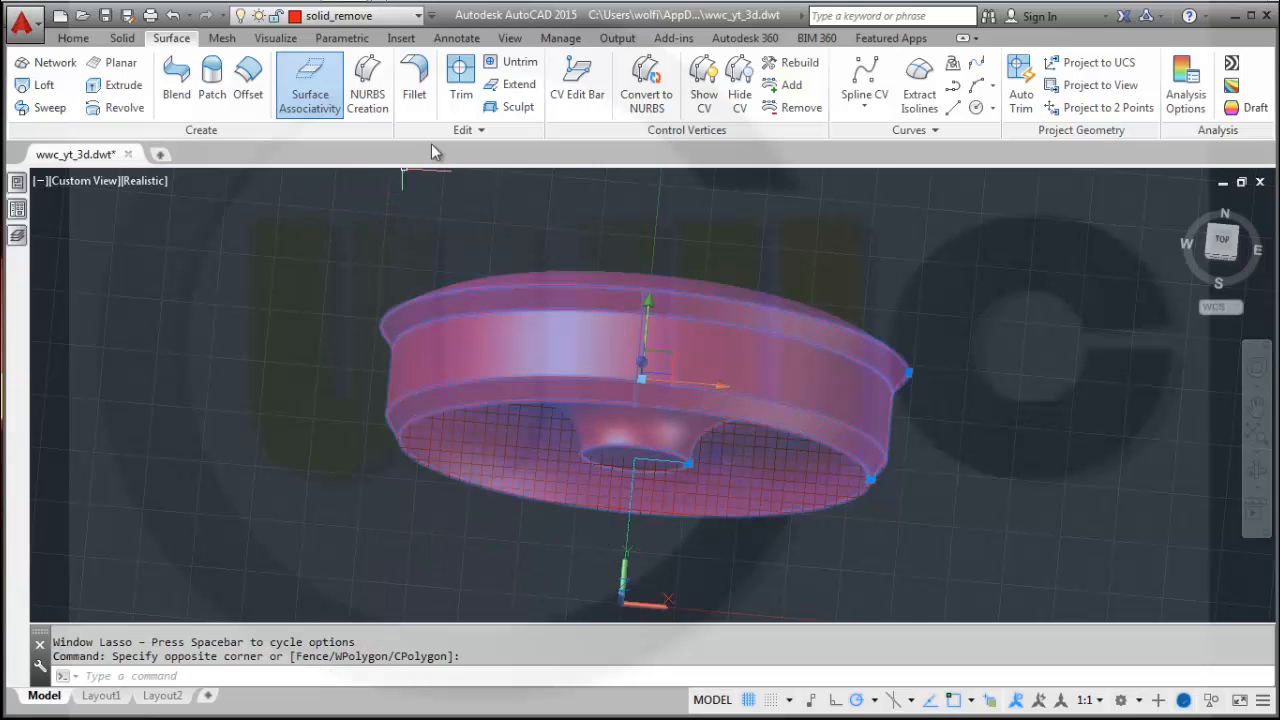
left_click(418, 16)
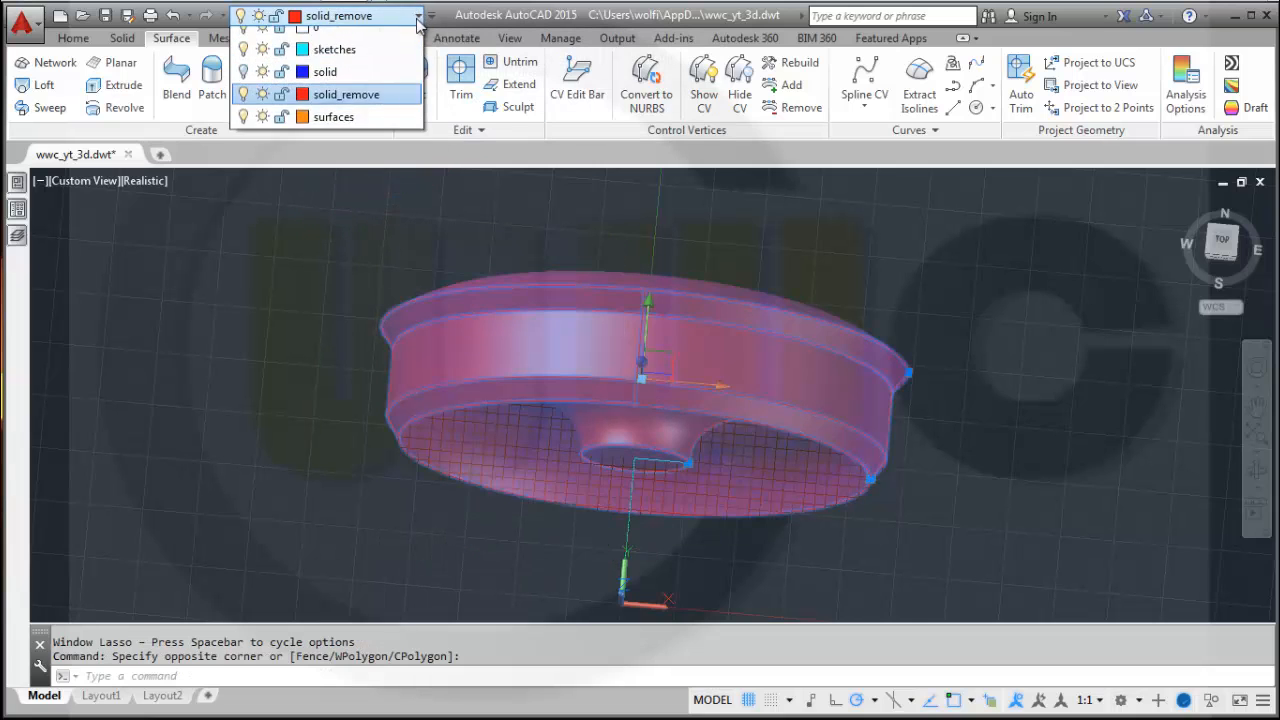
left_click(337, 88)
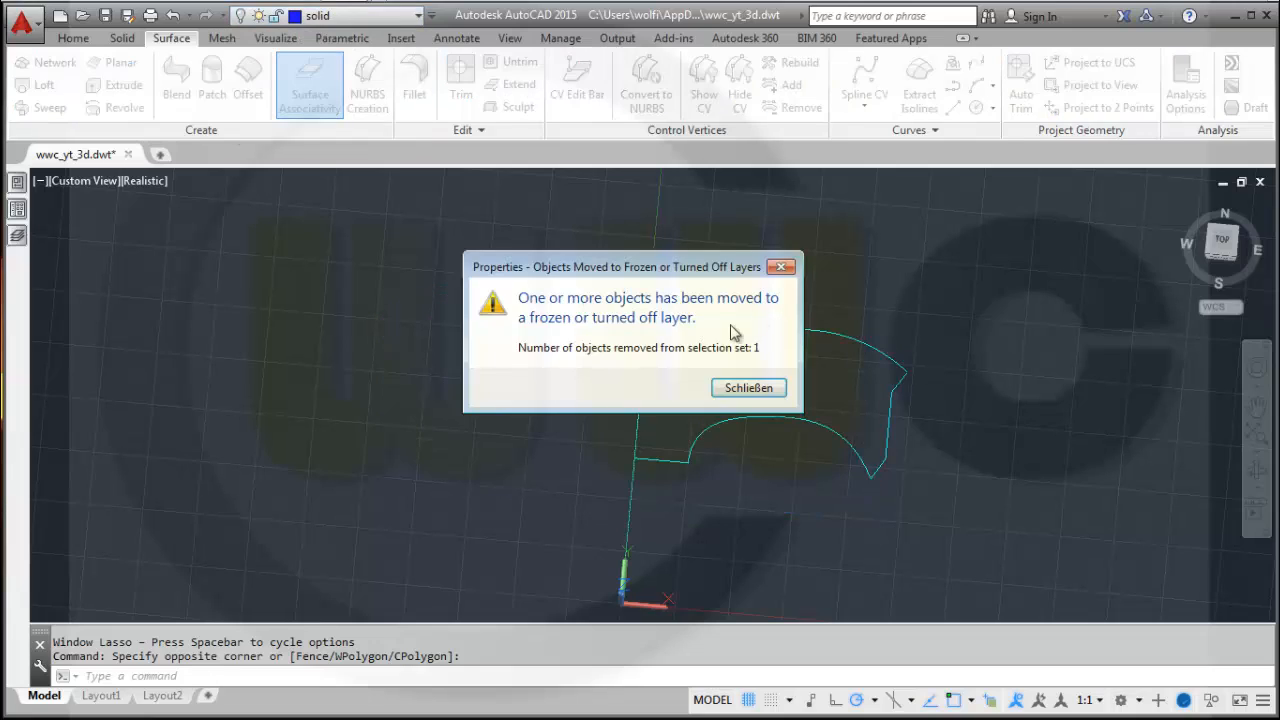
left_click(730, 392)
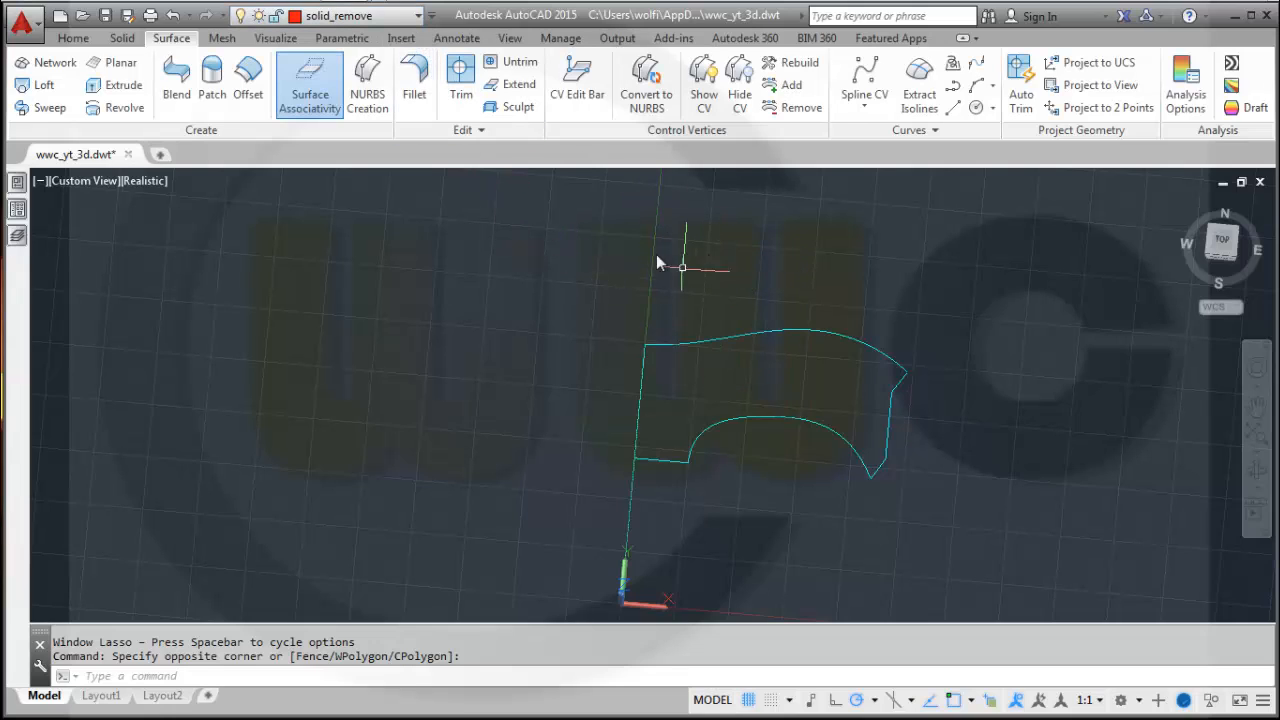
Turn on the solid layer to display the wheel solid.
left_click(414, 16)
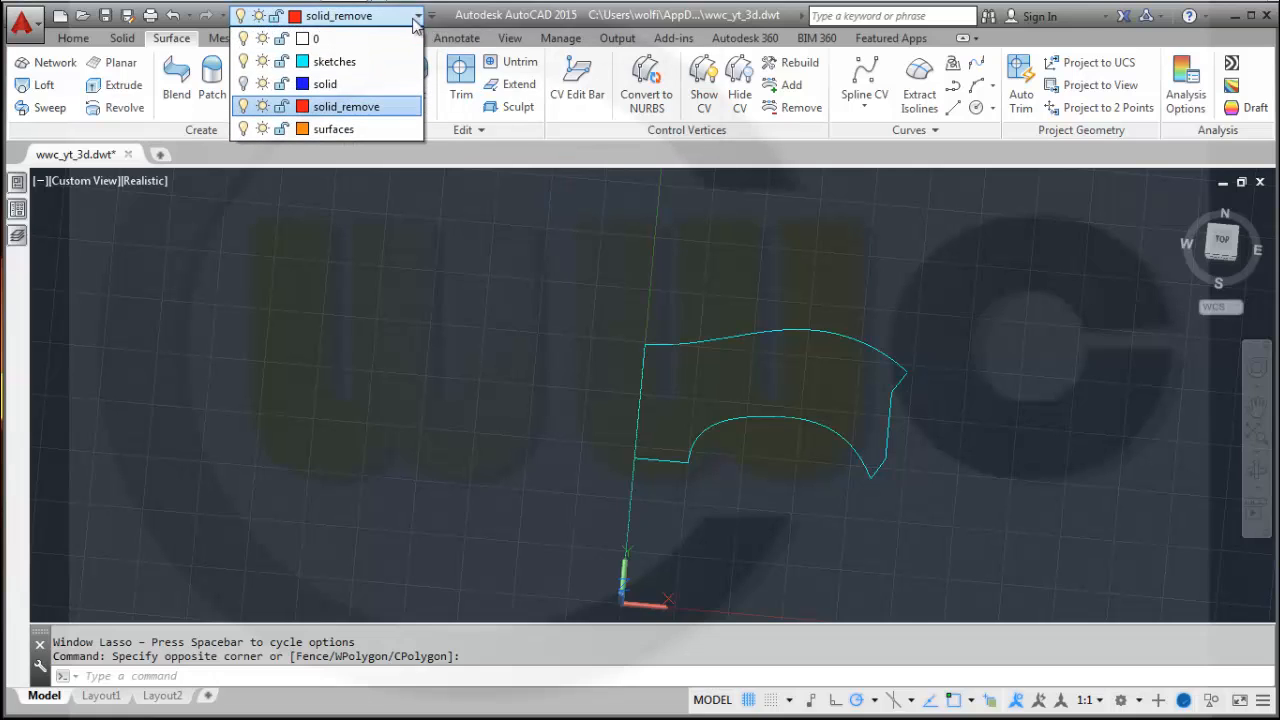
left_click(244, 84)
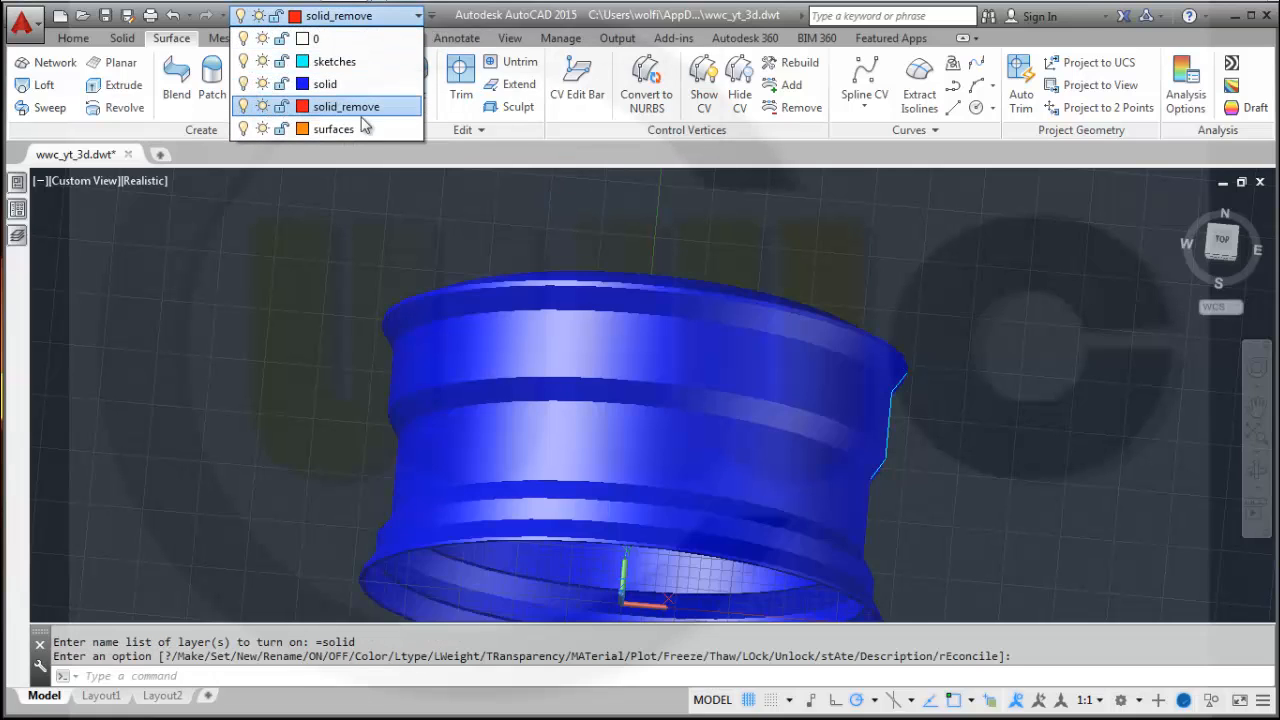
left_click(743, 276)
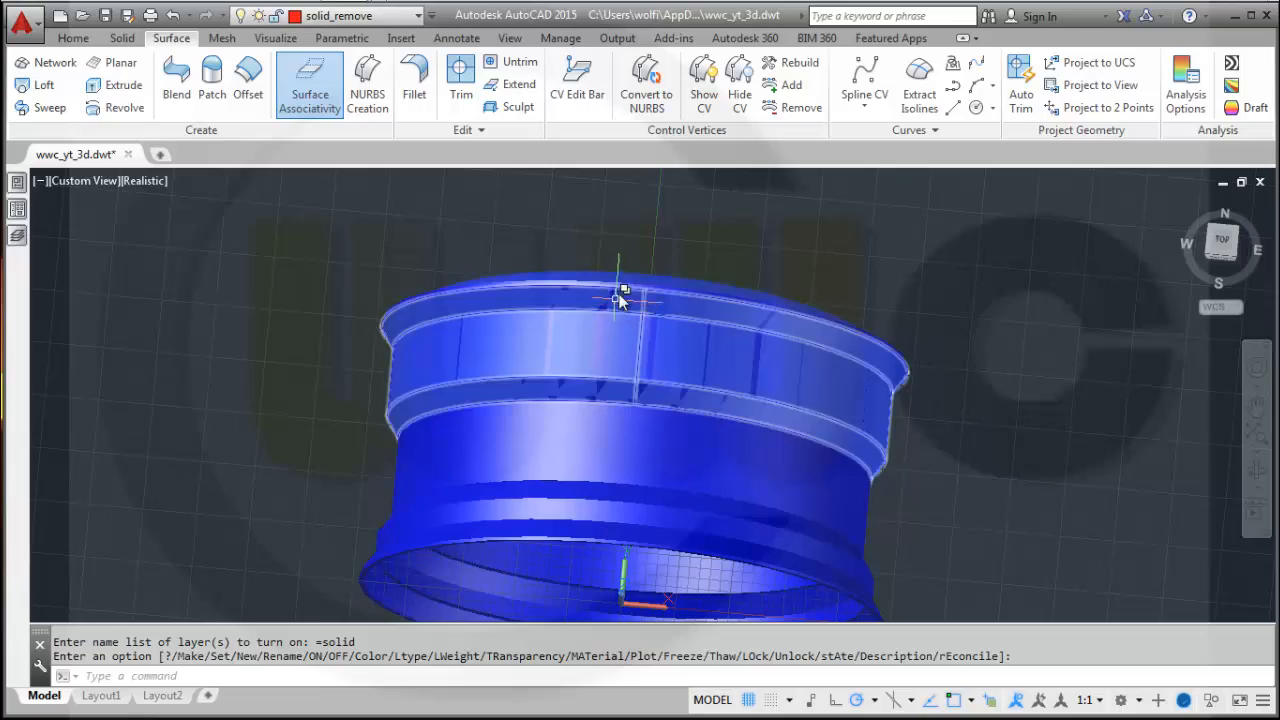
middle_click_drag(640, 246, 716, 362, "shift")
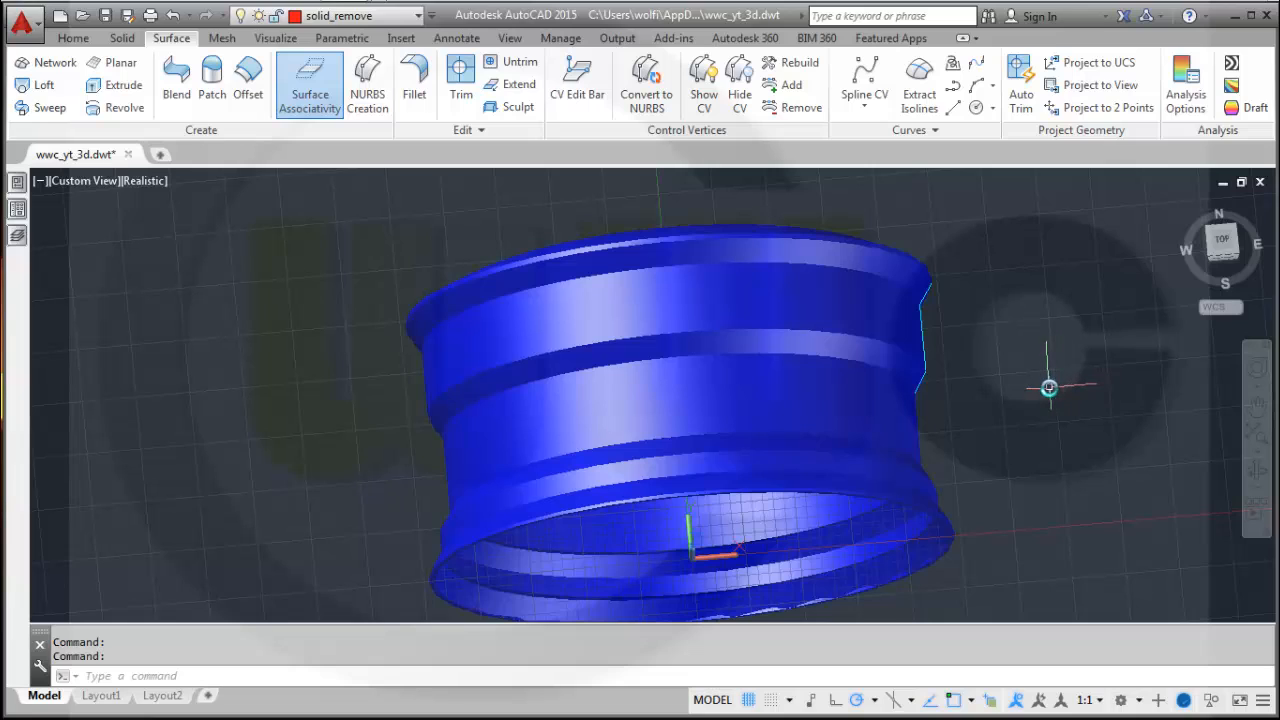
Make sketches the current layer and turn off the solid layer.
left_click(420, 17)
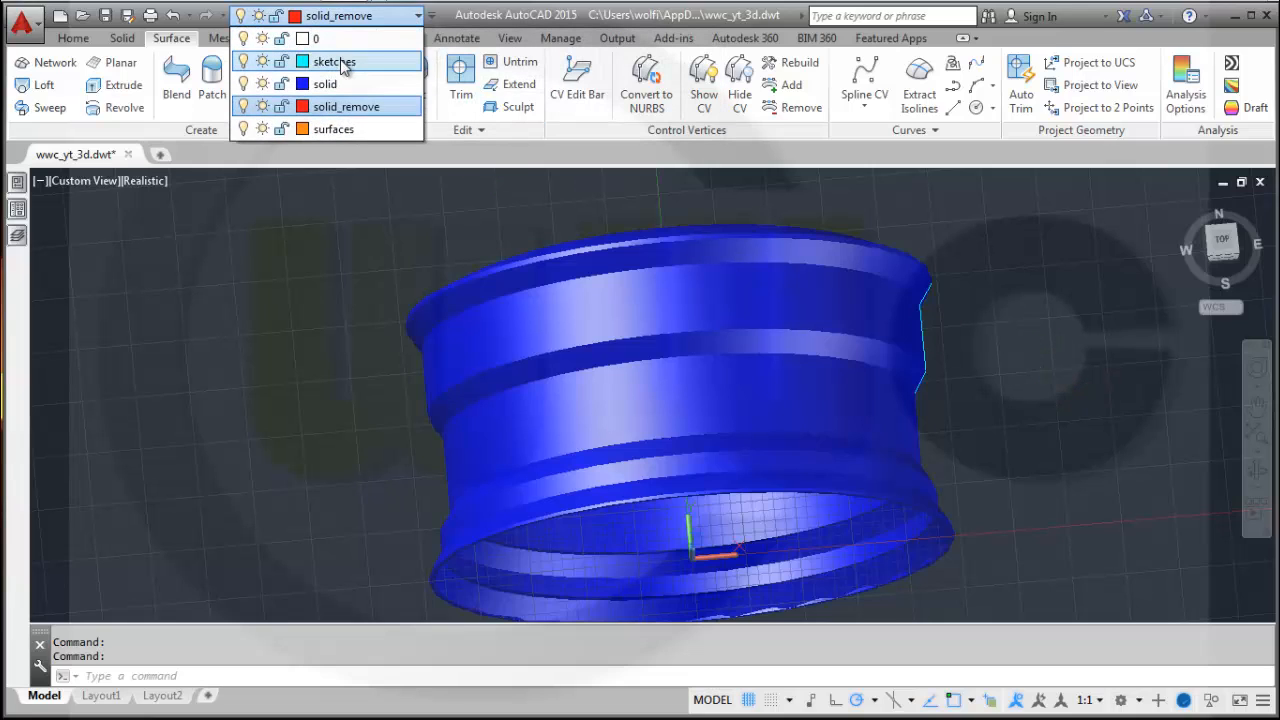
left_click(340, 62)
left_click(408, 17)
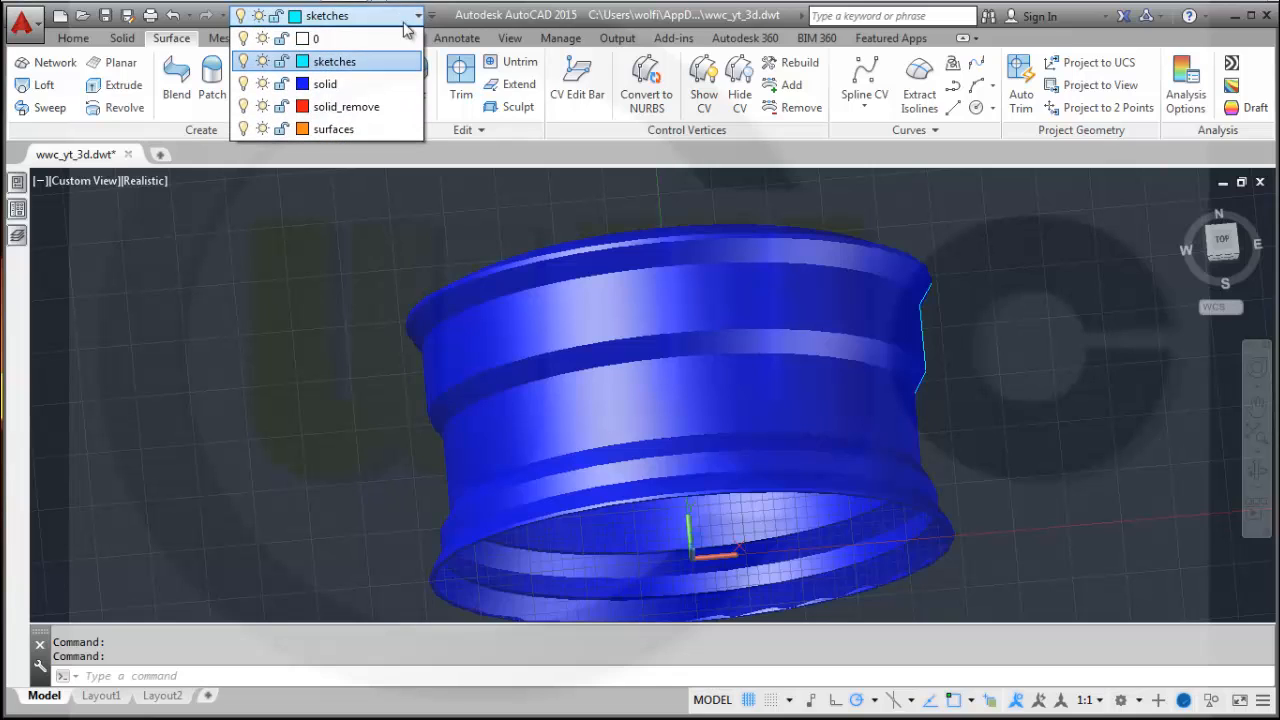
left_click(243, 84)
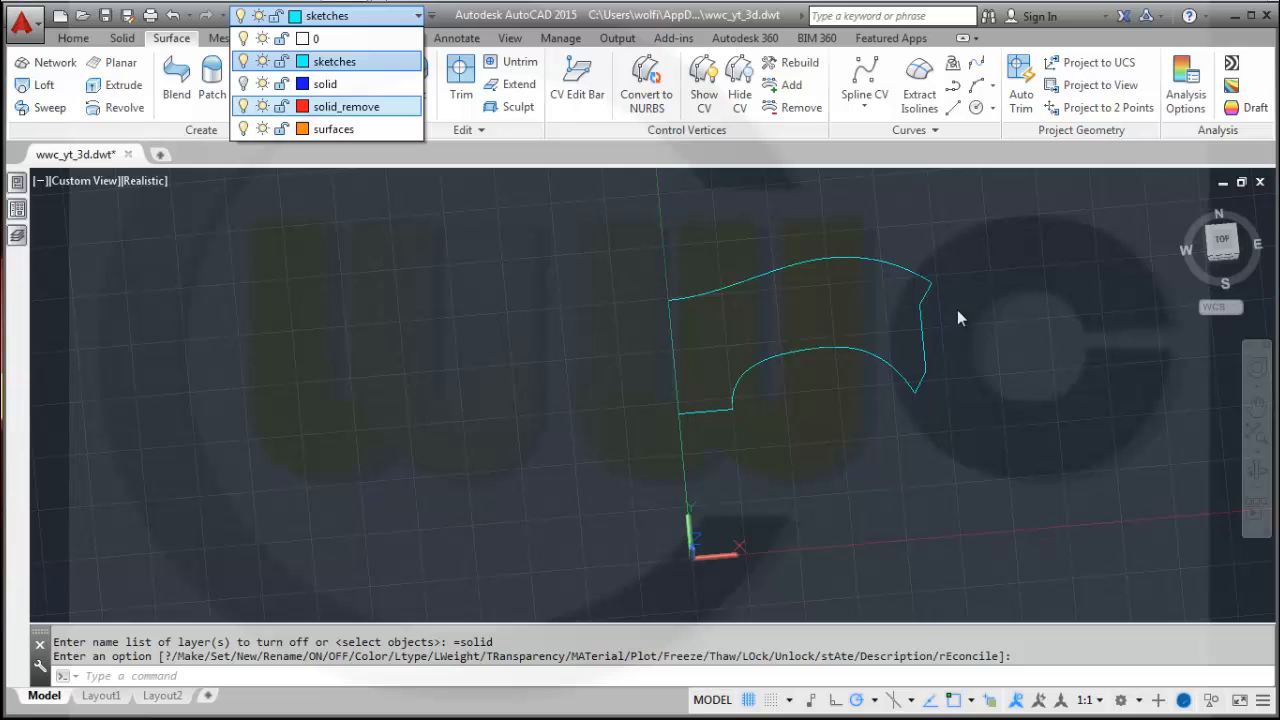
left_click(966, 352)
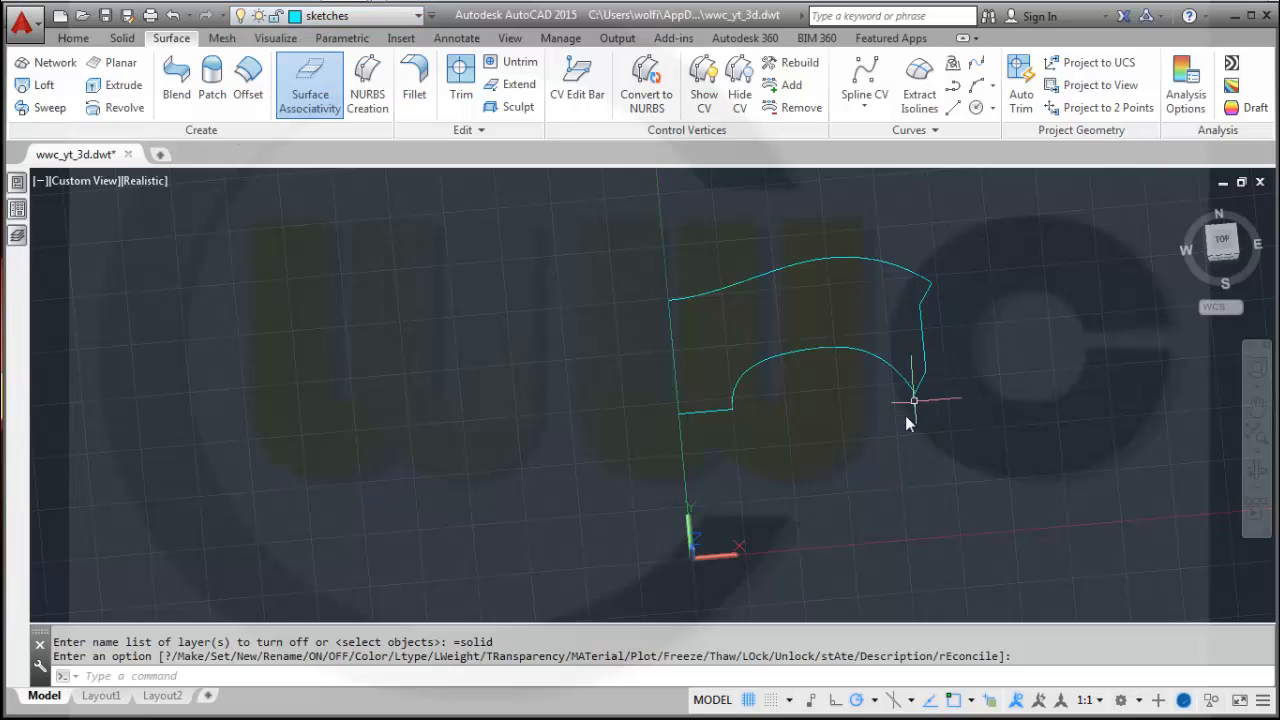
Rotate the UCS 90° about its X axis.
middle_click_drag(908, 423, 793, 444)
mouse_move(717, 463)
middle_mouse_down()
mouse_move(749, 420)
mouse_move(737, 423)
mouse_move(777, 431)
mouse_move(715, 413)
mouse_move(698, 425)
middle_mouse_up()
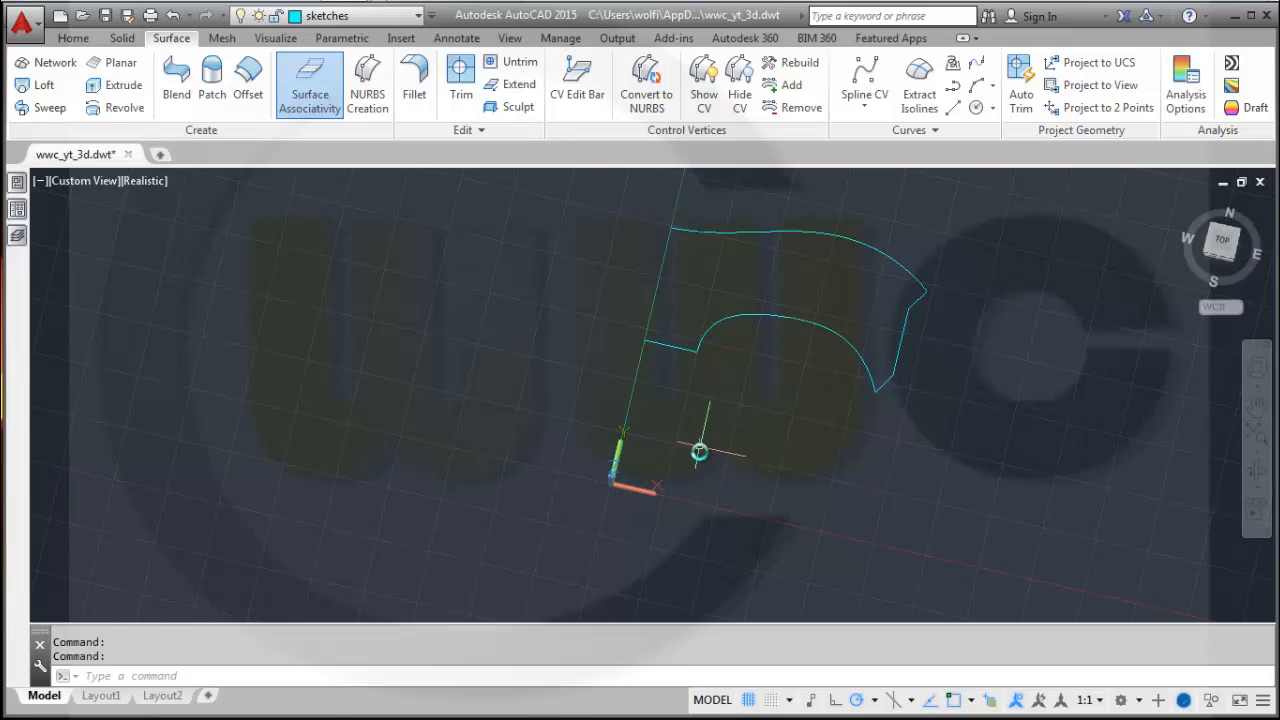
middle_click_drag(700, 449, 771, 443, "shift")
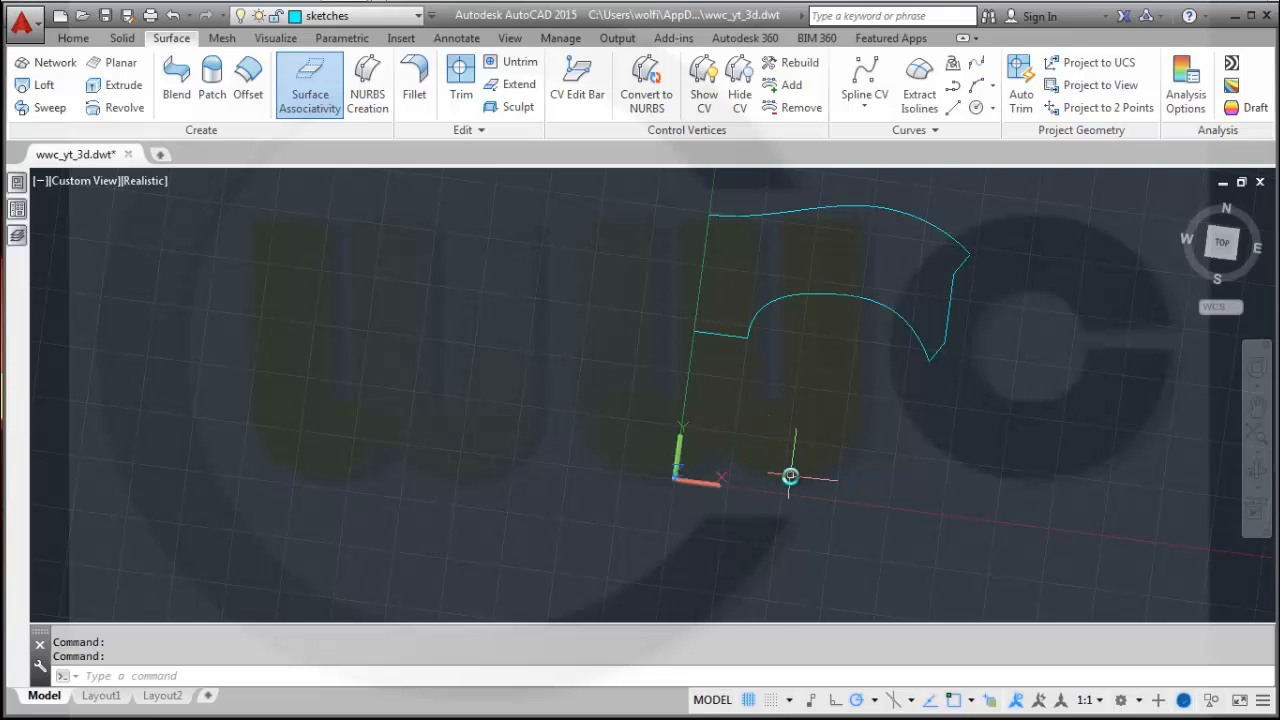
left_click(677, 449)
mouse_move(681, 434)
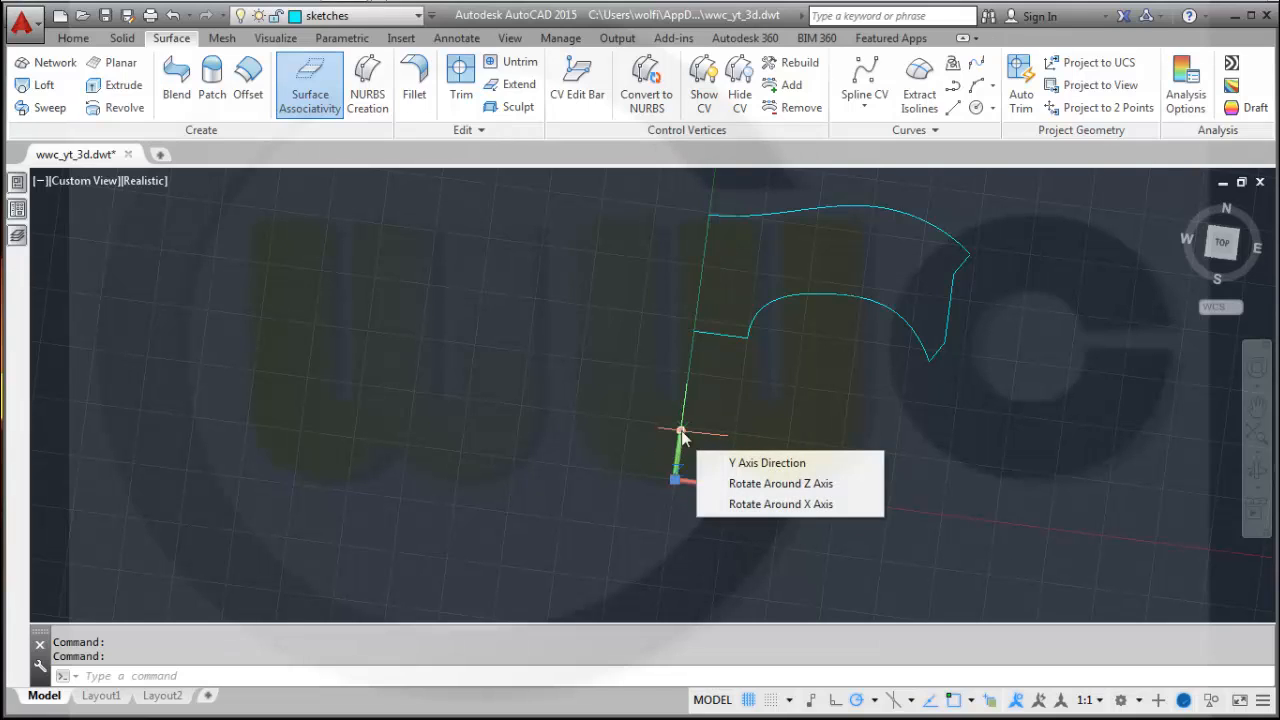
left_click(780, 504)
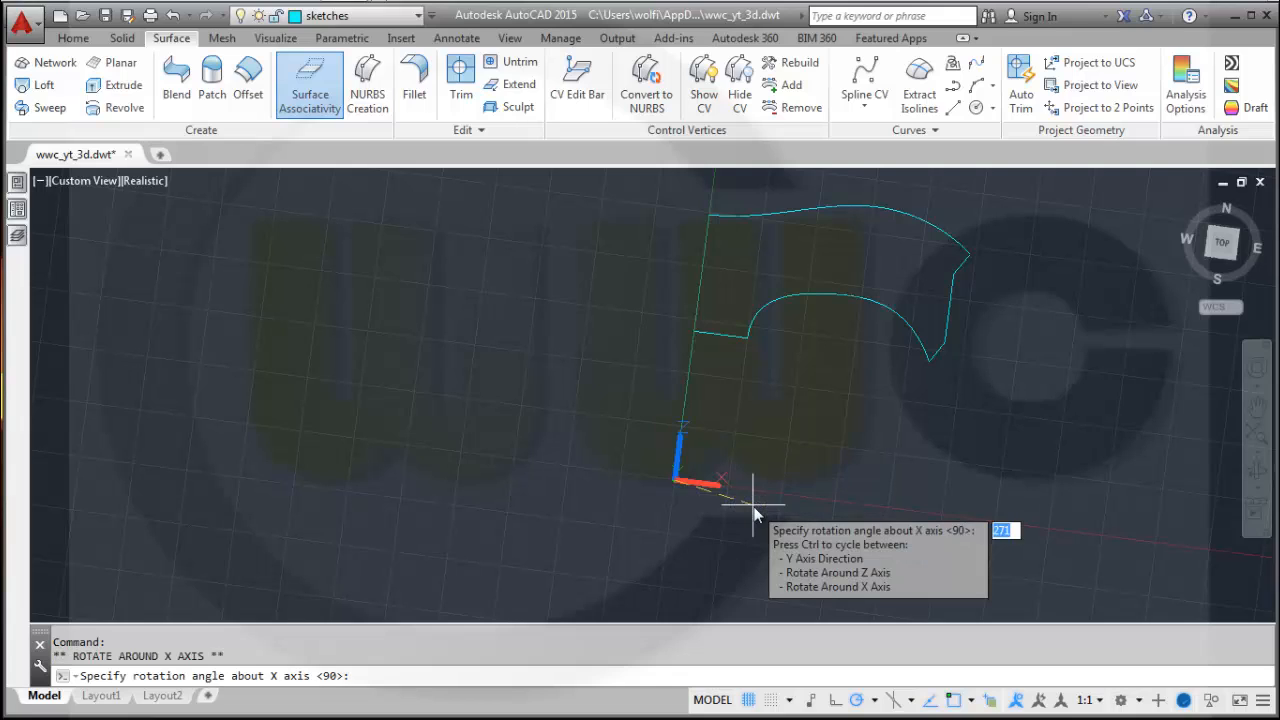
type("90")
key("Return")
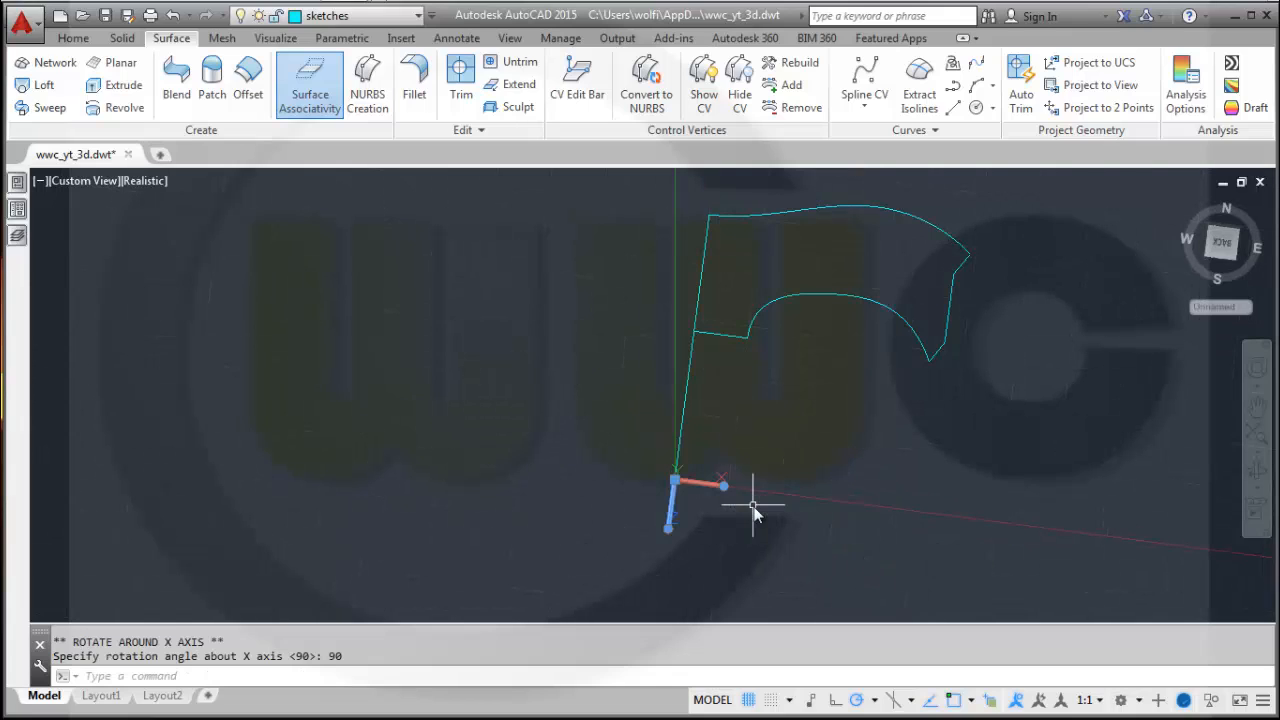
Reorient the view with the ViewCube toward a front view of the rotated UCS.
middle_click_drag(812, 424, 841, 400)
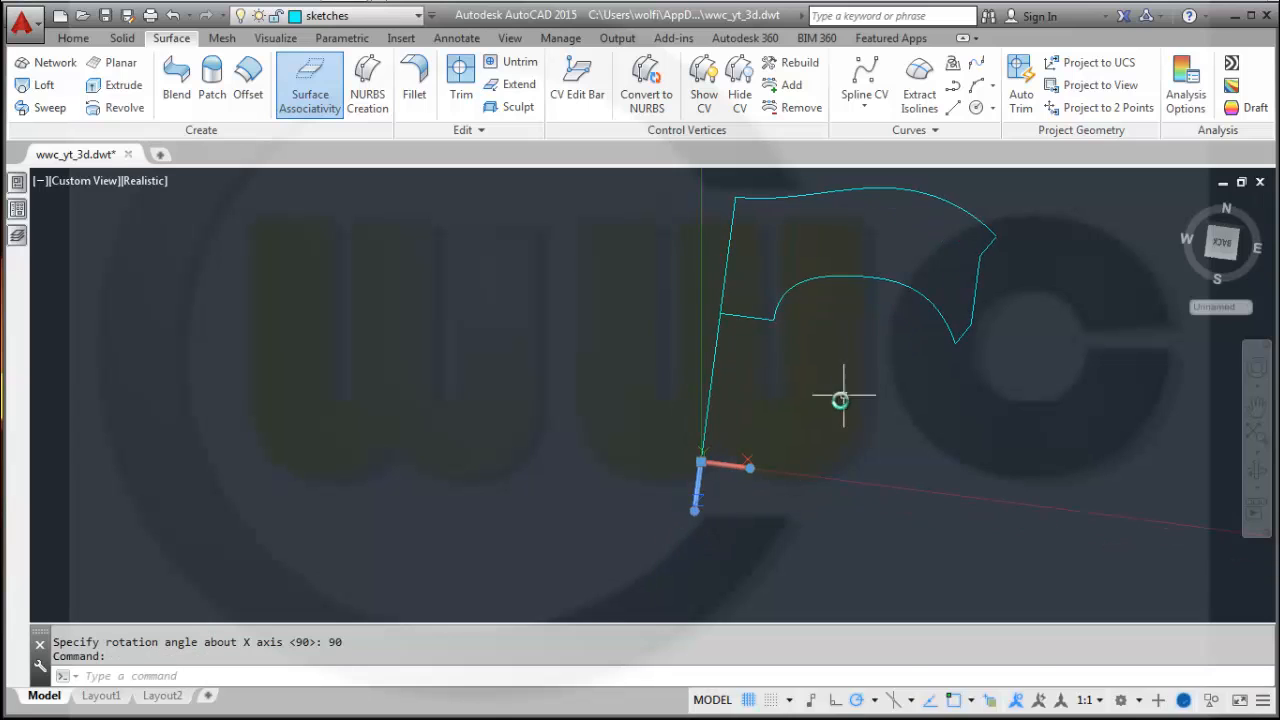
middle_click_drag(591, 418, 620, 395, "shift")
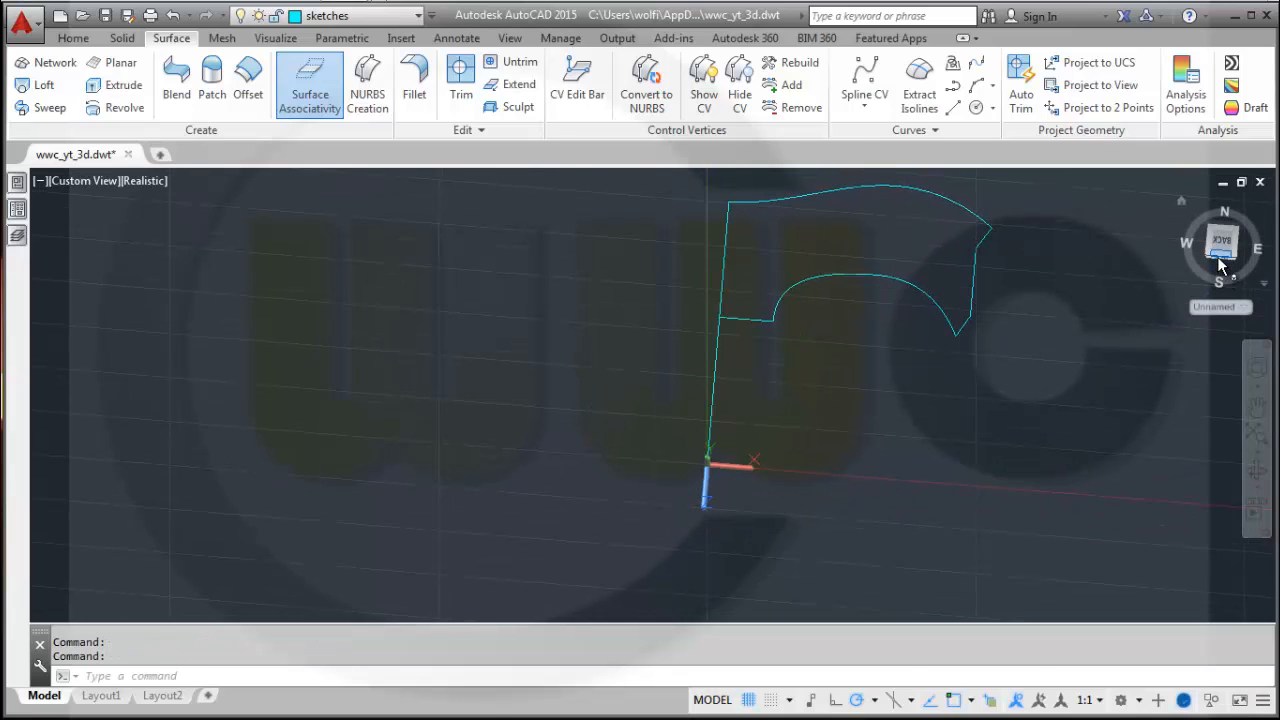
left_click(1222, 233)
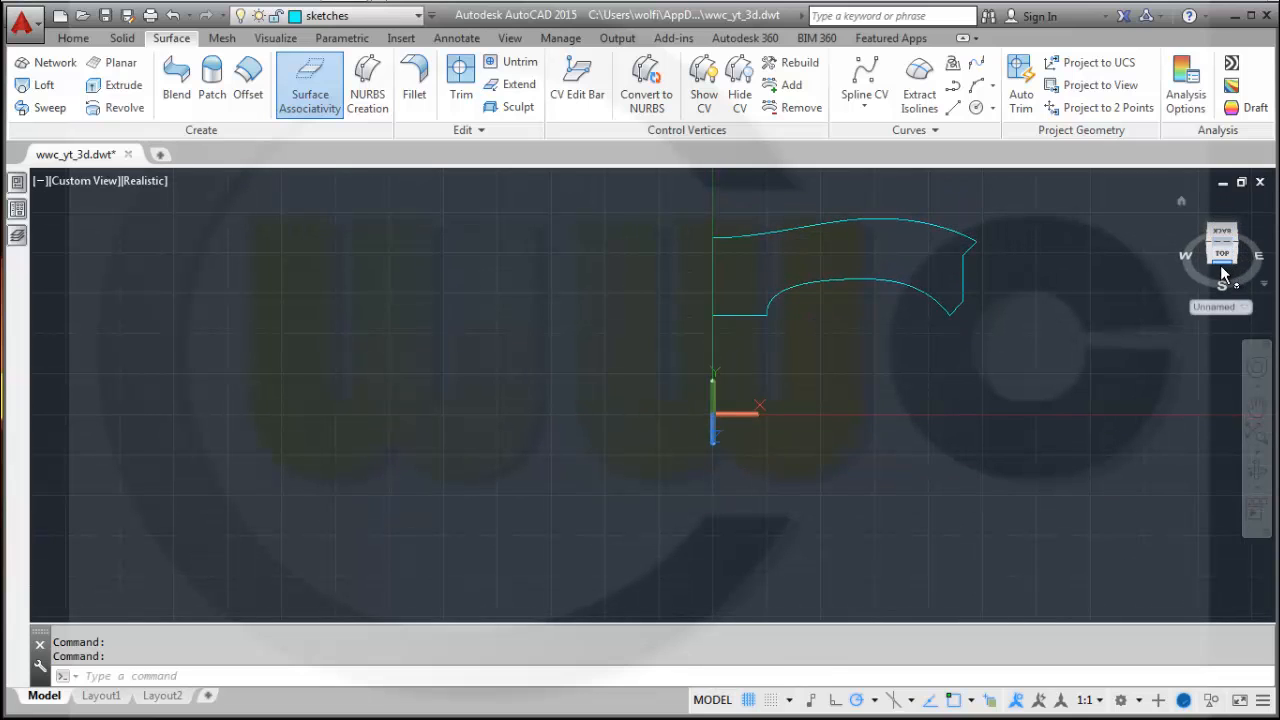
left_click(1220, 265)
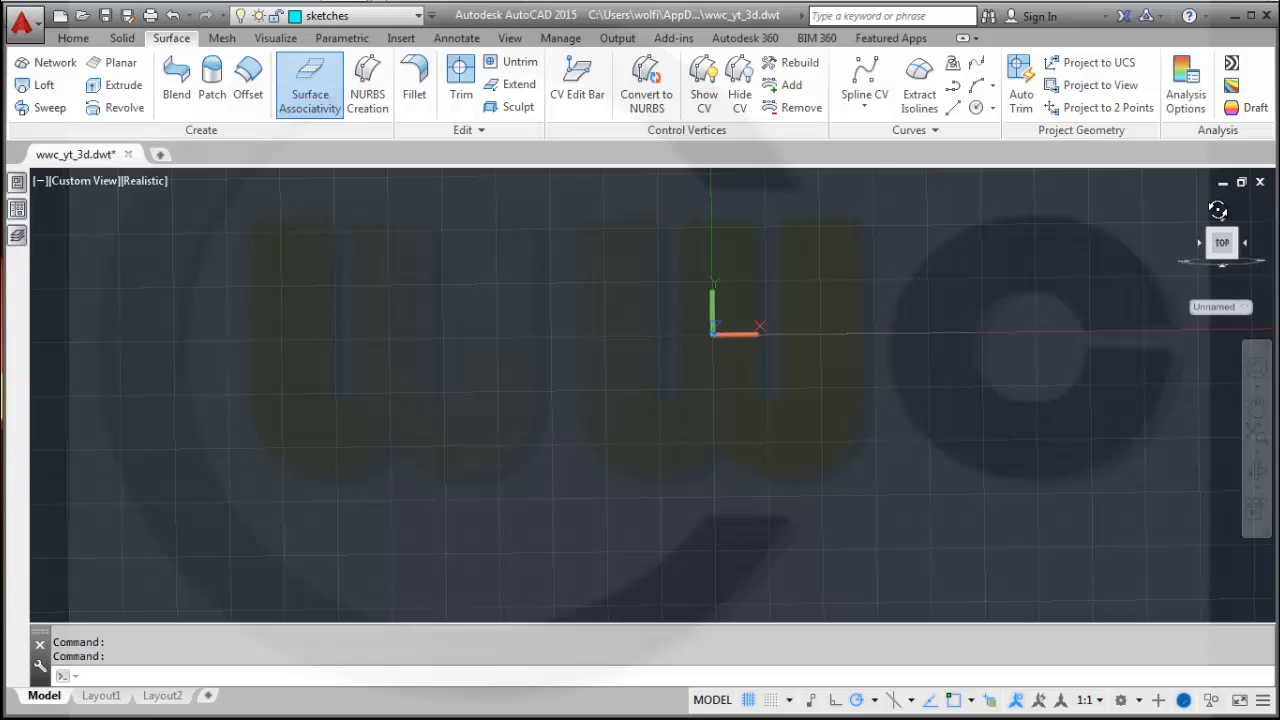
left_click_drag(1218, 210, 1212, 222)
left_click(1222, 247)
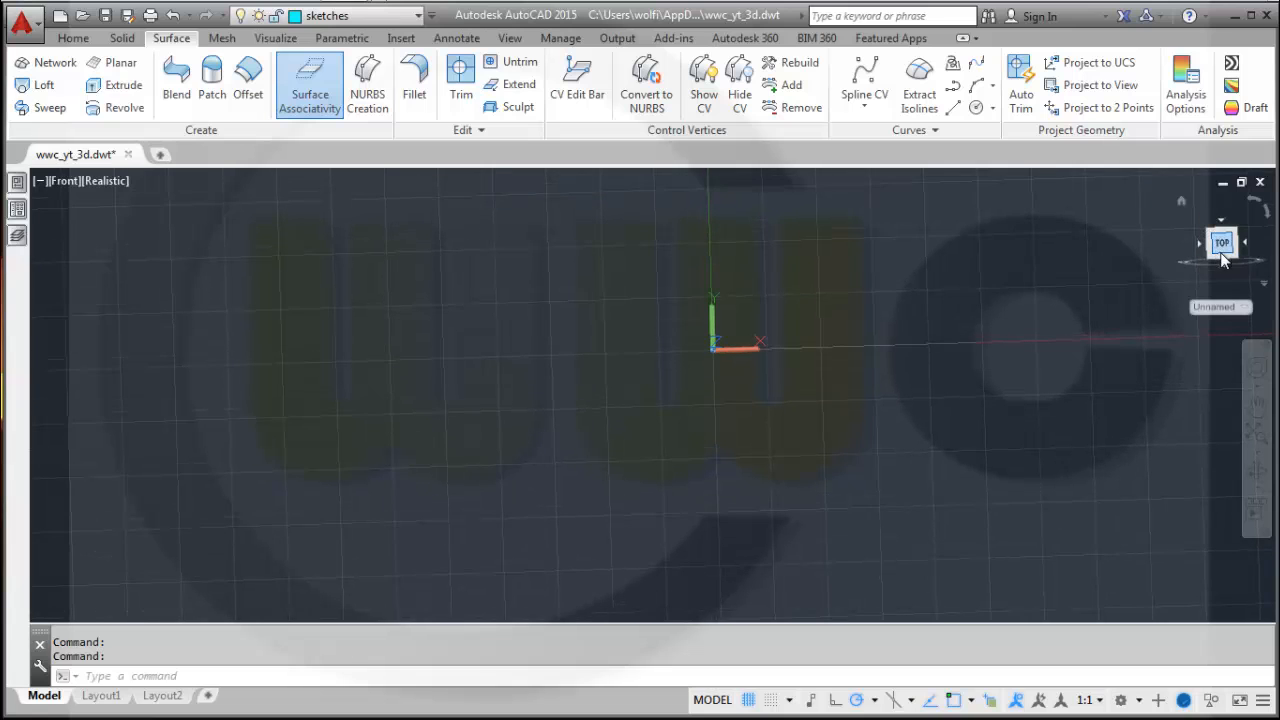
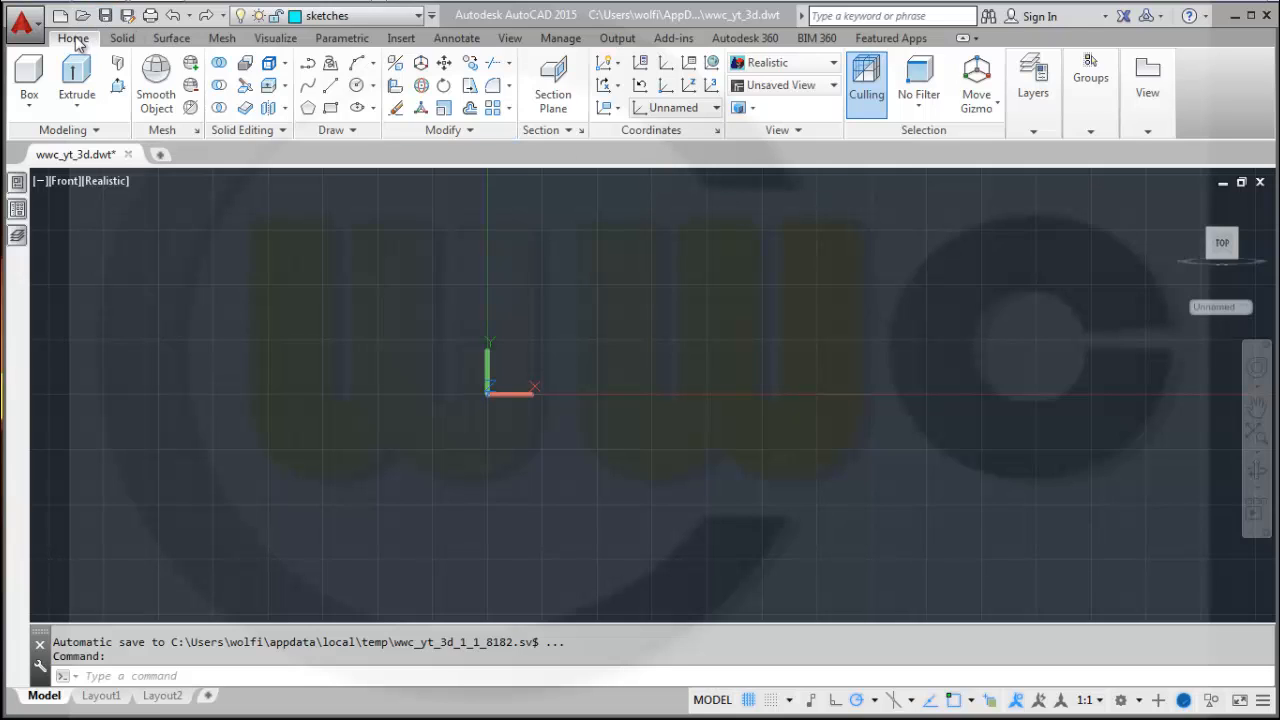
Rename the current unnamed UCS as 2nd_ucs in the named UCS manager.
left_click(690, 64)
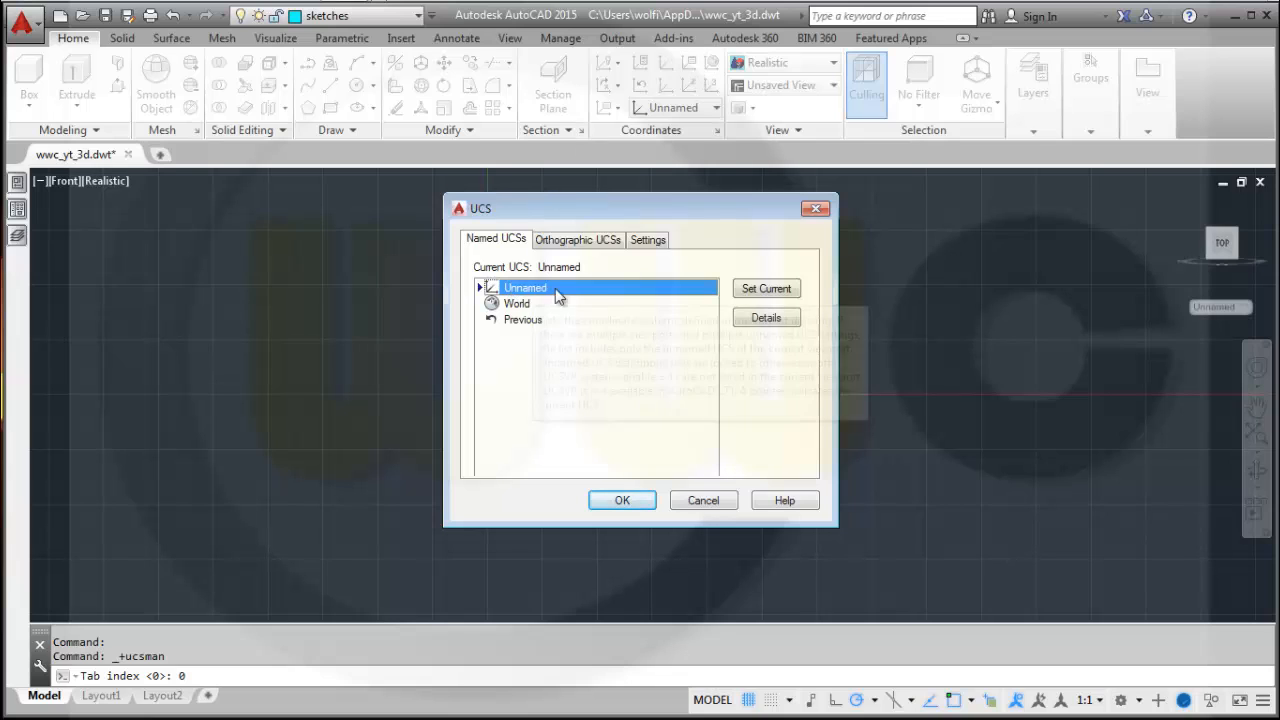
left_click(568, 288)
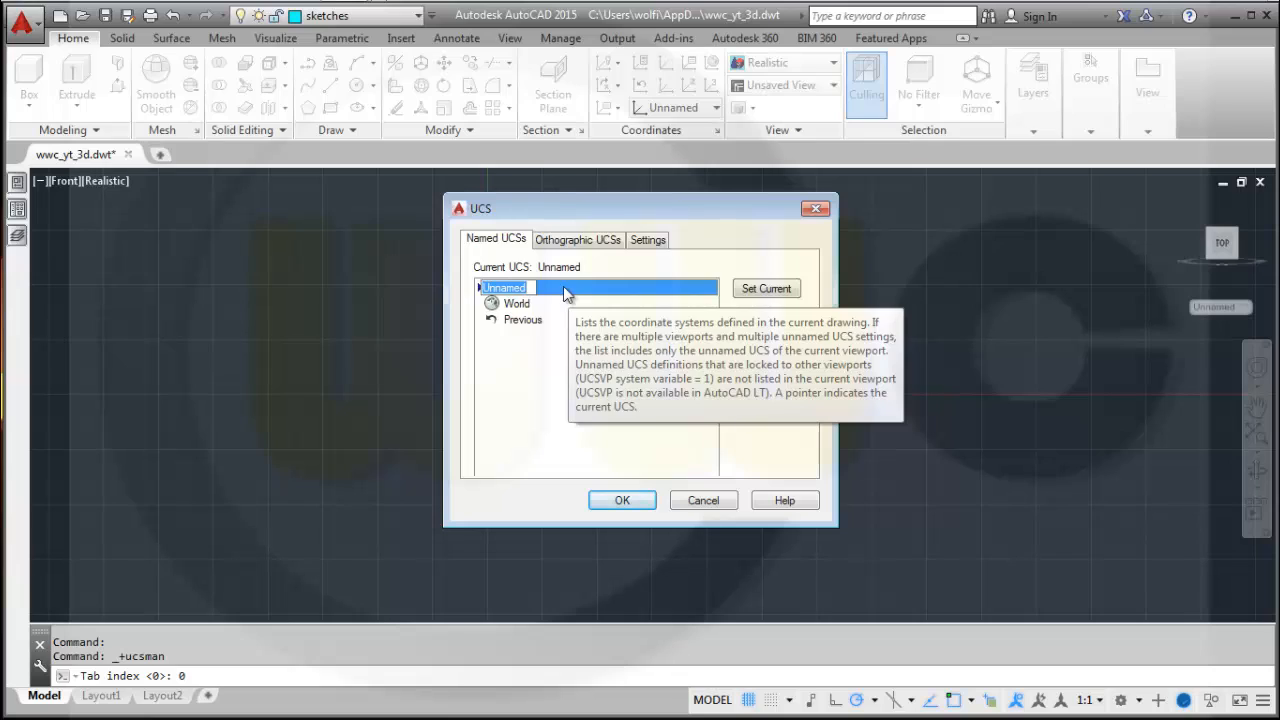
type("2nd_")
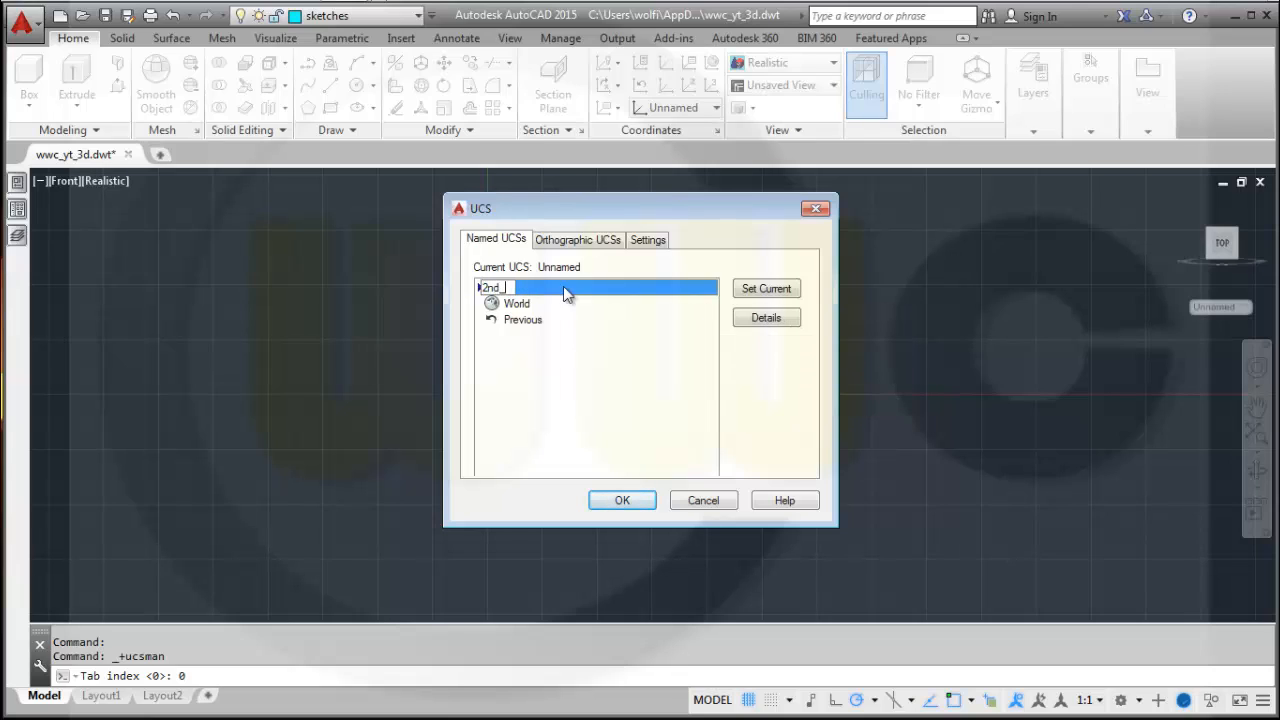
type("a")
key("BackSpace")
type("ucs")
key("Return")
left_click(630, 510)
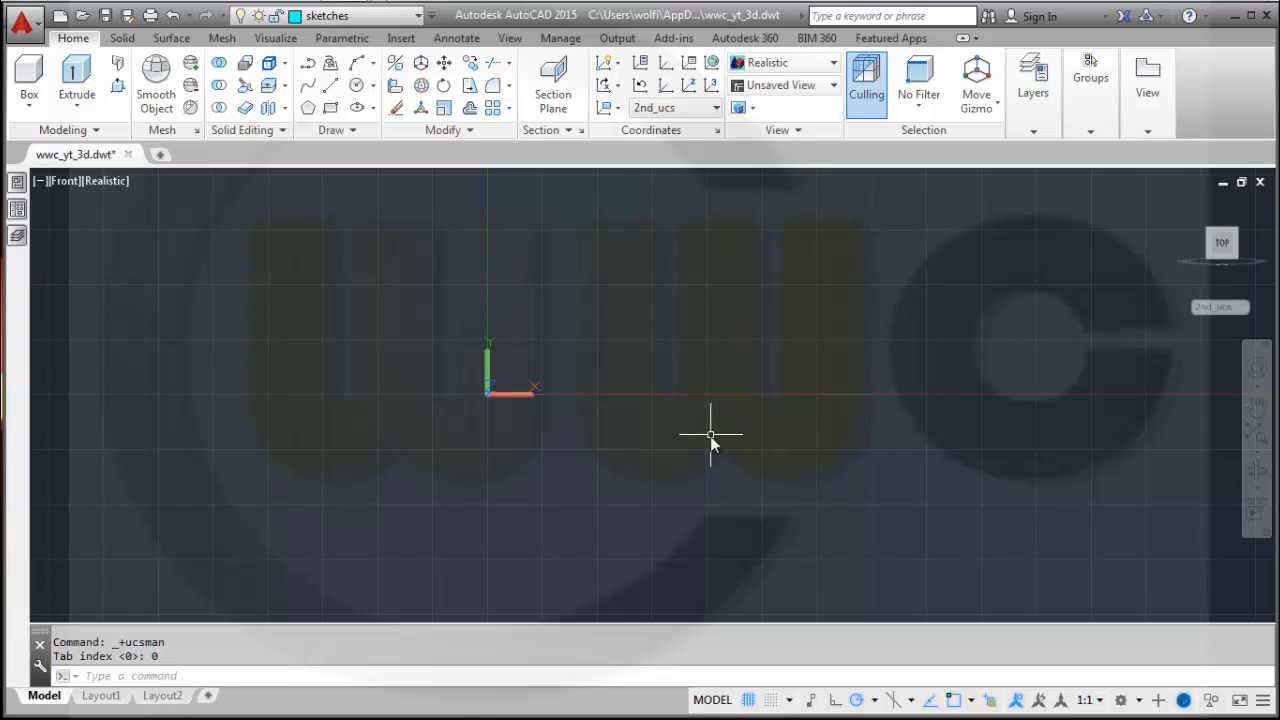
Draw a circle centred at 0,0 with a radius of 260.
left_click(358, 87)
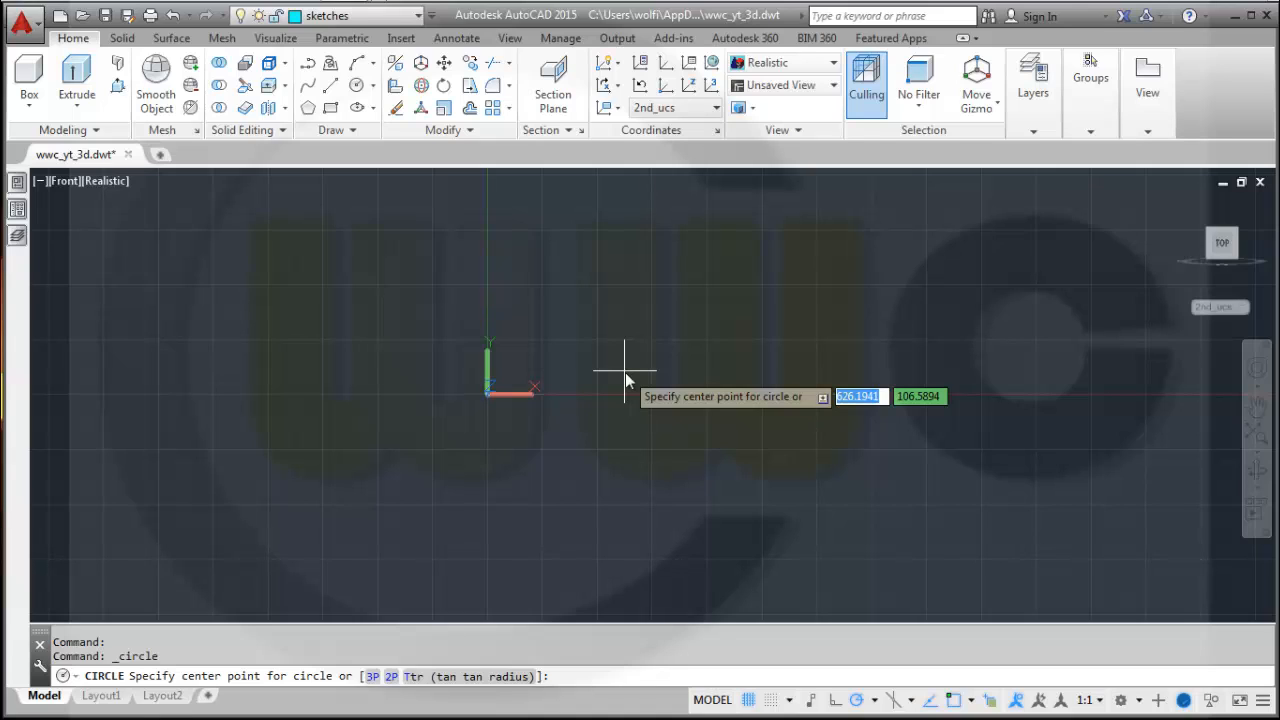
type("0,0")
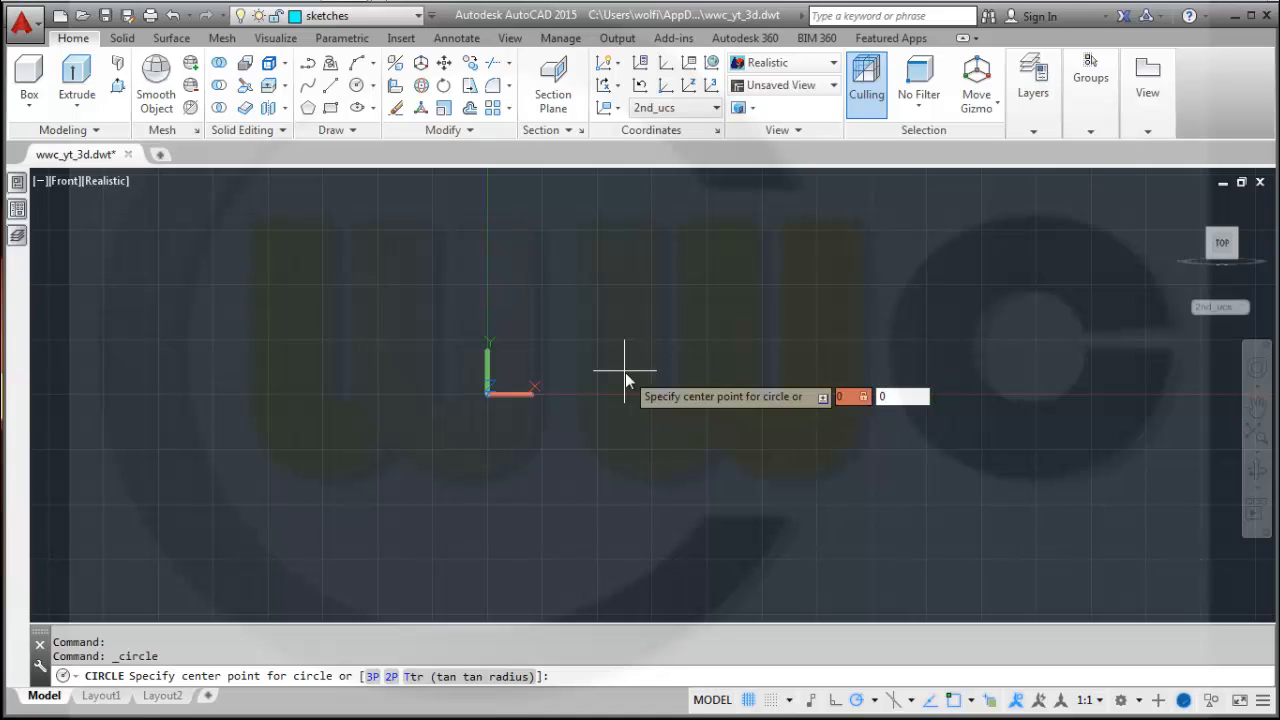
key("Return")
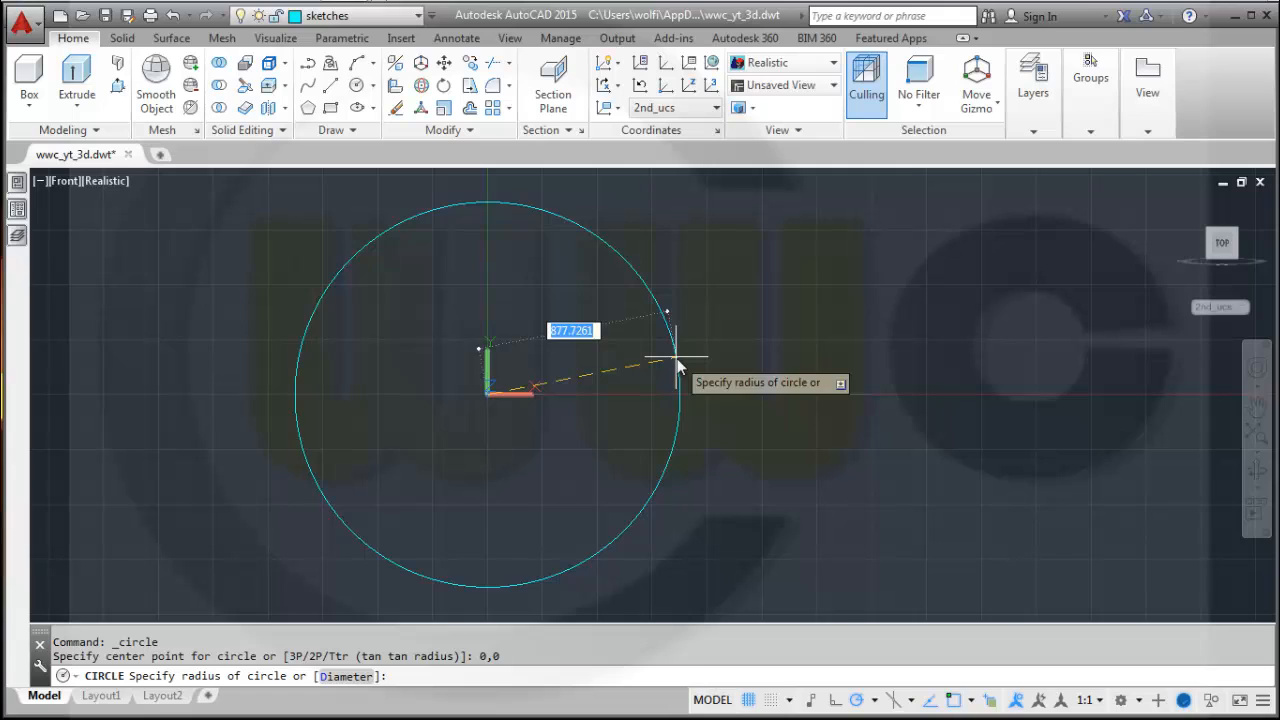
type("260")
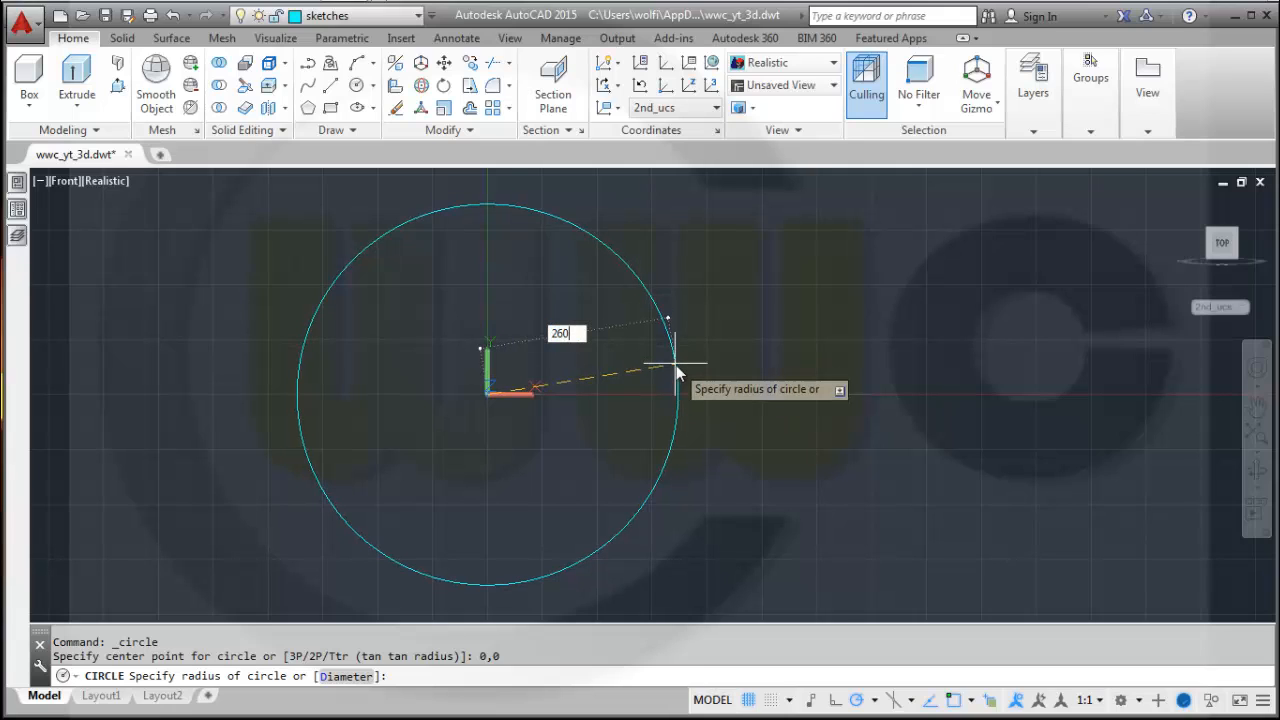
key("Return")
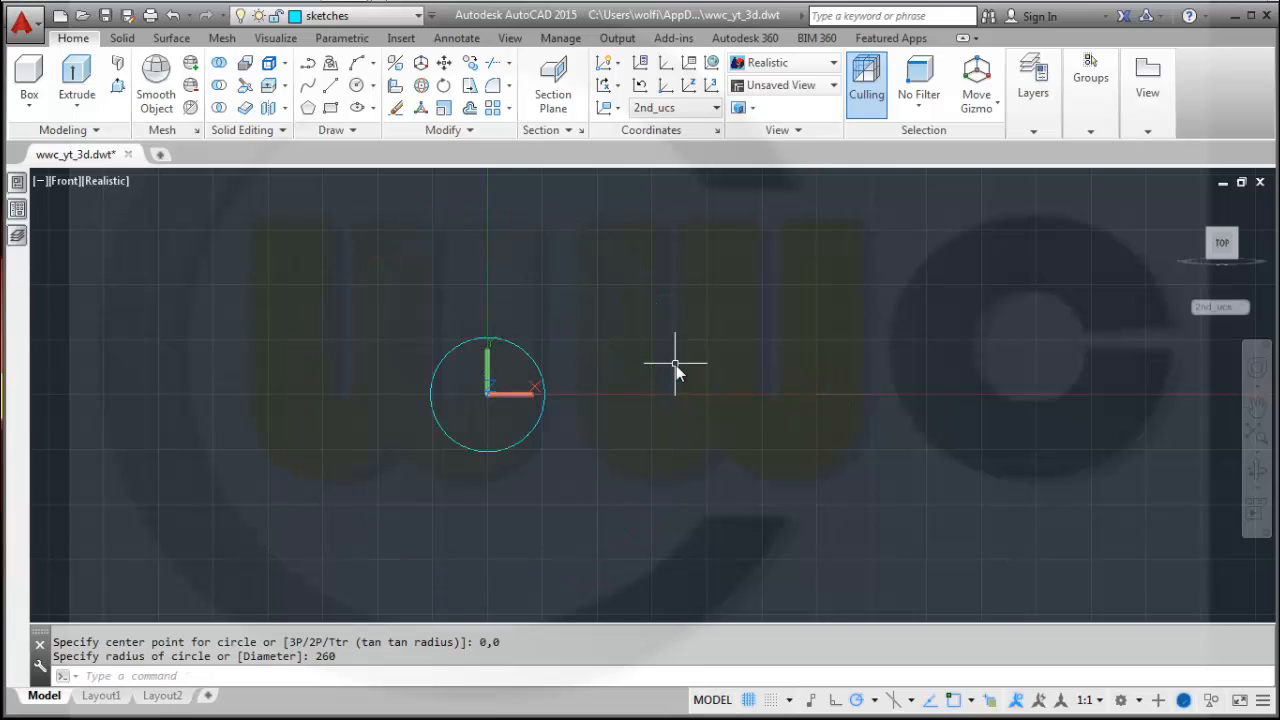
middle_click(569, 428)
scroll(466, 425, "down", 3)
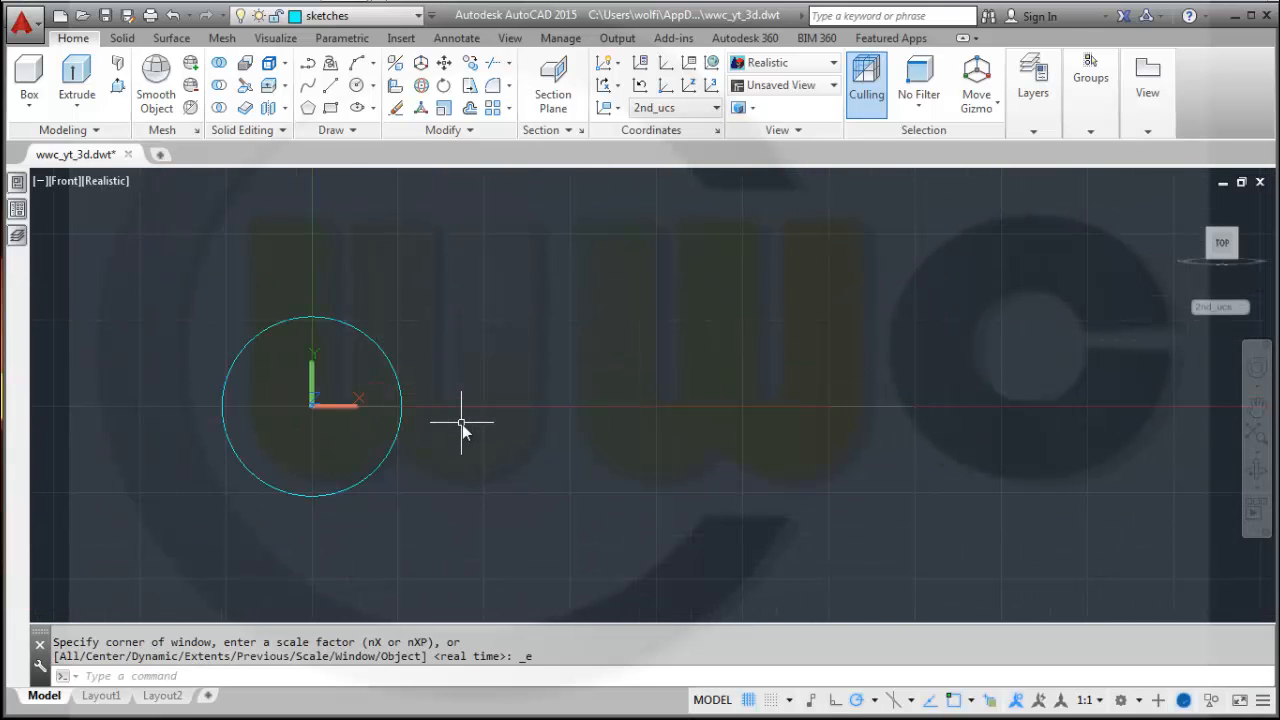
middle_click_drag(462, 424, 856, 445)
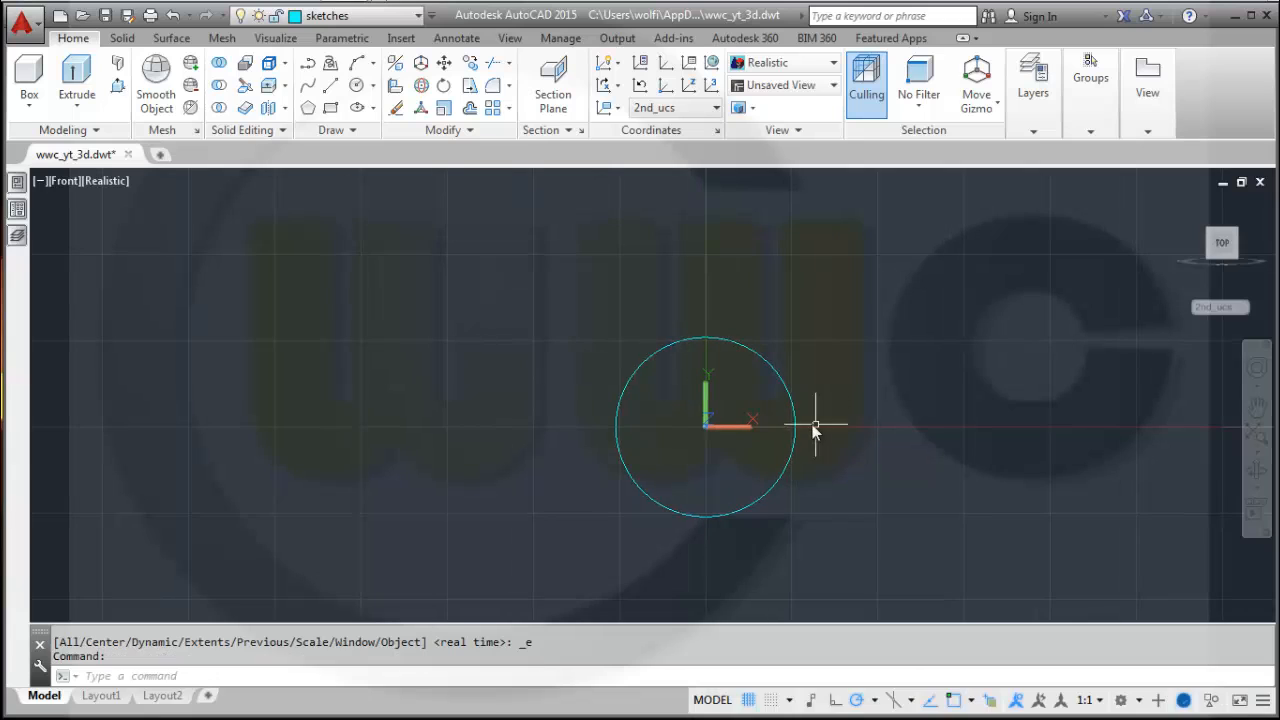
scroll(826, 379, "up", 1)
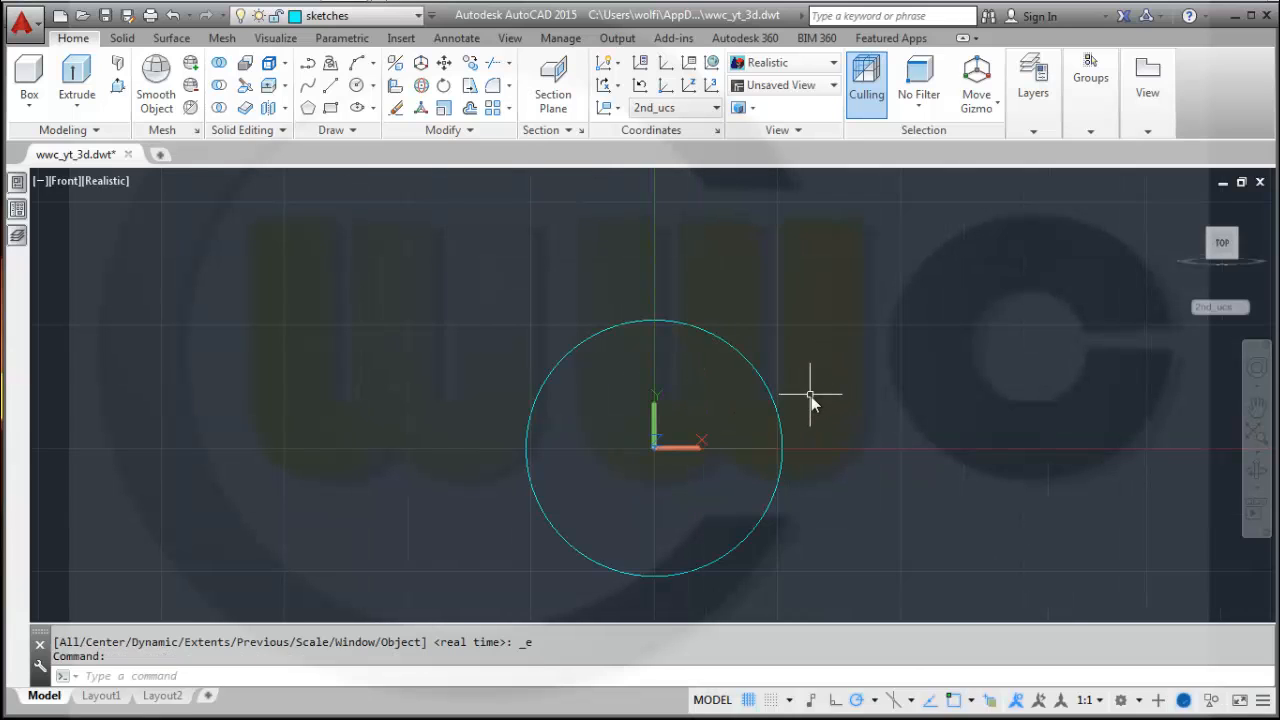
scroll(811, 396, "up", 2)
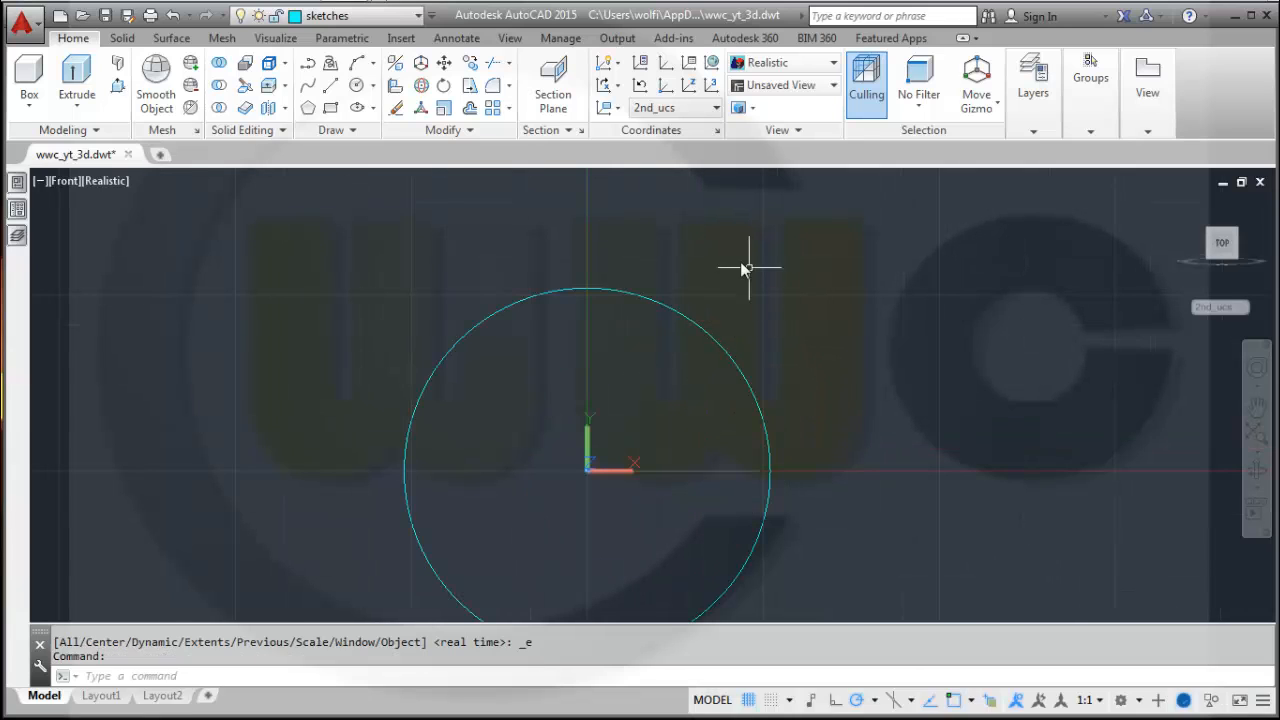
left_click(333, 88)
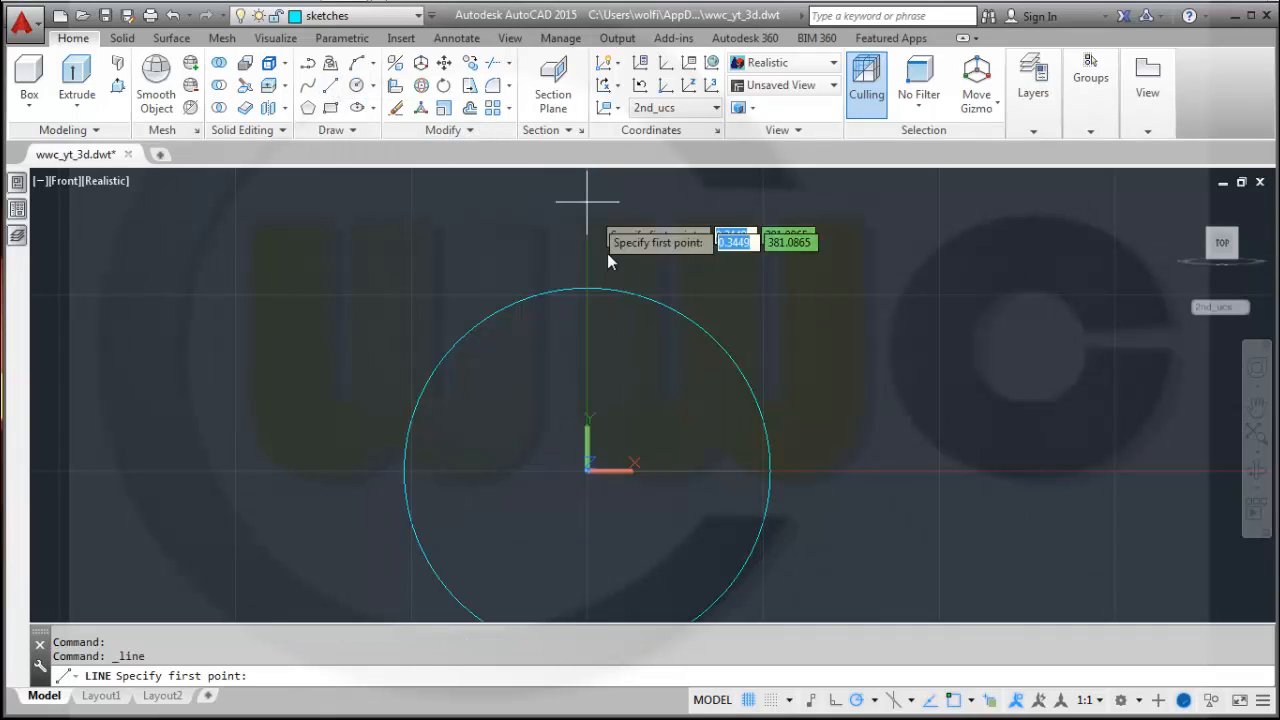
left_click(682, 340)
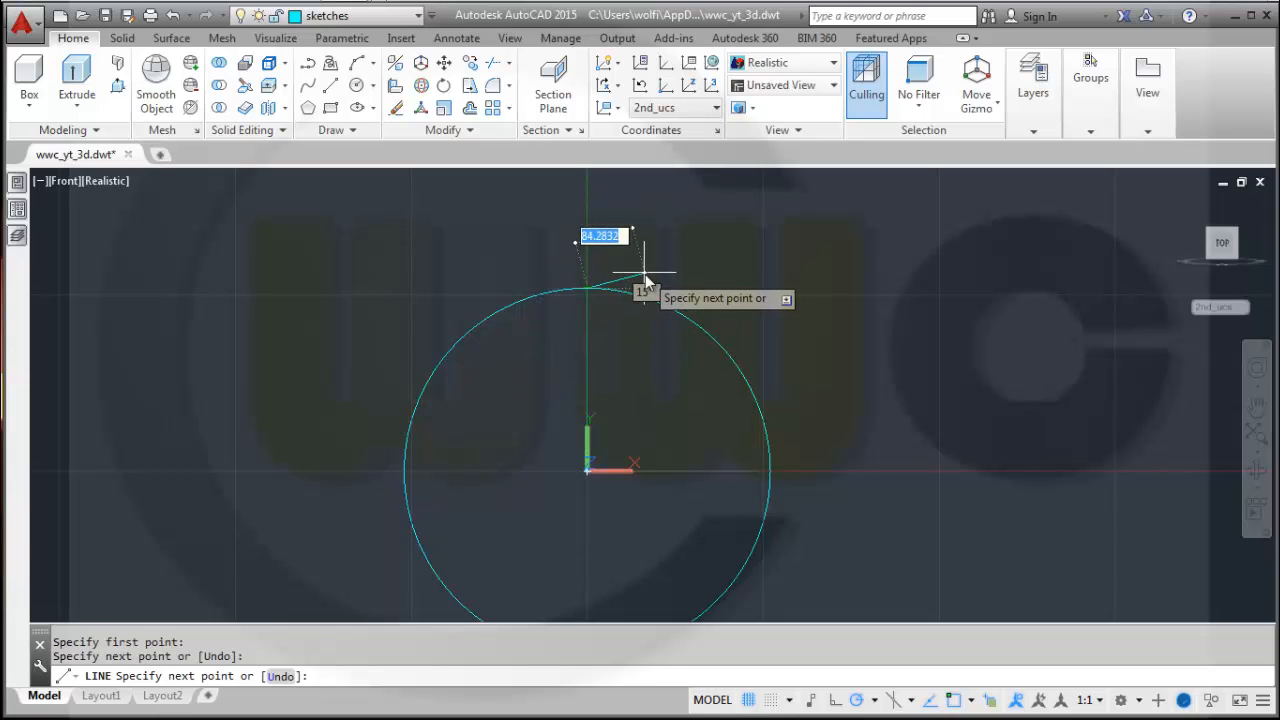
key("Escape")
key("Escape")
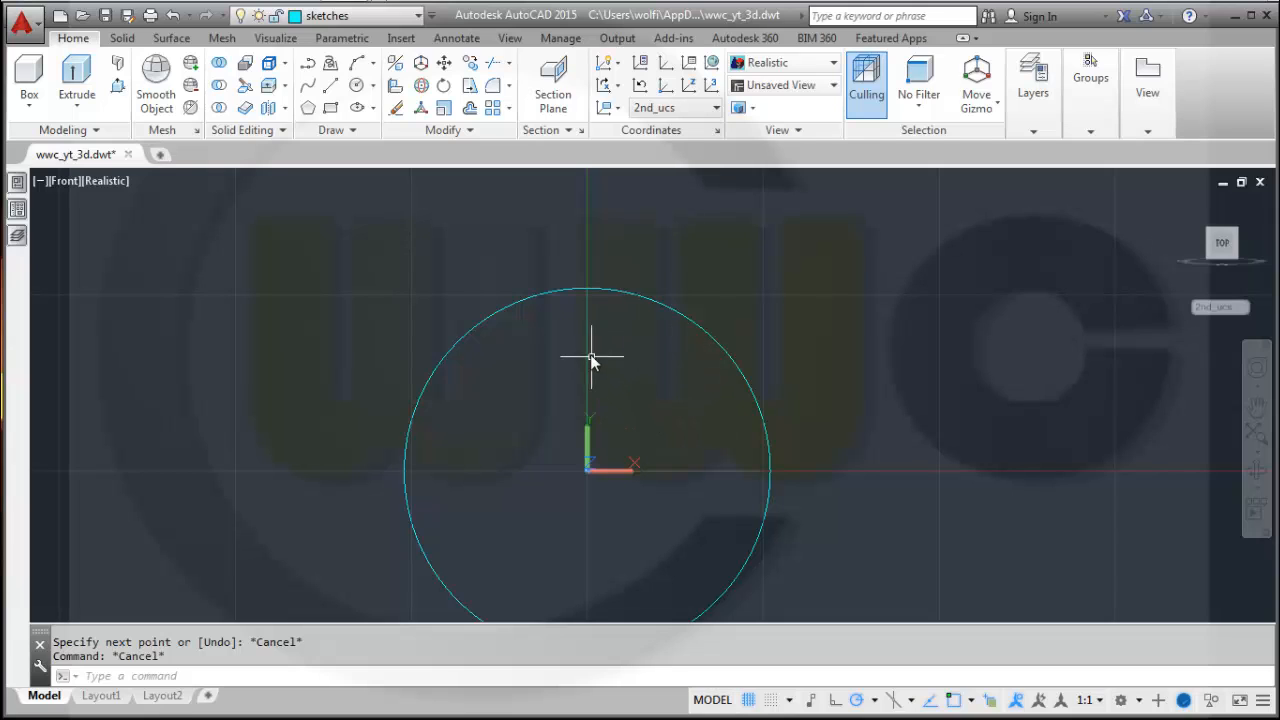
Draw an angled line from the circle's centre extending beyond the circle's edge.
left_click(326, 88)
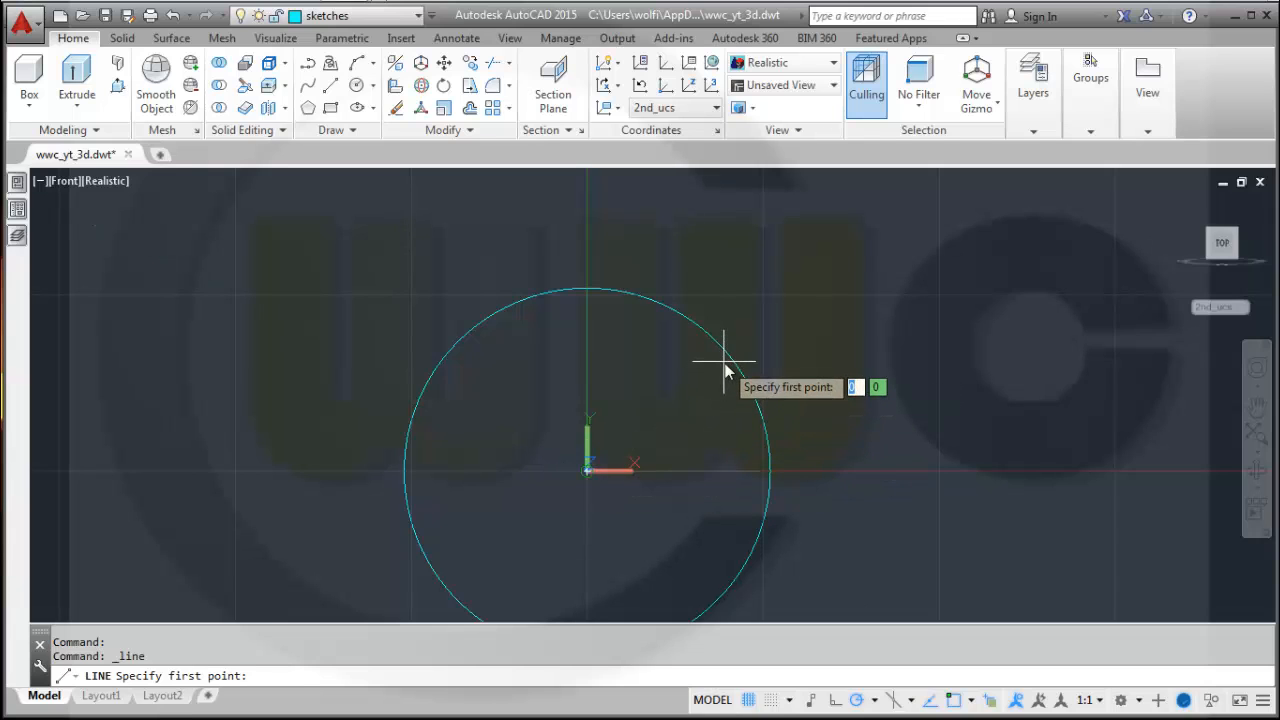
key("Return")
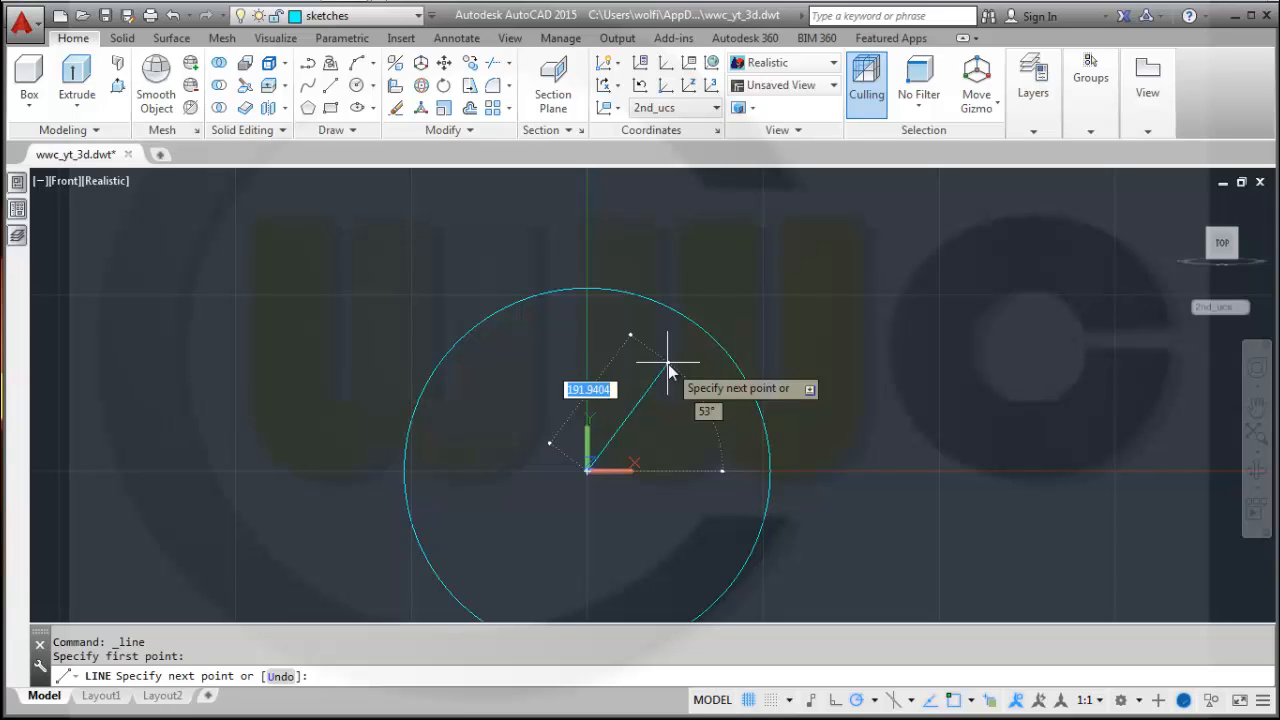
key("Tab")
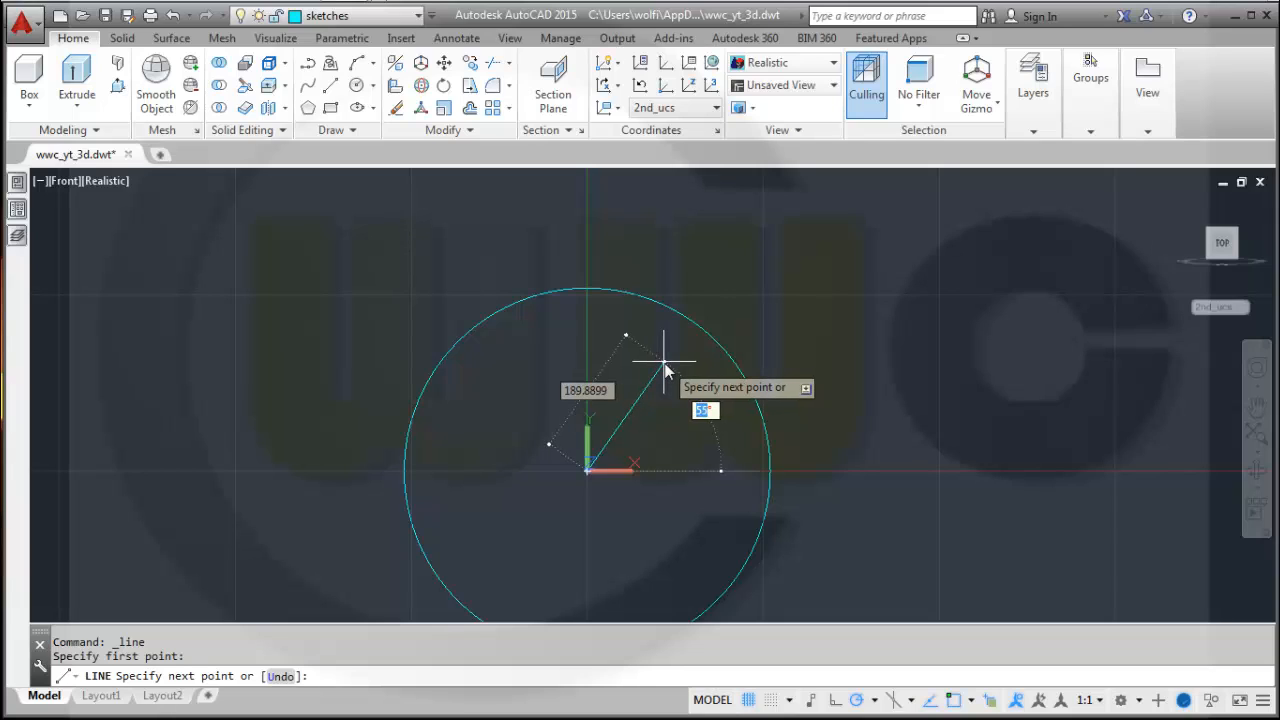
type("67.")
key("Tab")
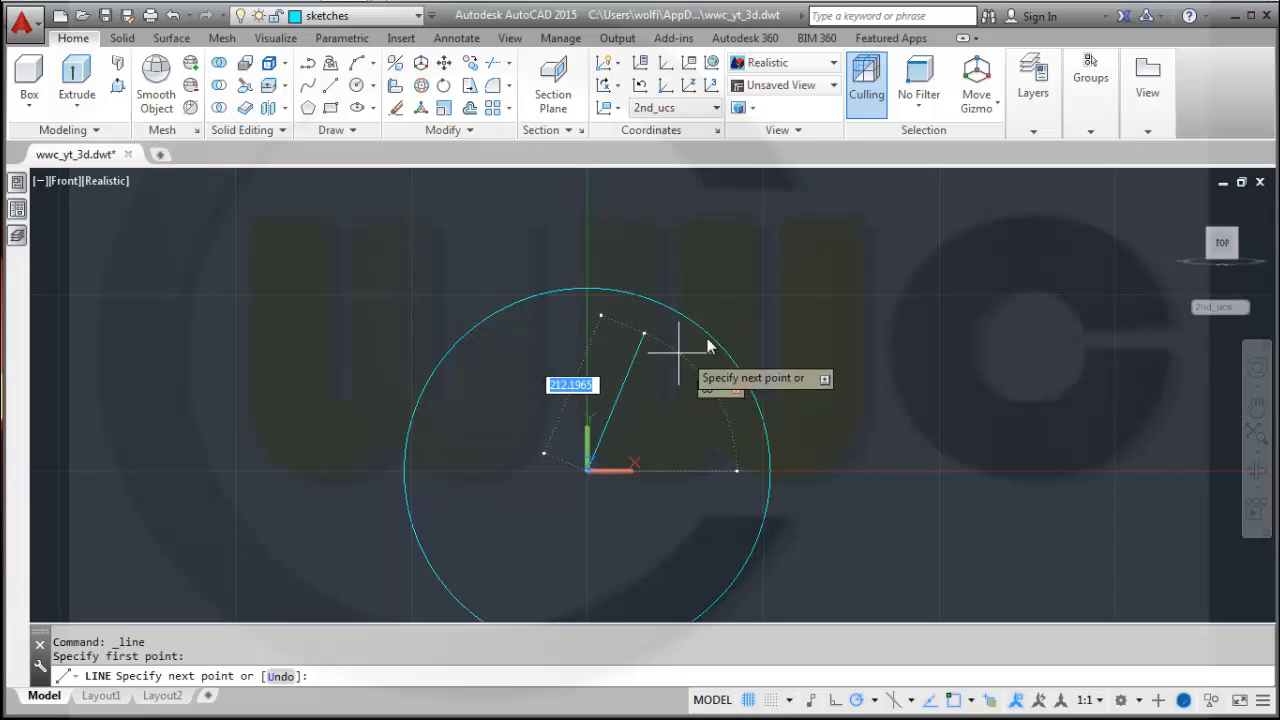
left_click(711, 295)
key("Escape")
key("Escape")
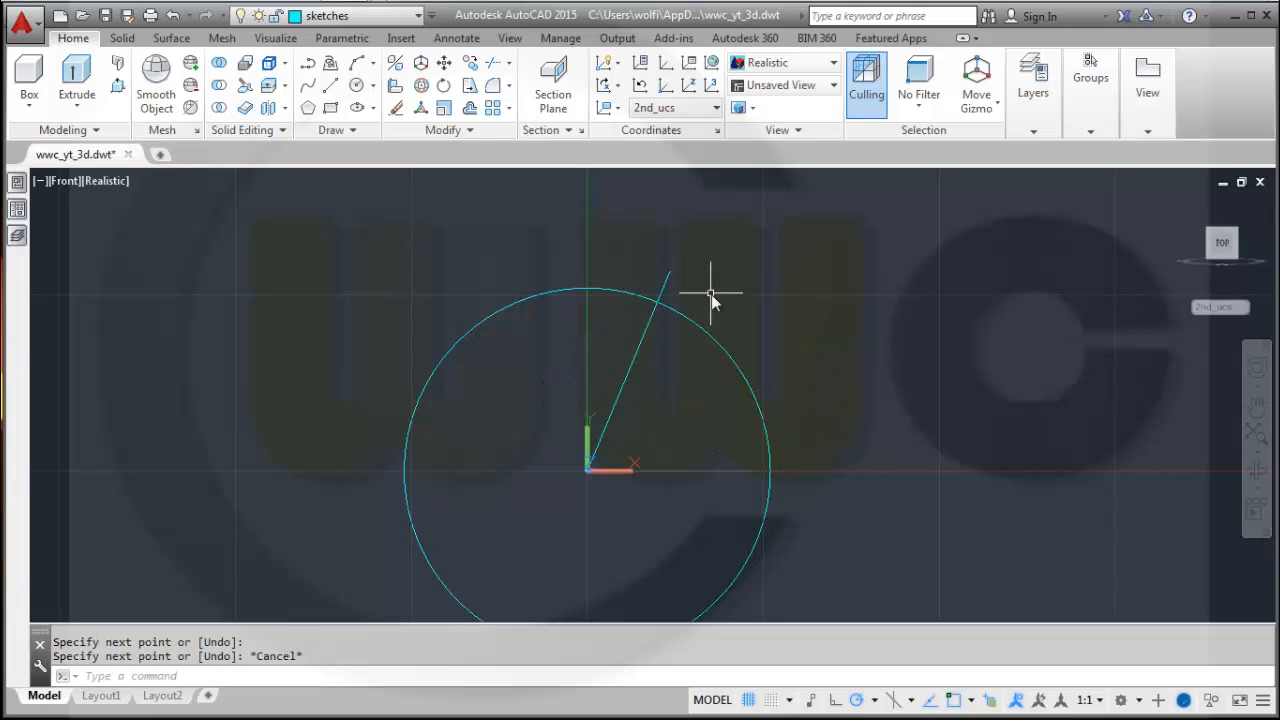
Trim the part of the angled line that sticks out past the circle, using the circle and line as cutting edges.
left_click(497, 64)
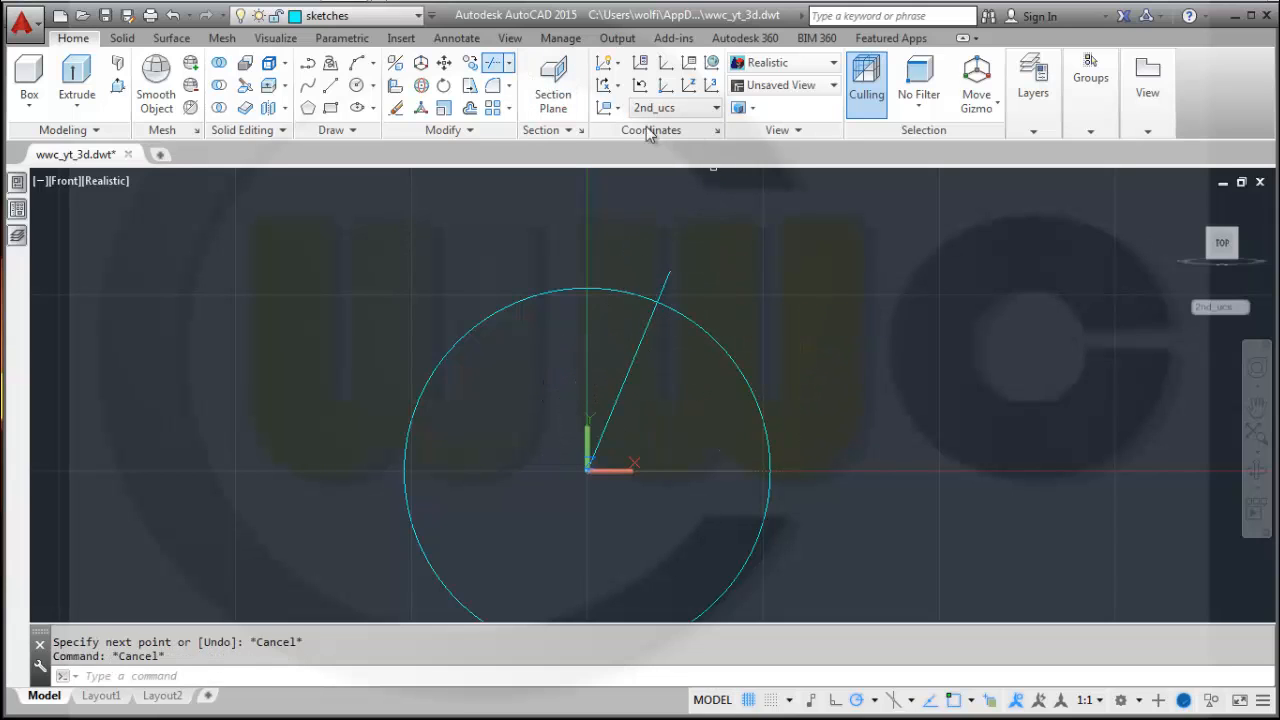
left_click(766, 349)
left_click(629, 286)
key("Return")
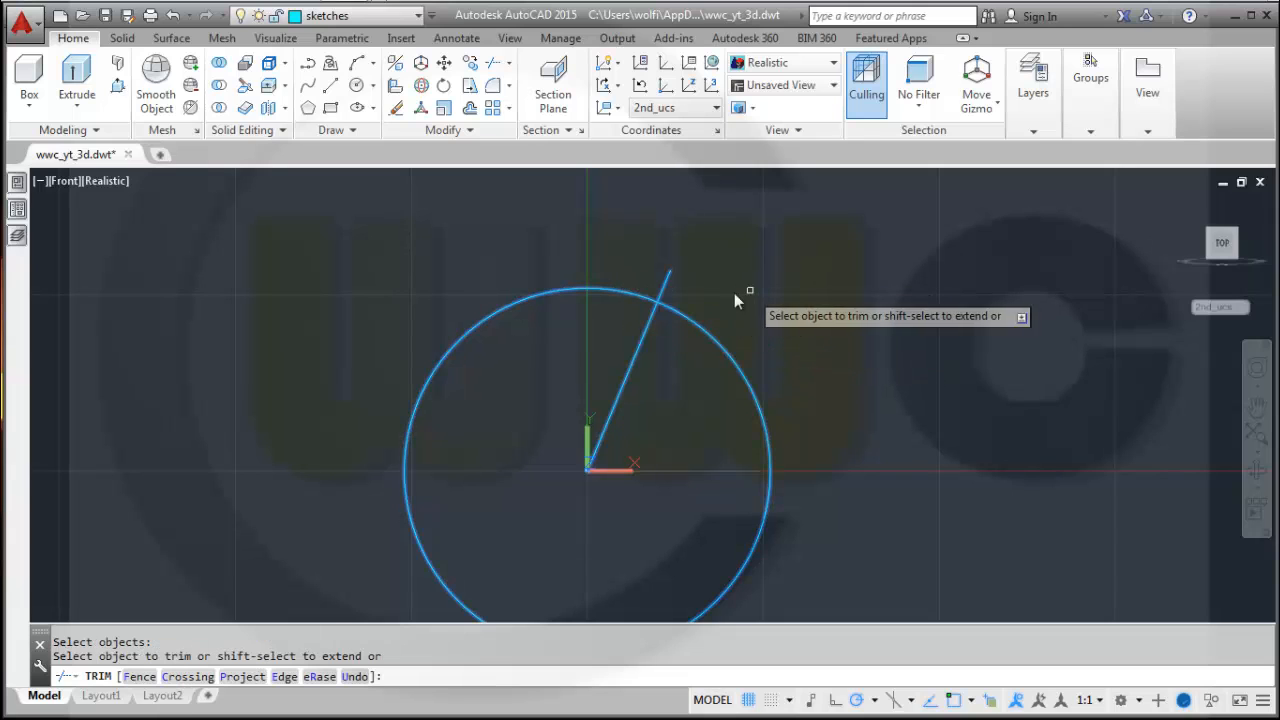
left_click(665, 283)
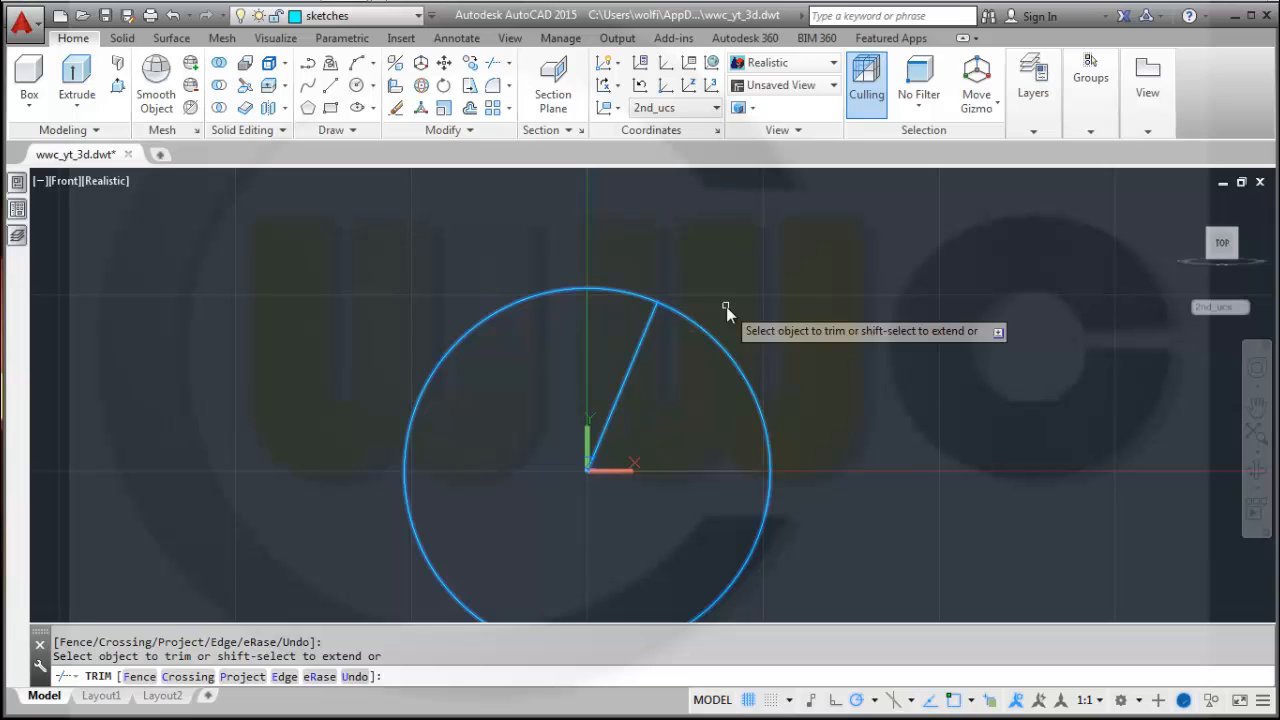
key("Escape")
Start the Spline command and set its creation method to CV.
scroll(657, 427, "up", 2)
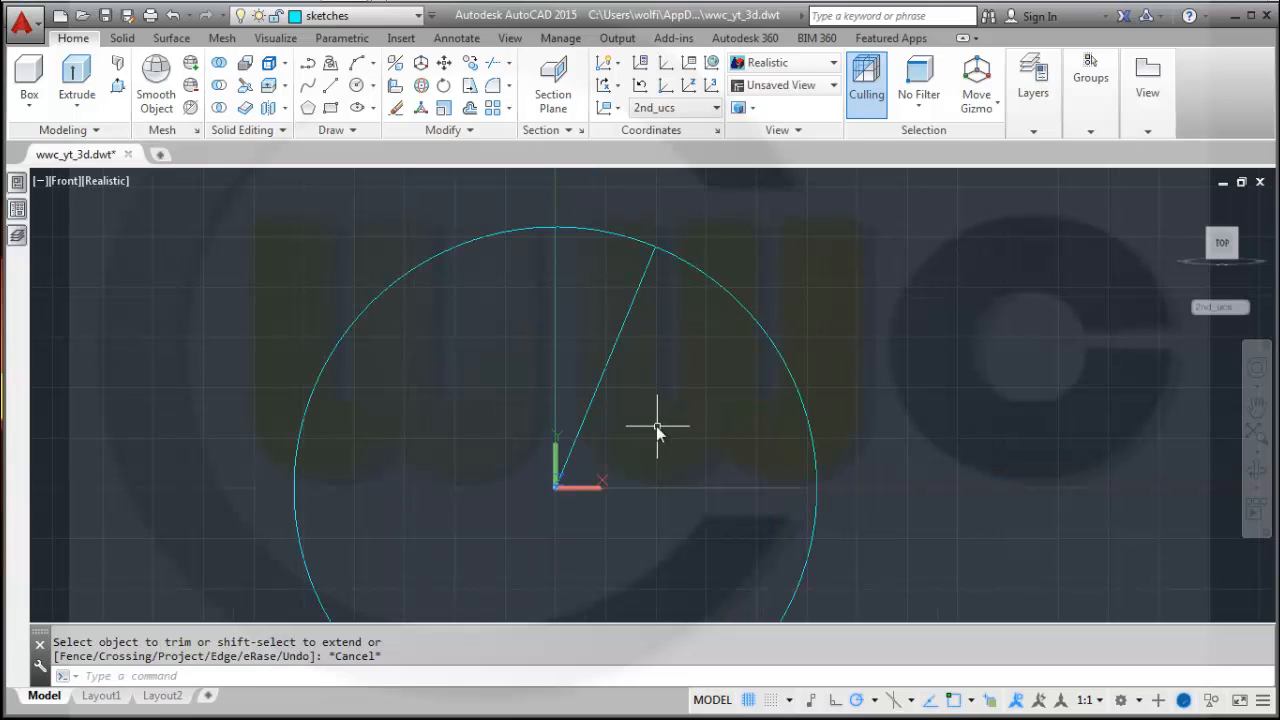
mouse_move(677, 340)
middle_mouse_down()
mouse_move(718, 404)
mouse_move(745, 408)
middle_mouse_up()
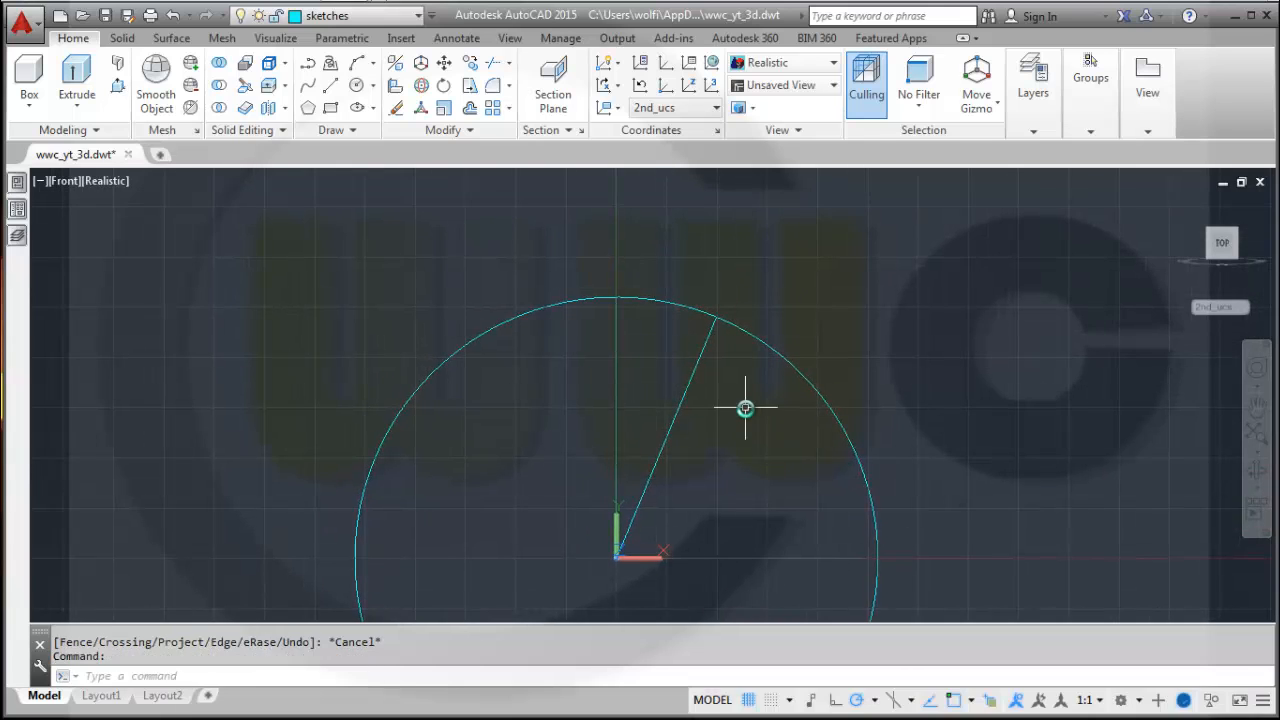
left_click(312, 90)
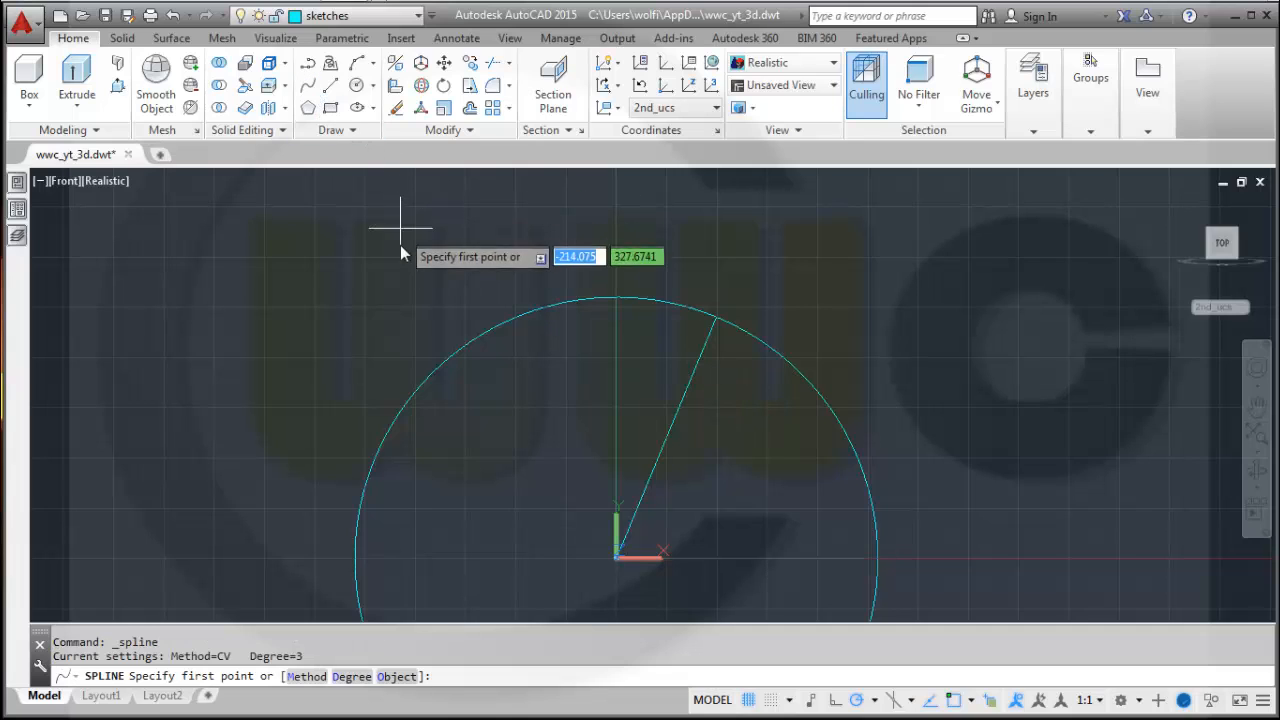
right_click(364, 303)
left_click(429, 401)
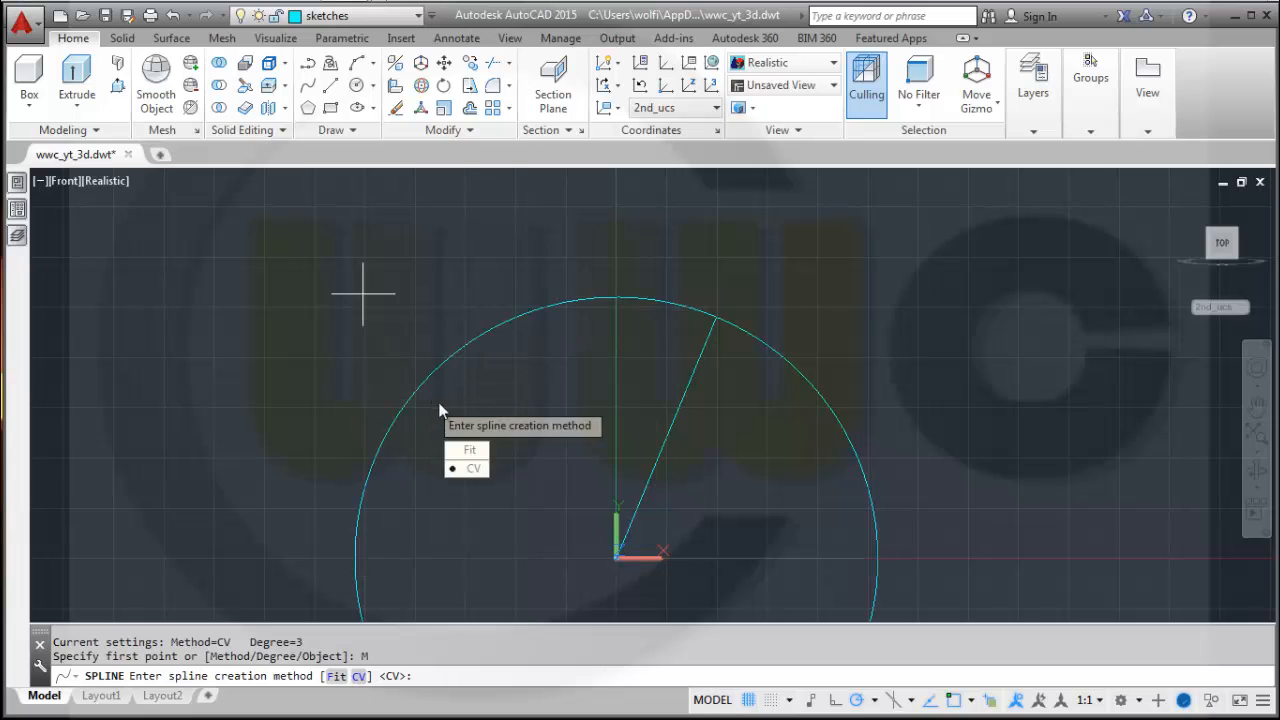
left_click(474, 470)
Draw a CV spline starting on the vertical axis inside the circle and curving upward past the circle's top.
scroll(700, 340, "down", 2)
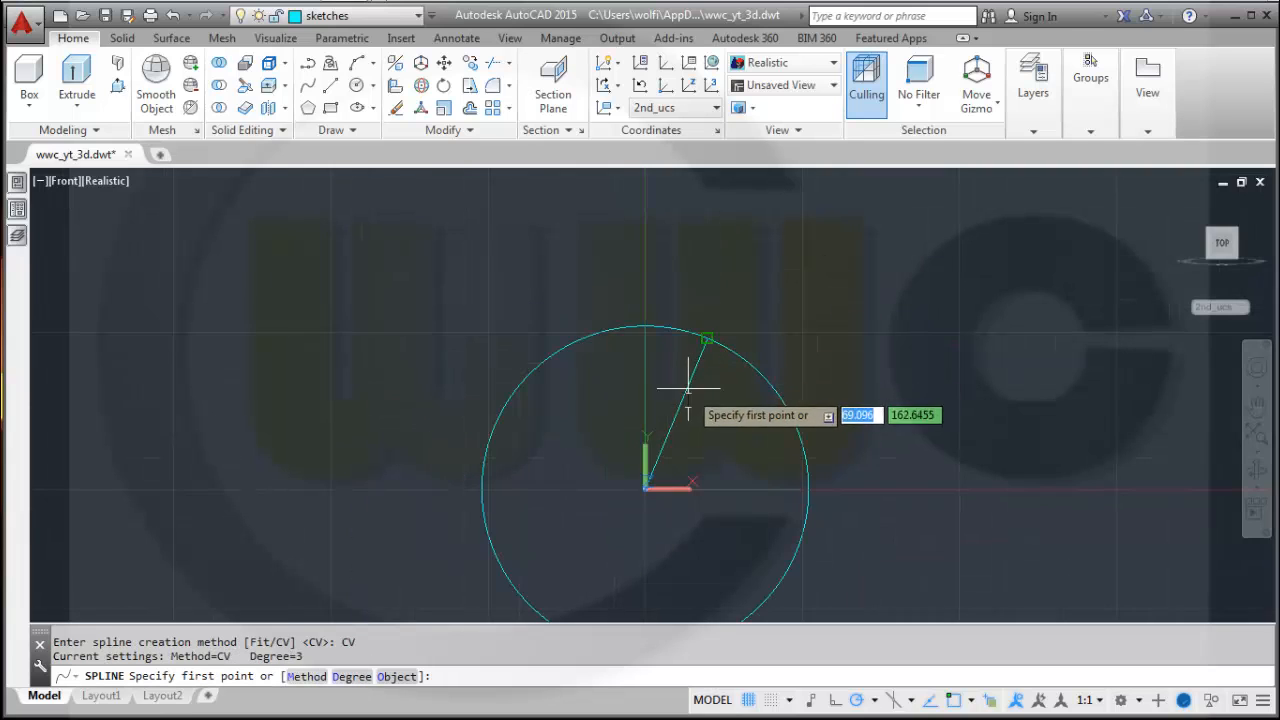
scroll(690, 400, "up", 5)
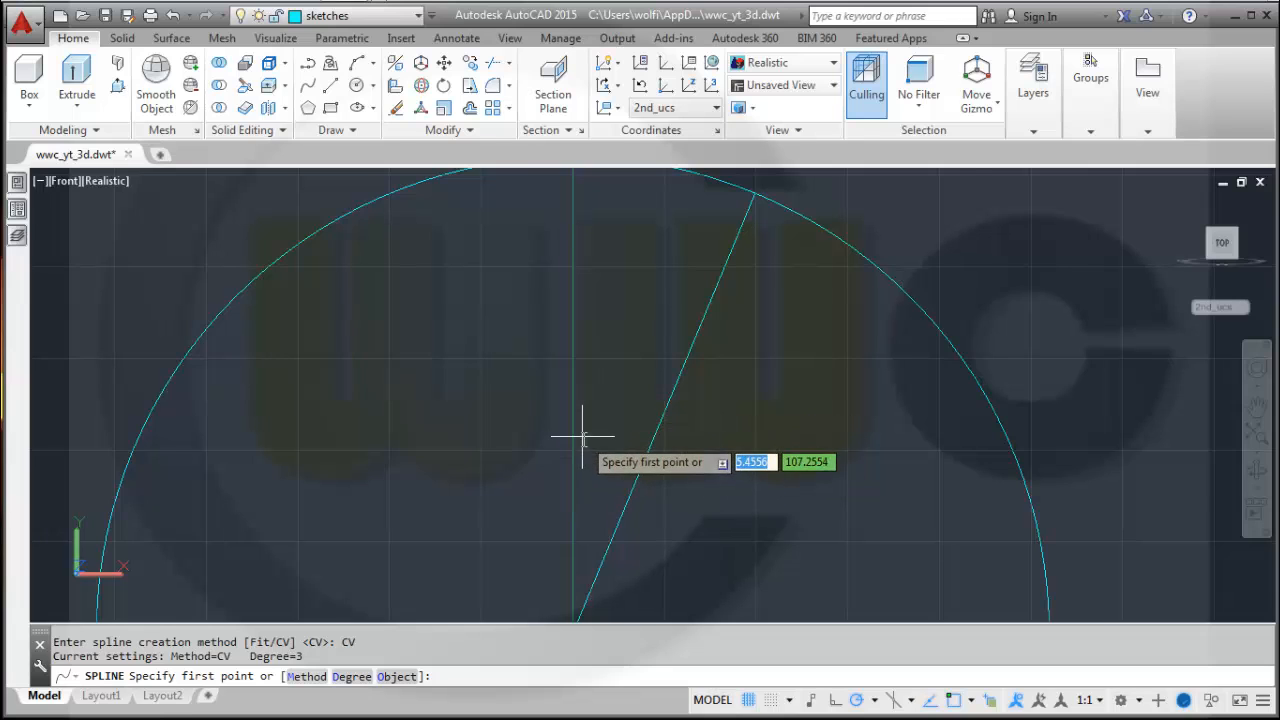
scroll(573, 452, "up", 2)
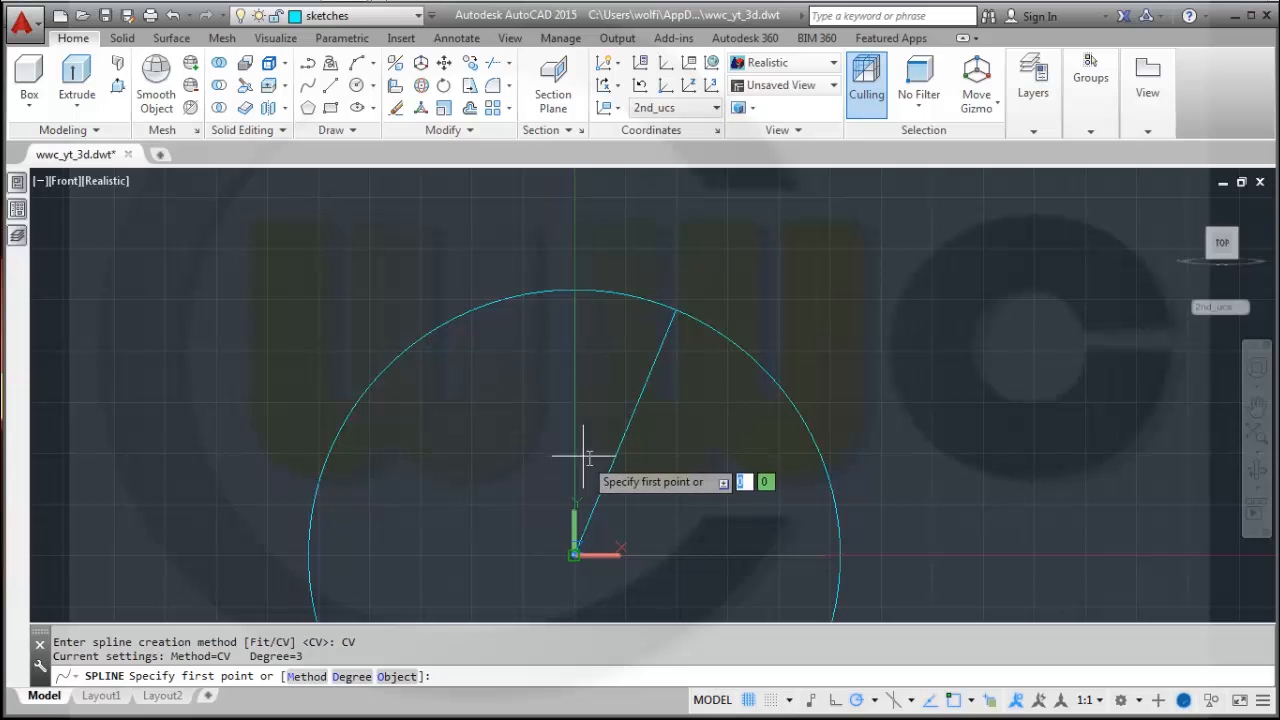
right_click(600, 450, "shift")
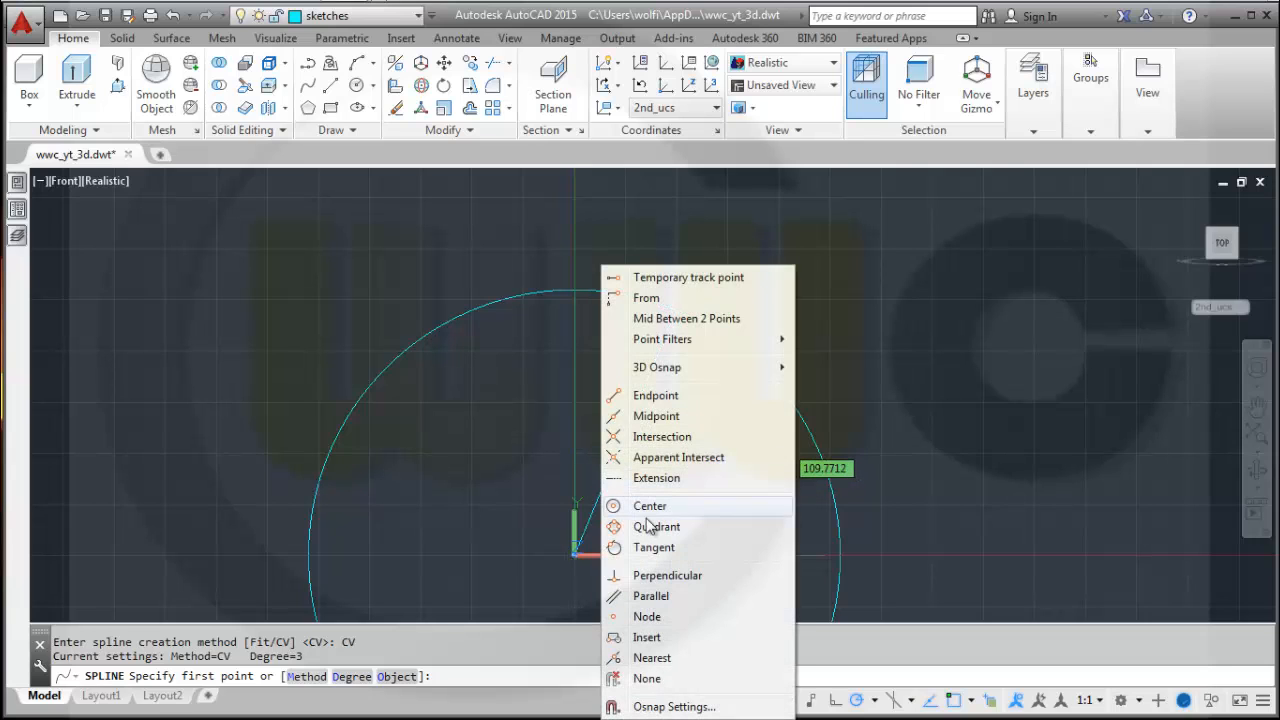
left_click(645, 658)
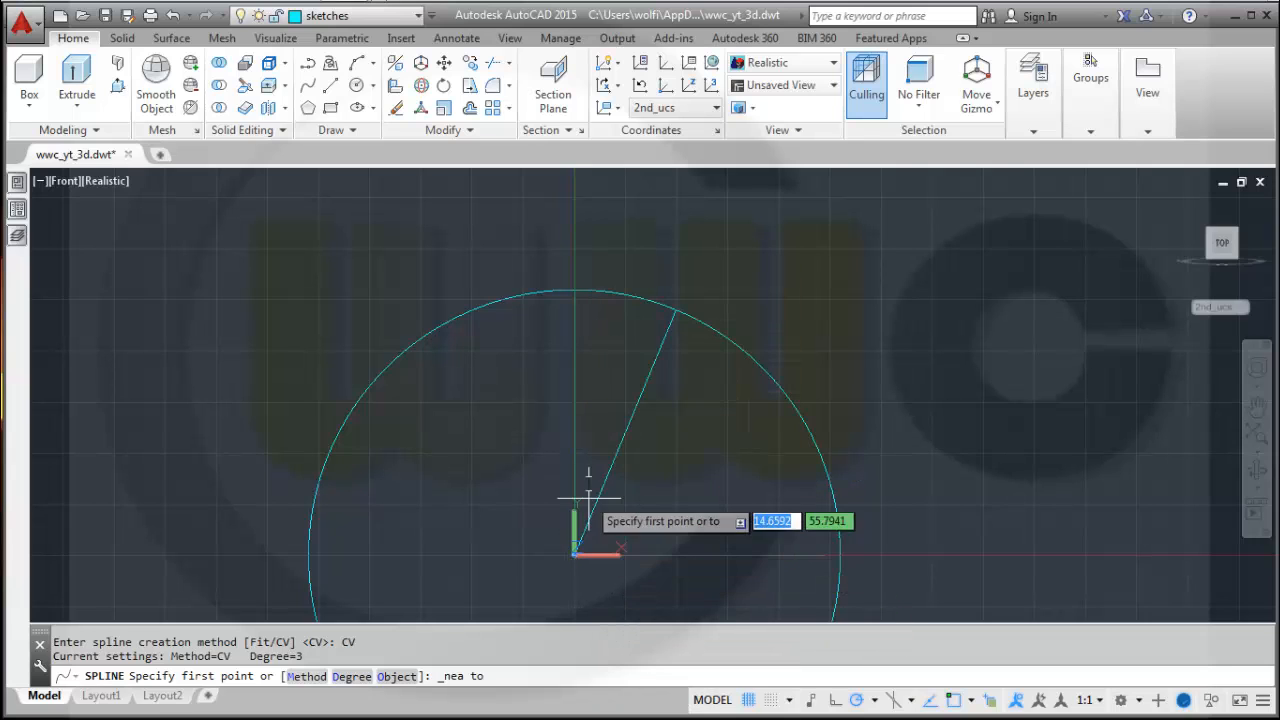
left_click(580, 463)
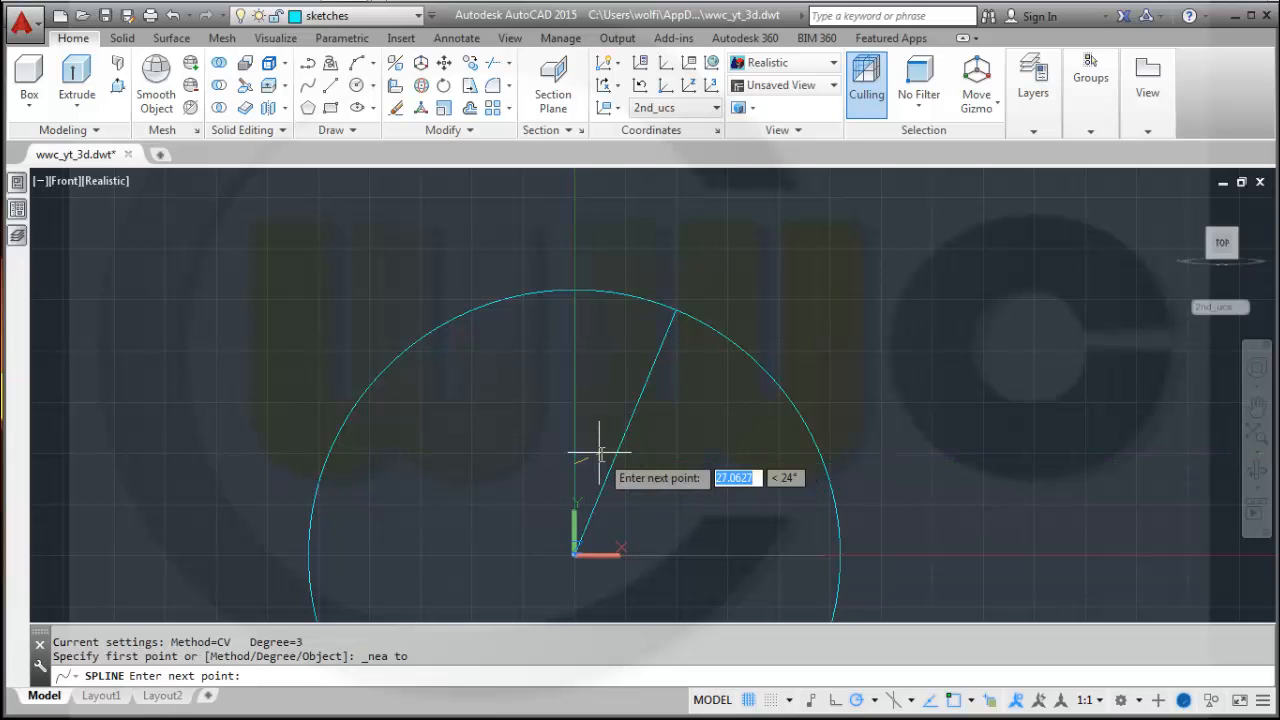
left_click(601, 451)
left_click(609, 373)
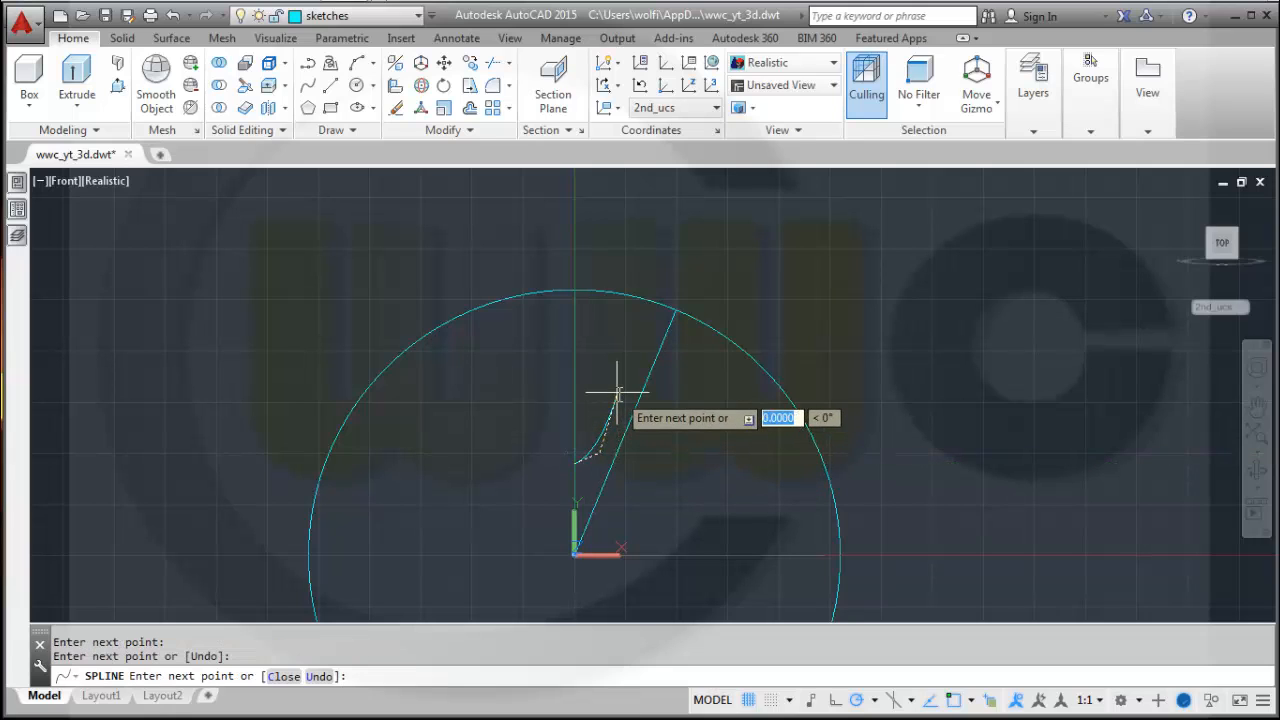
left_click(618, 314)
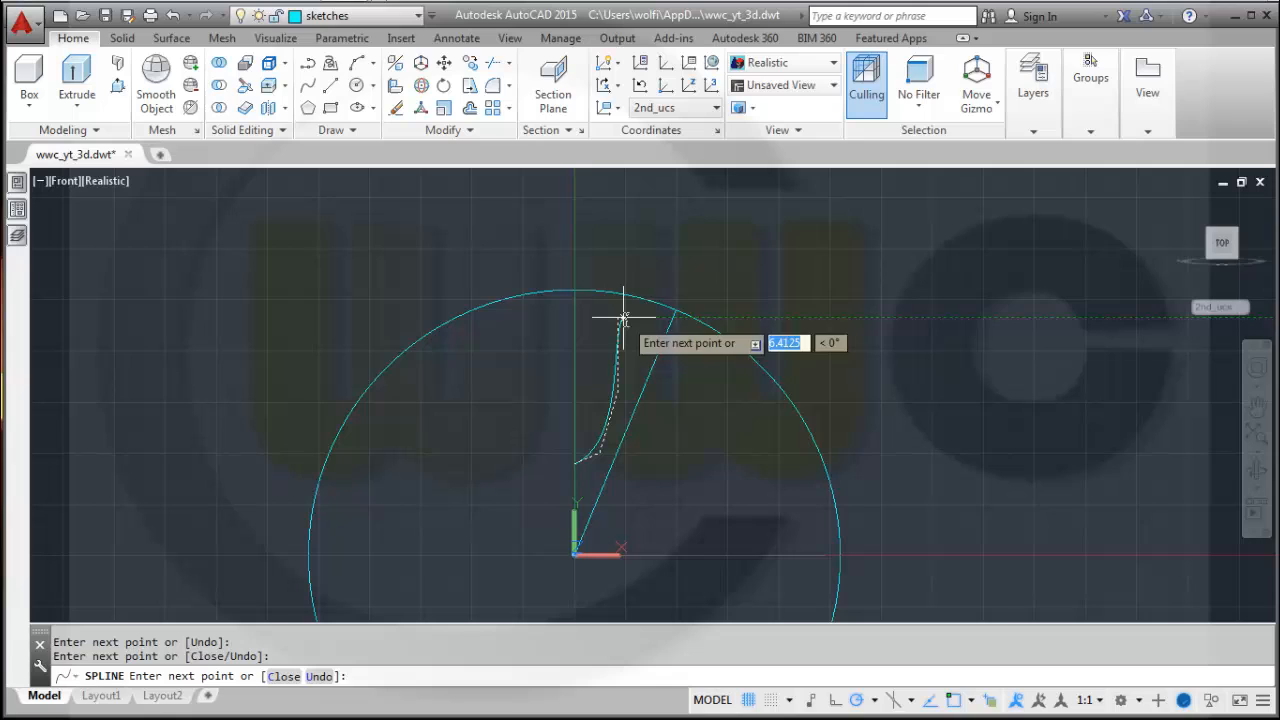
left_click(606, 232)
right_click(606, 232)
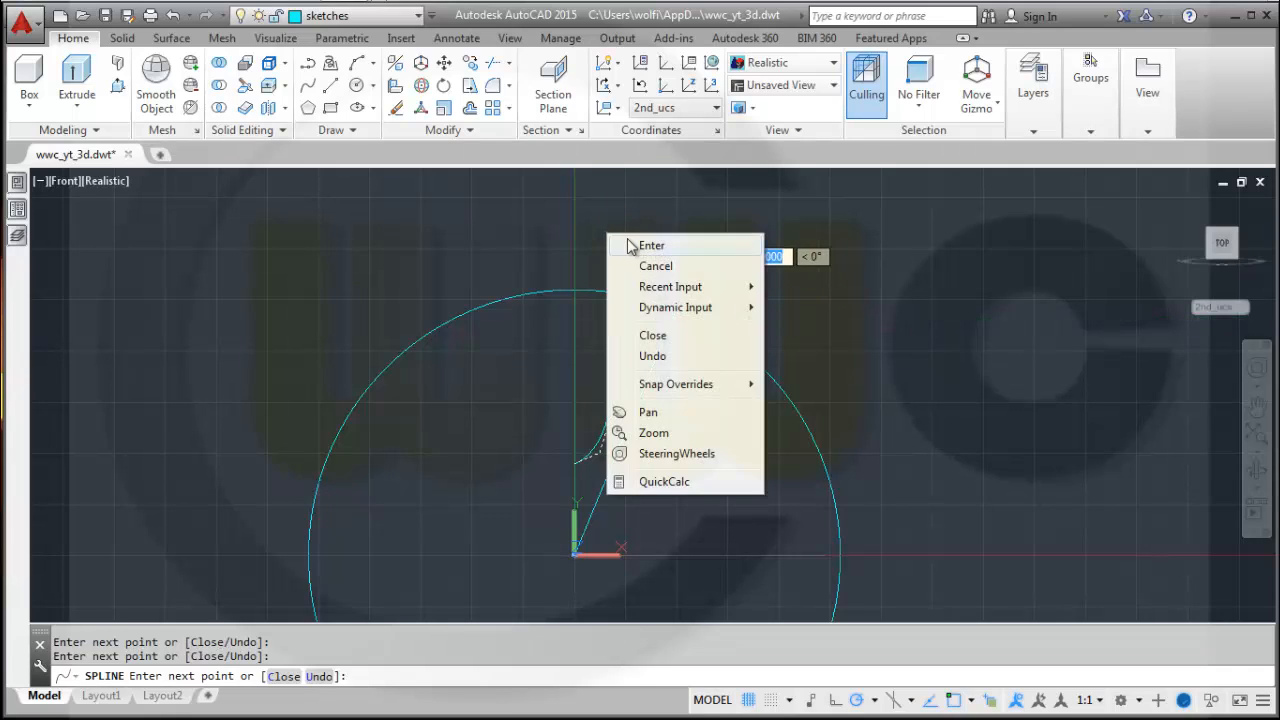
left_click(734, 246)
key("Escape")
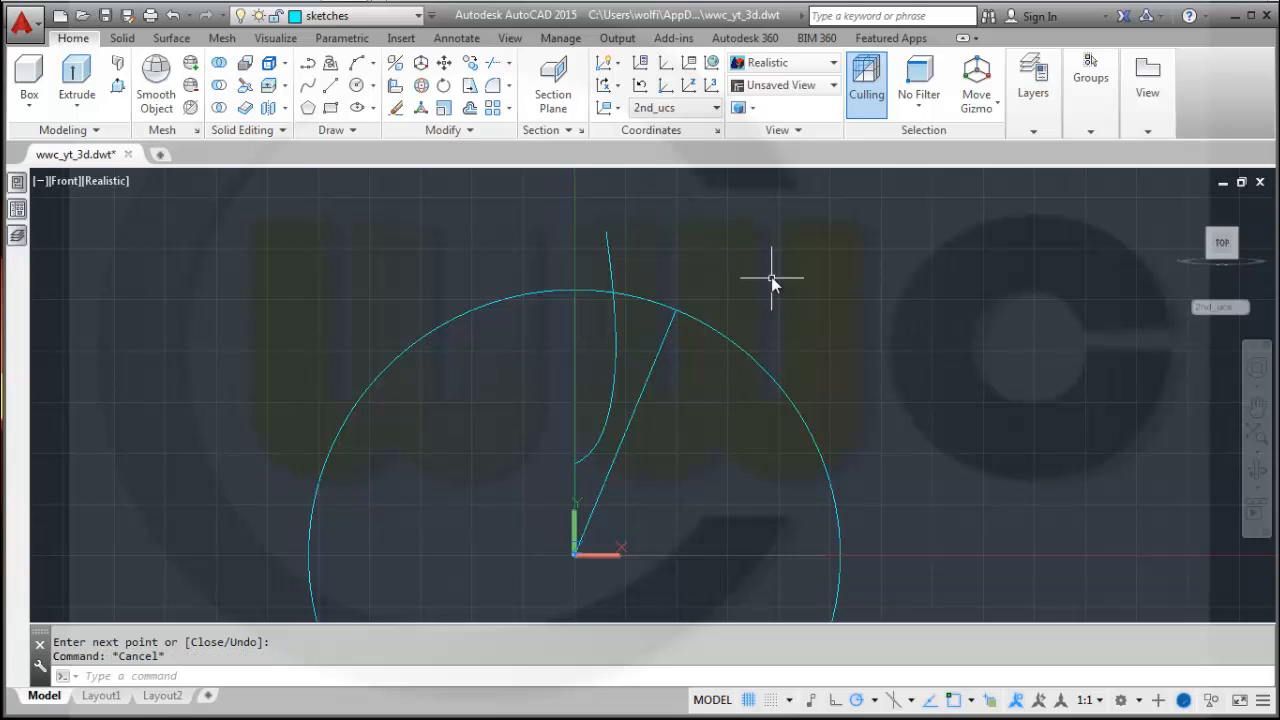
left_click(593, 446)
scroll(647, 499, "up", 2)
scroll(577, 484, "up", 2)
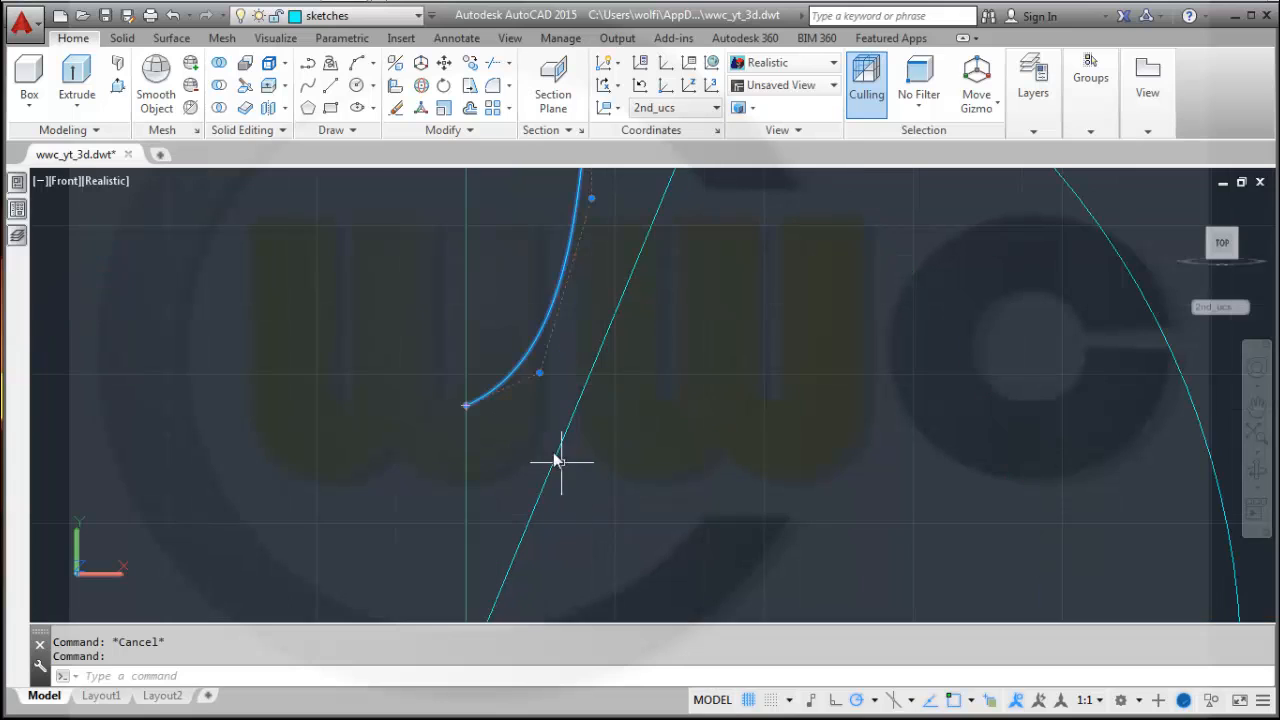
left_click(539, 373)
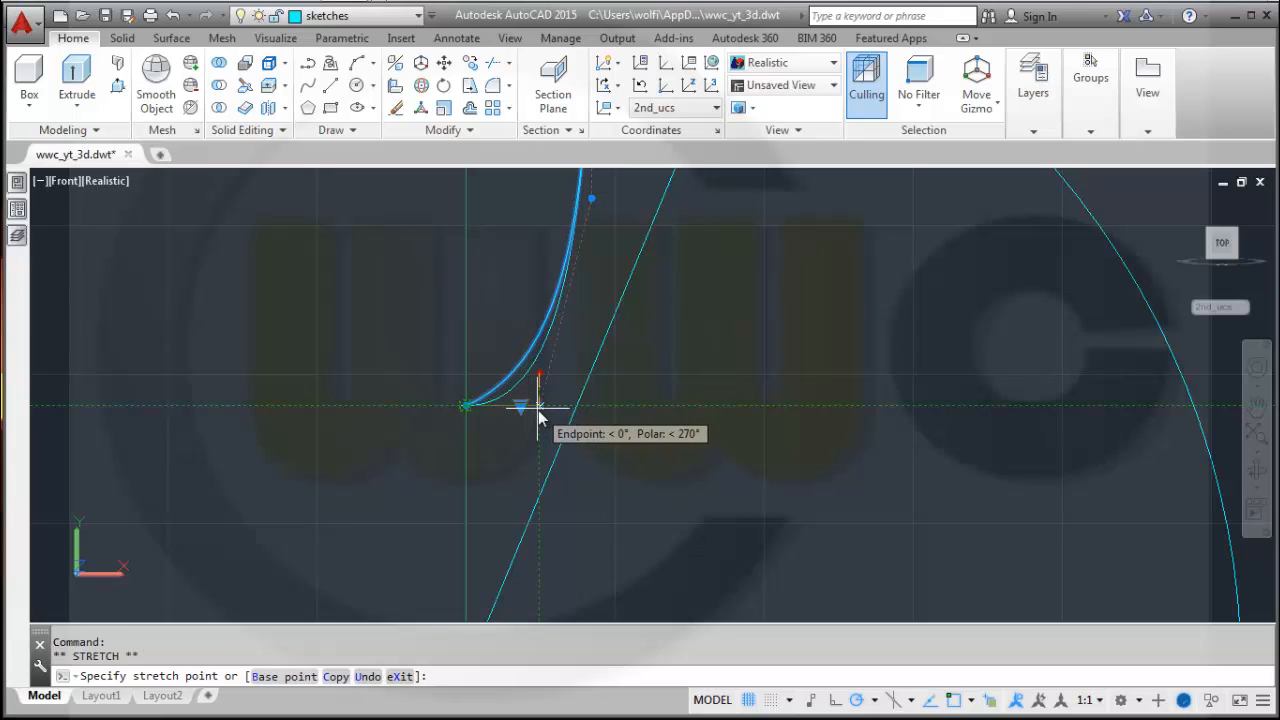
key("Escape")
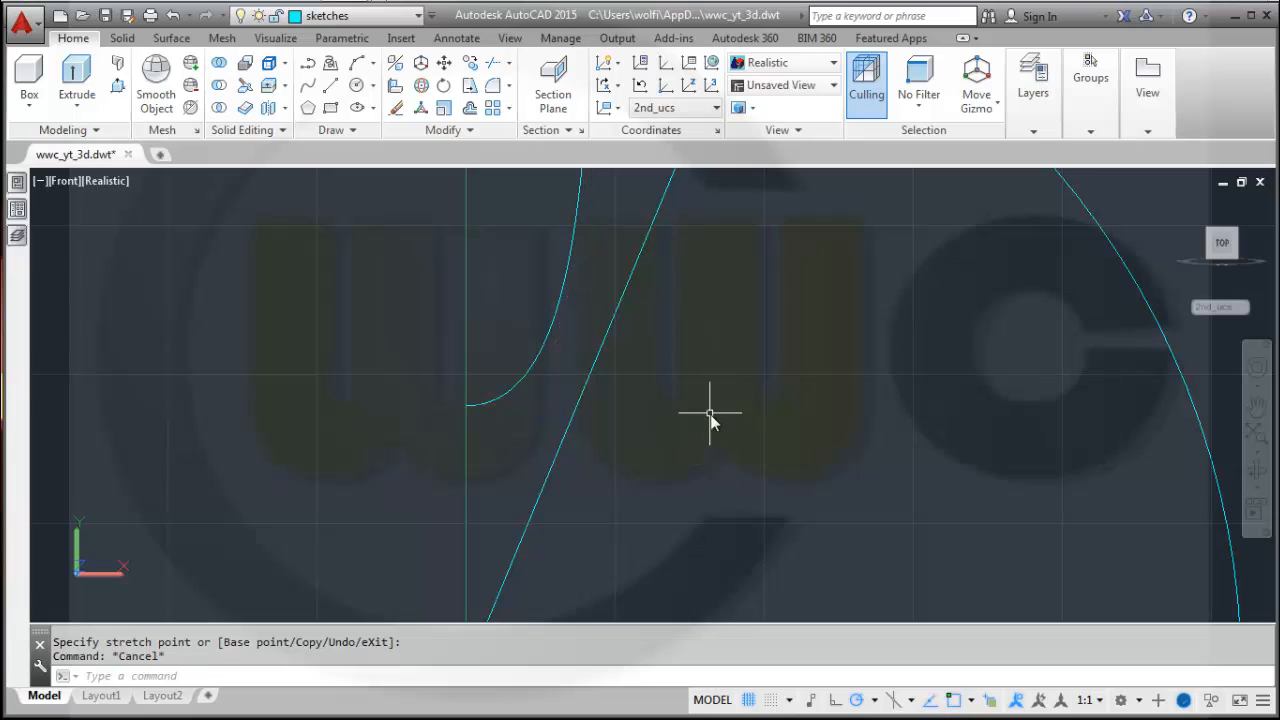
middle_click_drag(710, 420, 743, 591)
scroll(680, 280, "down", 4)
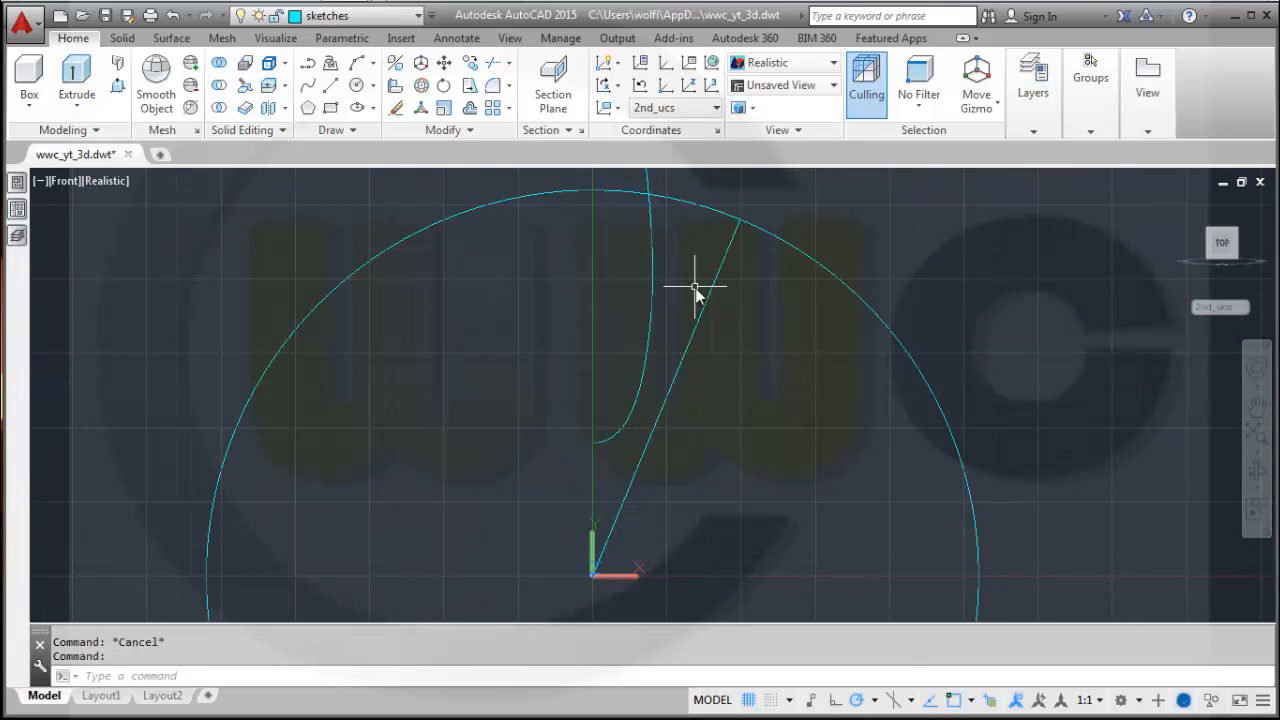
Draw a second CV spline starting on the angled line and curving upward beside the first spline past the circle.
middle_click_drag(697, 292, 701, 378)
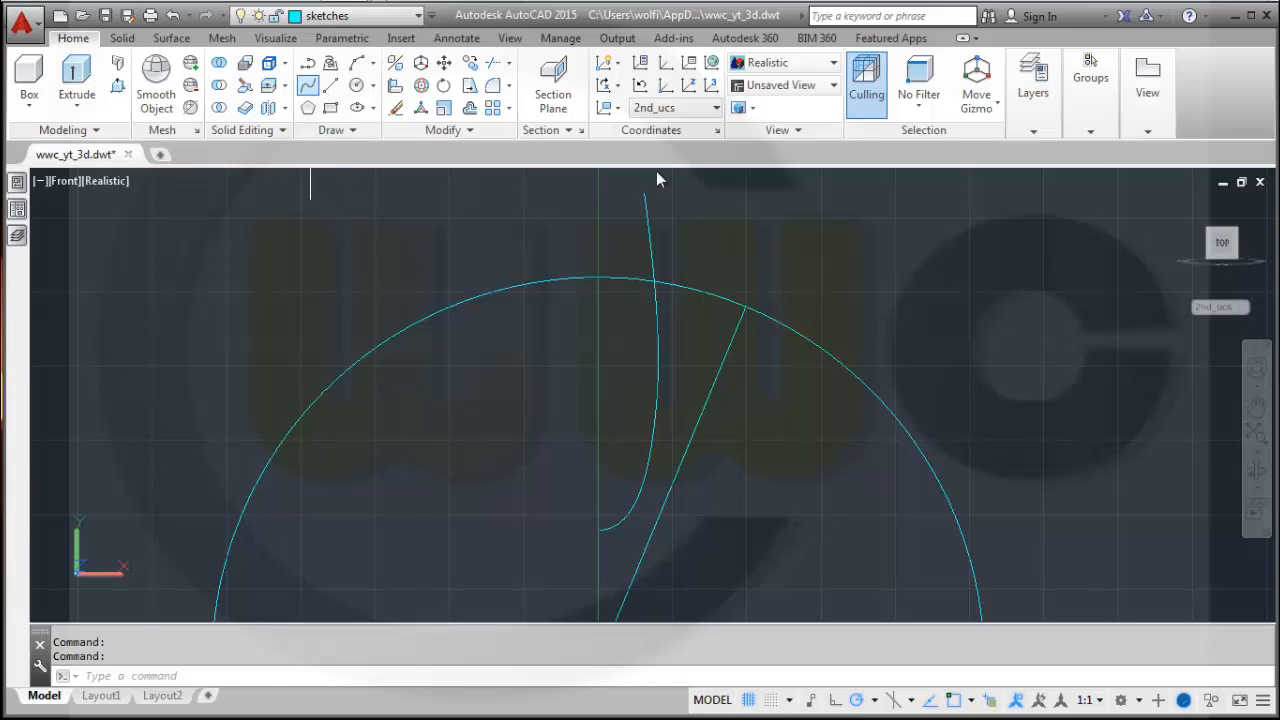
scroll(775, 466, "up", 3)
scroll(710, 470, "down", 2)
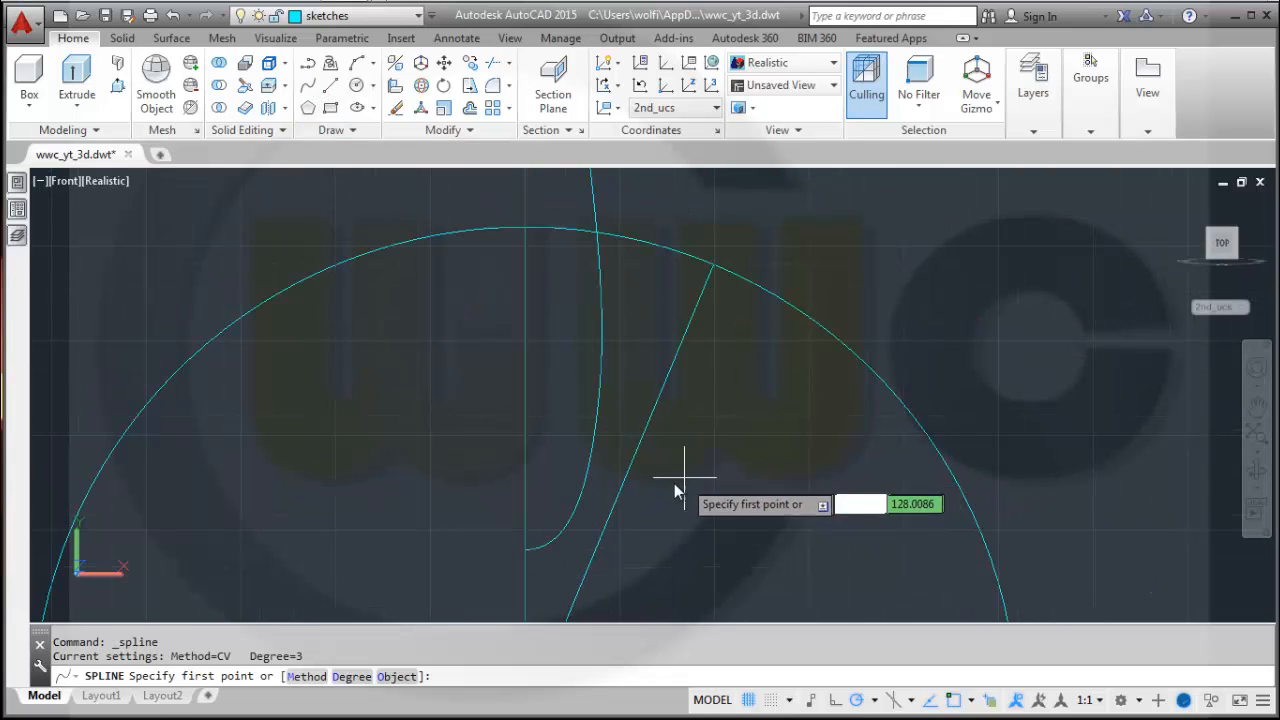
right_click(680, 487, "shift")
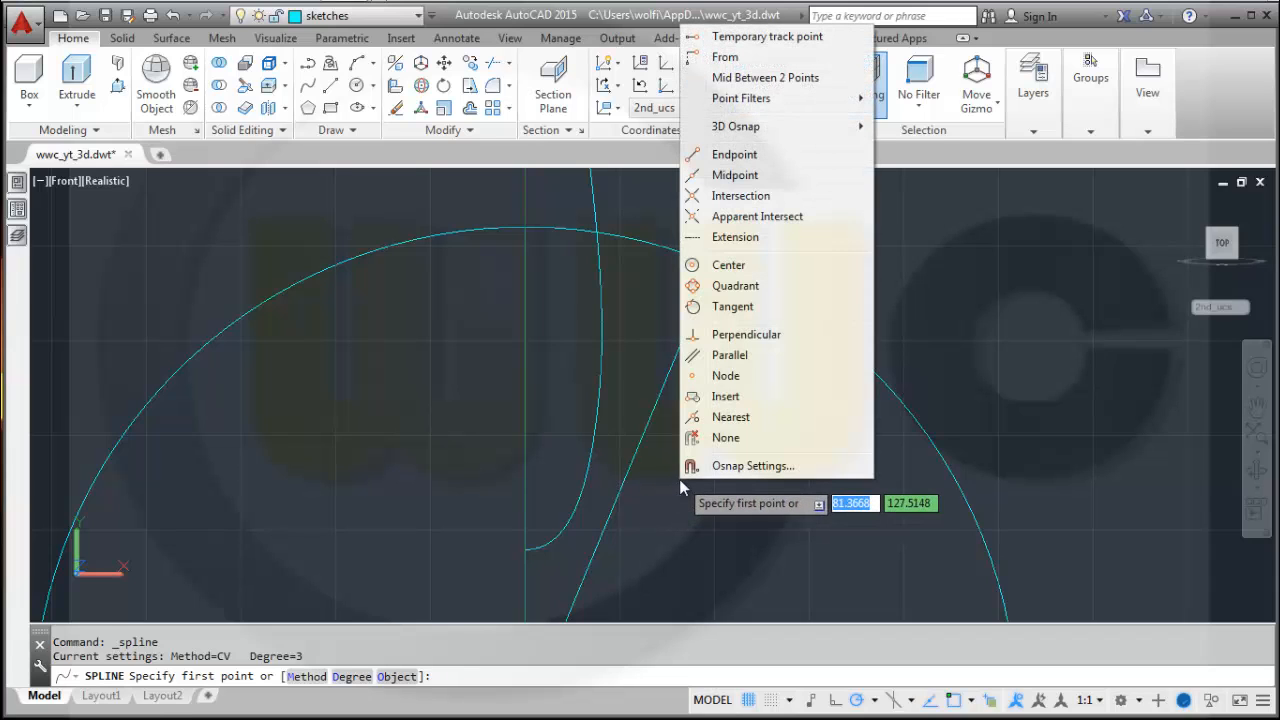
left_click(728, 416)
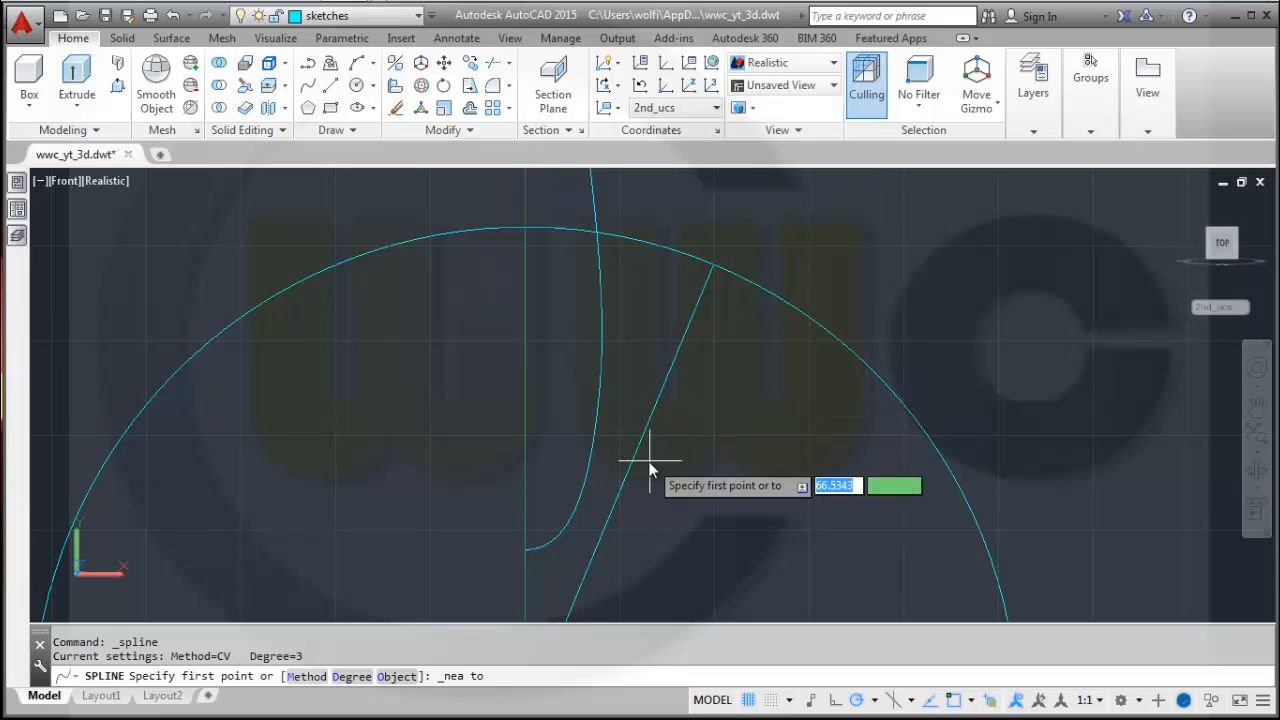
left_click(635, 458)
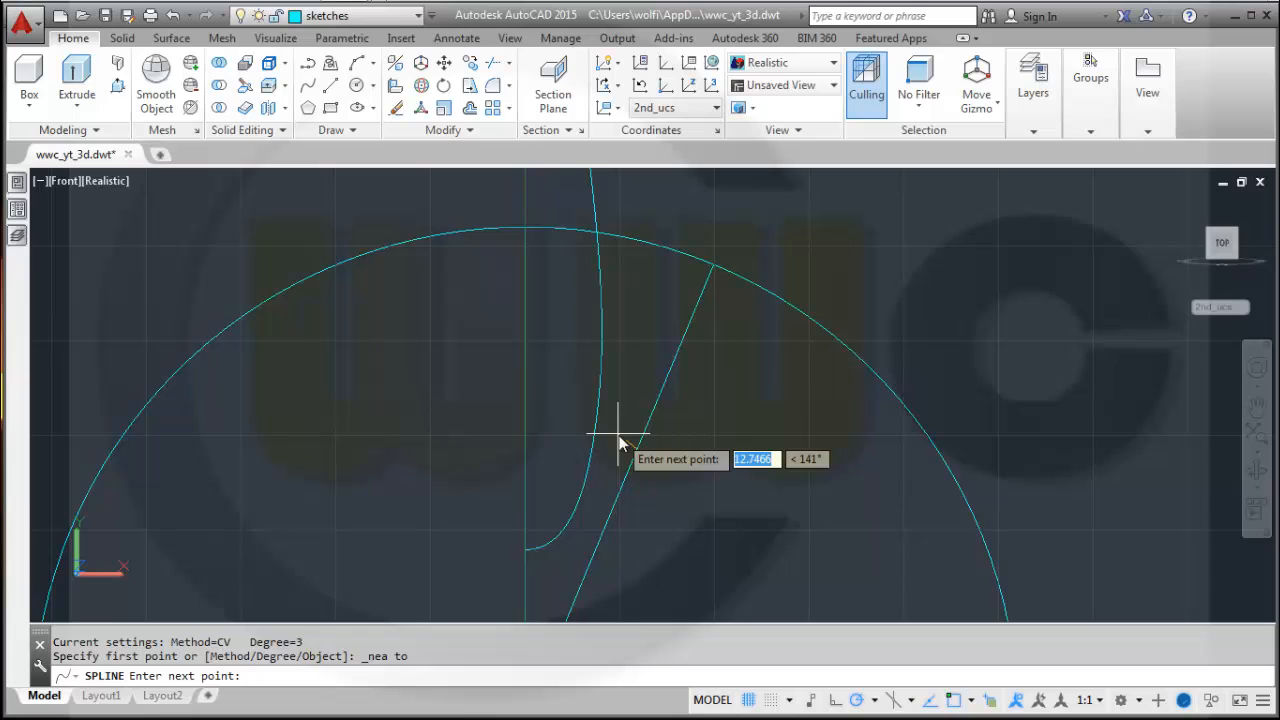
left_click(619, 438)
left_click(617, 363)
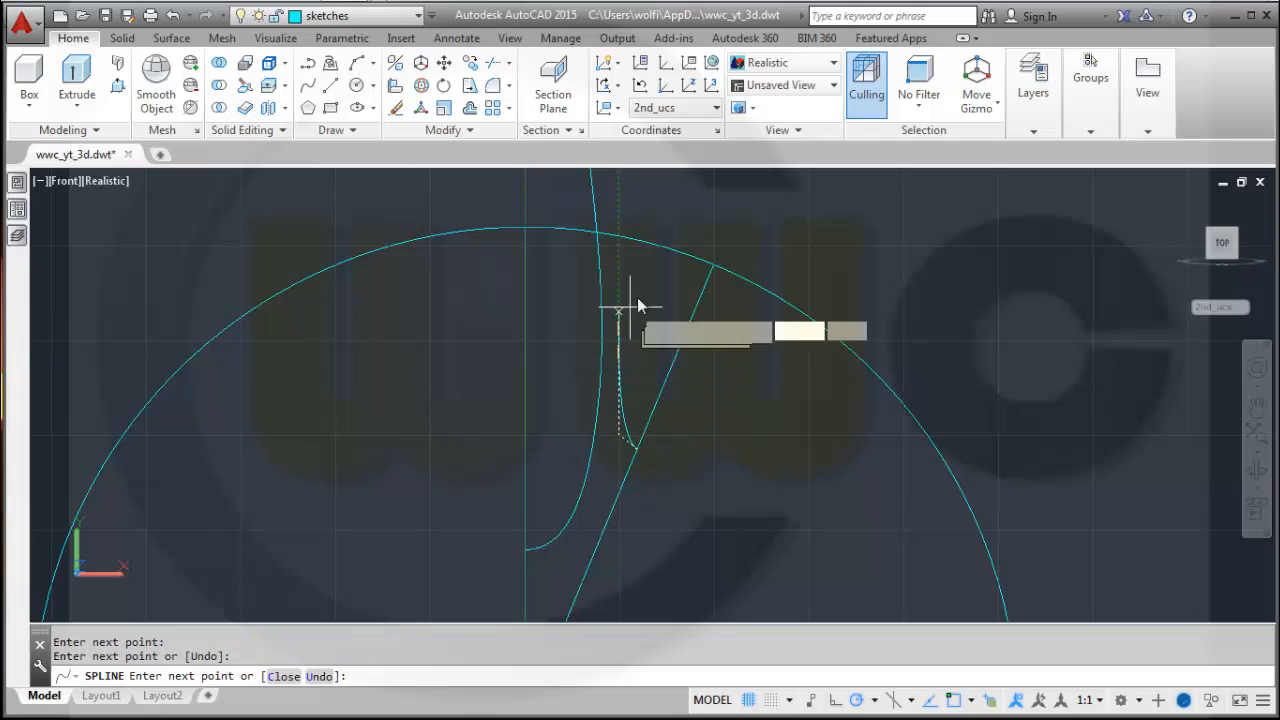
left_click(621, 268)
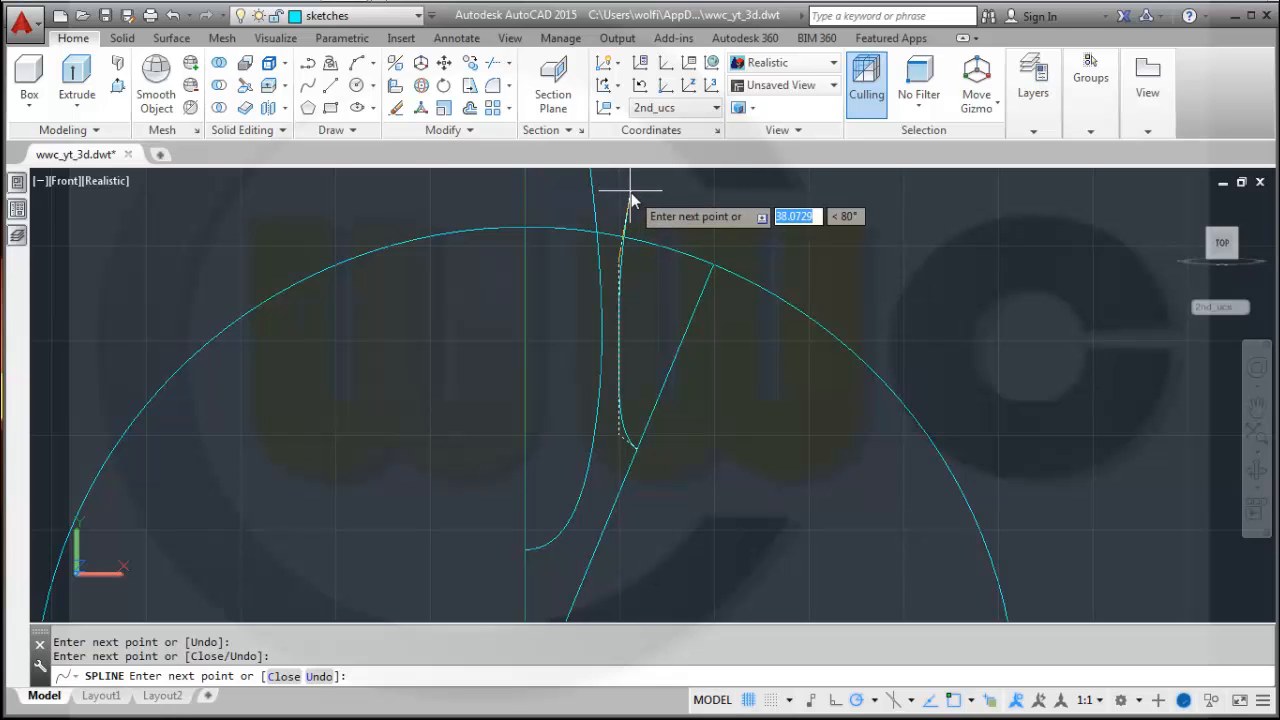
left_click(631, 194)
right_click(631, 194)
left_click(657, 206)
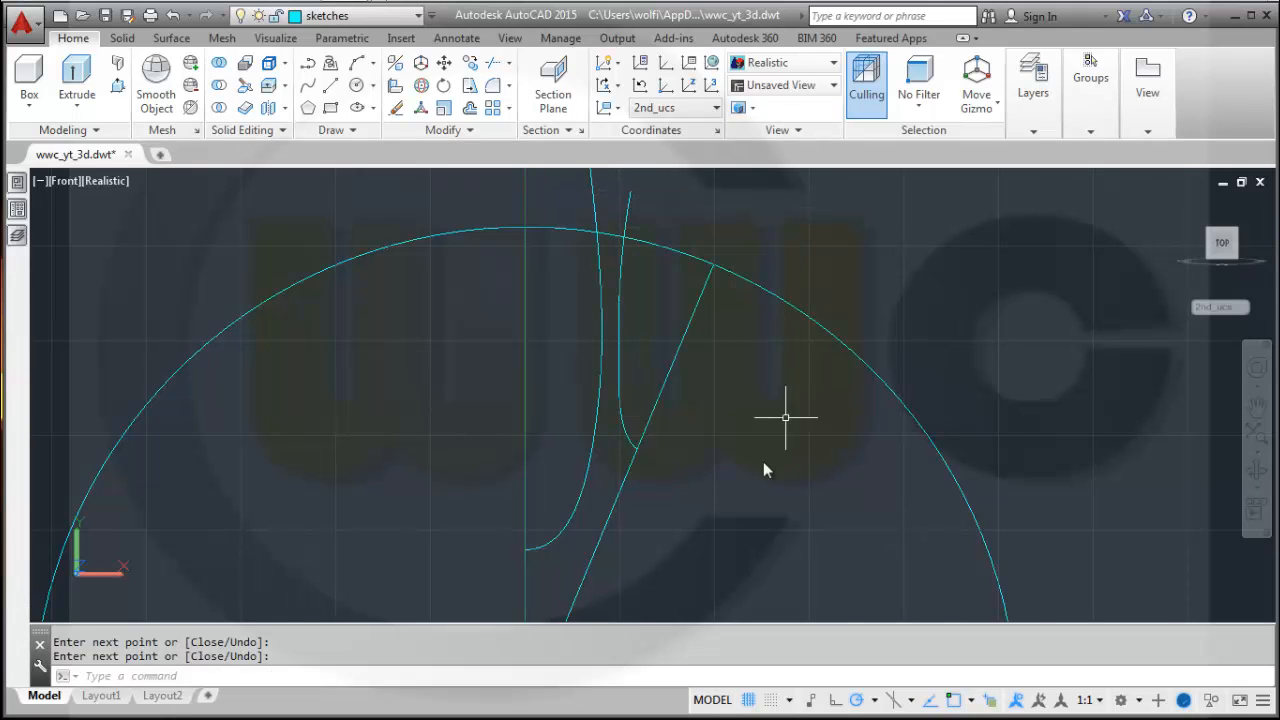
Draw a short line from the second spline's lower end at an angle of 157.5°.
scroll(743, 417, "up", 5)
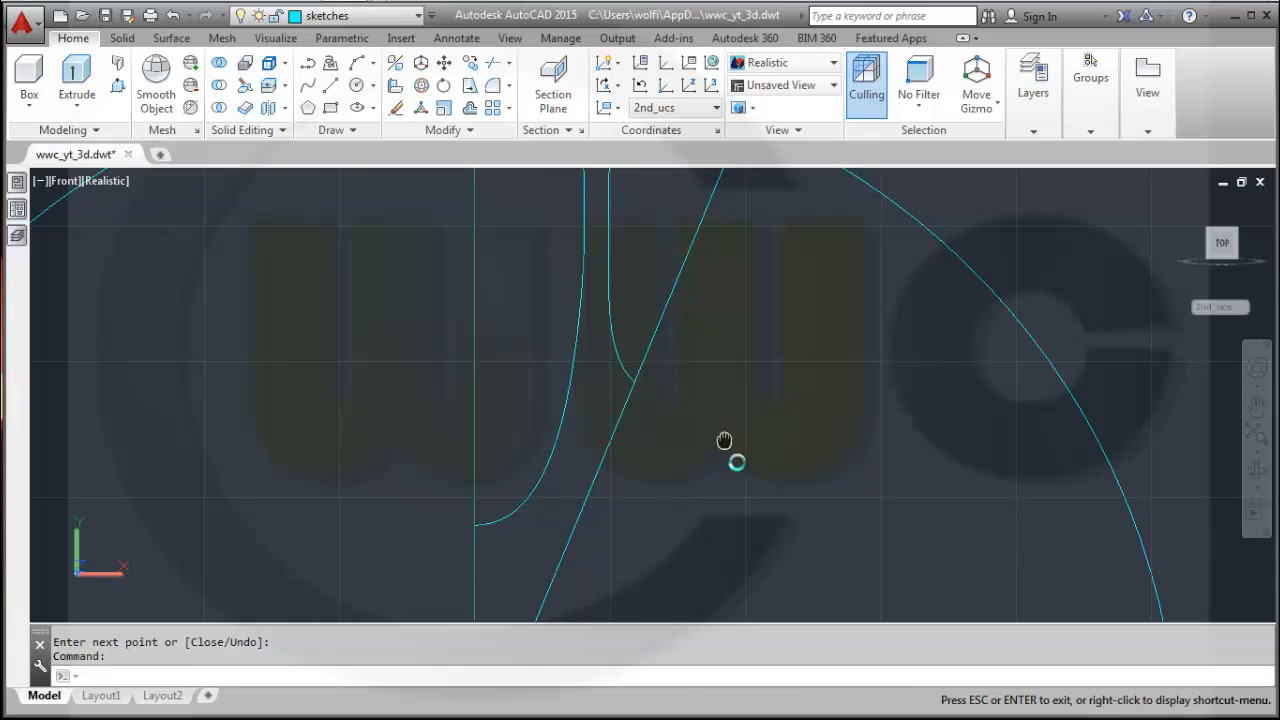
scroll(745, 480, "down", 1)
scroll(754, 507, "up", 3)
middle_click_drag(741, 481, 846, 523)
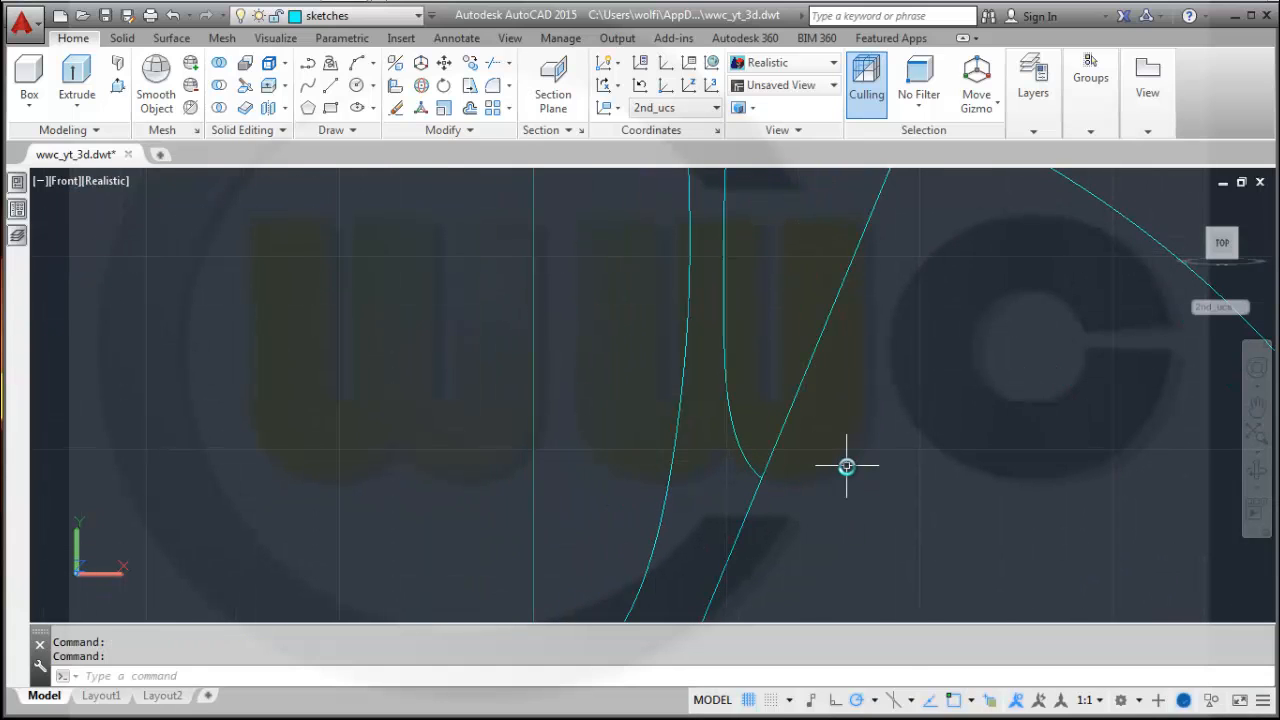
left_click(331, 88)
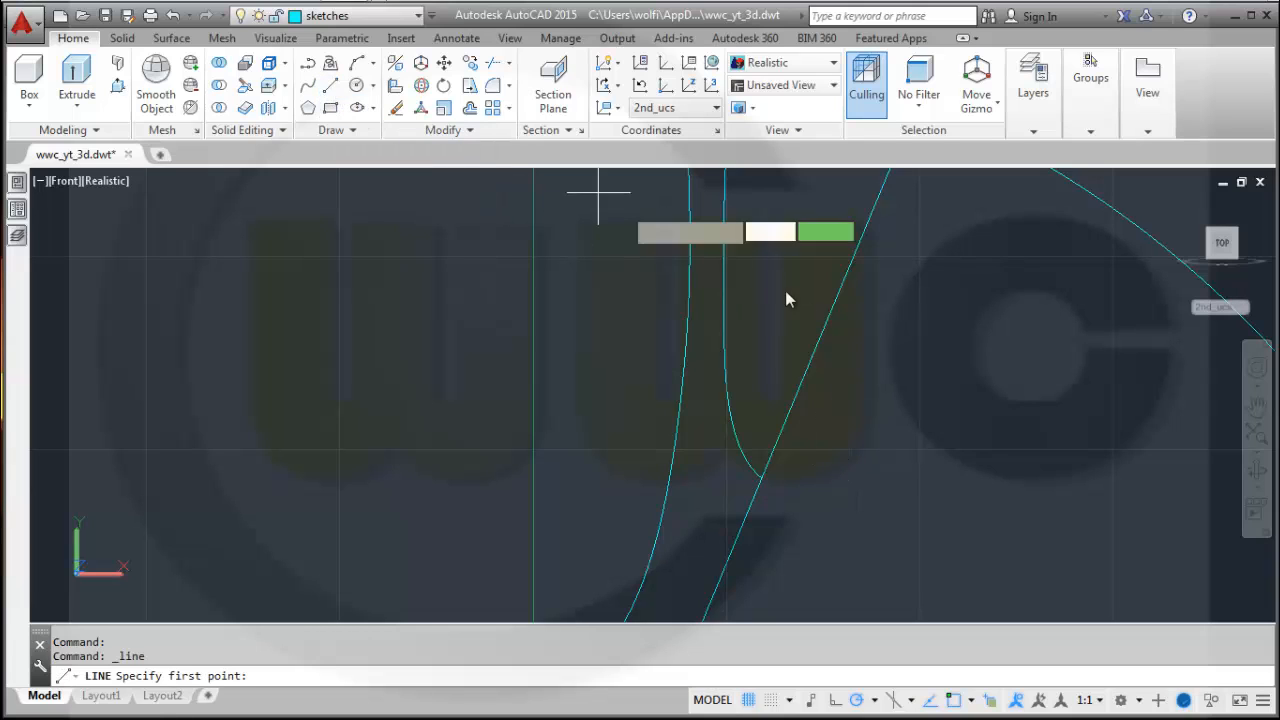
left_click(760, 478)
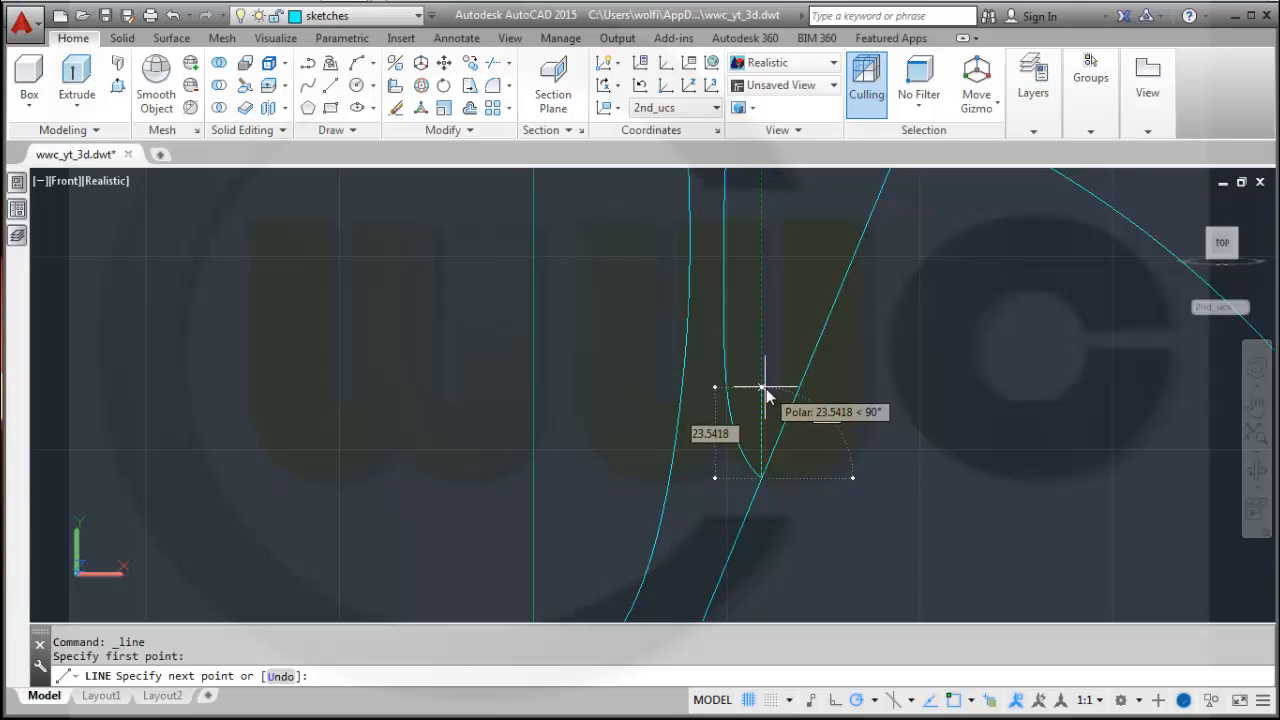
key("Tab")
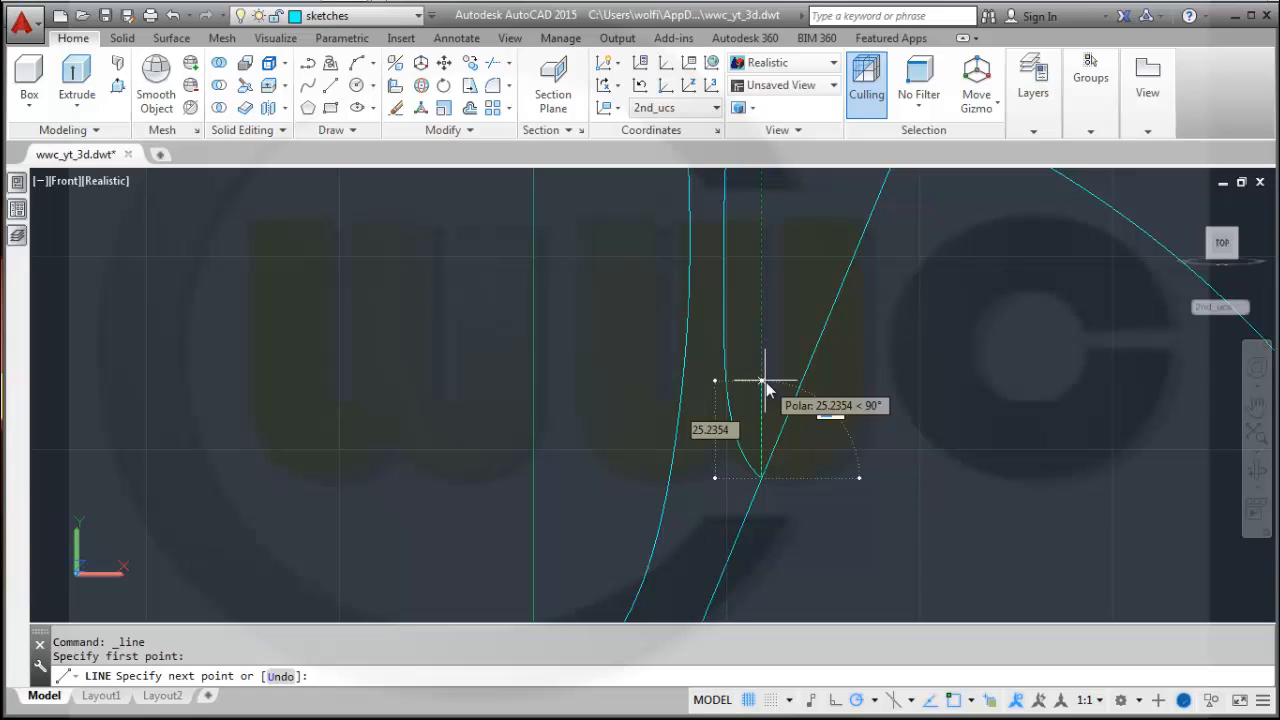
type("157.5")
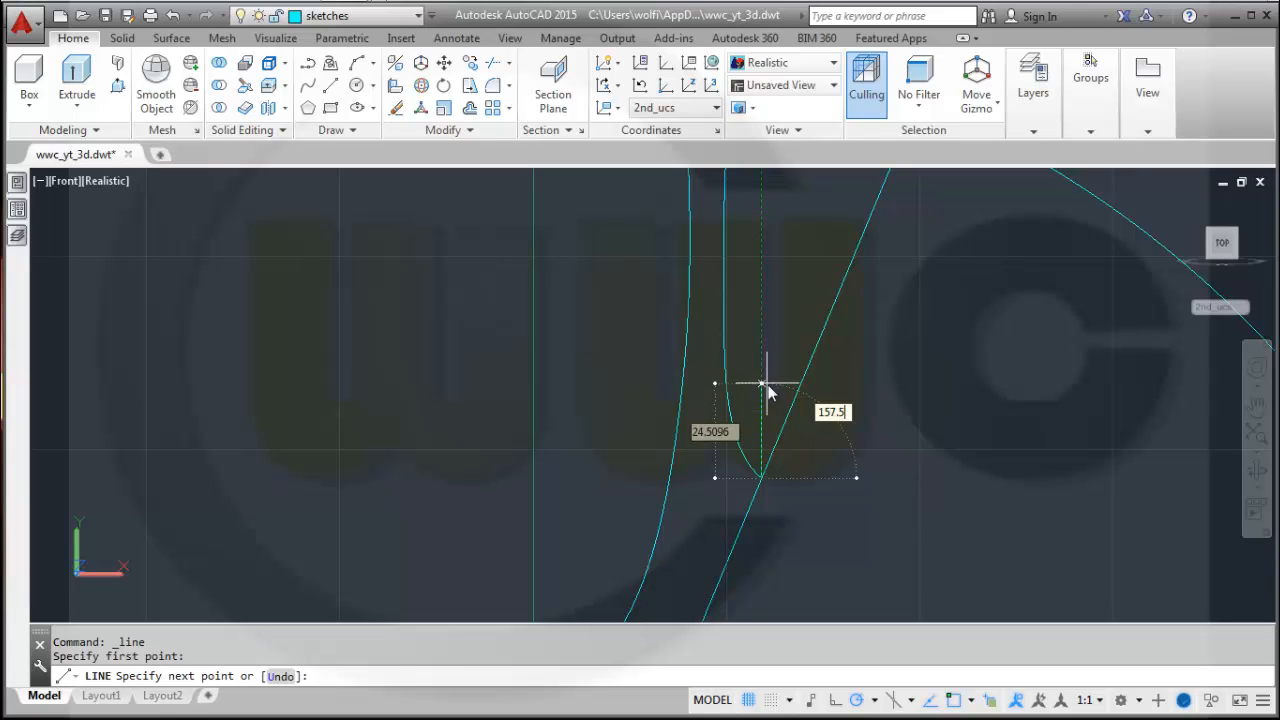
key("Tab")
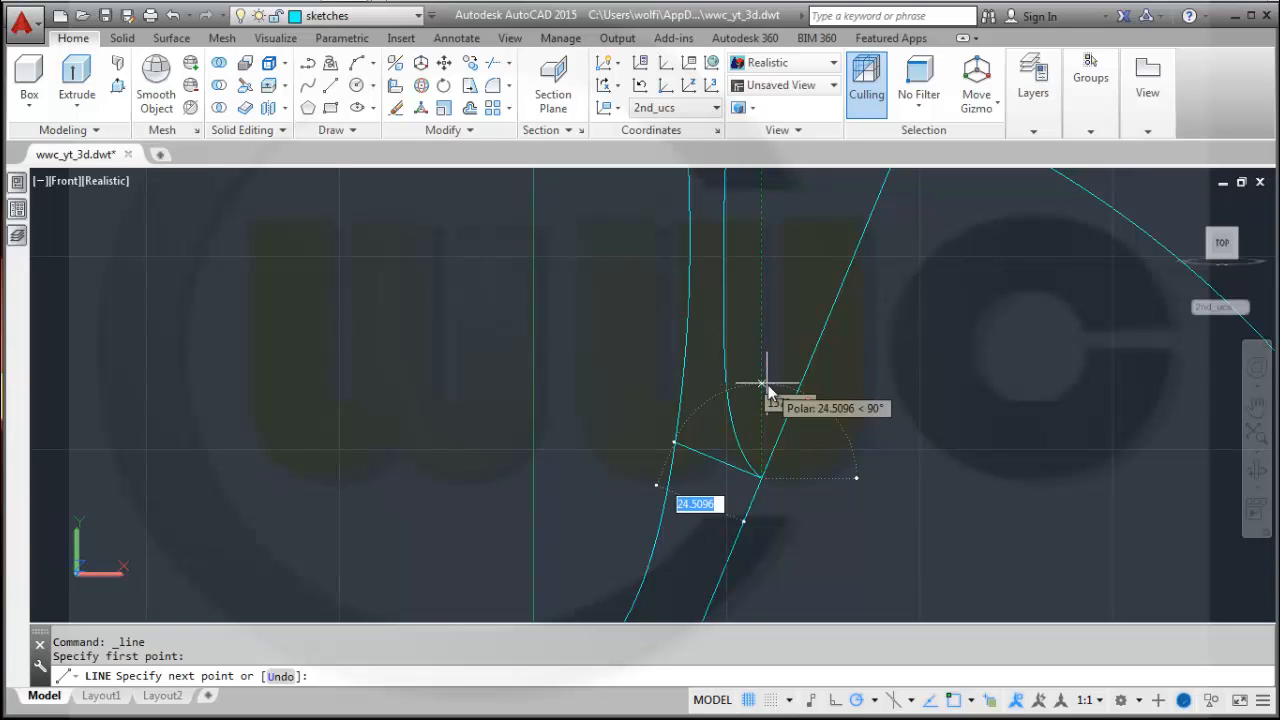
left_click(706, 445)
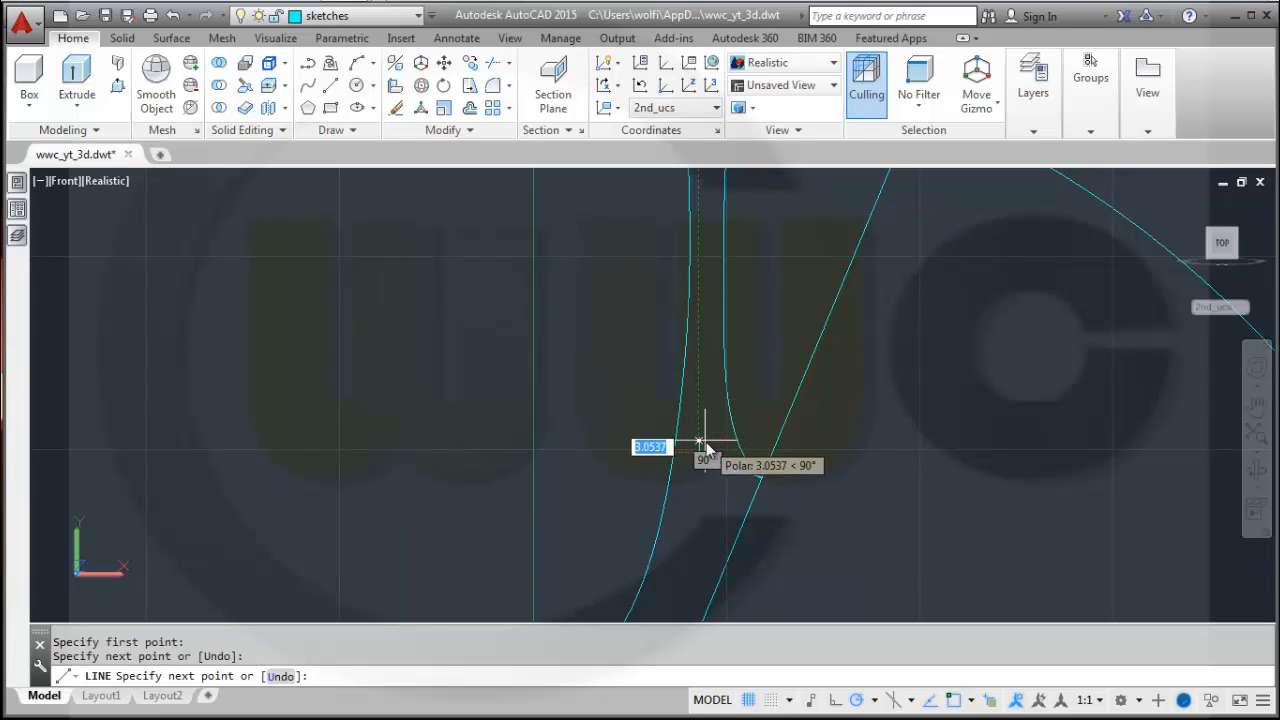
key("Escape")
key("Escape")
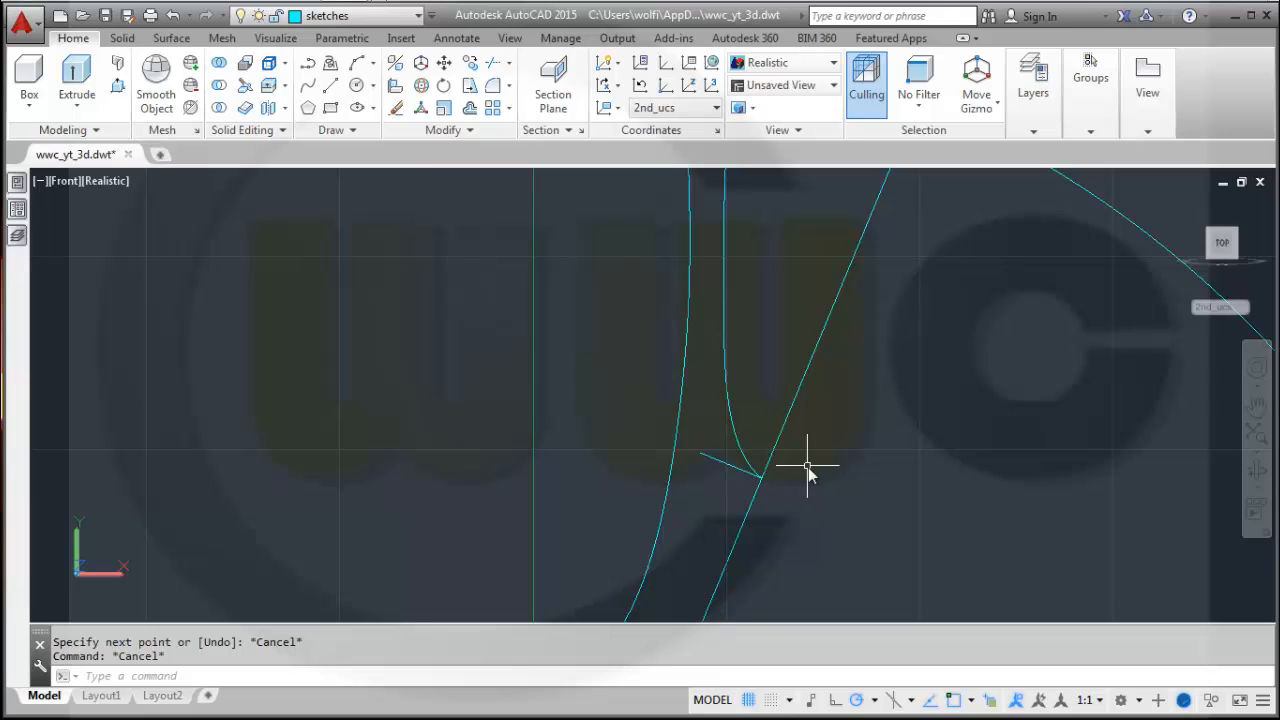
Reshape the first spline by moving its lower control vertex outward to the left.
scroll(808, 470, "up", 2)
left_click(700, 434)
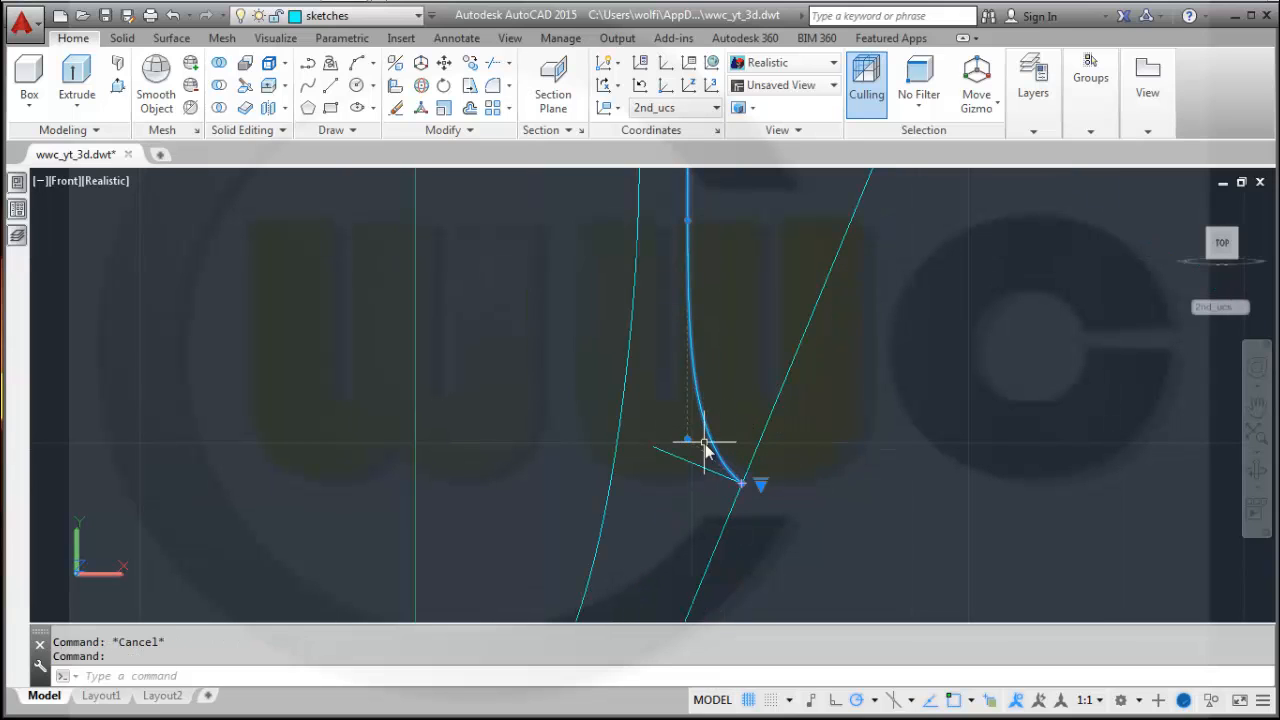
left_click(687, 439)
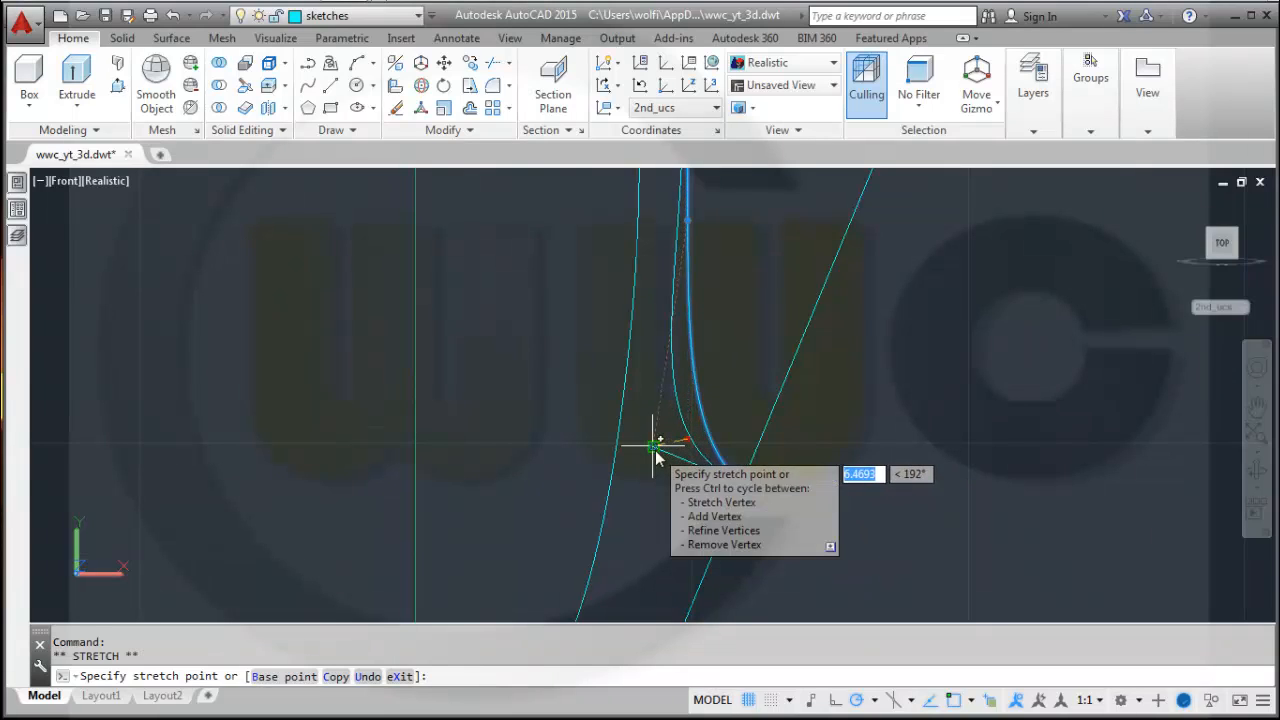
left_click(653, 447)
mouse_move(656, 455)
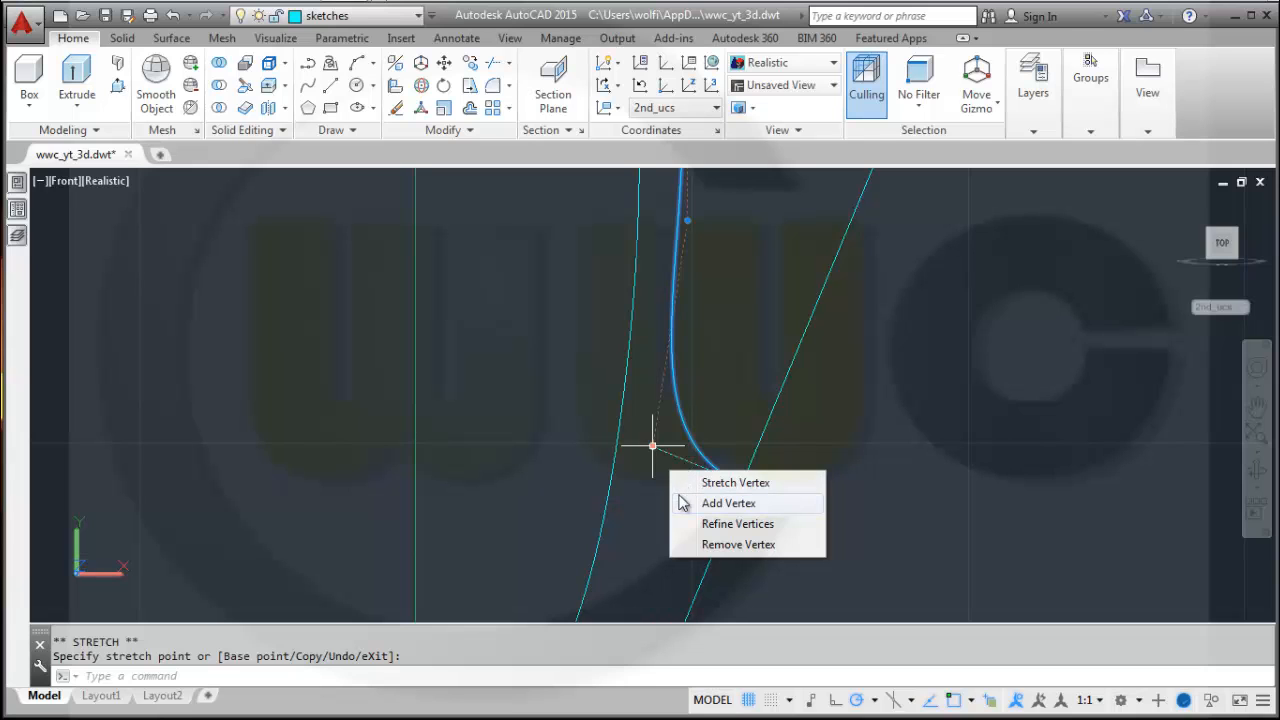
scroll(771, 386, "up", 2)
scroll(797, 308, "down", 5)
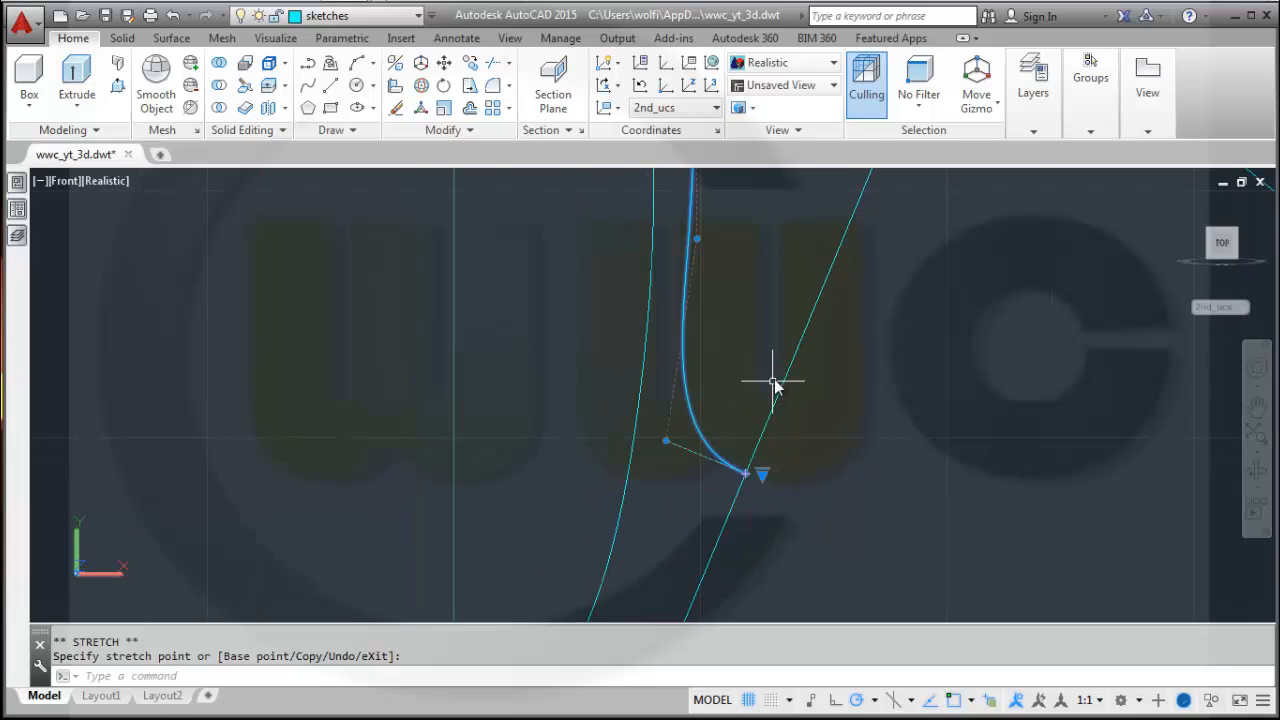
Reshape the second spline by moving its middle control vertex to the left.
middle_click_drag(807, 280, 794, 397)
scroll(786, 365, "down", 2)
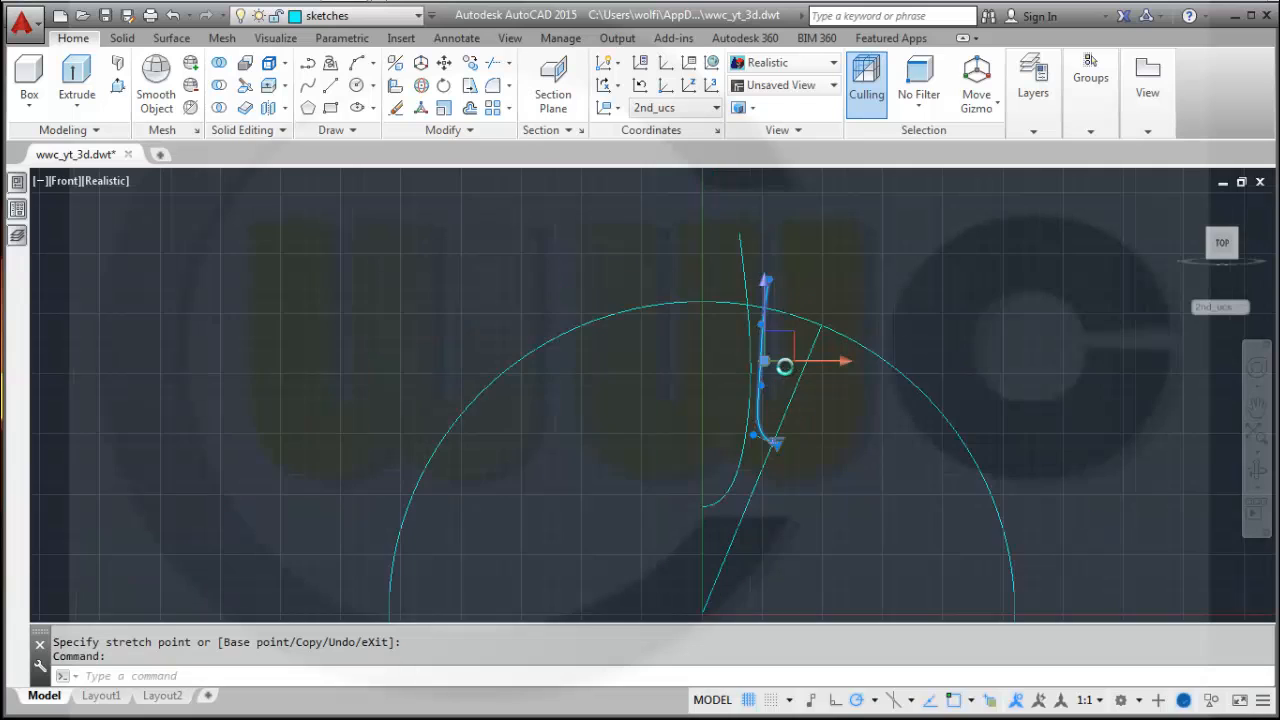
scroll(784, 371, "up", 3)
scroll(791, 393, "up", 2)
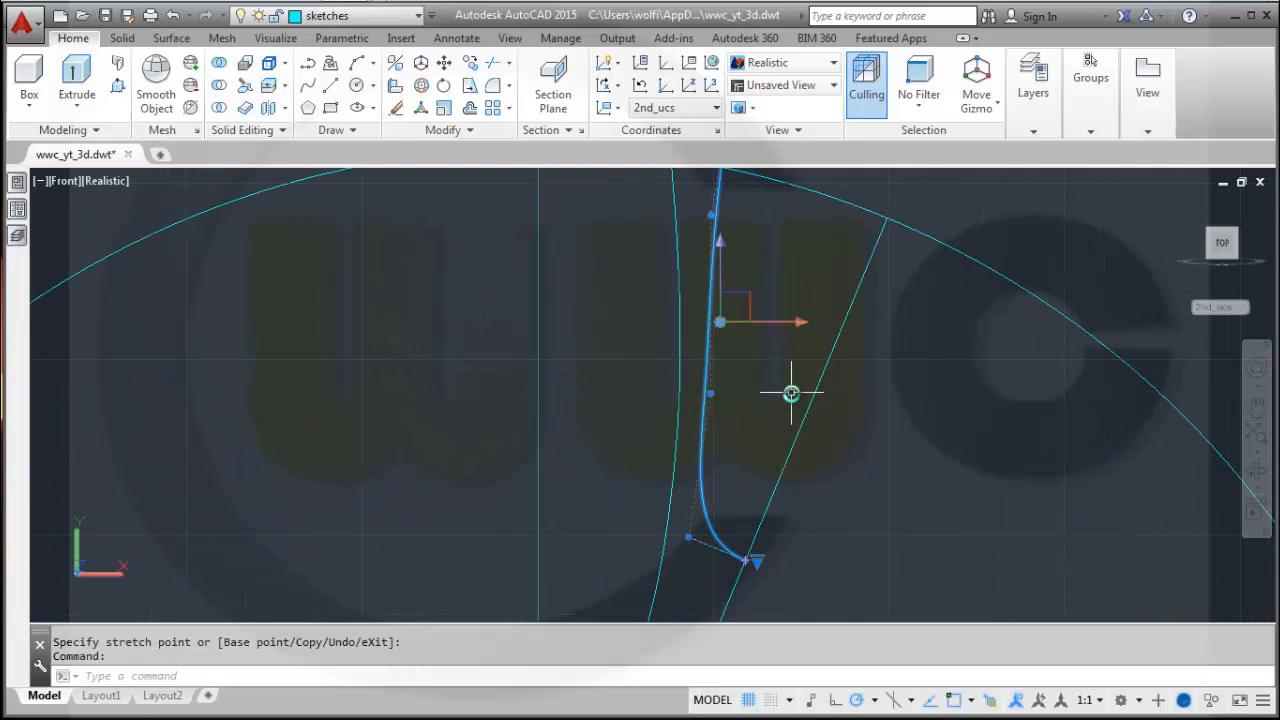
left_click(710, 394)
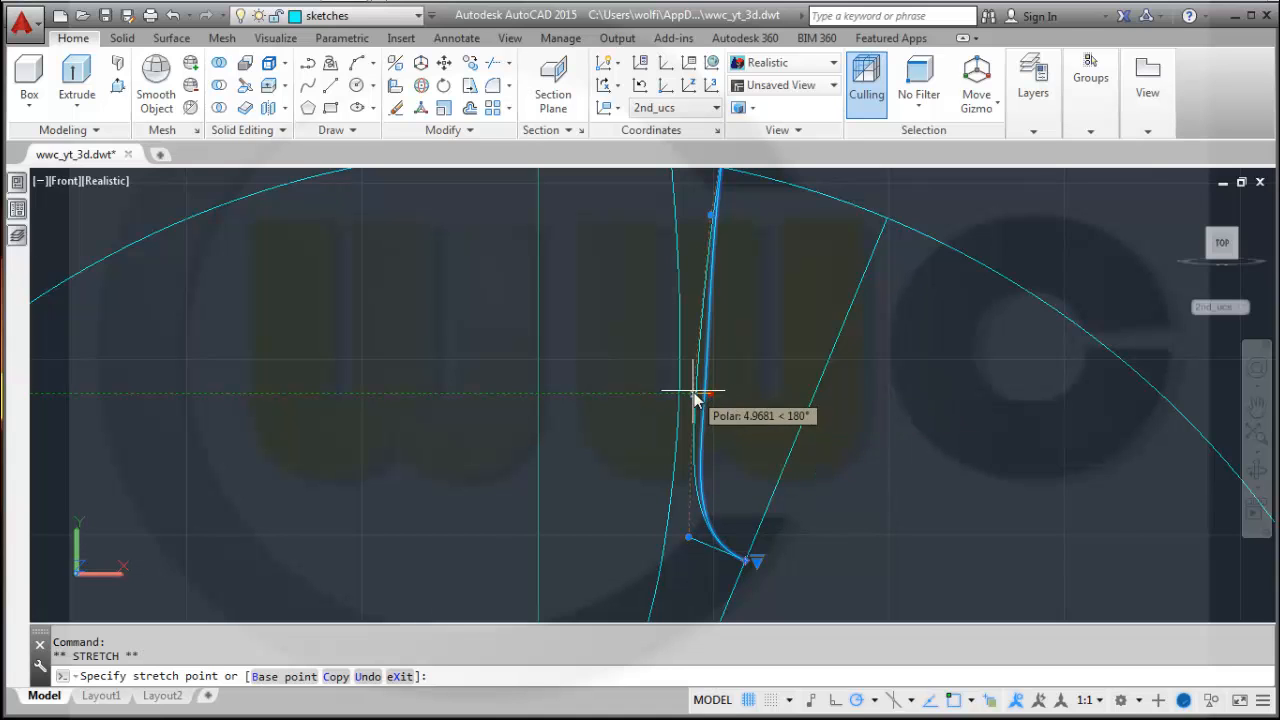
left_click(693, 391)
mouse_move(769, 328)
middle_mouse_down()
mouse_move(783, 408)
mouse_move(826, 306)
middle_mouse_up()
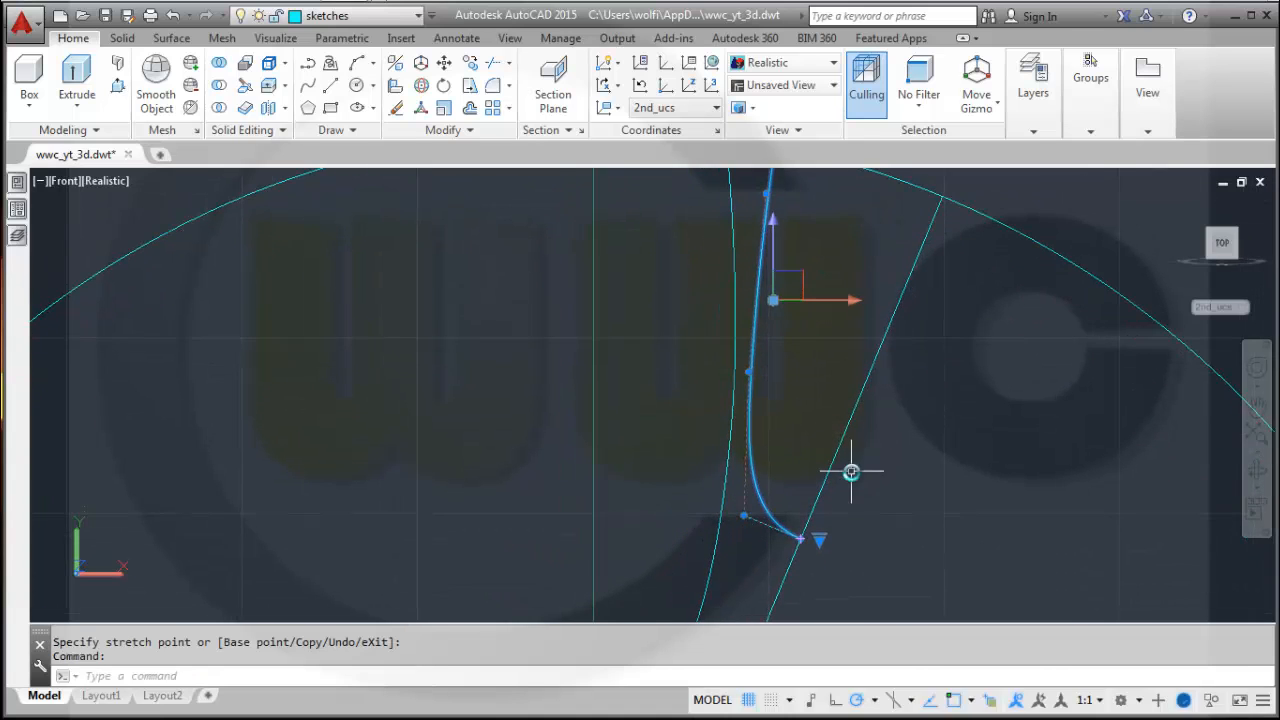
middle_click_drag(850, 472, 976, 328)
key("Escape")
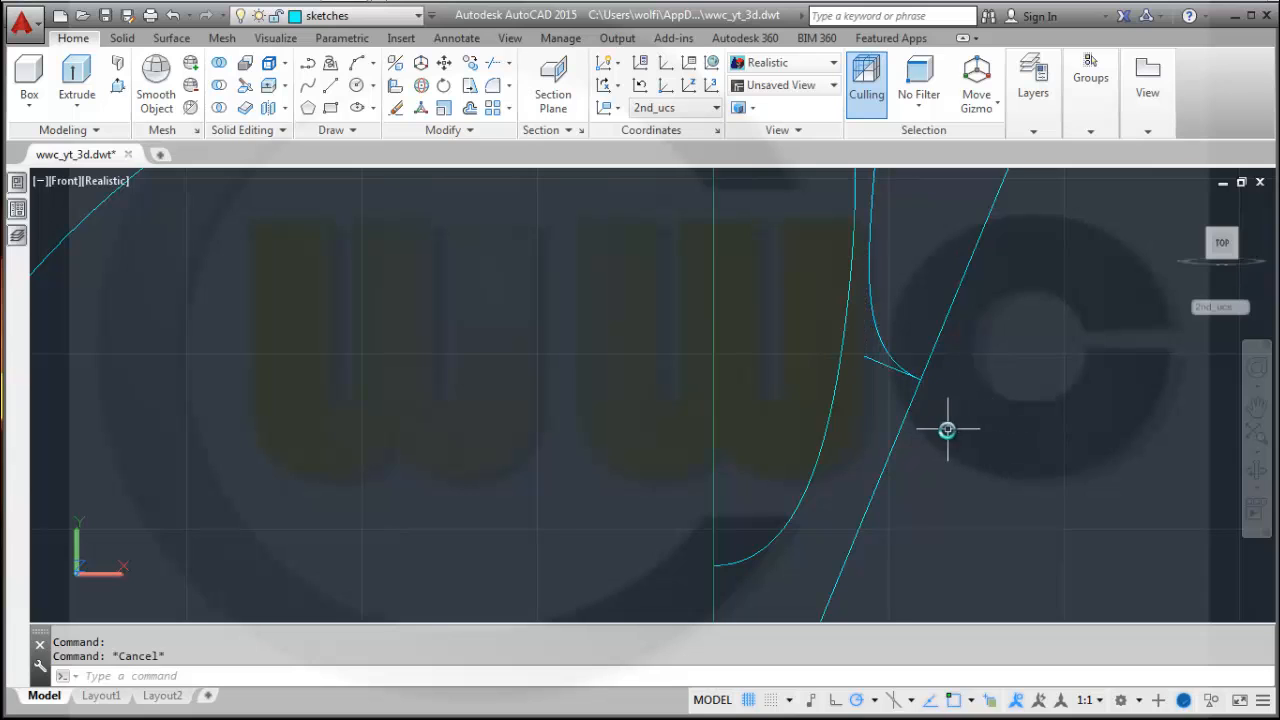
Delete the short angled line at the second spline's lower end.
middle_click_drag(946, 428, 949, 486)
left_click(879, 414)
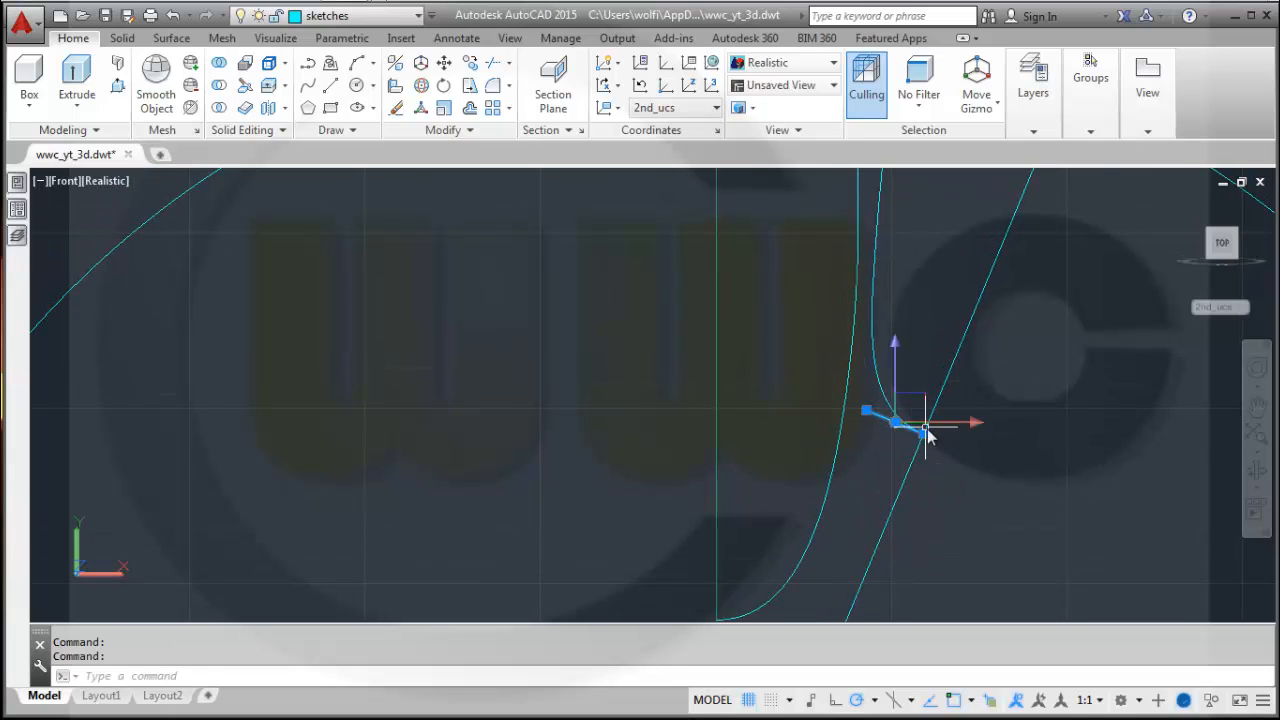
key("Delete")
Adjust the first spline by moving a middle control vertex up and its top end slightly left.
scroll(968, 449, "up", 2)
scroll(917, 539, "down", 2)
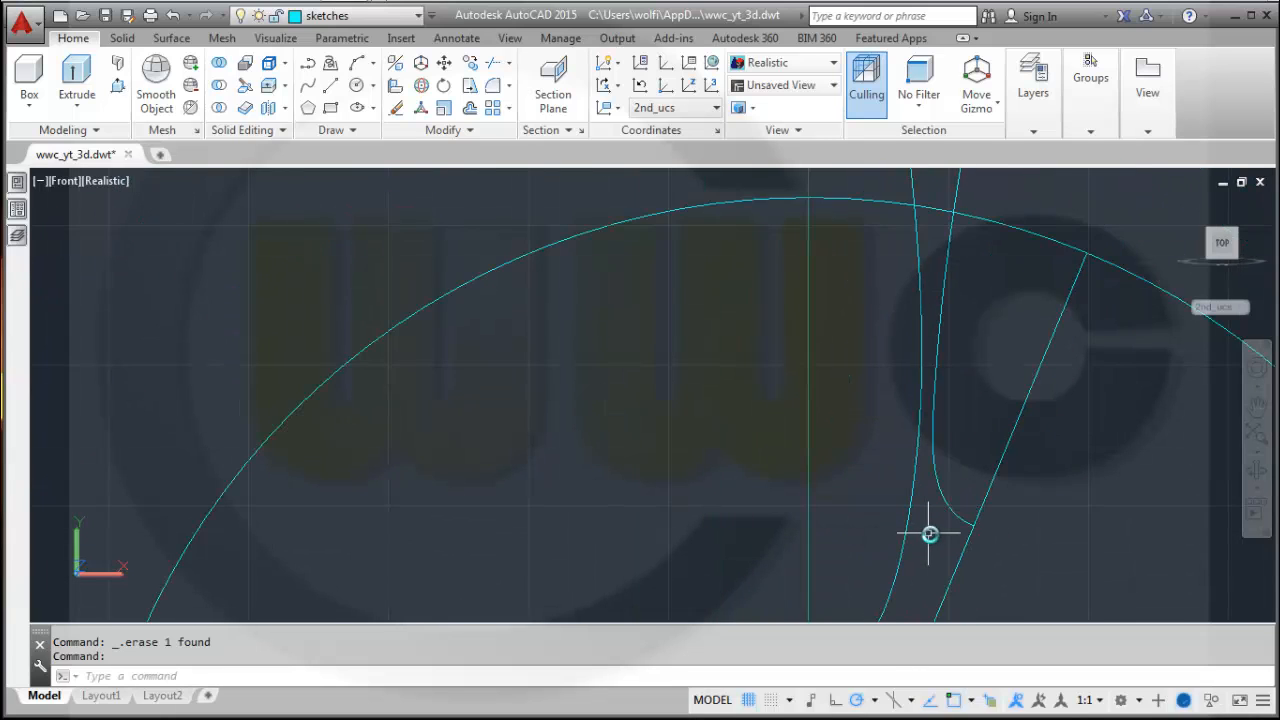
scroll(929, 531, "down", 1)
mouse_move(934, 509)
middle_mouse_down()
mouse_move(942, 378)
mouse_move(929, 429)
middle_mouse_up()
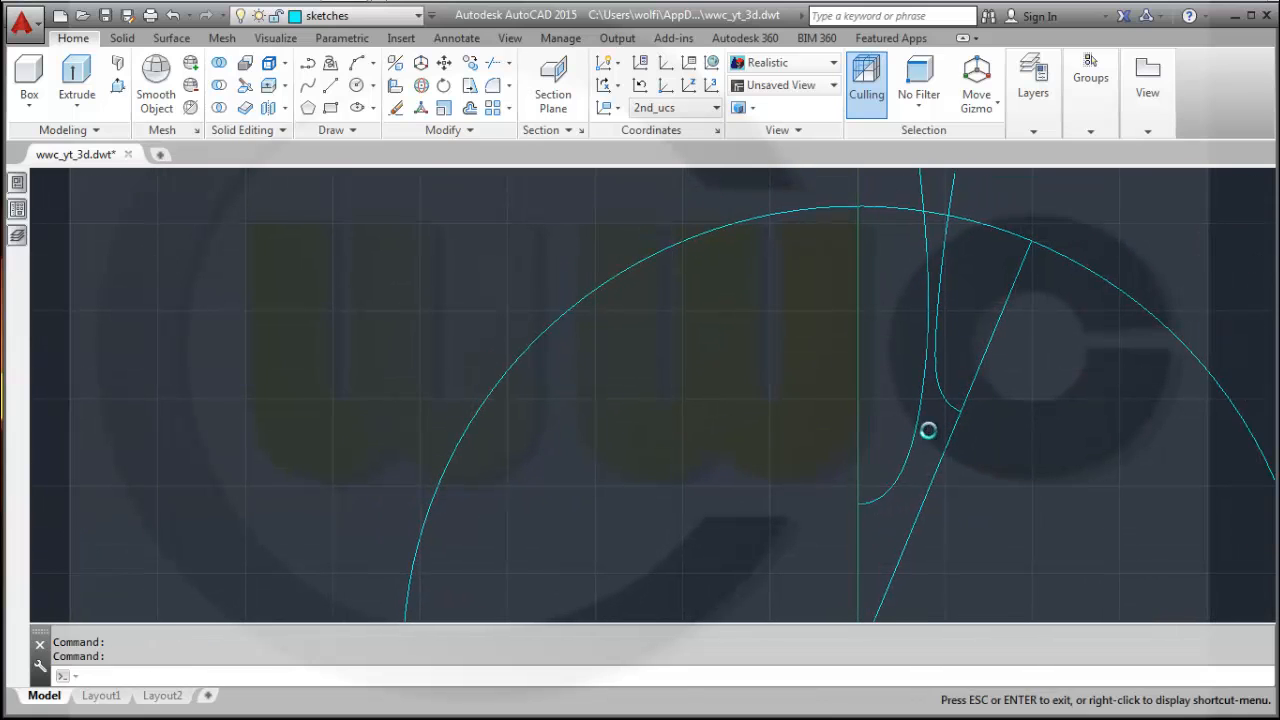
left_click(910, 446)
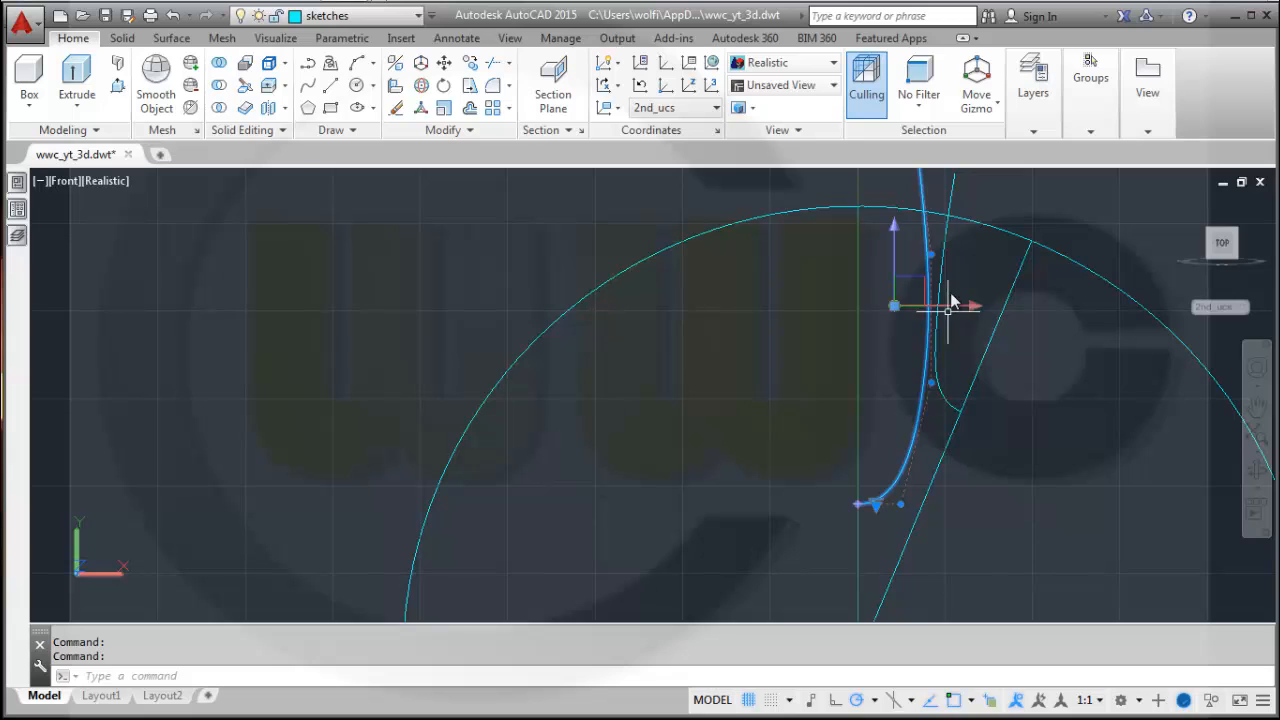
left_click(930, 383)
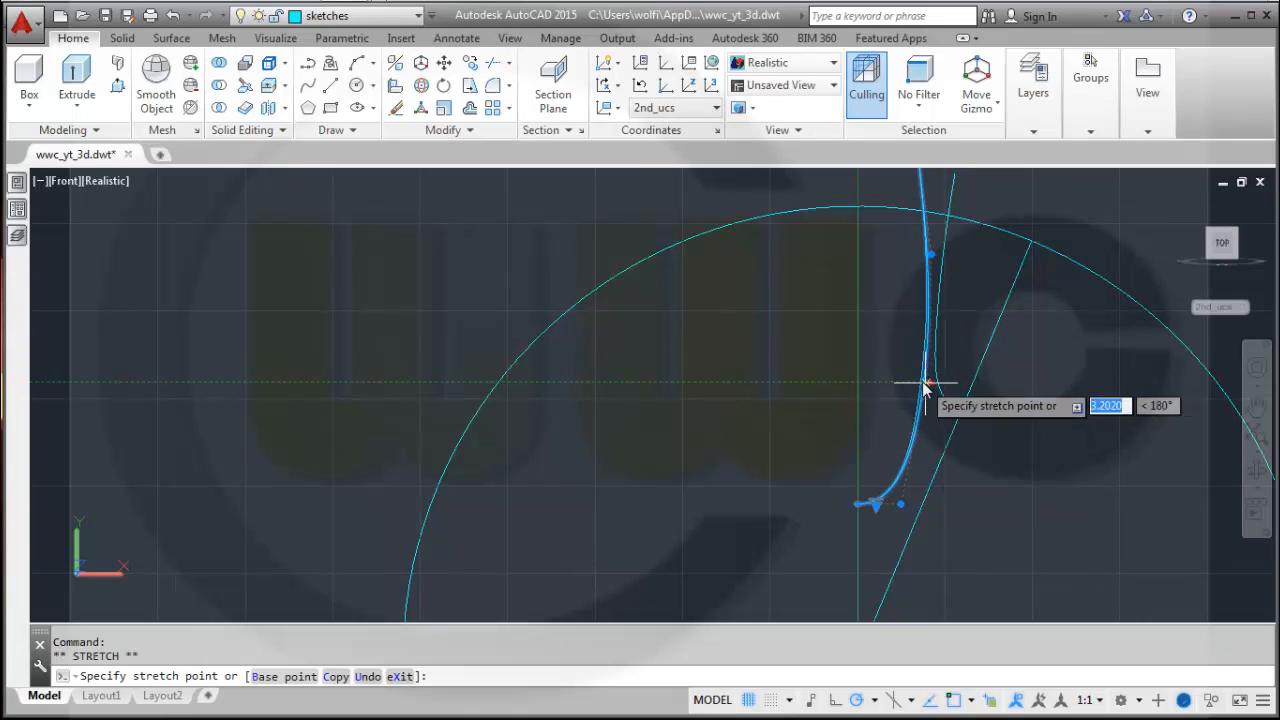
left_click(911, 254)
middle_click_drag(940, 397, 921, 556)
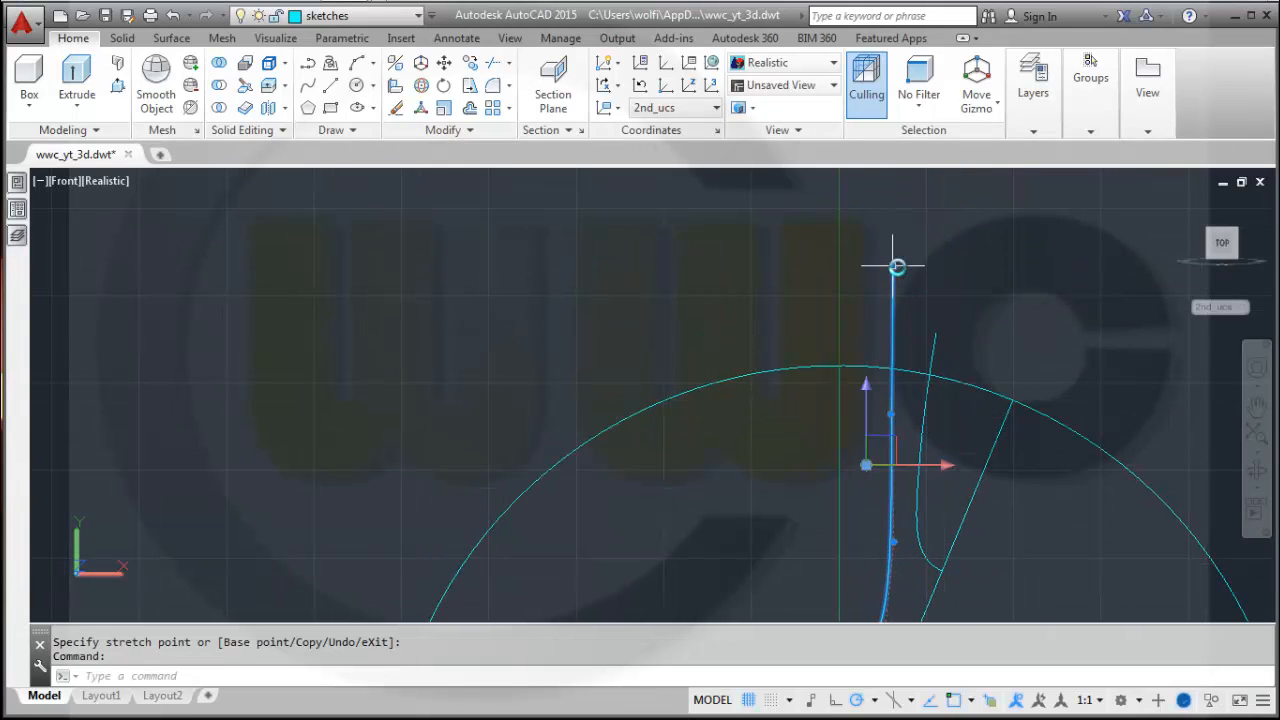
left_click(896, 267)
left_click(881, 267)
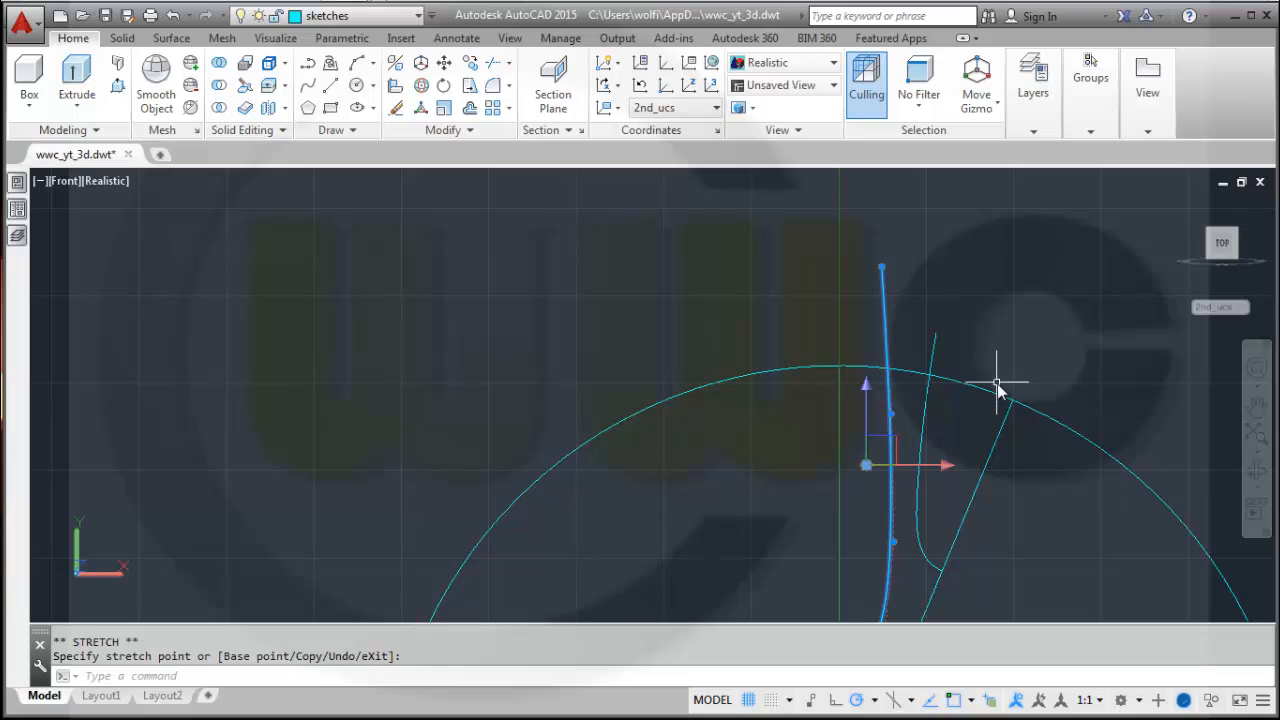
middle_click_drag(996, 390, 1043, 266)
key("Escape")
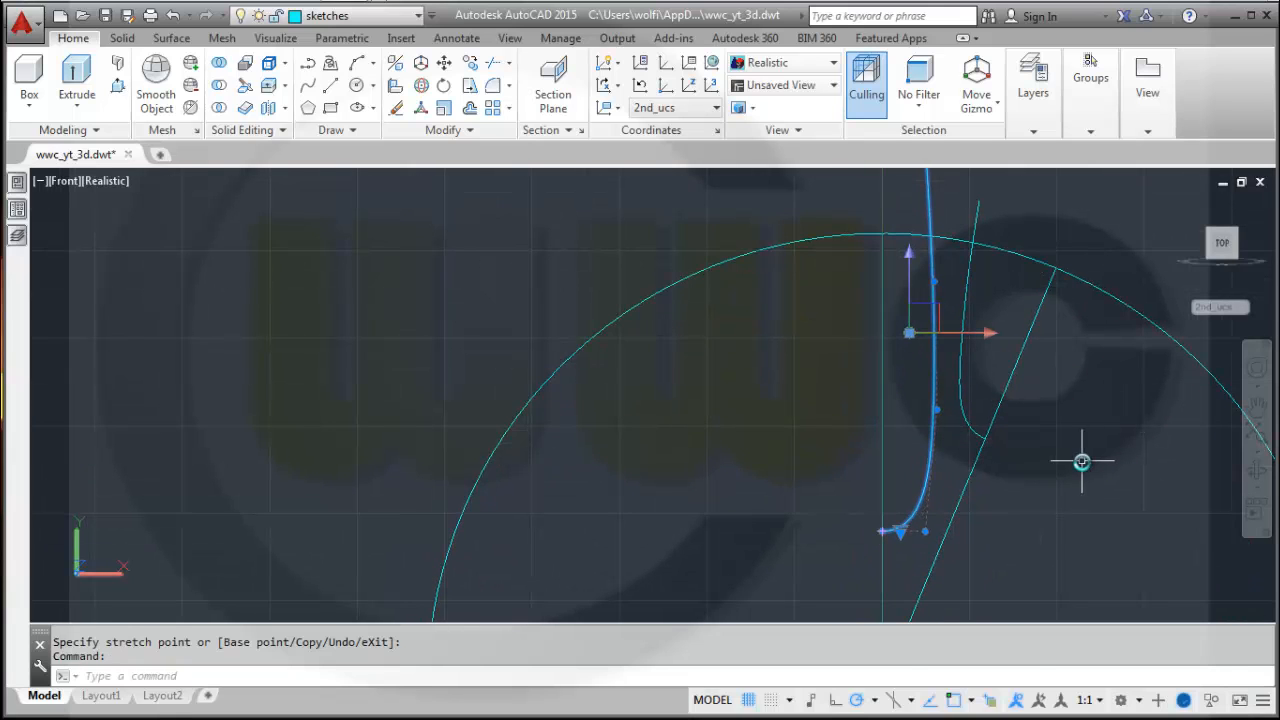
Trim the circle, lines and splines against each other so two closed spoke profiles remain.
key("Escape")
middle_click_drag(1063, 475, 960, 429)
scroll(1020, 452, "up", 2)
scroll(1017, 453, "down", 5)
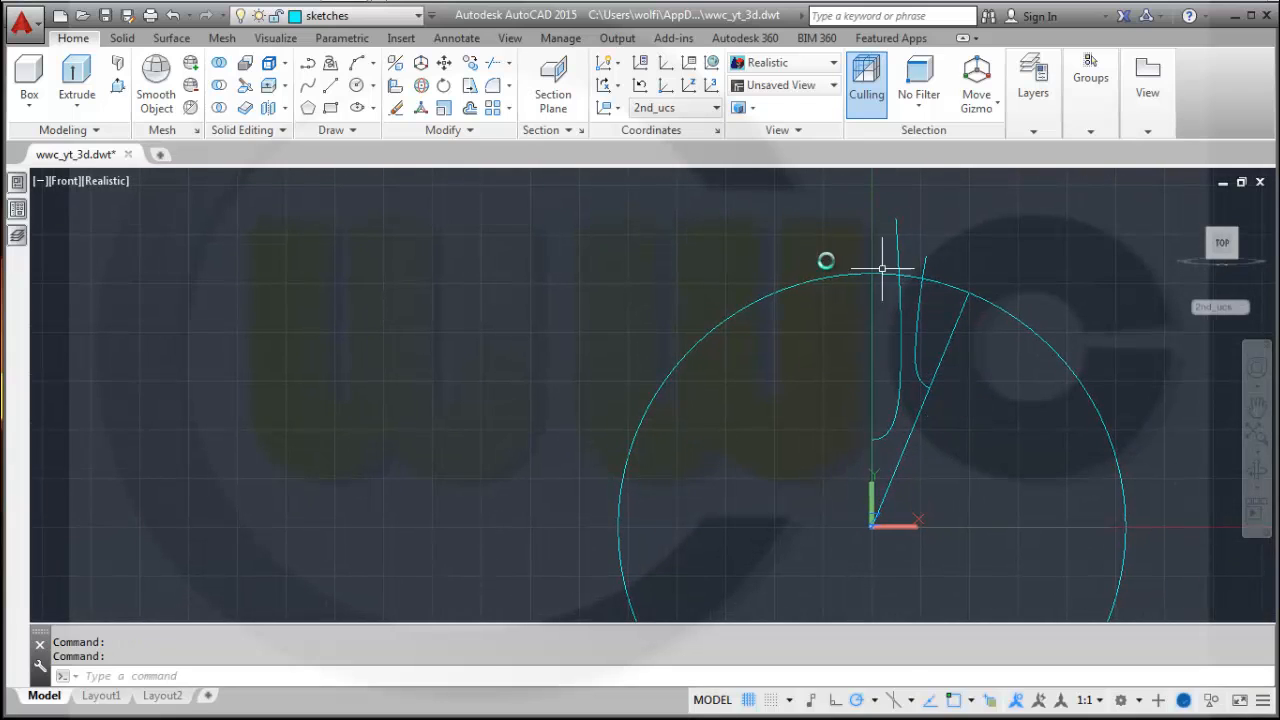
left_click(488, 64)
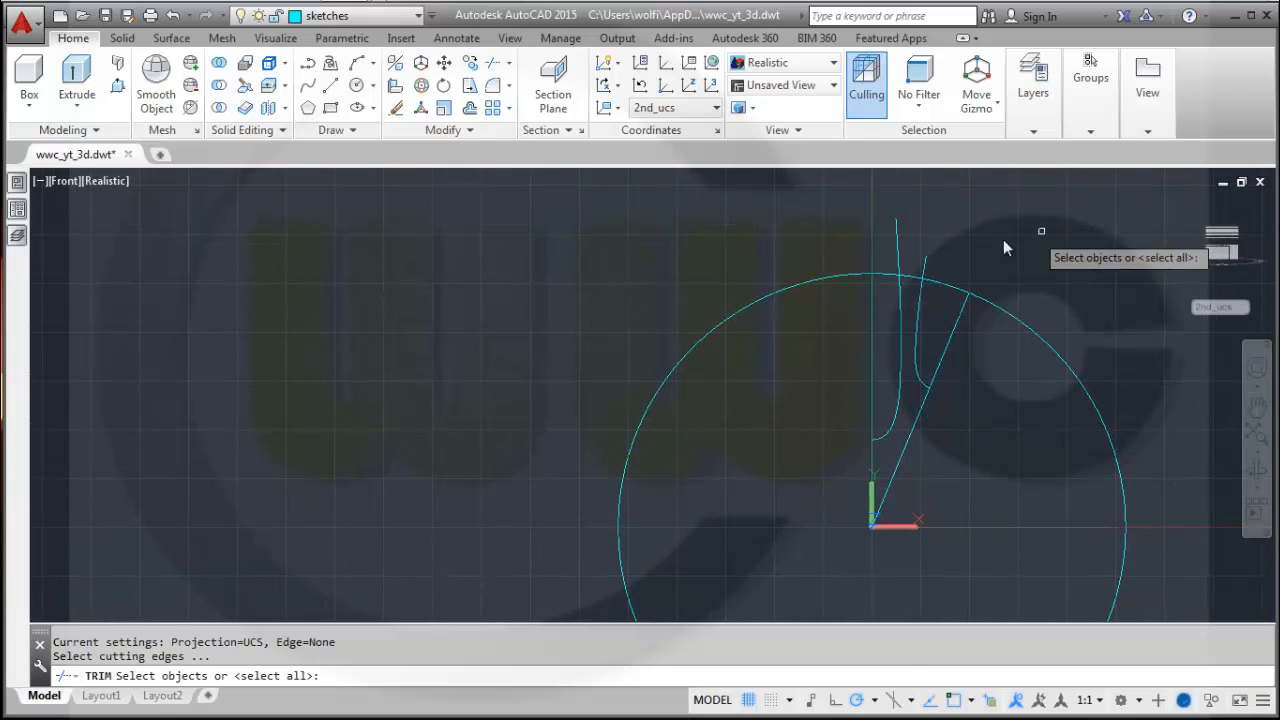
left_click(1142, 437)
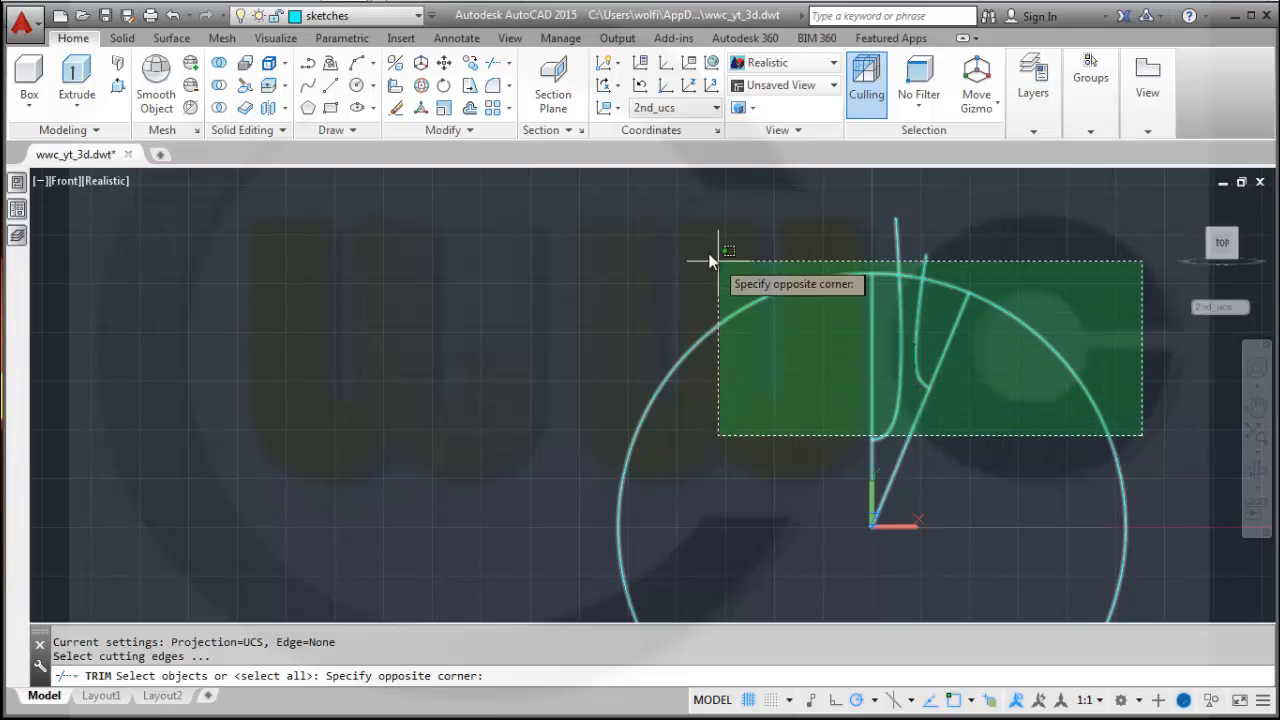
left_click(690, 232)
key("Return")
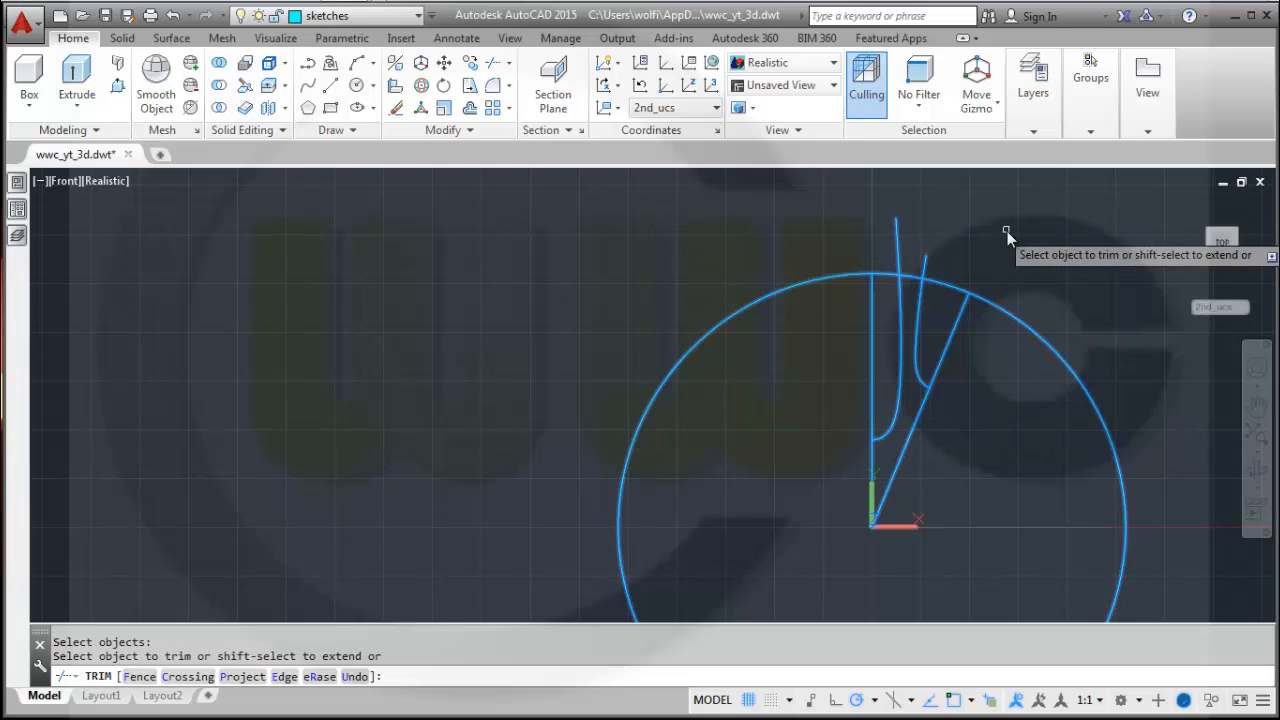
left_click(924, 272)
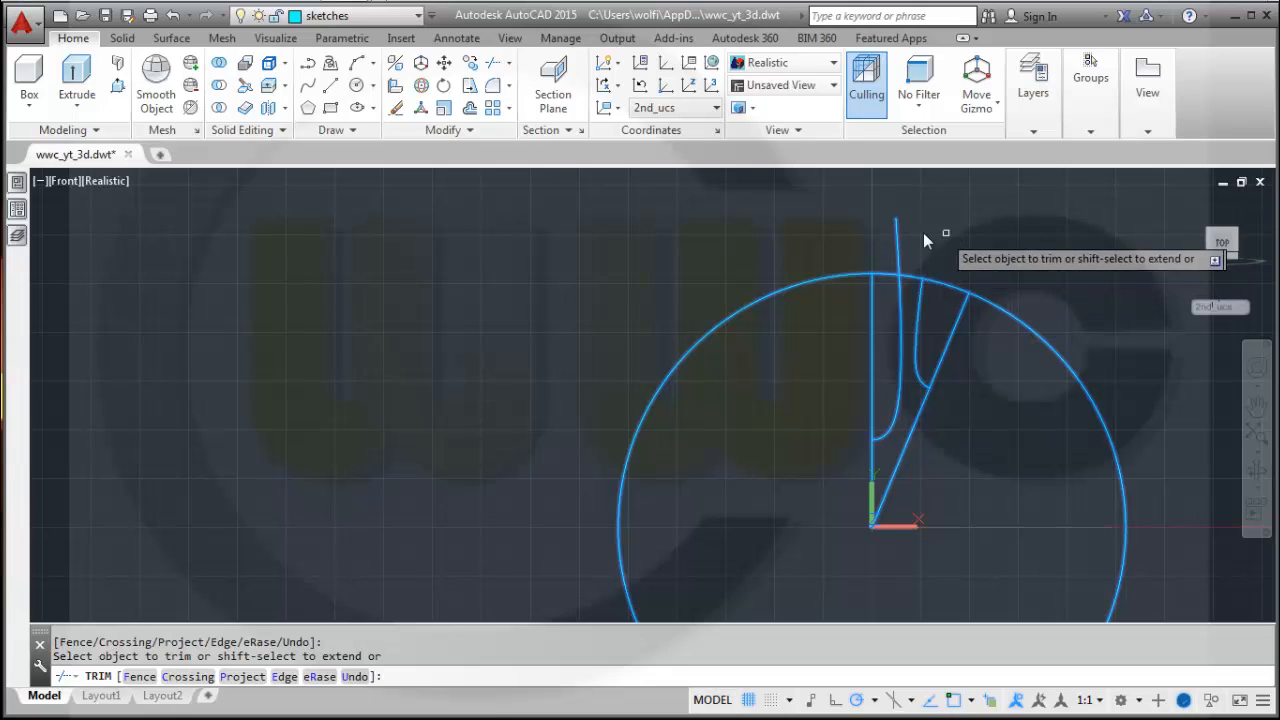
left_click(896, 240)
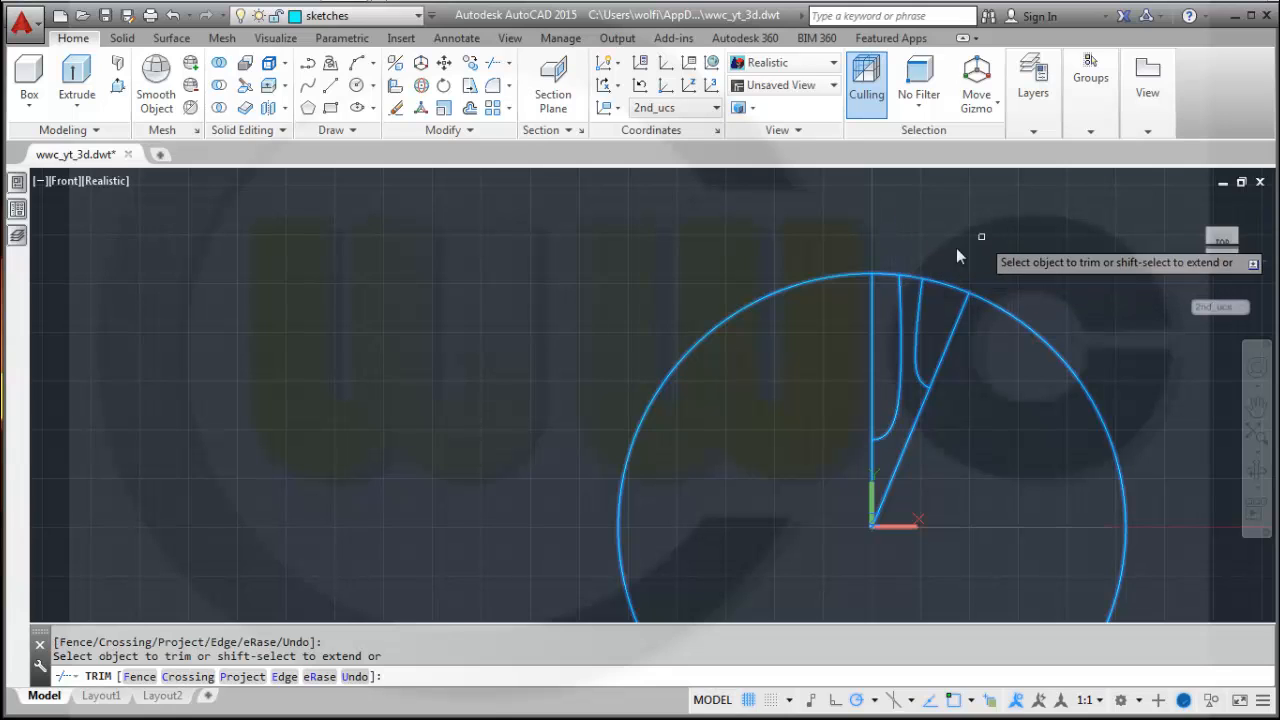
left_click(913, 276)
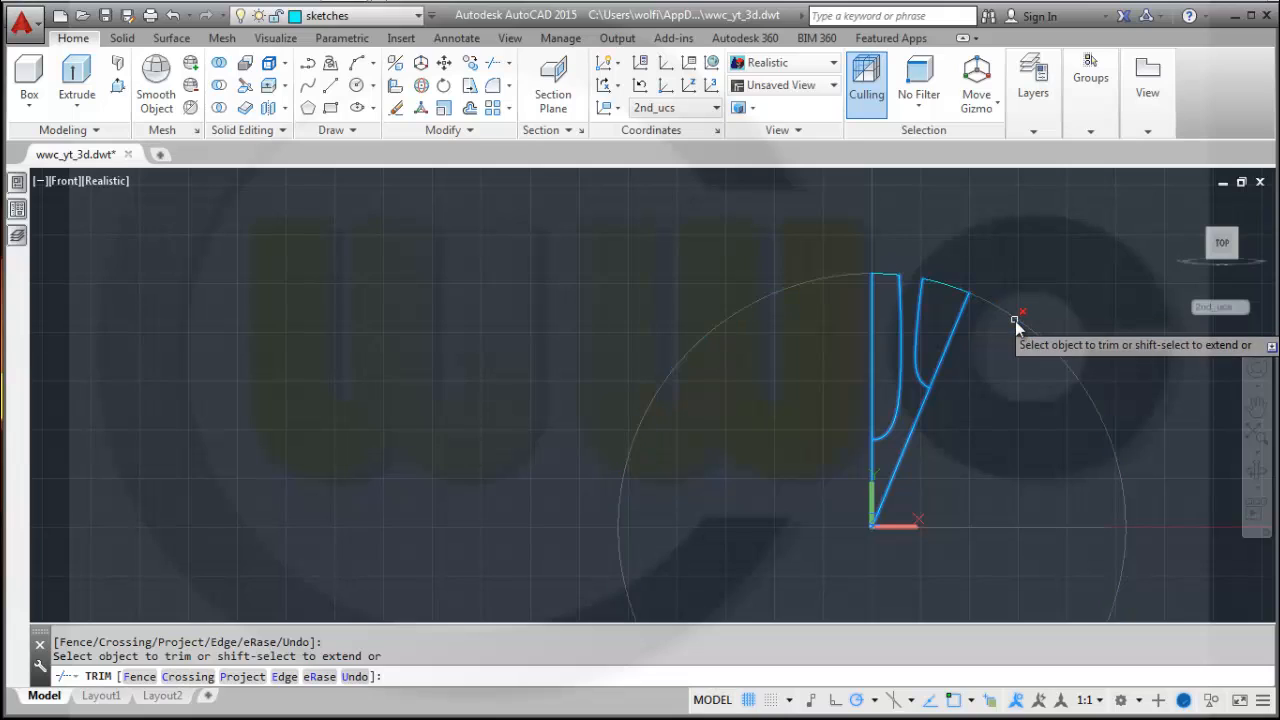
left_click(1023, 307)
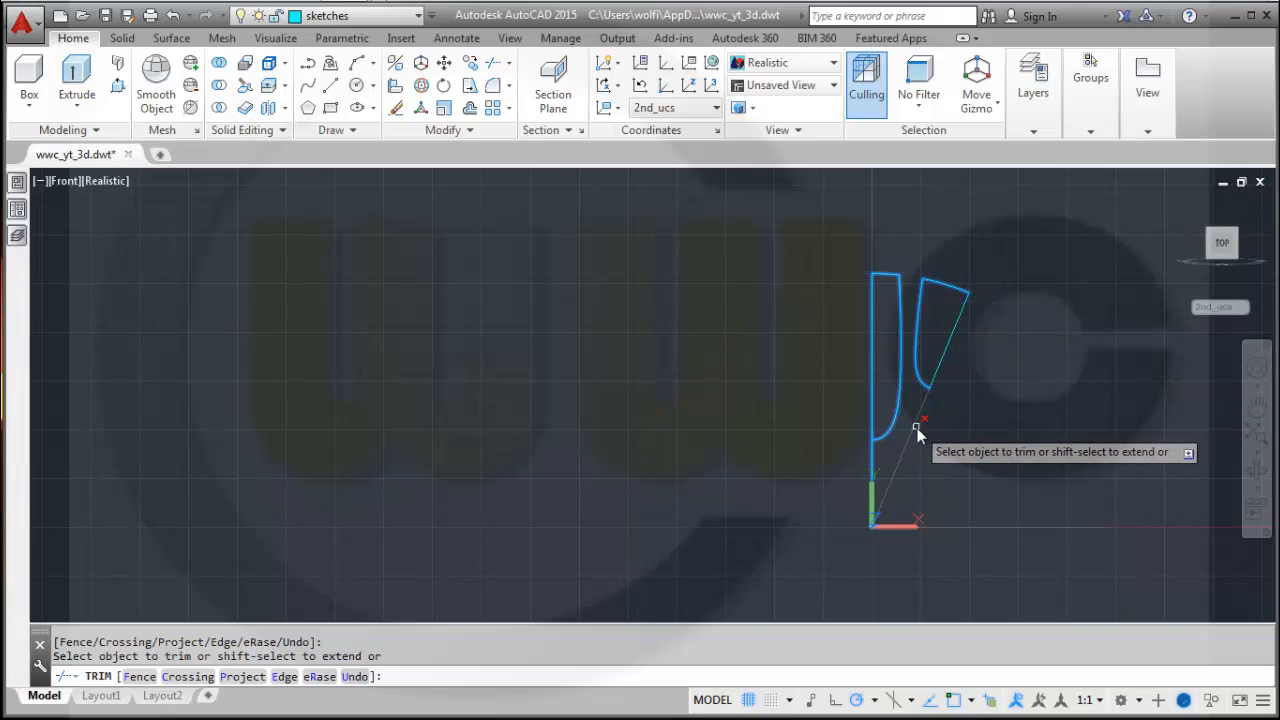
left_click(874, 462)
right_click(1057, 290)
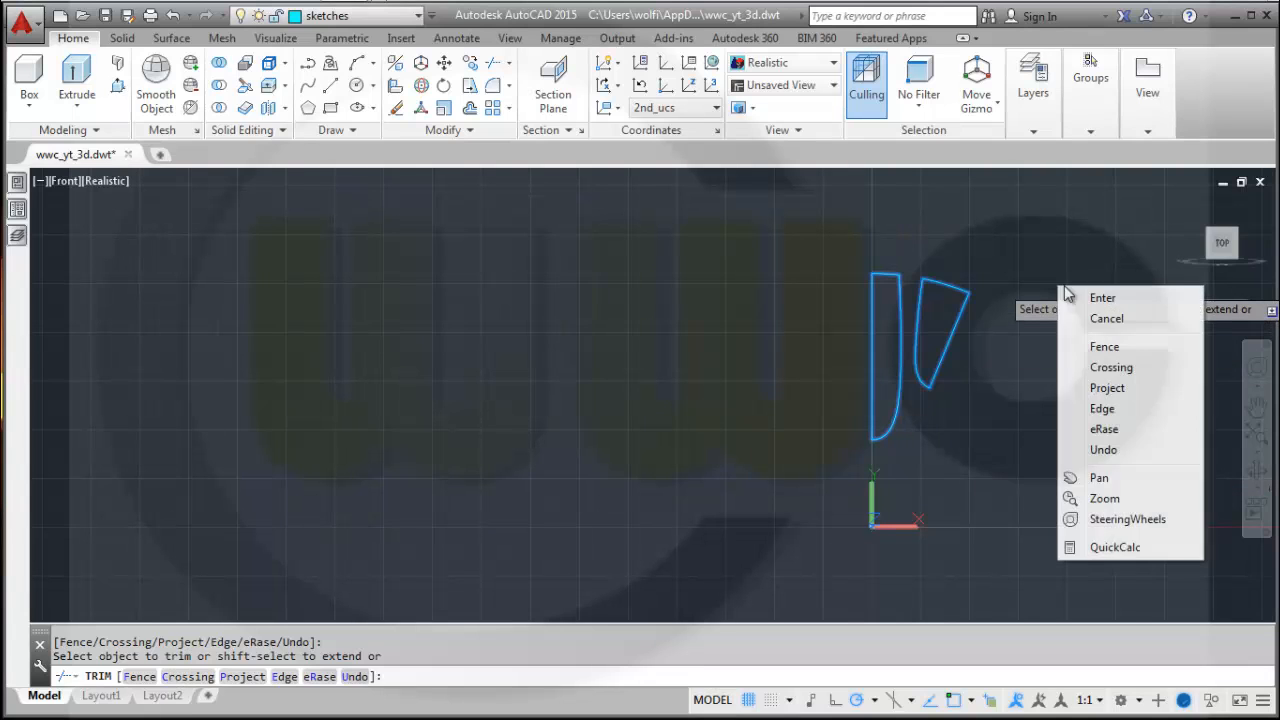
left_click(1097, 294)
Make solid_remove the current layer.
middle_click_drag(985, 396, 878, 394)
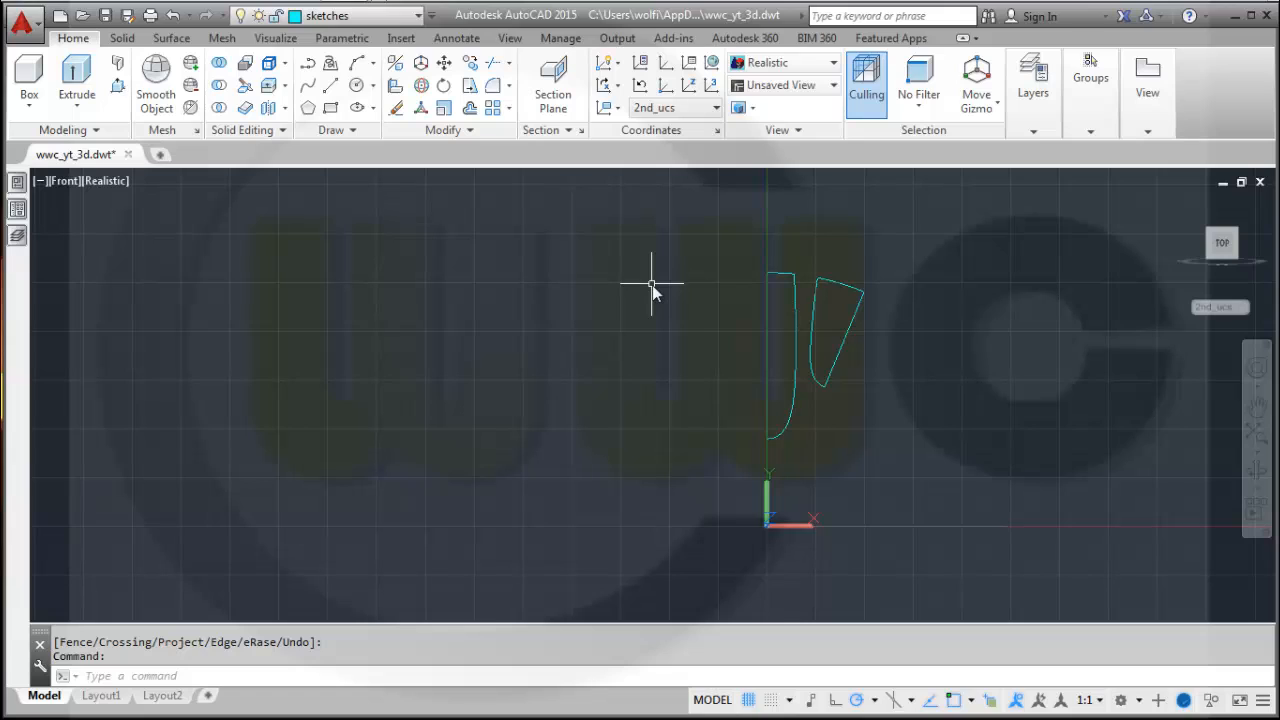
key("Escape")
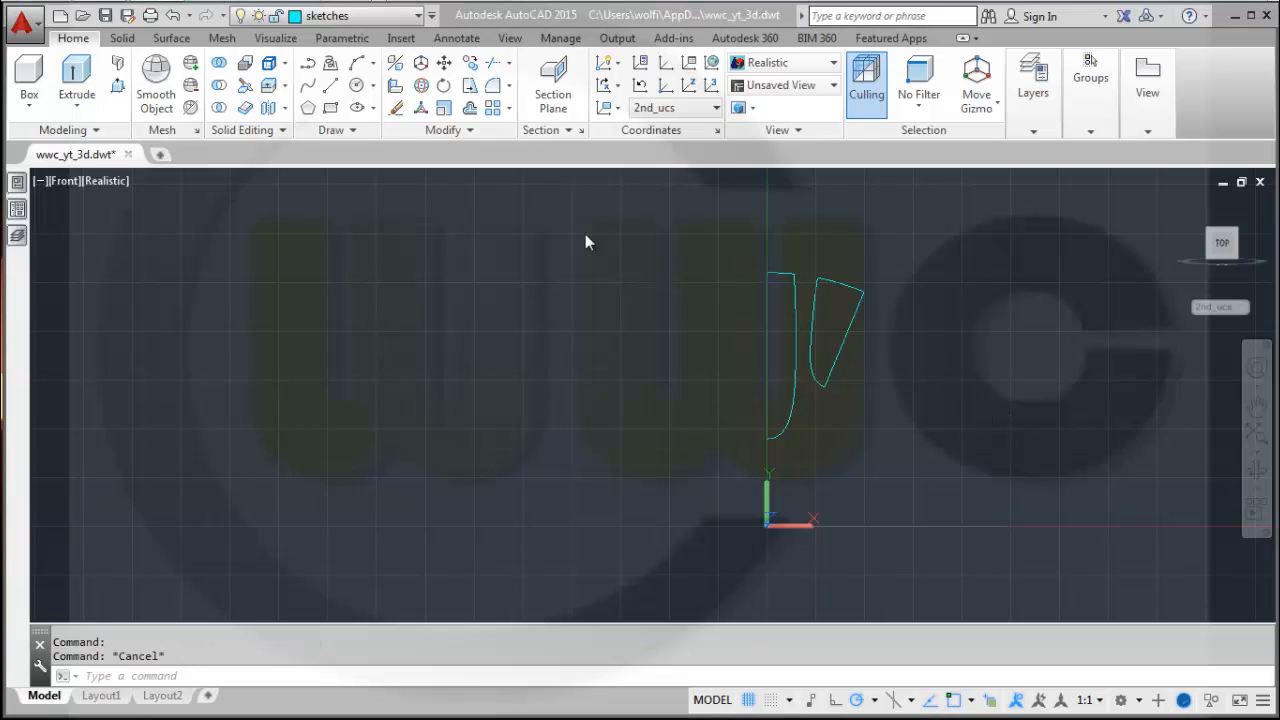
left_click(416, 17)
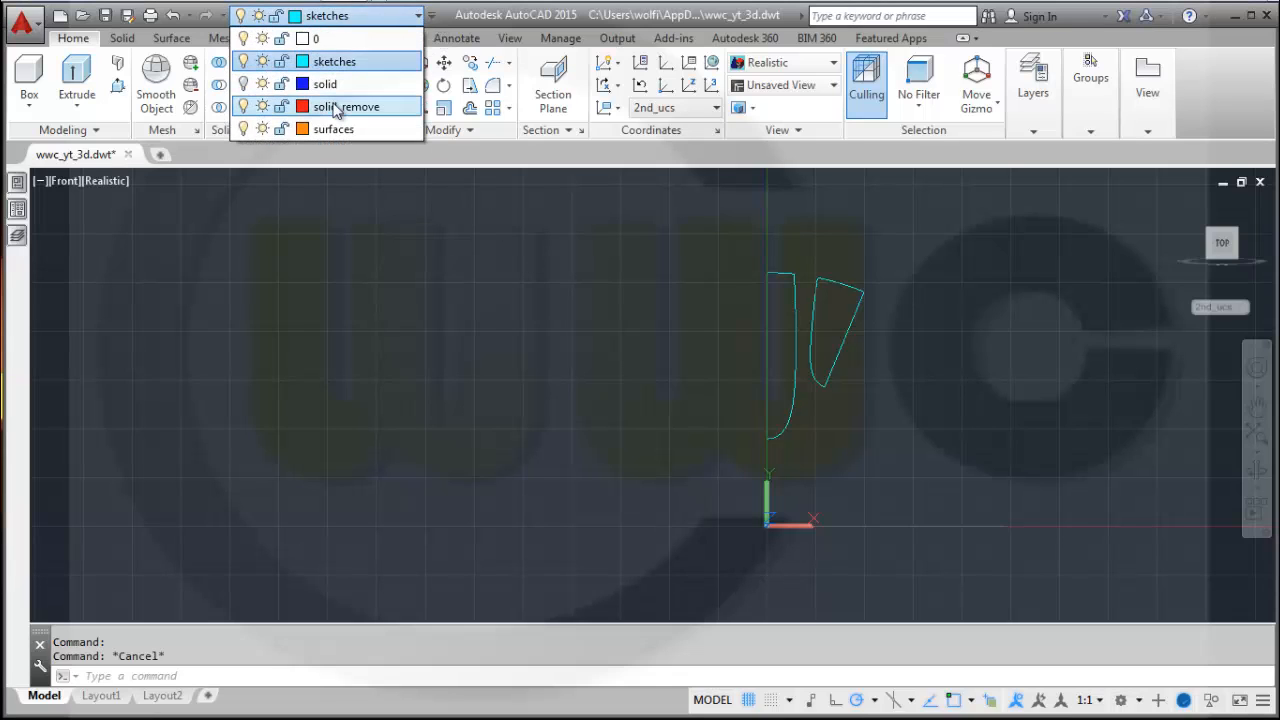
left_click(337, 107)
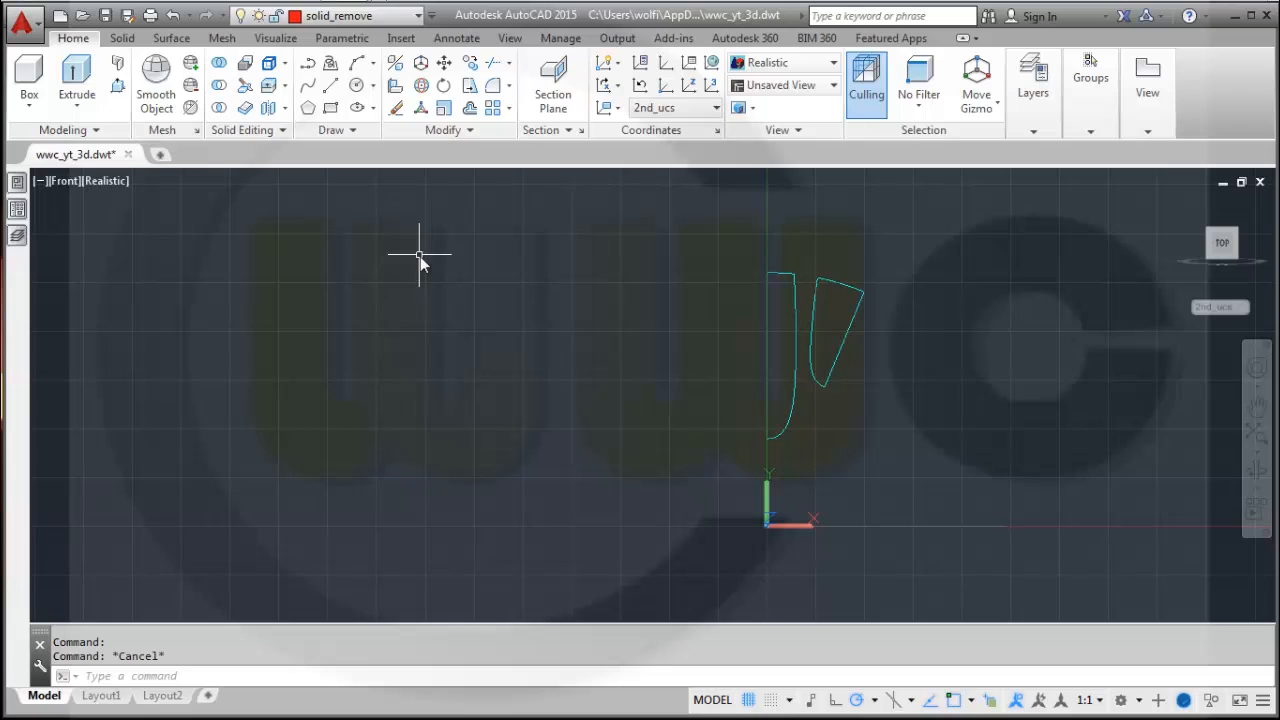
Extrude both closed spoke profiles as surfaces to a height of 300.
left_click(172, 40)
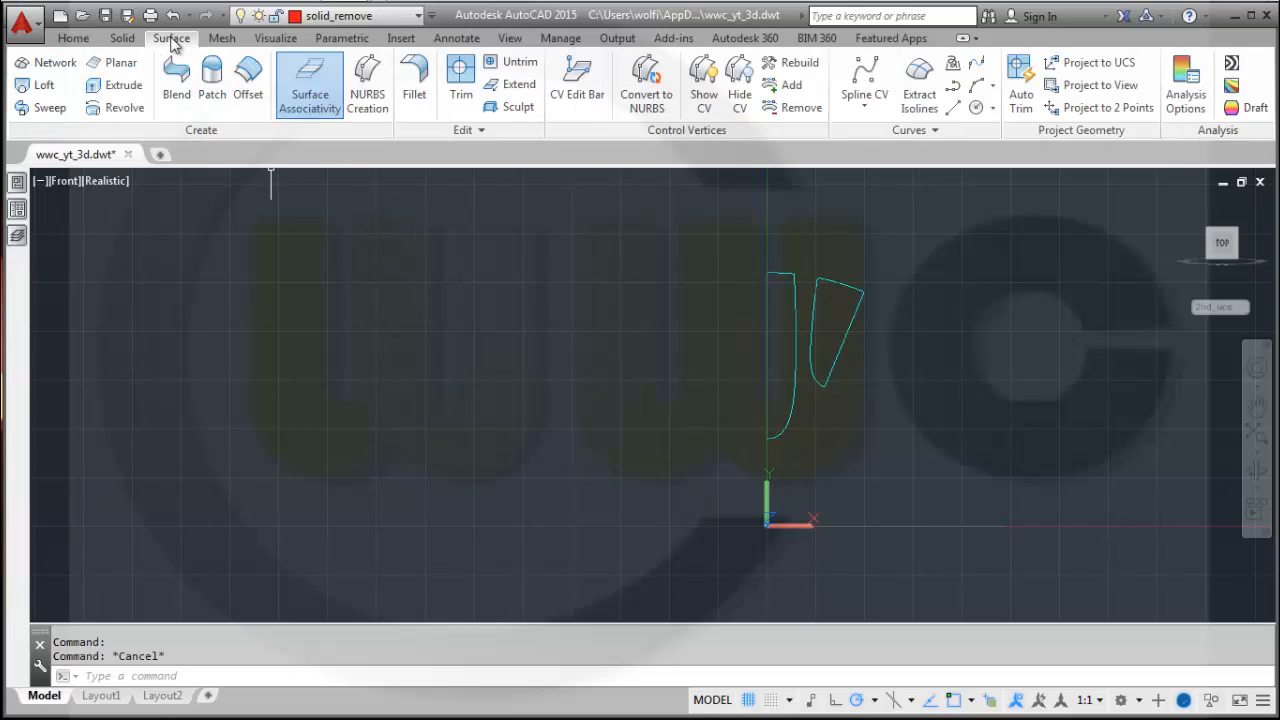
left_click(127, 86)
middle_click_drag(517, 434, 440, 434, "shift")
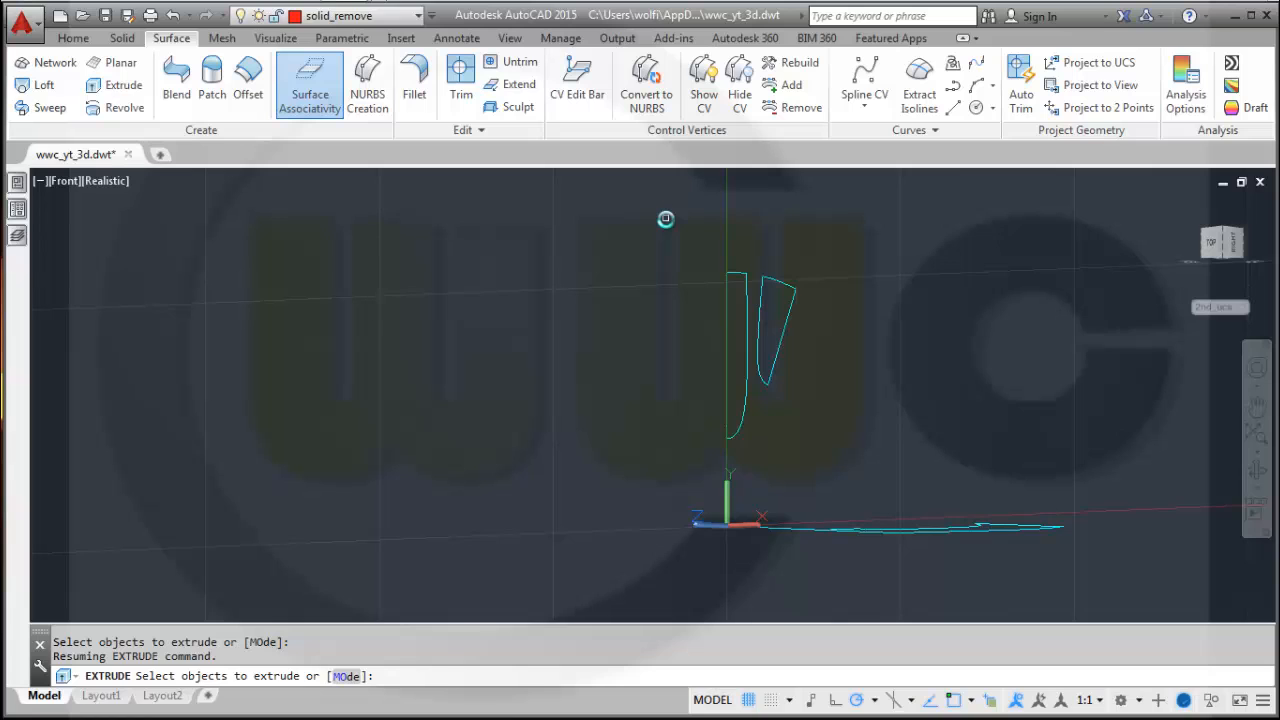
left_click(834, 471)
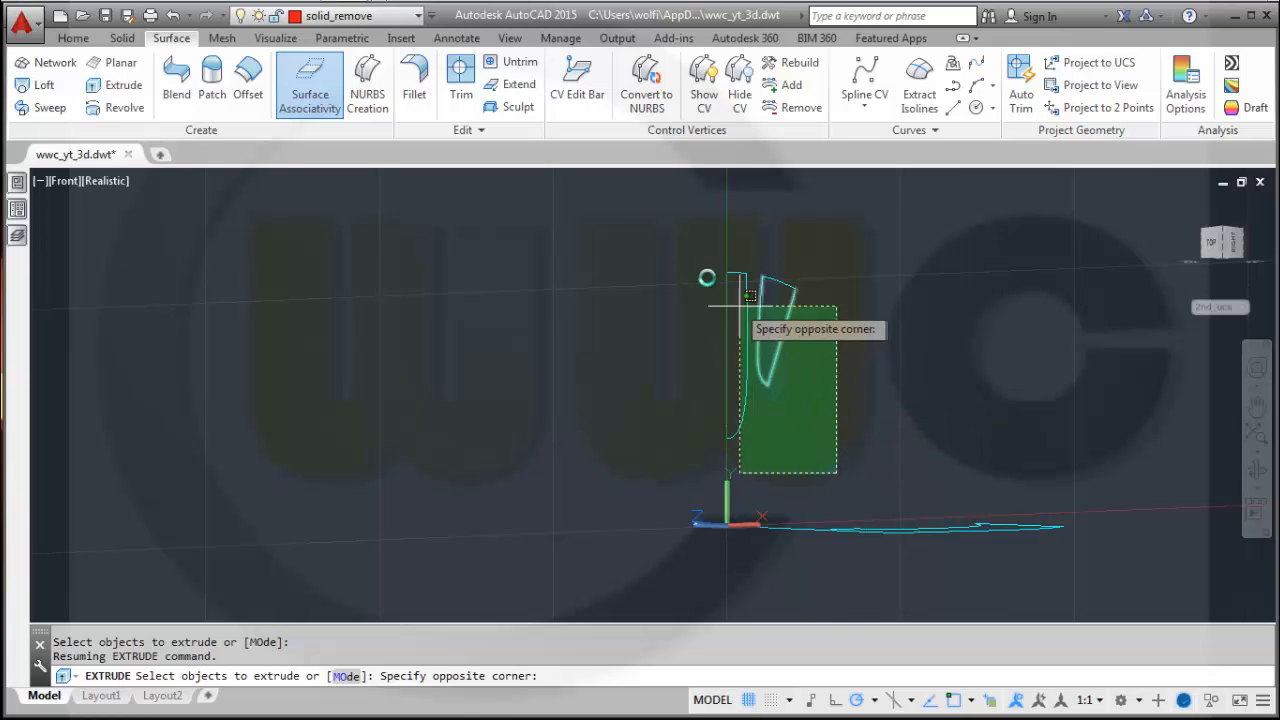
left_click(662, 234)
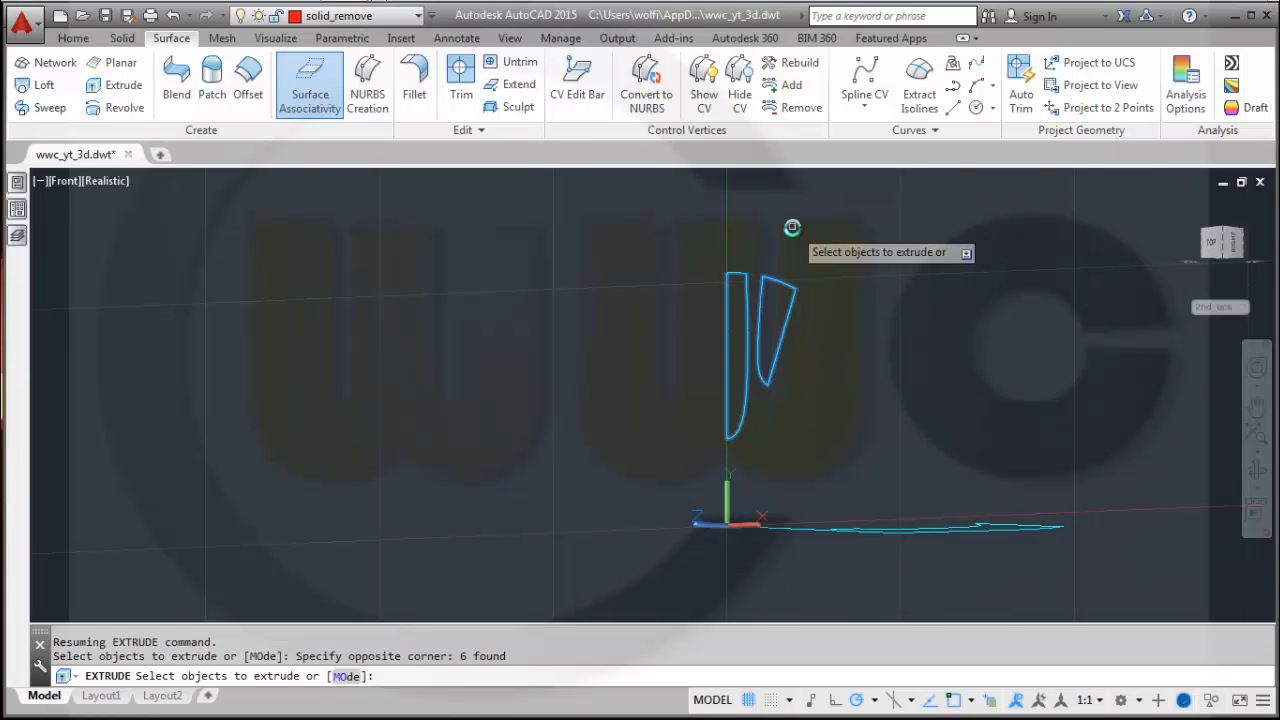
right_click(792, 228)
left_click(836, 242)
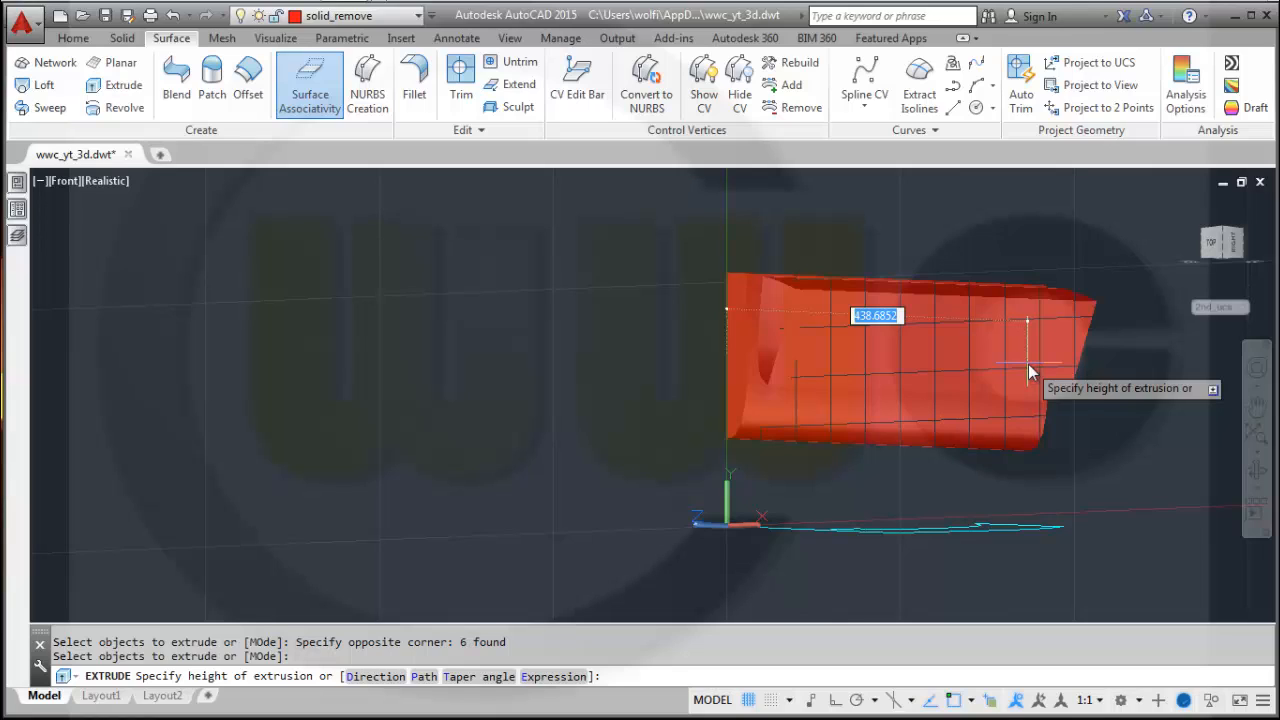
type("300")
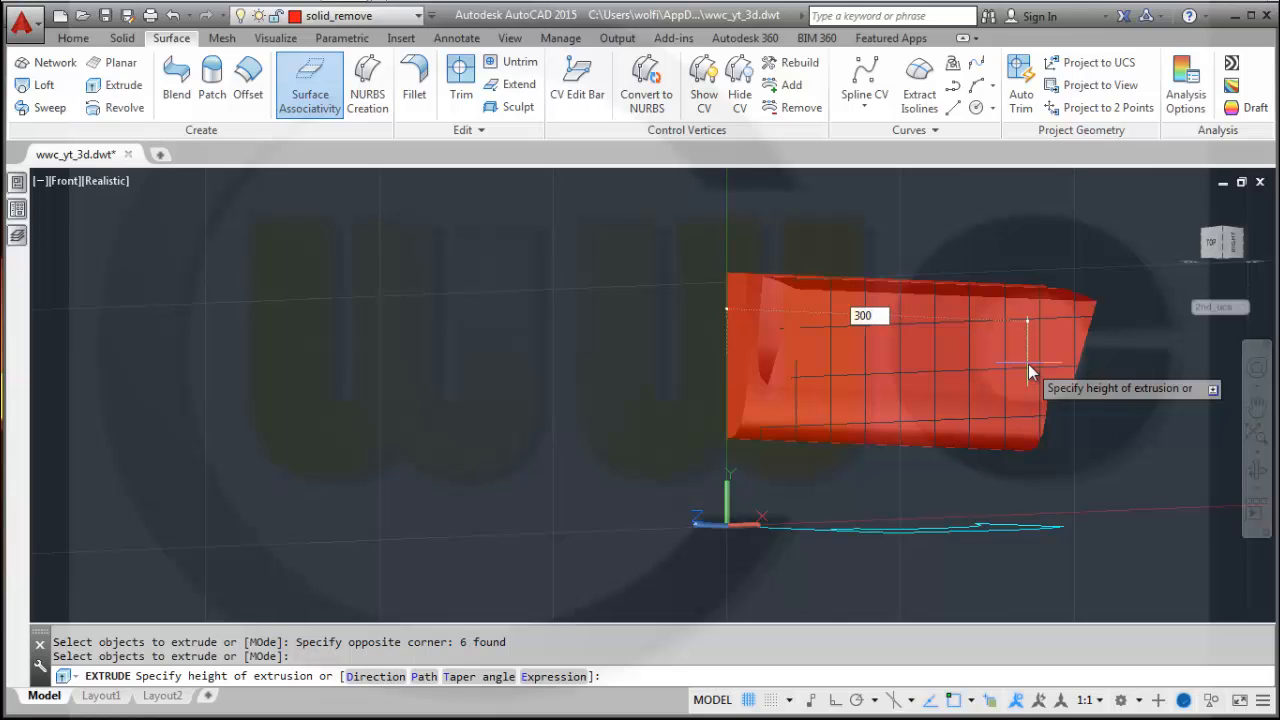
key("Return")
Turn off the sketches layer.
middle_click_drag(1032, 398, 1020, 452, "shift")
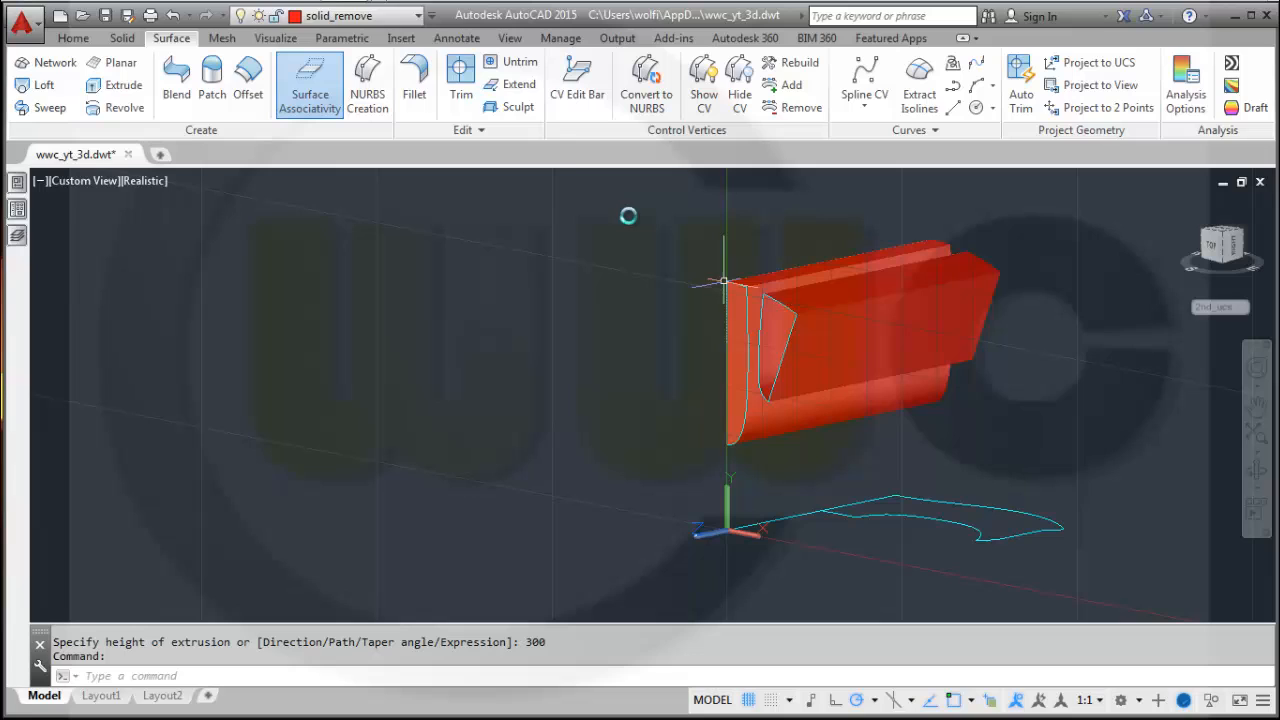
left_click(421, 16)
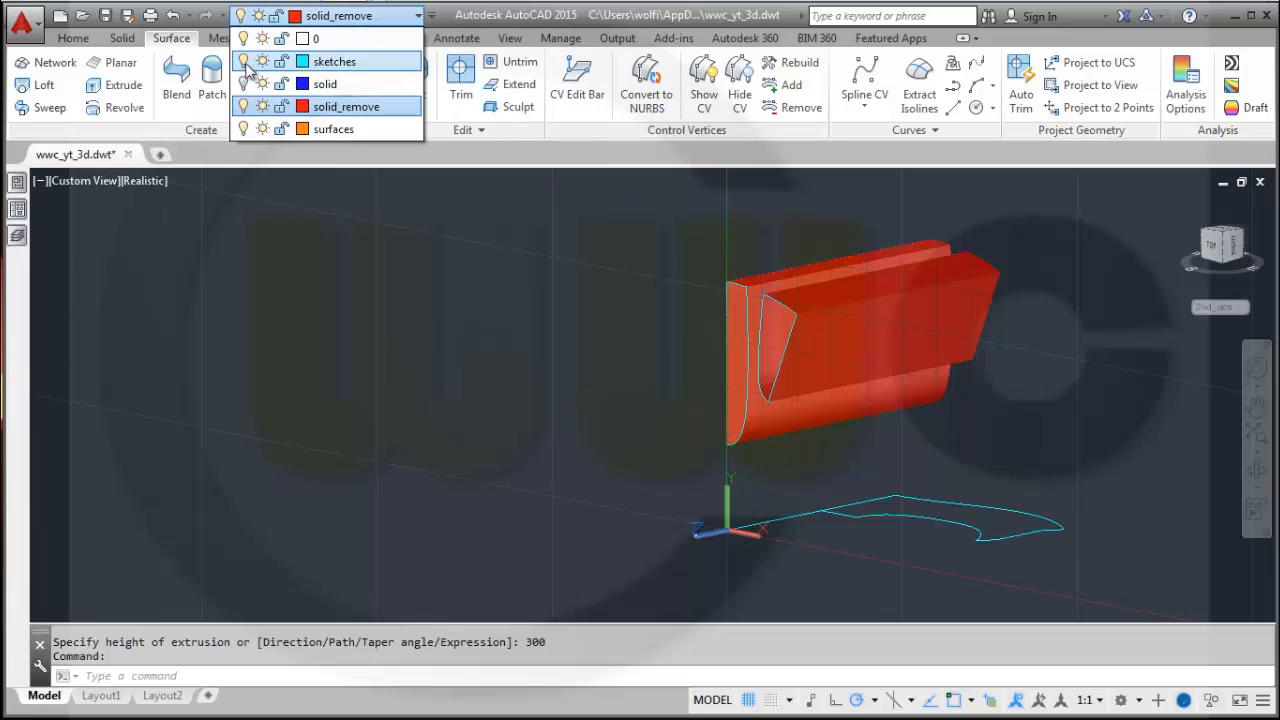
left_click(246, 63)
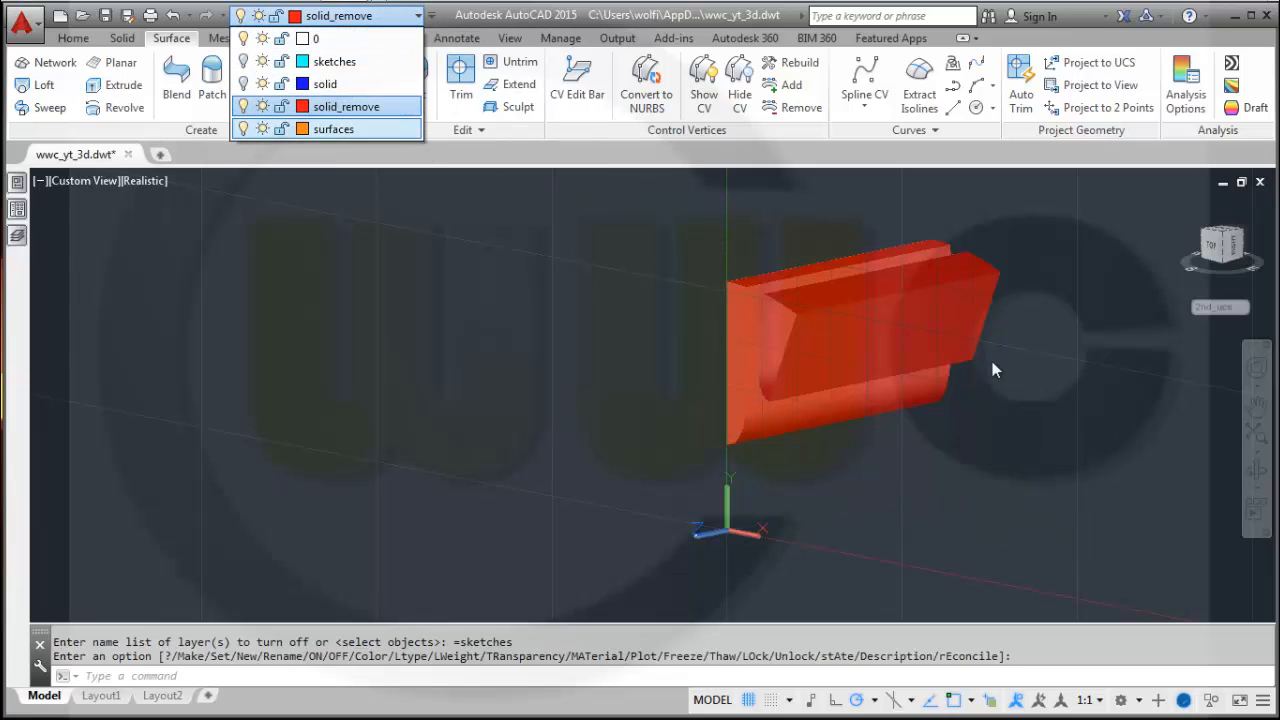
left_click(498, 402)
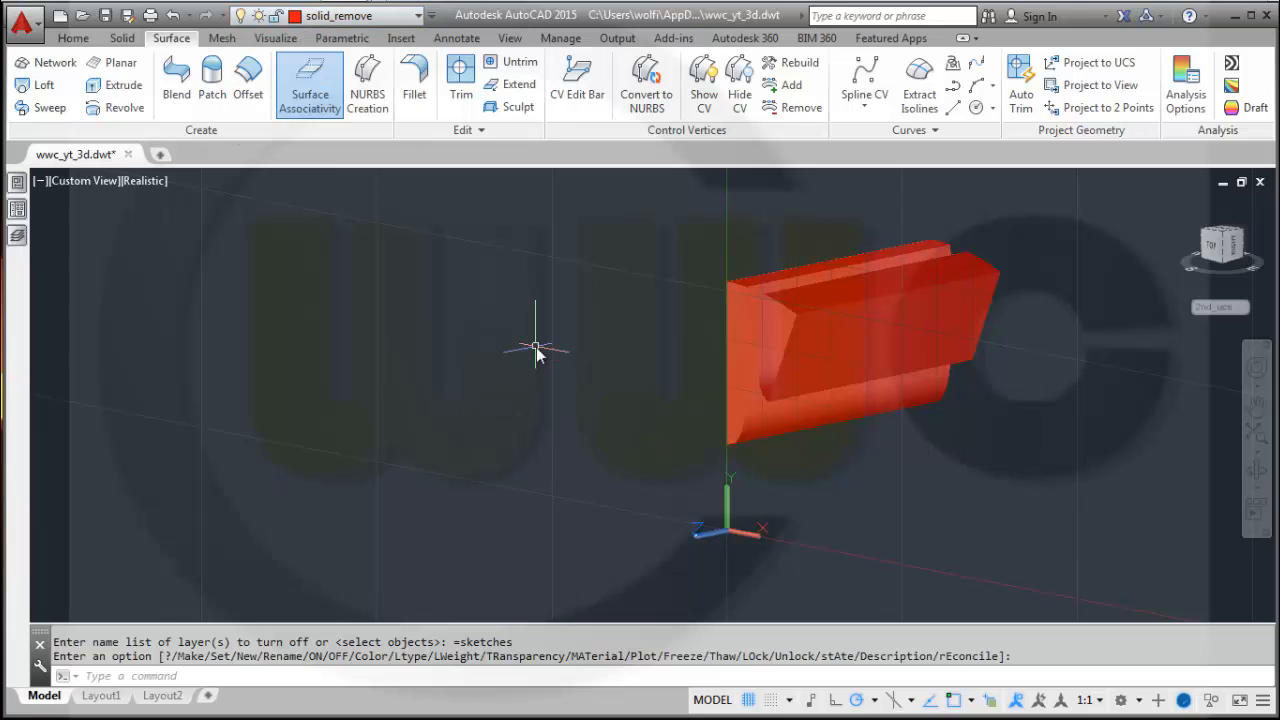
Patch the open end of the straight J-shaped spoke surface to close it.
middle_click_drag(535, 350, 626, 340, "shift")
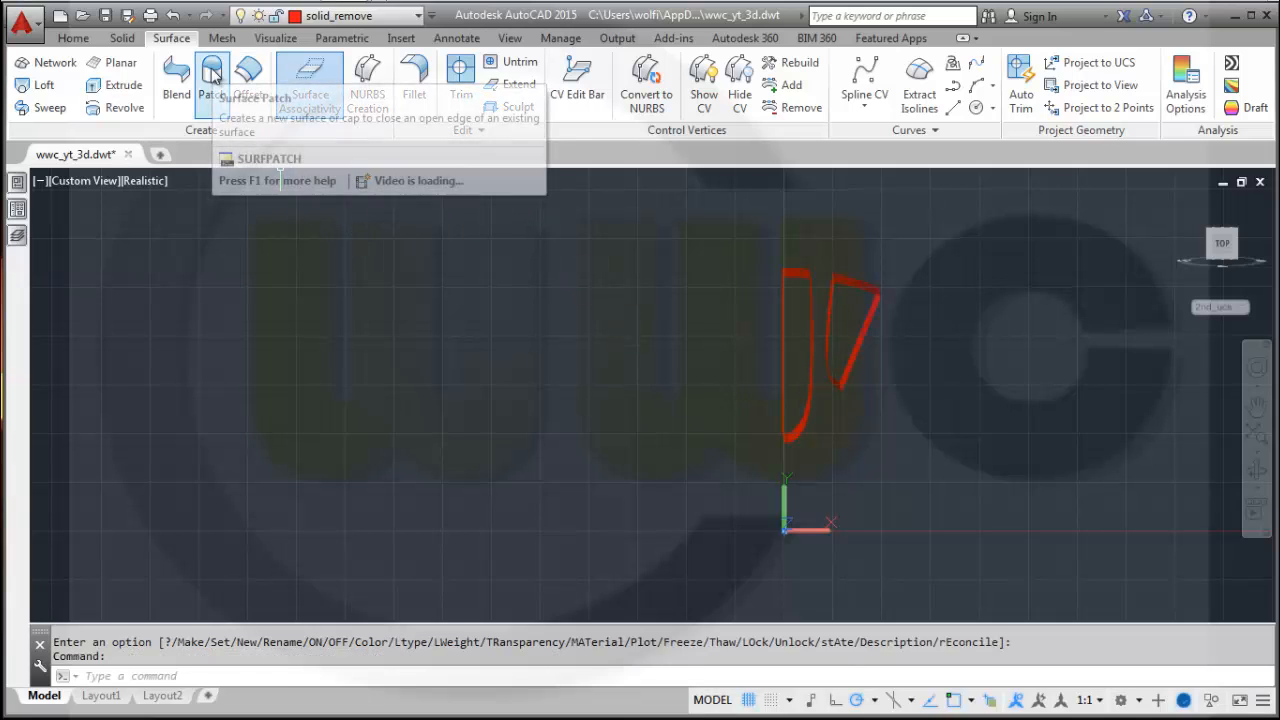
left_click(213, 76)
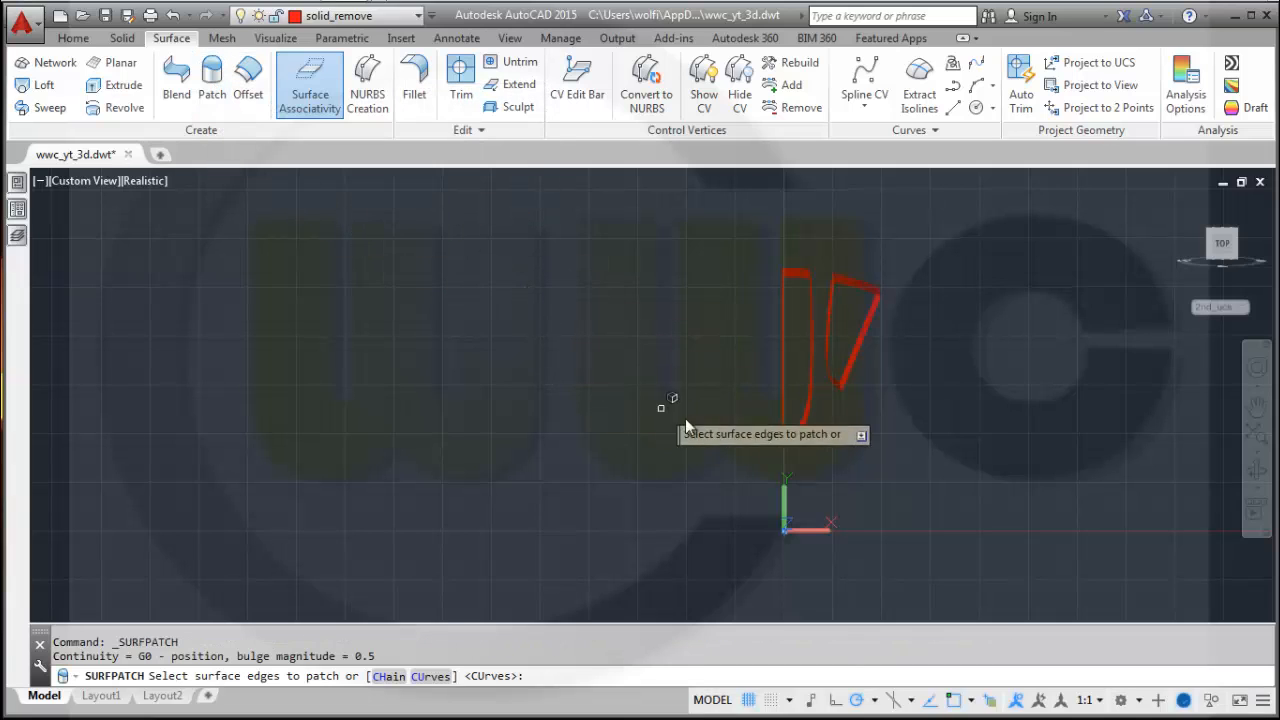
middle_click_drag(884, 471, 808, 447, "shift")
left_click(775, 393)
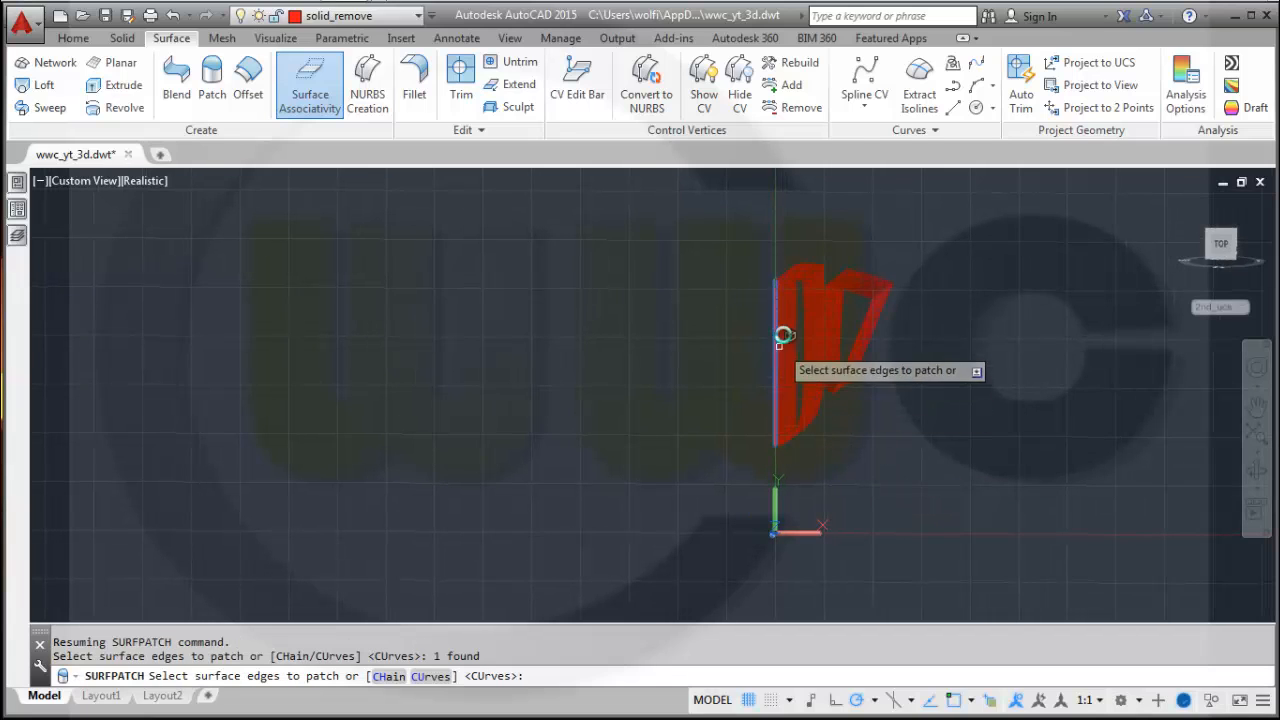
left_click(786, 281)
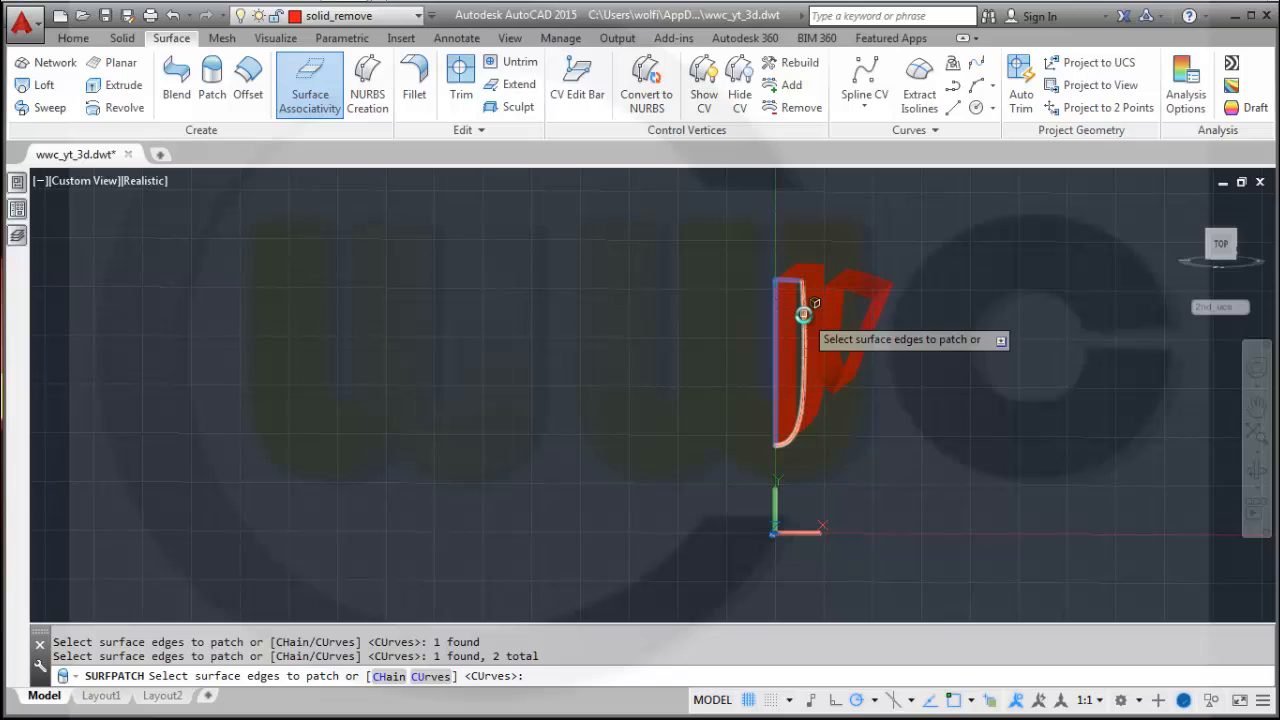
left_click(803, 314)
right_click(681, 333)
left_click(722, 340)
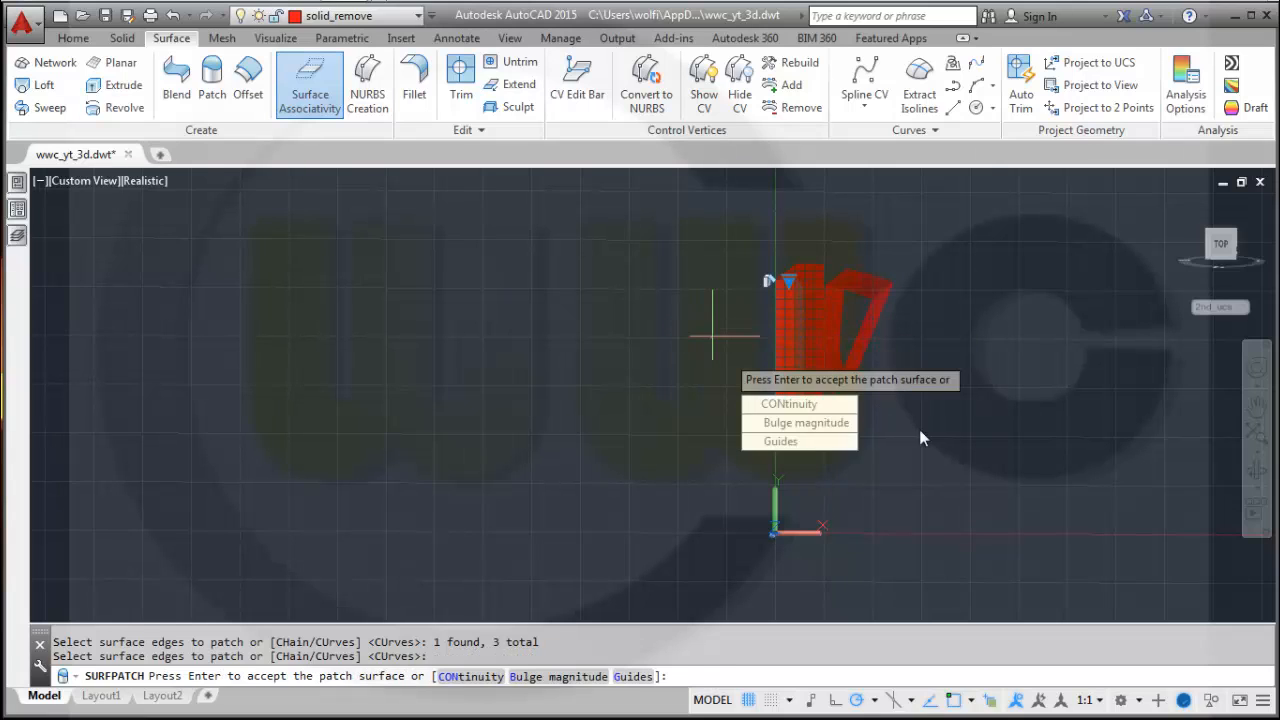
key("Return")
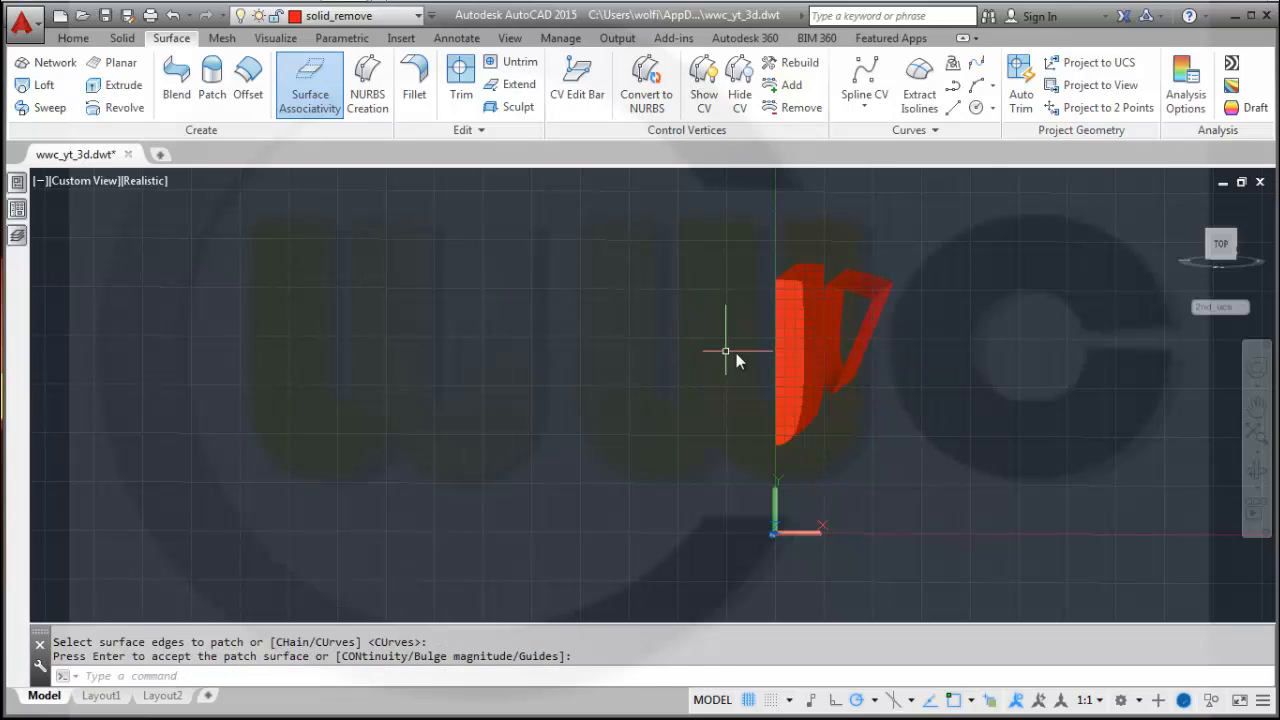
Patch the near open end of the angled spoke surface.
key("Return")
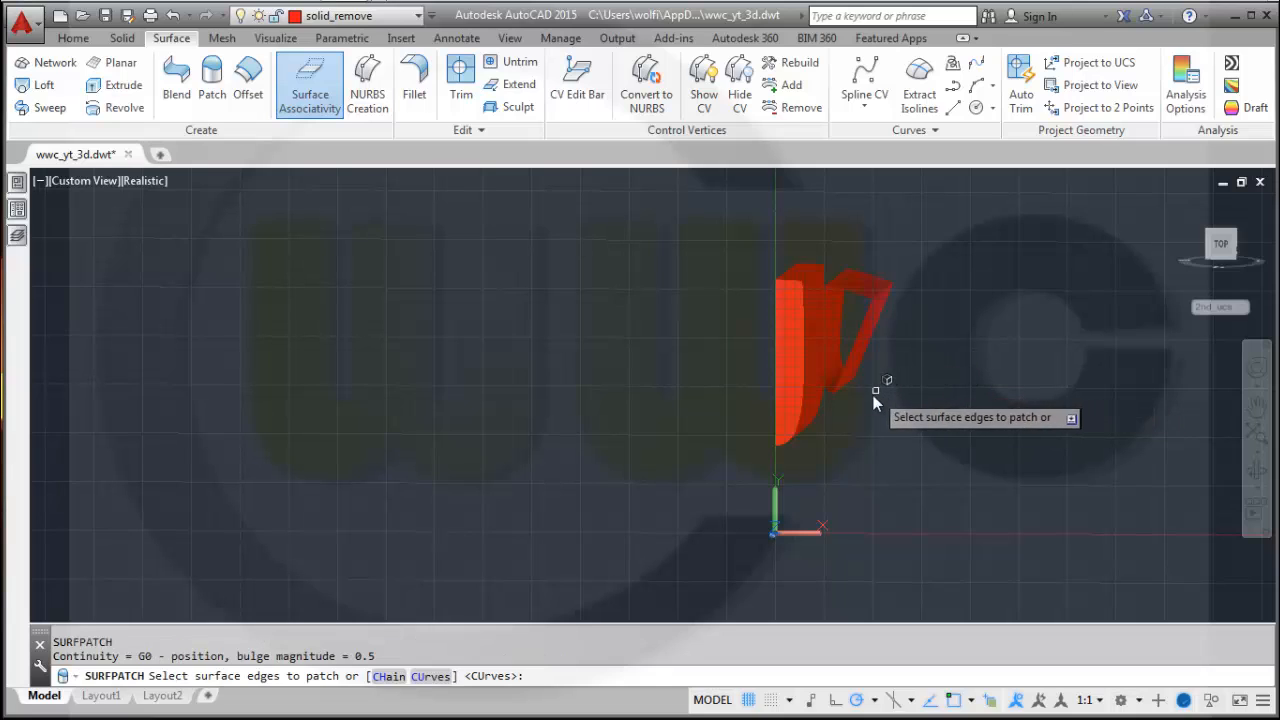
left_click(858, 336)
left_click(847, 302)
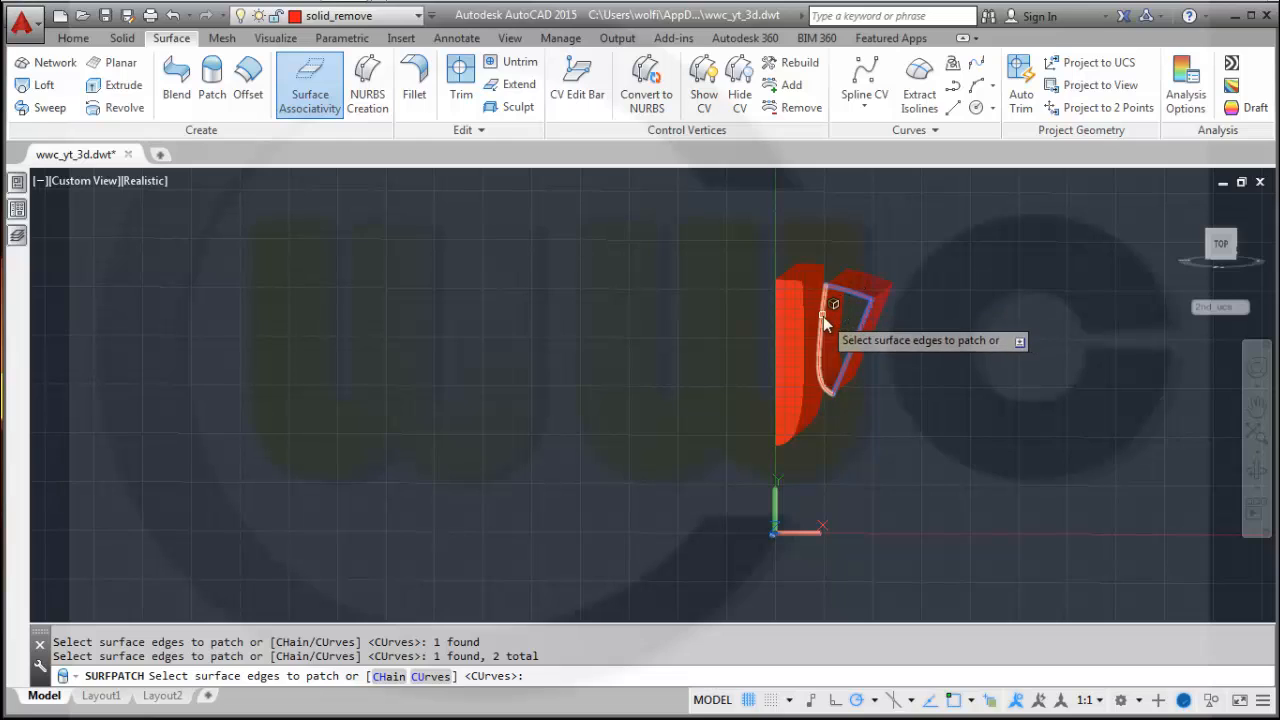
left_click(823, 316)
key("Return")
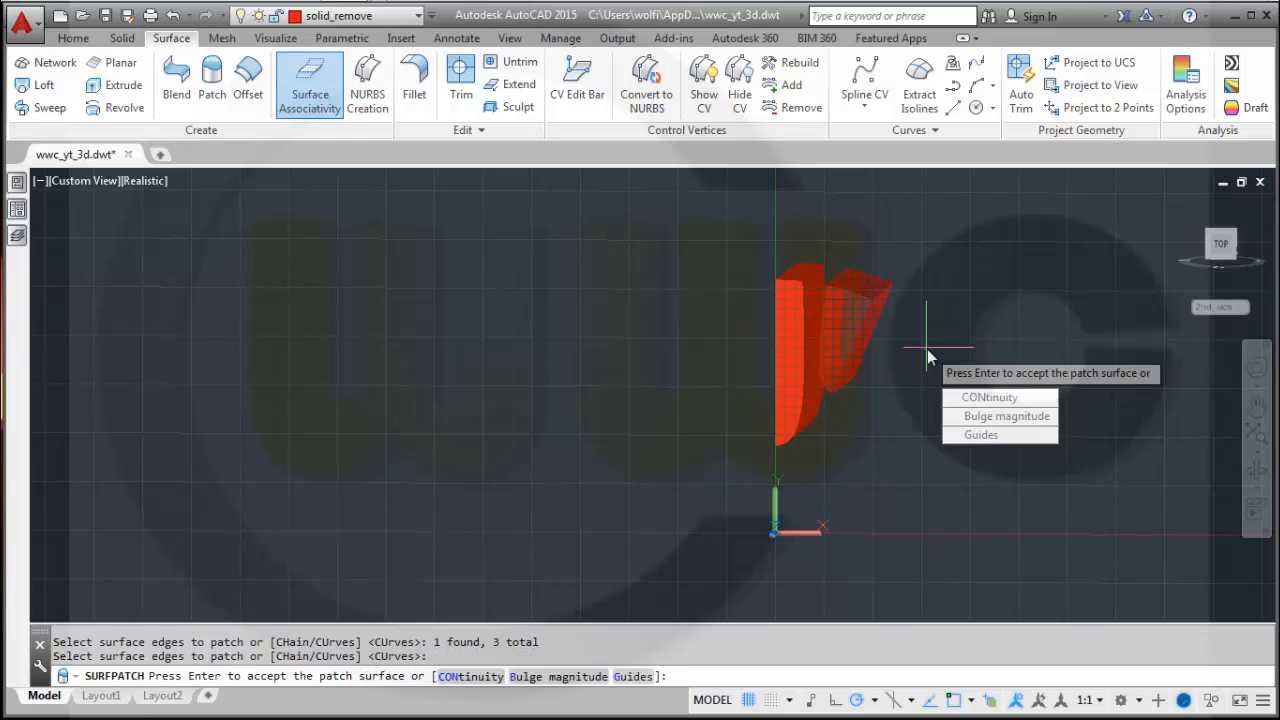
key("Return")
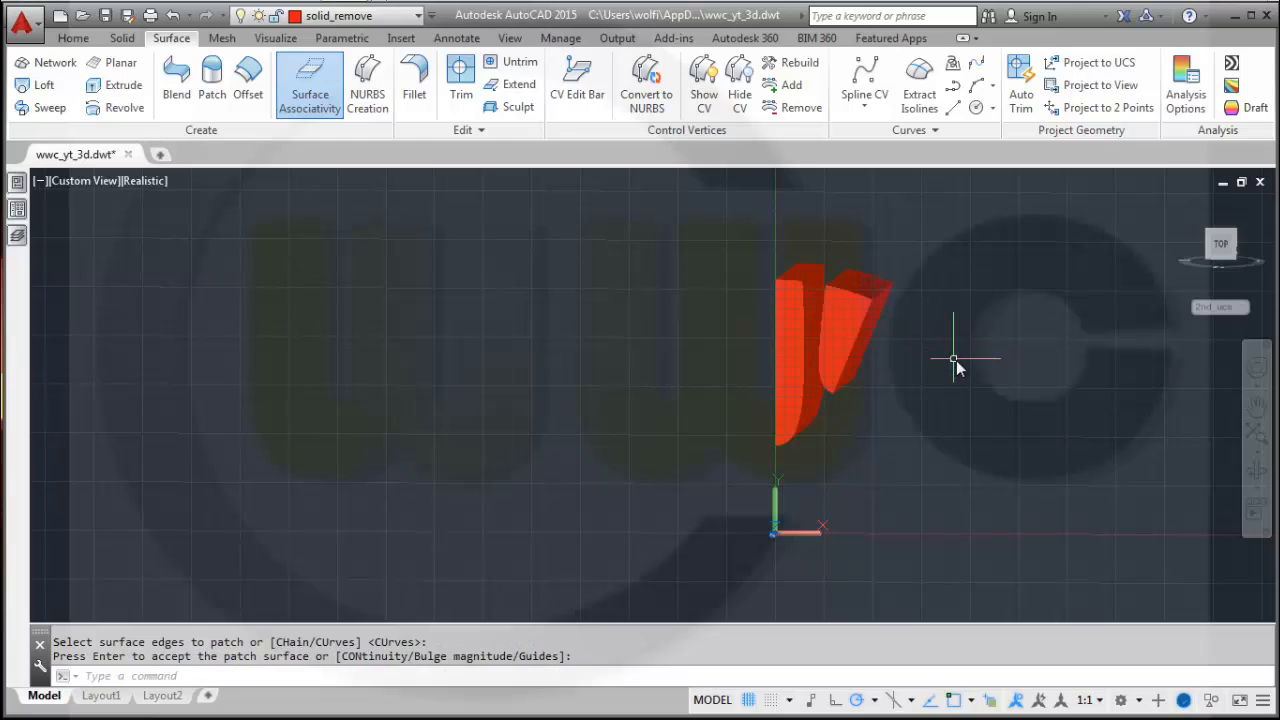
Patch the opposite open end of the angled spoke surface.
middle_click_drag(957, 360, 646, 351, "shift")
key("Return")
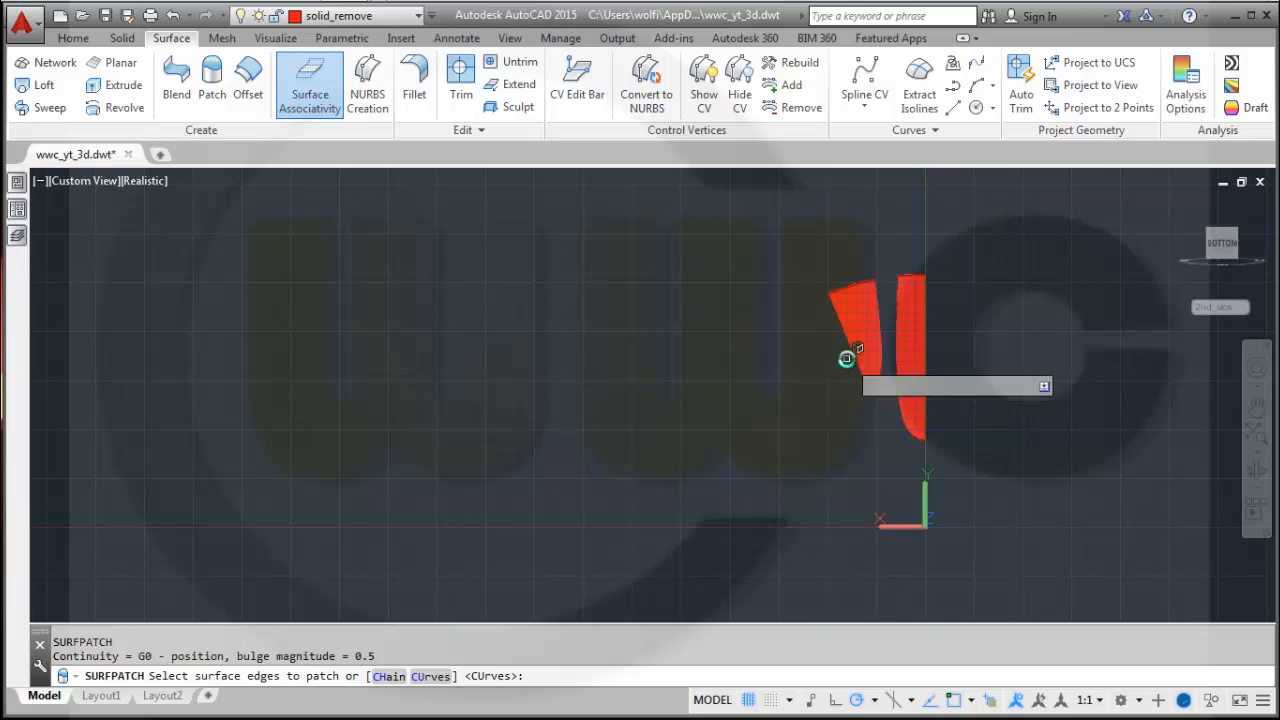
middle_click_drag(771, 363, 771, 372, "shift")
left_click(857, 347)
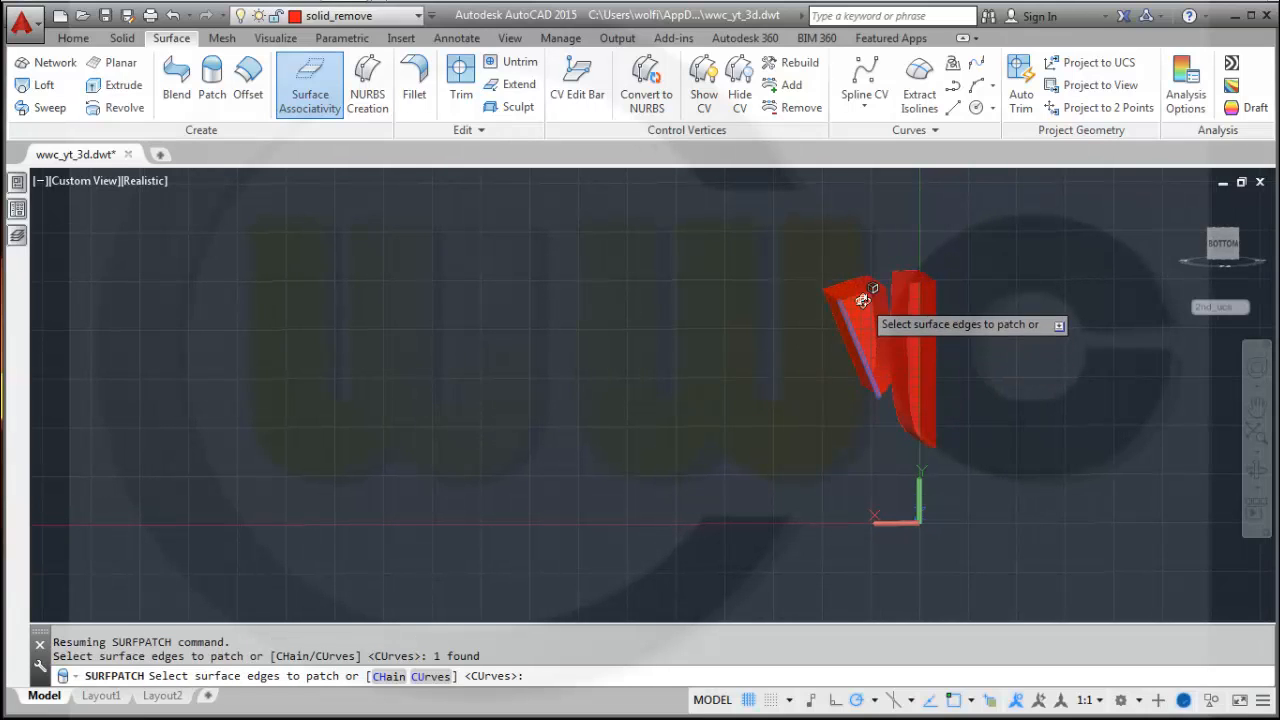
left_click(883, 306)
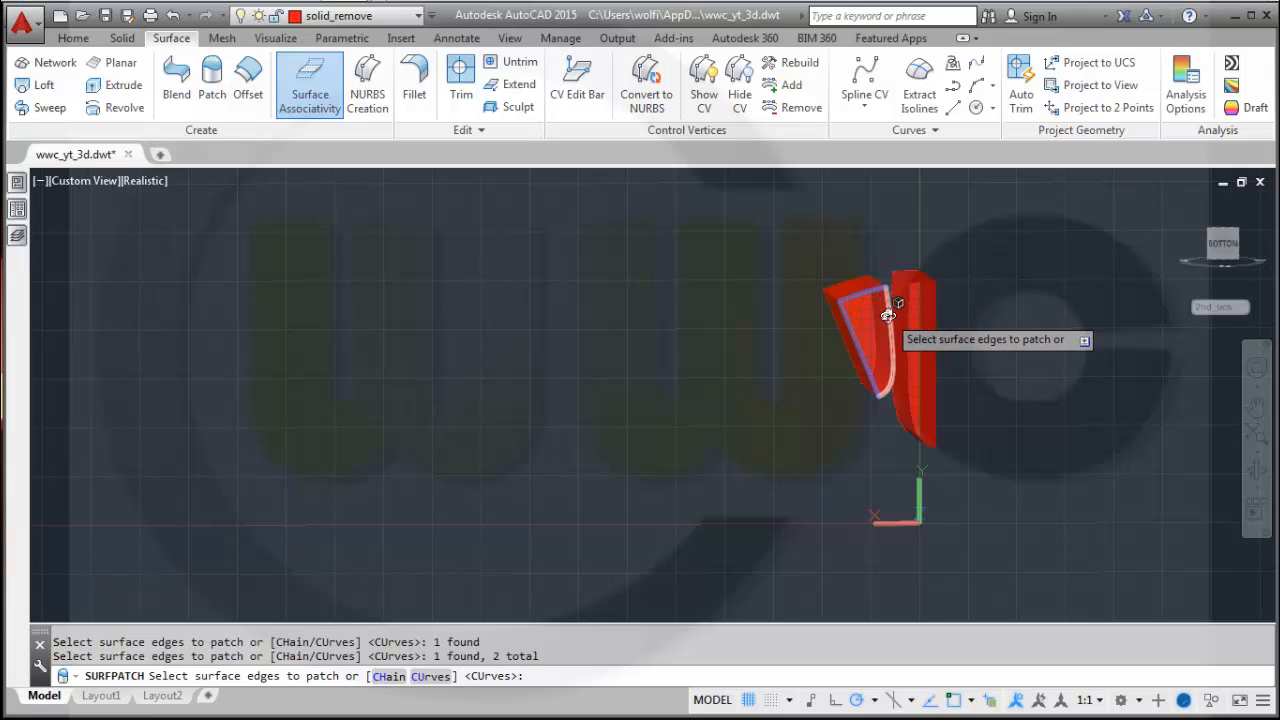
left_click(888, 315)
key("Return")
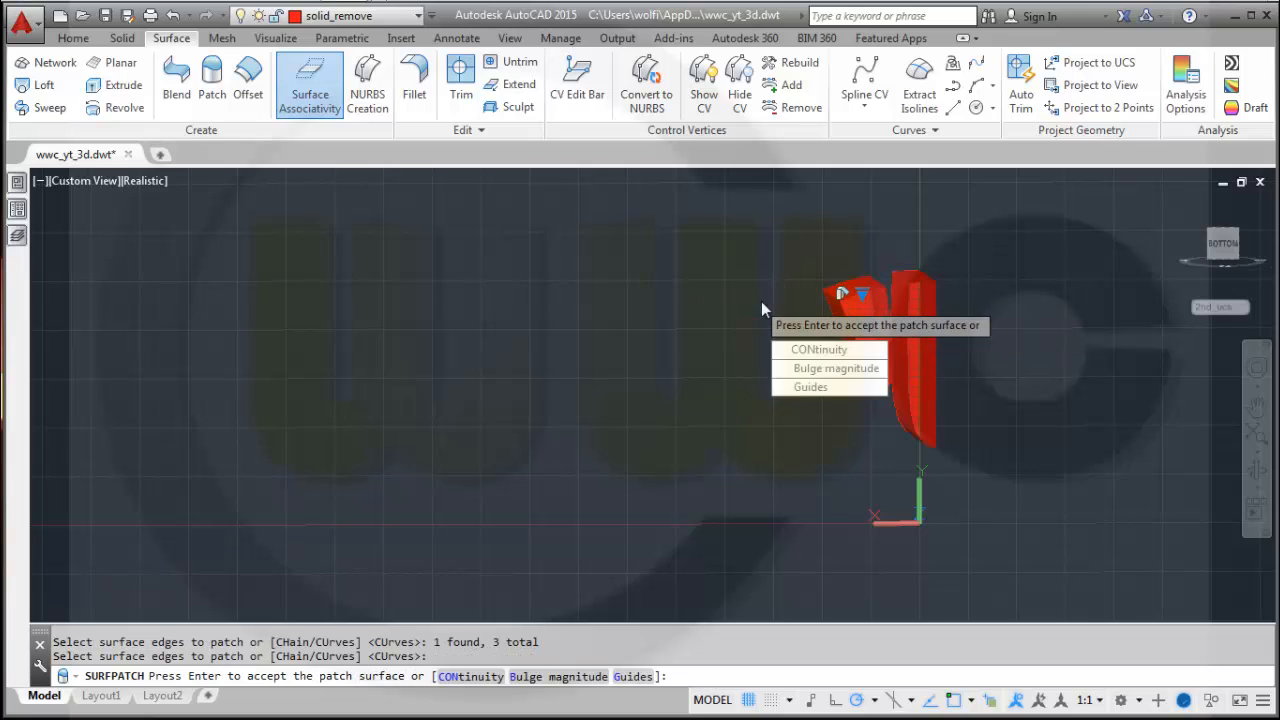
key("Return")
key("Return")
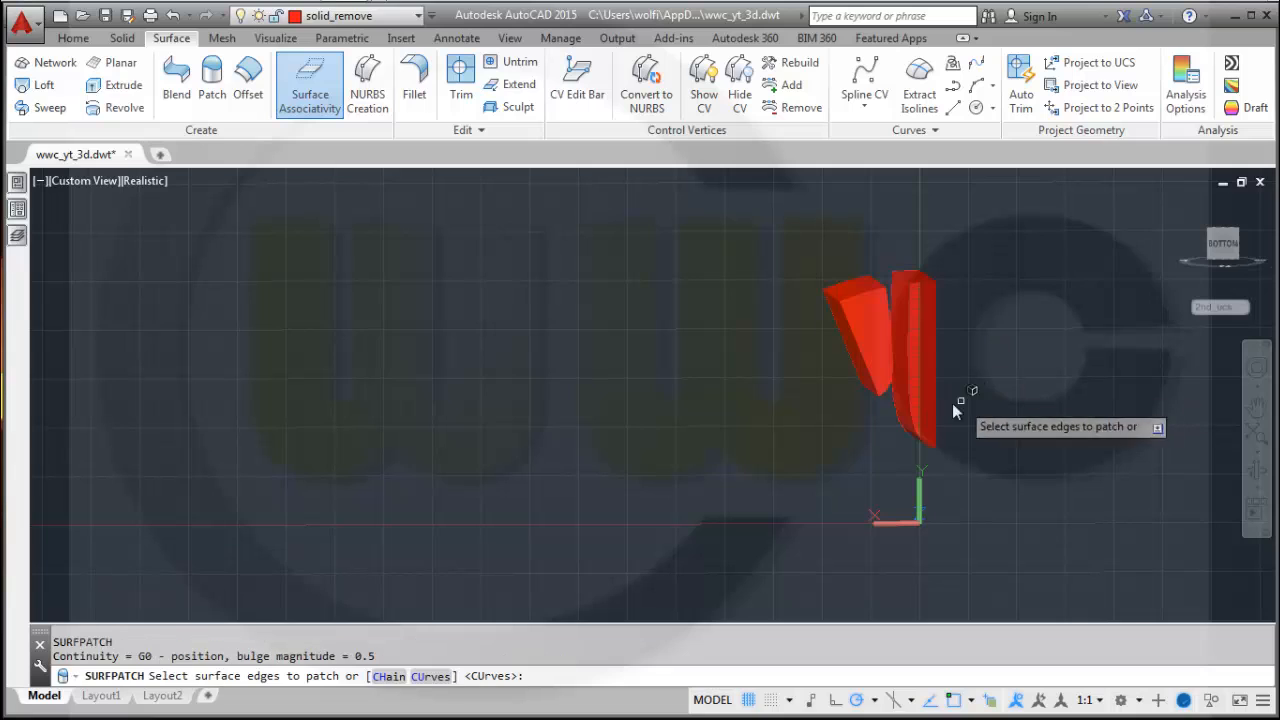
Patch the opposite open end of the J-shaped spoke surface.
left_click(912, 405)
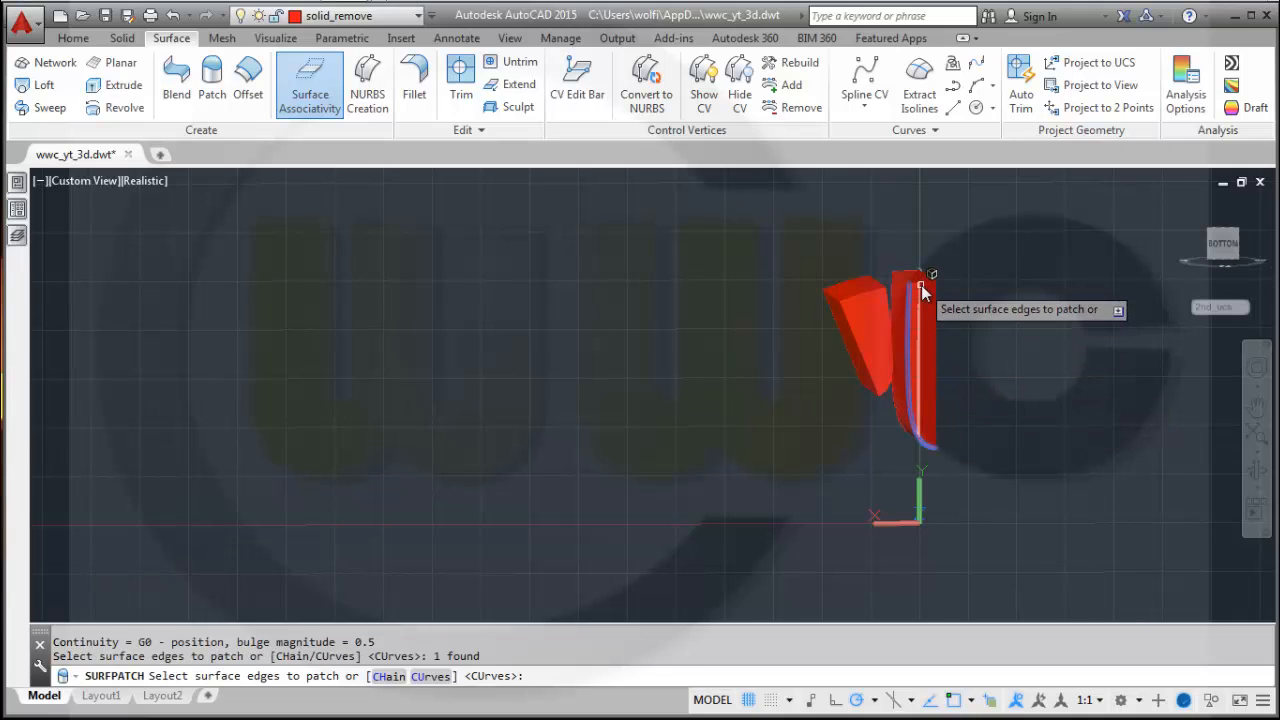
left_click(921, 284)
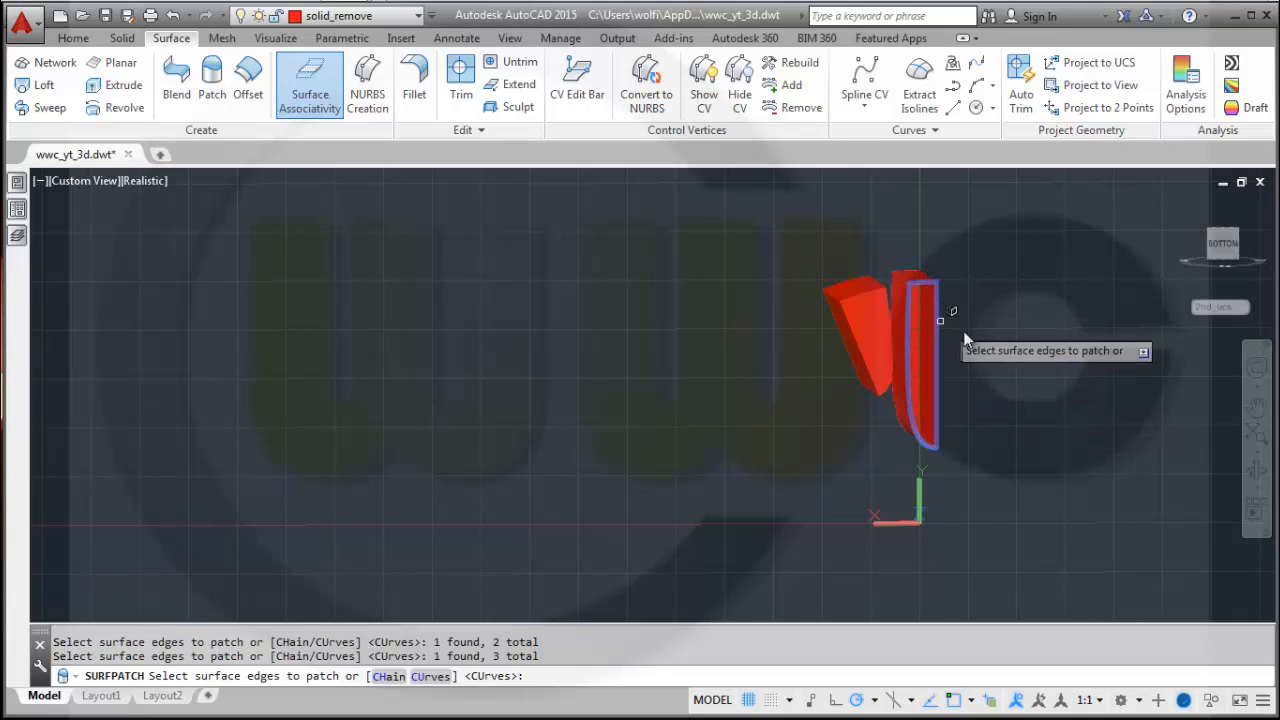
key("Return")
key("Return")
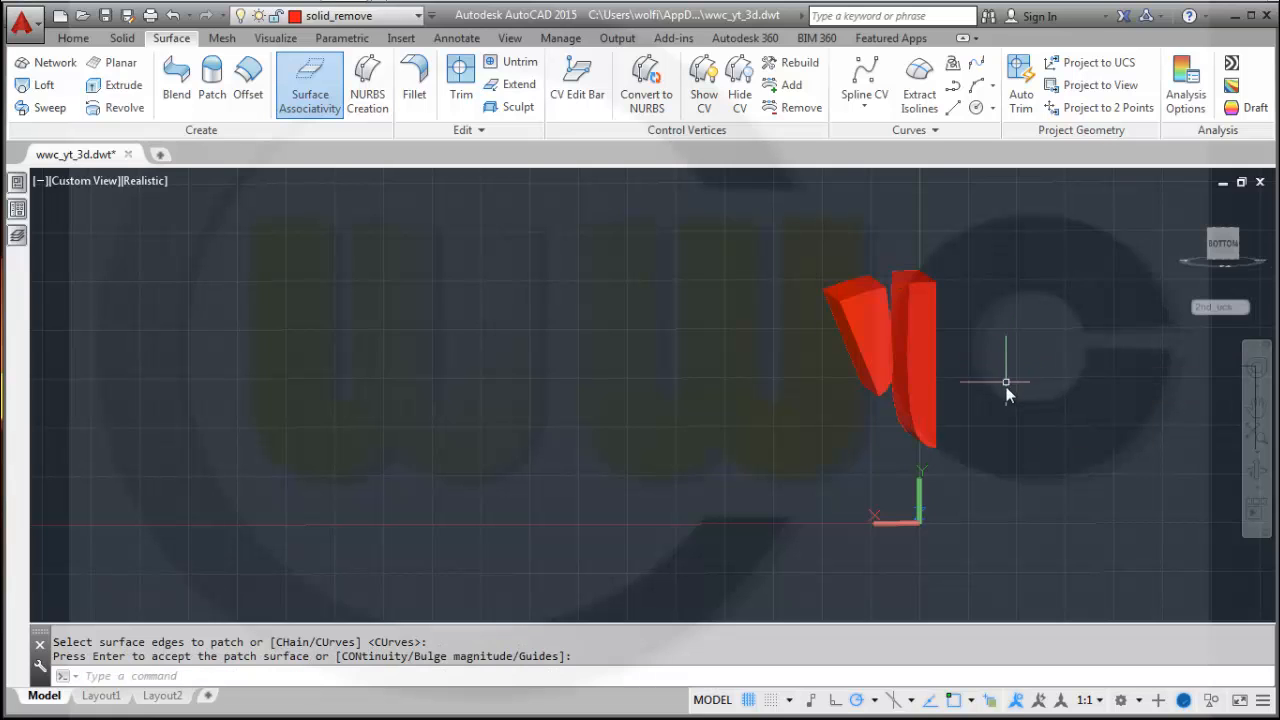
Sculpt the closed J-shaped spoke surfaces into a solid.
middle_click_drag(1009, 432, 1001, 423, "shift")
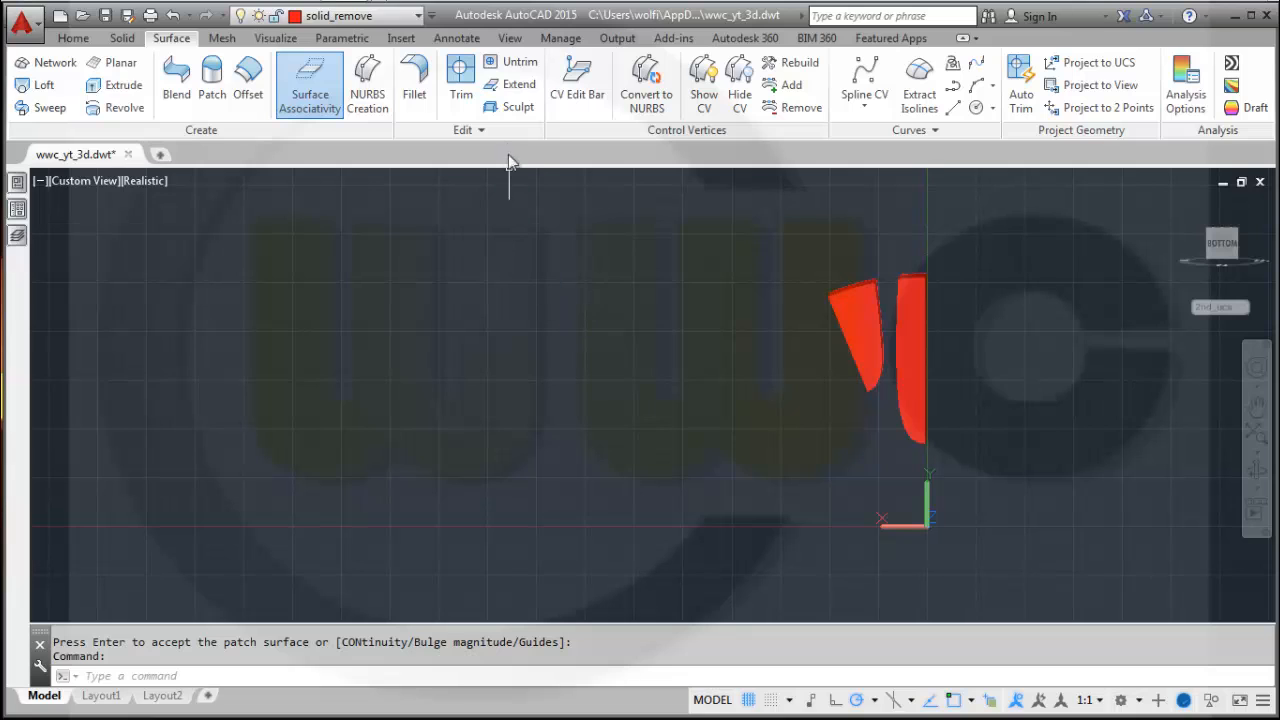
left_click(510, 107)
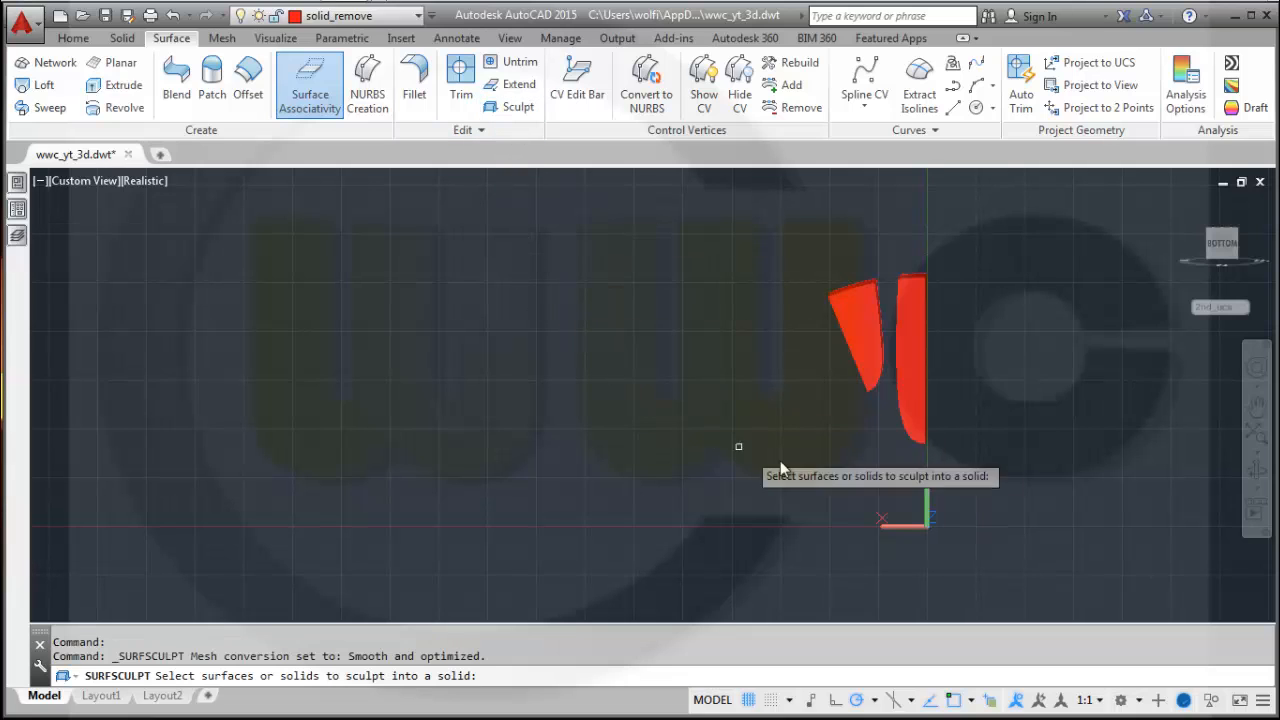
left_click(978, 465)
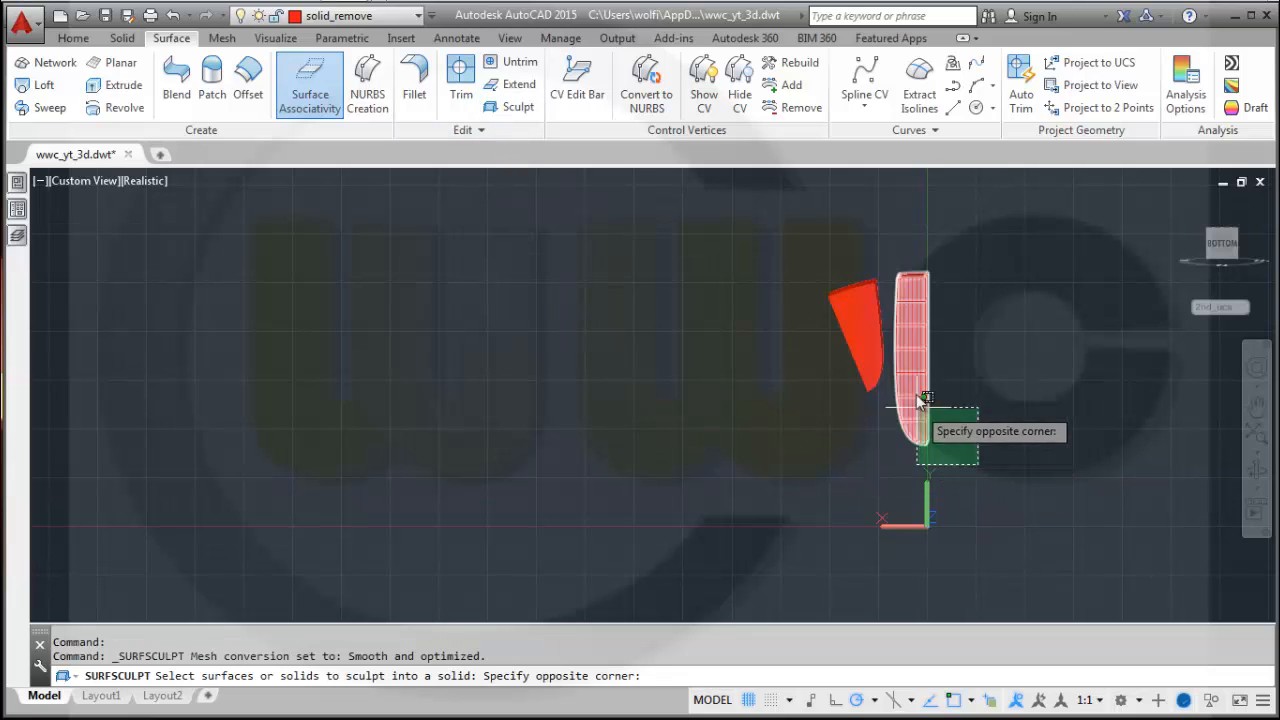
left_click(891, 248)
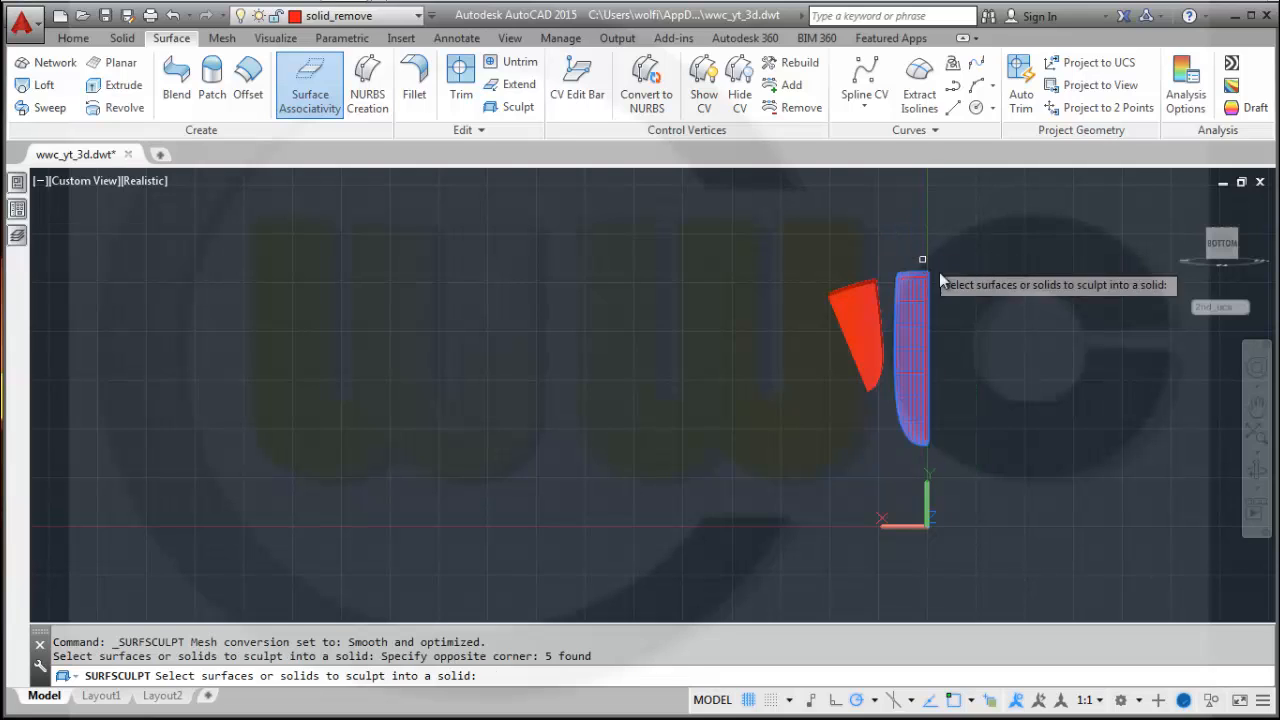
key("Return")
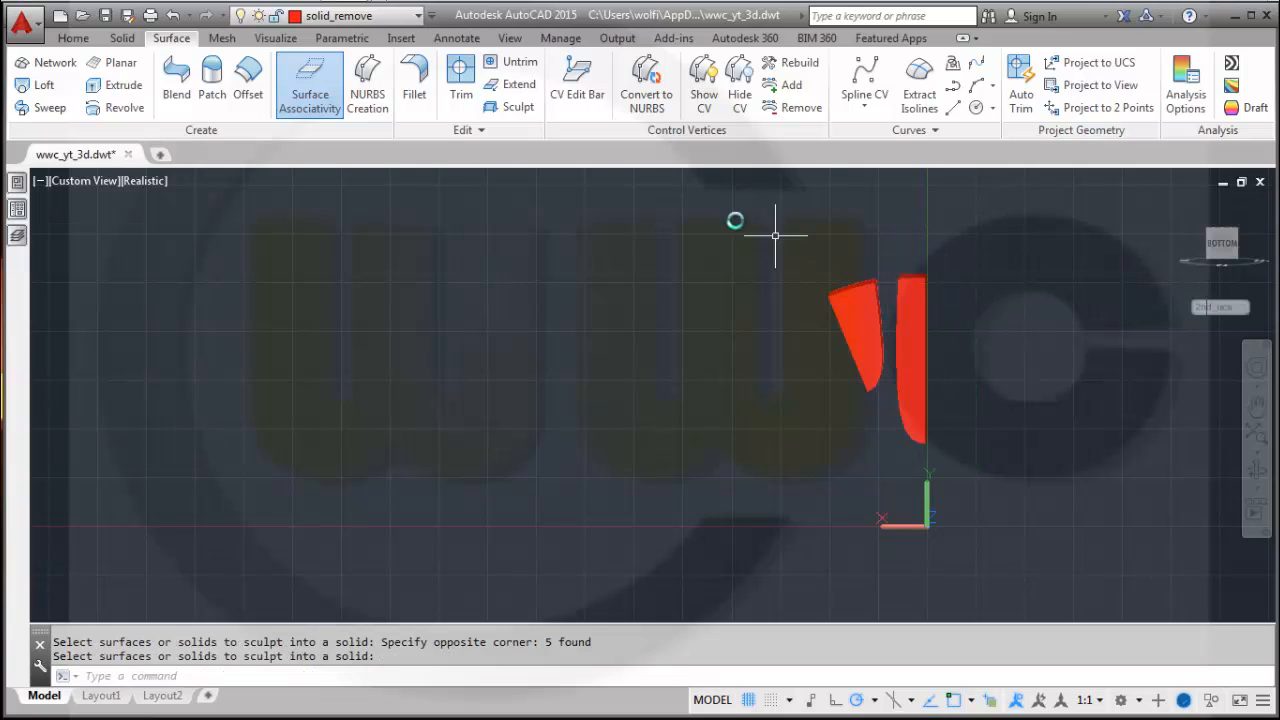
Sculpt the closed angled spoke surfaces into a solid.
left_click(515, 109)
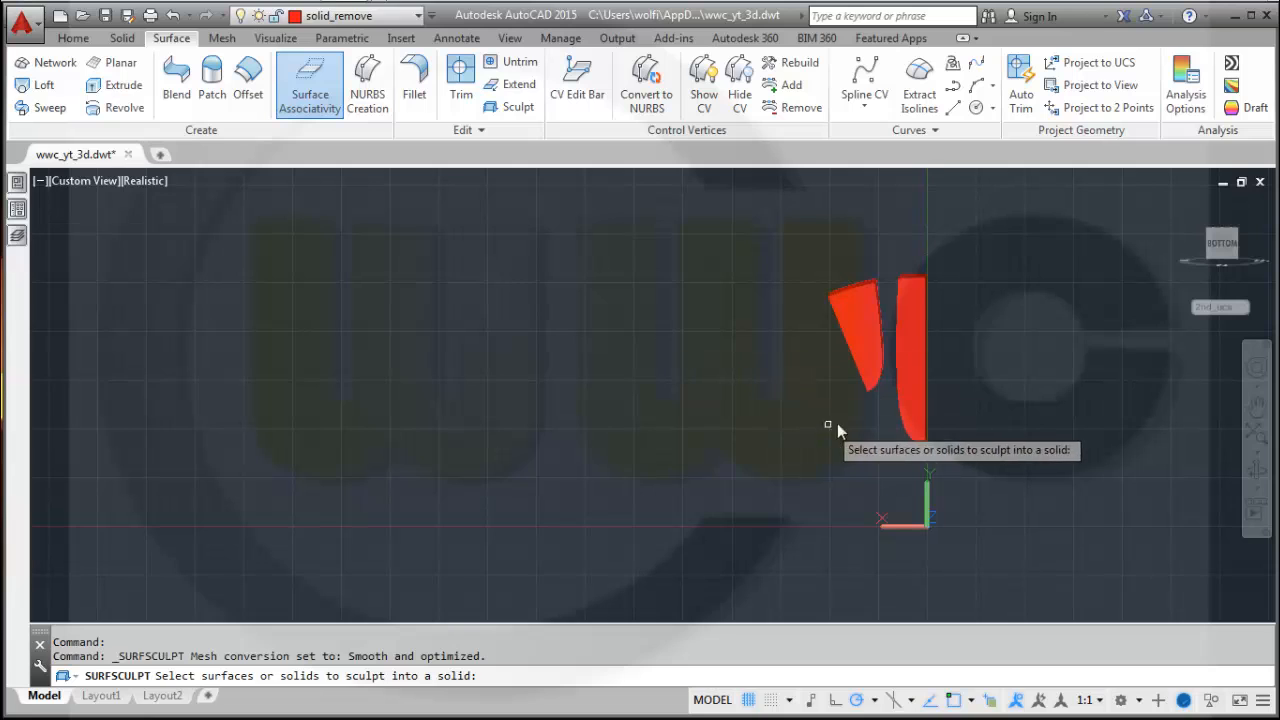
left_click(888, 418)
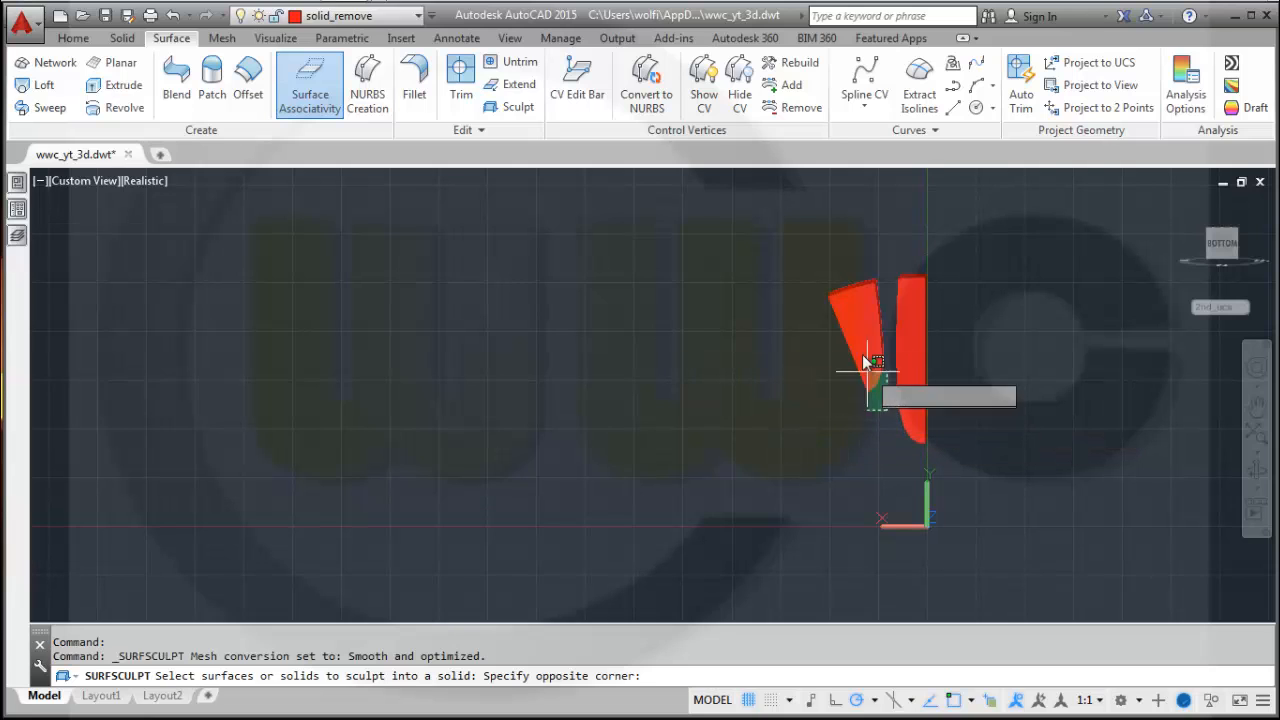
left_click(809, 252)
key("Return")
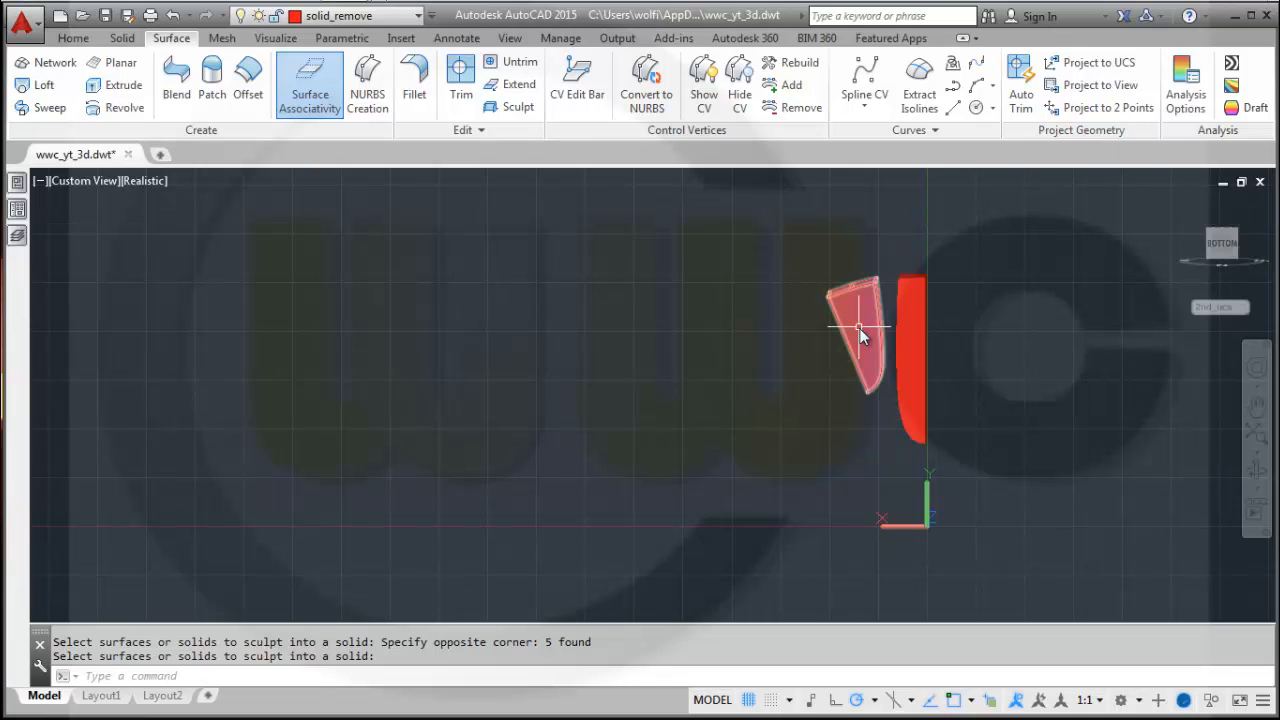
Mirror the angled spoke solid across the vertical plane through the J-shaped spoke, keeping the original.
middle_click_drag(1010, 408, 997, 437, "shift")
middle_click_drag(1010, 380, 917, 440, "shift")
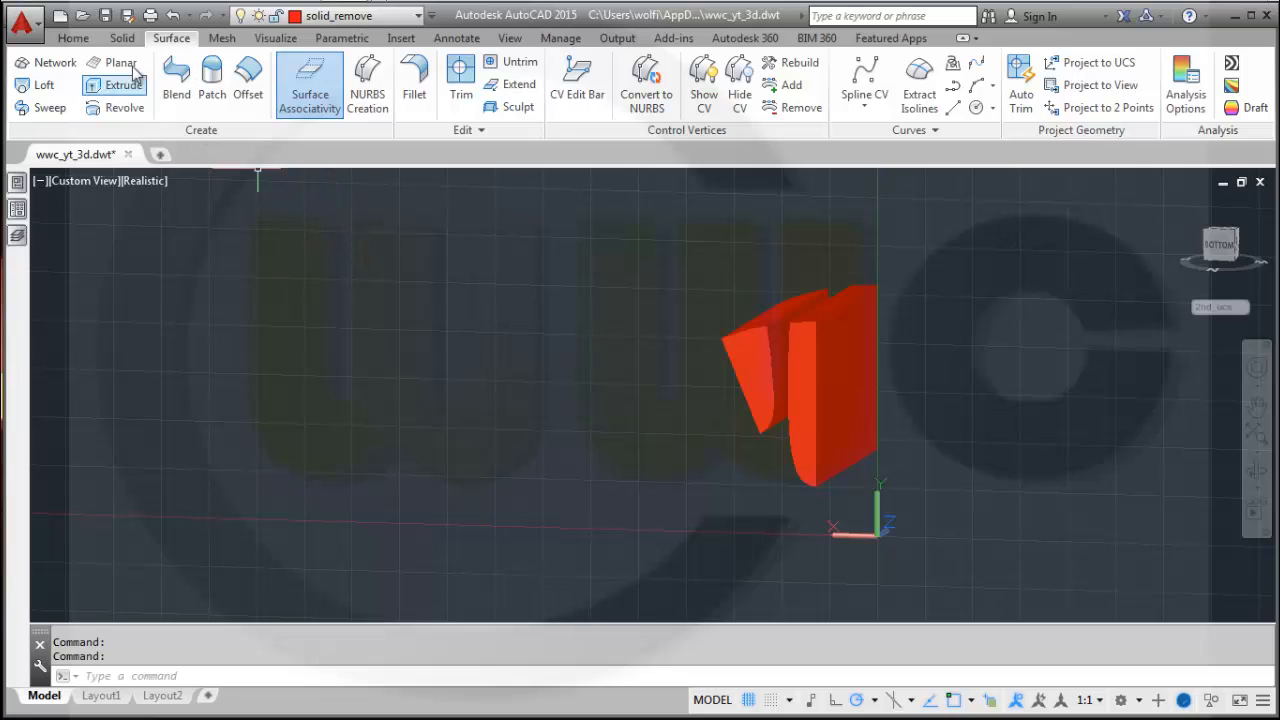
left_click(73, 38)
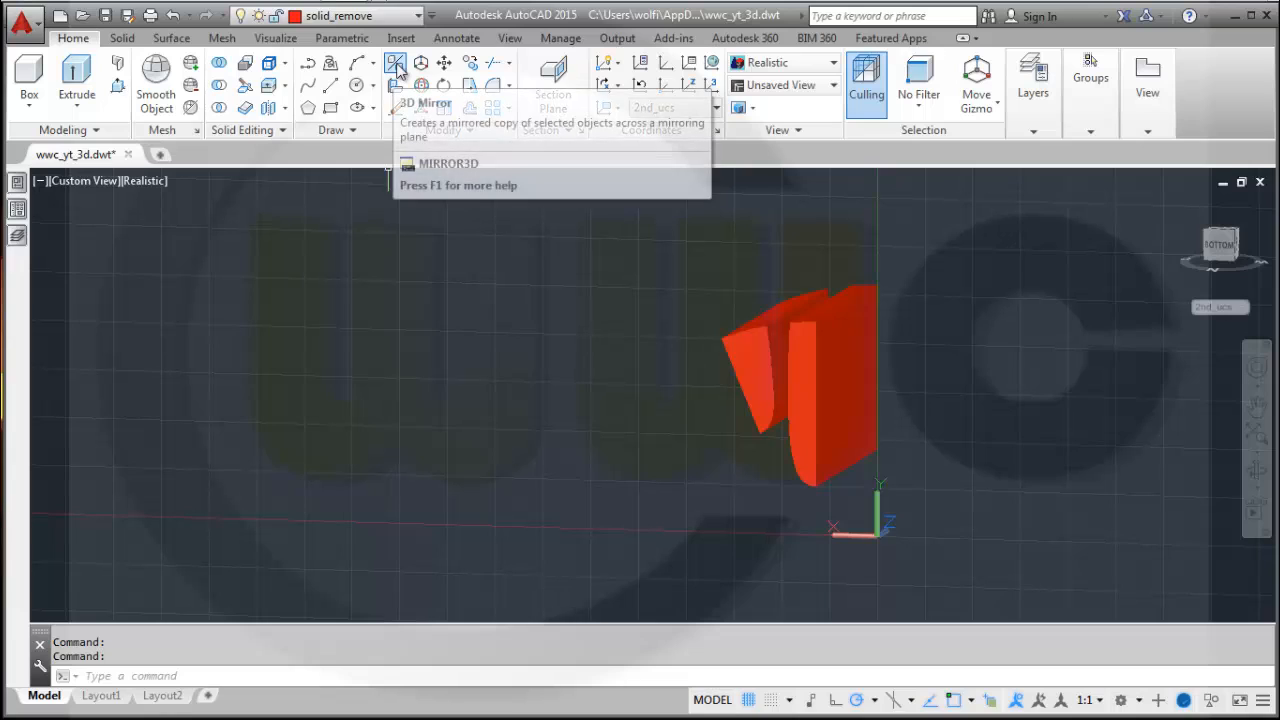
left_click(381, 106)
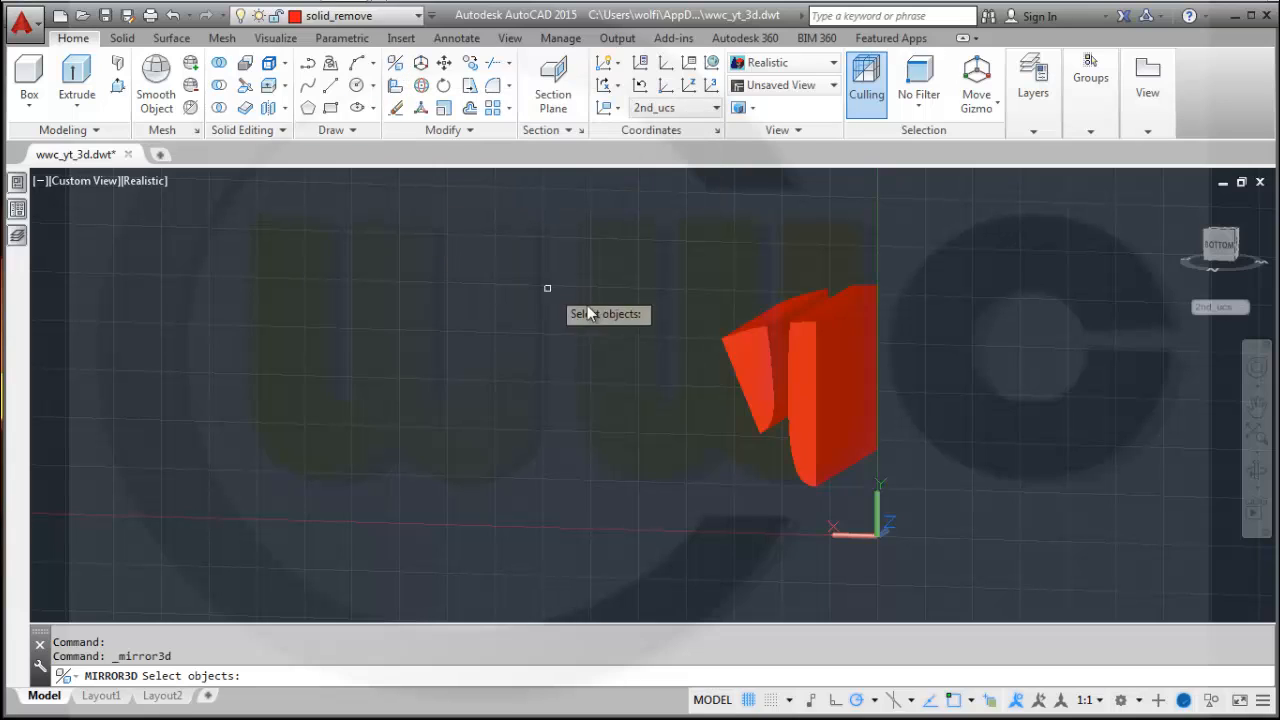
left_click(850, 413)
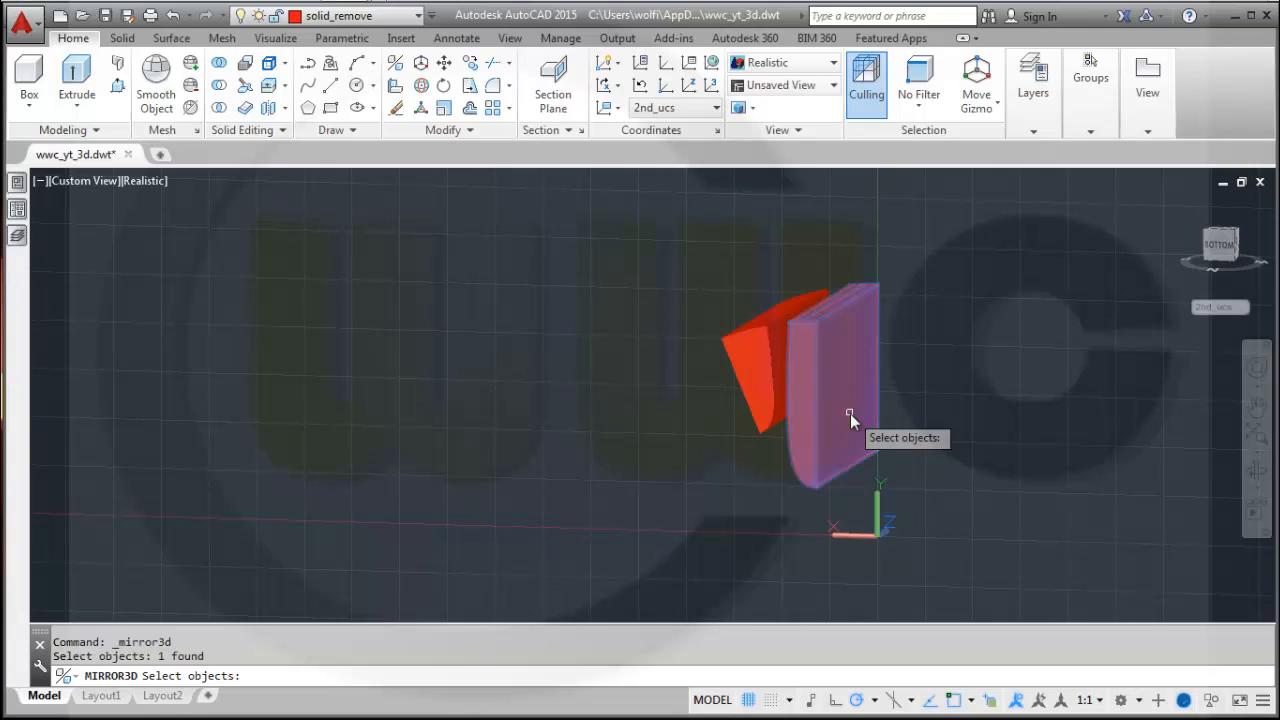
left_click(747, 362)
key("Return")
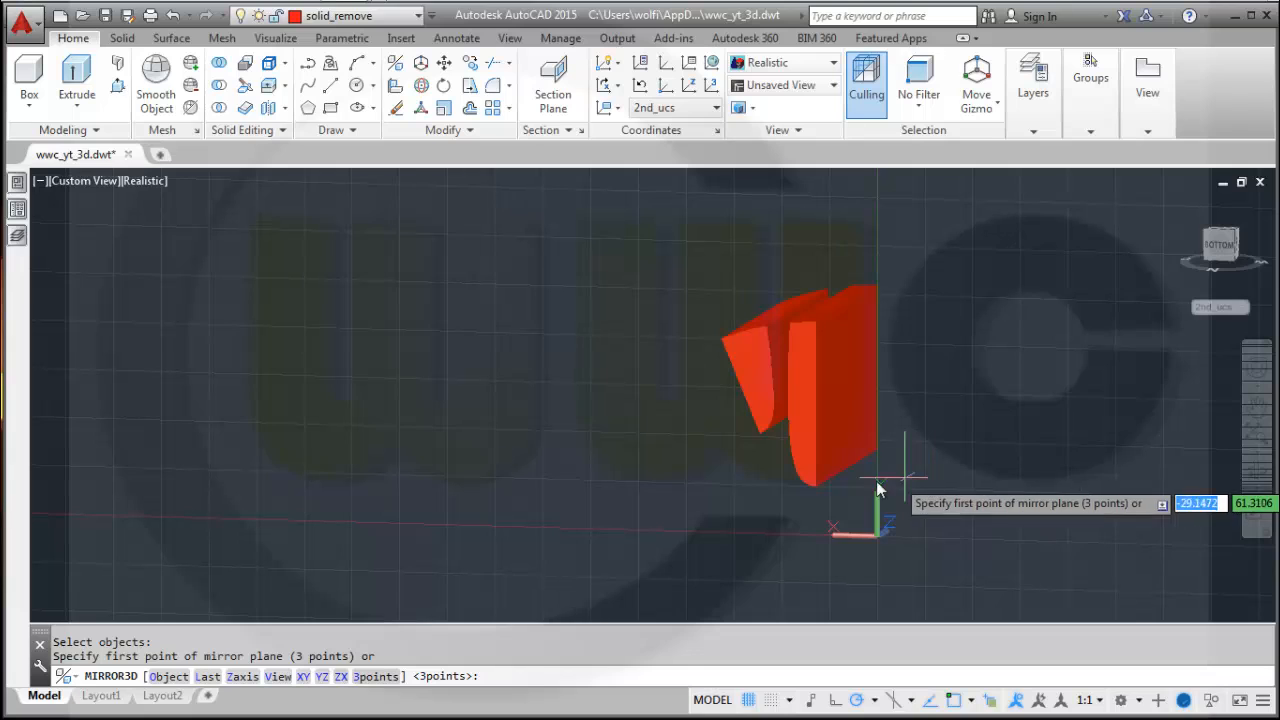
left_click(817, 488)
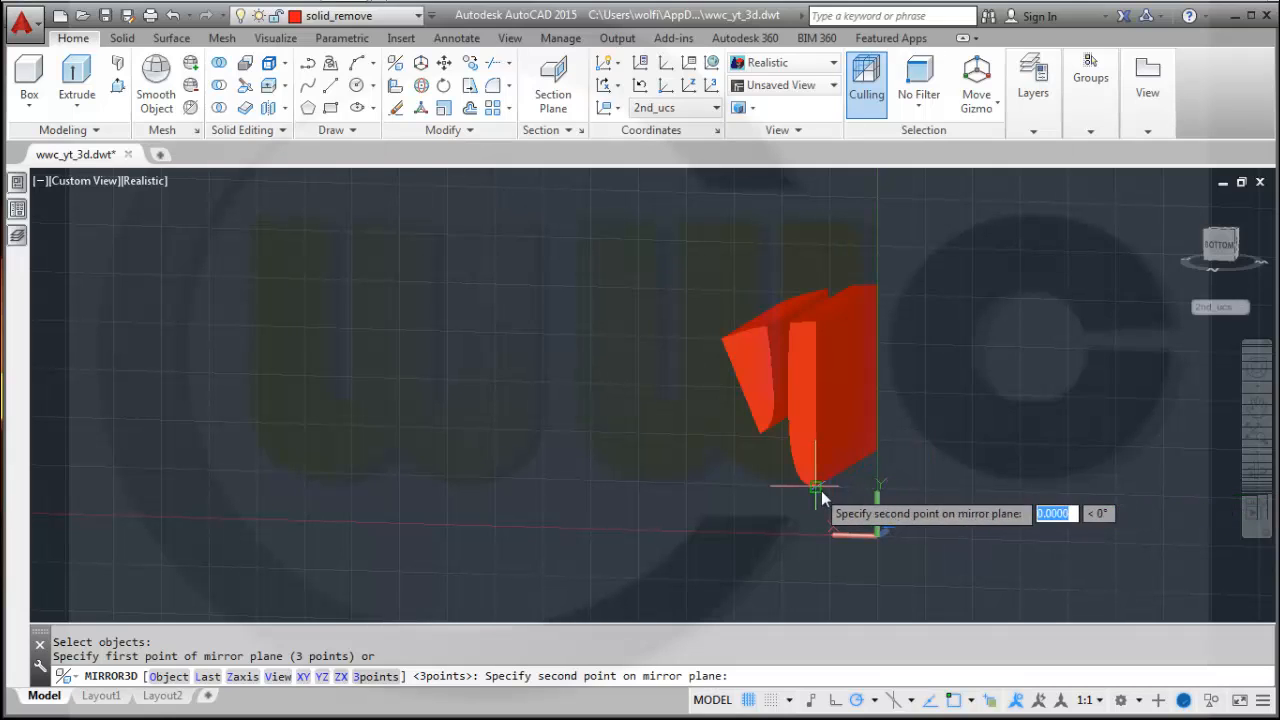
left_click(878, 455)
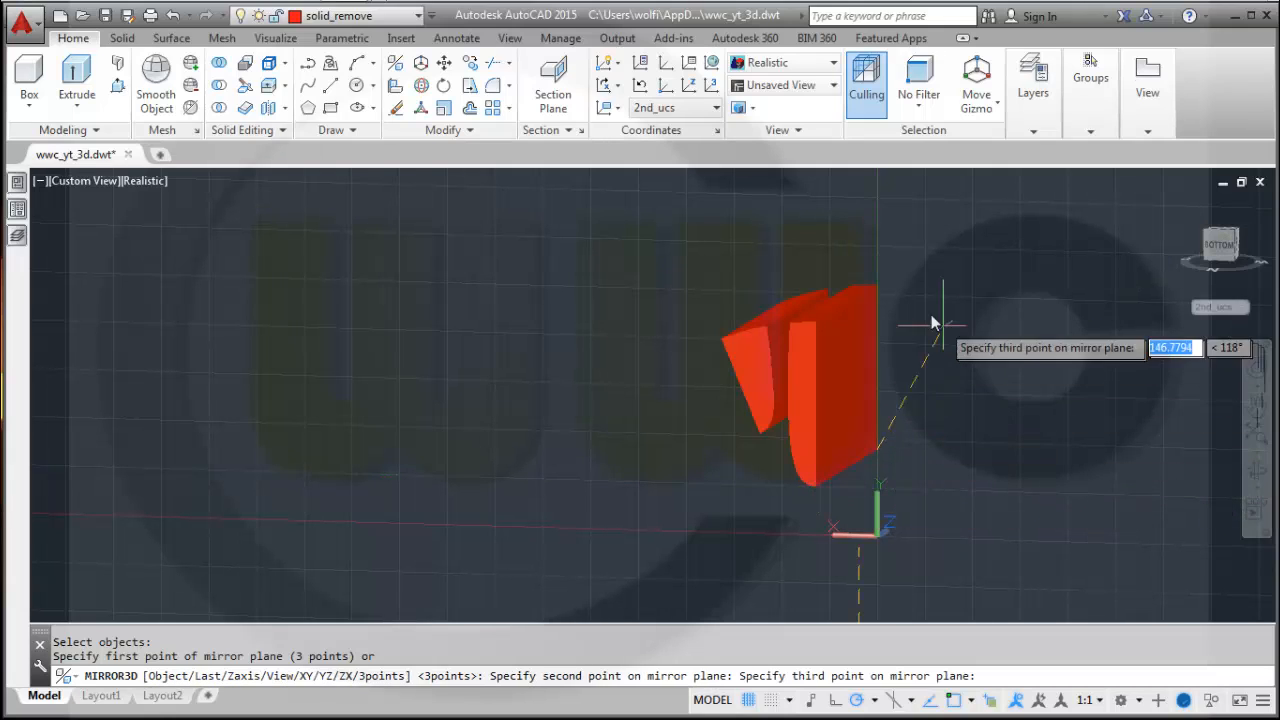
left_click(877, 289)
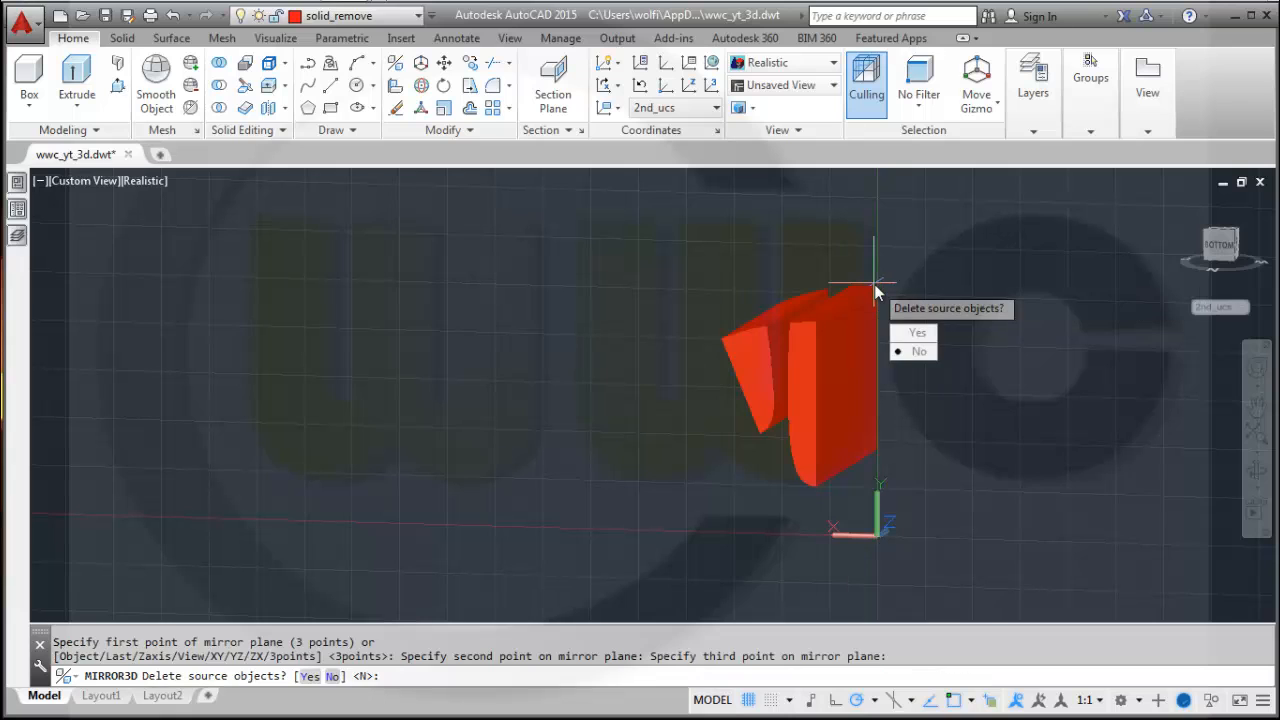
left_click(918, 351)
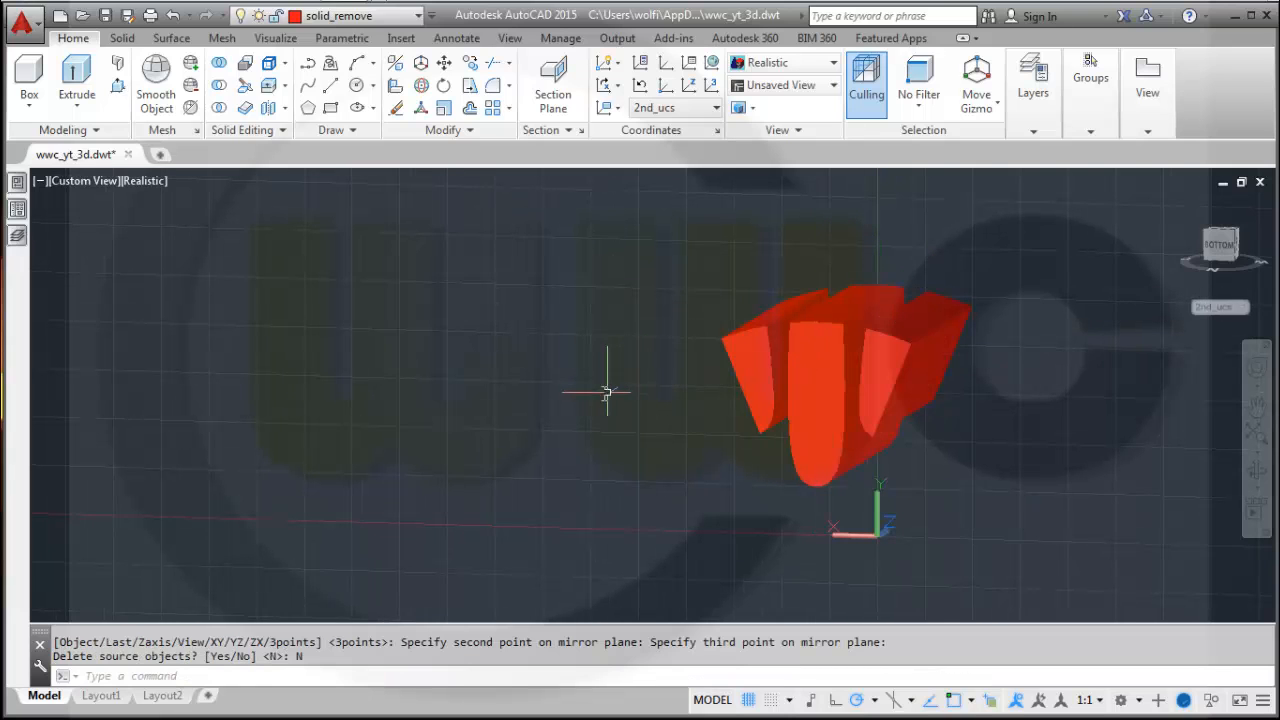
Create a polar array of the three spoke solids centred at 0,0.
mouse_move(603, 391)
middle_mouse_down("shift")
mouse_move(631, 377)
mouse_move(620, 383)
middle_mouse_up("shift")
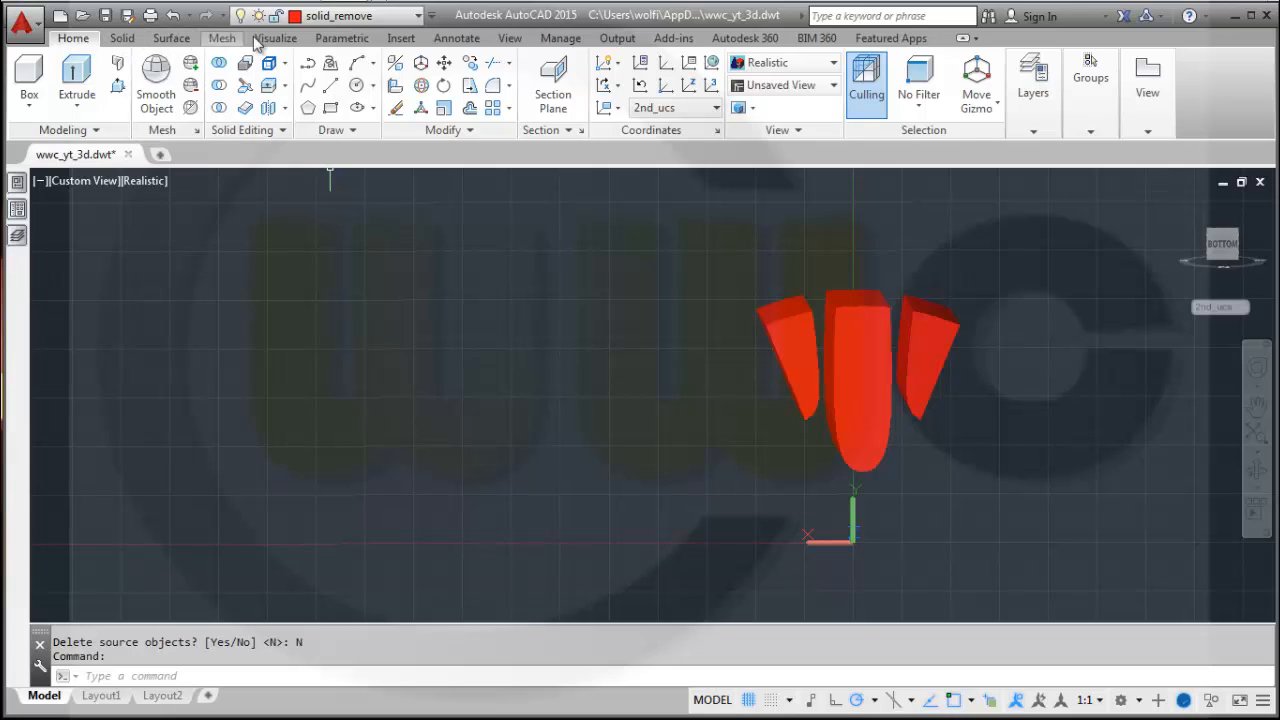
left_click(510, 109)
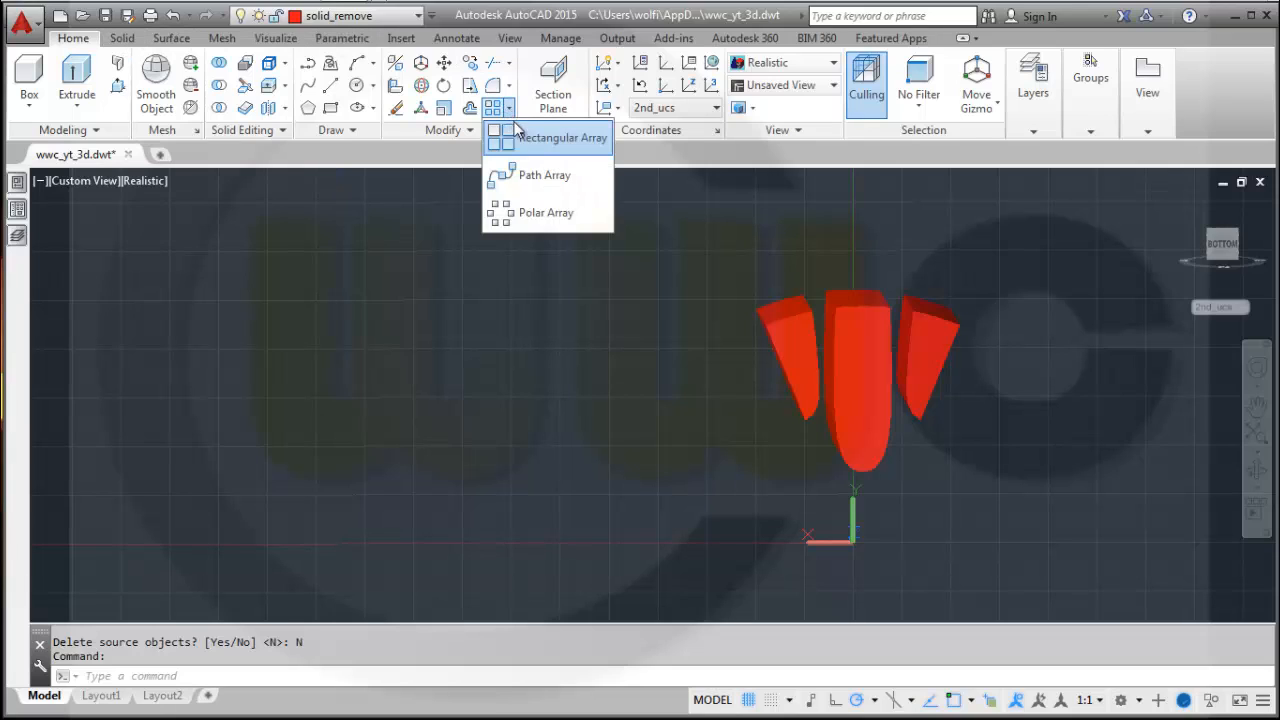
left_click(538, 212)
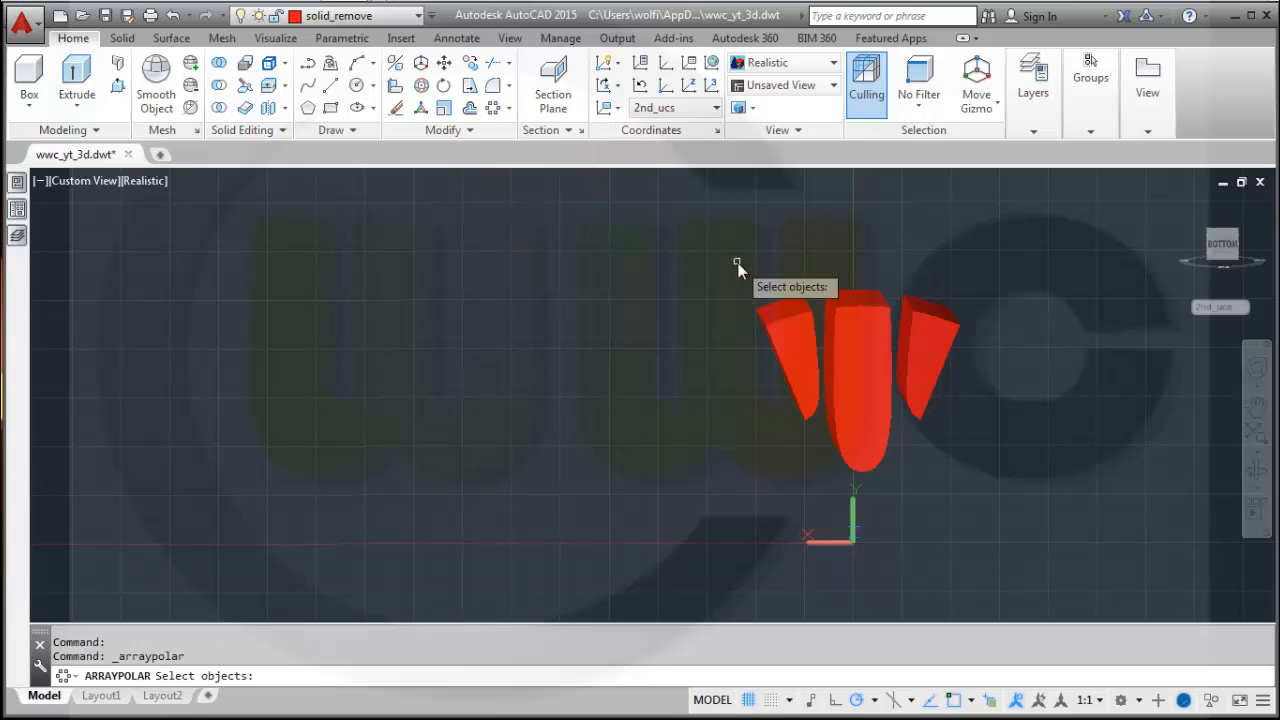
left_click(1062, 498)
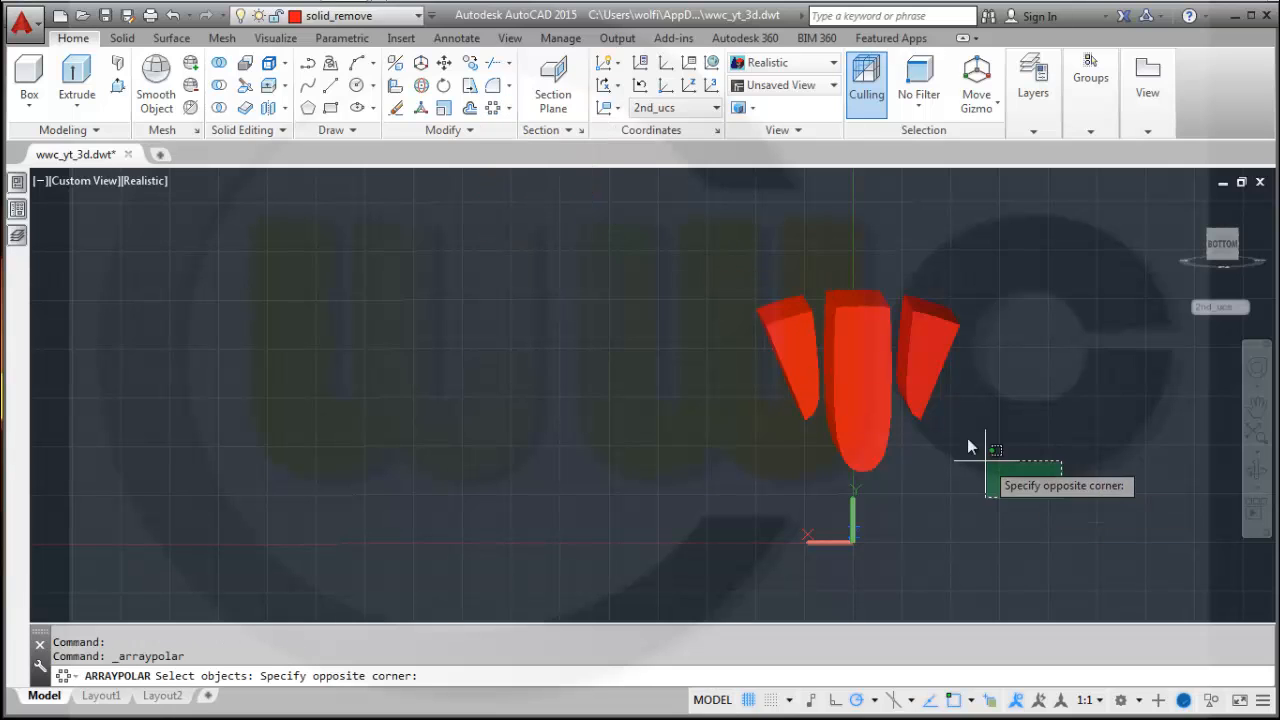
left_click(715, 263)
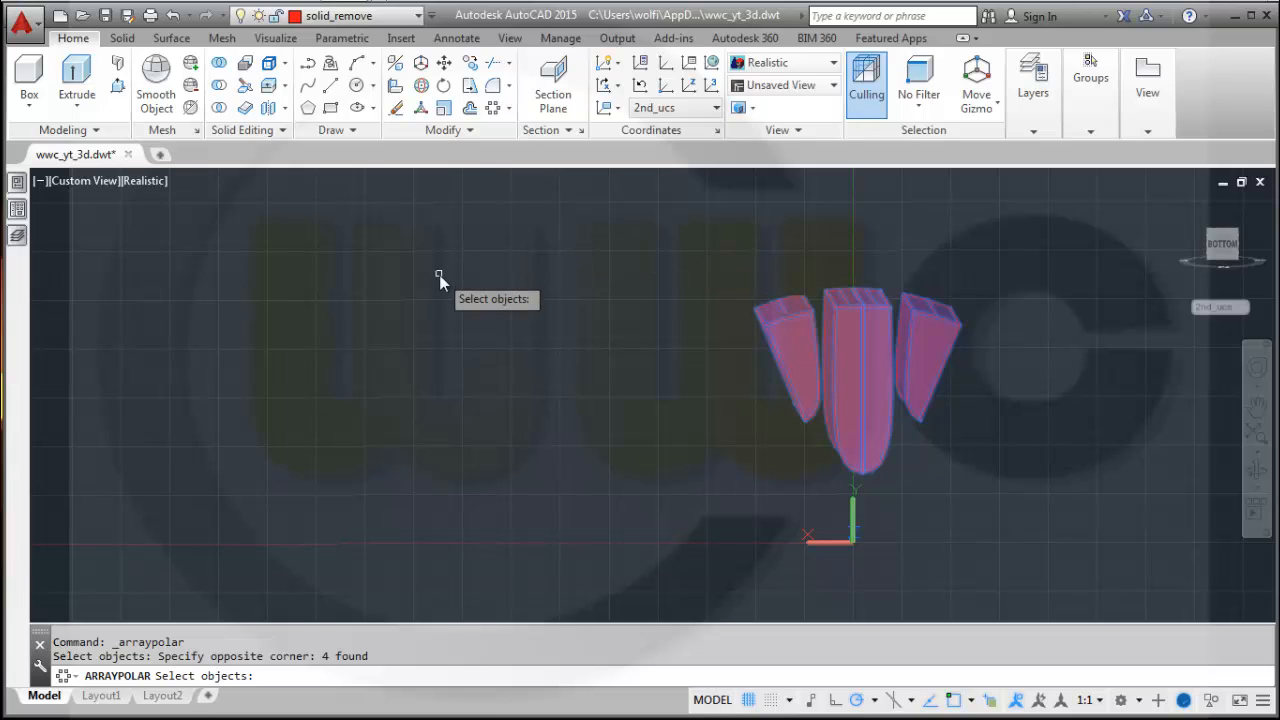
key("Return")
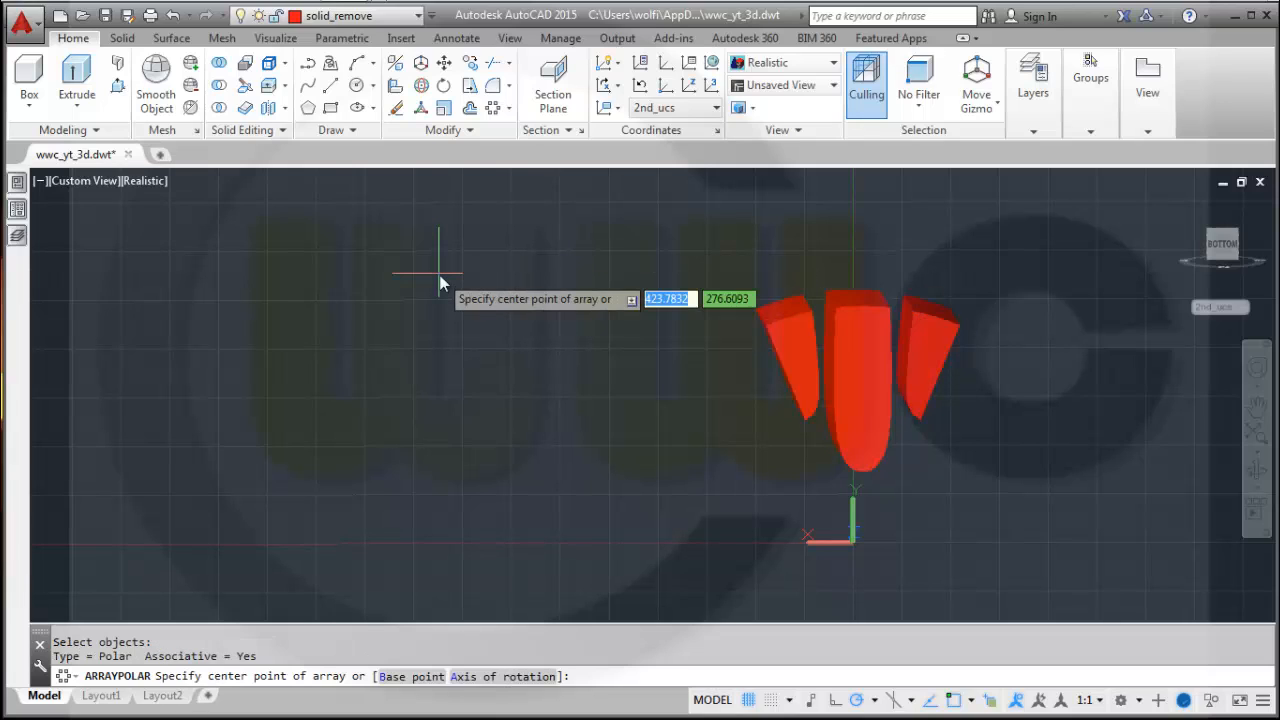
type("0")
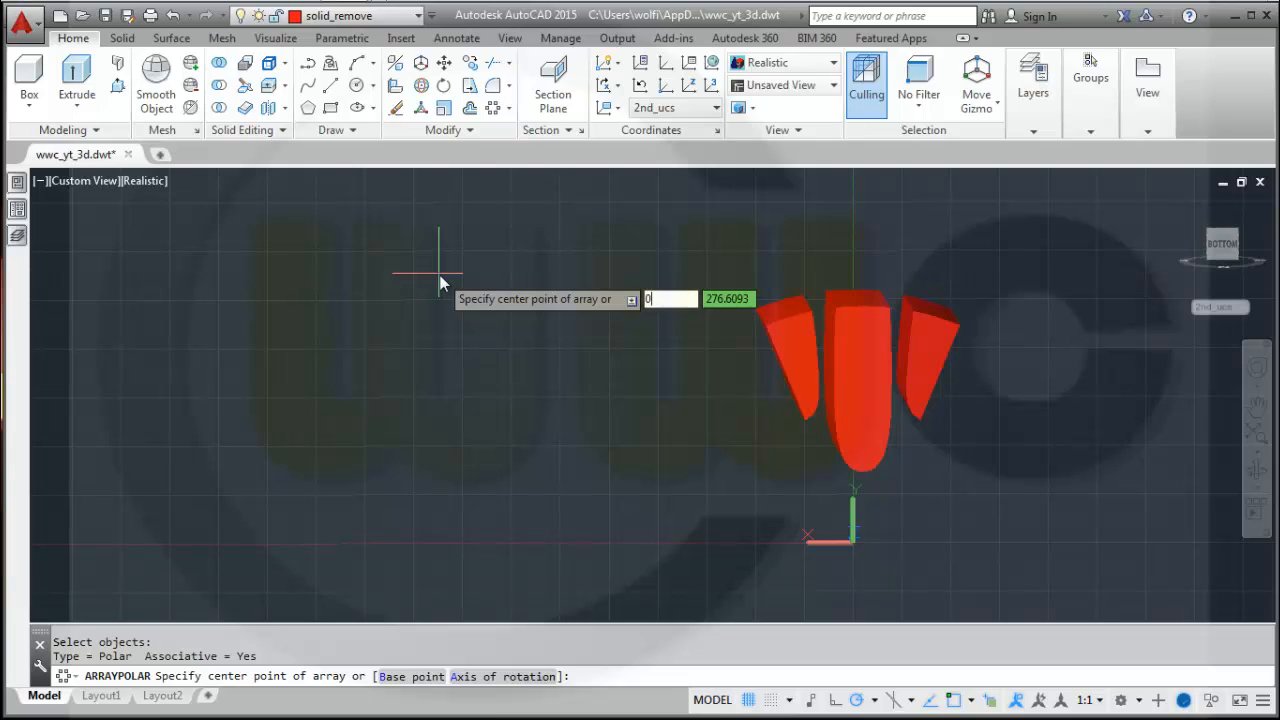
key("Tab")
type("0")
key("Return")
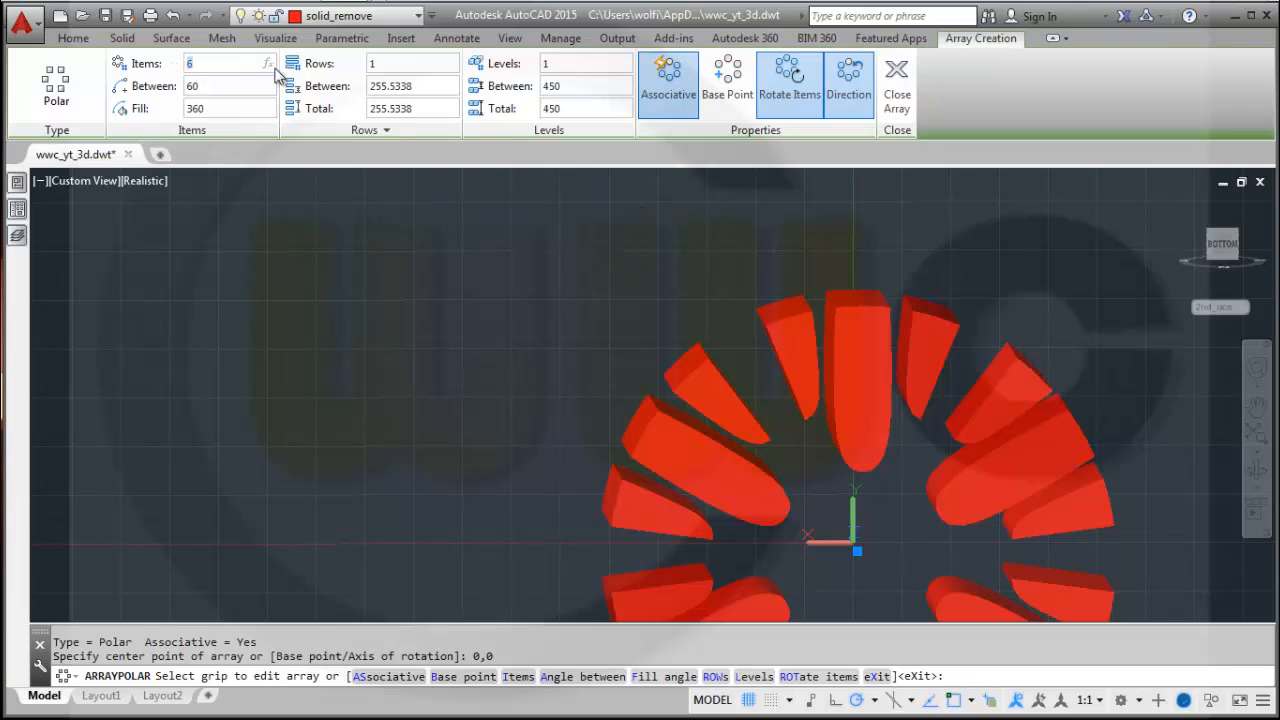
Set the polar array to 8 items, turn off associativity, and close the array.
key("Return")
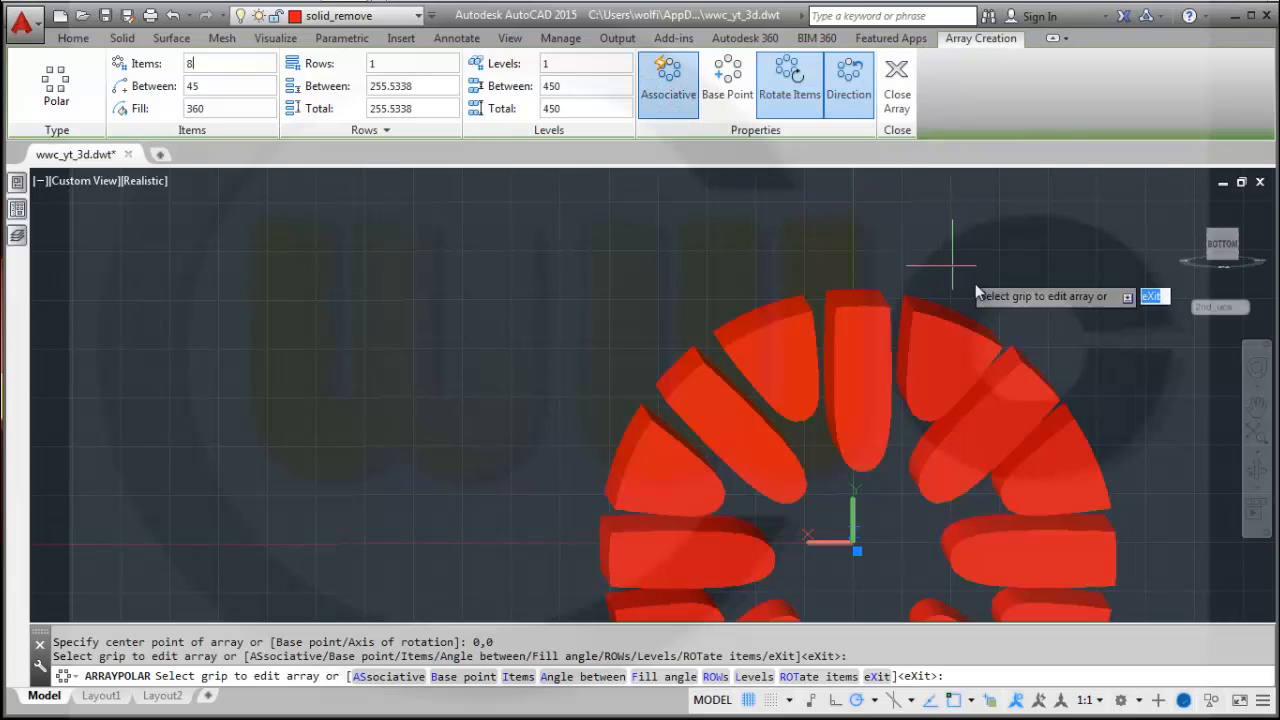
left_click(668, 84)
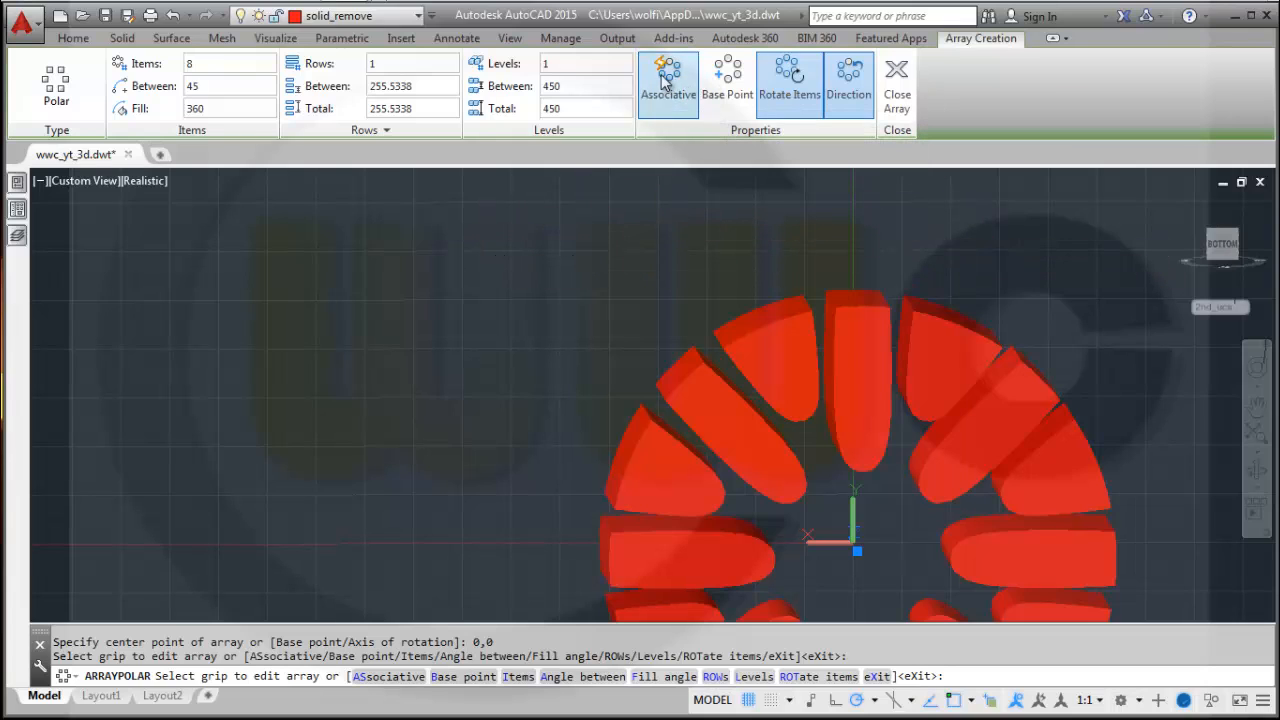
left_click(897, 82)
Union all the arrayed spoke solids into a single solid.
scroll(972, 270, "up", 2)
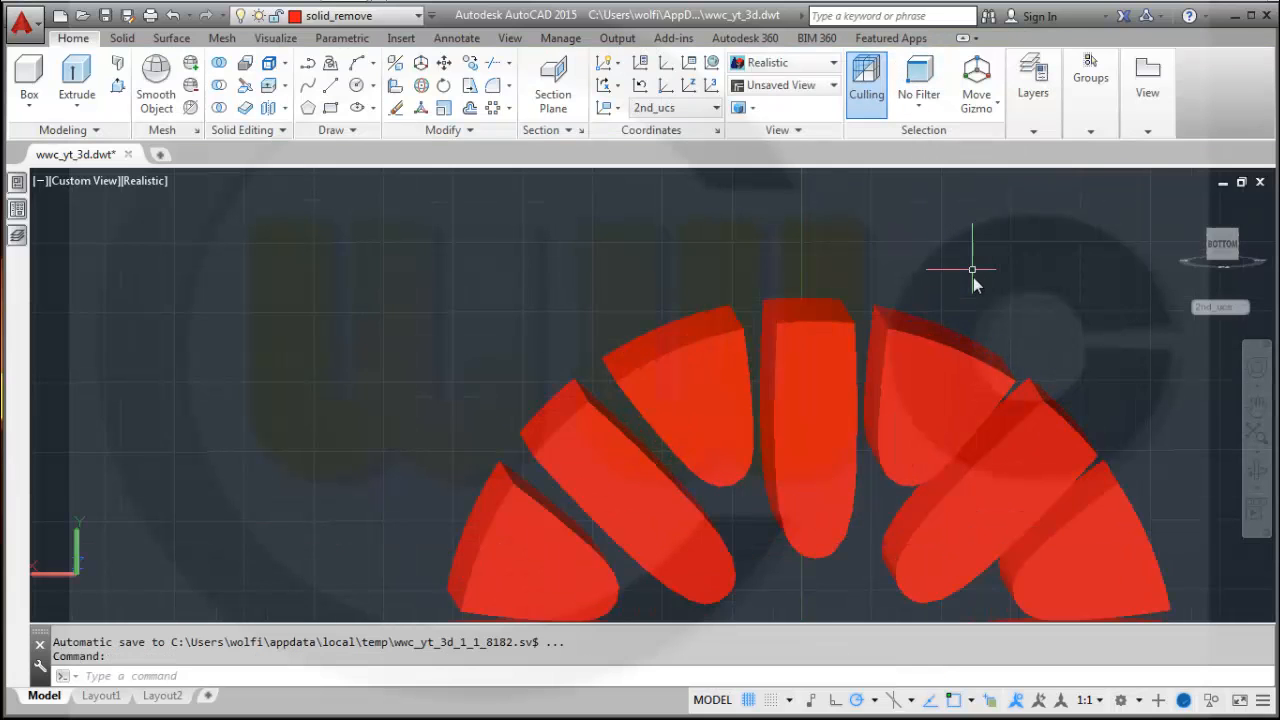
scroll(973, 277, "down", 3)
middle_click_drag(1129, 485, 982, 465)
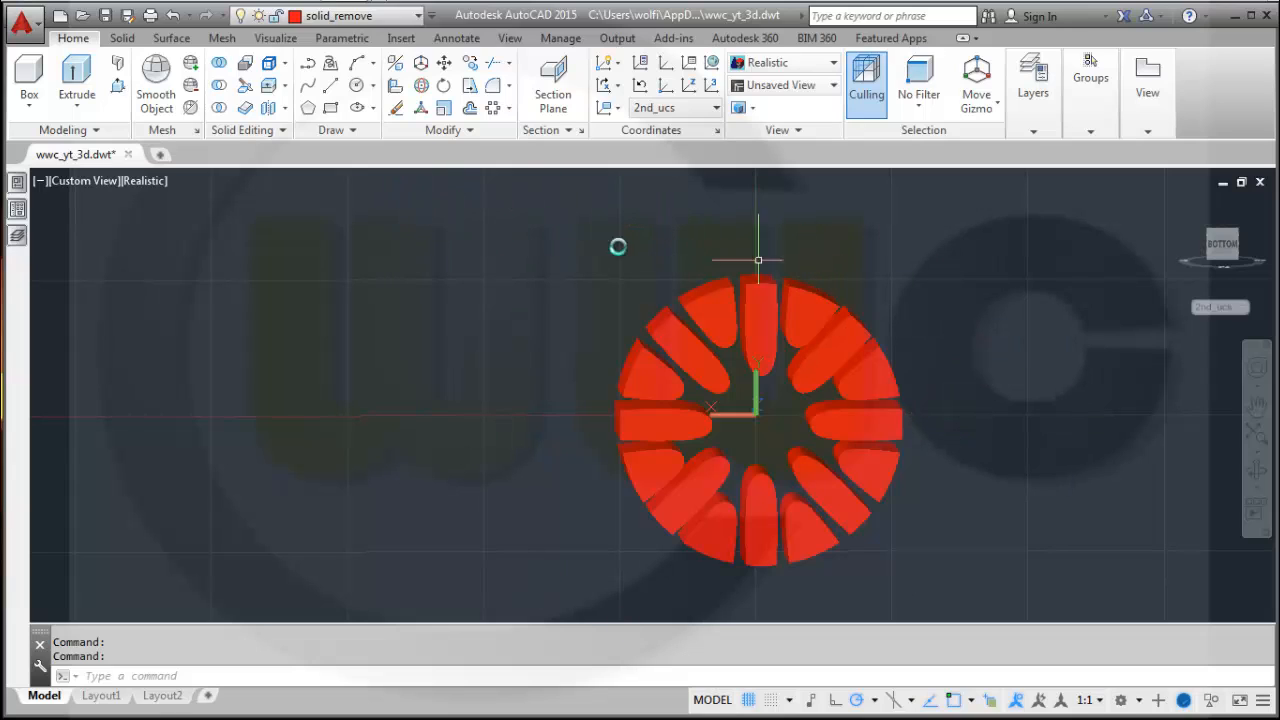
left_click(219, 64)
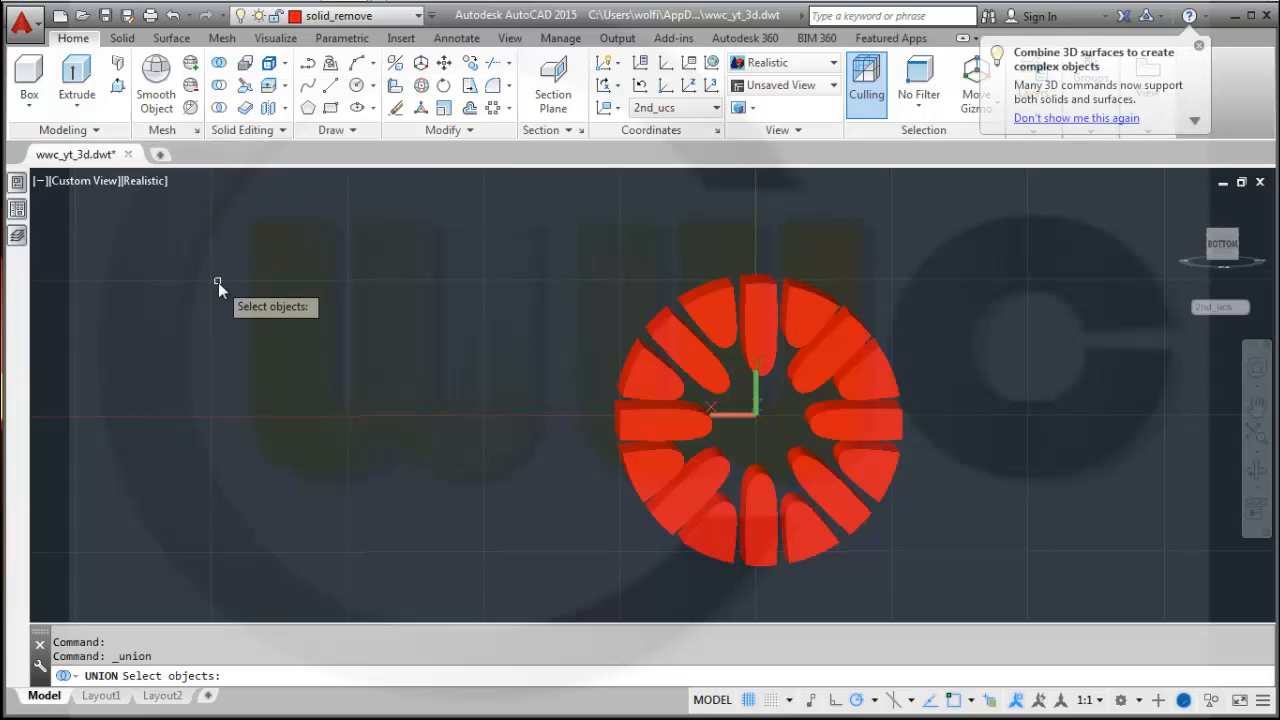
left_click(982, 588)
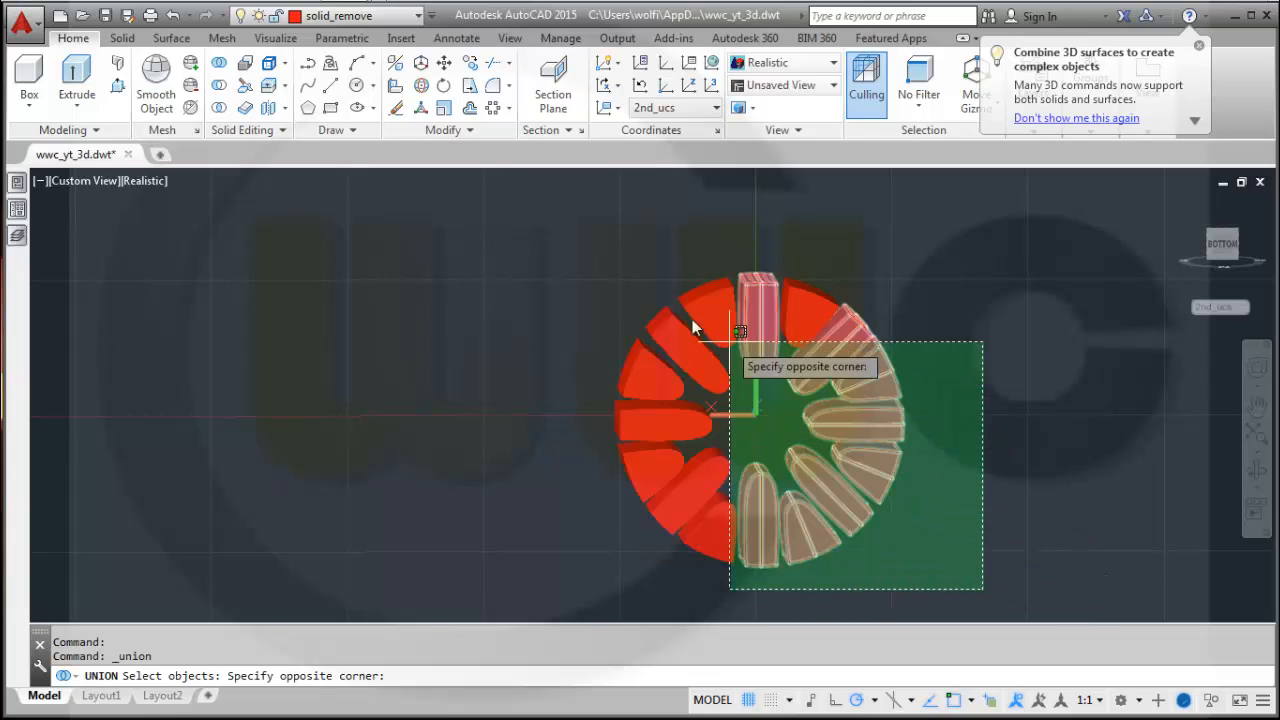
left_click(577, 247)
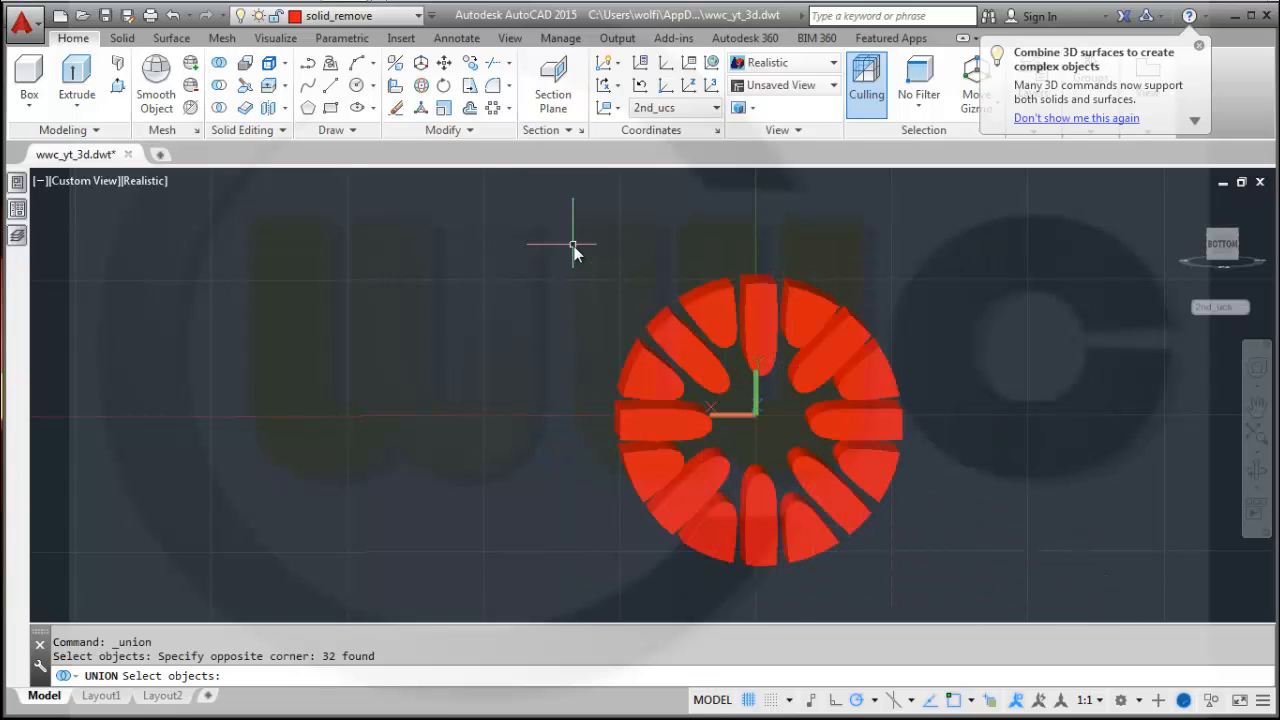
key("Return")
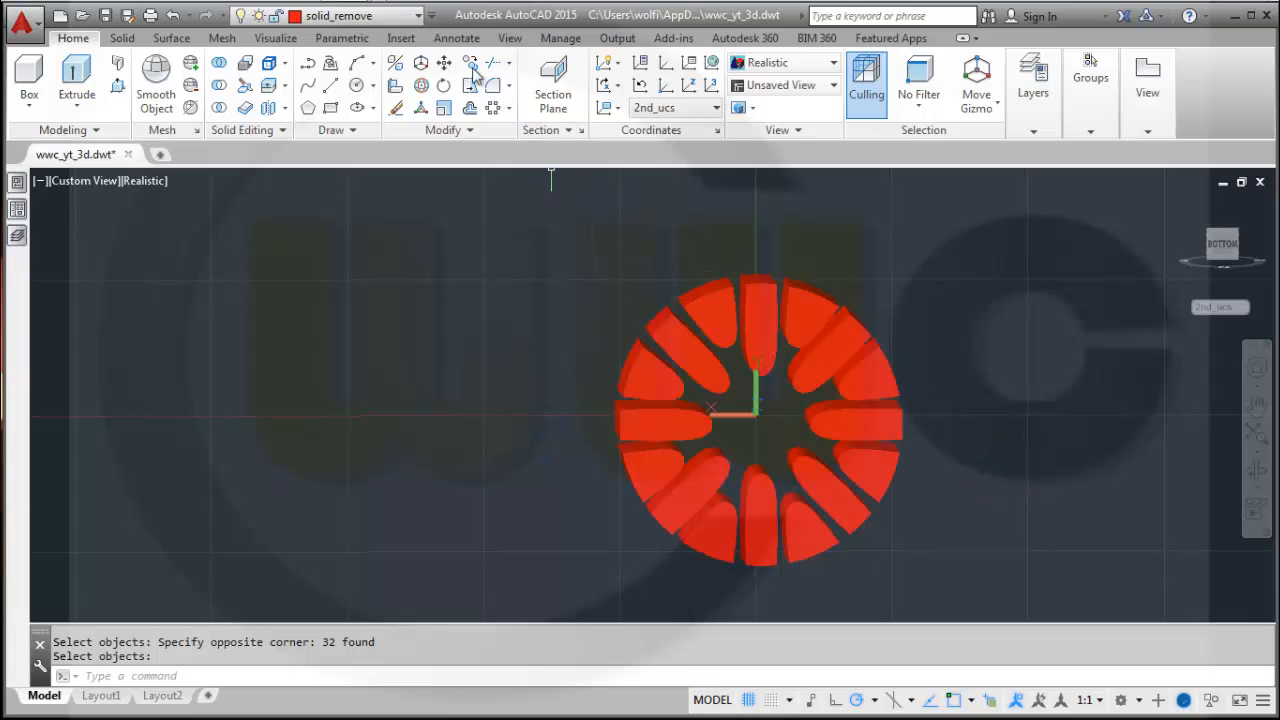
Turn on the solid layer and make it the current layer.
left_click(420, 20)
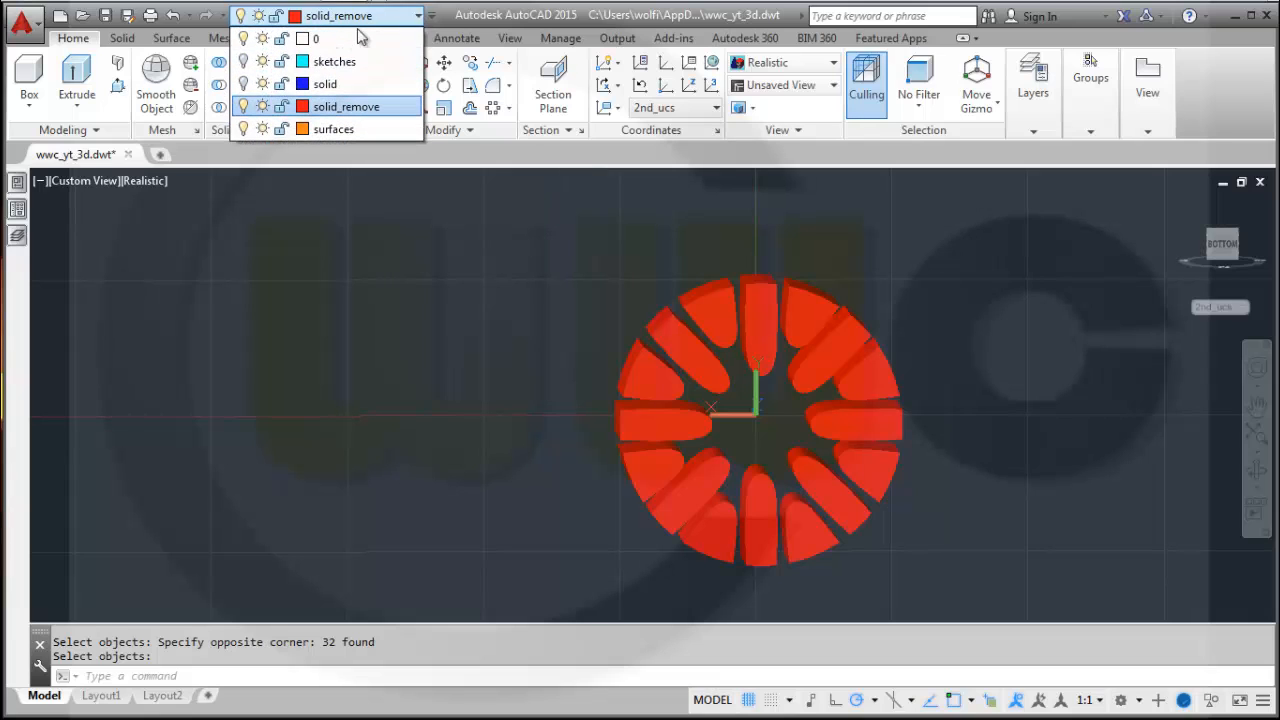
left_click(243, 84)
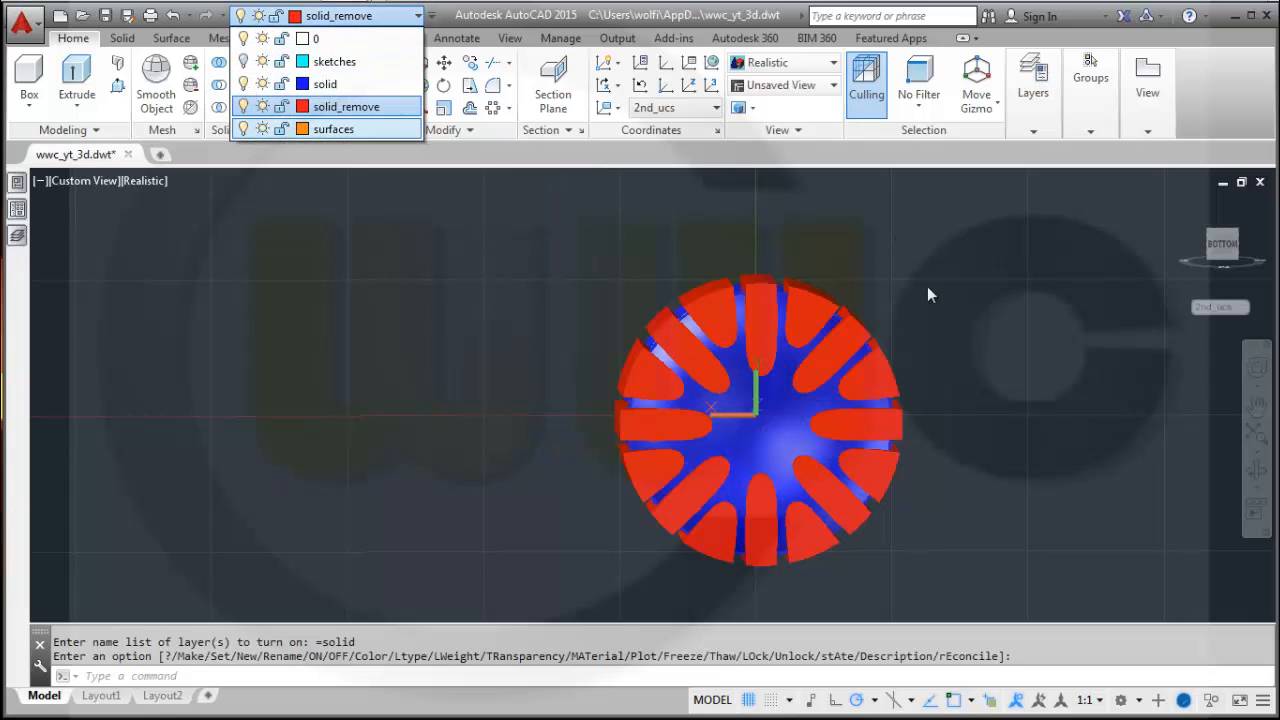
left_click(952, 508)
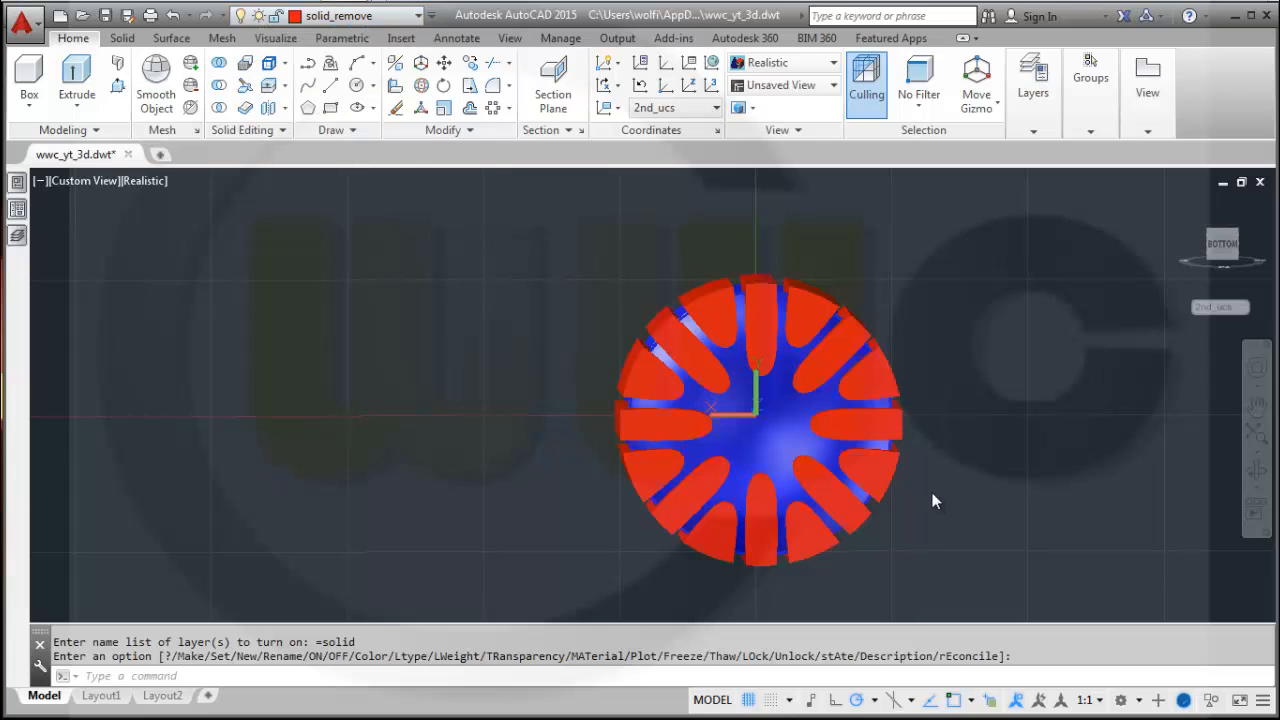
middle_click_drag(994, 500, 918, 482)
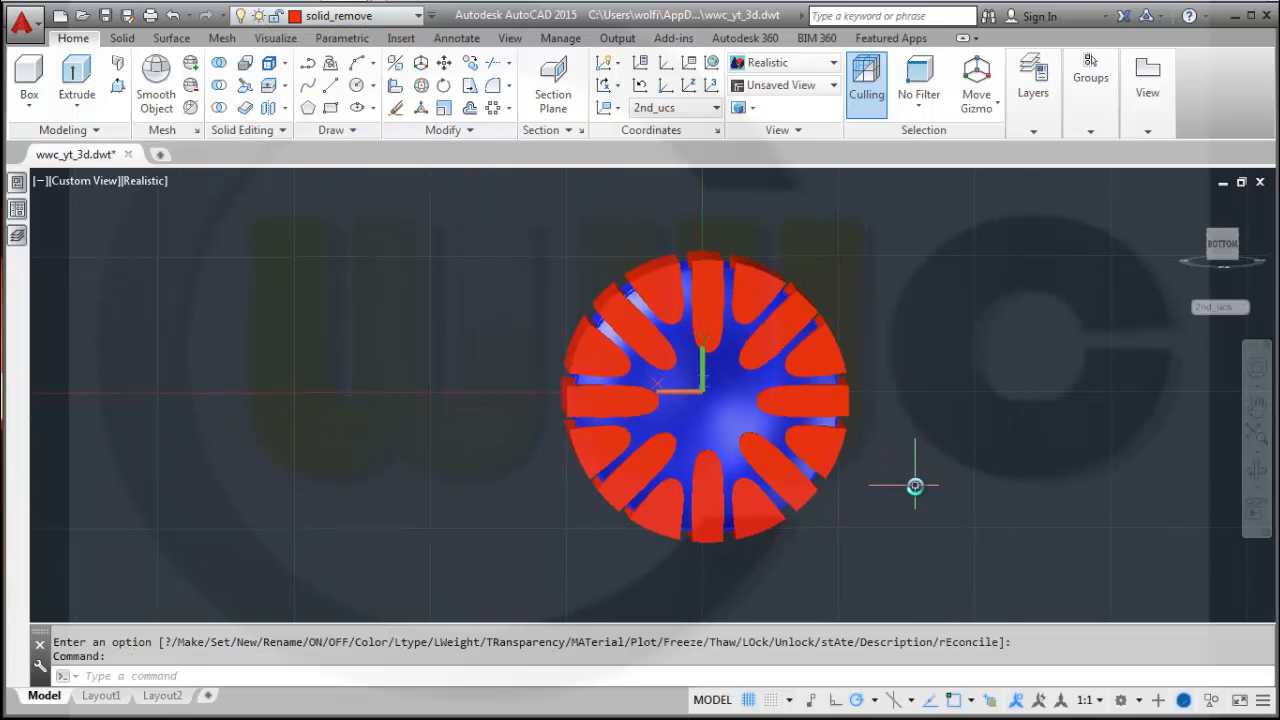
mouse_move(464, 458)
middle_mouse_down("shift")
mouse_move(523, 477)
mouse_move(529, 506)
mouse_move(494, 466)
mouse_move(480, 471)
mouse_move(506, 497)
mouse_move(480, 440)
middle_mouse_up("shift")
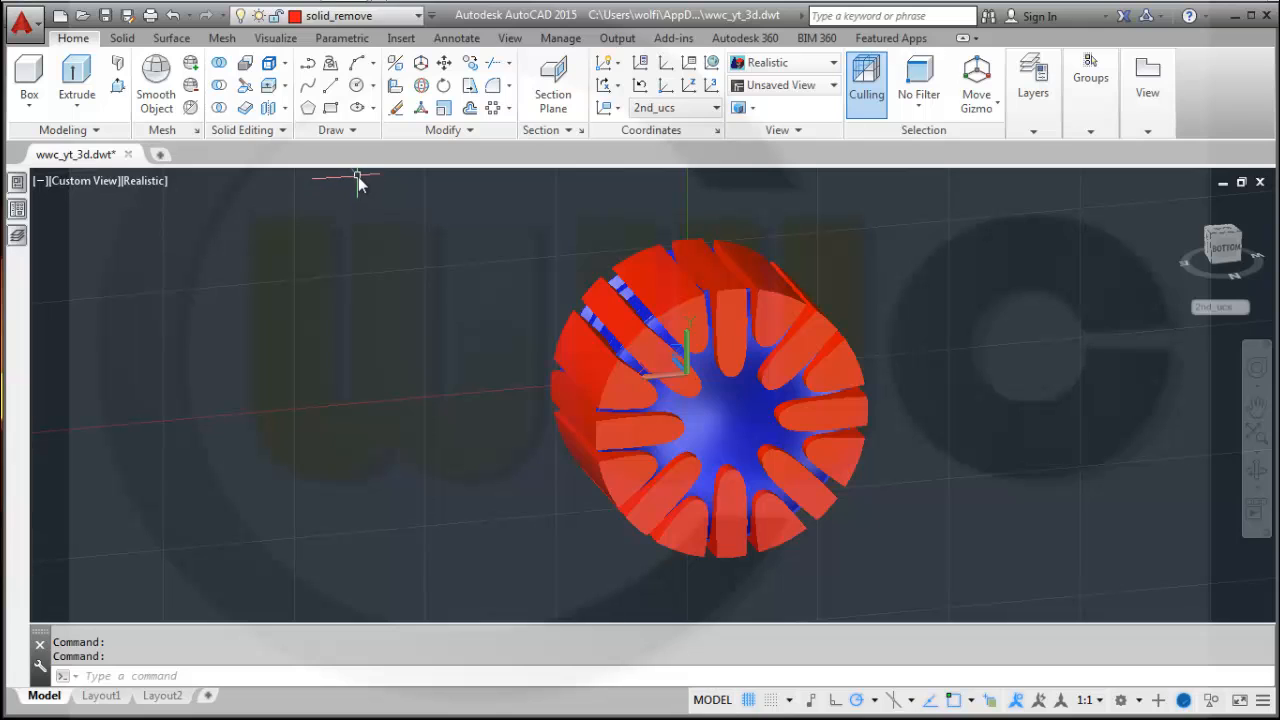
left_click(421, 20)
left_click(330, 84)
Subtract the unioned spoke solids from the rim solid.
left_click(220, 86)
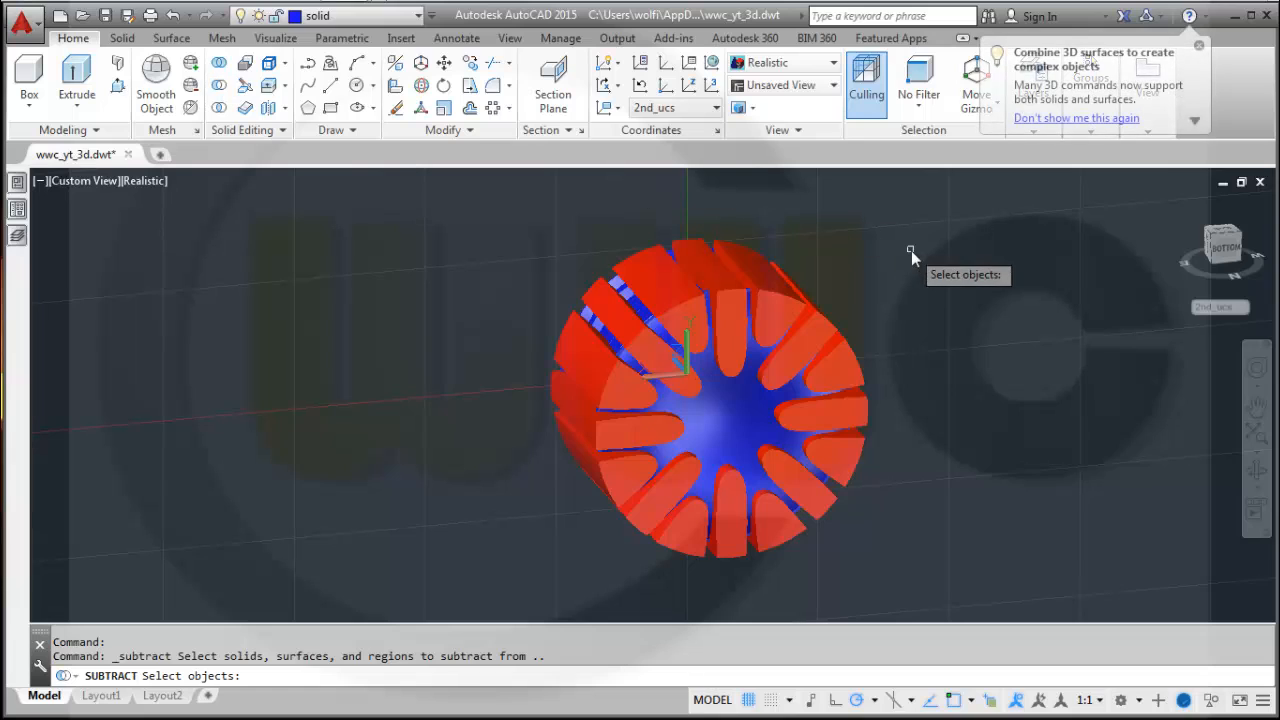
left_click(744, 419)
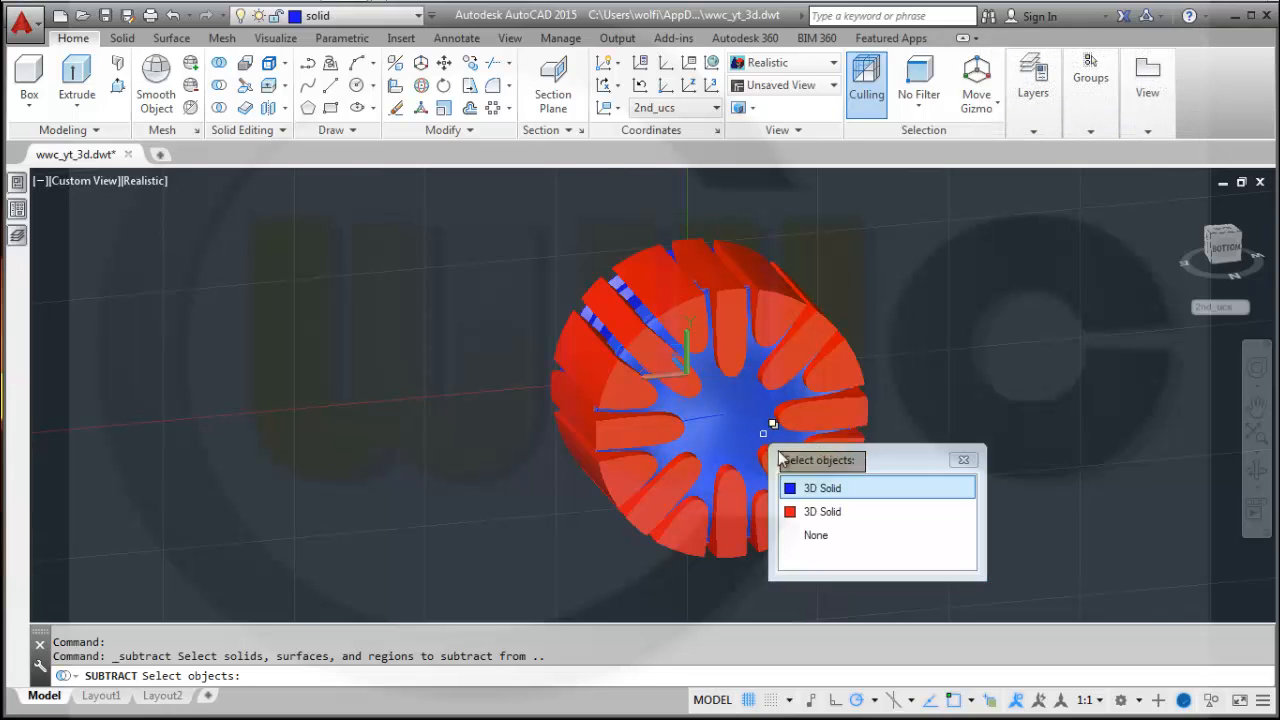
left_click(826, 490)
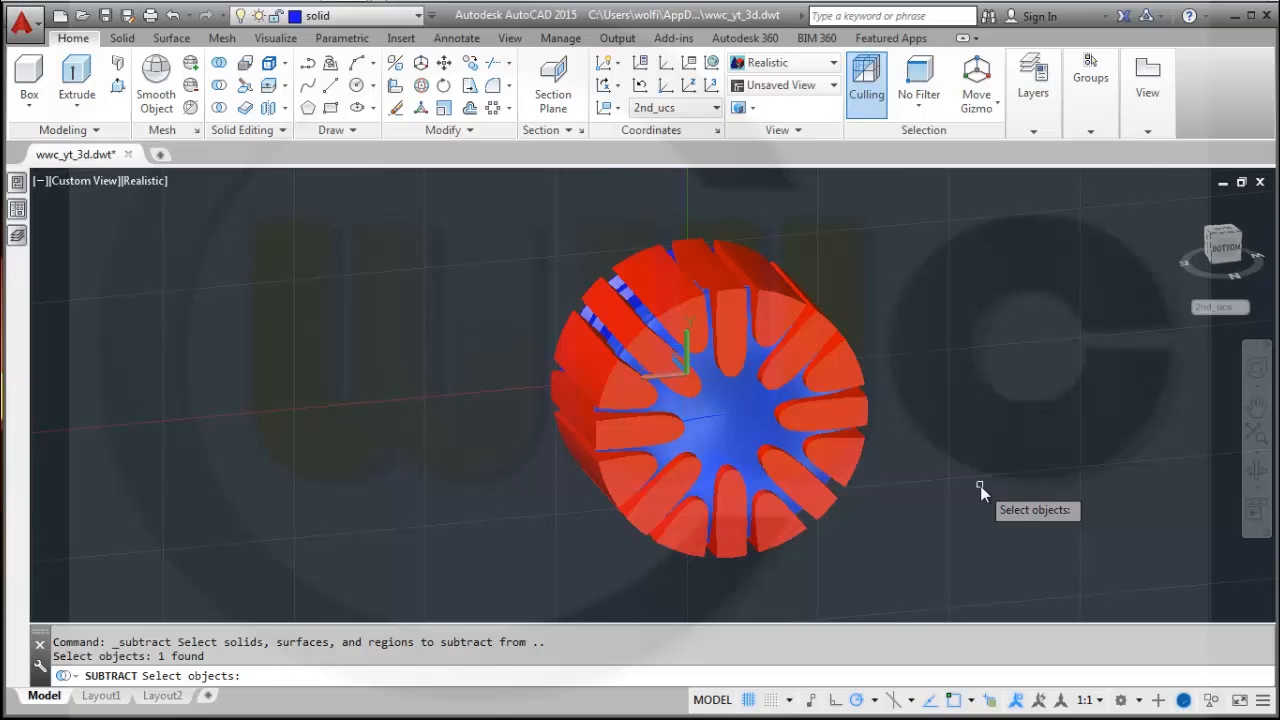
key("Return")
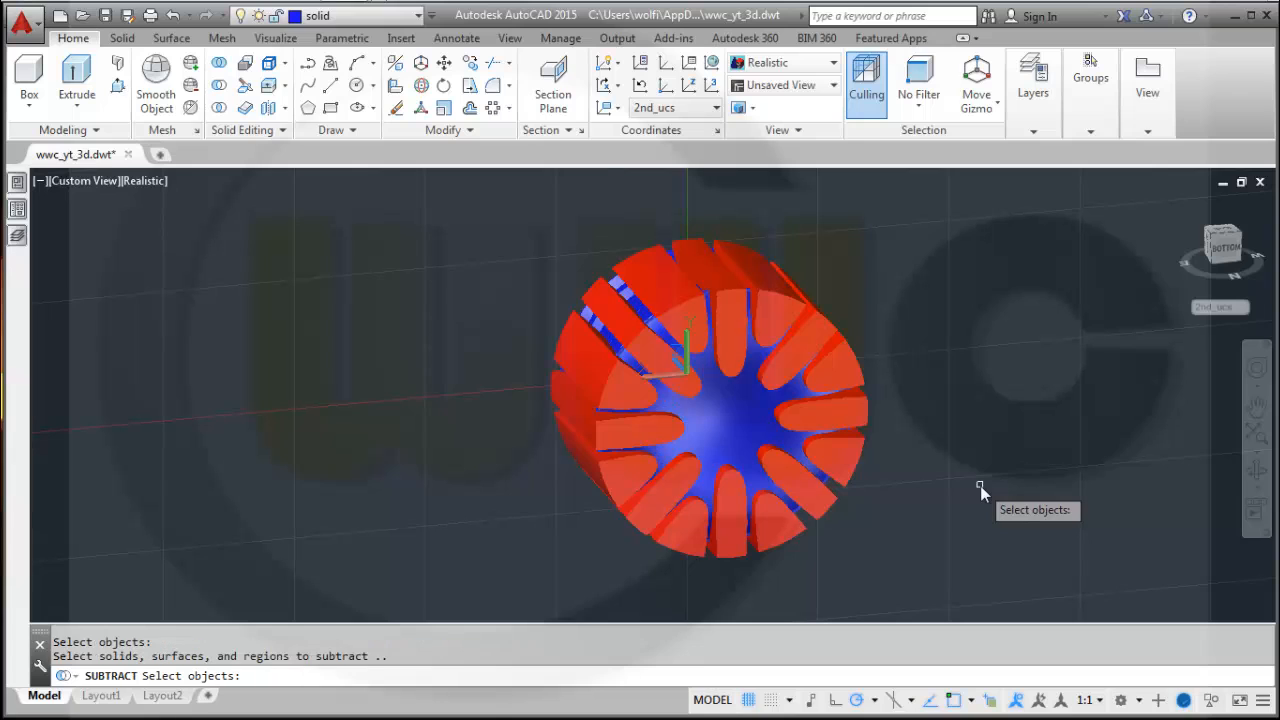
left_click(847, 372)
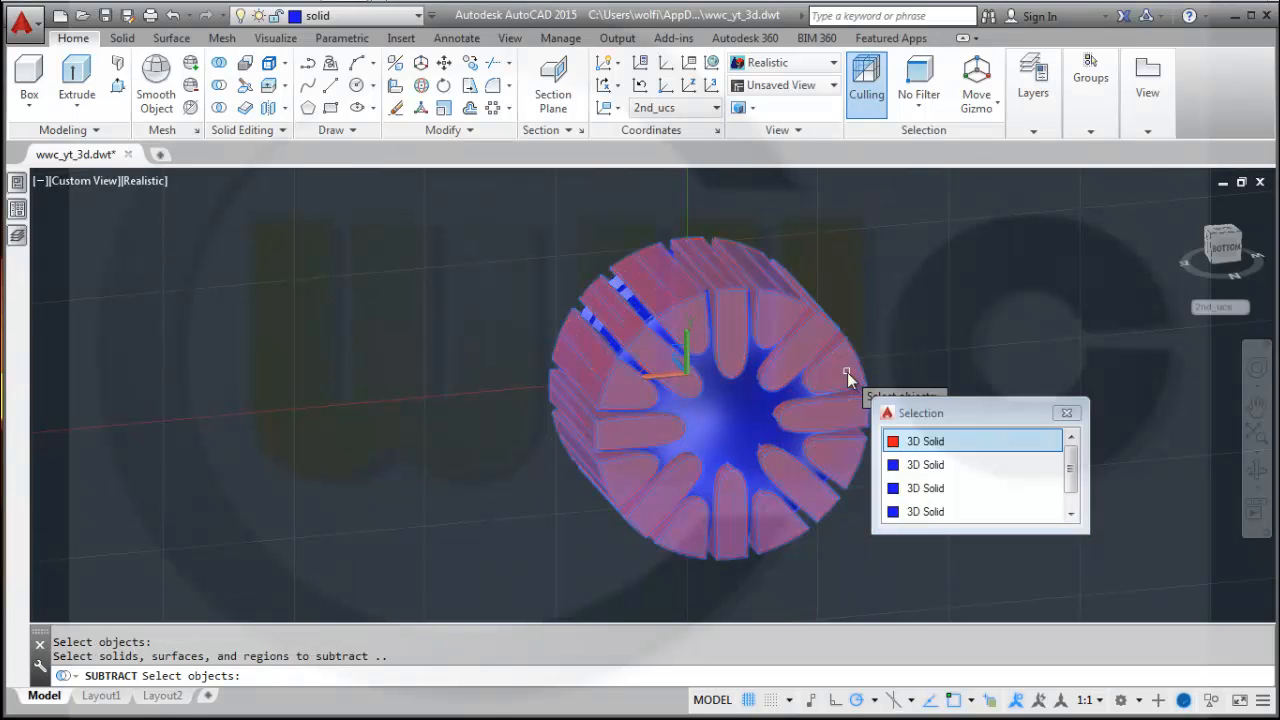
left_click(921, 443)
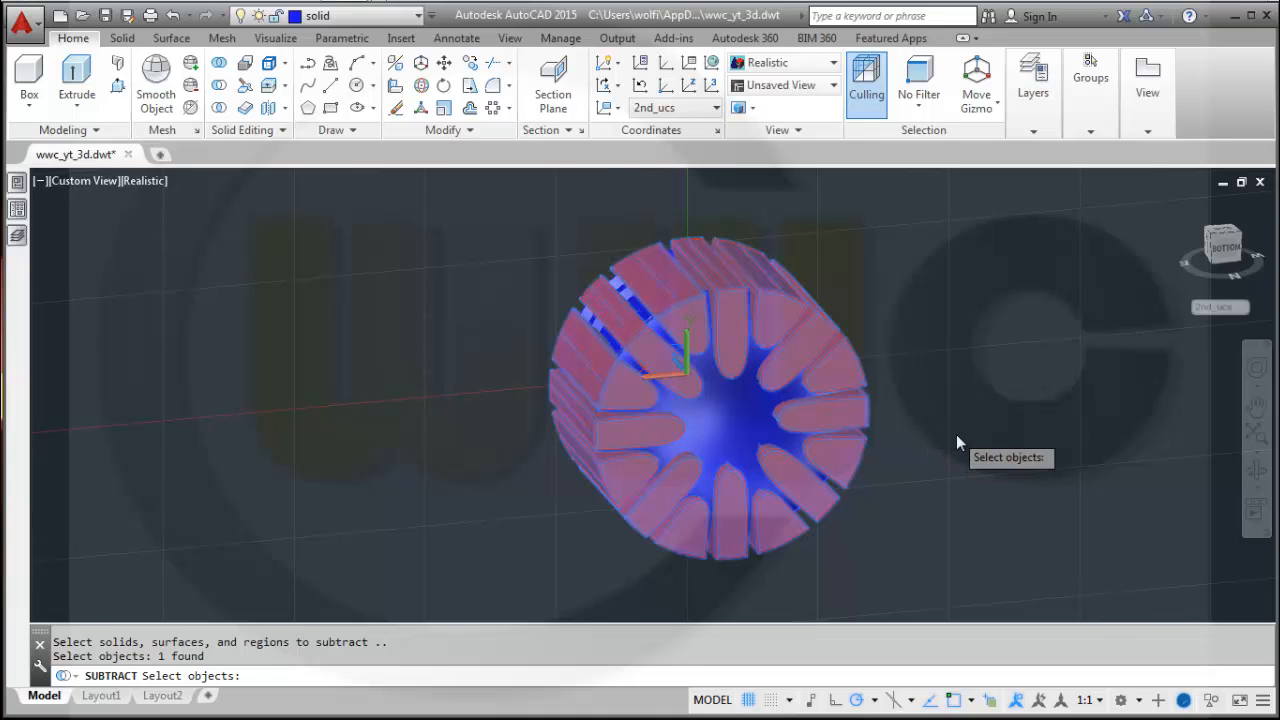
key("Return")
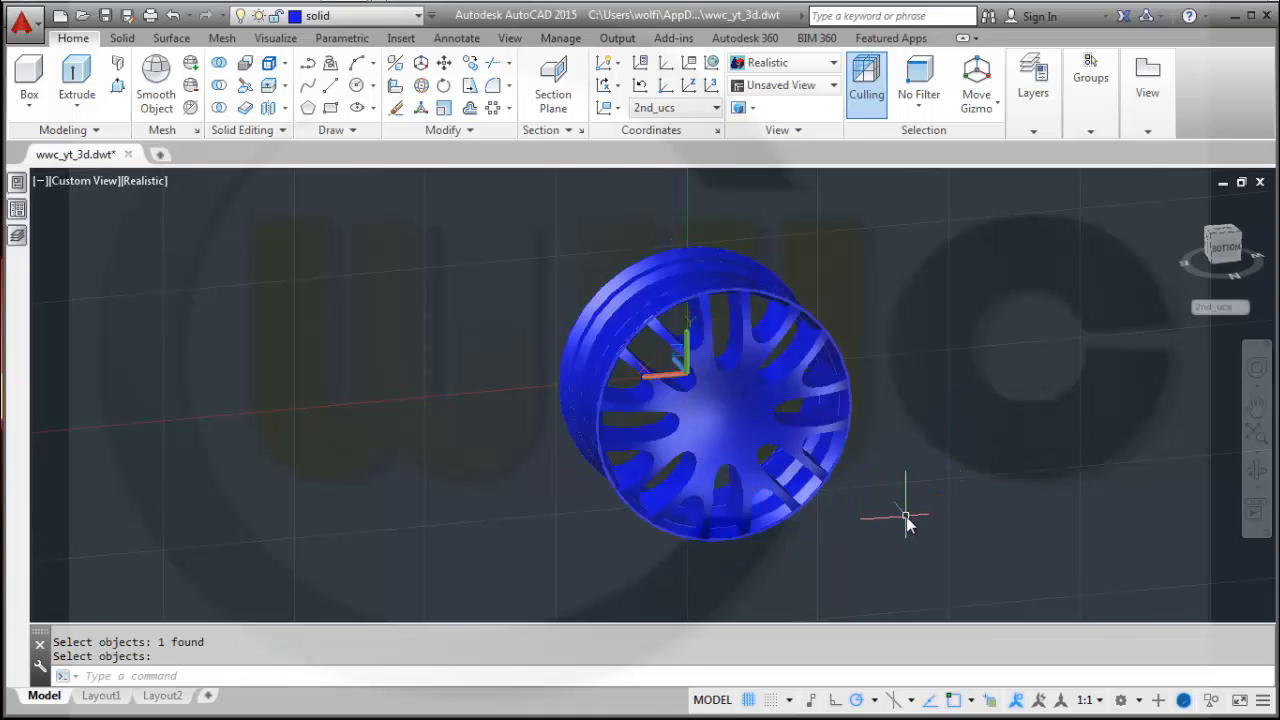
Undo the last edge fillet operation.
middle_click_drag(906, 516, 933, 496, "shift")
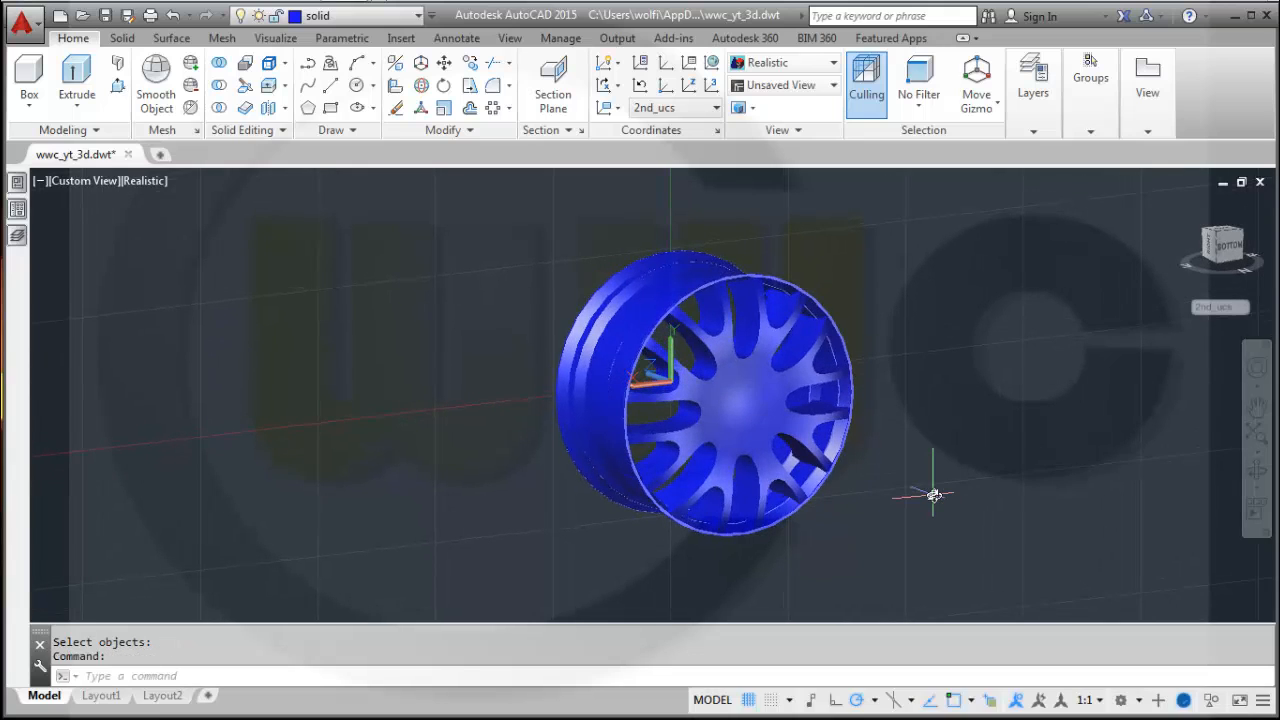
key("ctrl+z")
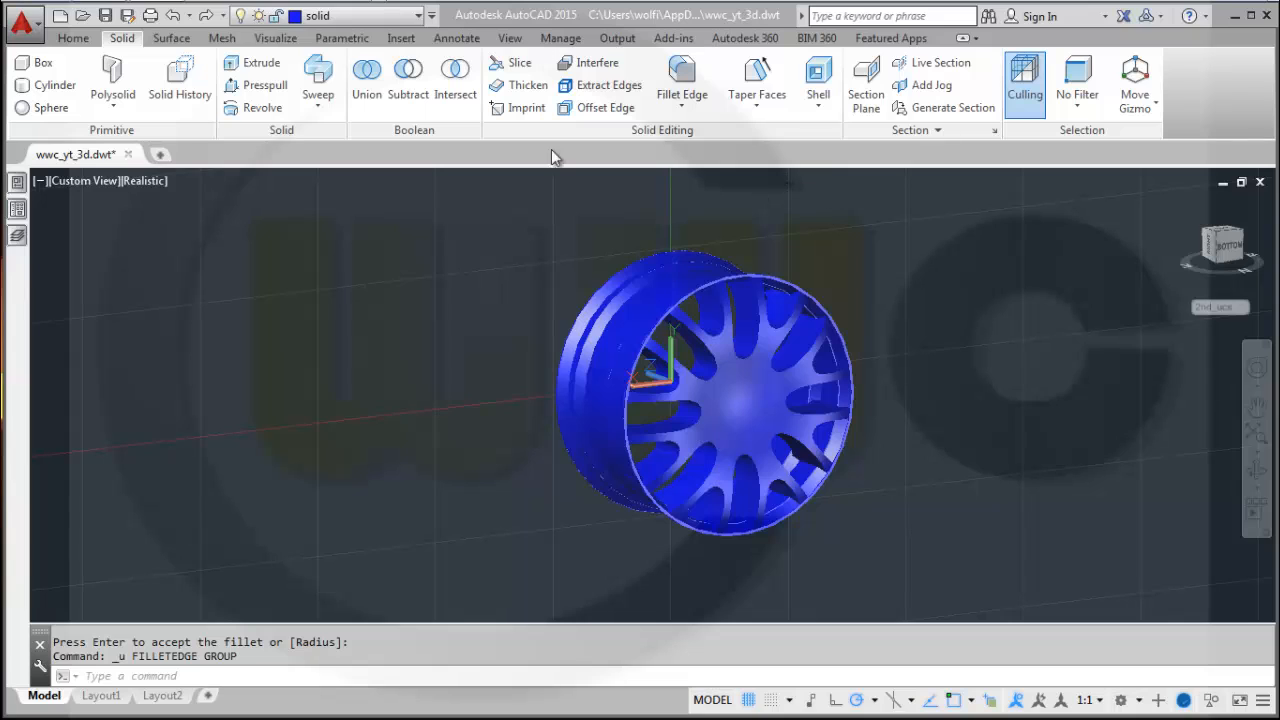
Start the Fillet Edge command and set the fillet radius to 4.
left_click(95, 38)
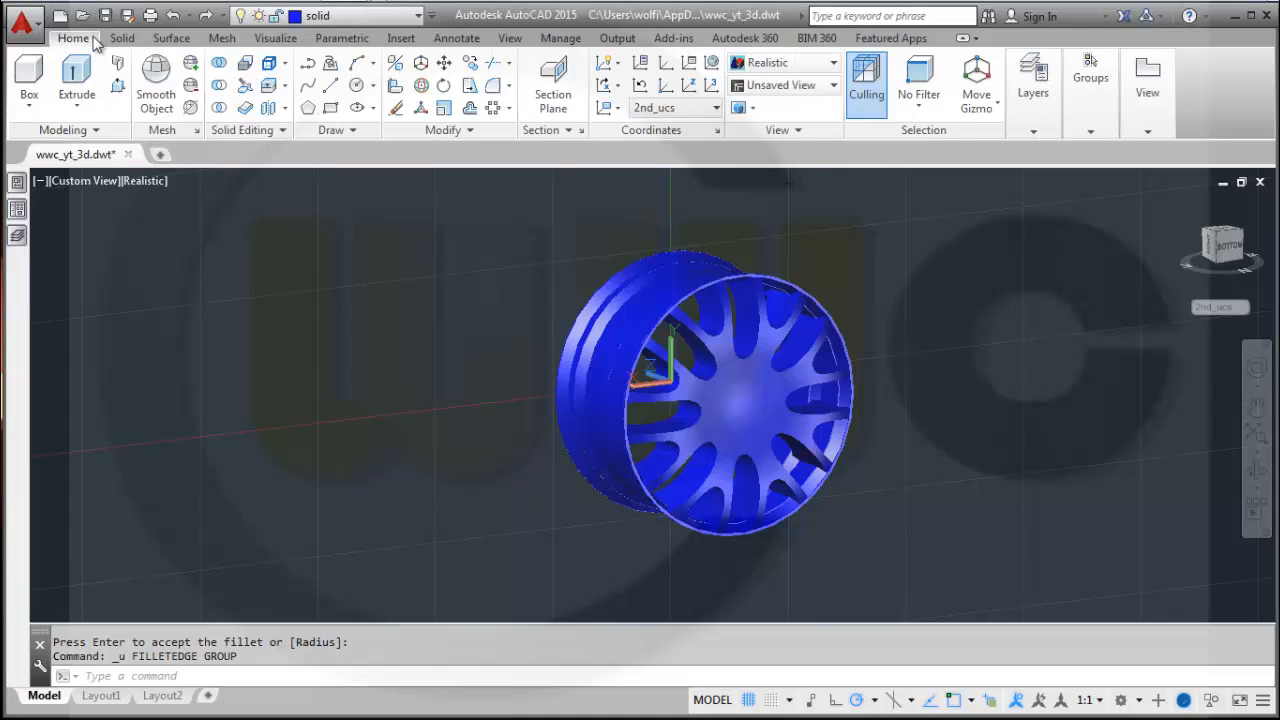
left_click(122, 38)
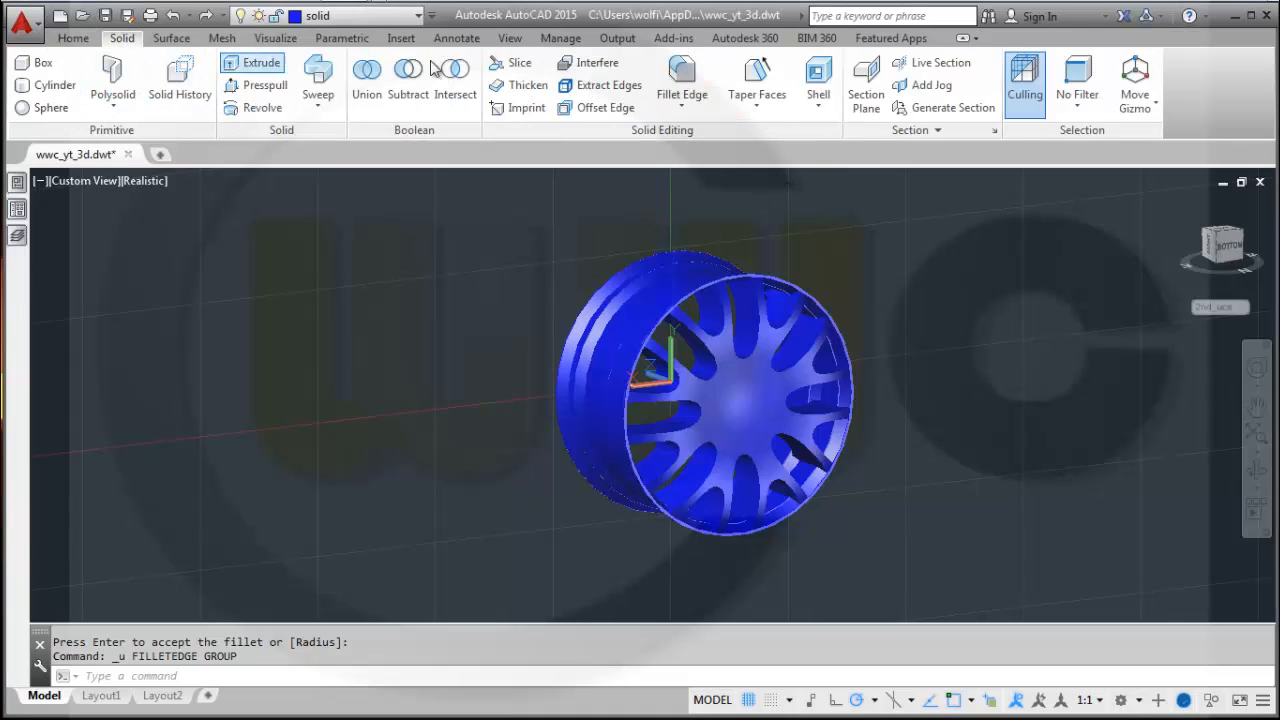
left_click(682, 75)
right_click(961, 256)
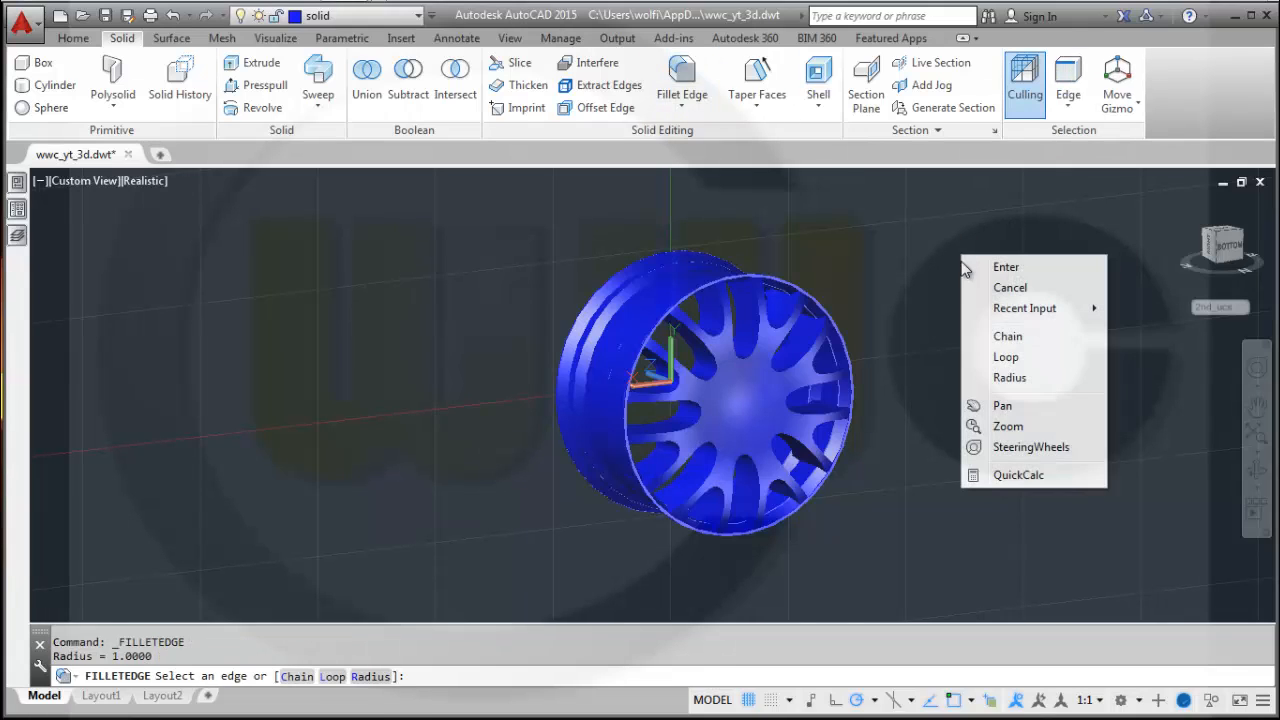
left_click(1008, 377)
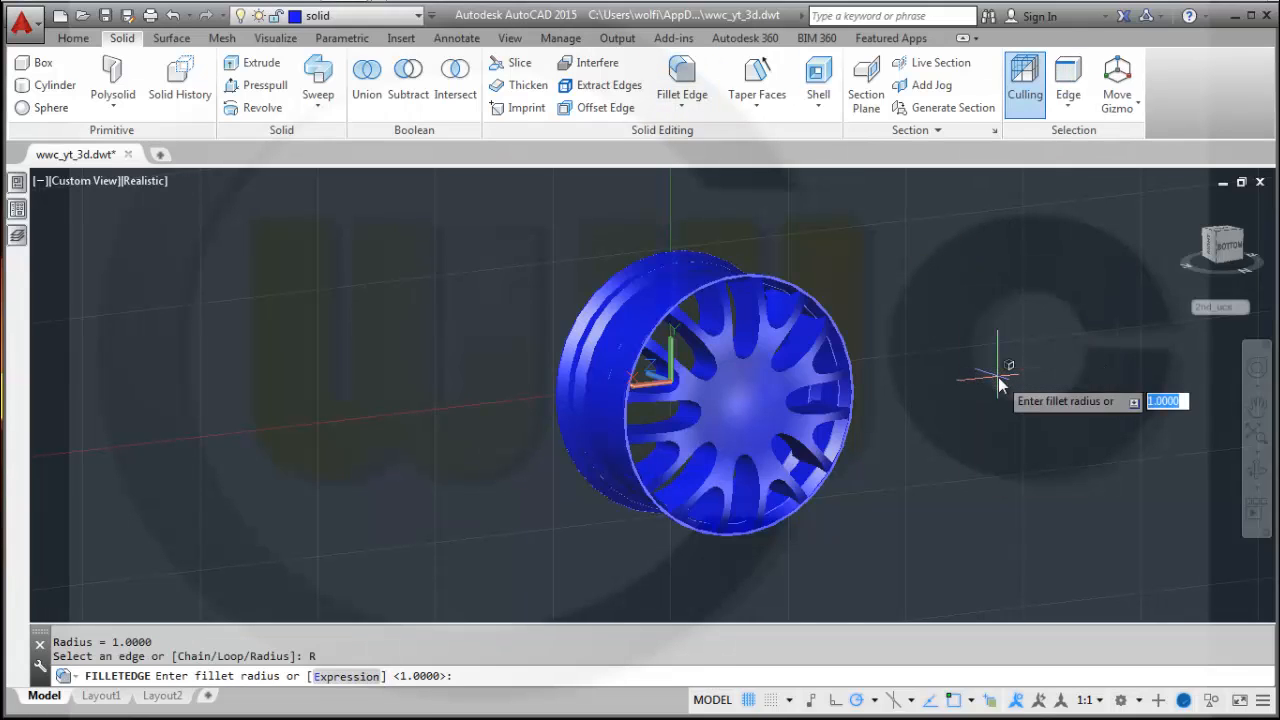
key("Return")
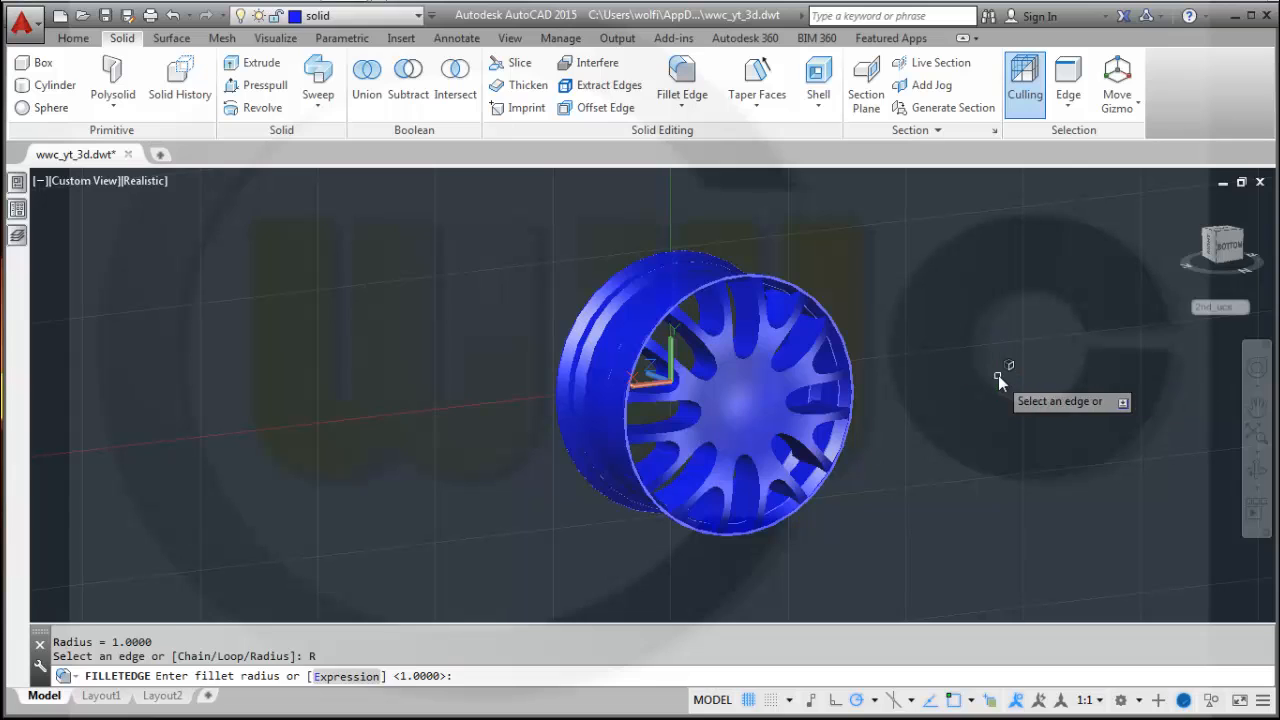
Select the spoke opening edges as chains and apply the 4 mm fillet to them.
right_click(999, 375)
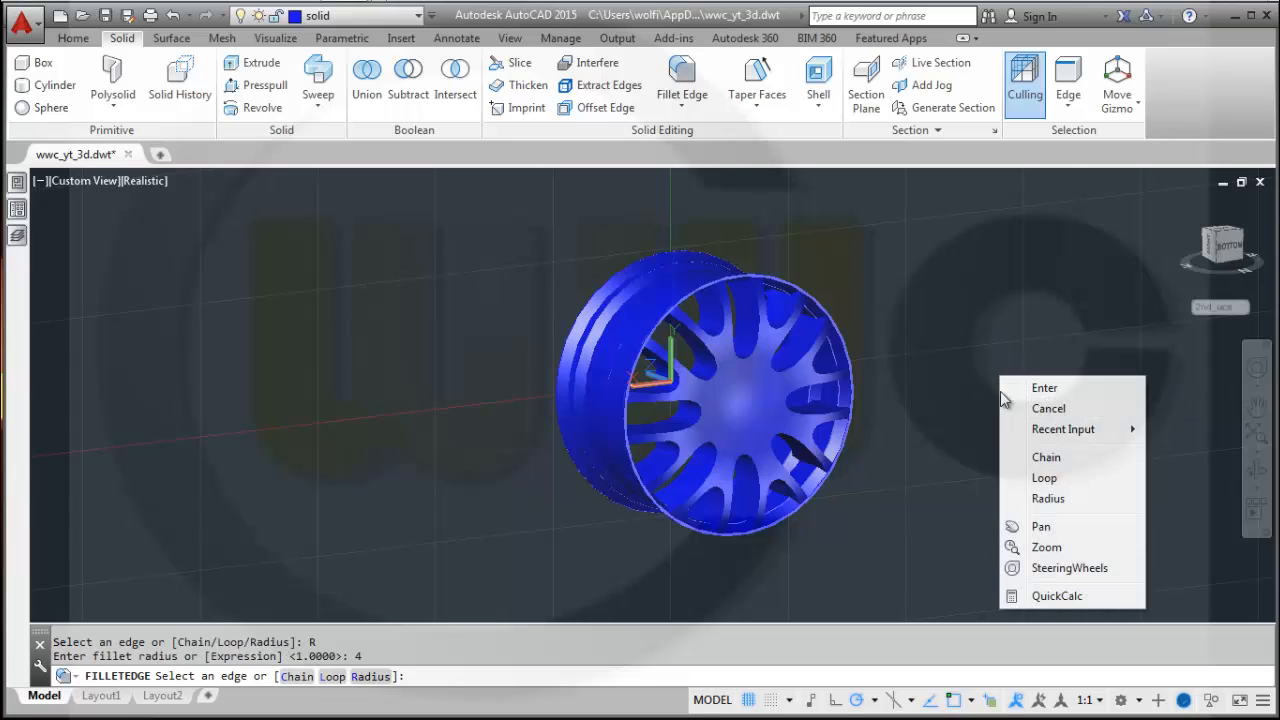
left_click(1045, 458)
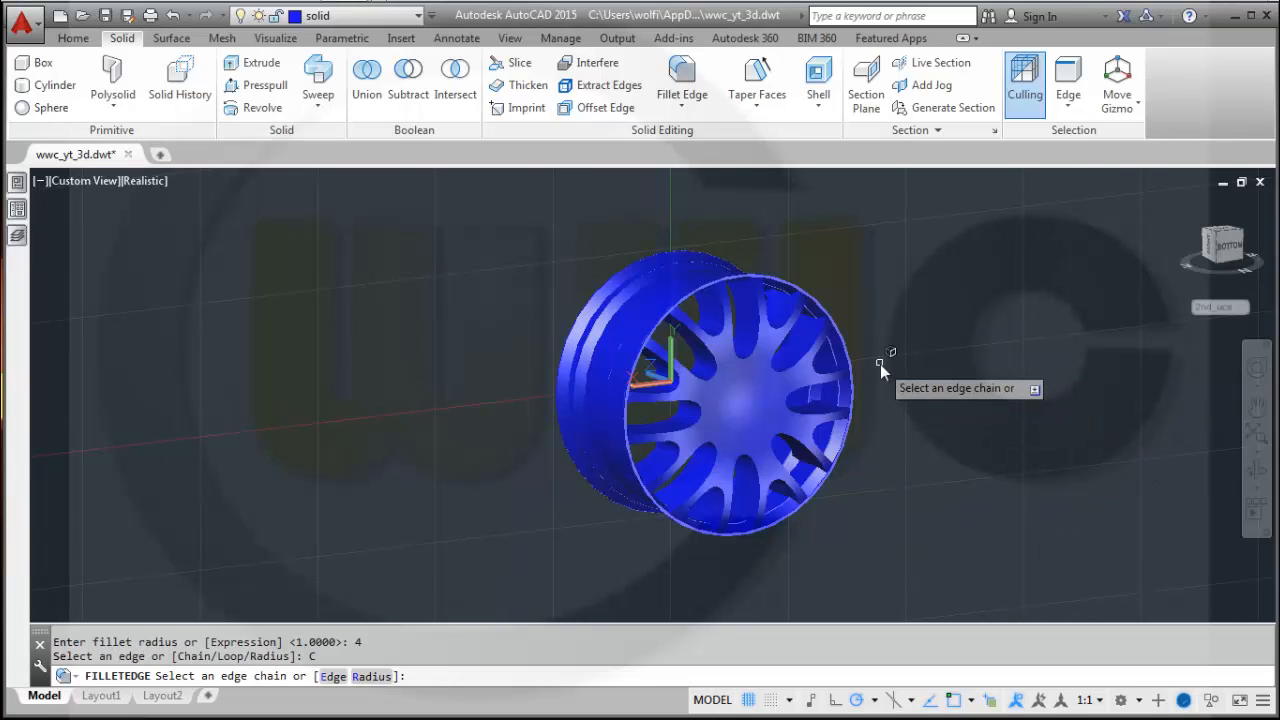
scroll(880, 365, "up", 2)
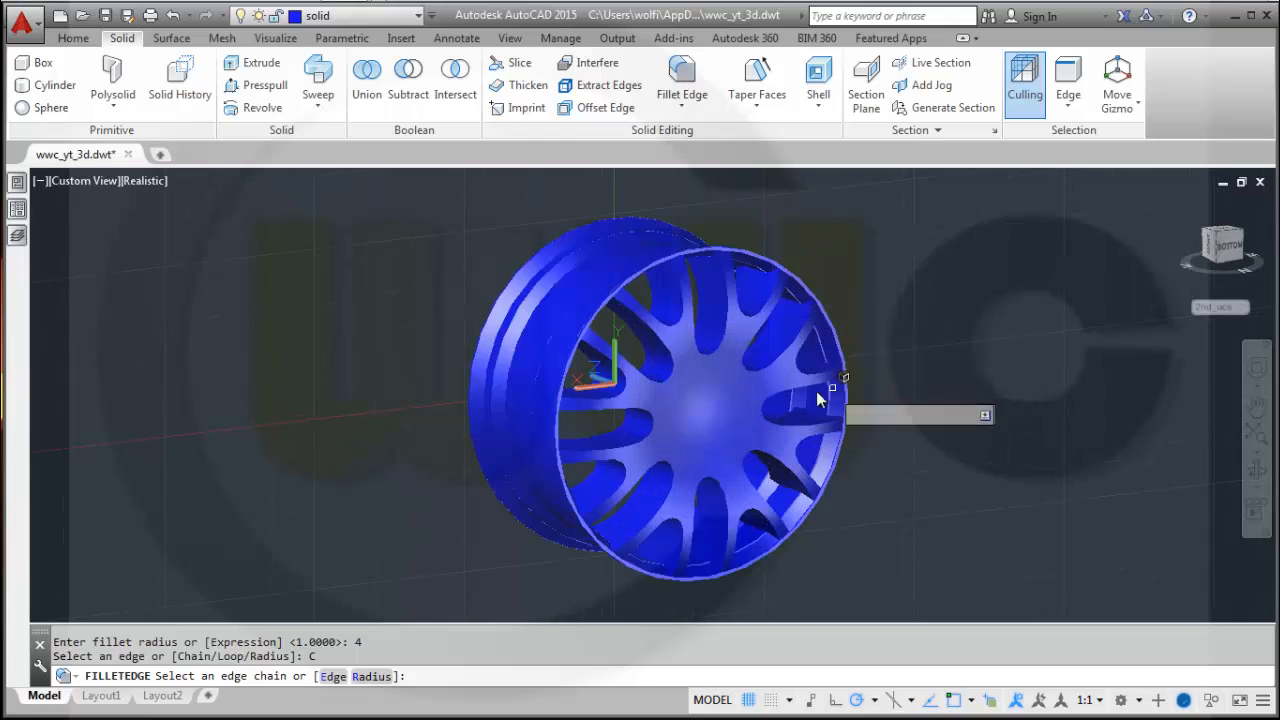
left_click(665, 350)
left_click(672, 328)
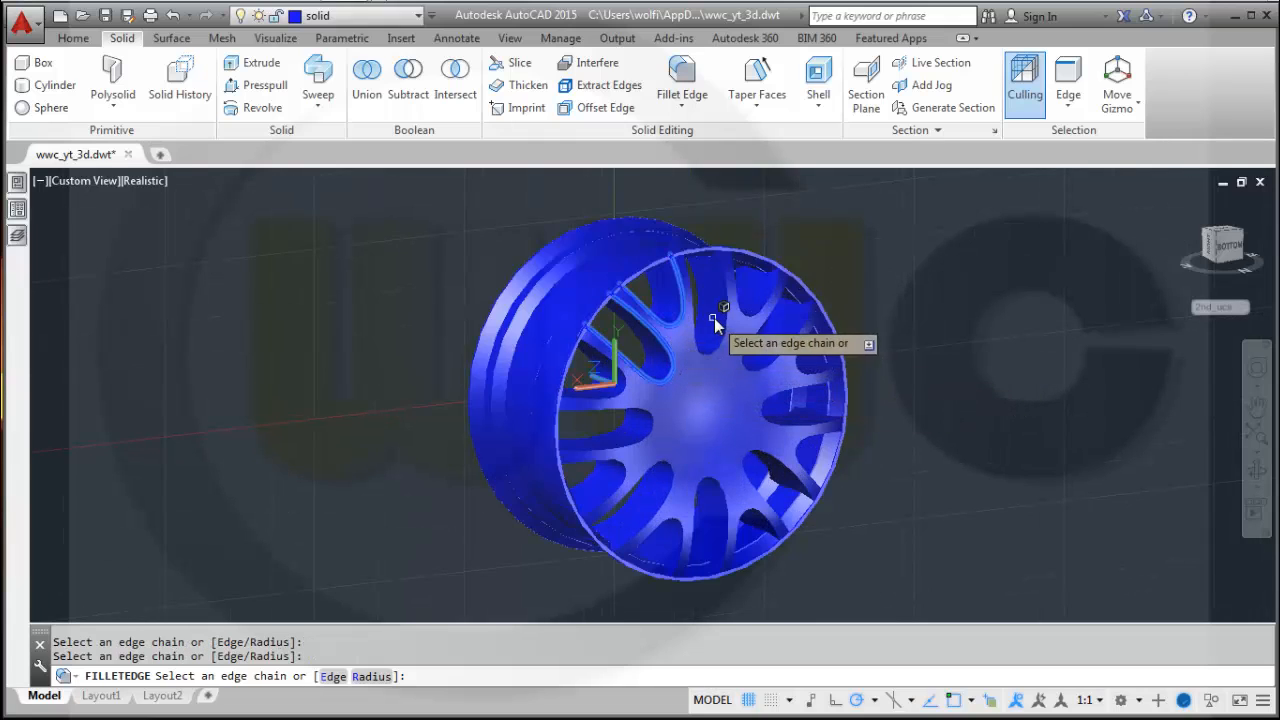
left_click(771, 301)
left_click(797, 337)
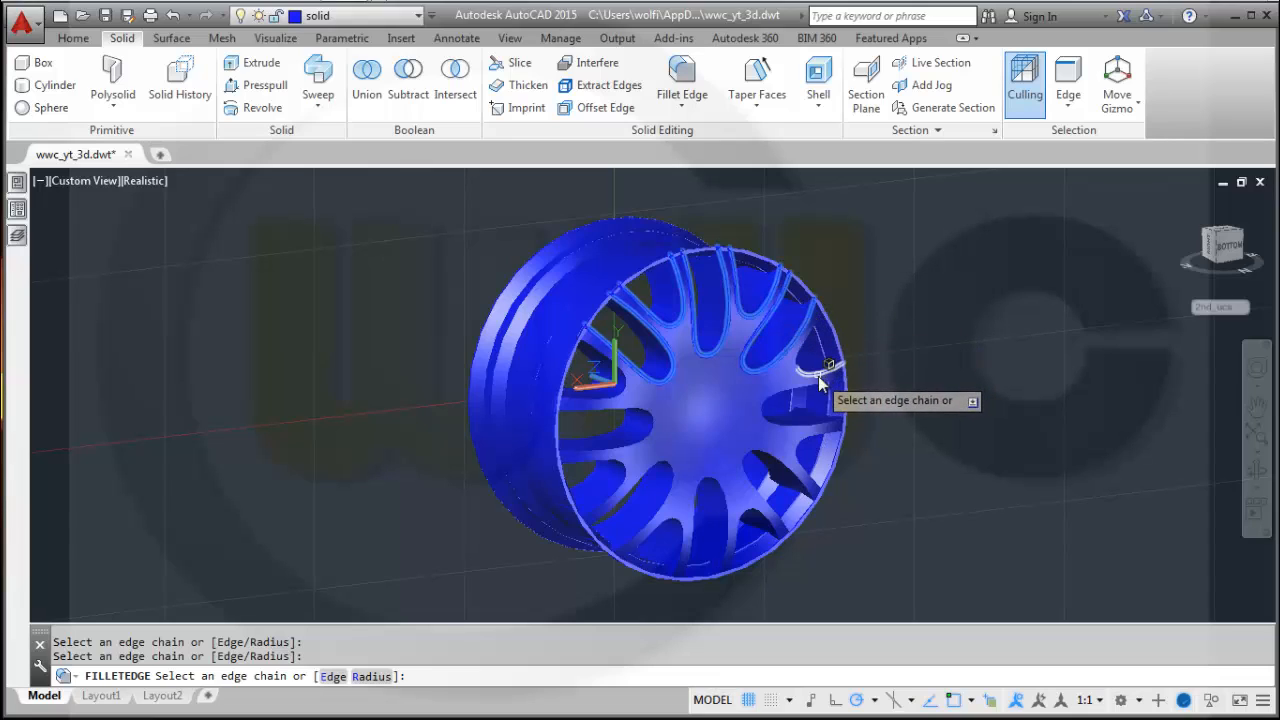
left_click(818, 376)
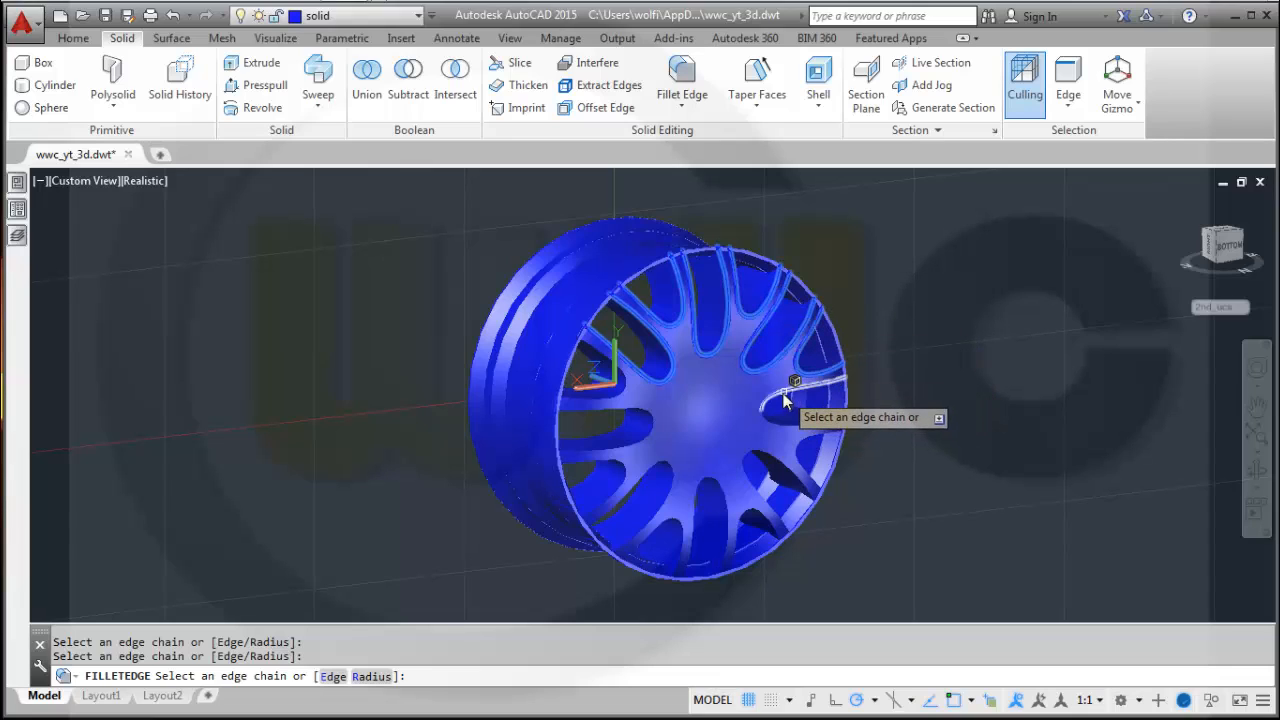
left_click(790, 402)
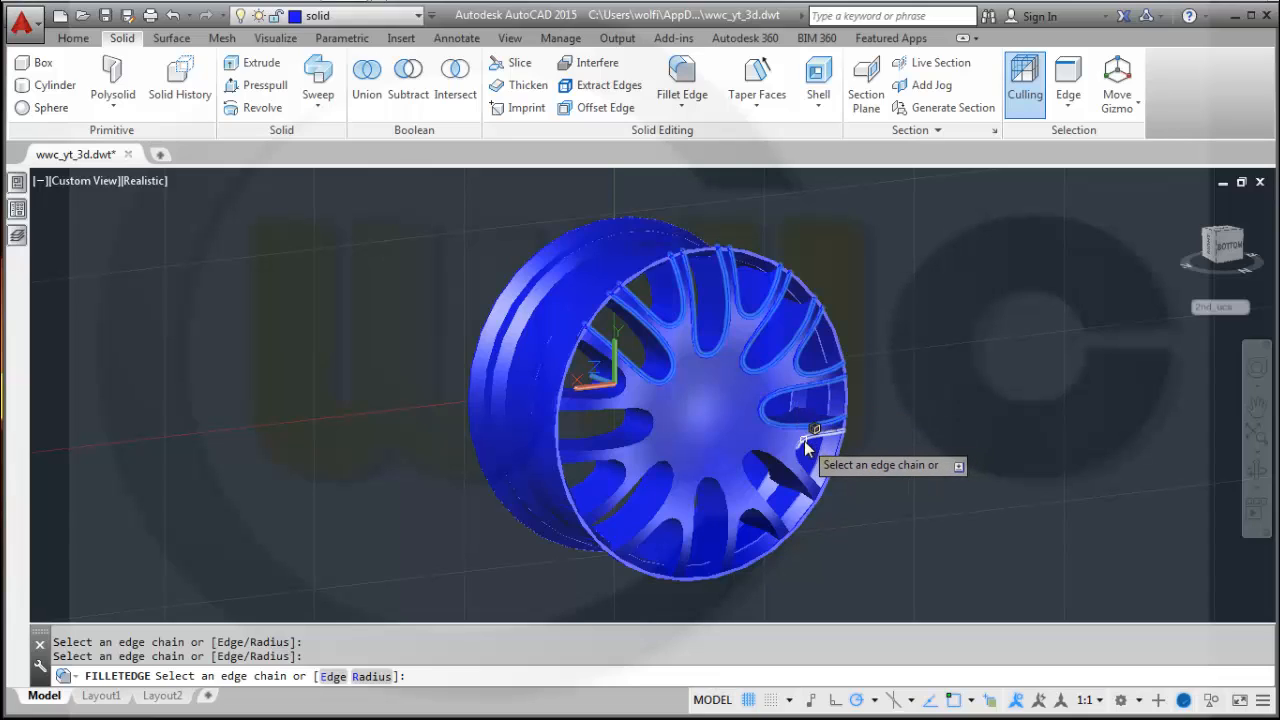
left_click(782, 470)
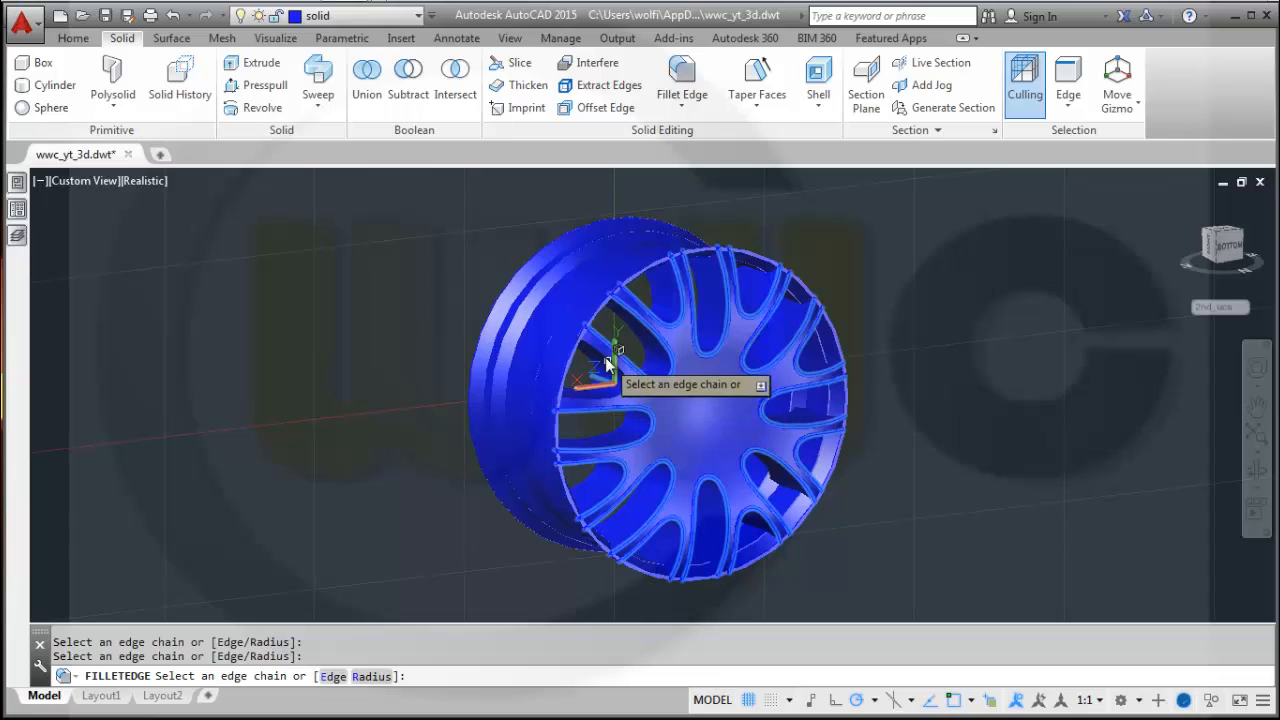
right_click(923, 390)
left_click(965, 403)
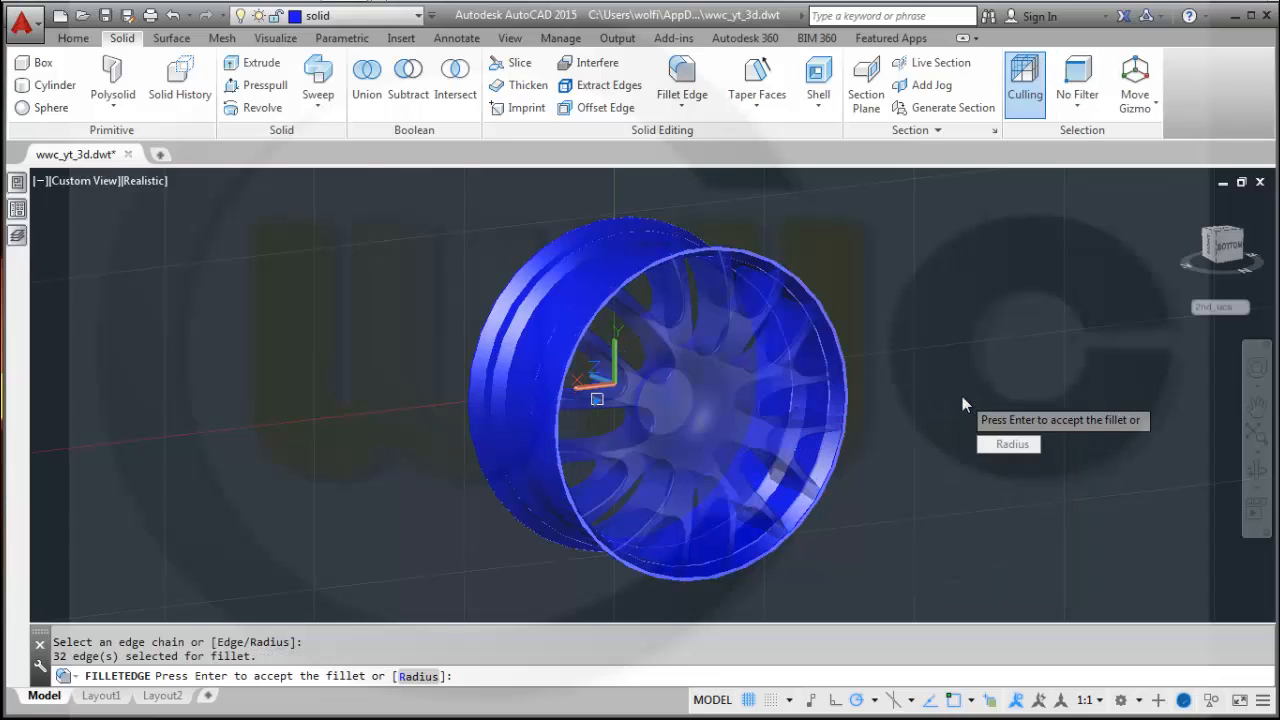
key("Return")
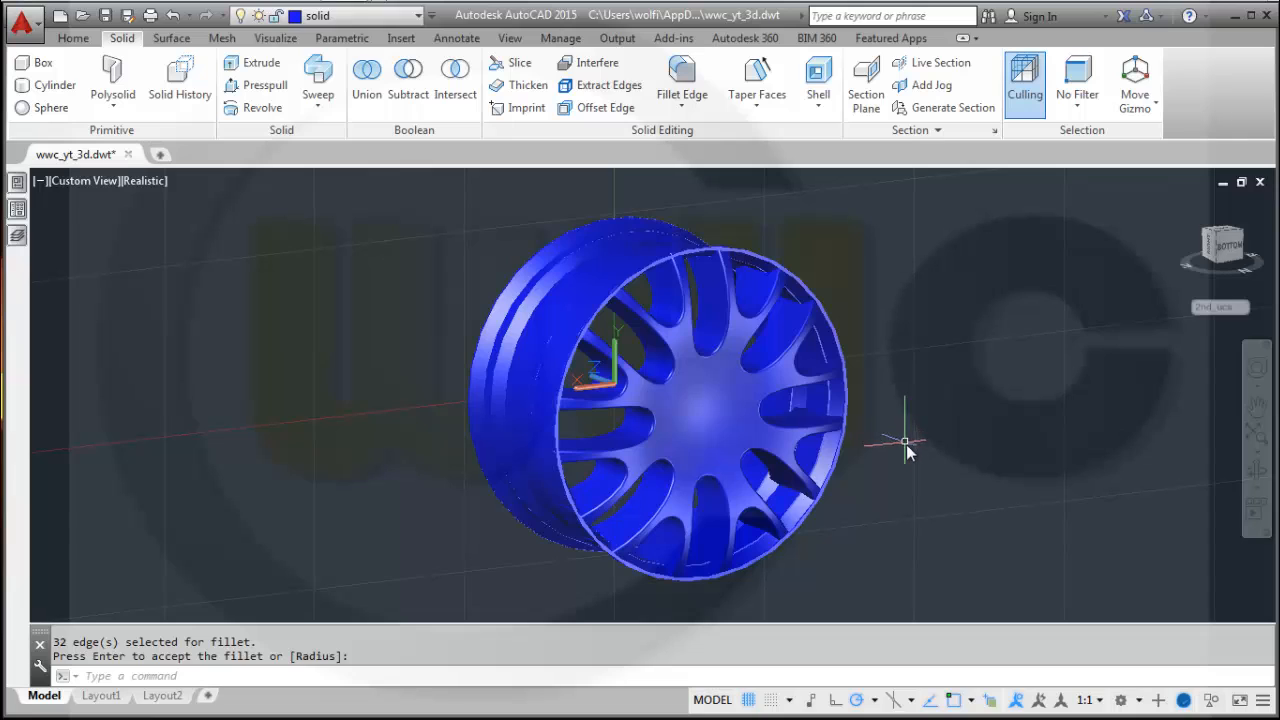
Accept the 4 mm fillet on the selected spoke opening edges.
mouse_move(903, 446)
middle_mouse_down("shift")
mouse_move(850, 364)
mouse_move(831, 374)
mouse_move(883, 451)
mouse_move(857, 417)
mouse_move(864, 431)
mouse_move(886, 429)
middle_mouse_up("shift")
key("Return")
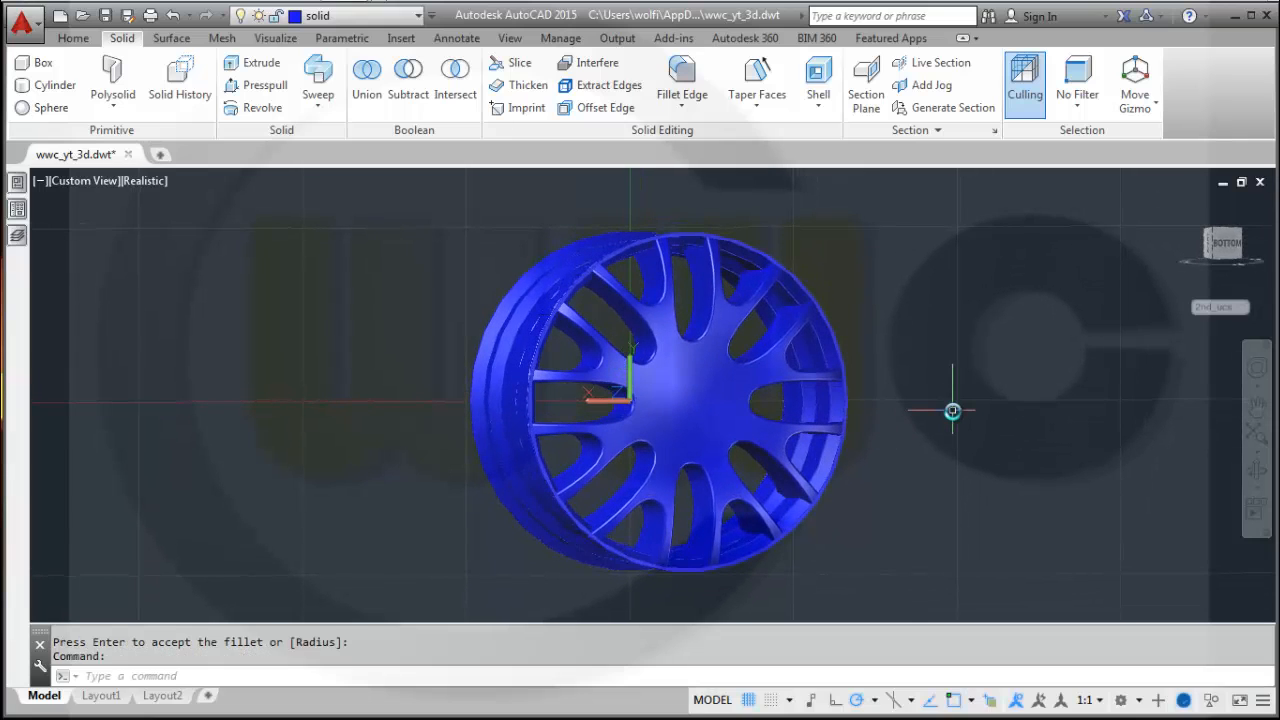
Union all the separate rim solids, including the spoke face and rim rings, into one solid.
scroll(919, 417, "up", 2)
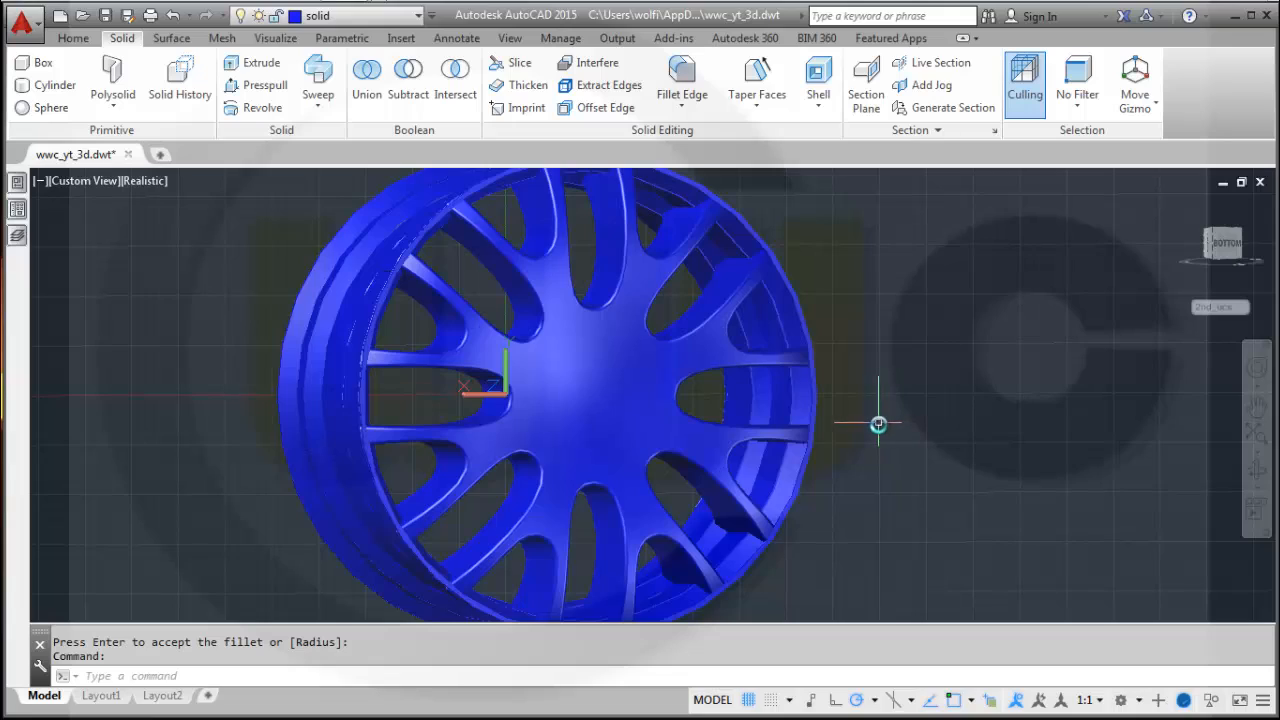
middle_click_drag(878, 424, 758, 405)
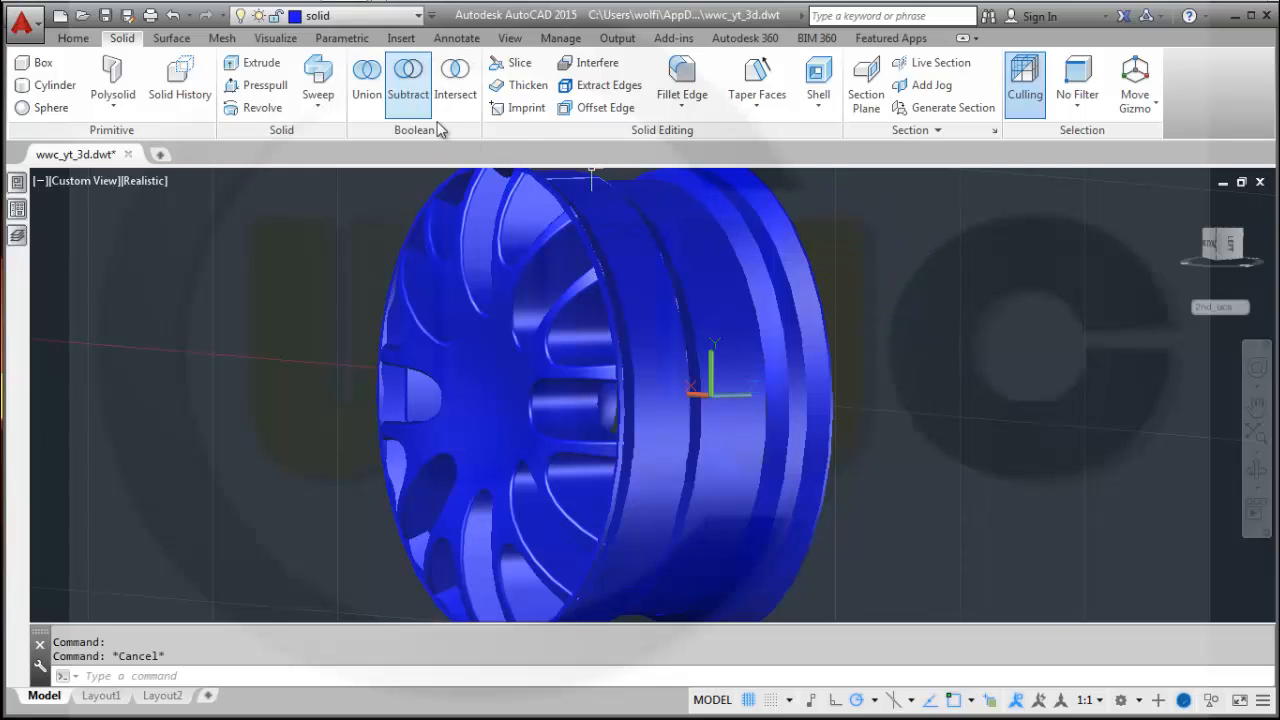
left_click(366, 78)
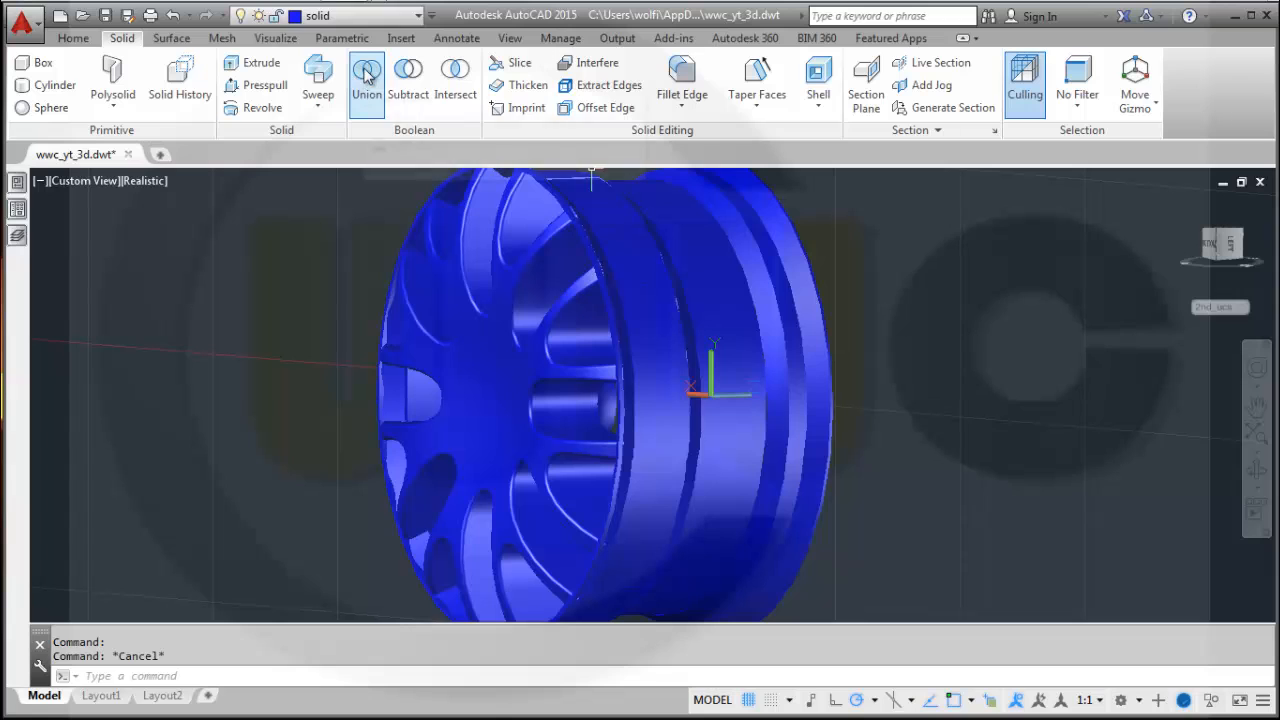
left_click(624, 330)
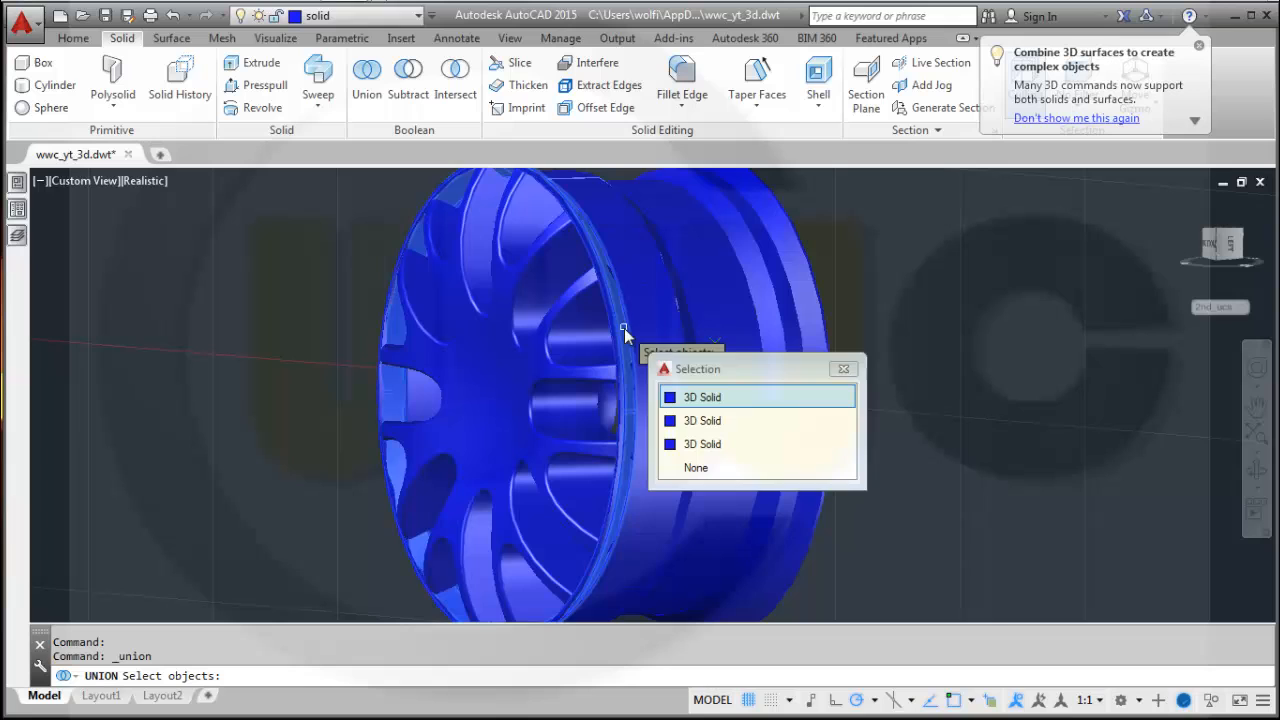
left_click(700, 398)
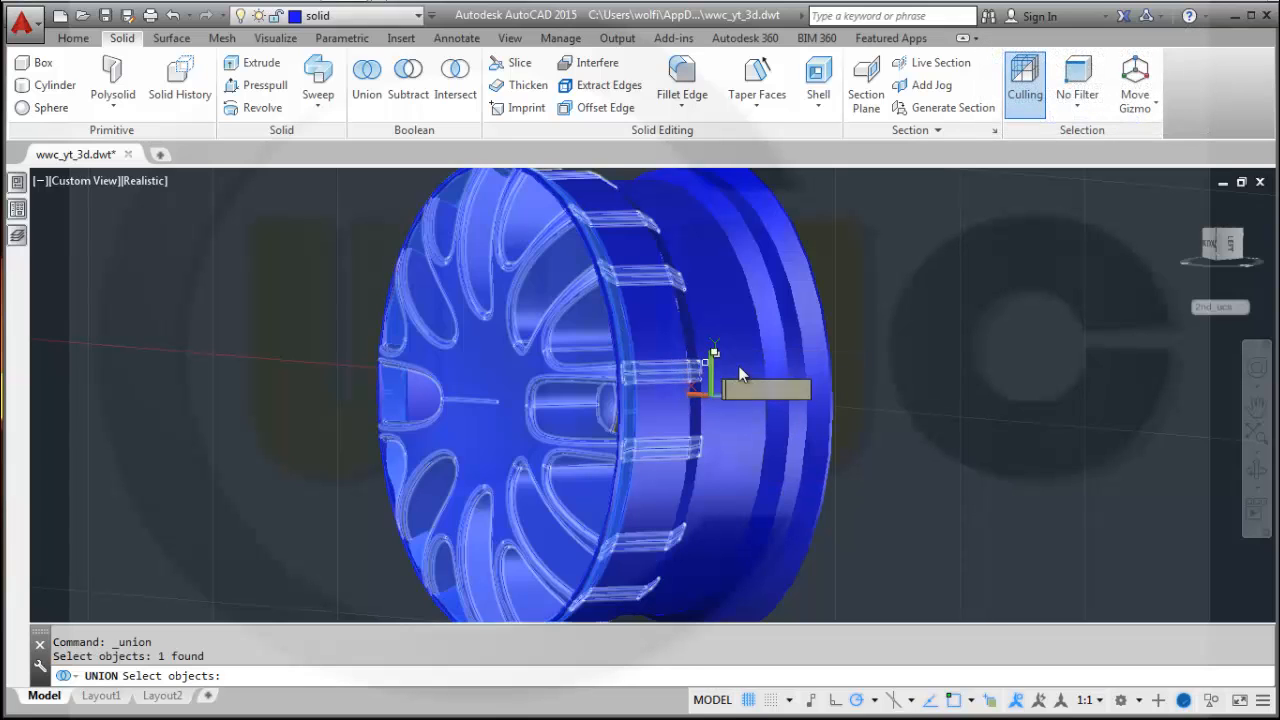
left_click(658, 315)
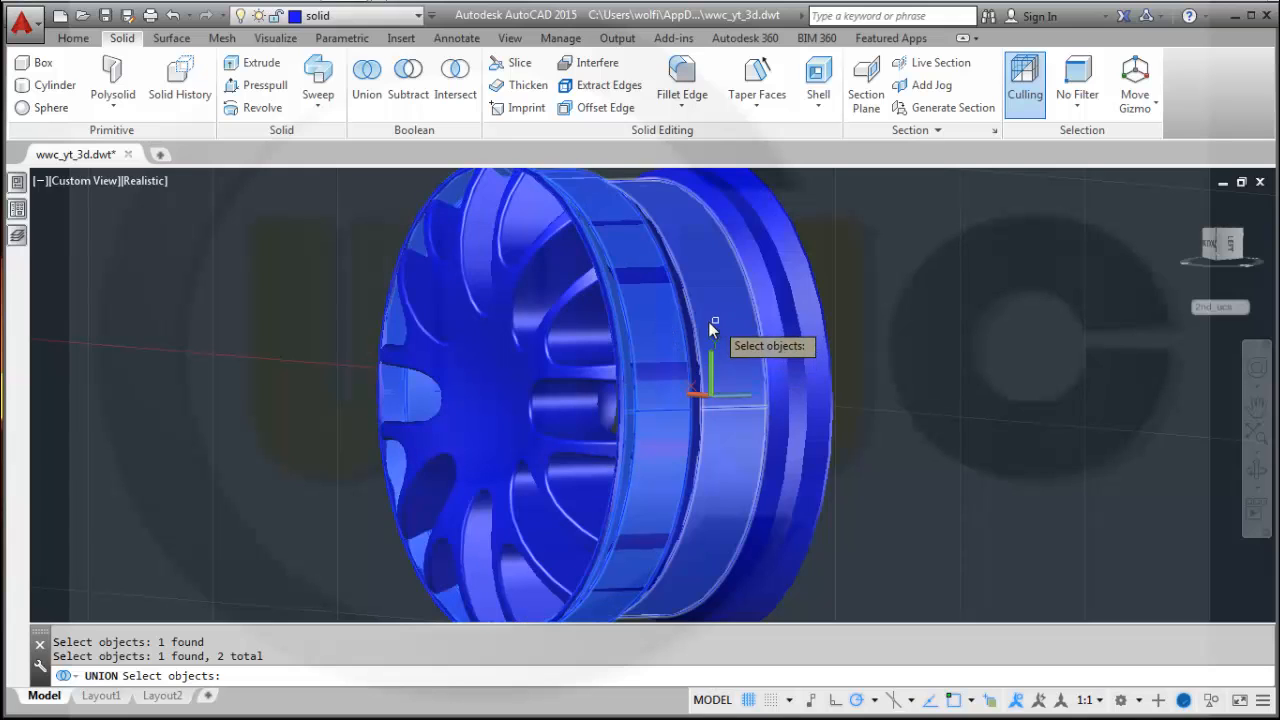
scroll(700, 330, "up", 2)
left_click(690, 340)
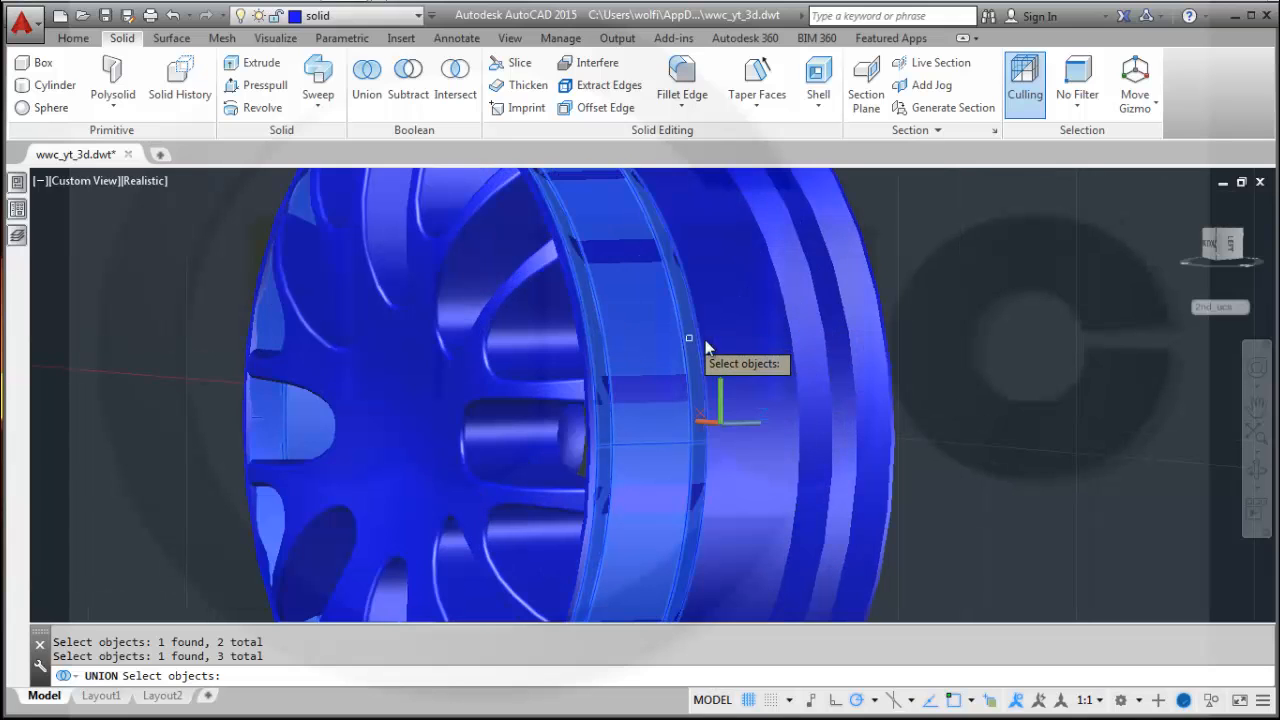
left_click(735, 332)
left_click(807, 337)
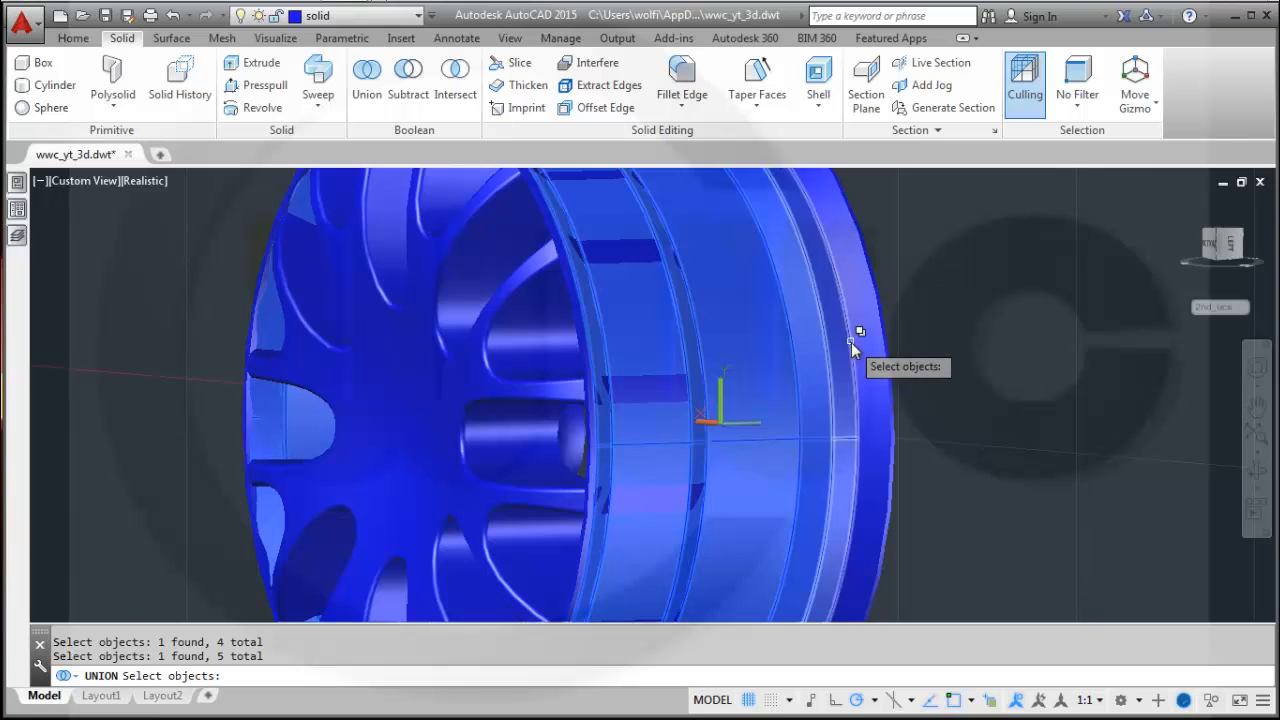
left_click(851, 343)
left_click(872, 346)
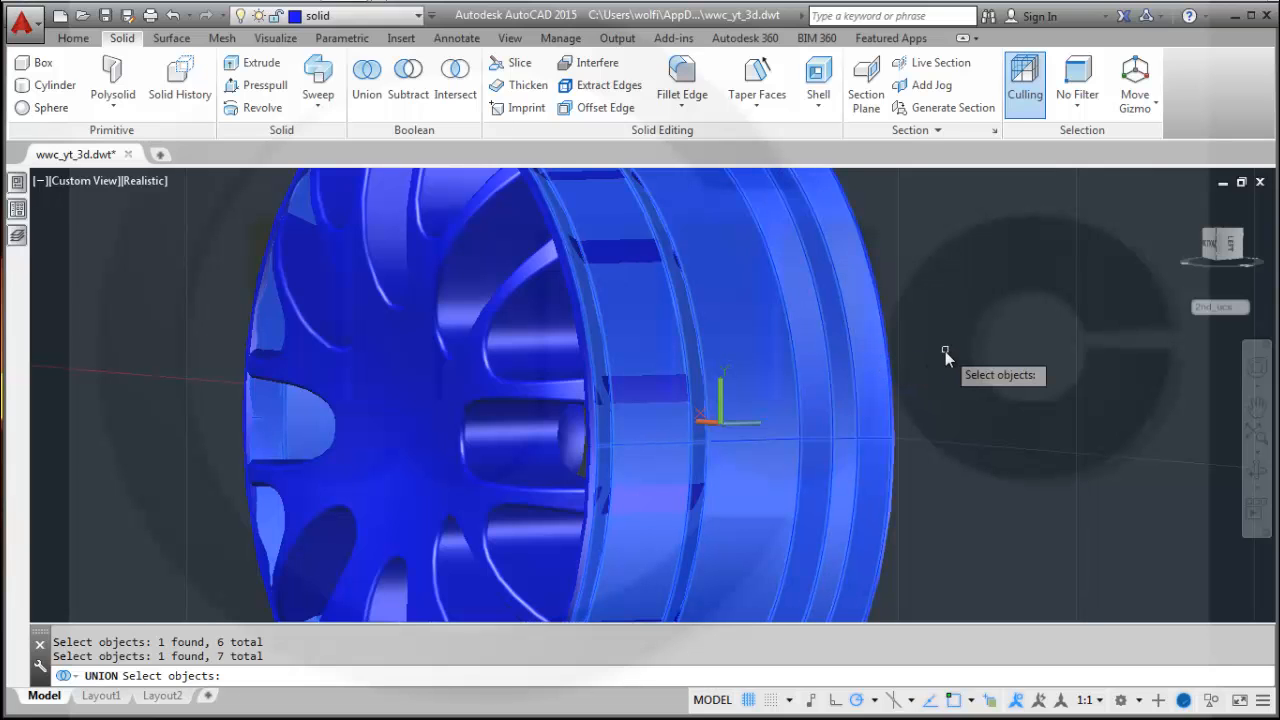
middle_click_drag(945, 352, 829, 357, "shift")
left_click(699, 366)
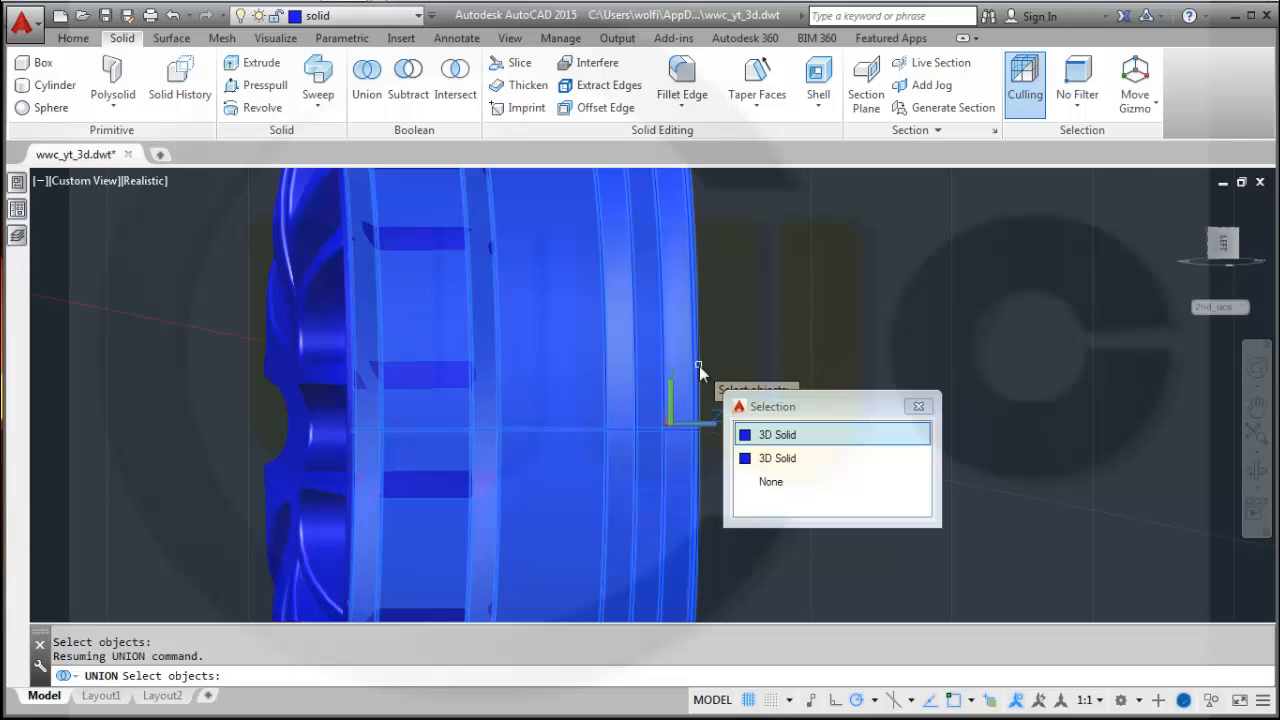
left_click(768, 434)
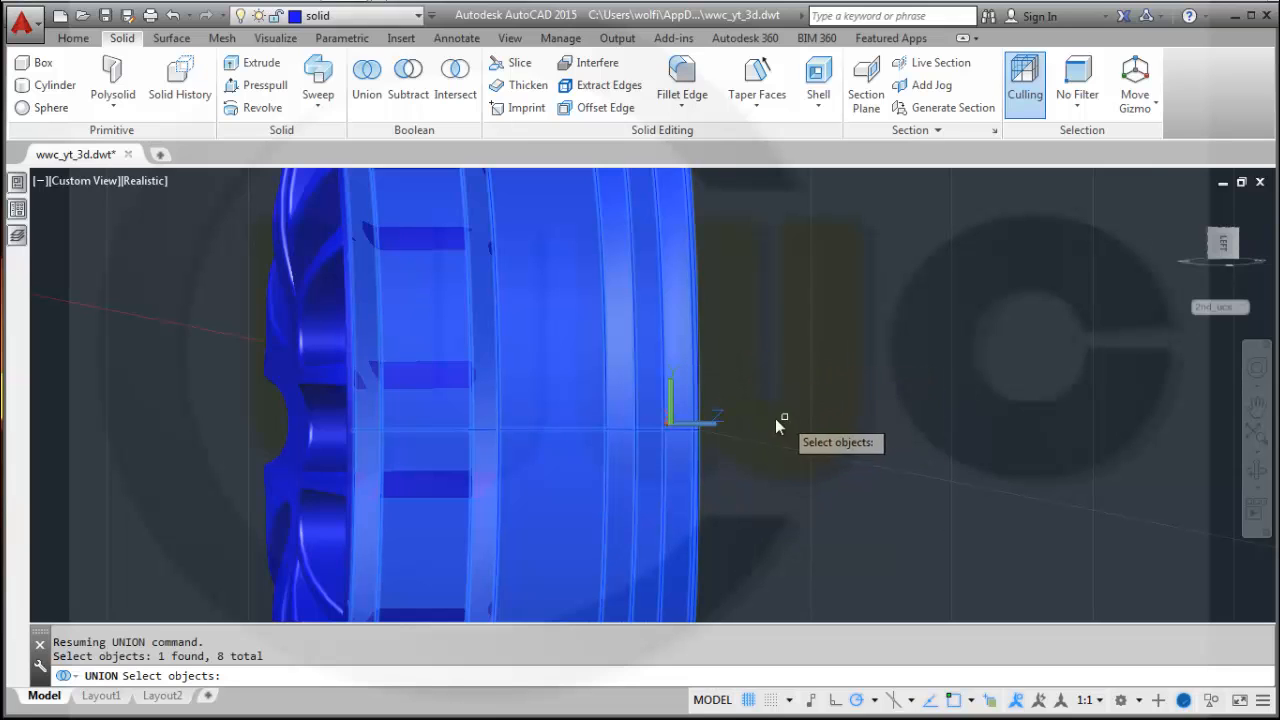
middle_click_drag(767, 408, 781, 406, "shift")
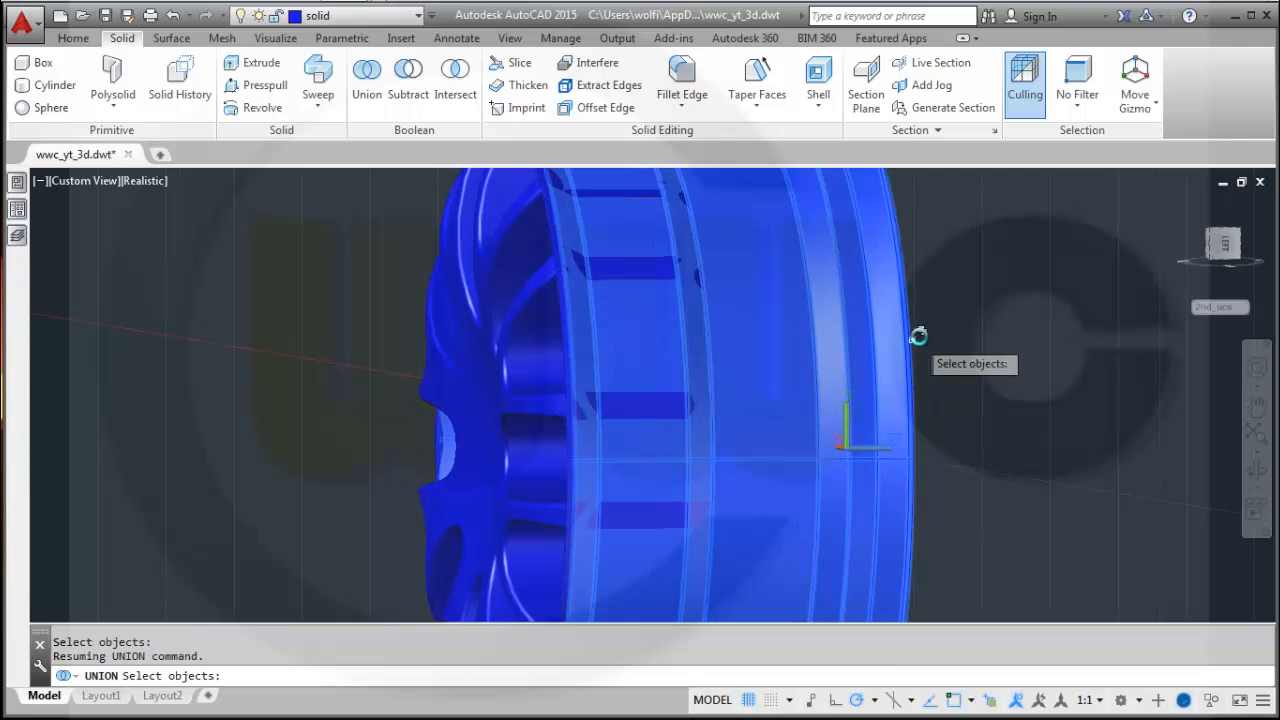
key("Return")
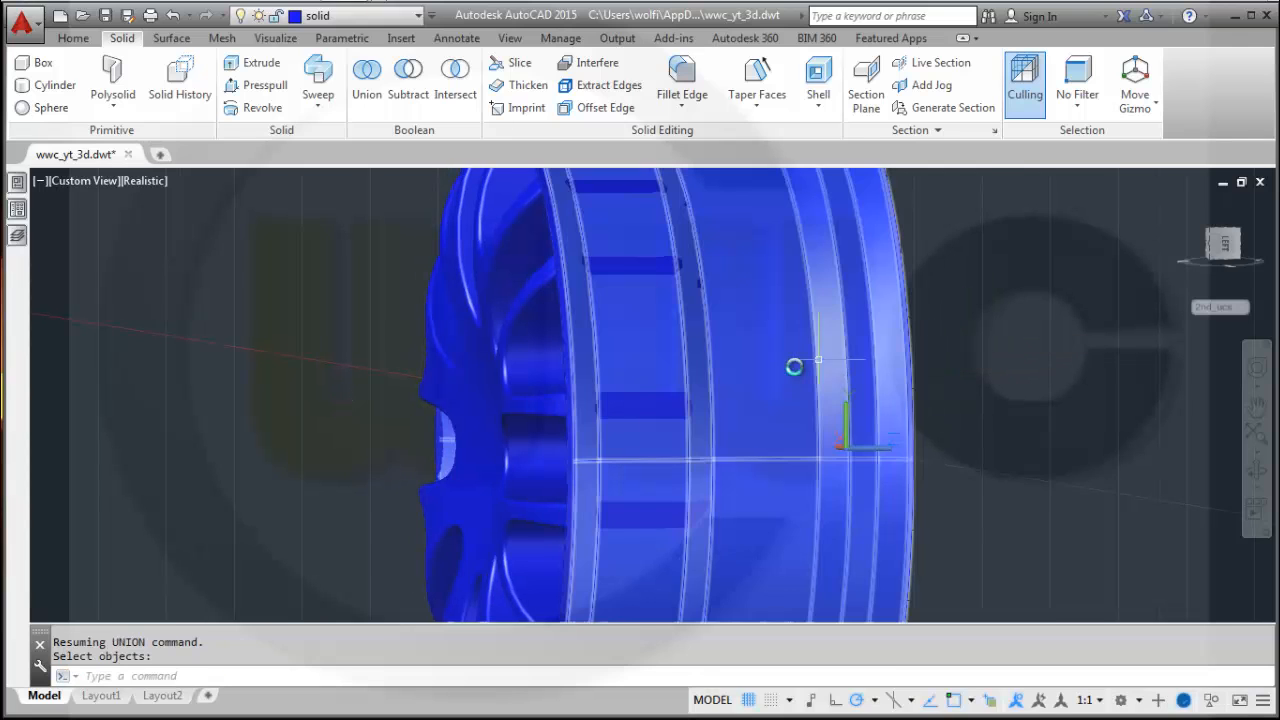
Start Fillet Edge again and set the fillet radius to 5.
middle_click_drag(939, 381, 766, 374, "shift")
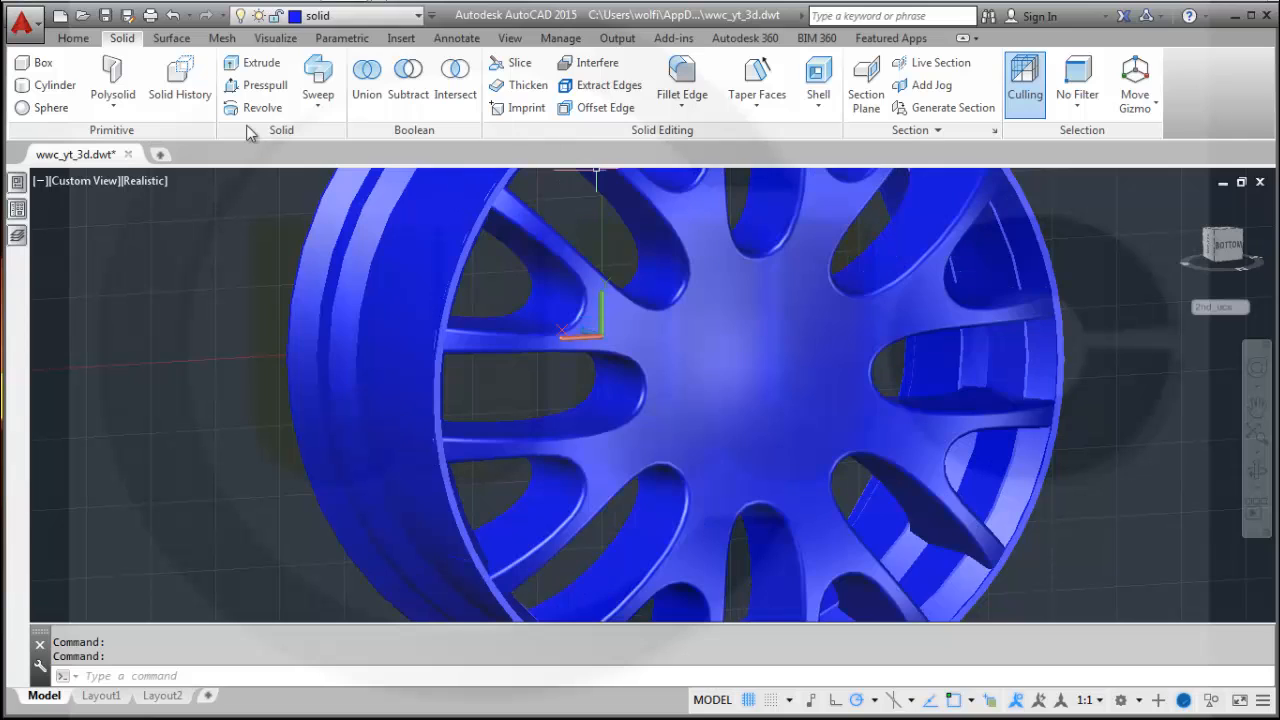
left_click(685, 90)
right_click(1110, 249)
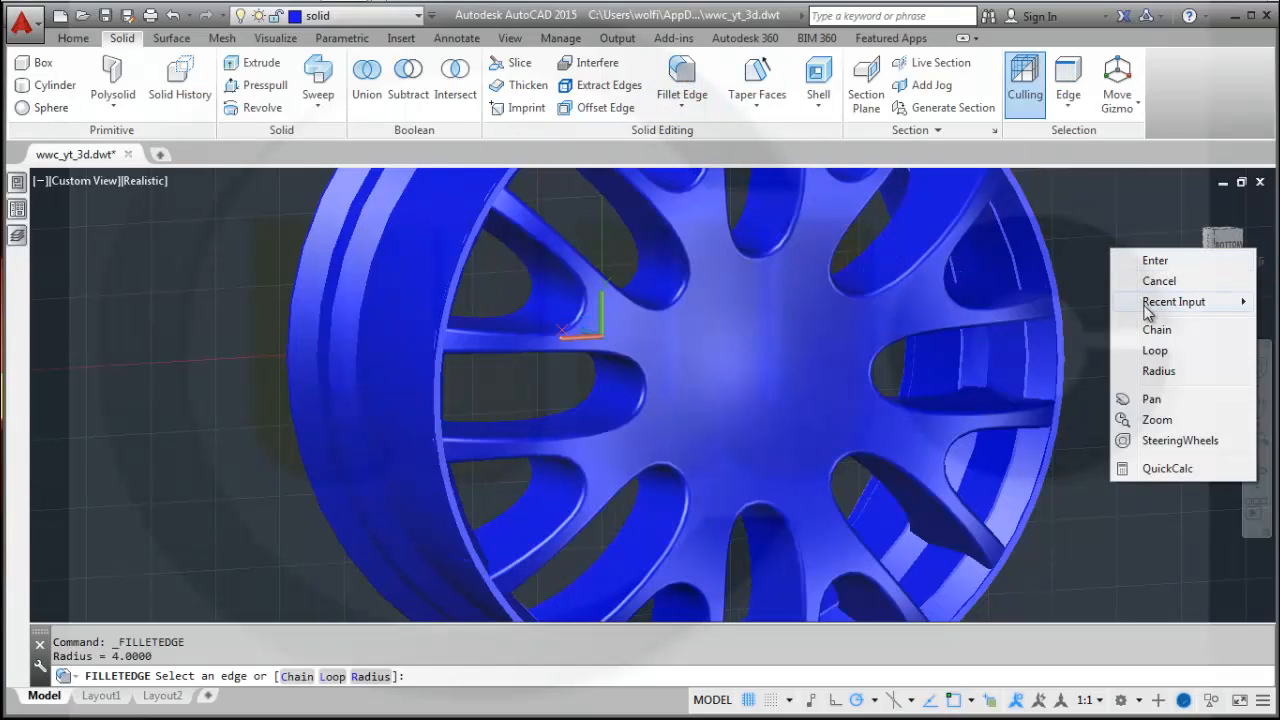
left_click(1152, 371)
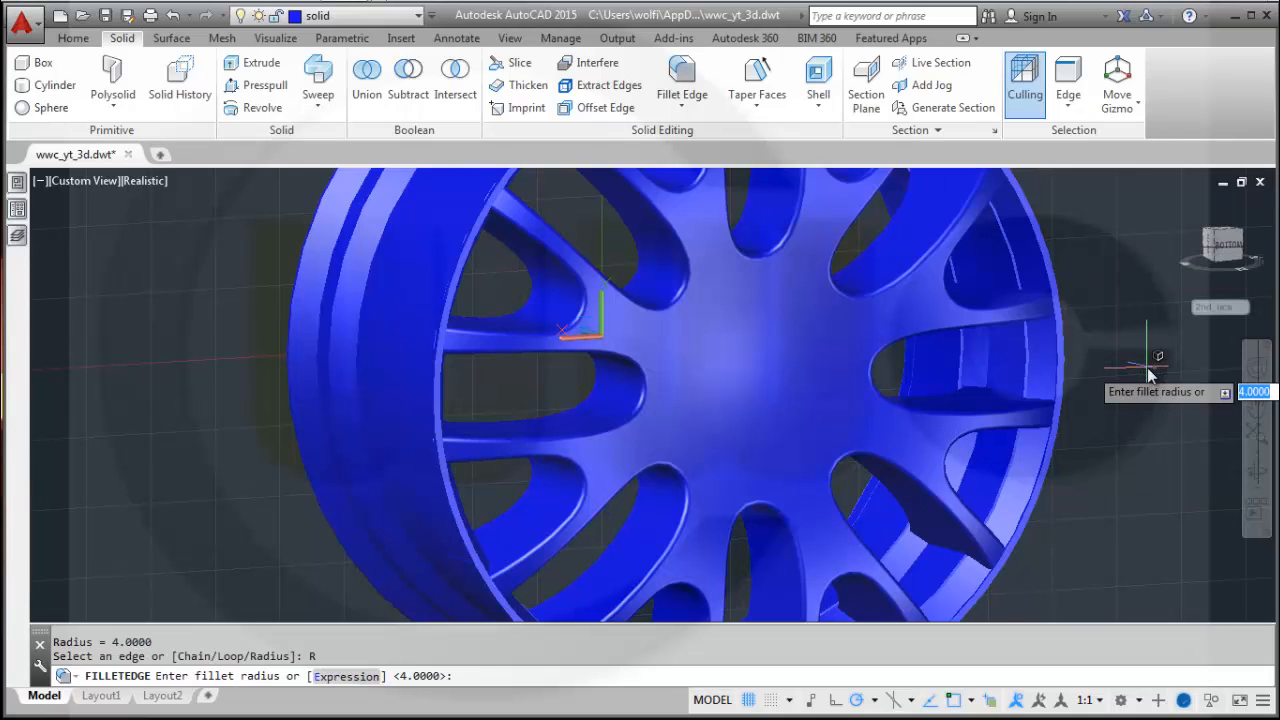
type("5")
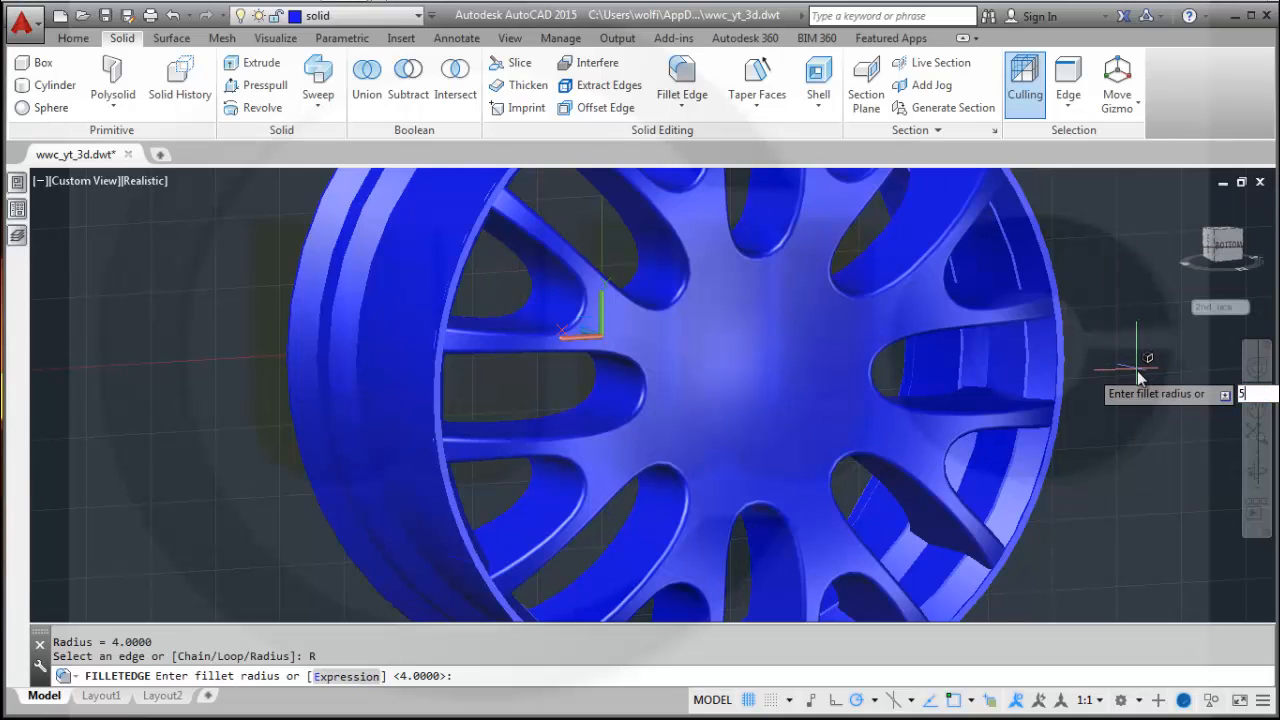
key("Return")
Try to fillet the edges where the spoke openings meet the rim's inner ring at 5 mm.
scroll(1092, 392, "up", 3)
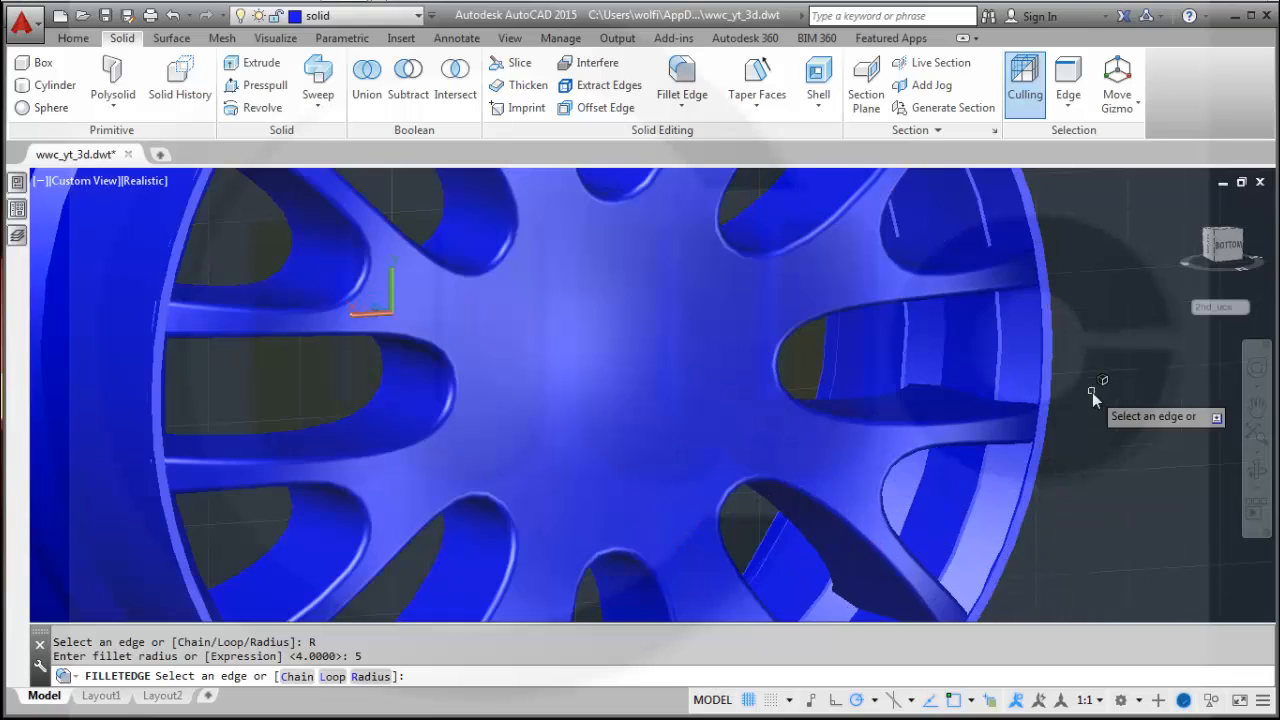
scroll(978, 357, "up", 2)
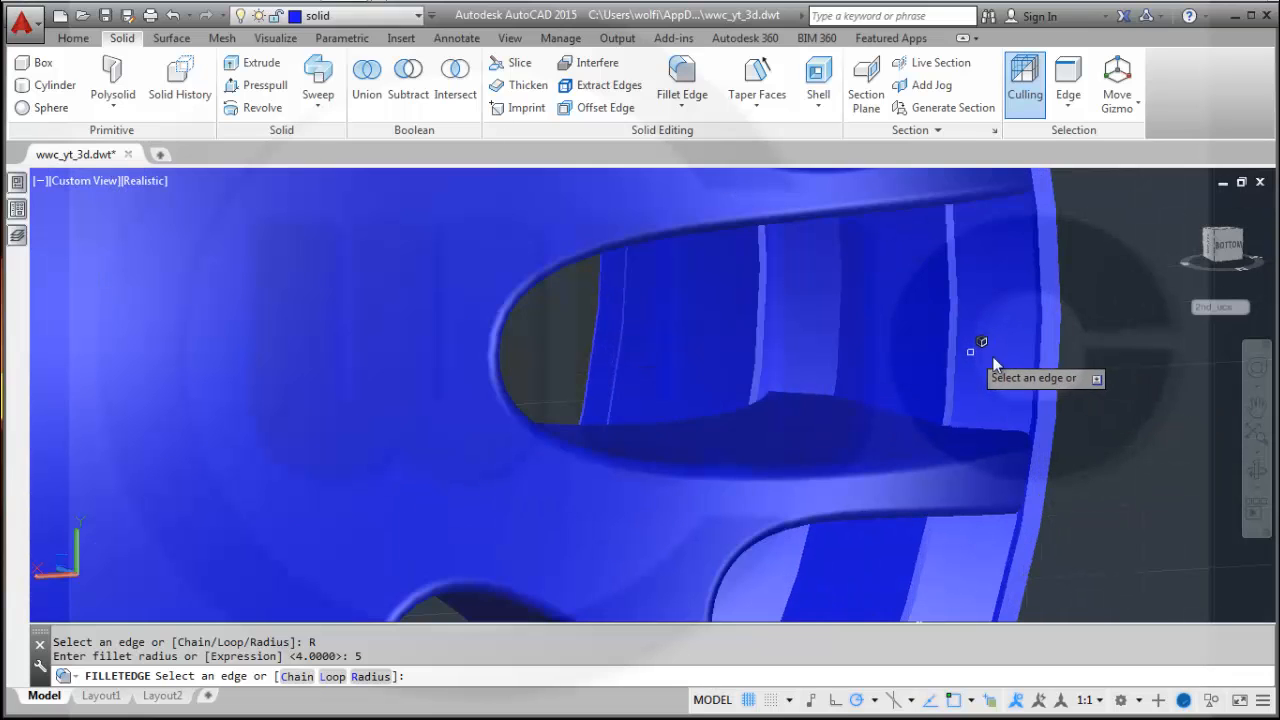
middle_click_drag(1080, 364, 1098, 343, "shift")
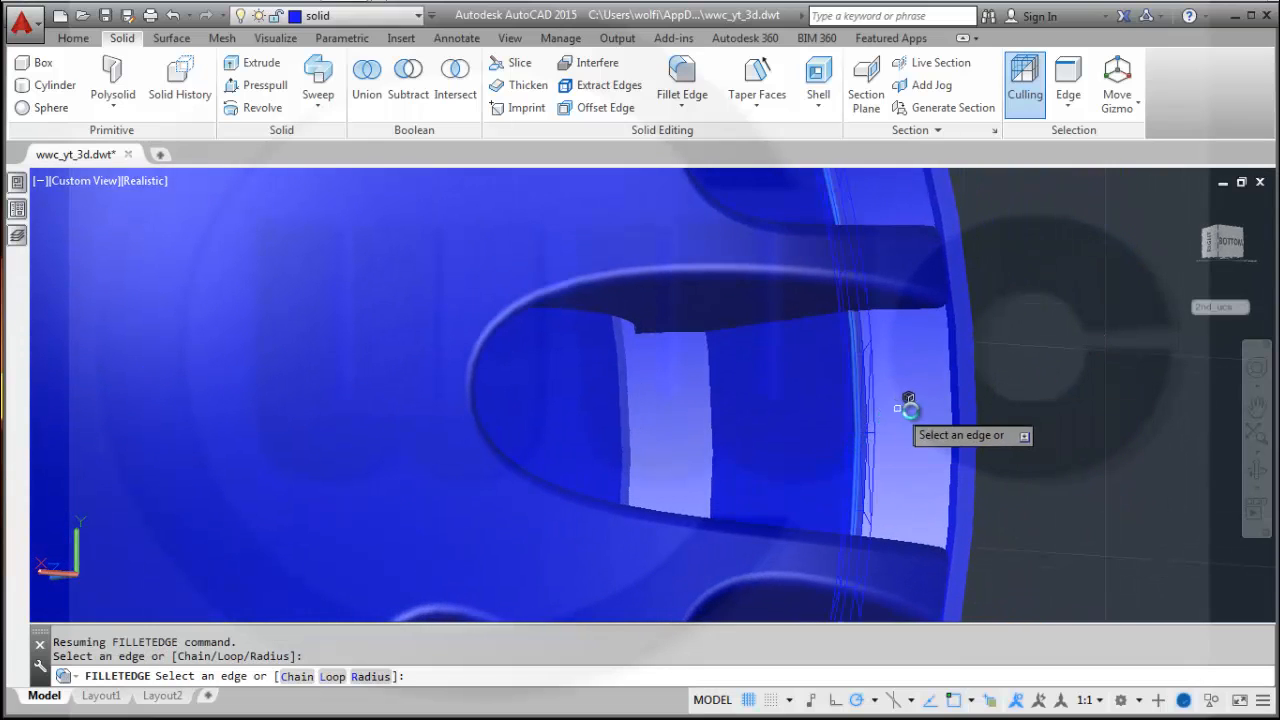
left_click(711, 444)
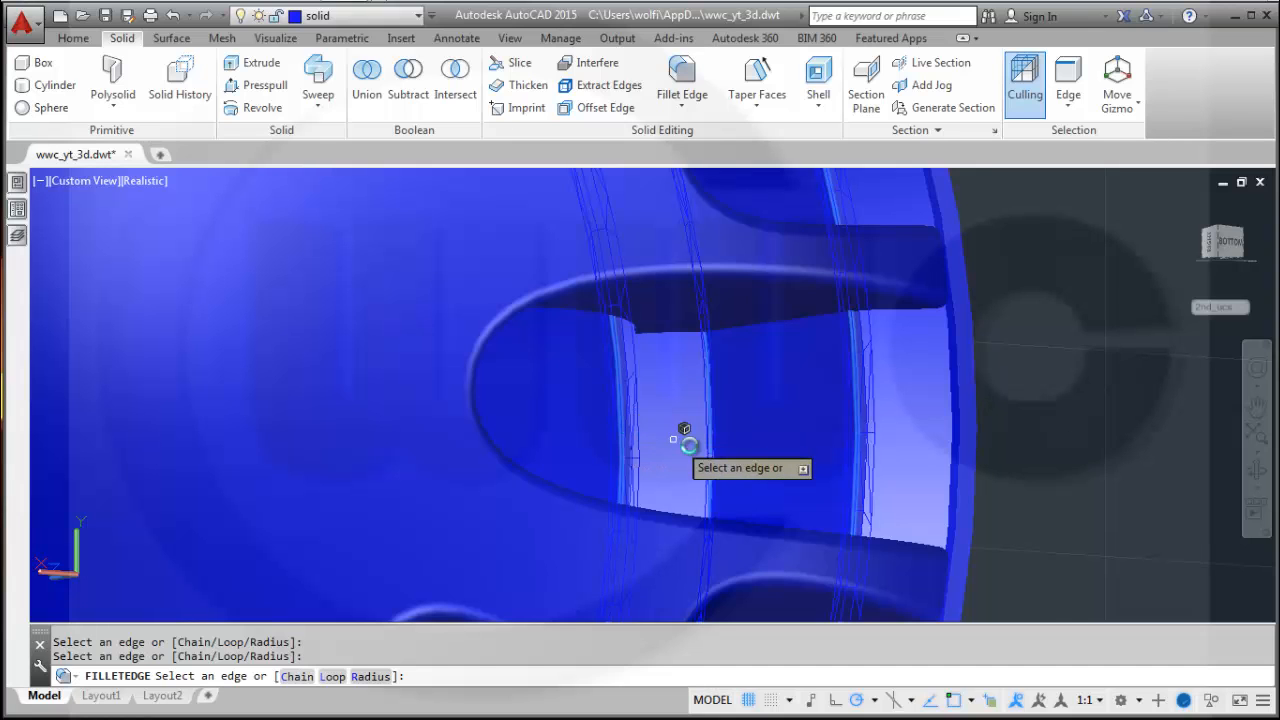
scroll(694, 443, "down", 2)
scroll(704, 446, "down", 3)
middle_click_drag(723, 443, 690, 451, "shift")
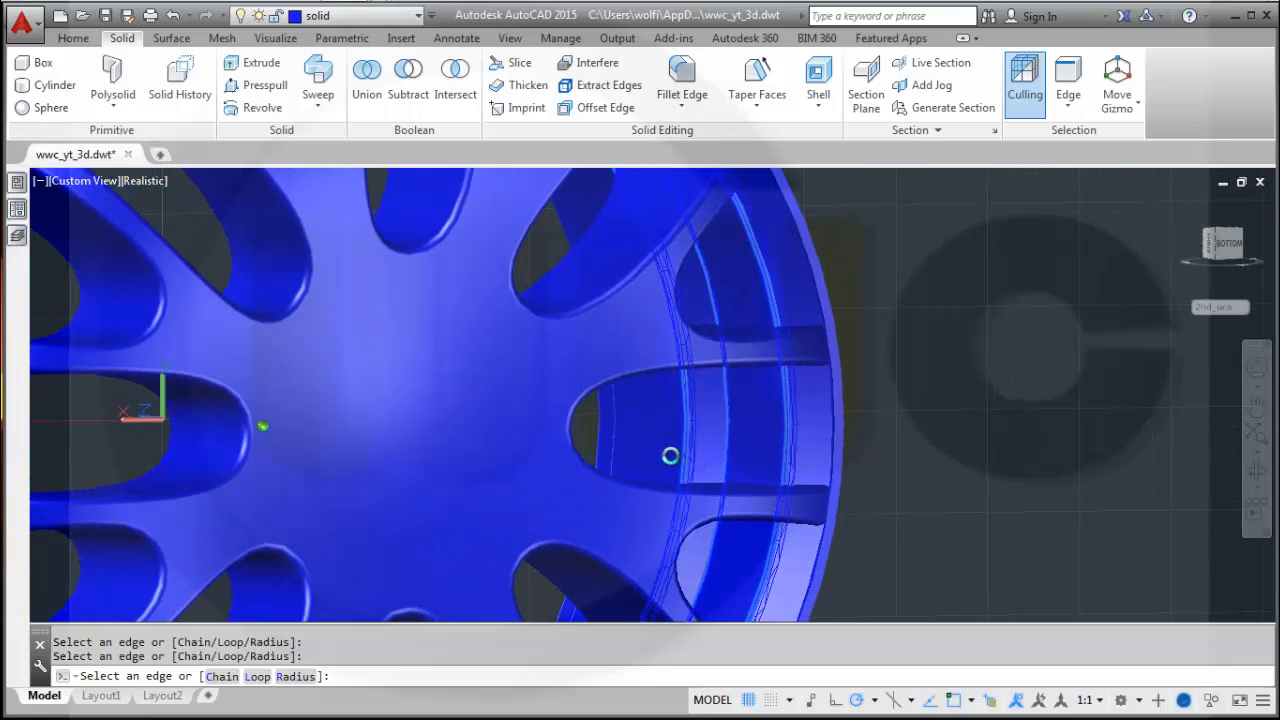
left_click(612, 448)
middle_click_drag(715, 457, 830, 434, "shift")
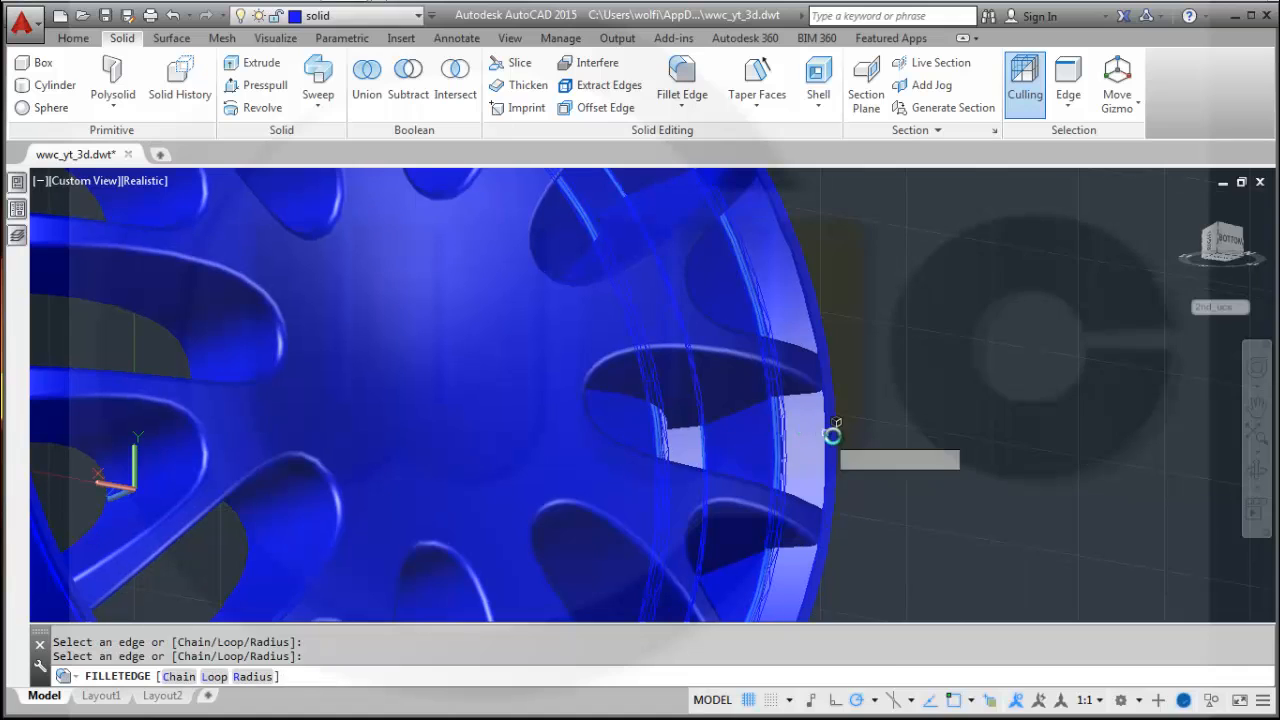
scroll(824, 446, "up", 2)
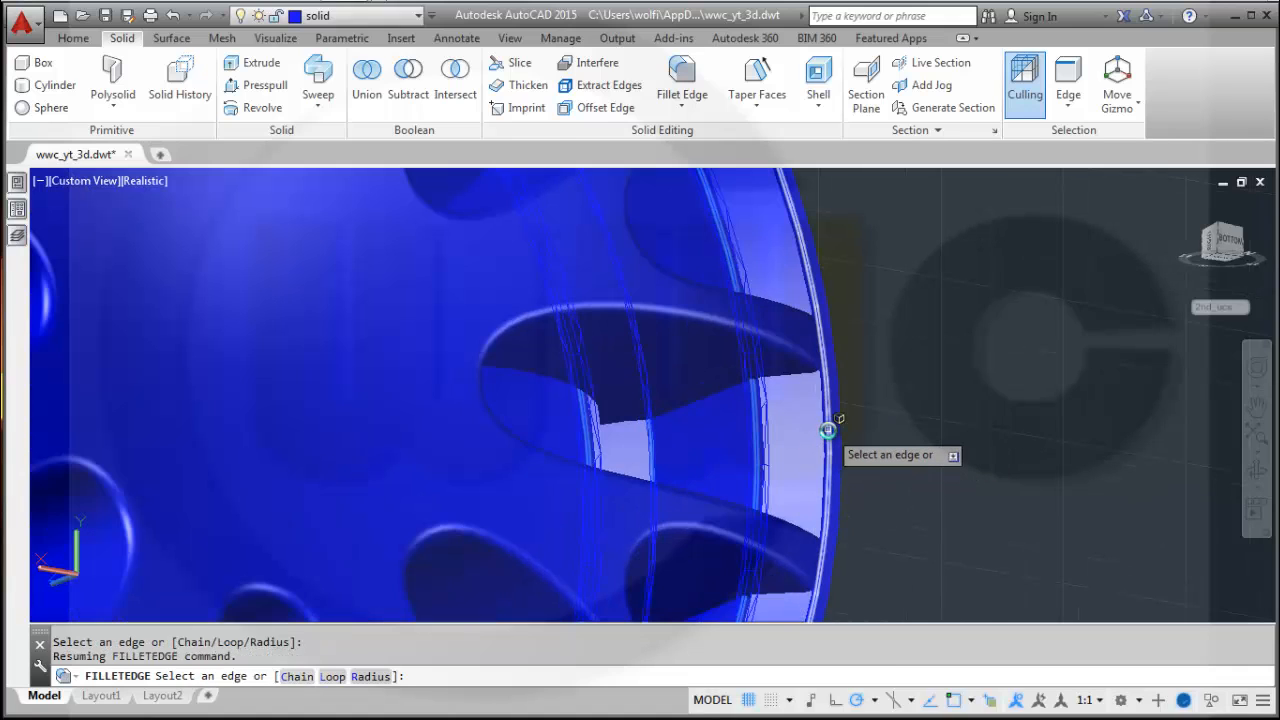
scroll(828, 430, "up", 2)
left_click(831, 427)
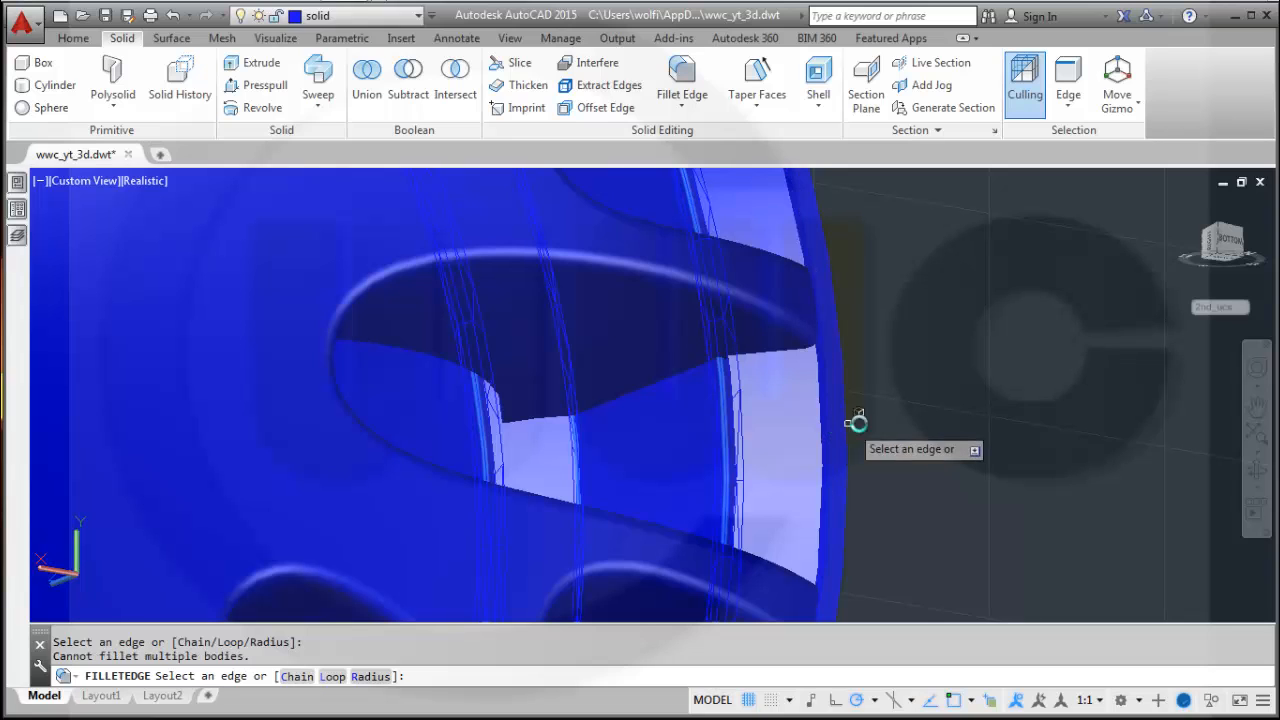
right_click(900, 414)
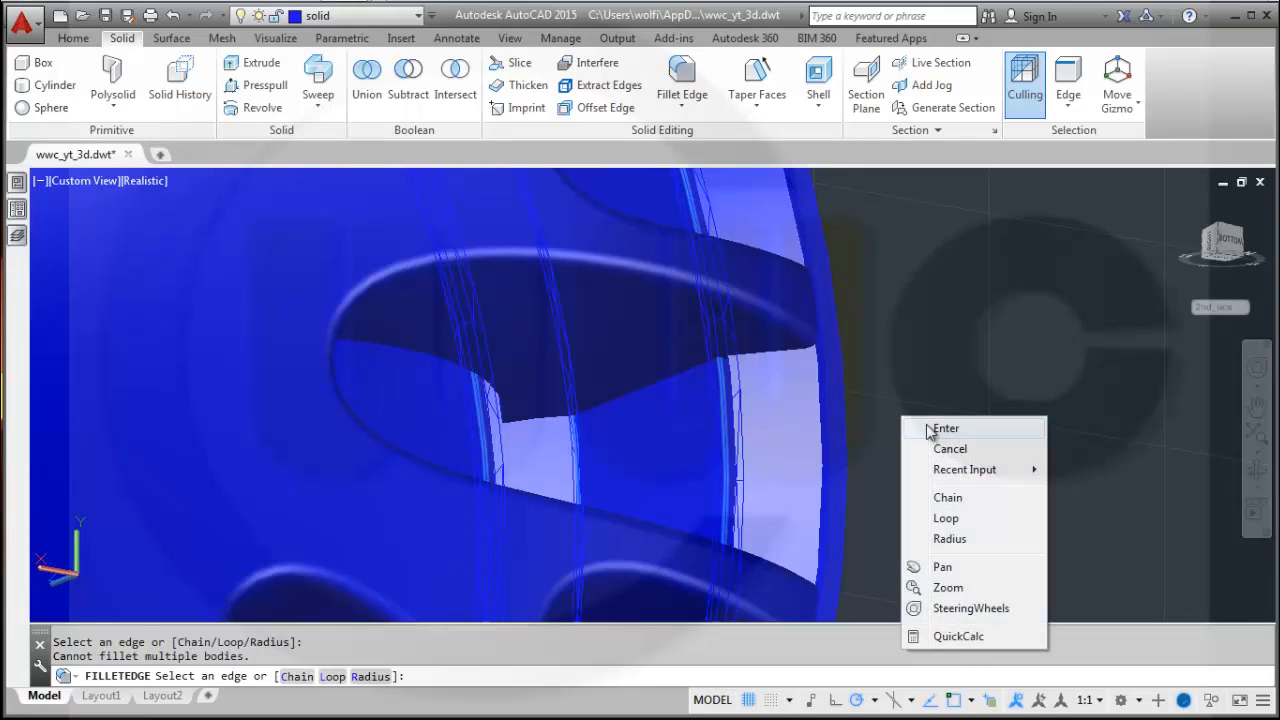
left_click(927, 430)
Examine the whole wheel rim and its spoke openings from the front.
scroll(920, 430, "down", 5)
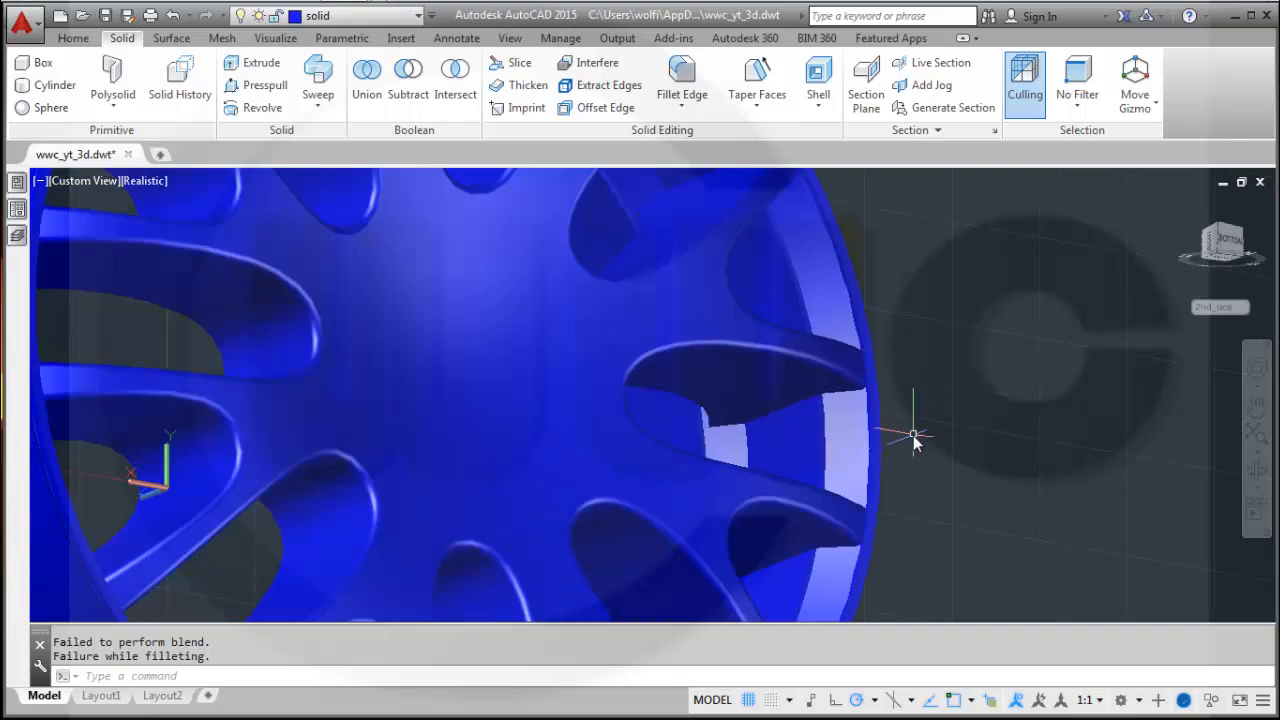
middle_click_drag(910, 437, 837, 397, "shift")
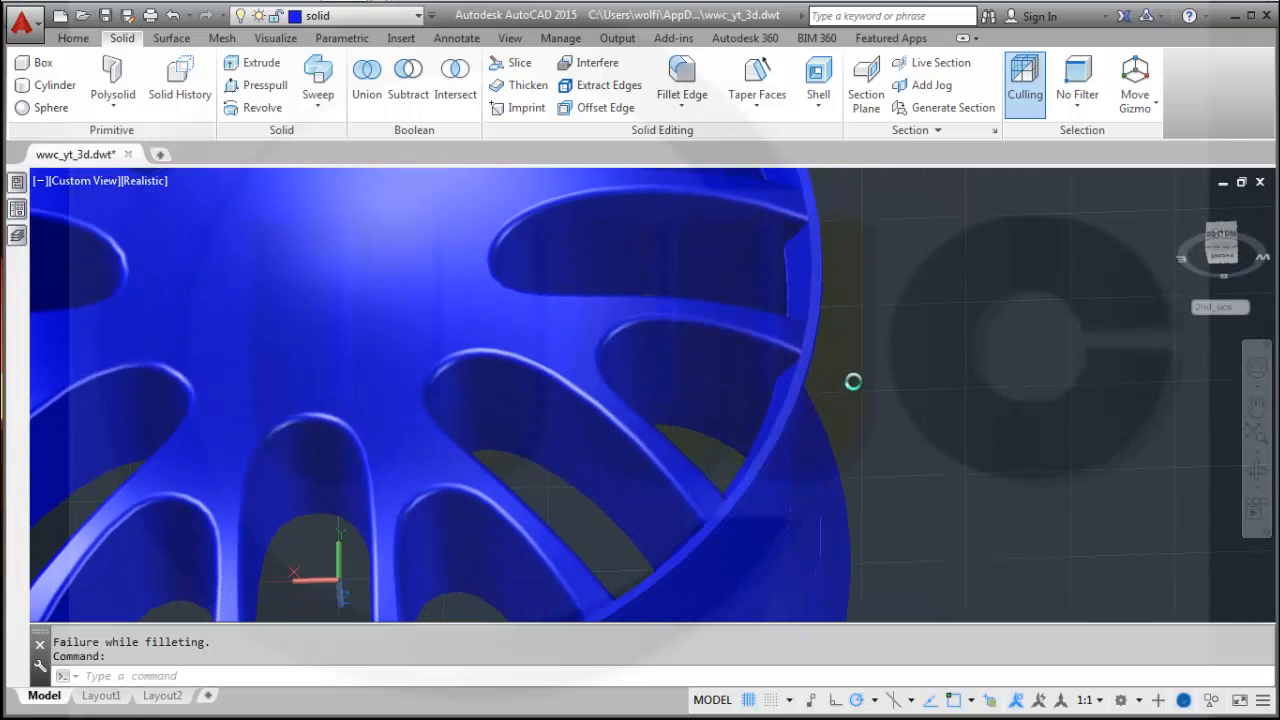
scroll(853, 380, "up", 4)
scroll(854, 386, "down", 8)
scroll(723, 366, "down", 4)
middle_click_drag(723, 366, 785, 465, "shift")
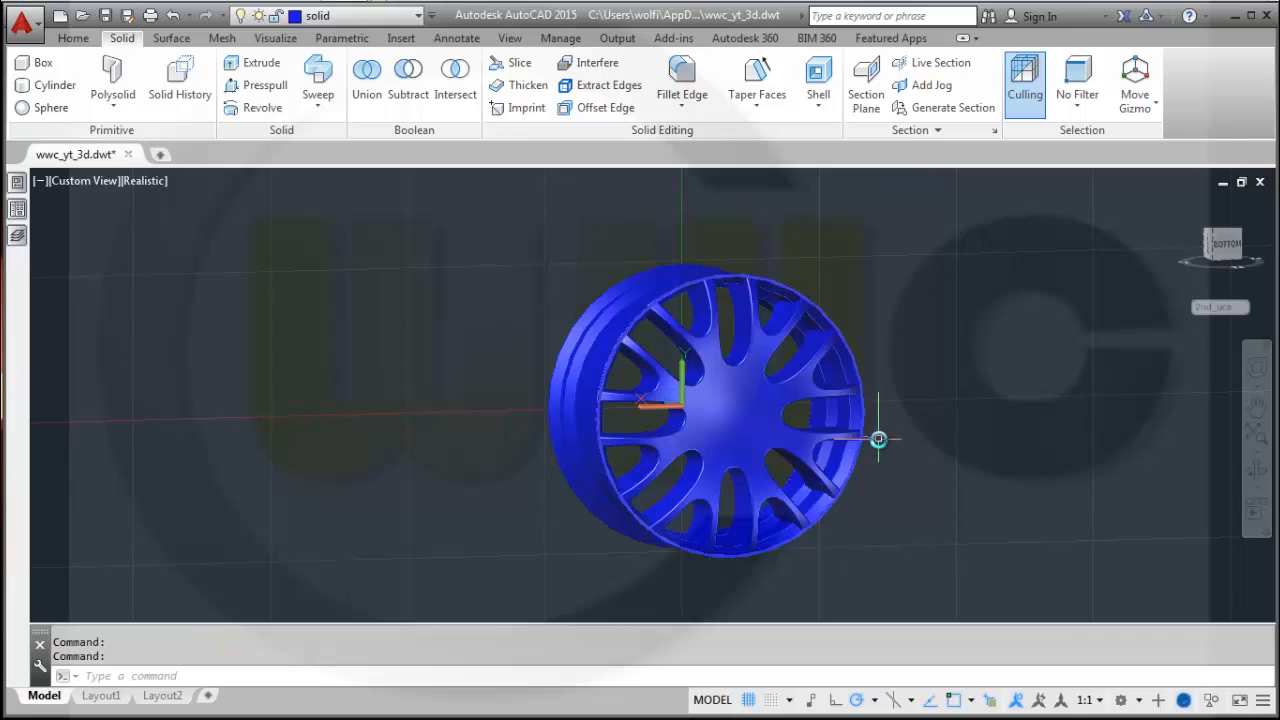
scroll(884, 433, "up", 2)
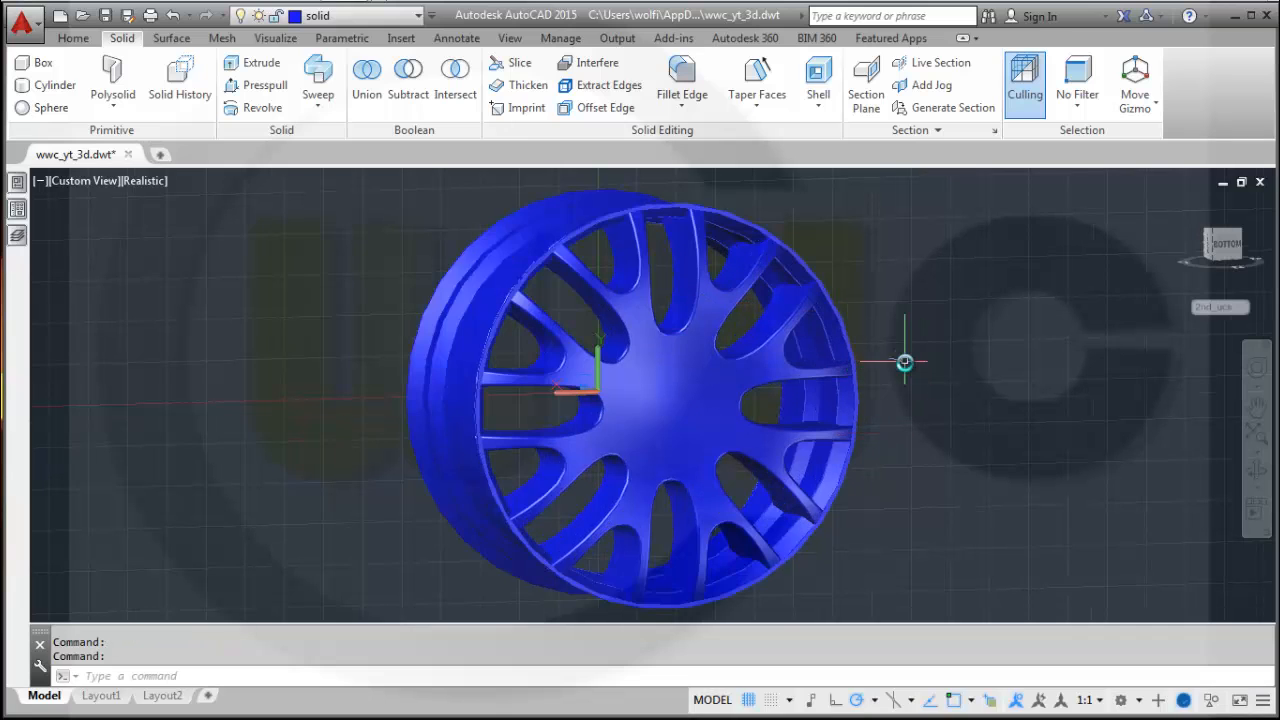
middle_click_drag(904, 362, 676, 252, "shift")
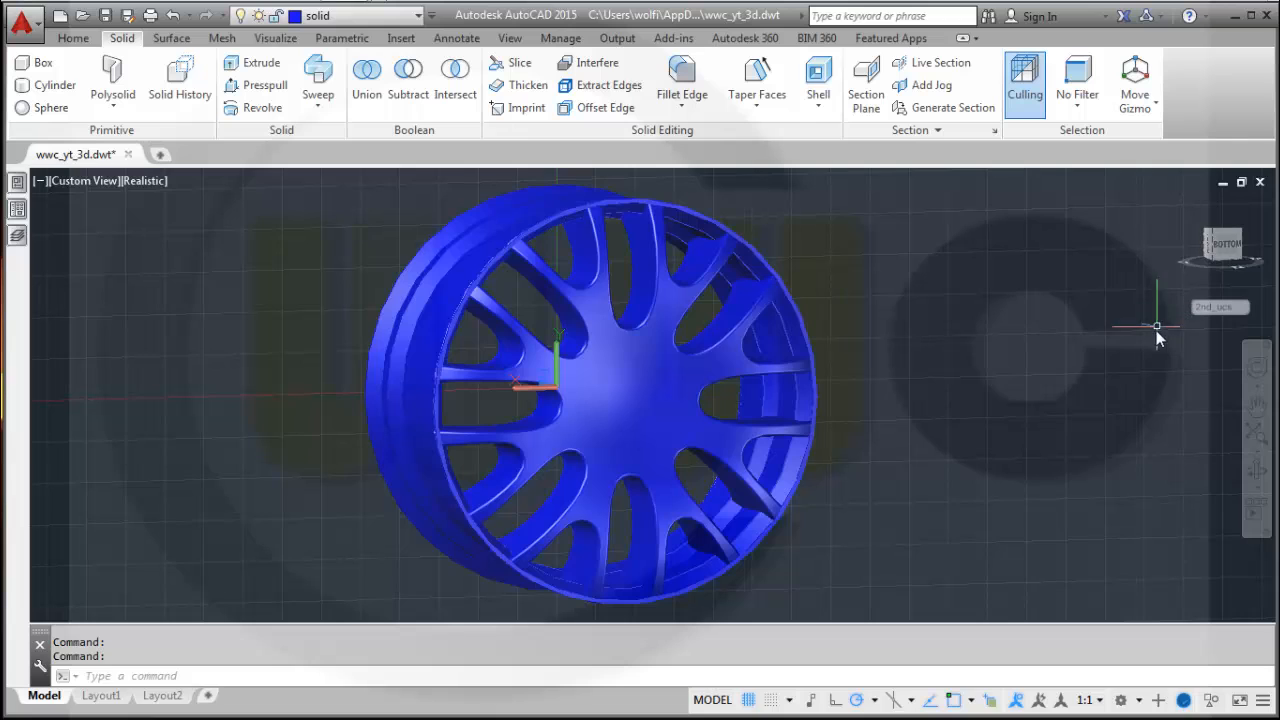
middle_click_drag(1157, 331, 1123, 317, "shift")
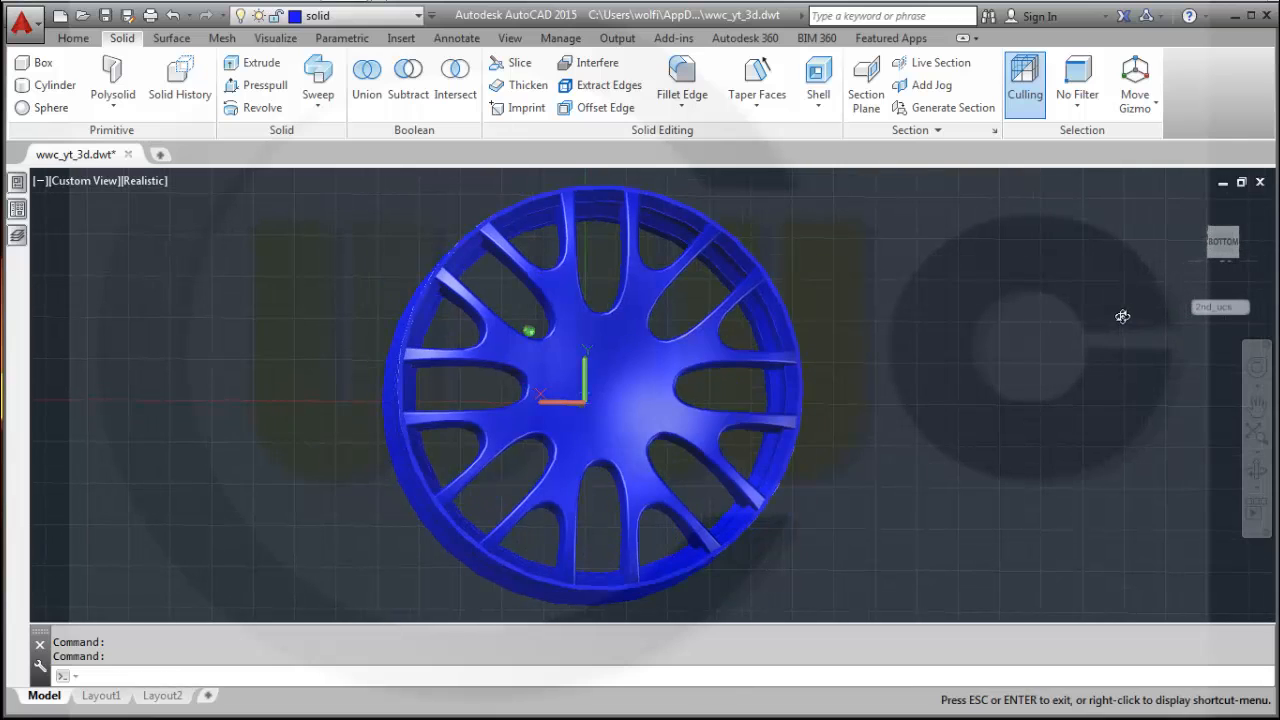
Make sketches the current layer while keeping the layer on, and switch to the front view.
left_click(418, 17)
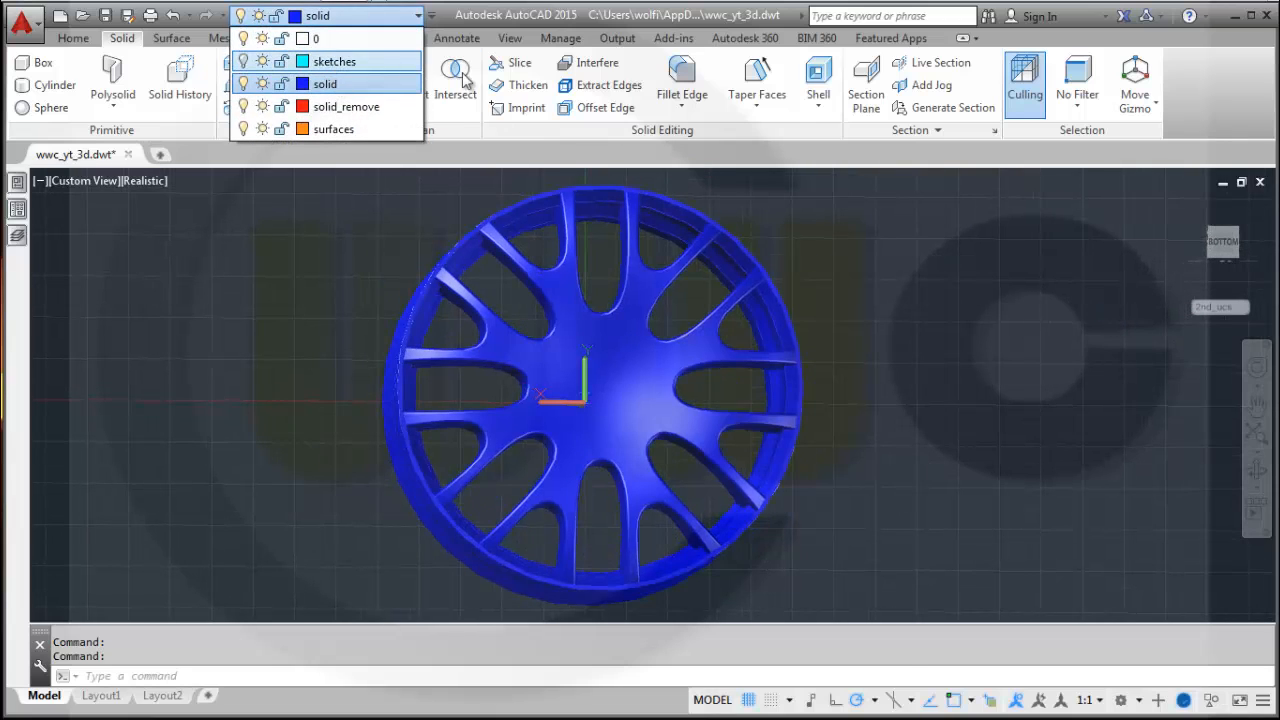
left_click(789, 235)
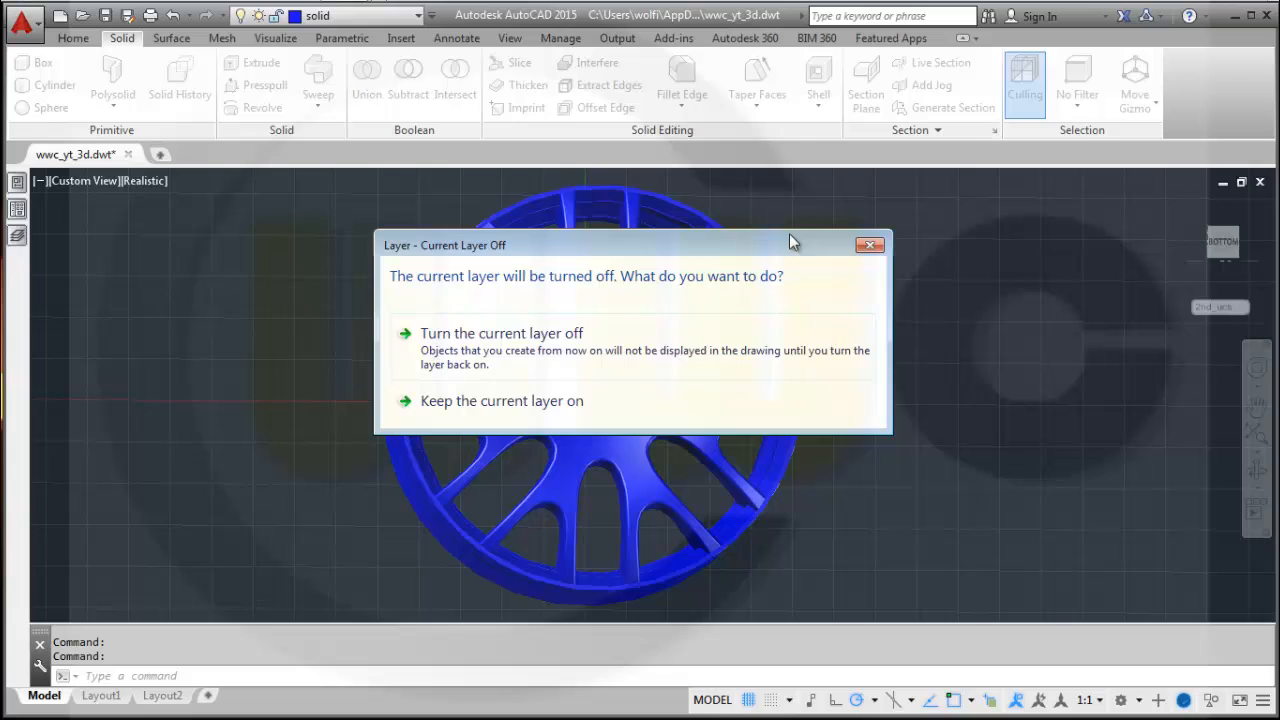
left_click(481, 401)
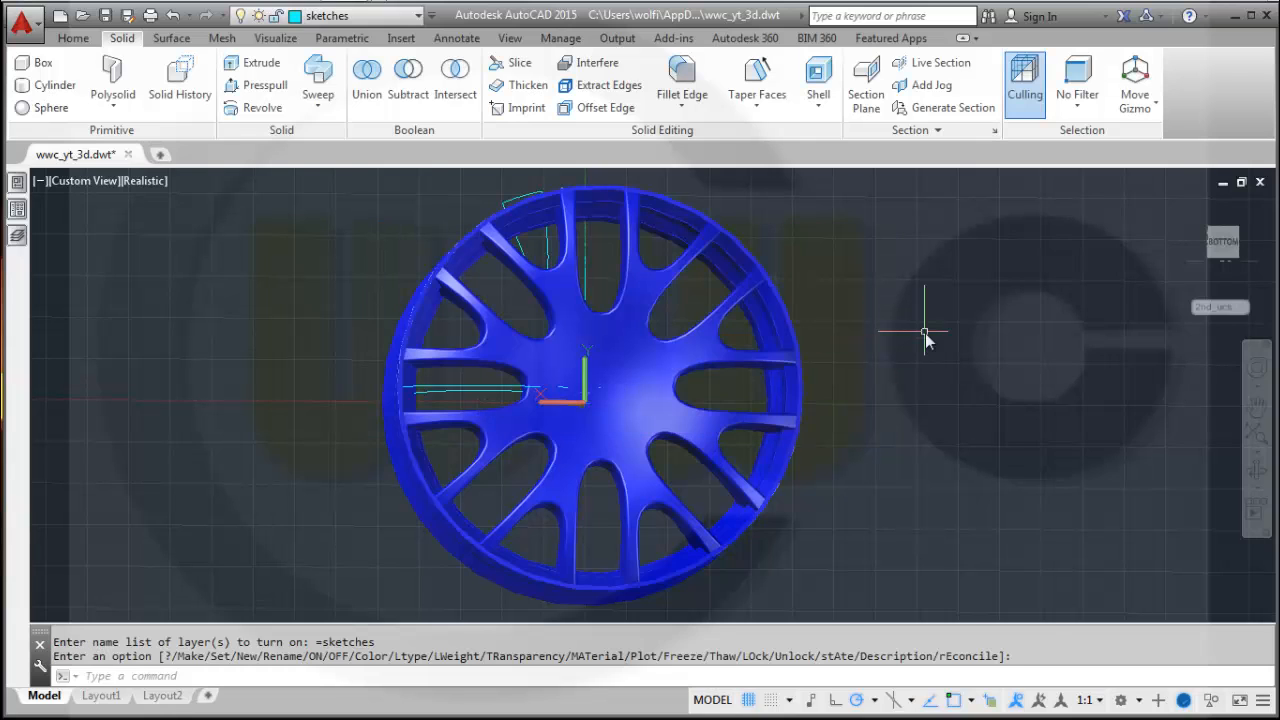
mouse_move(863, 331)
middle_mouse_down("shift")
mouse_move(886, 403)
mouse_move(609, 393)
mouse_move(611, 380)
mouse_move(846, 363)
mouse_move(853, 376)
mouse_move(543, 370)
middle_mouse_up("shift")
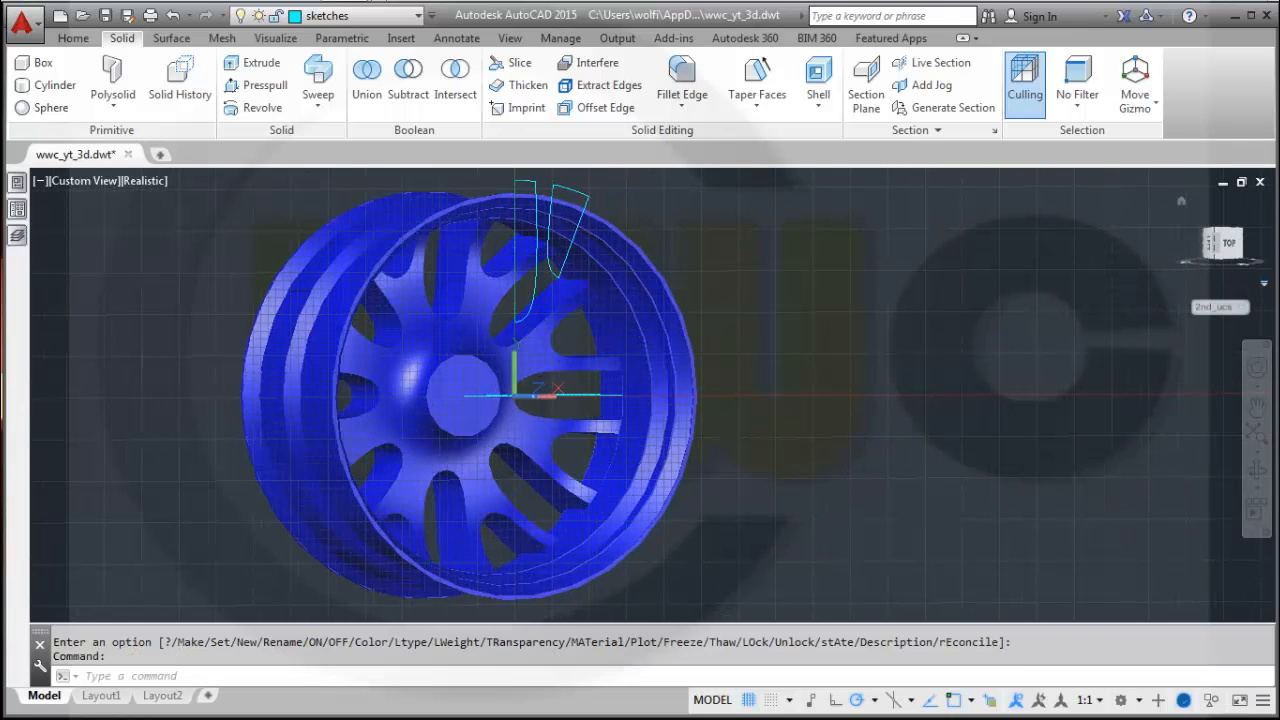
left_click(1232, 251)
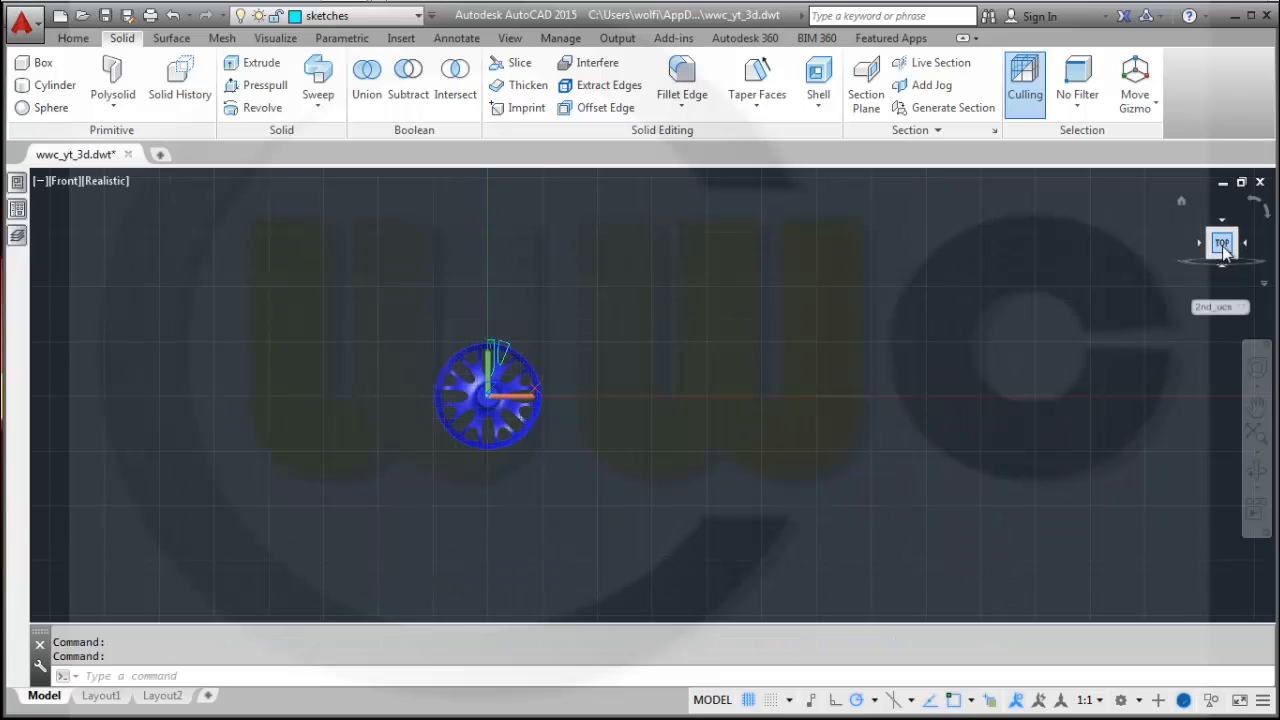
Turn off the solid layer to show only the sketch geometry.
left_click(418, 15)
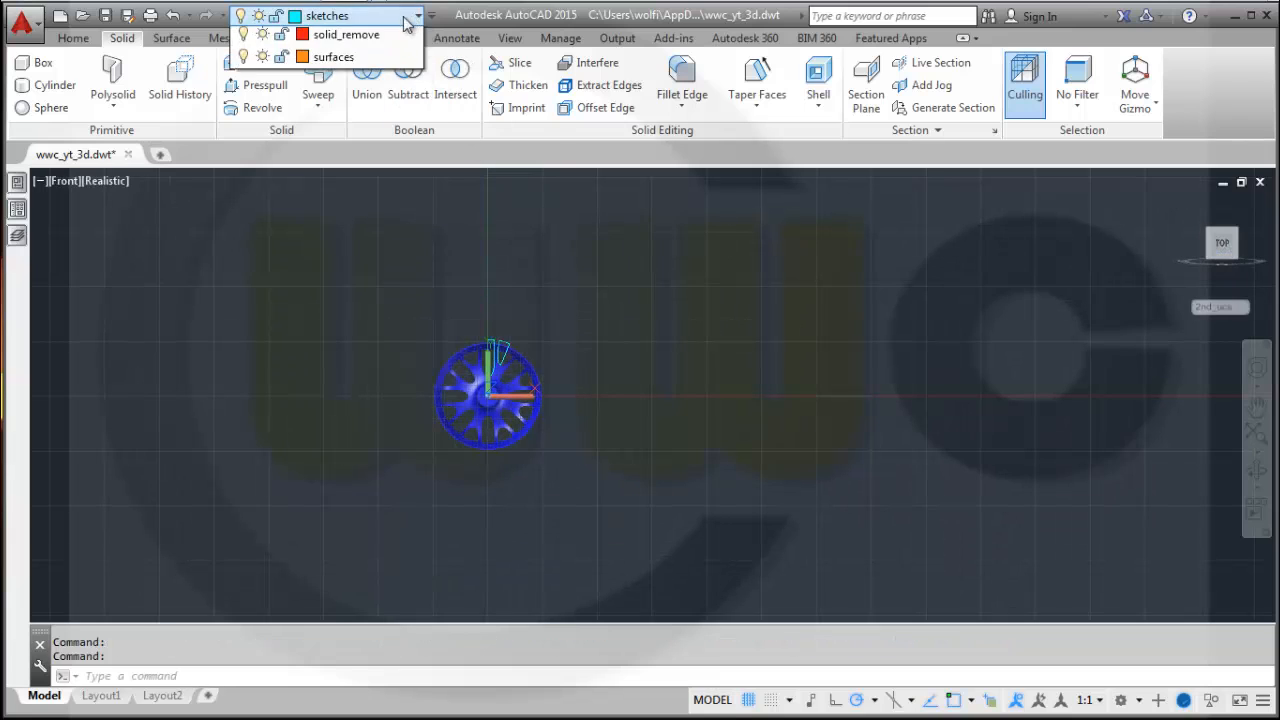
left_click(243, 85)
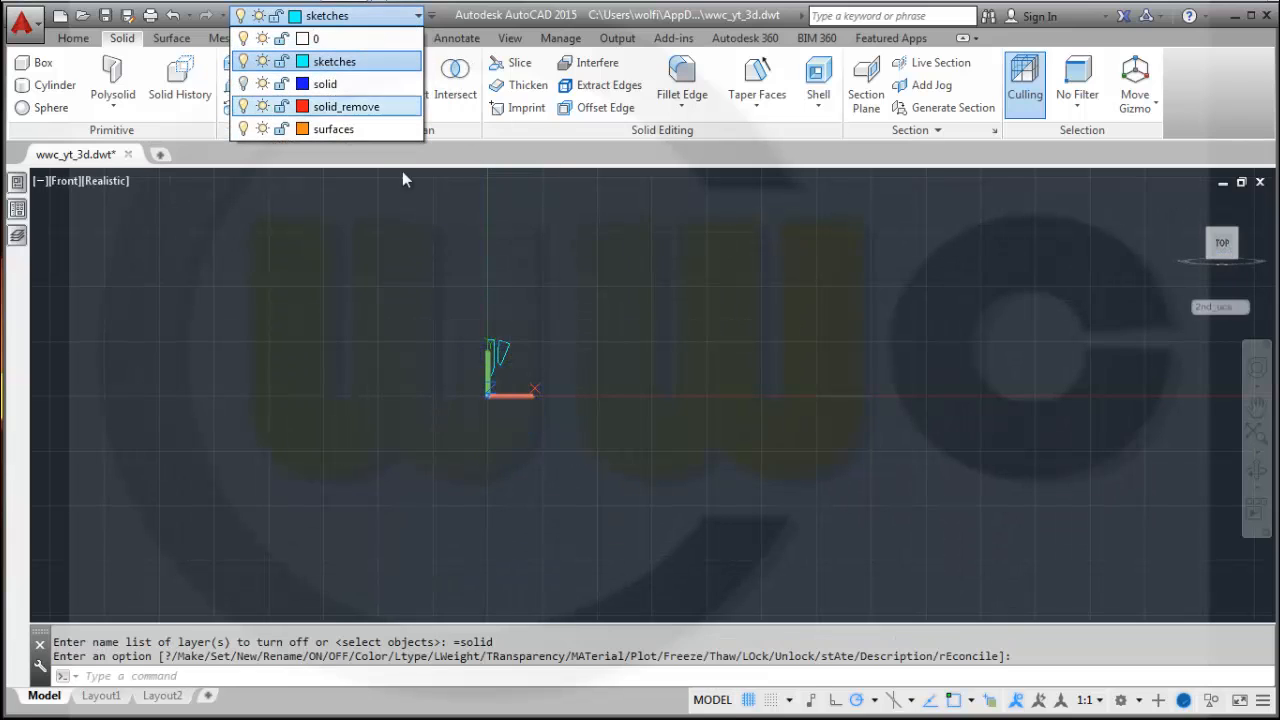
left_click(586, 255)
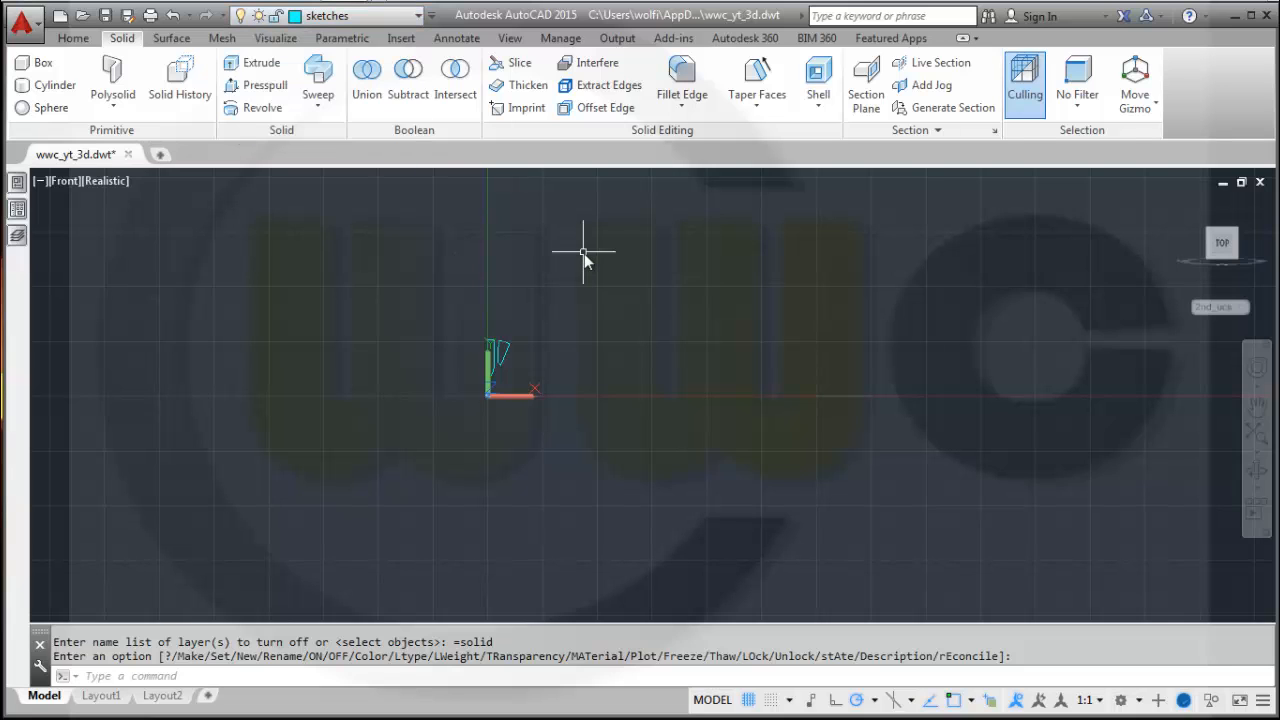
scroll(584, 255, "up", 3)
middle_click_drag(570, 287, 795, 199)
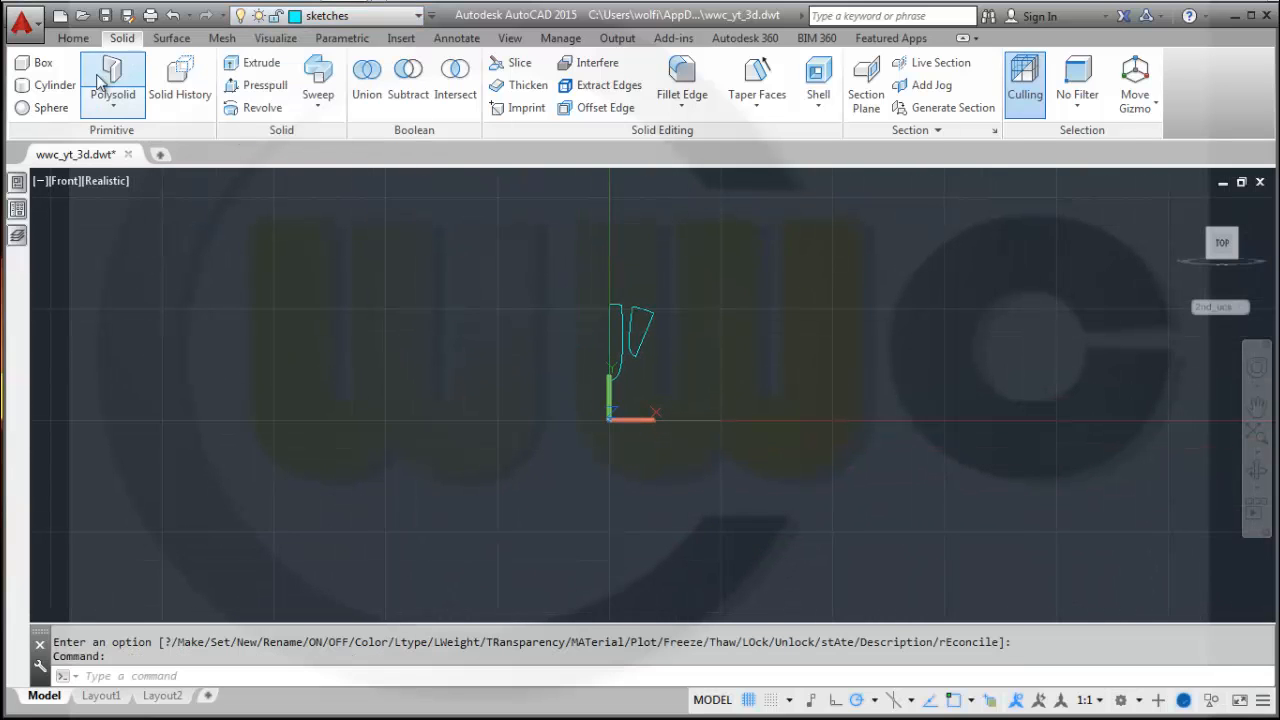
Draw a circle with radius 30 centred at 0,0.
left_click(74, 38)
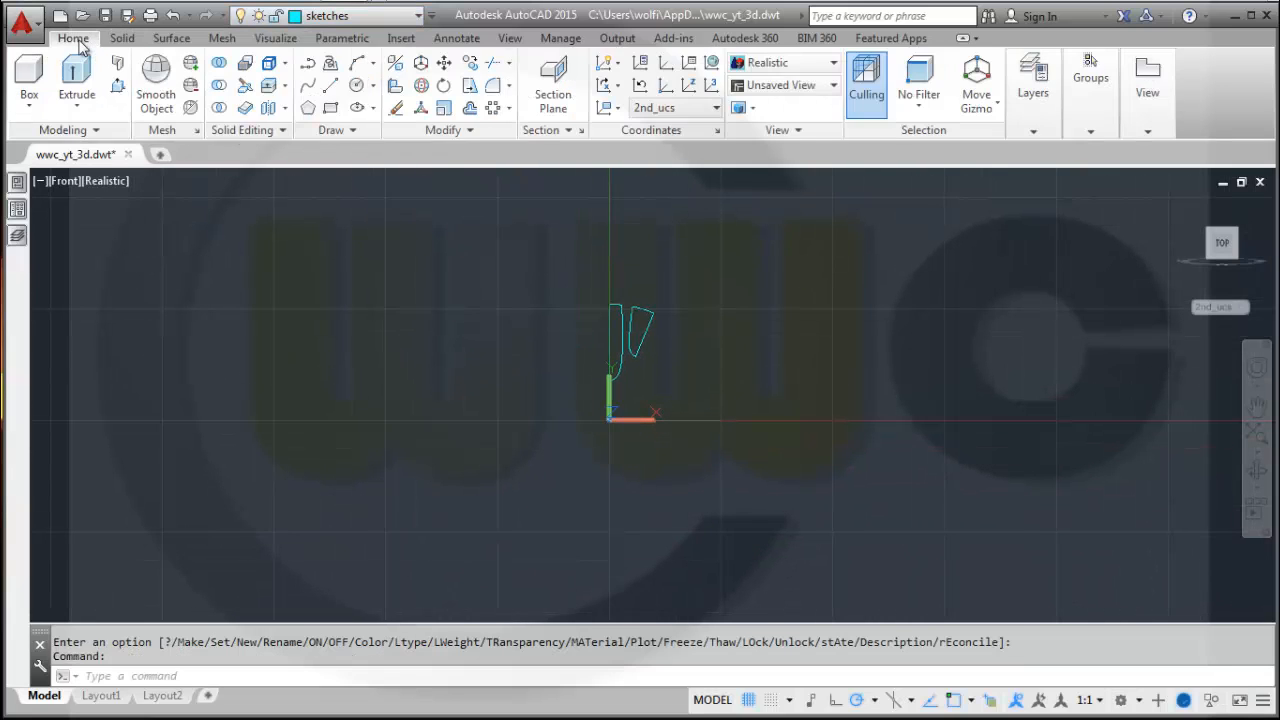
left_click(358, 85)
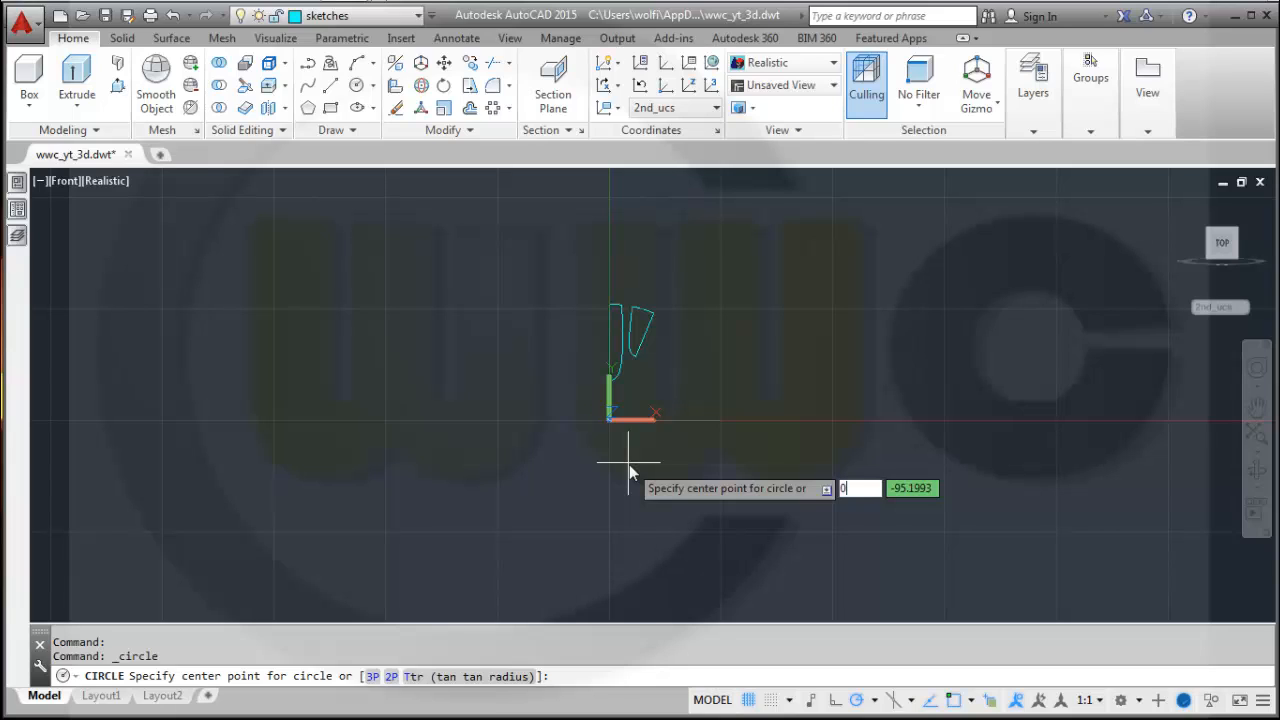
key("Return")
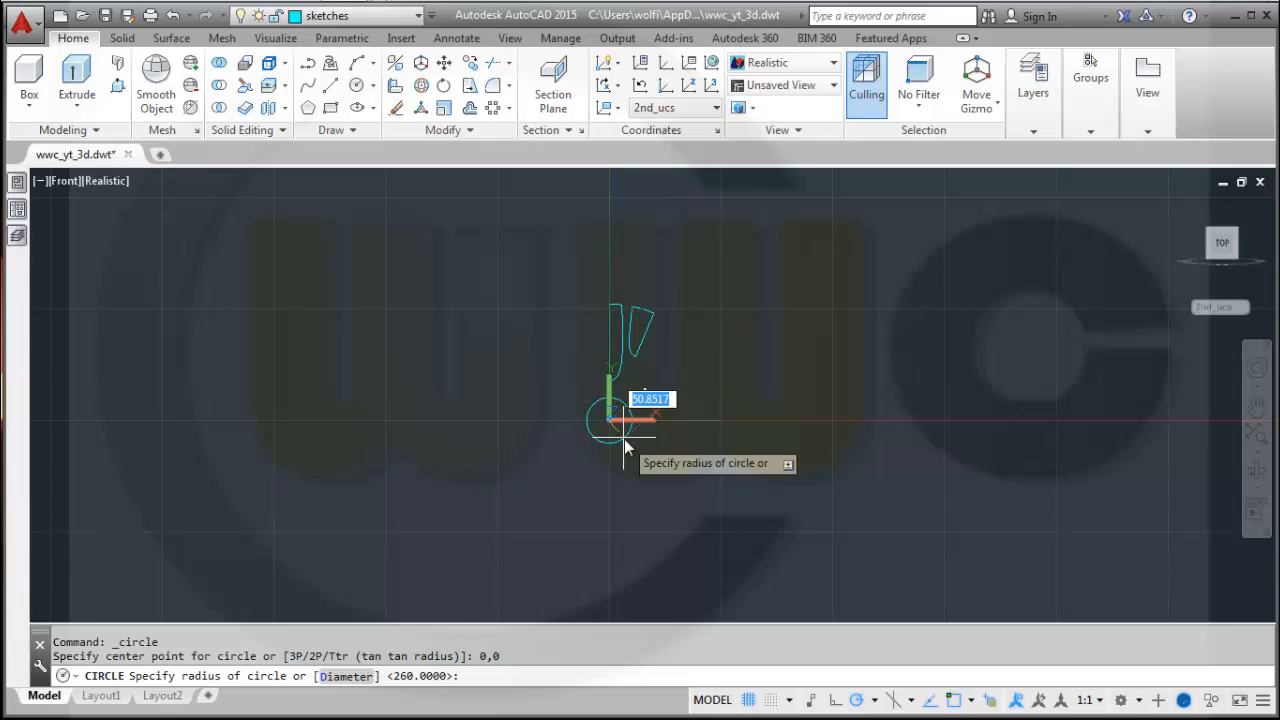
key("Return")
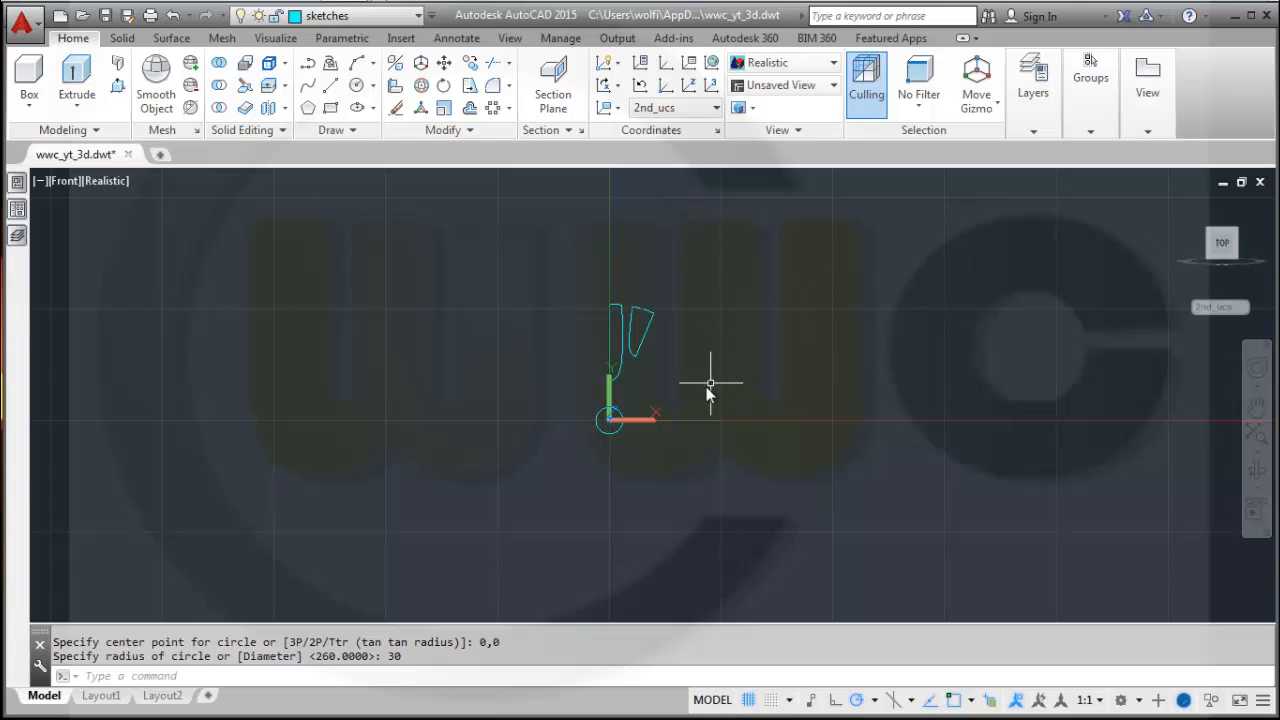
Make solid_remove the current layer.
mouse_move(707, 393)
middle_mouse_down("shift")
mouse_move(683, 300)
mouse_move(623, 346)
mouse_move(632, 365)
middle_mouse_up("shift")
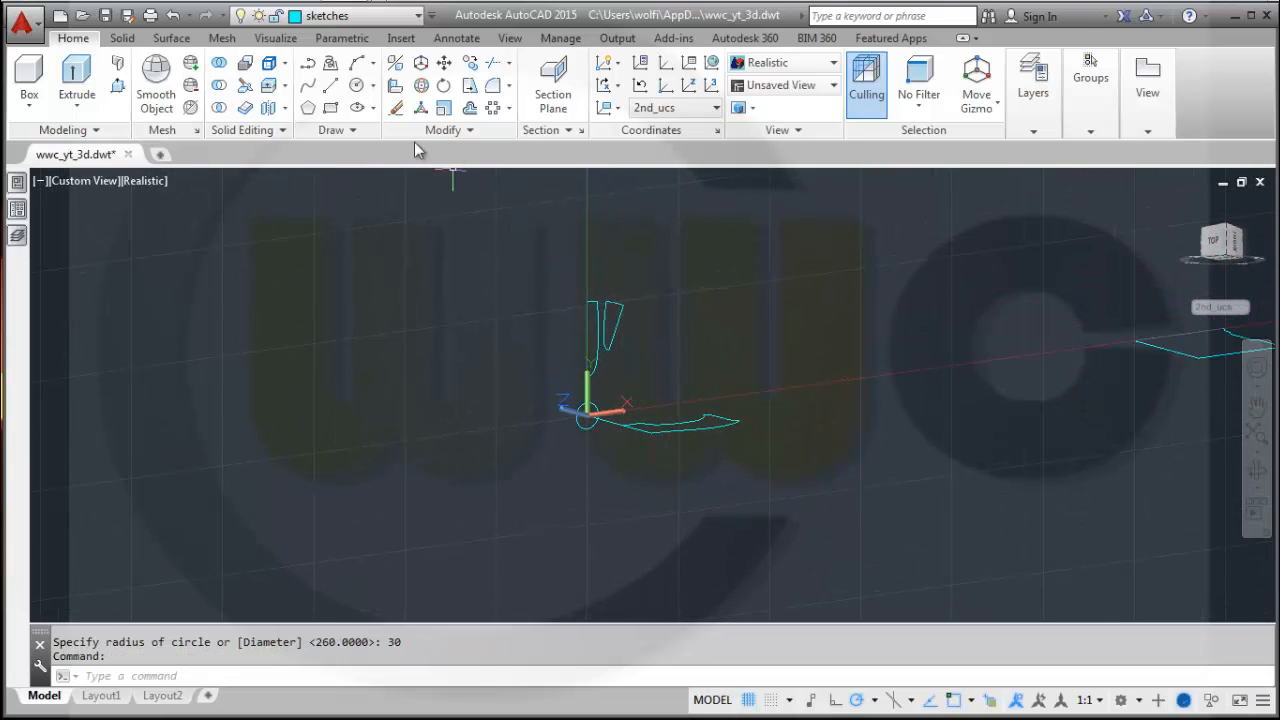
left_click(416, 18)
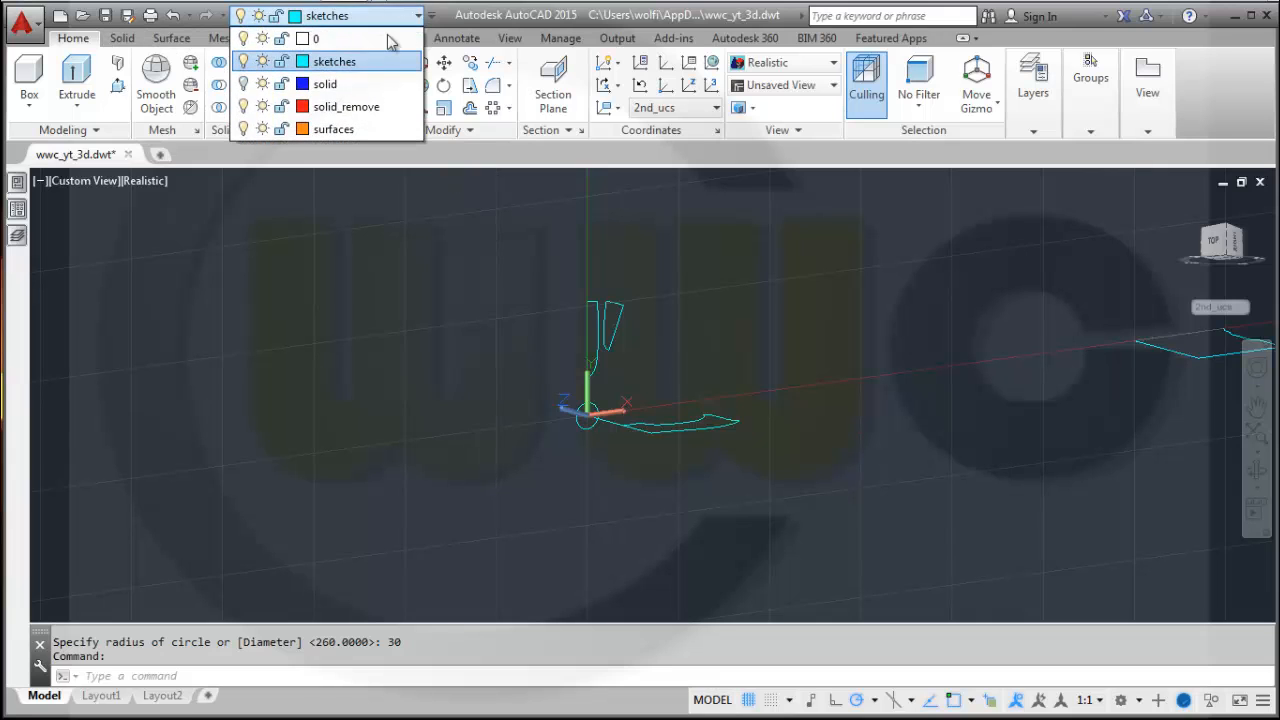
left_click(347, 110)
middle_click_drag(485, 310, 431, 337)
key("Caps_Lock")
Extrude the circle 300 units into a cylinder along the wheel axis.
left_click(80, 76)
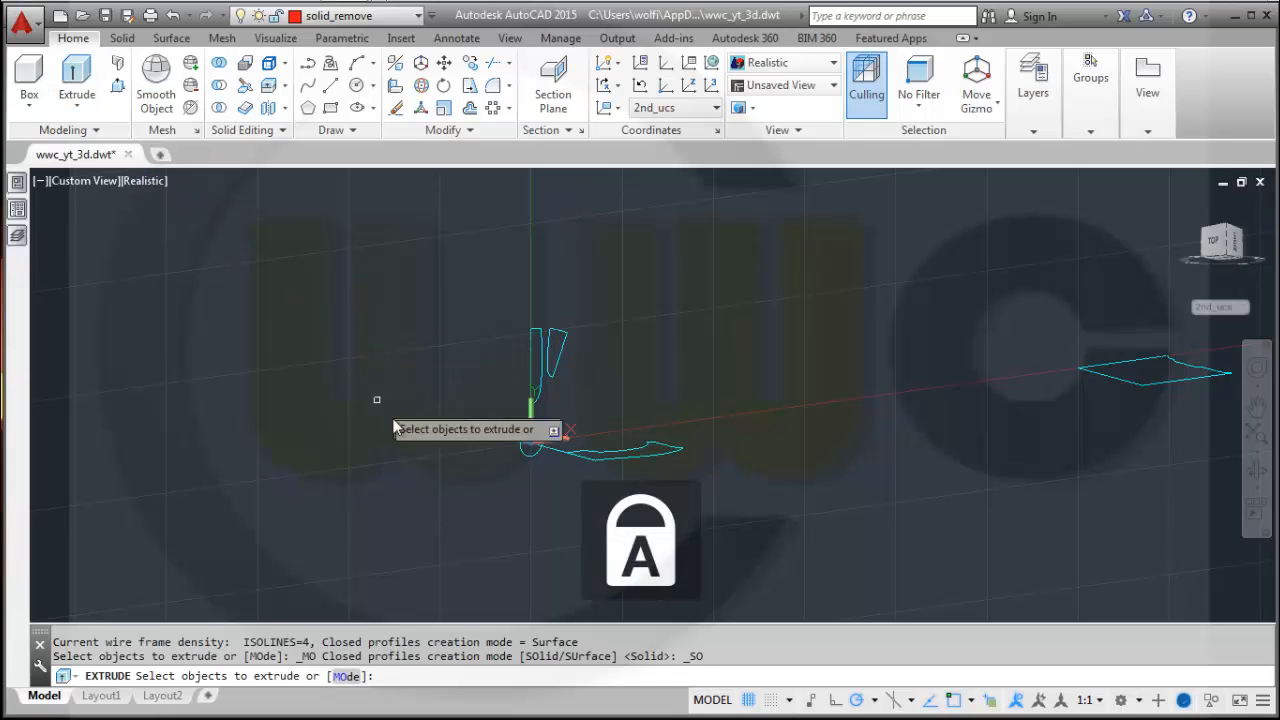
left_click(530, 443)
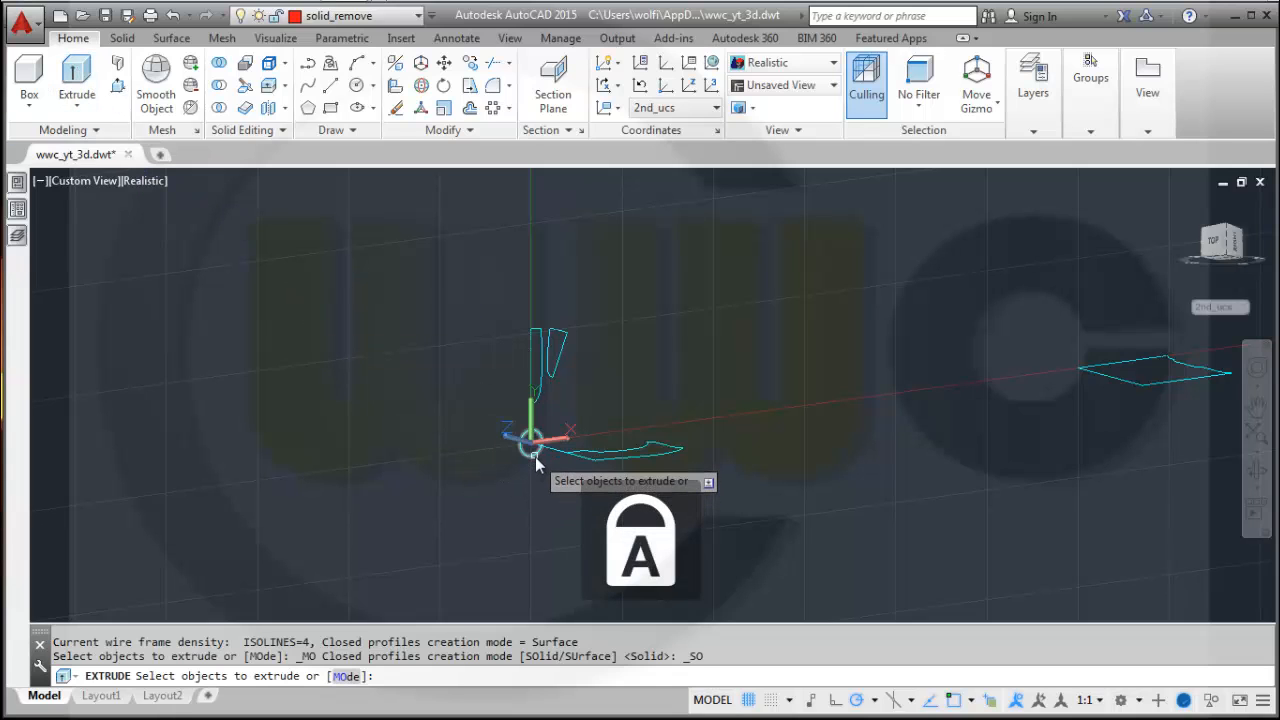
right_click(761, 378)
left_click(800, 391)
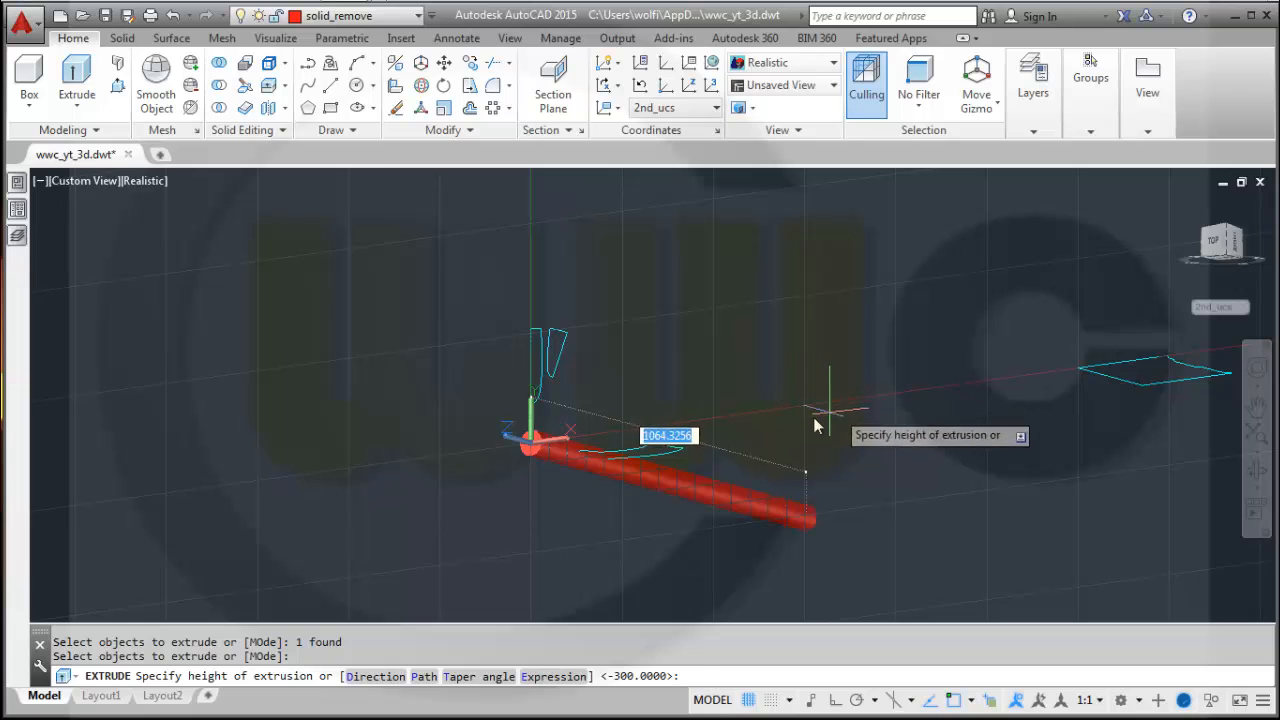
middle_click_drag(774, 423, 829, 400, "shift")
type("30")
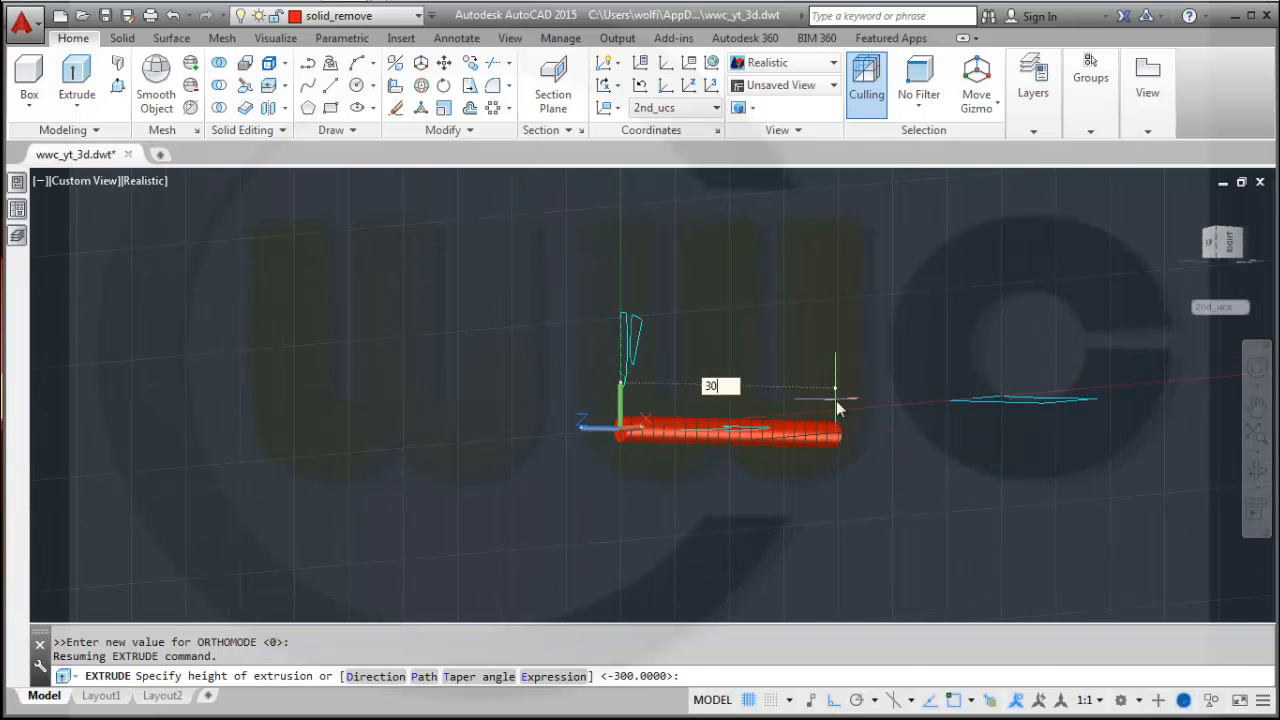
type("0")
key("Return")
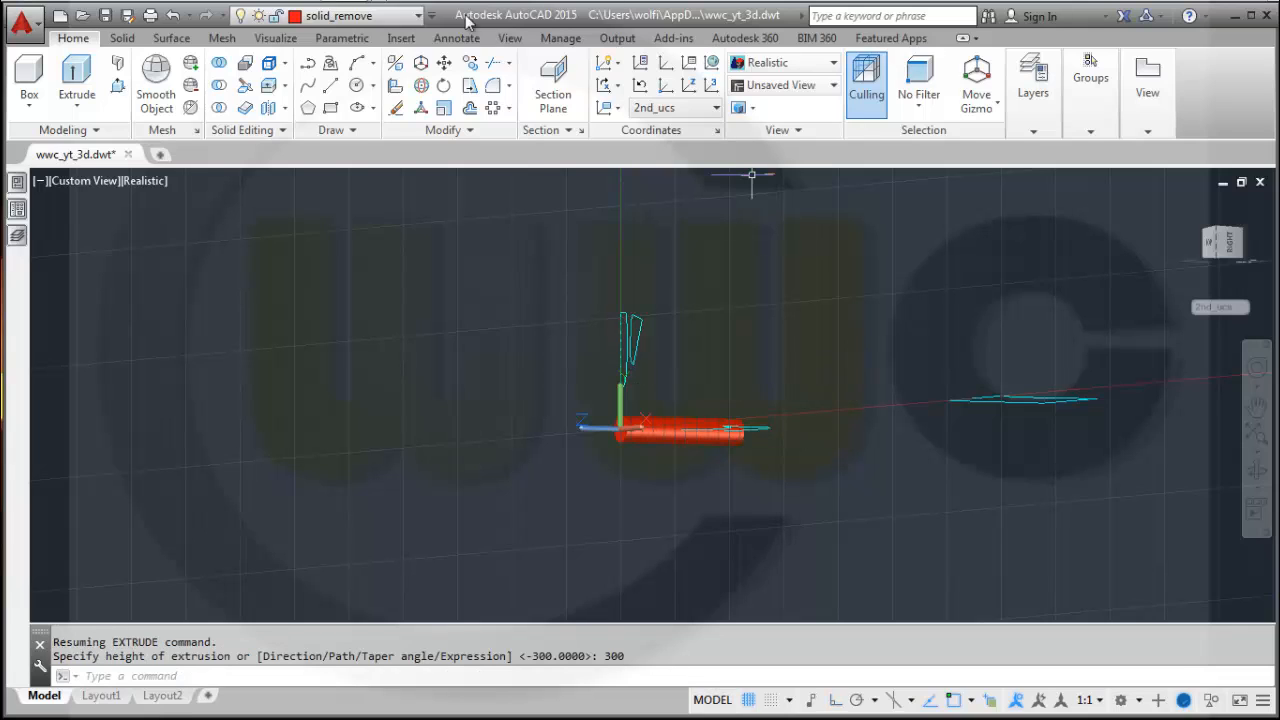
Turn the solid layer back on and make solid the current layer.
left_click(418, 17)
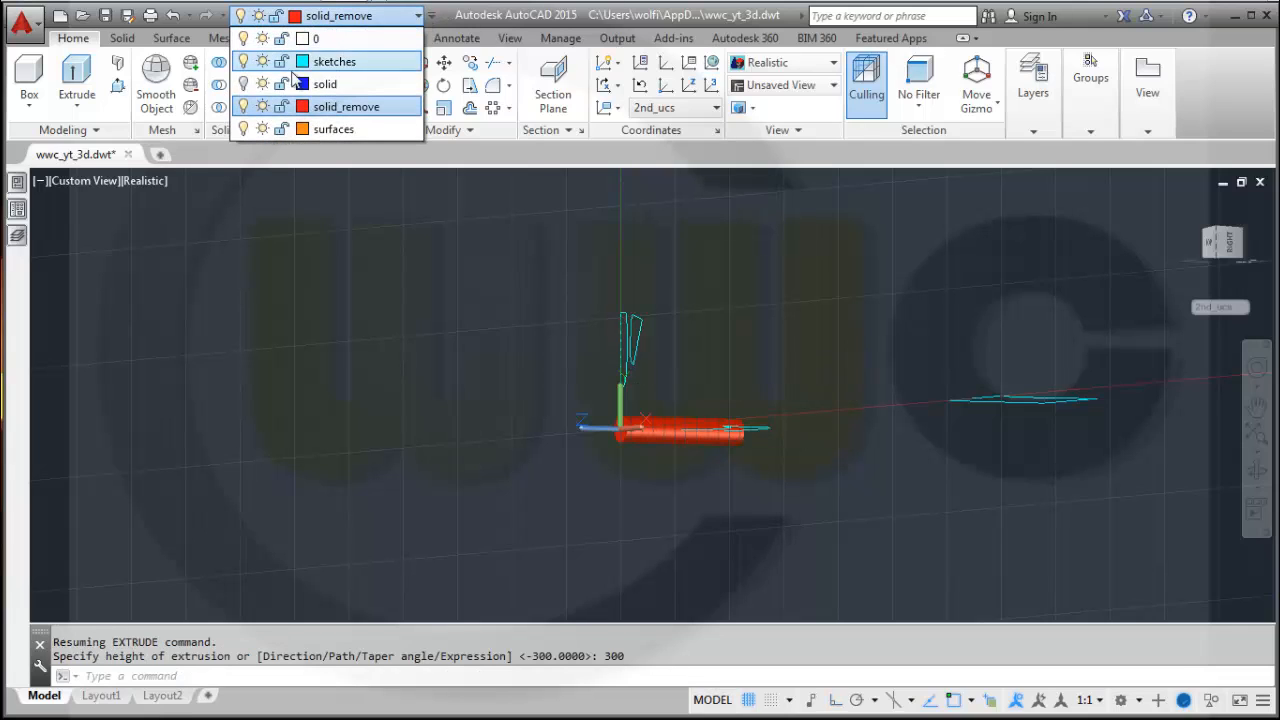
left_click(243, 84)
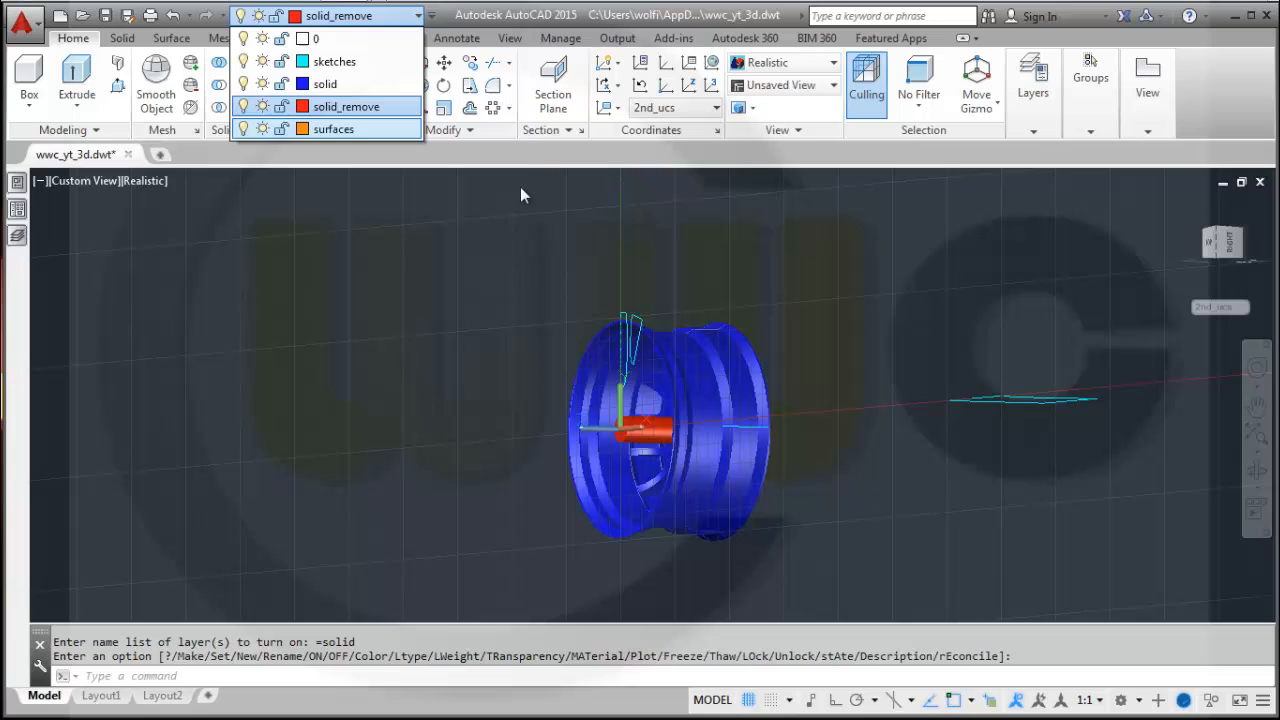
left_click(743, 283)
middle_click_drag(677, 260, 686, 320, "shift")
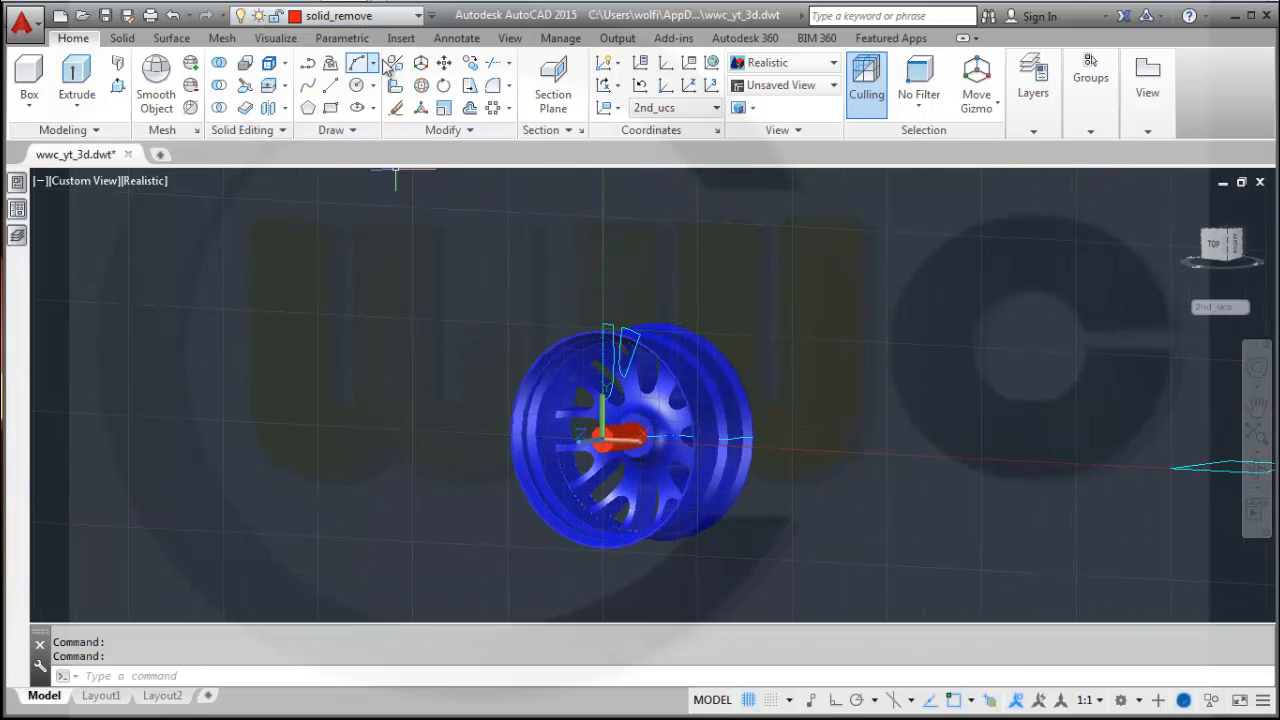
left_click(416, 17)
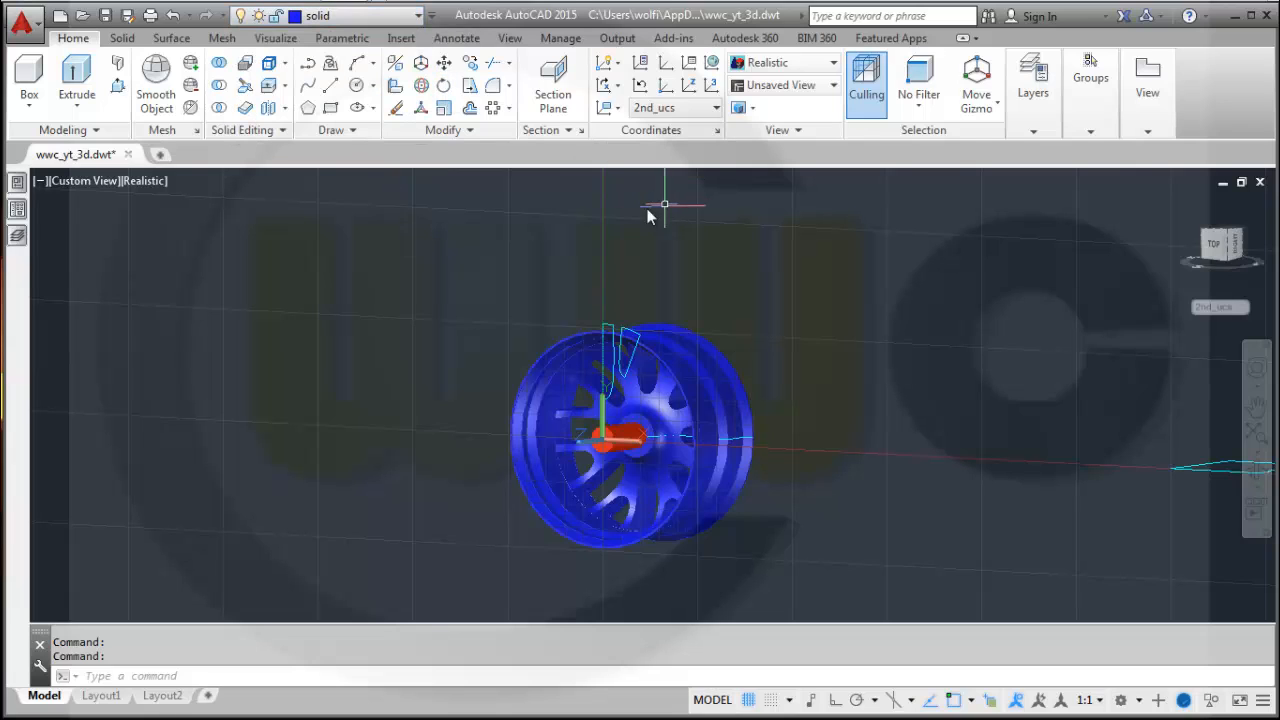
Subtract the red cylinder from the wheel rim to cut the centre hub hole.
left_click(220, 87)
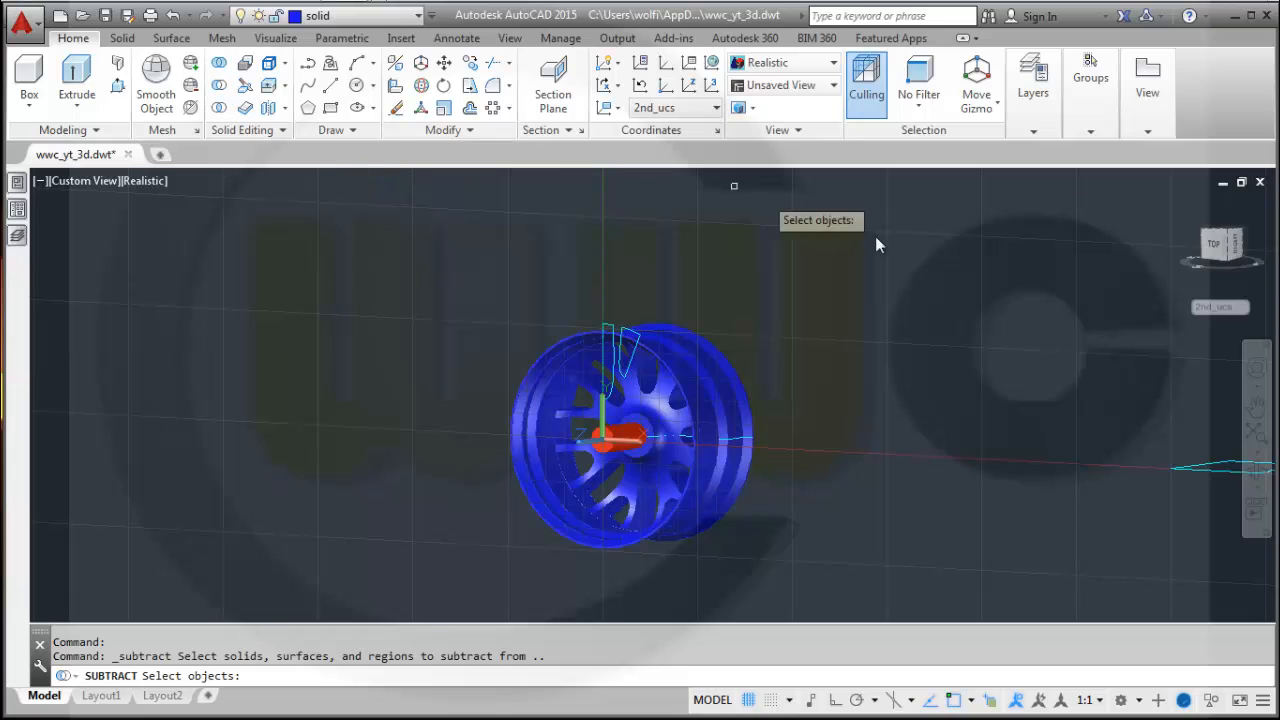
left_click(650, 410)
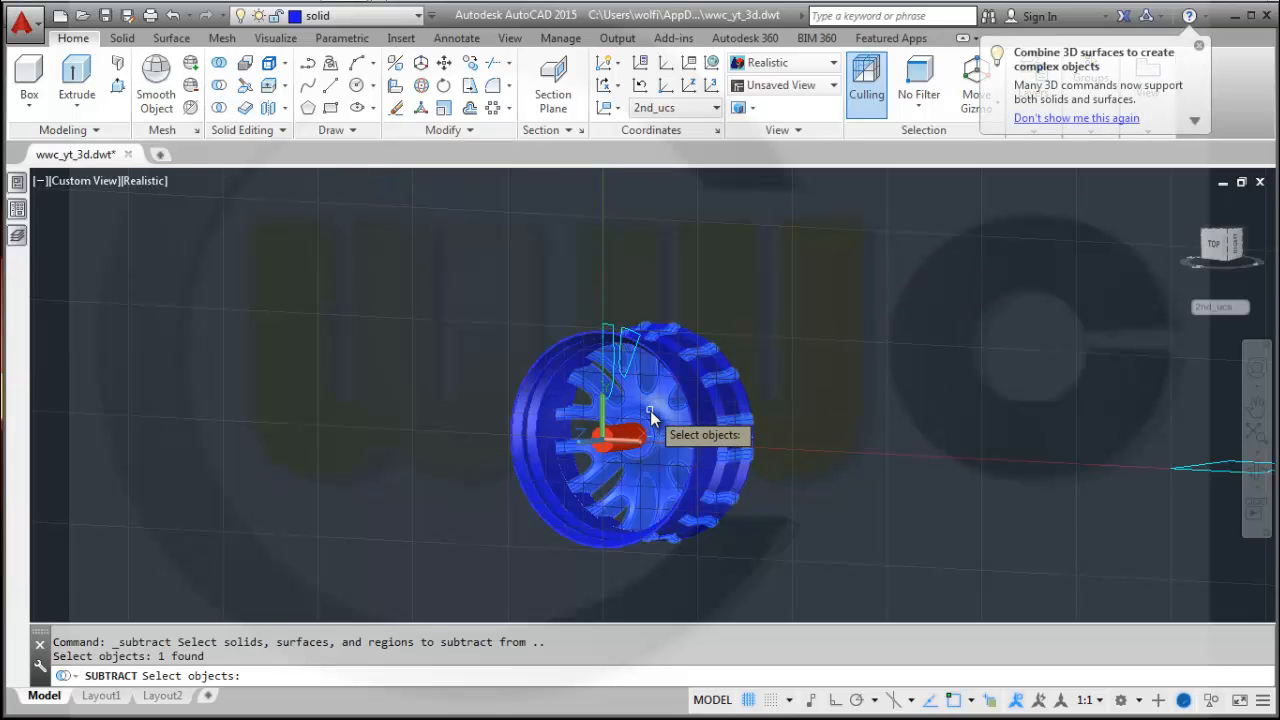
key("Return")
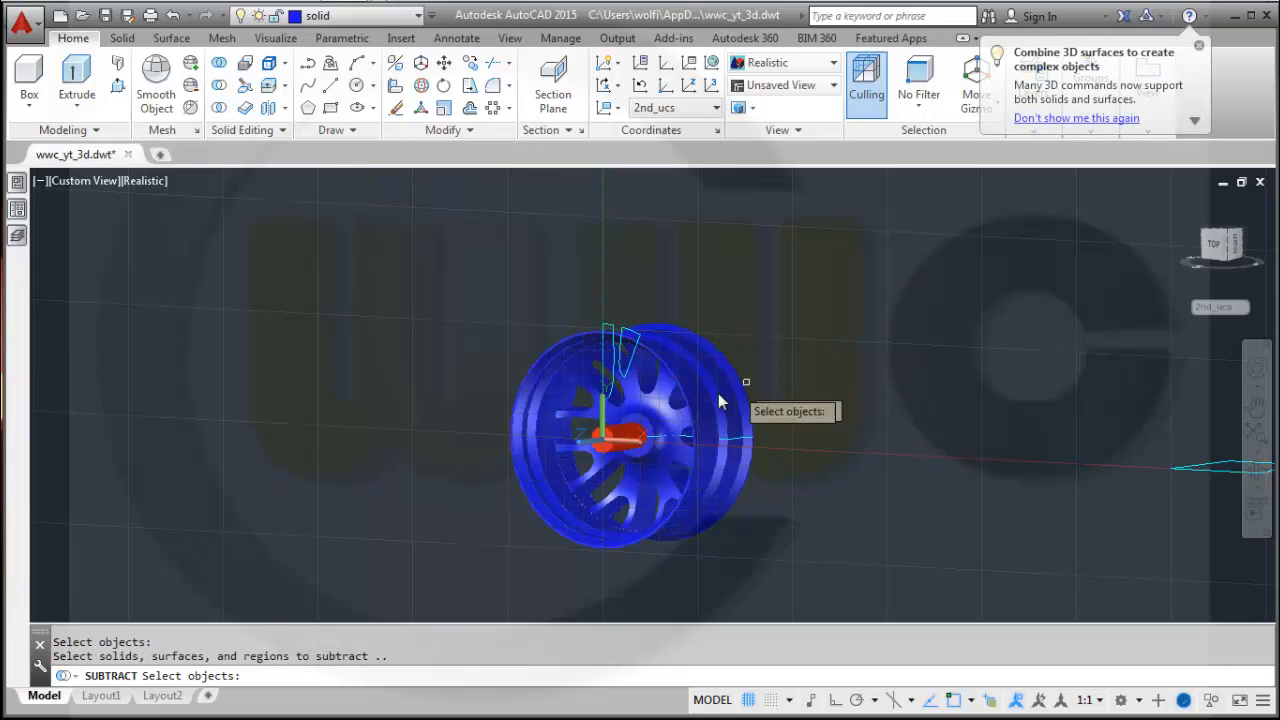
left_click(623, 434)
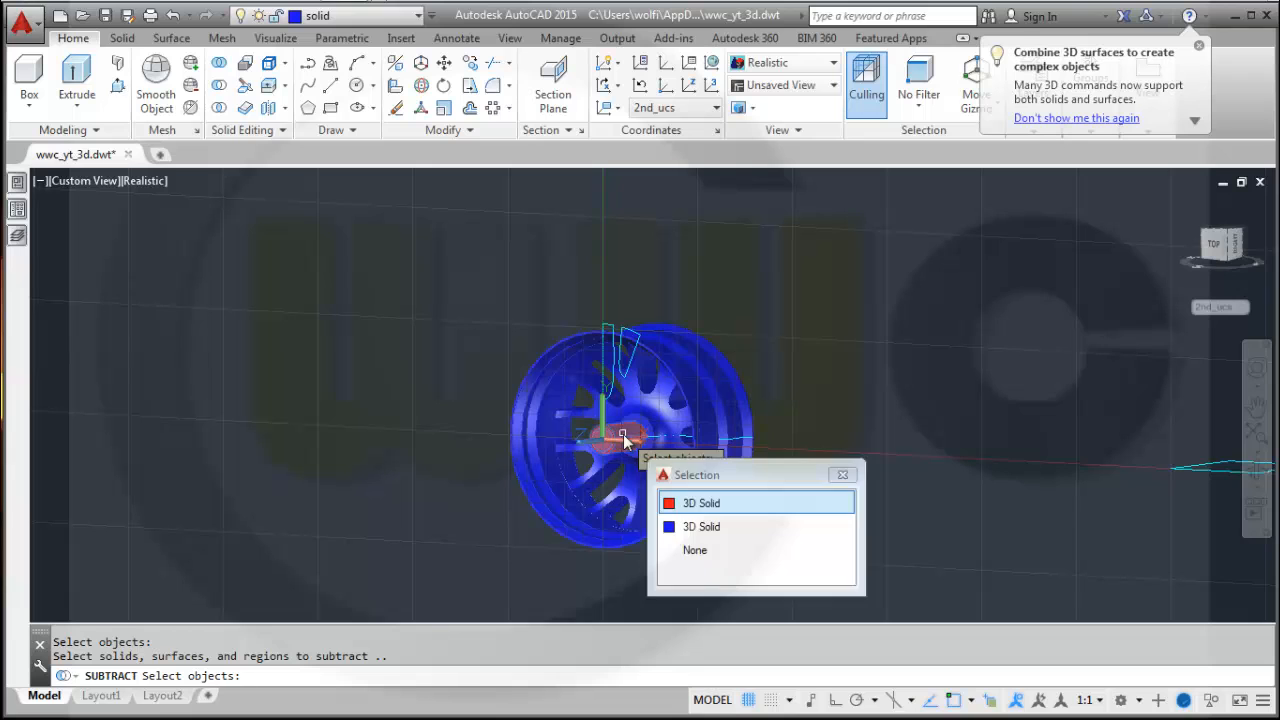
left_click(692, 504)
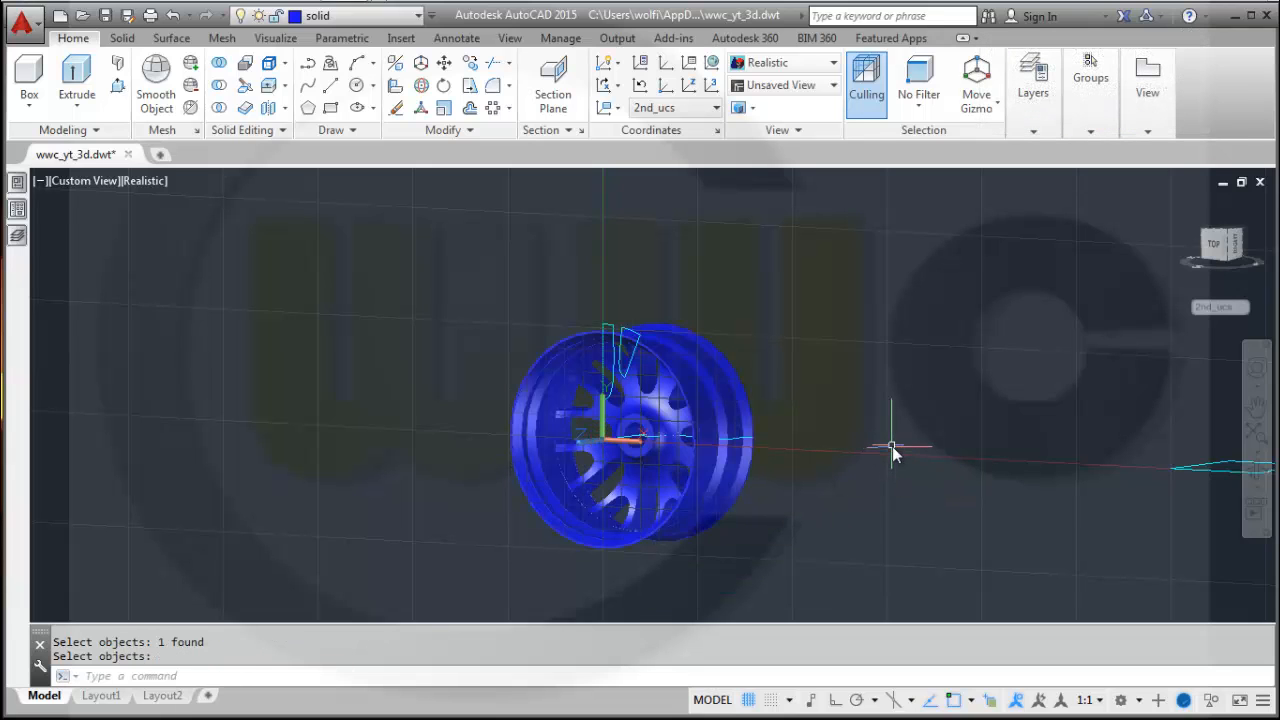
middle_click_drag(891, 449, 964, 460, "shift")
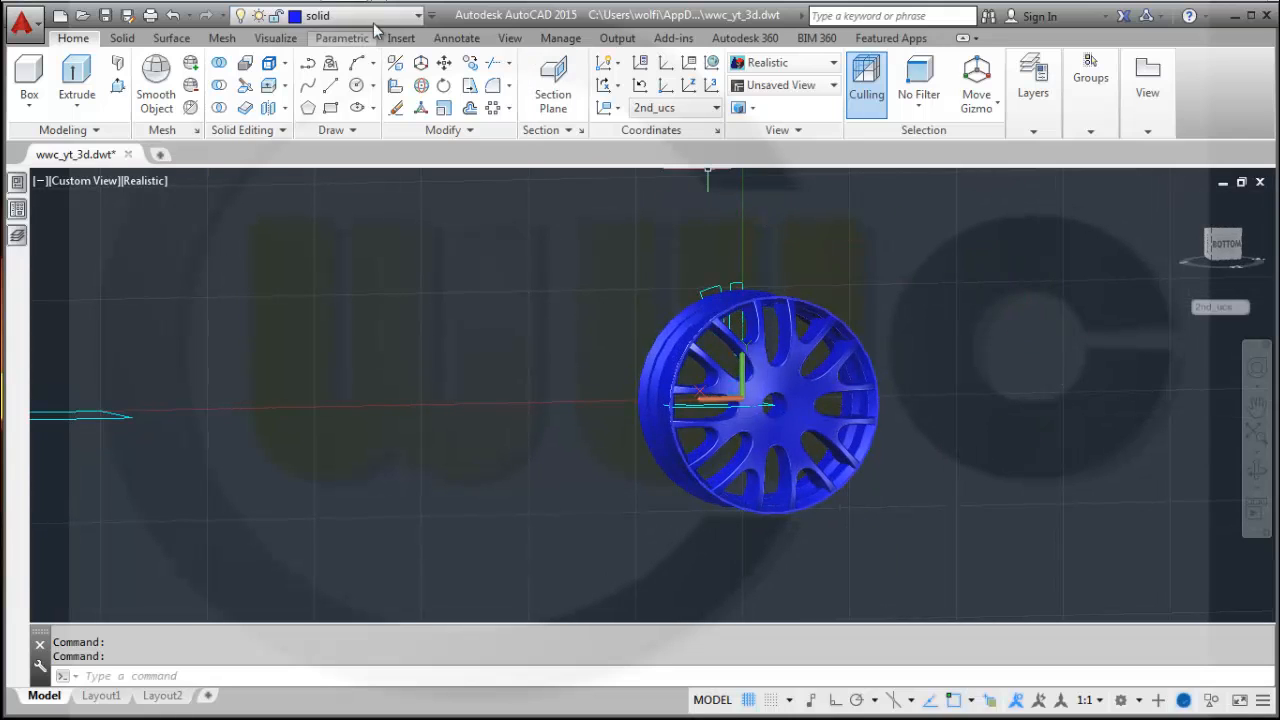
Make sketches the current layer and view the wheel hub from the front.
left_click(418, 15)
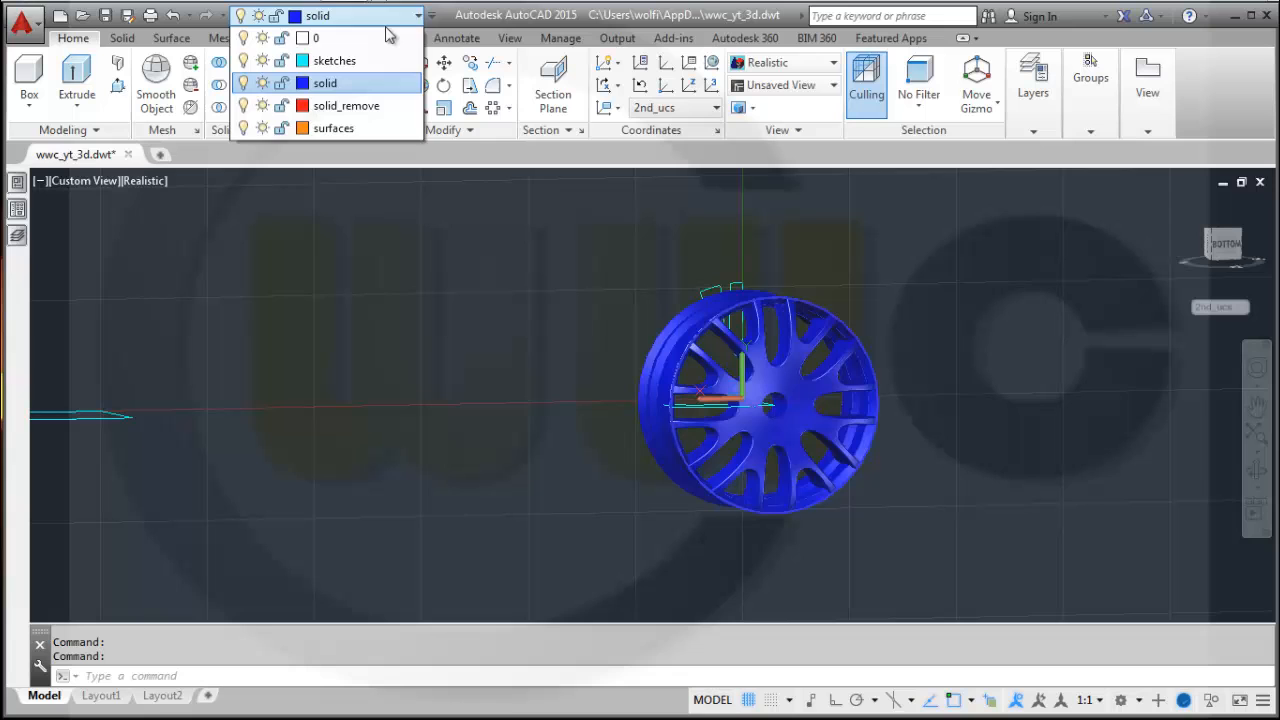
left_click(334, 62)
middle_click_drag(1091, 272, 1238, 252, "shift")
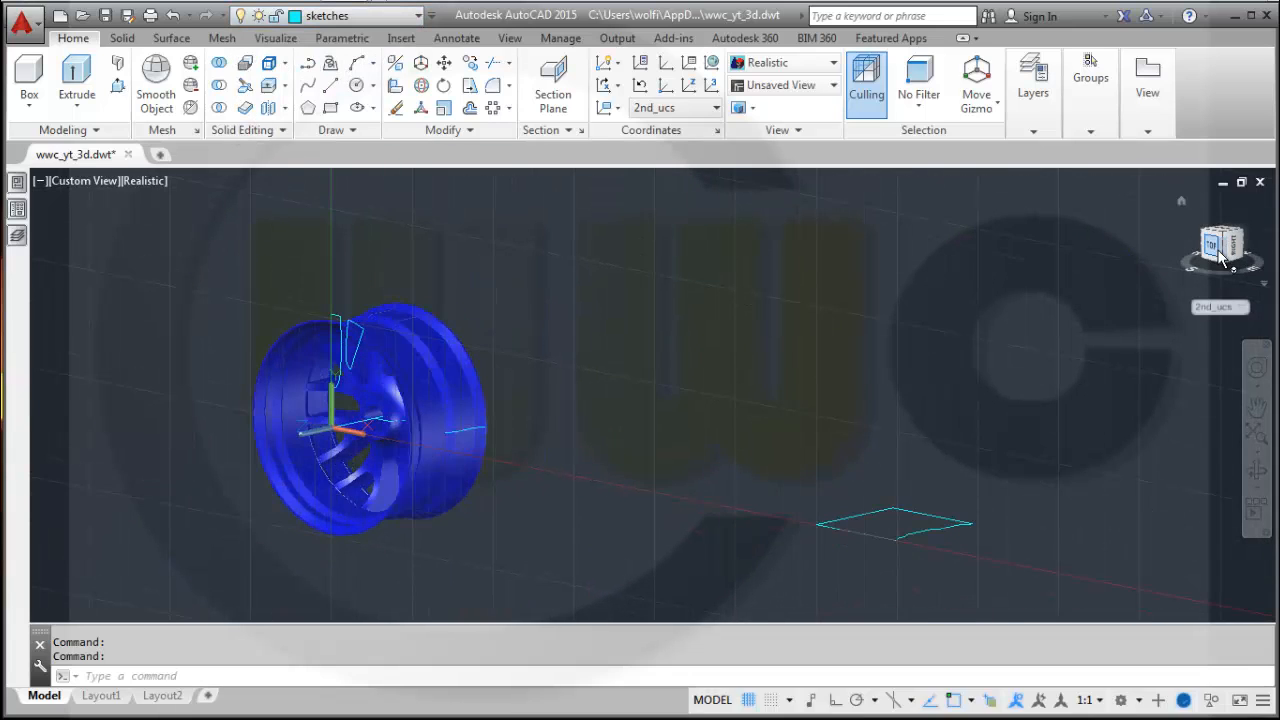
left_click(1198, 284)
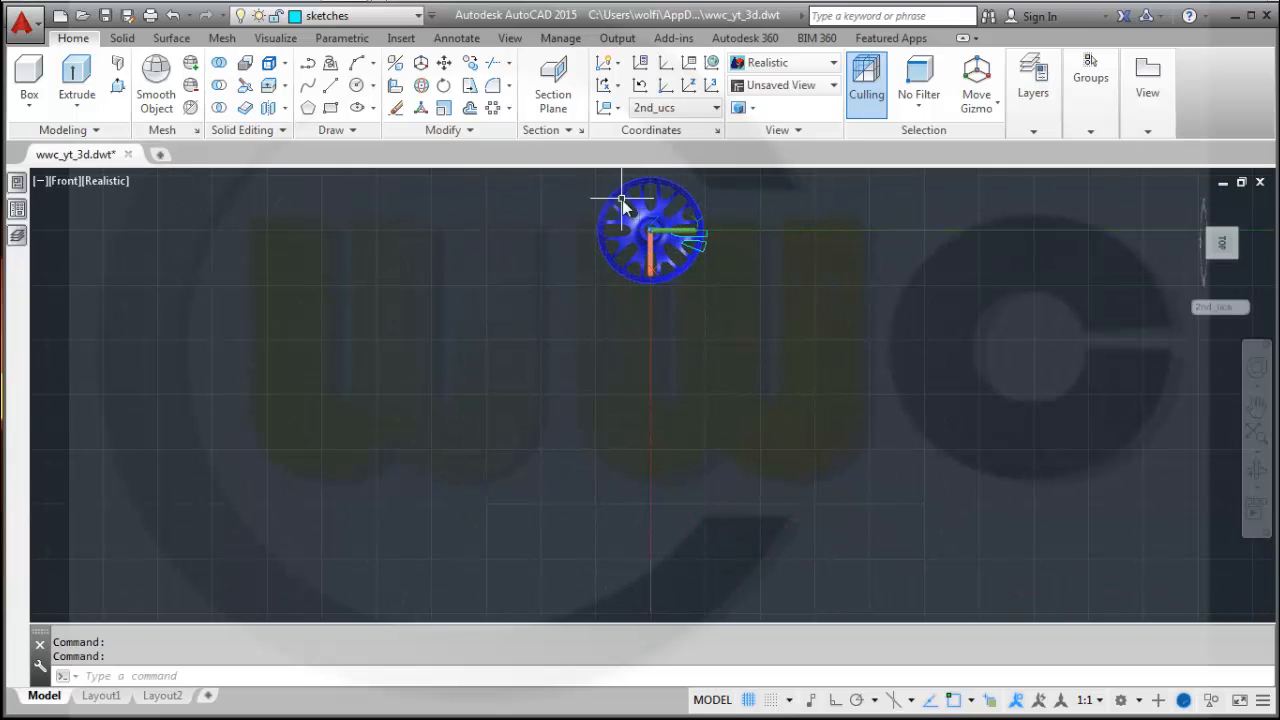
scroll(640, 215, "up", 8)
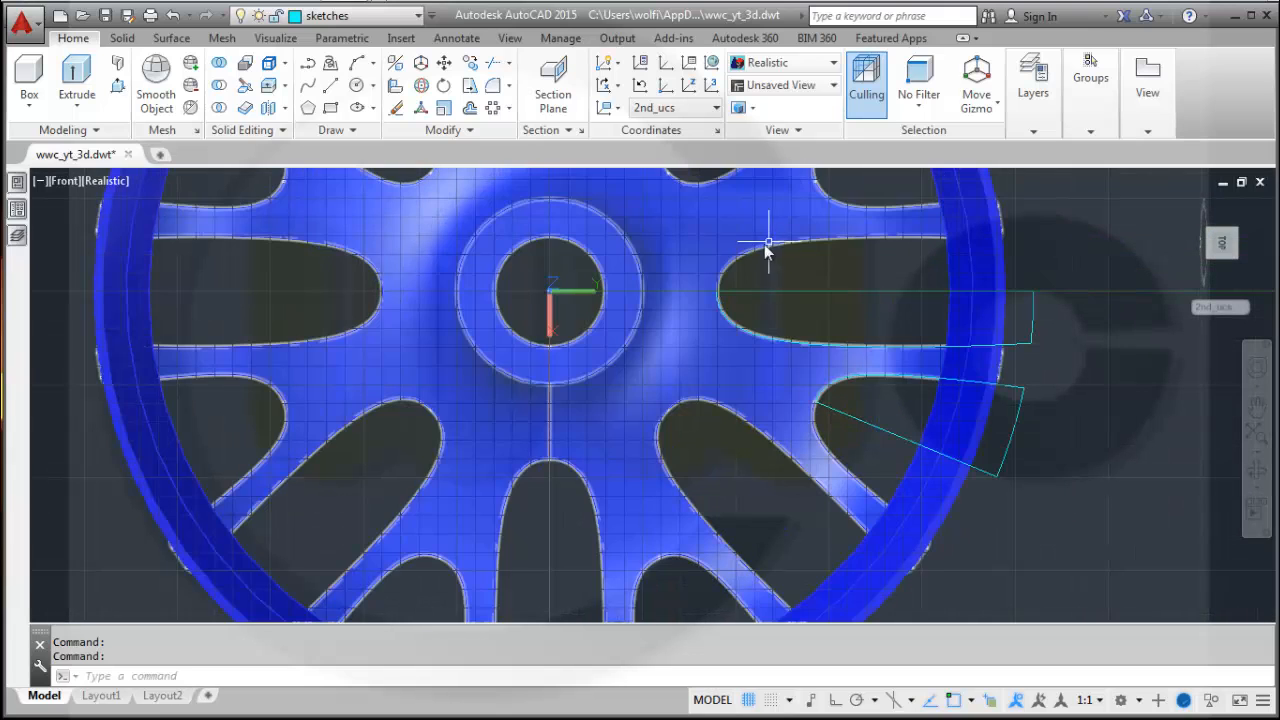
middle_click_drag(793, 292, 793, 338)
key("Escape")
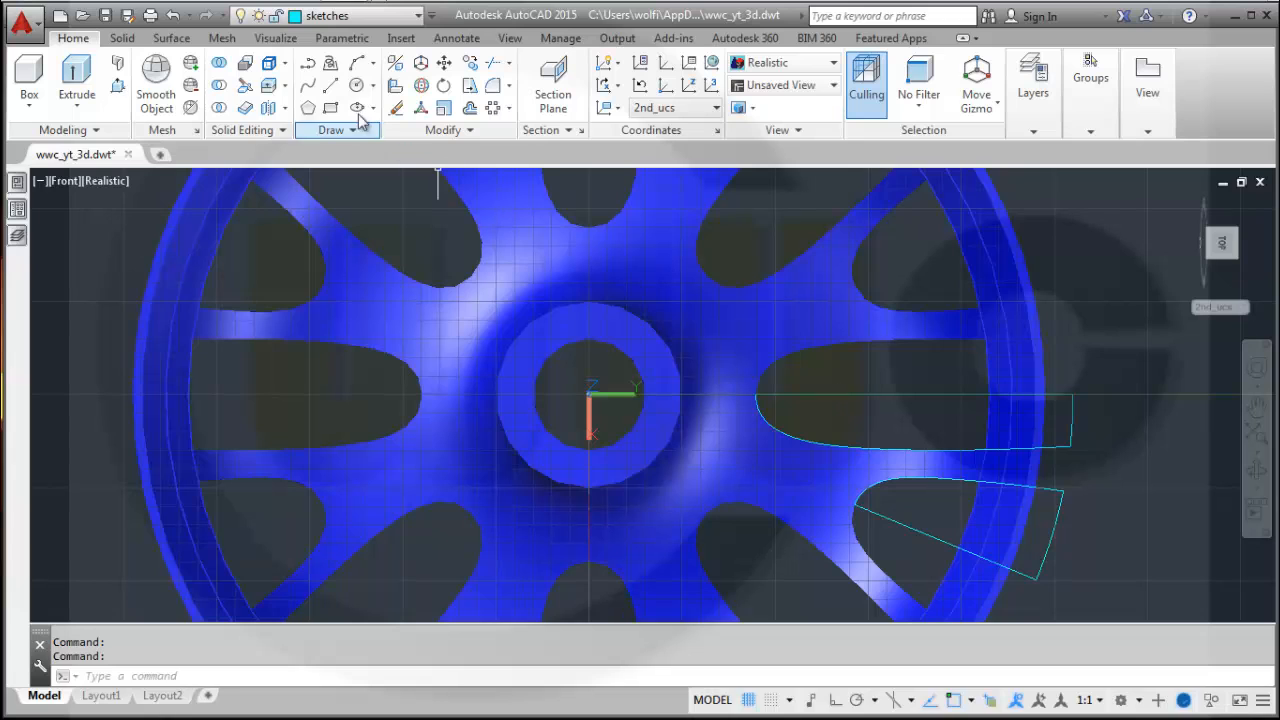
Draw a circle of radius 5 on the hub beside the centre hole, about 39 units from the wheel centre.
left_click(361, 88)
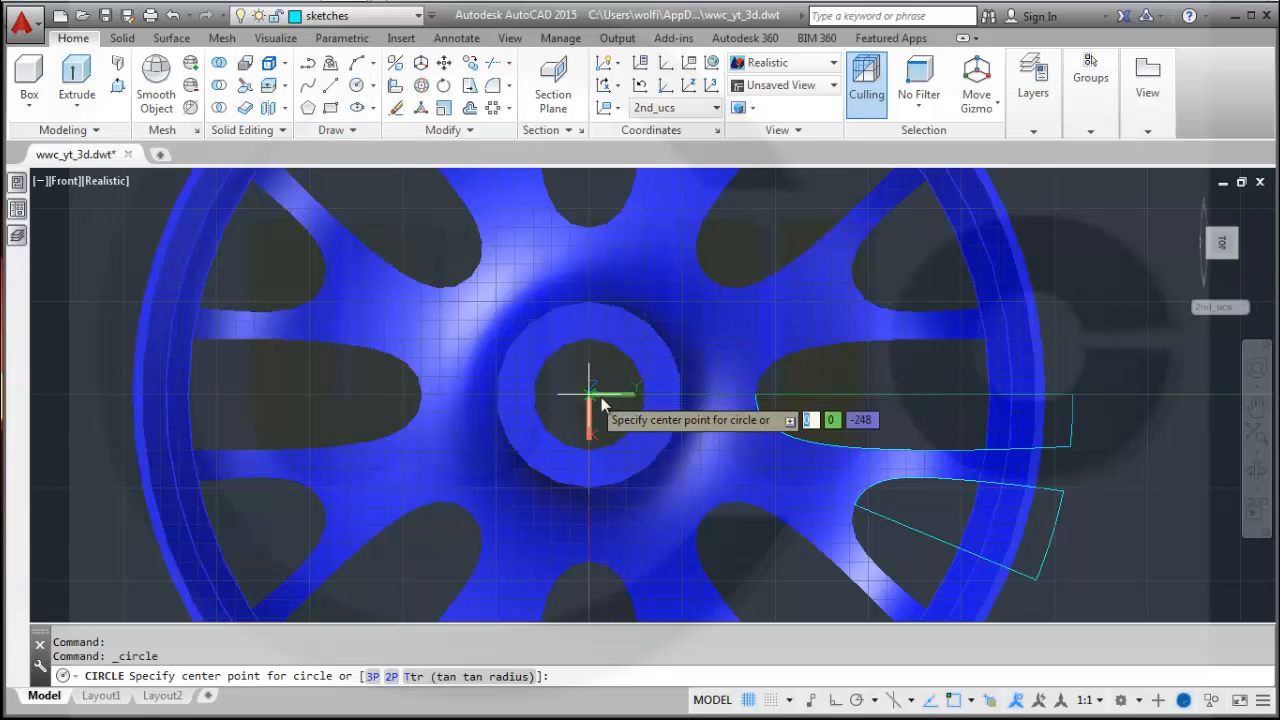
left_click(663, 398)
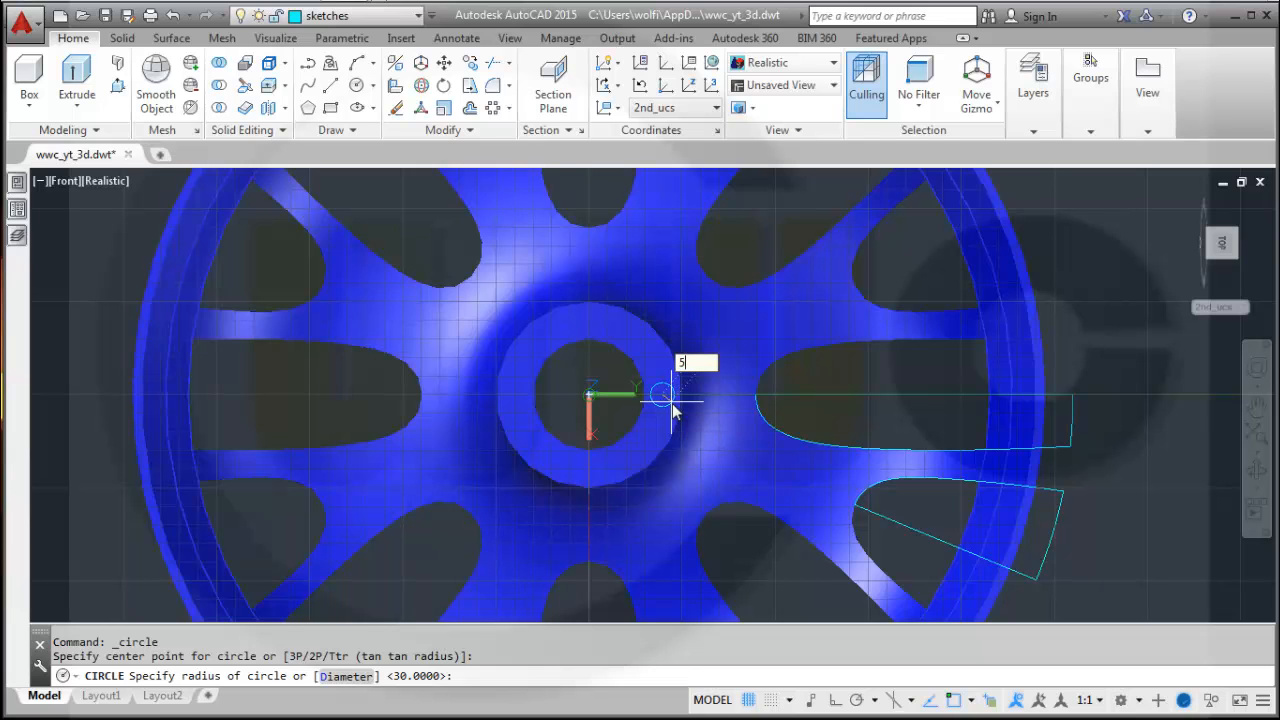
key("Return")
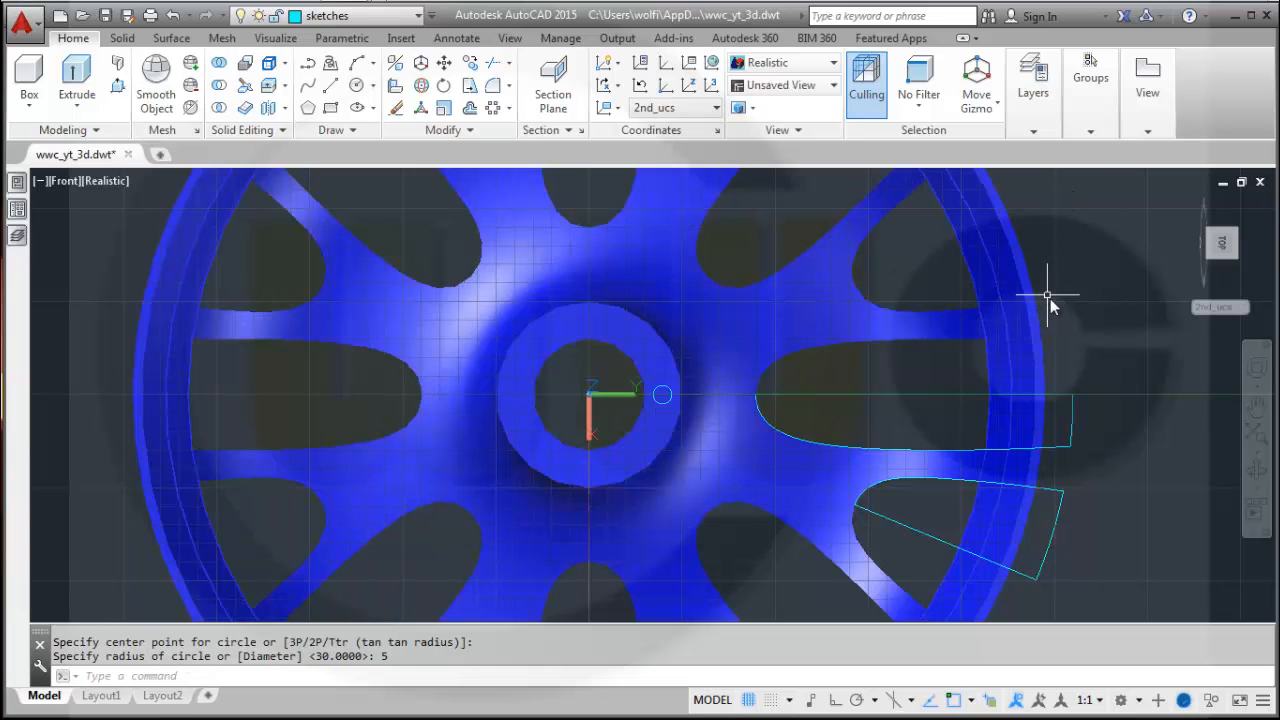
Make solid_remove the current layer.
middle_click_drag(1048, 296, 950, 315, "shift")
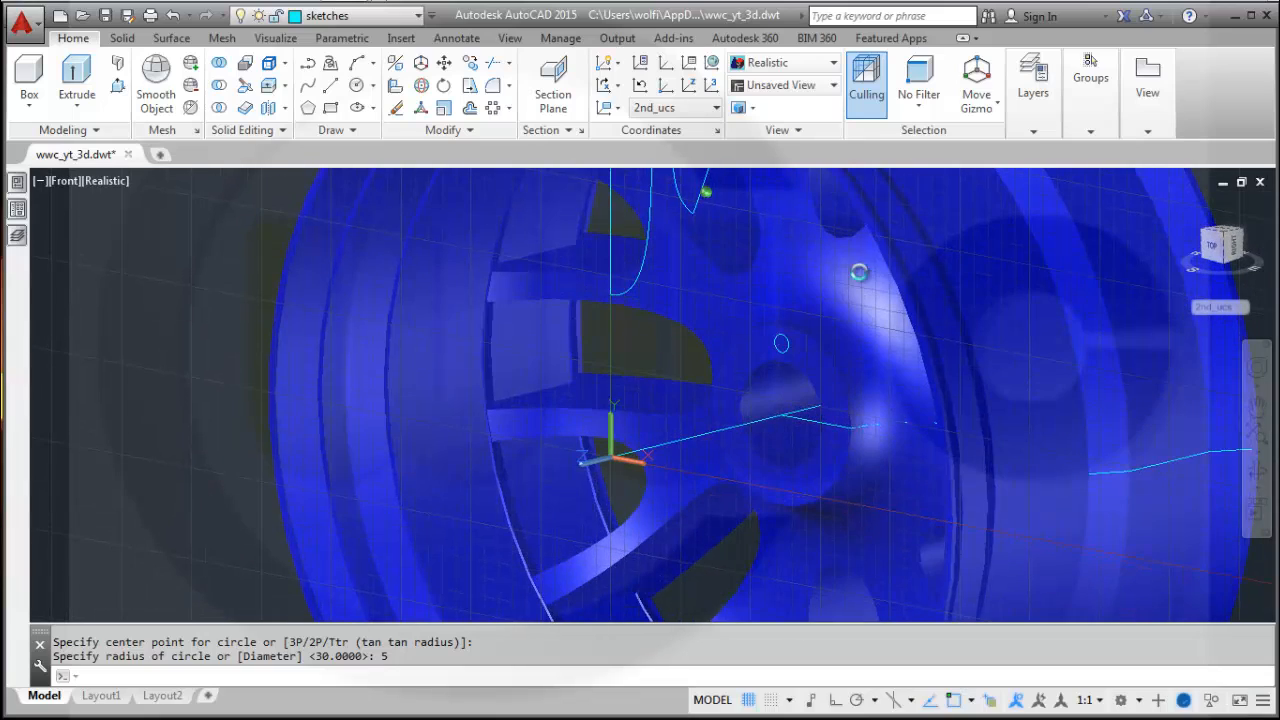
left_click(419, 16)
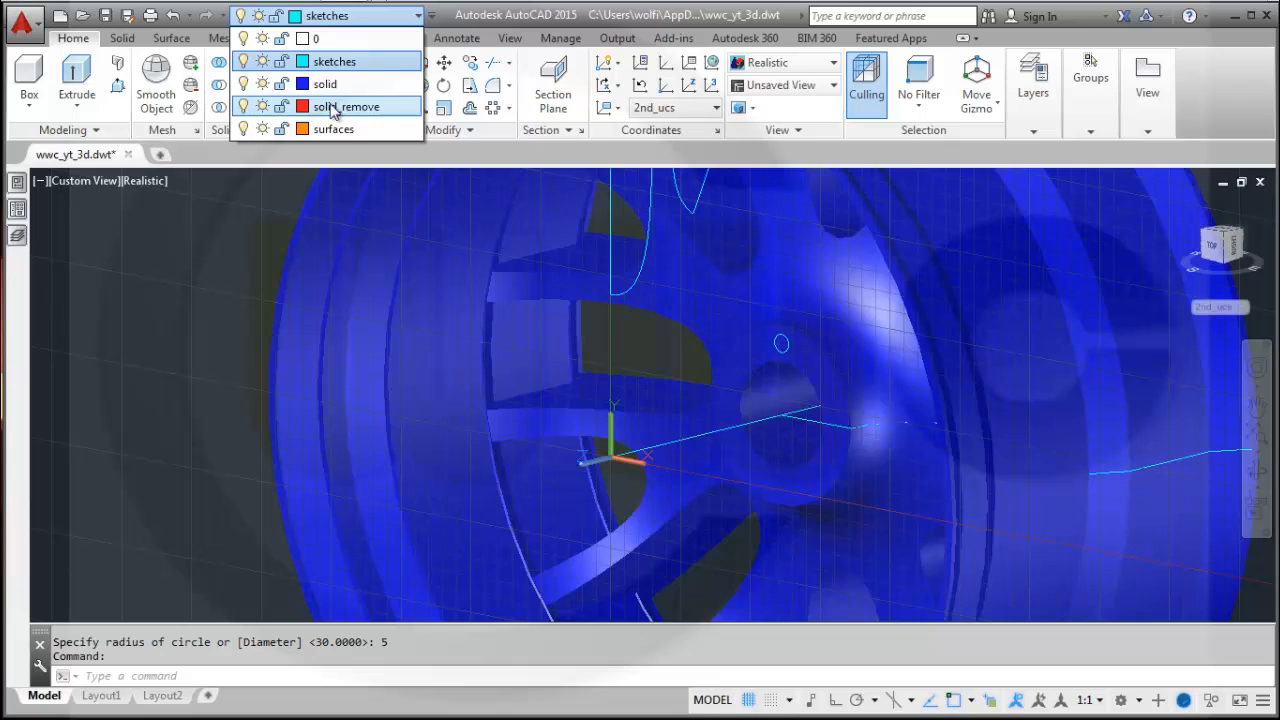
left_click(333, 108)
Extrude the small circle 300 units along the wheel axis into a thin cylinder.
left_click(80, 79)
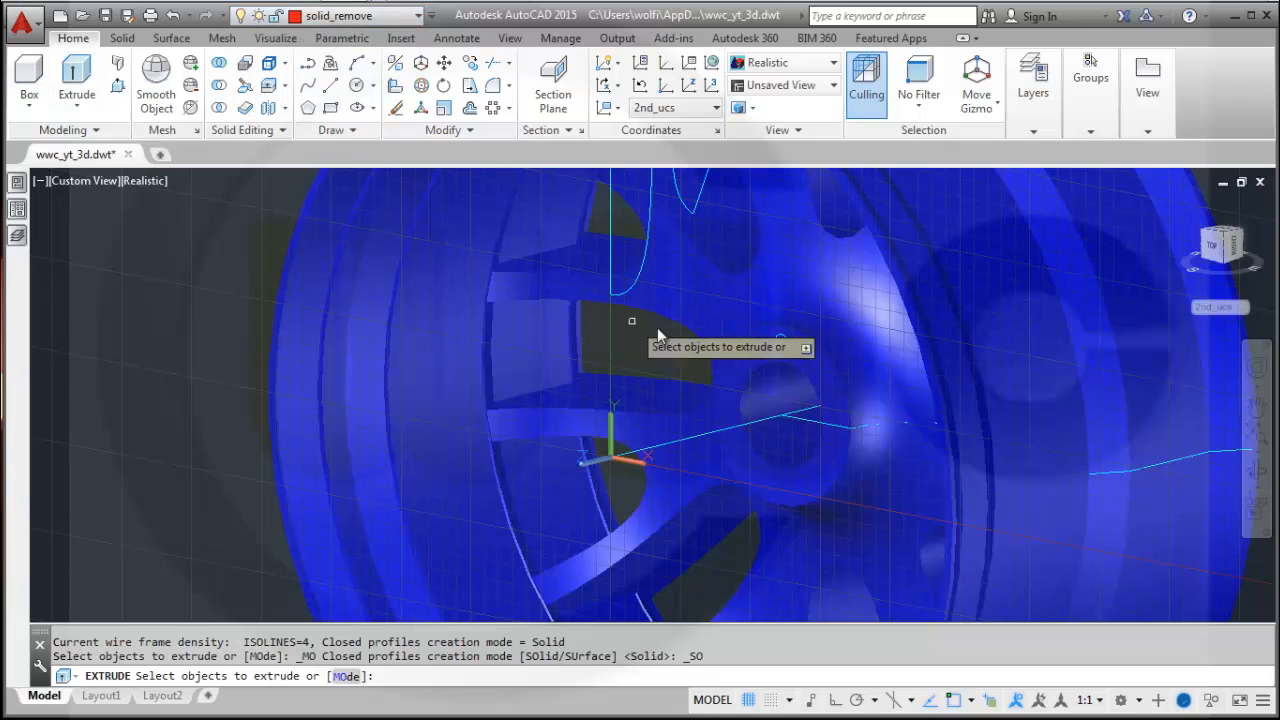
left_click(786, 350)
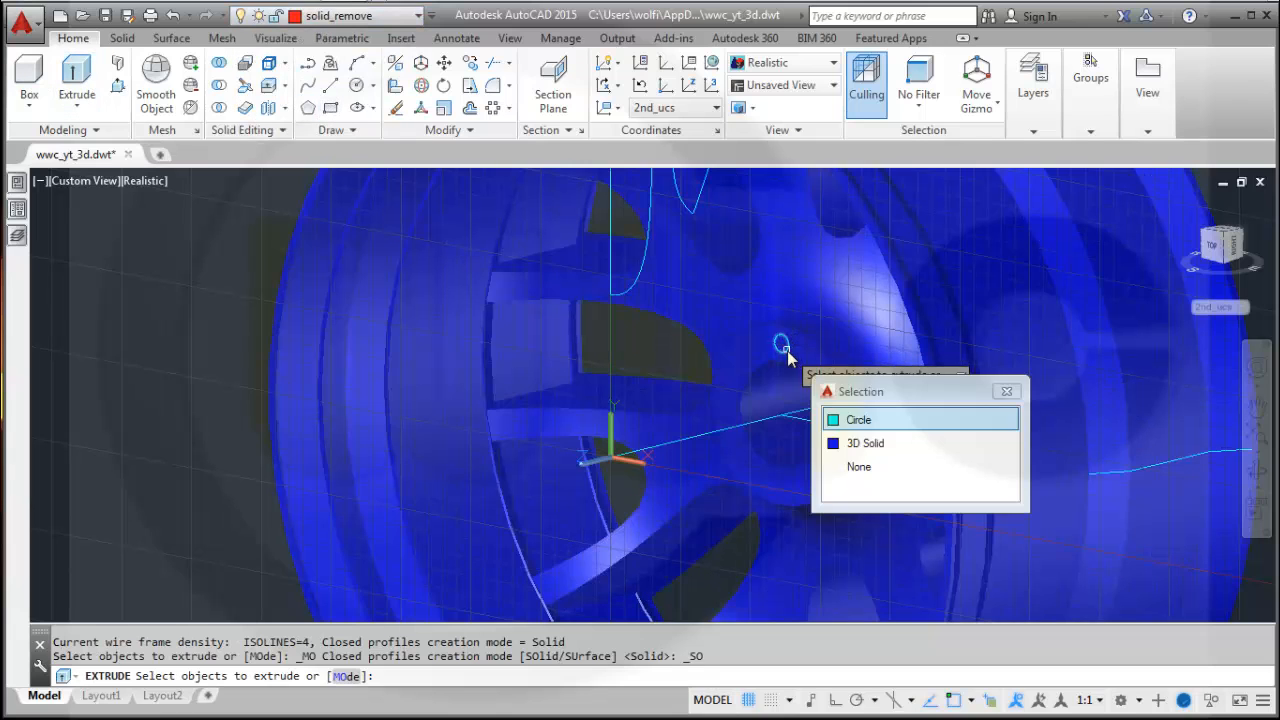
left_click(859, 420)
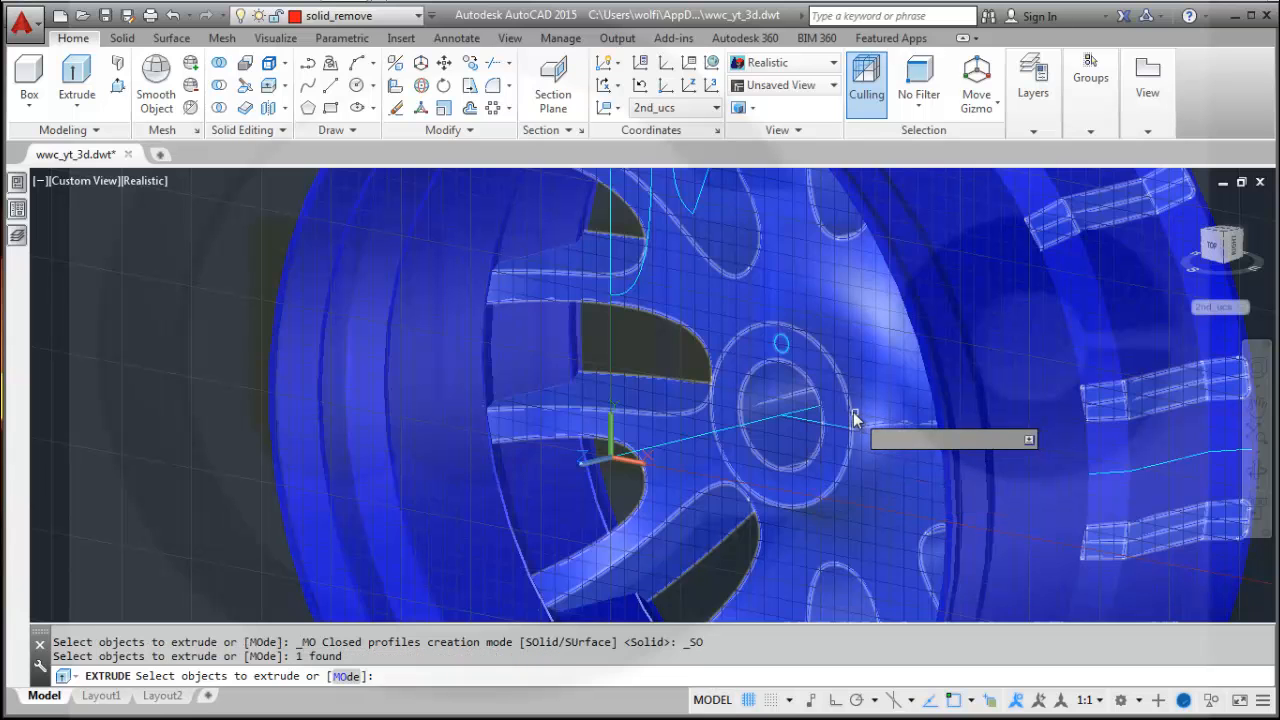
middle_click_drag(857, 420, 770, 412, "shift")
right_click(650, 390)
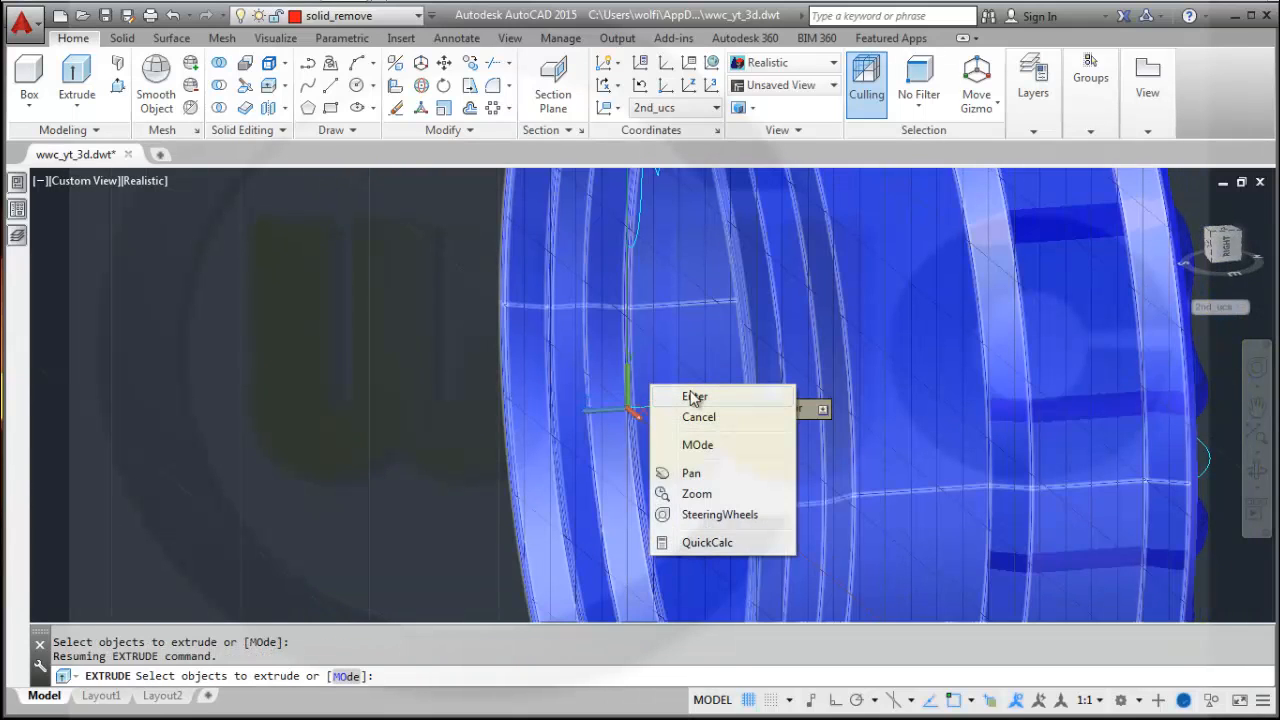
left_click(692, 397)
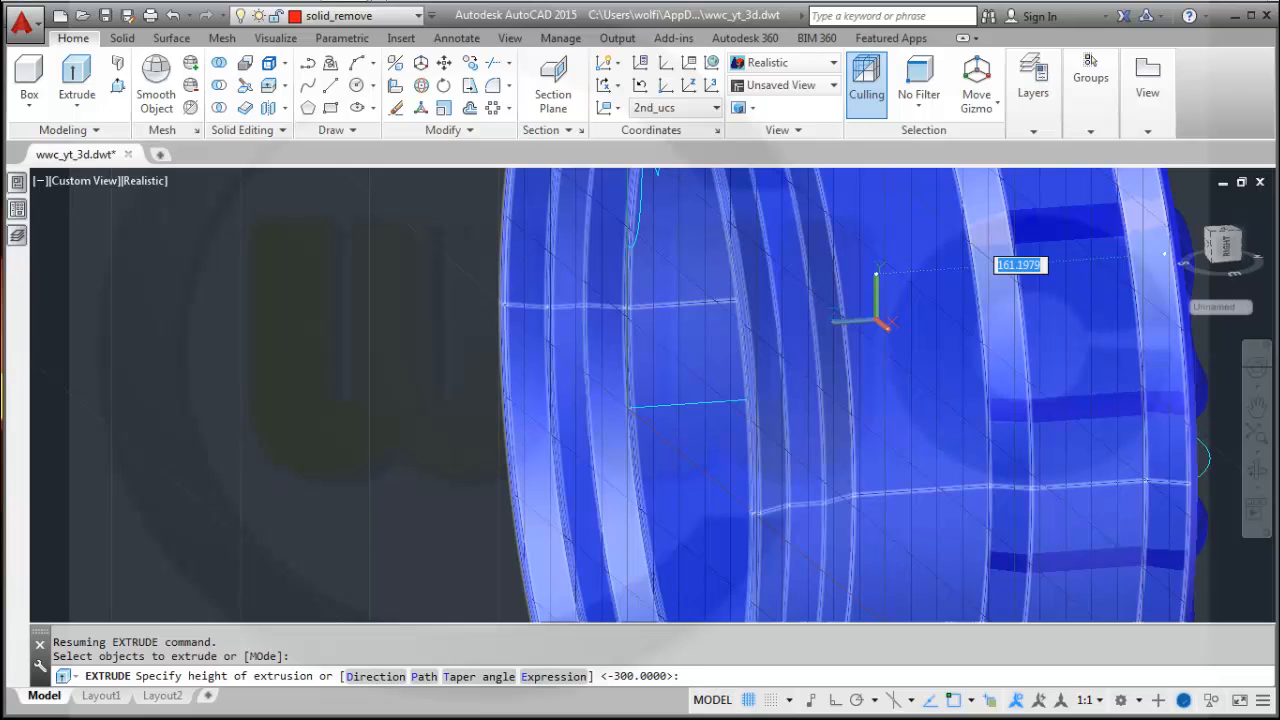
middle_click_drag(1164, 254, 1134, 349, "shift")
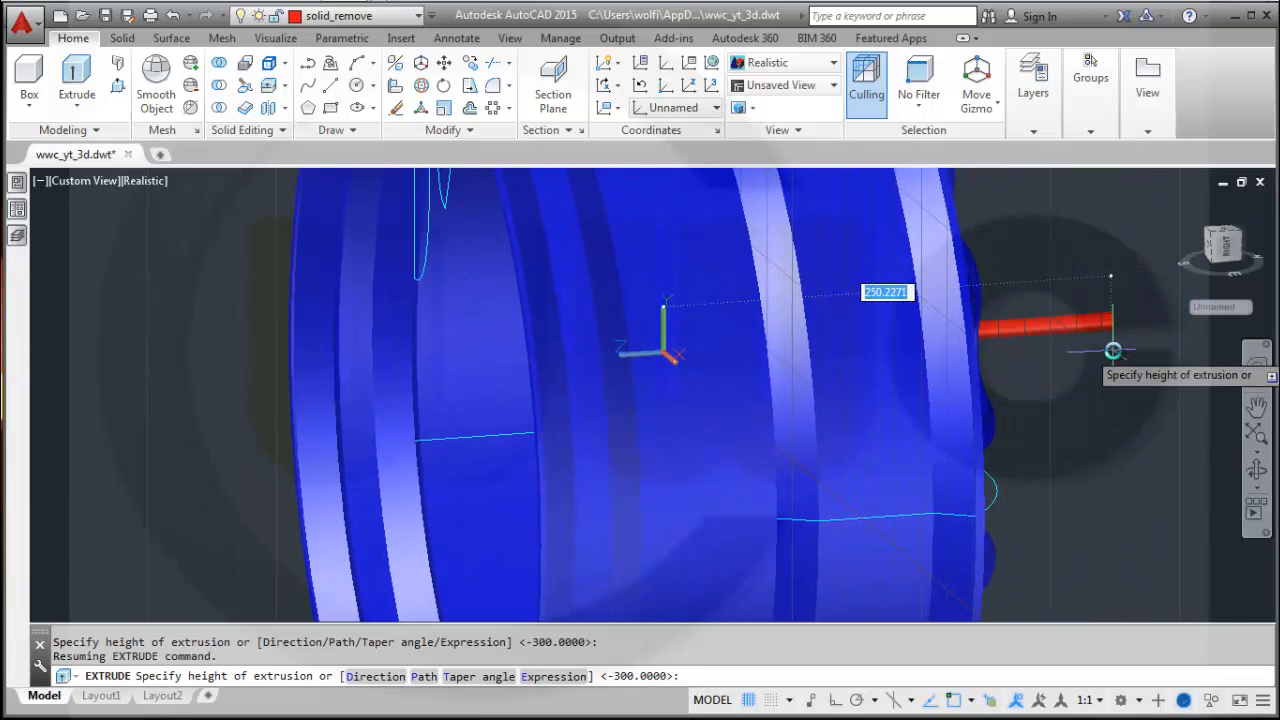
key("Return")
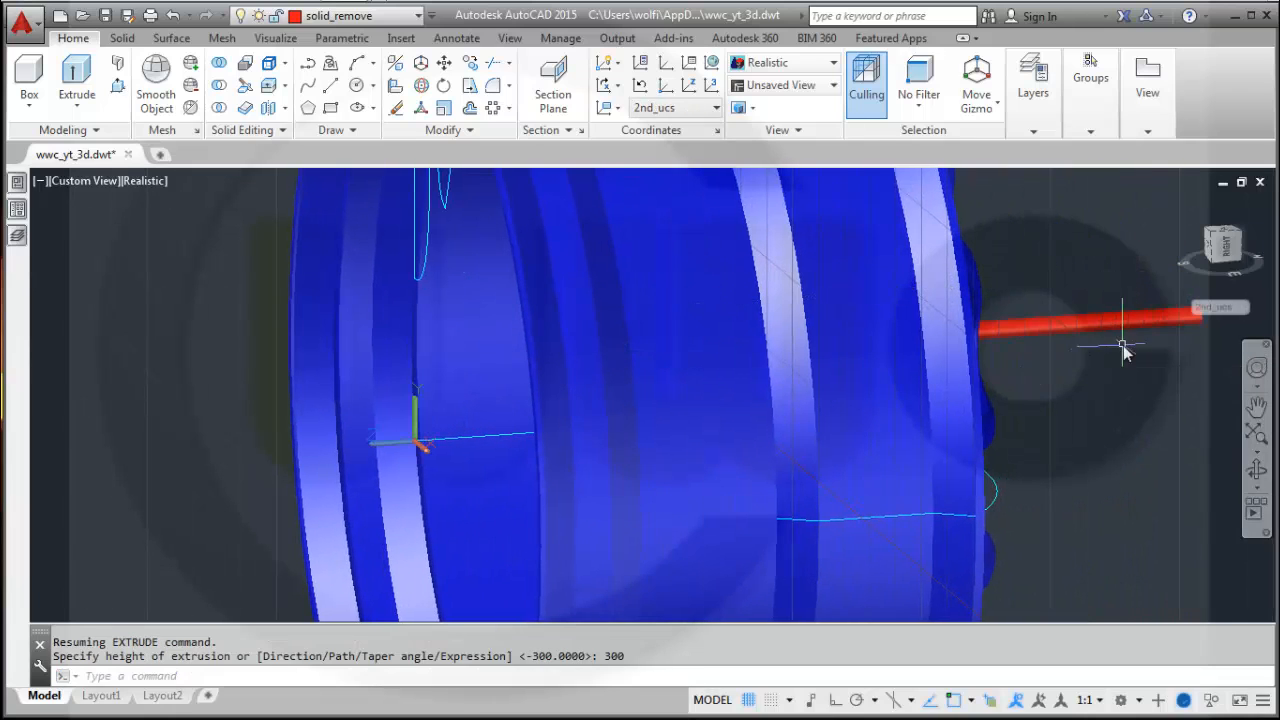
Polar-array the thin cylinder around the wheel centre point 0,0 with 5 items over 360 degrees.
scroll(1027, 403, "down", 5)
middle_click_drag(934, 409, 977, 386, "shift")
scroll(861, 436, "up", 3)
middle_click_drag(837, 417, 871, 429, "shift")
left_click(1222, 248)
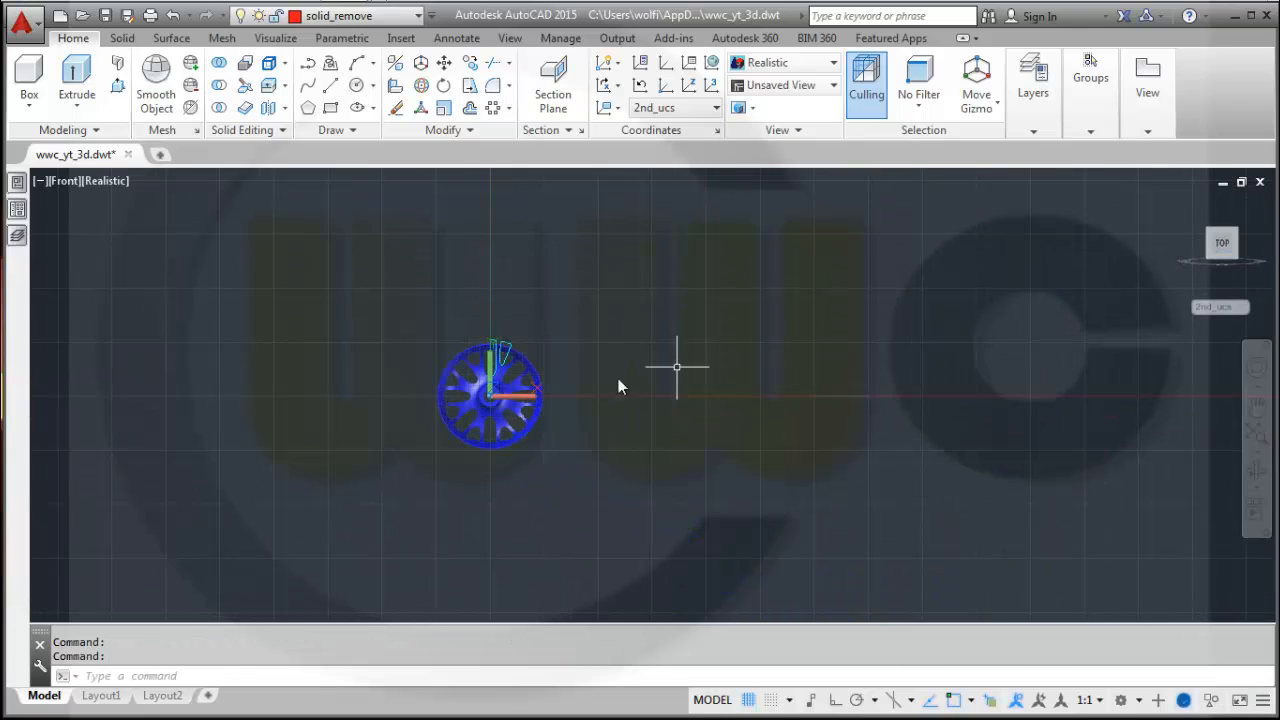
scroll(469, 400, "up", 4)
scroll(470, 398, "up", 2)
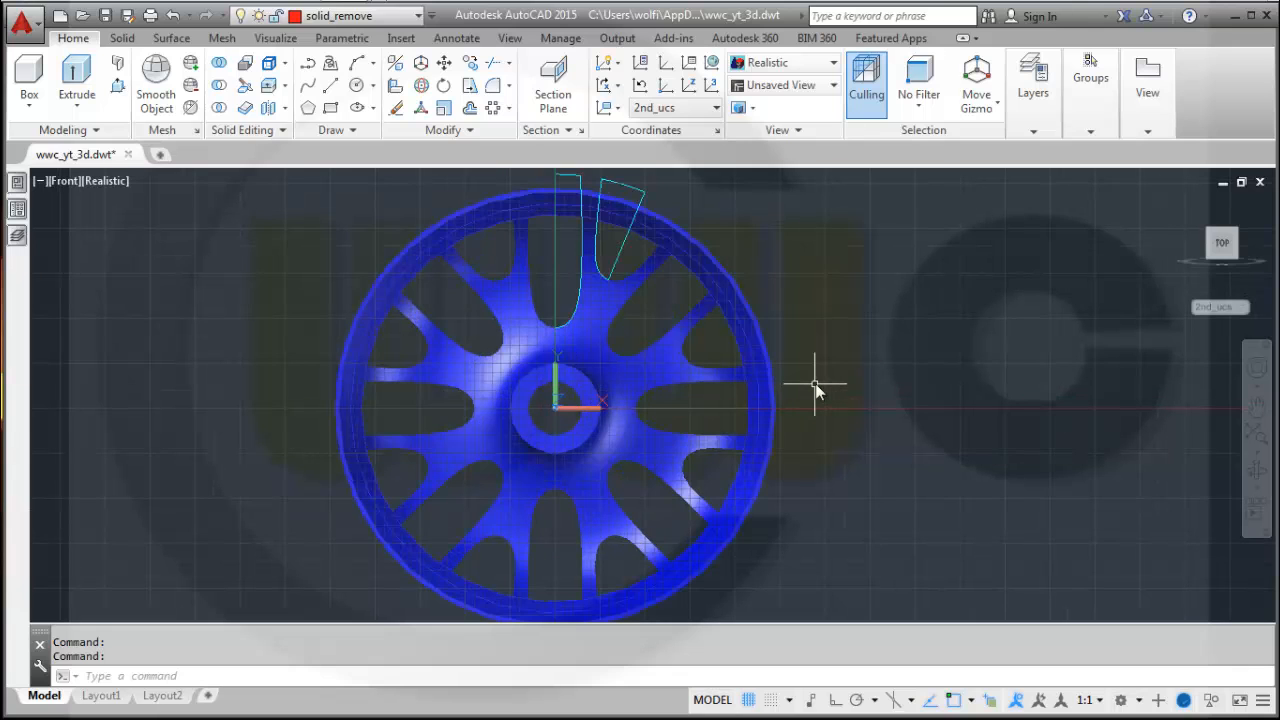
middle_click_drag(816, 381, 717, 434, "shift")
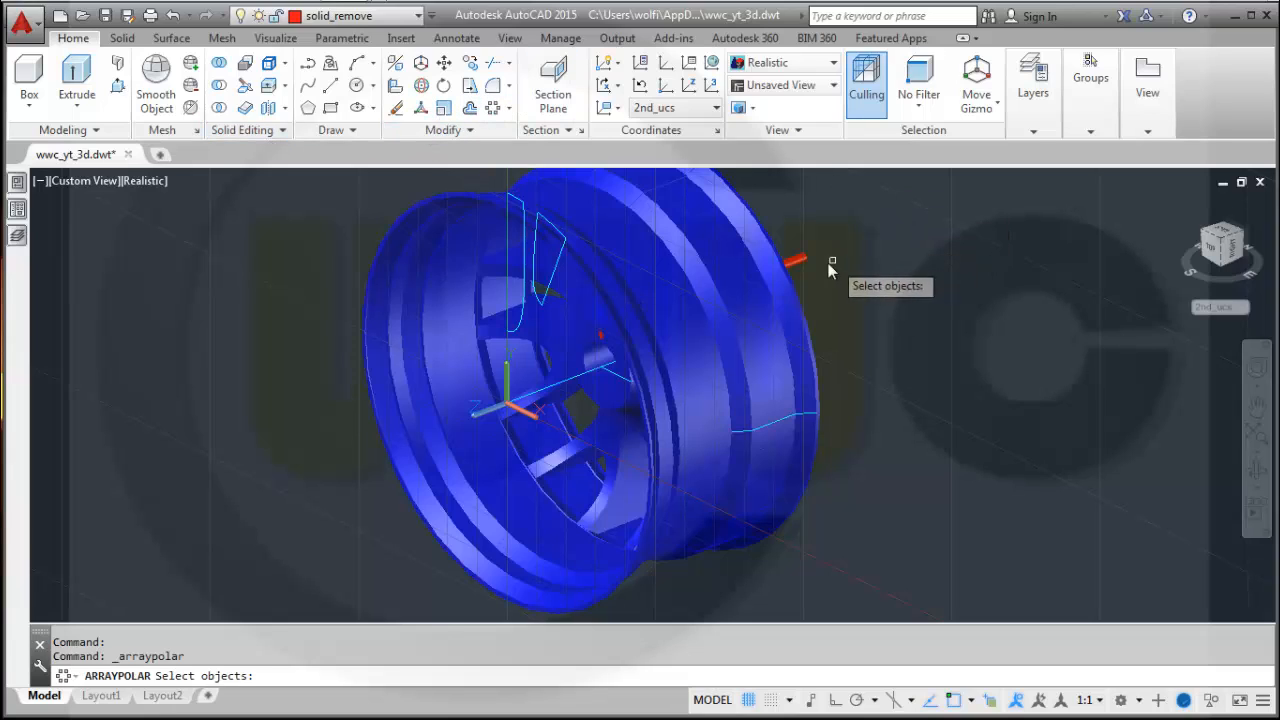
left_click(793, 262)
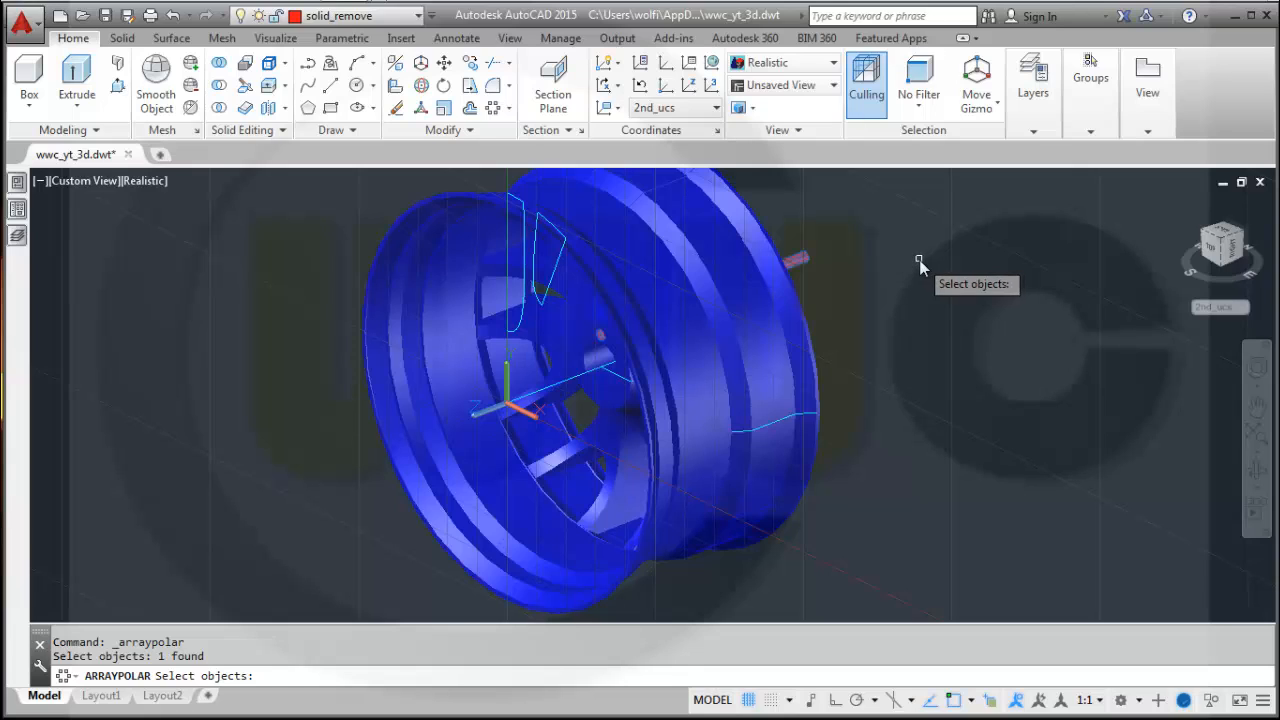
key("Return")
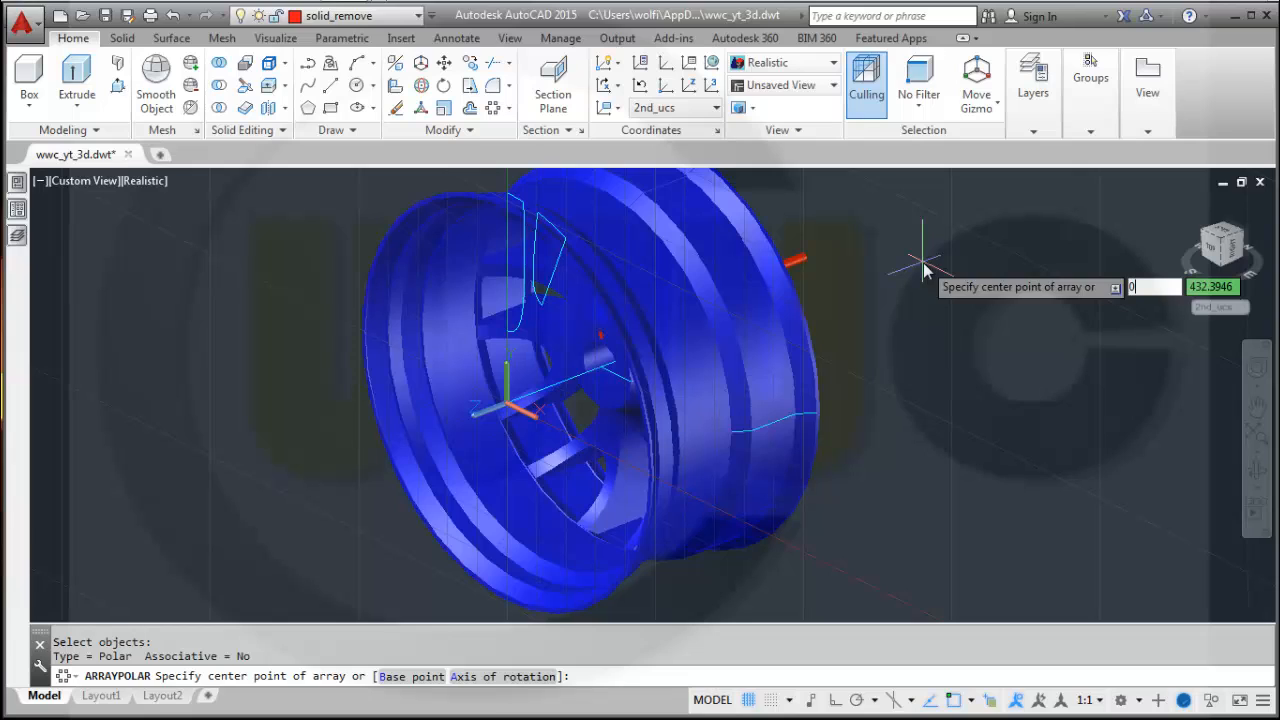
key("Return")
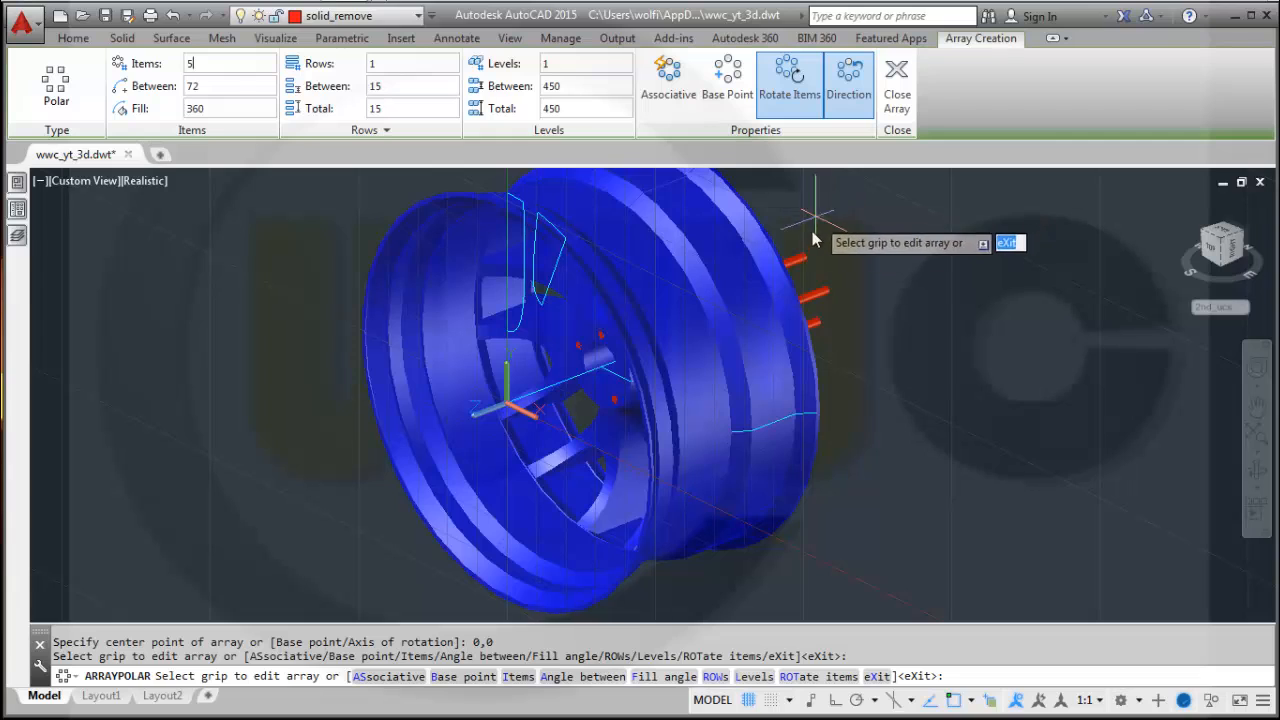
left_click(897, 80)
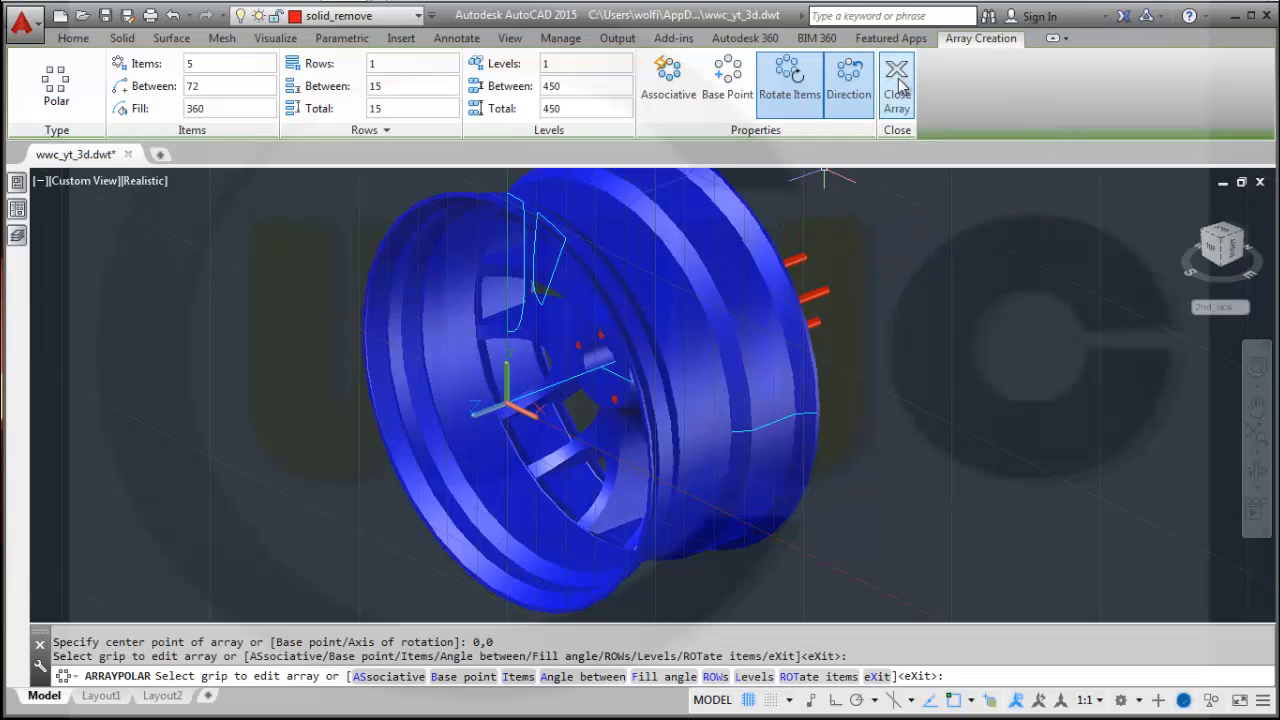
Subtract the five arrayed cylinders from the wheel rim to cut the bolt holes.
middle_click_drag(897, 310, 640, 260, "shift")
middle_click_drag(331, 307, 388, 338, "shift")
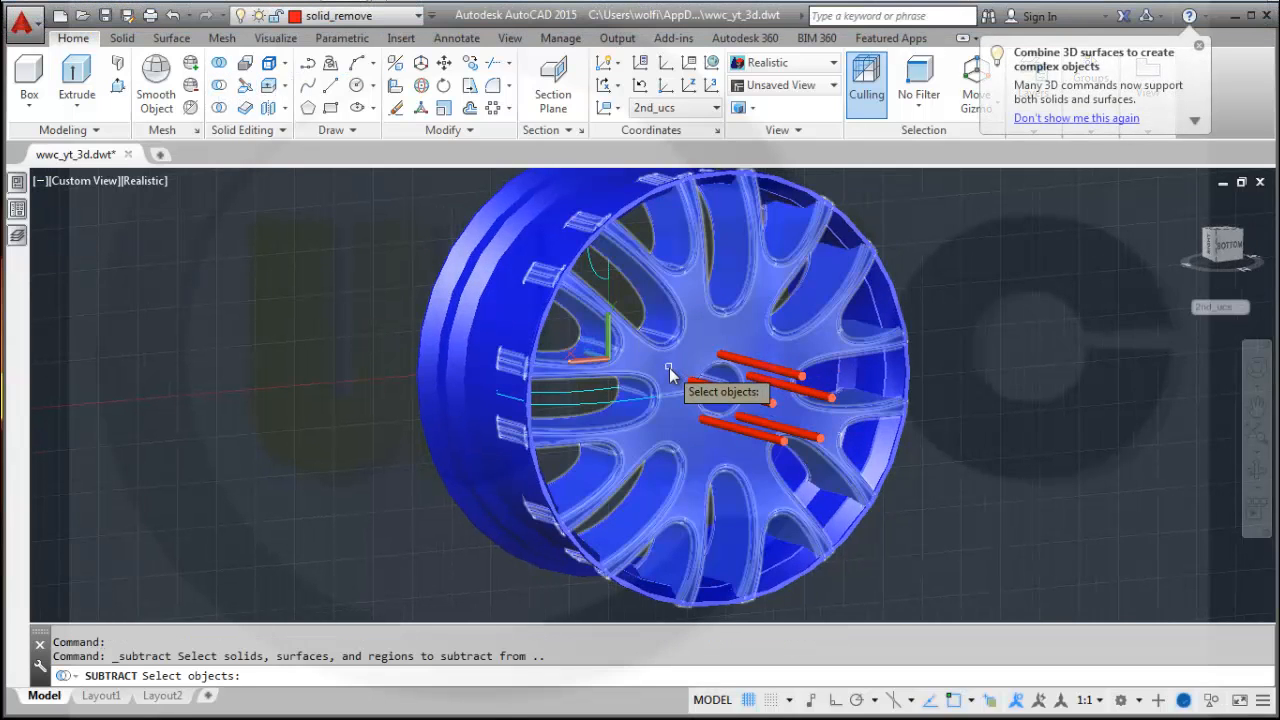
left_click(669, 367)
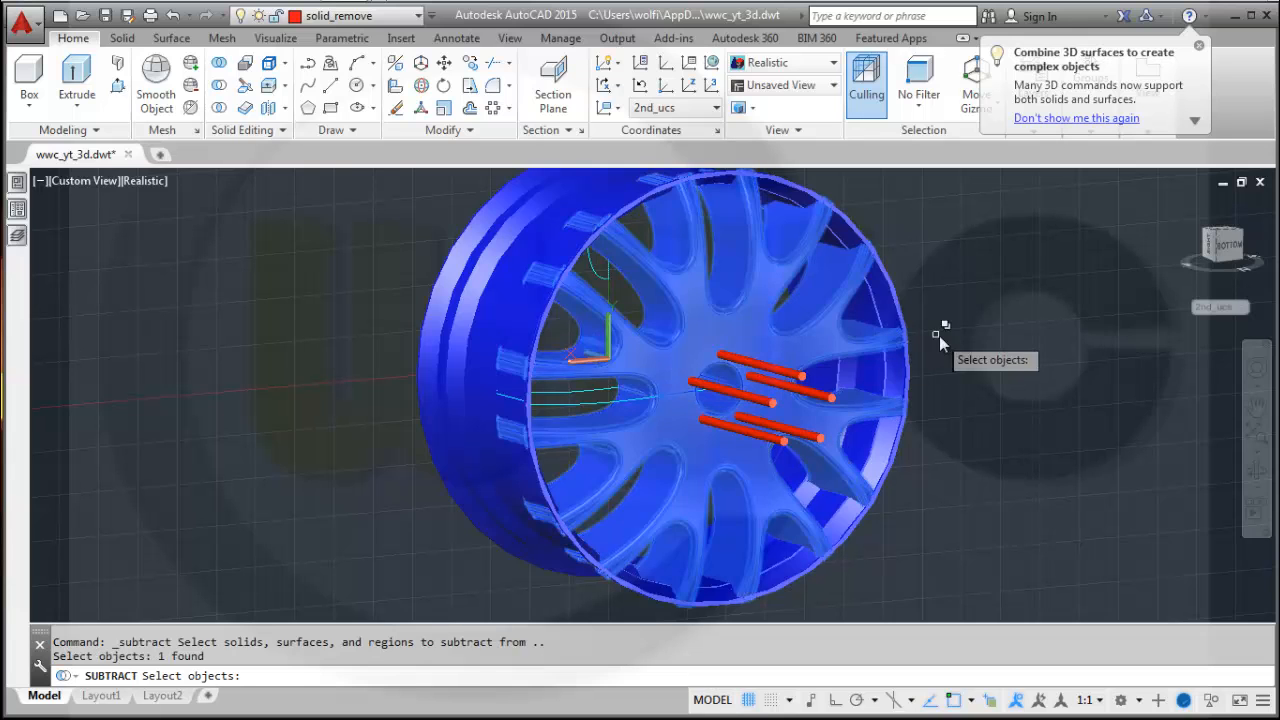
key("Return")
middle_click_drag(963, 396, 1051, 371, "shift")
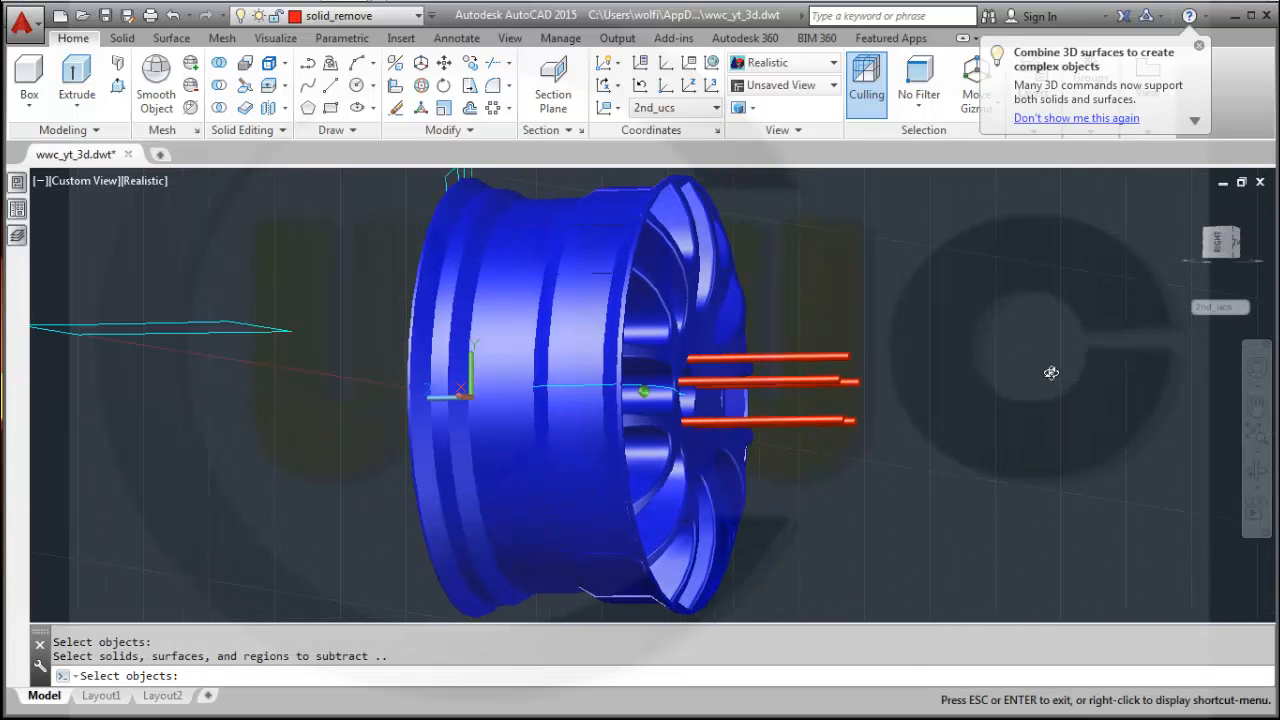
left_click(894, 463)
left_click(797, 317)
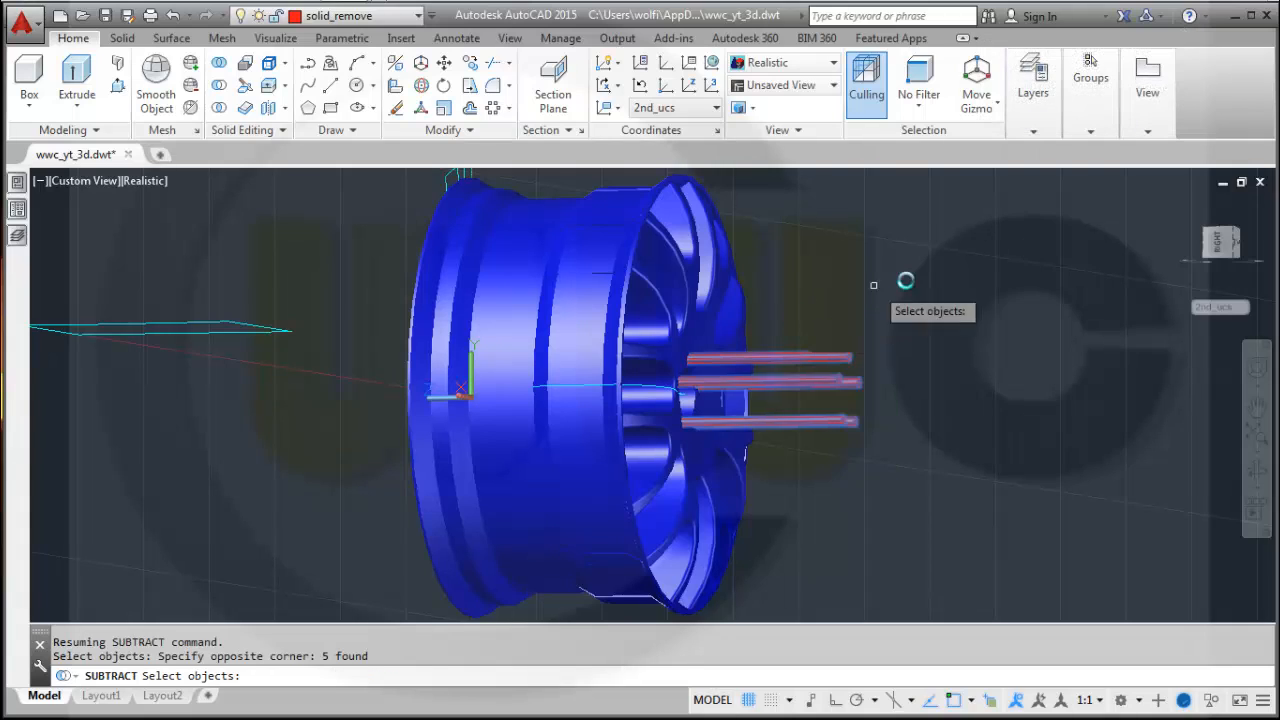
key("Return")
Orbit and zoom around the wheel to inspect the hub with its bolt holes.
middle_click_drag(909, 366, 877, 360, "shift")
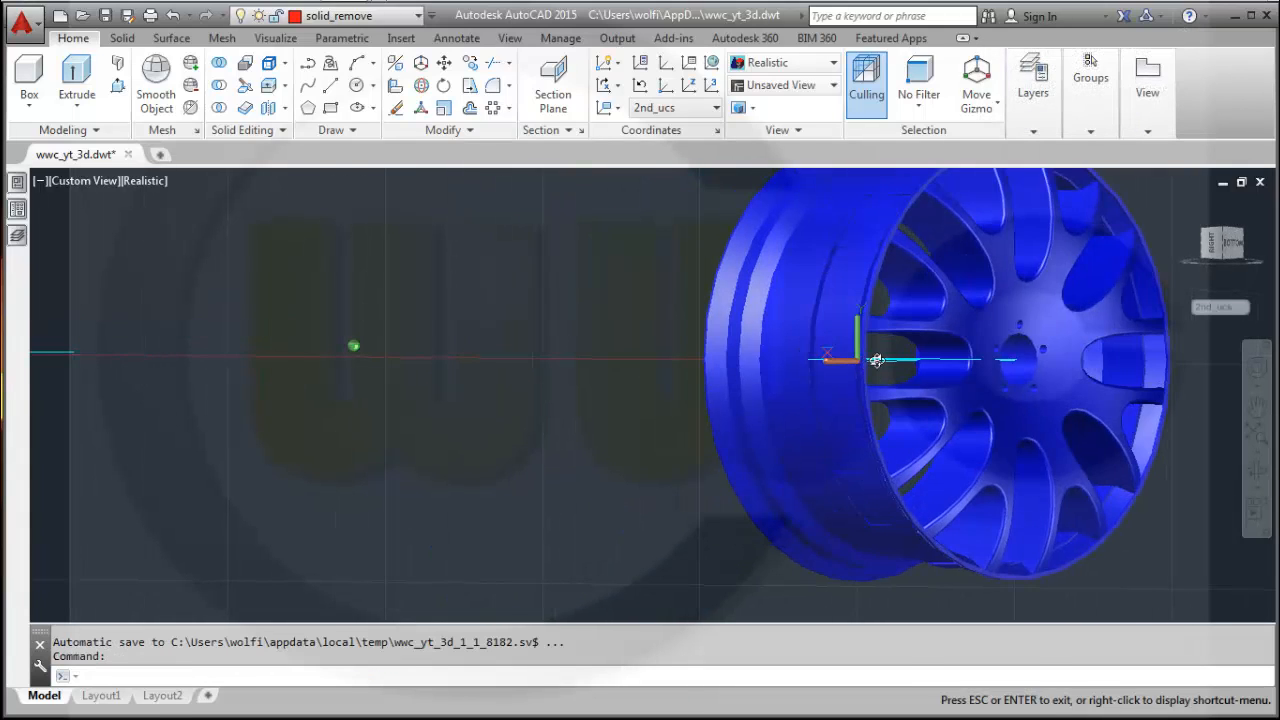
middle_click_drag(1035, 320, 884, 427)
scroll(700, 437, "up", 3)
scroll(700, 437, "down", 5)
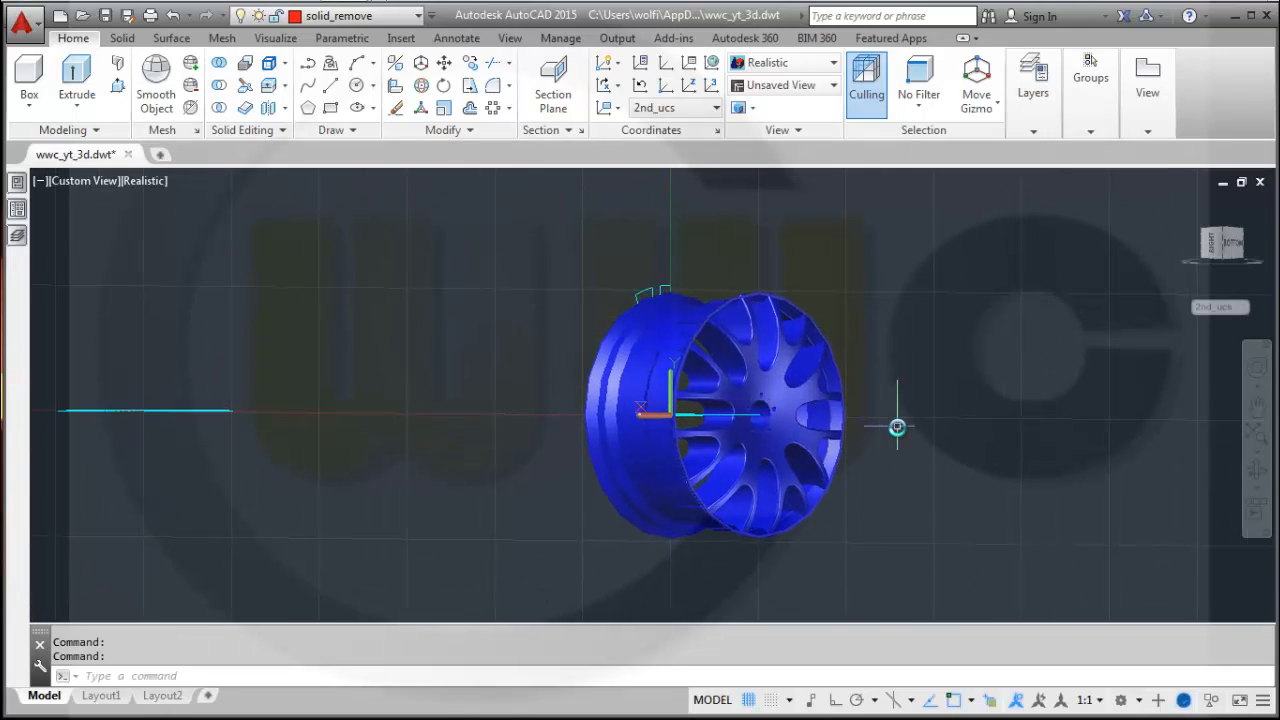
middle_click_drag(898, 434, 791, 429, "shift")
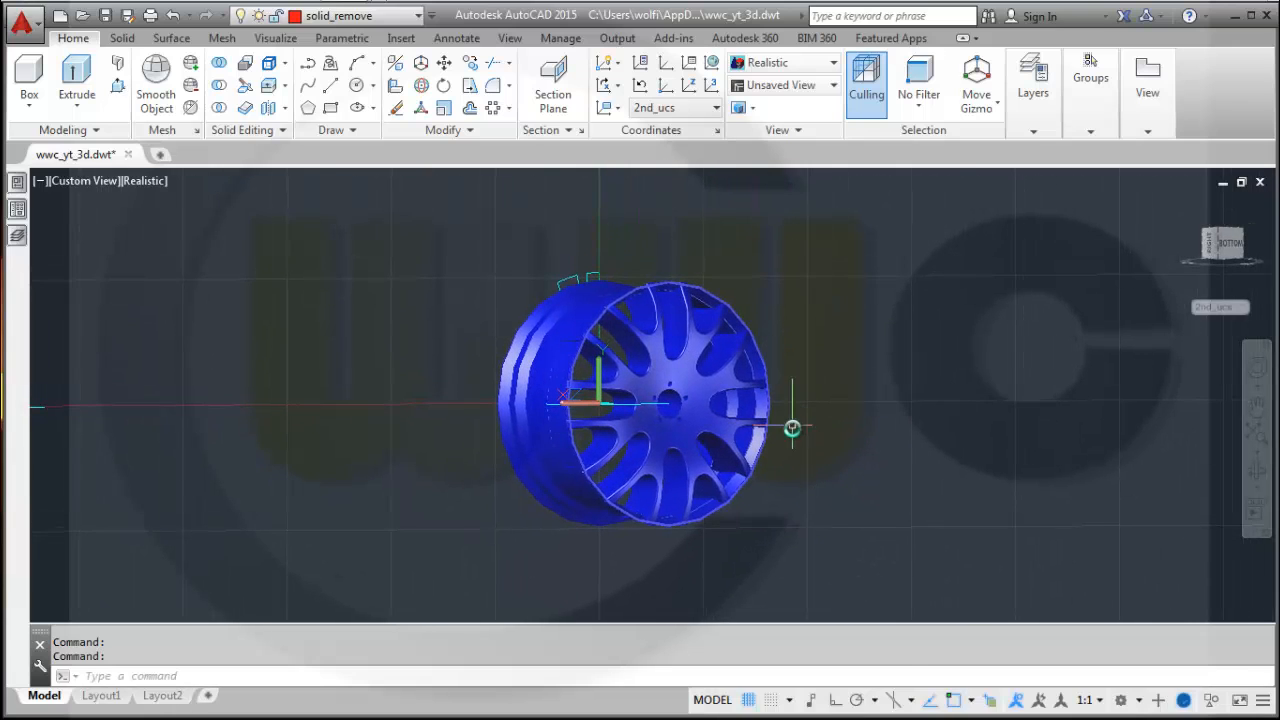
scroll(798, 441, "up", 2)
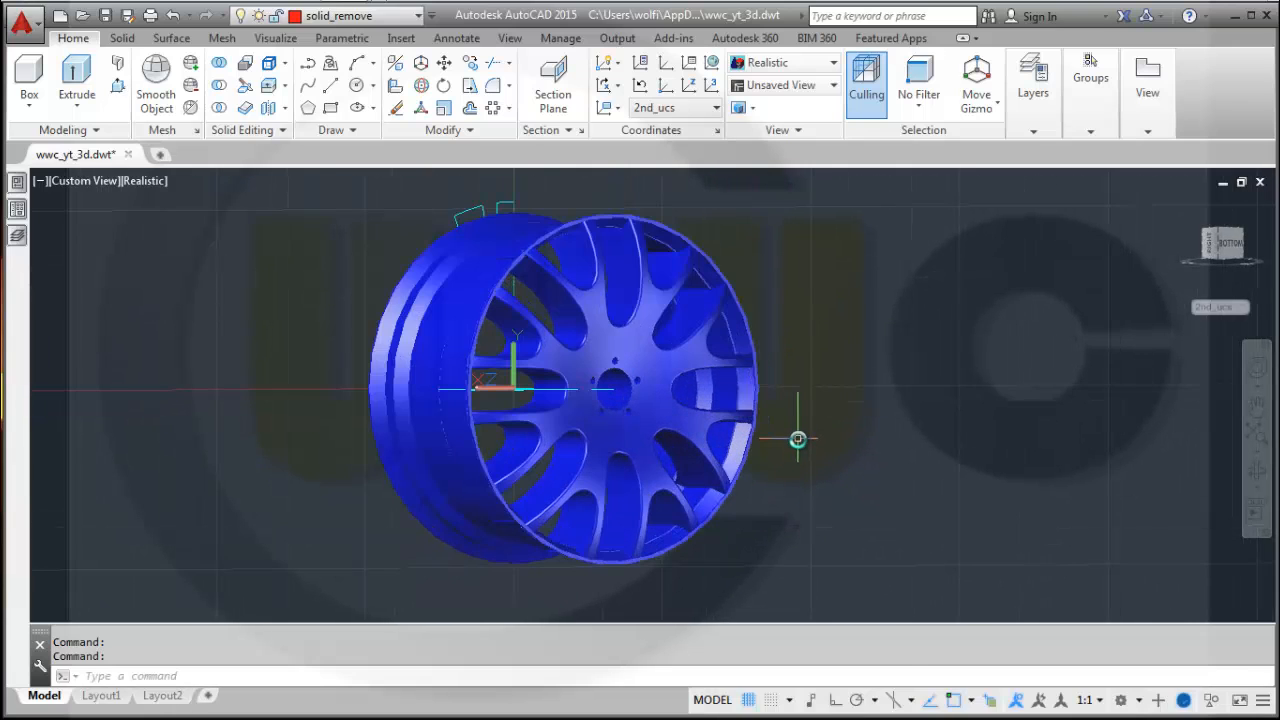